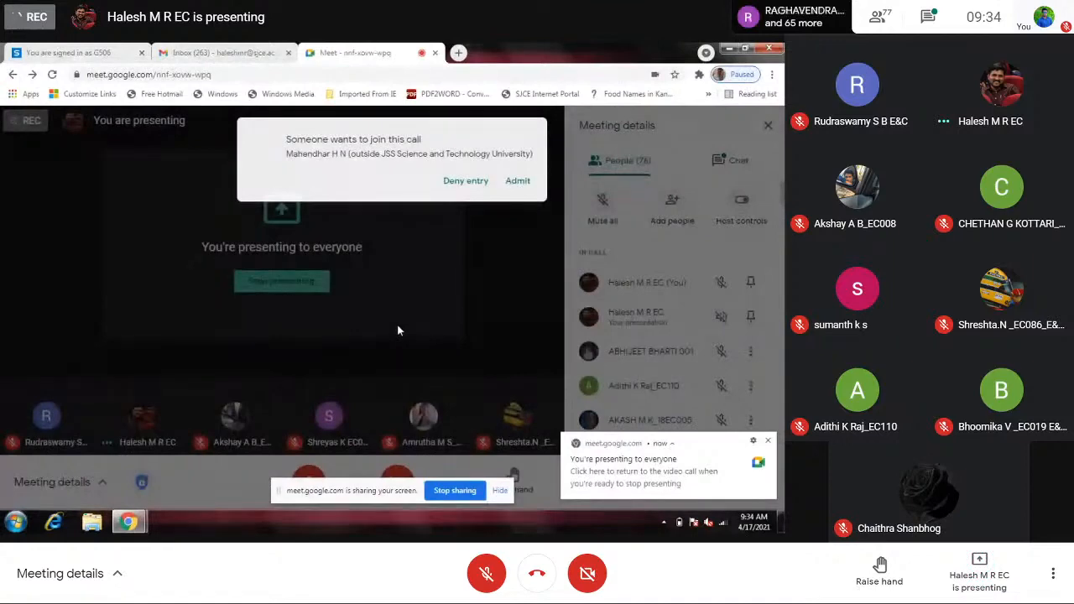
# Step: Admit the waiting participant to the video call
pyautogui.click(525, 196)
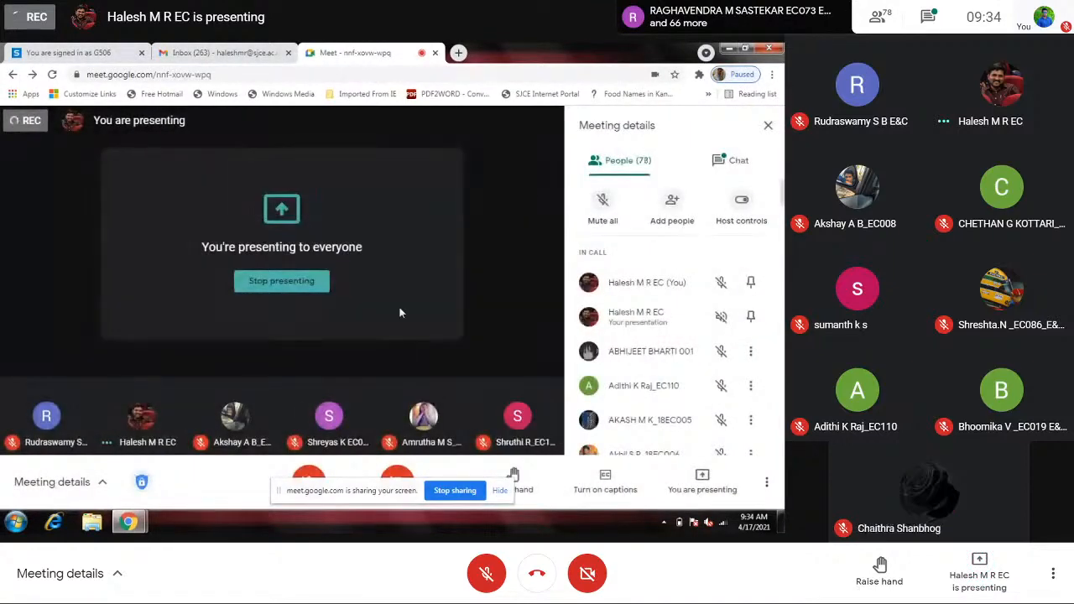
# Step: Launch electric-9.03 from the Electric folder on Local Disk (C:)
pyautogui.moveTo(126, 522)
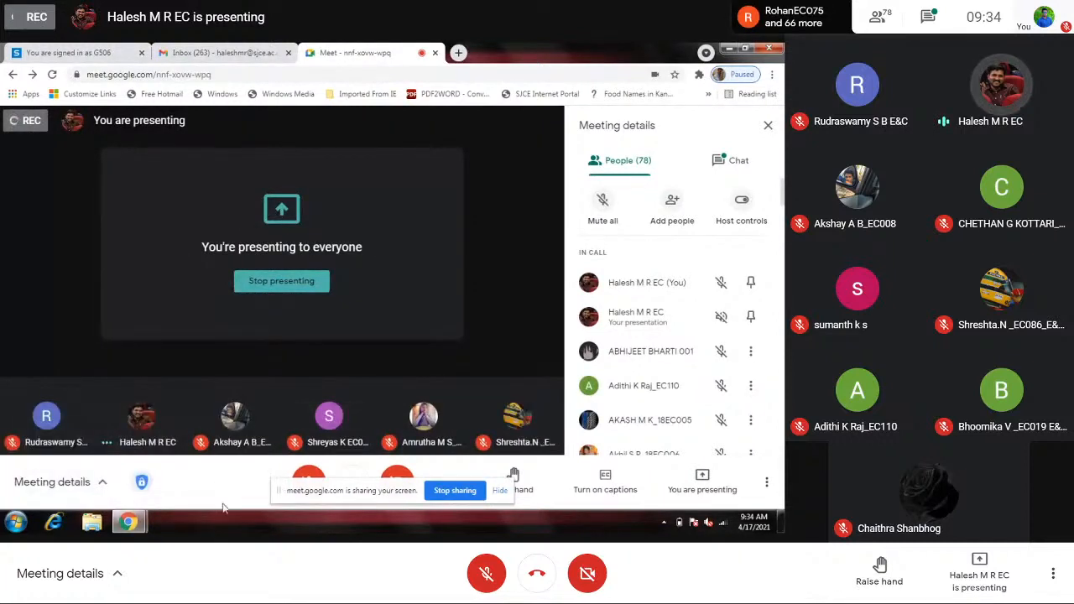
pyautogui.click(92, 522)
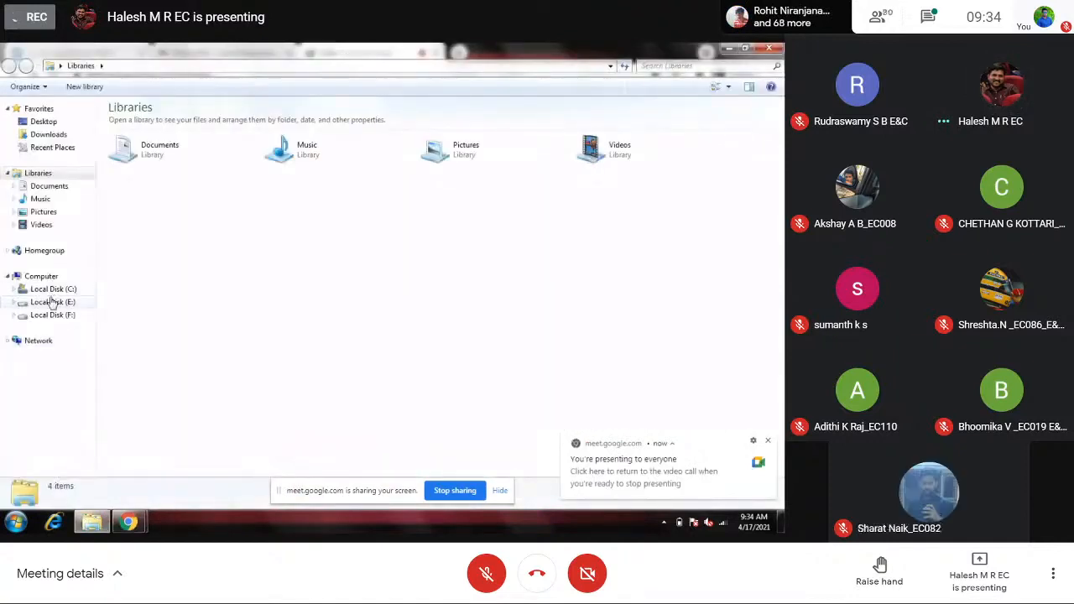
pyautogui.click(55, 290)
pyautogui.click(156, 176)
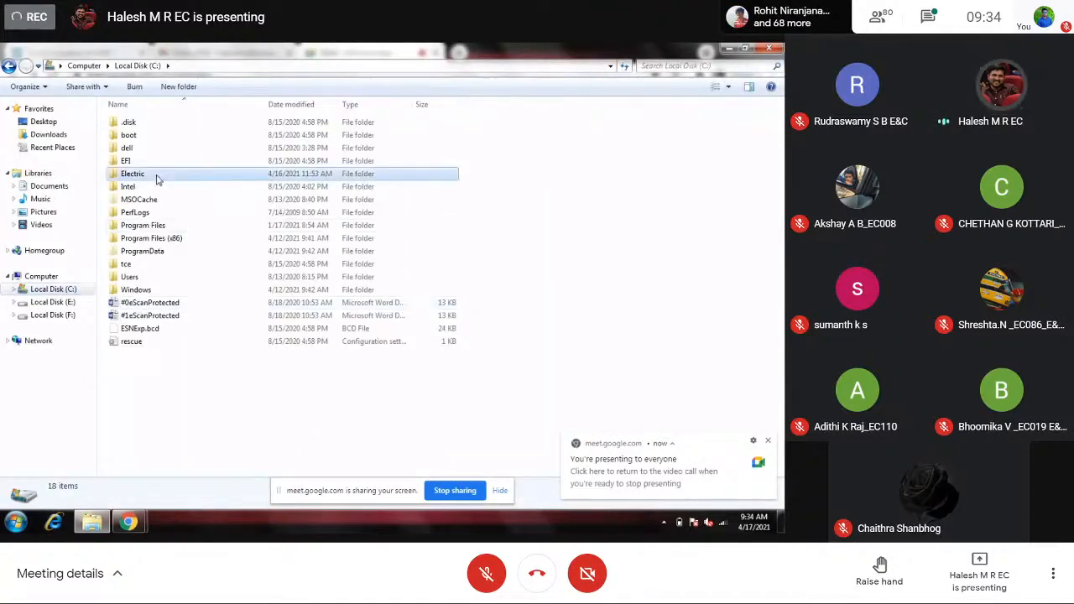
pyautogui.doubleClick(156, 176)
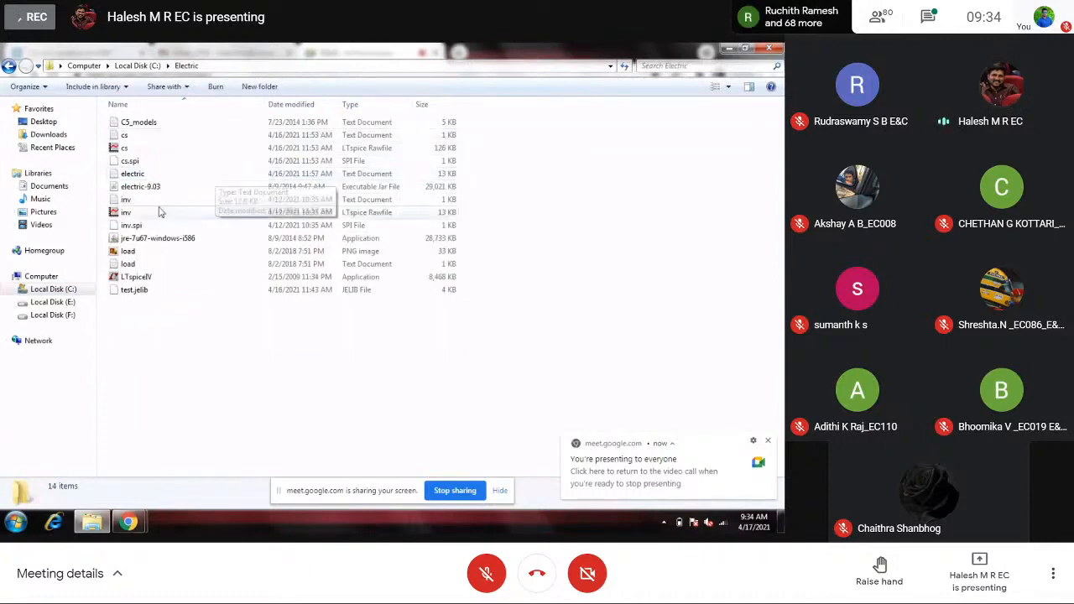
pyautogui.click(159, 187)
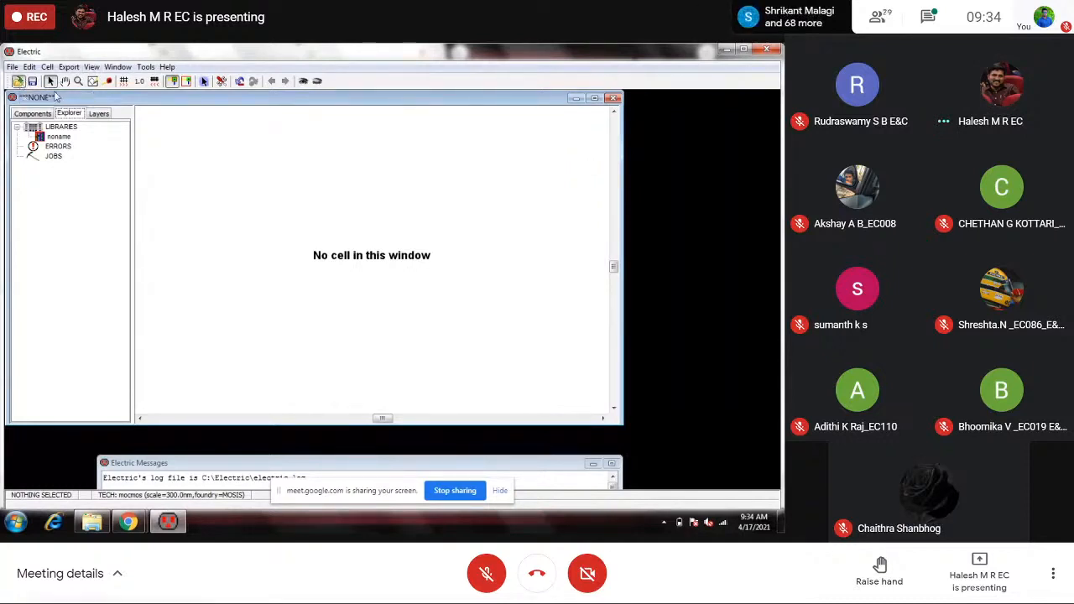
# Step: Open the test.jelib library from the Electric folder
pyautogui.click(299, 204)
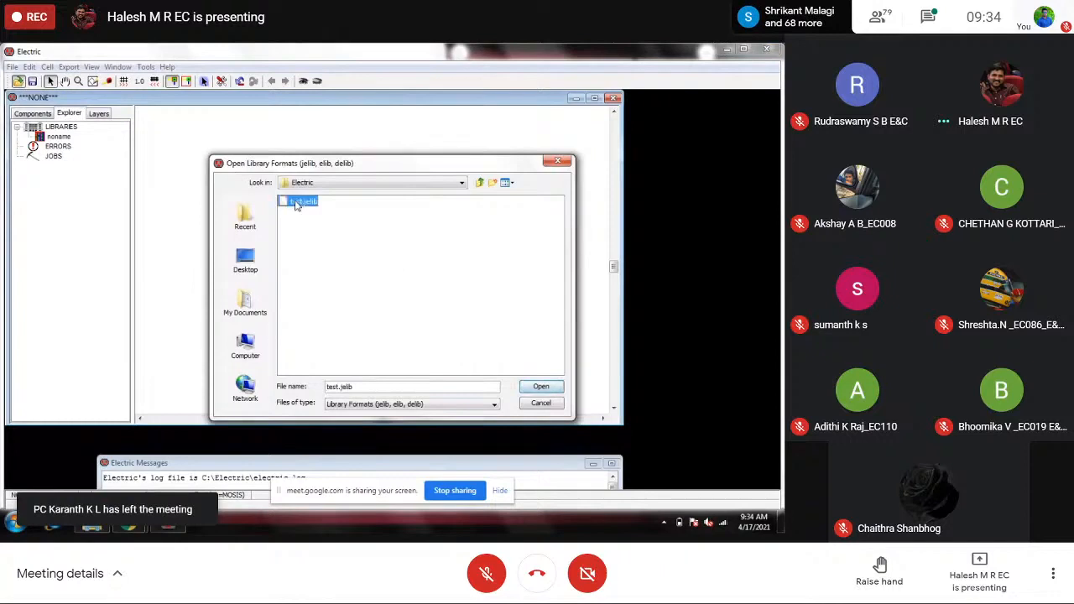
pyautogui.click(534, 387)
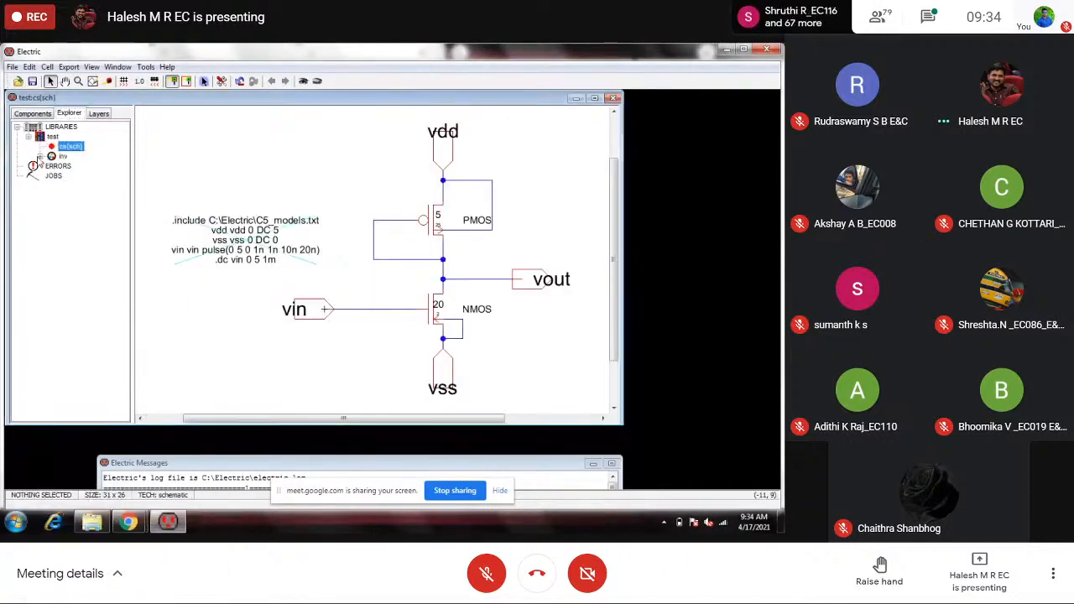
# Step: Expand the inv cell group and view its schematic and layout cells
pyautogui.click(40, 156)
pyautogui.doubleClick(82, 166)
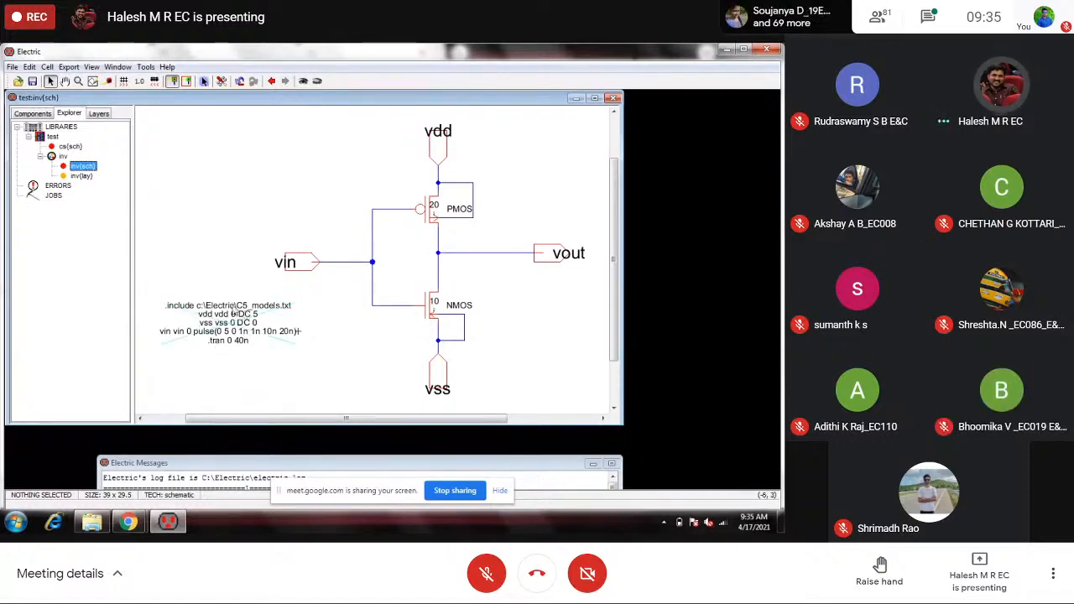
pyautogui.doubleClick(83, 176)
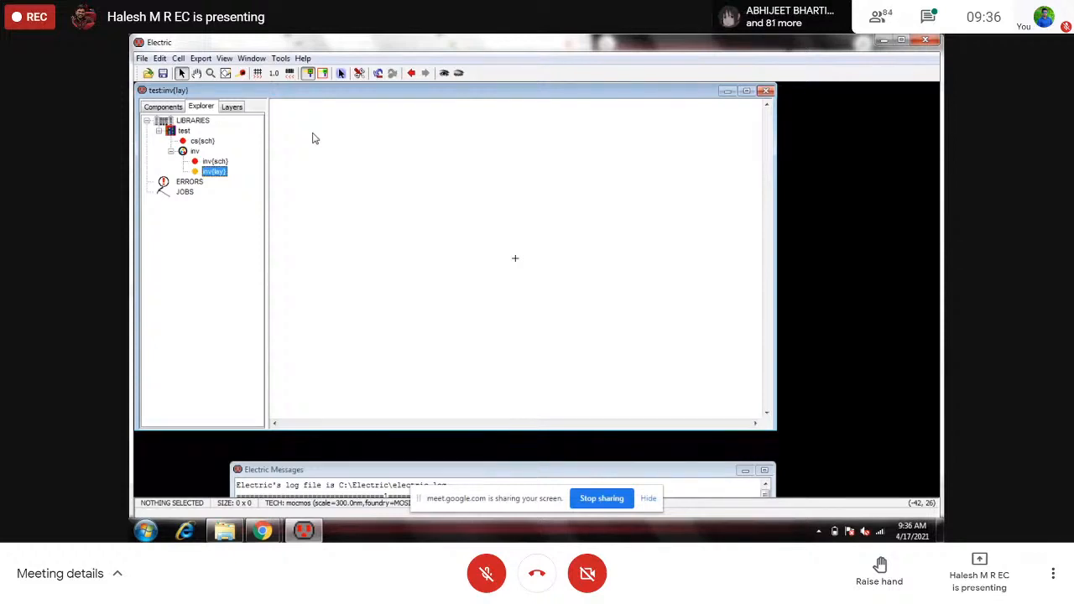
pyautogui.click(487, 573)
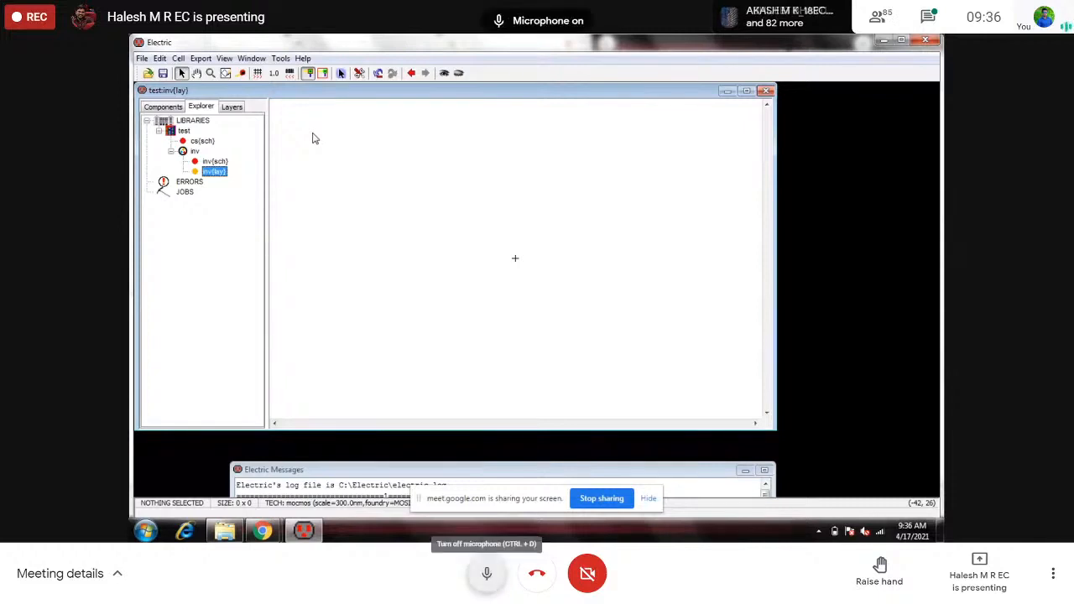
pyautogui.click(487, 574)
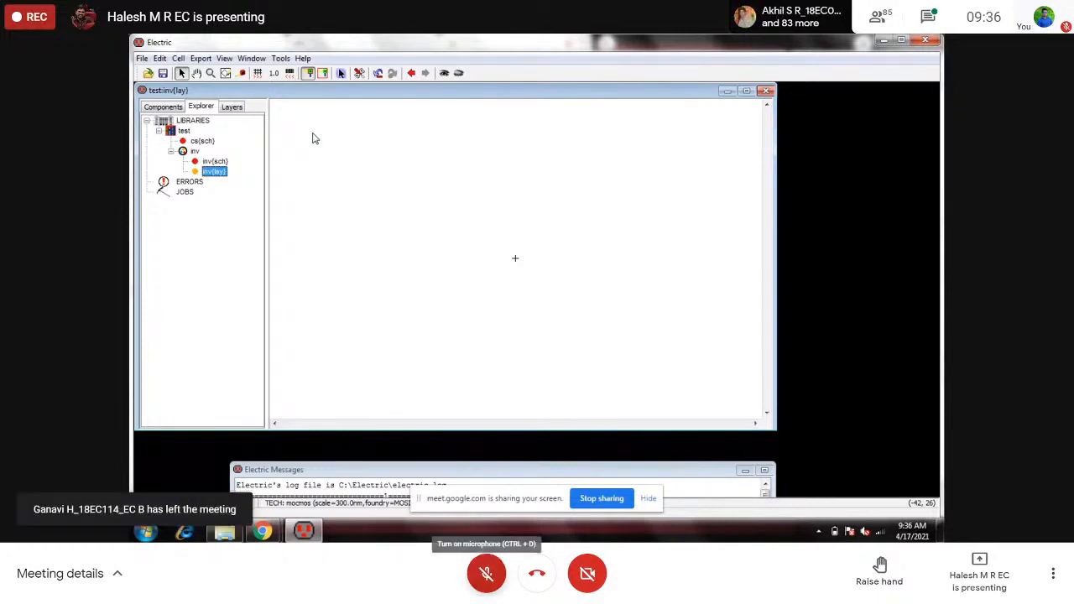
pyautogui.click(487, 573)
pyautogui.click(487, 574)
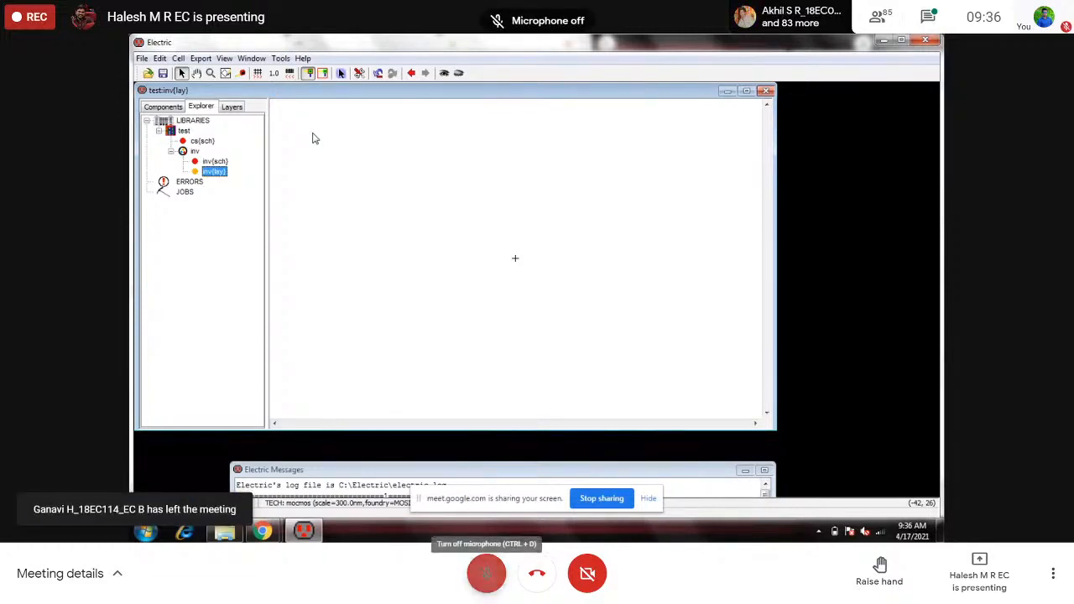
pyautogui.click(487, 574)
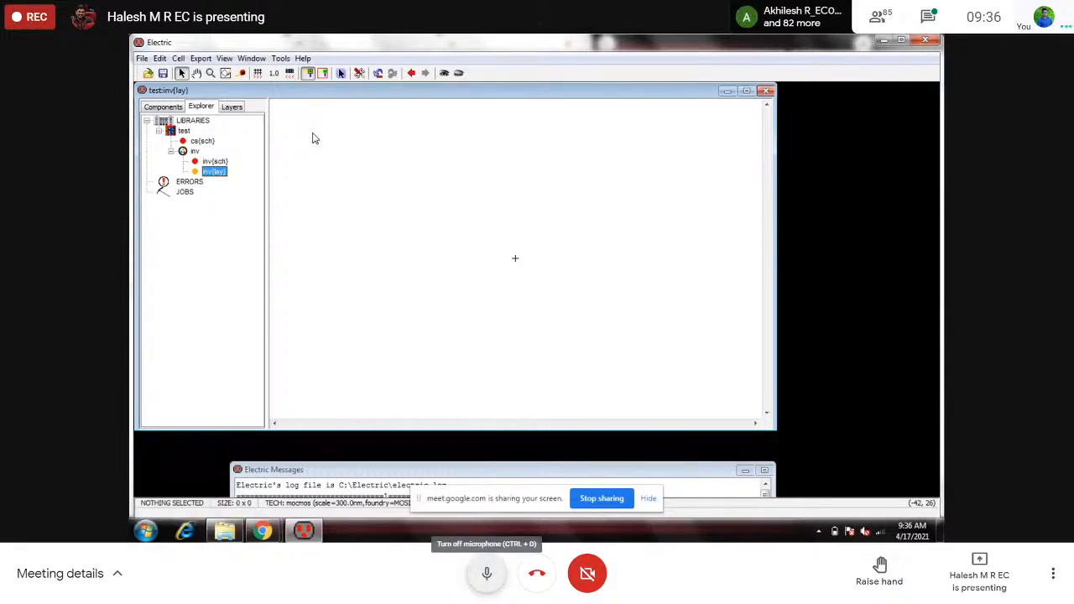
pyautogui.click(487, 574)
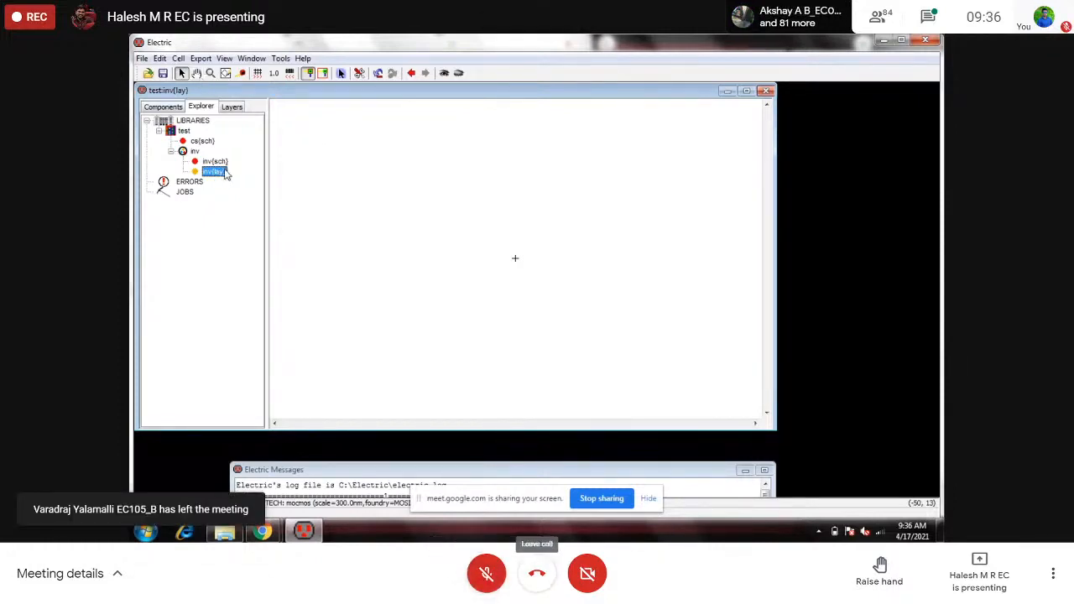
# Step: Delete the inv{lay} cell from the test library and confirm the deletion
pyautogui.rightClick(225, 173)
pyautogui.click(267, 274)
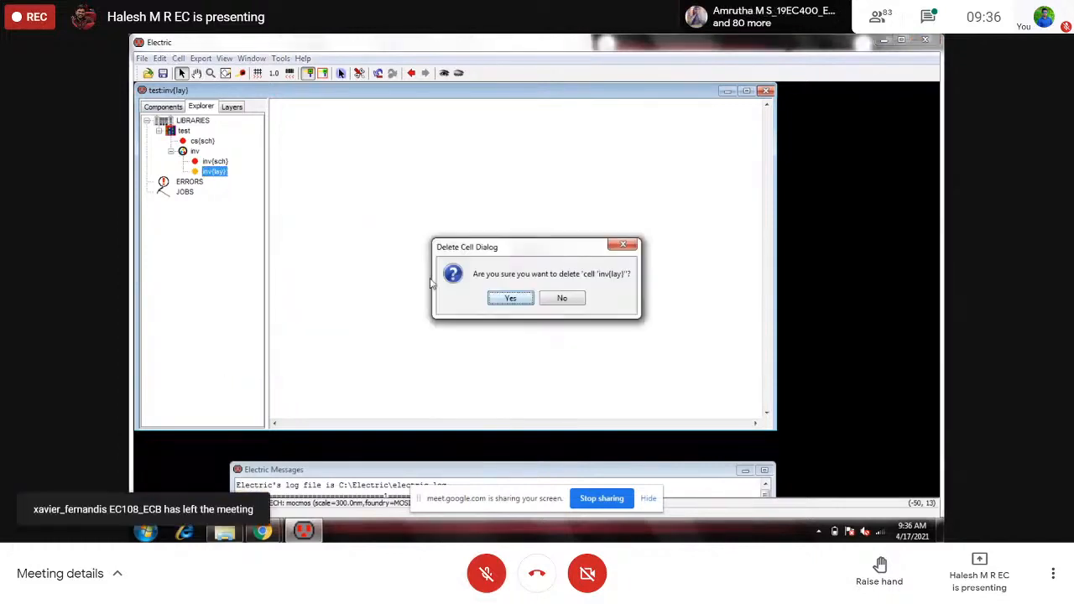
pyautogui.click(511, 298)
# Step: Create a new cell named inv in the test library with the layout view and mocmos technology
pyautogui.click(208, 152)
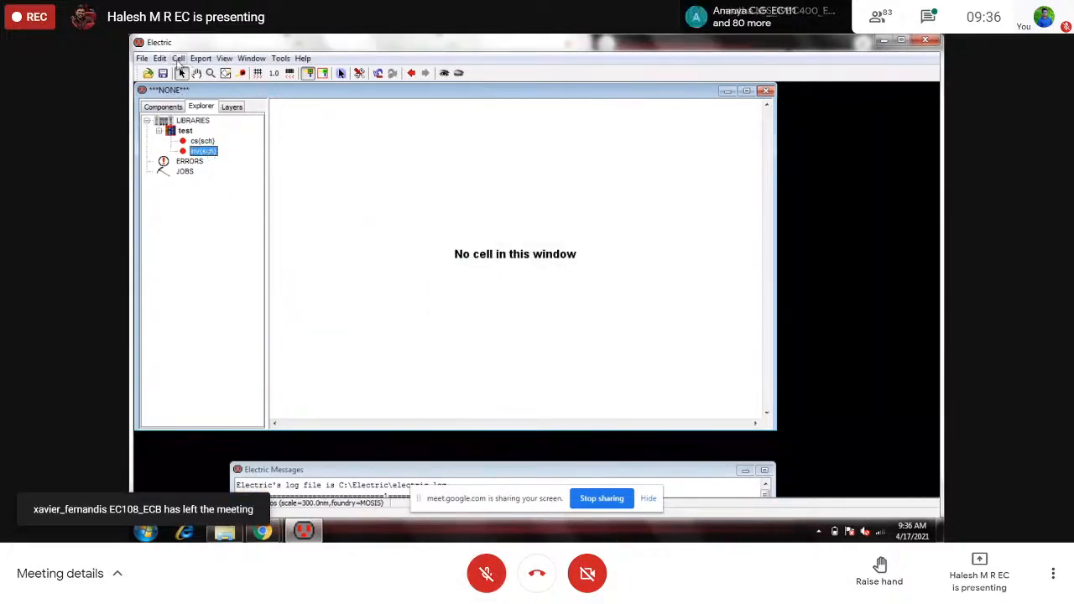
pyautogui.click(178, 58)
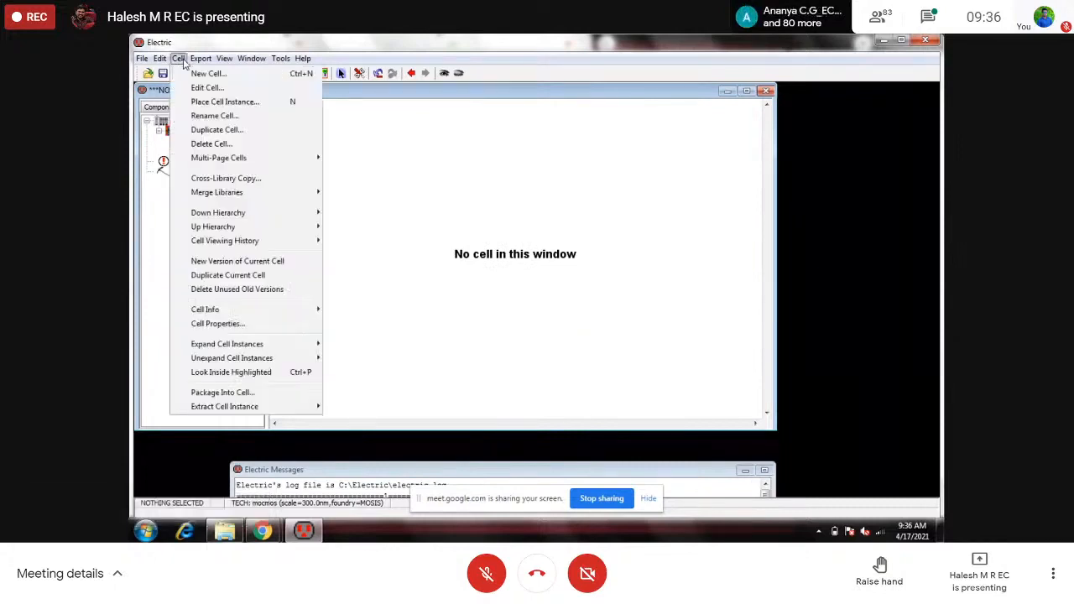
pyautogui.click(203, 59)
pyautogui.click(214, 74)
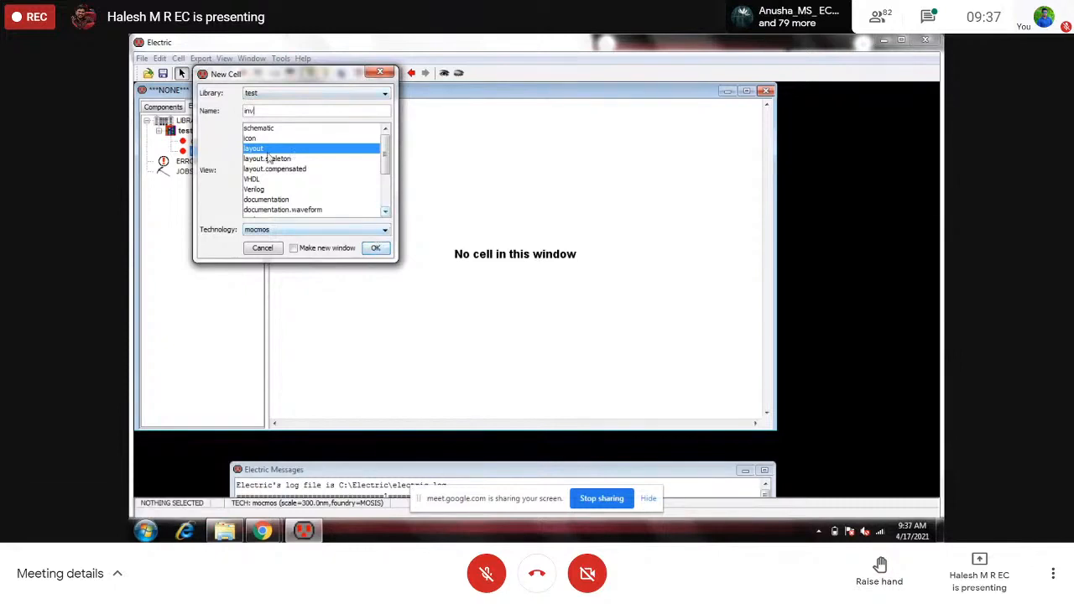
pyautogui.click(378, 248)
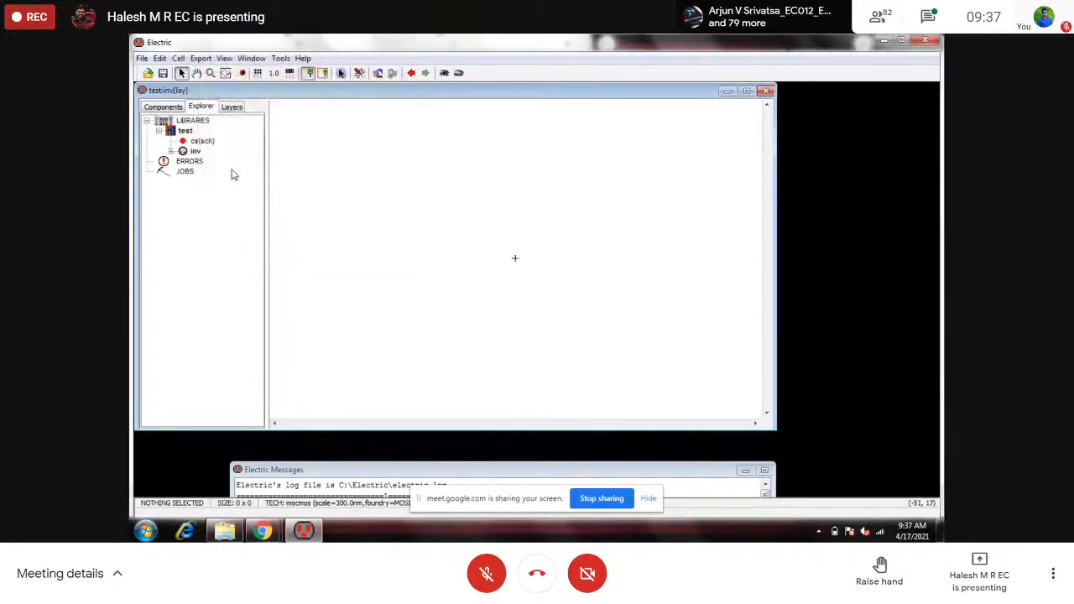
# Step: Review the inv schematic and the schematic component palette, and return to the inv{lay} cell
pyautogui.click(171, 152)
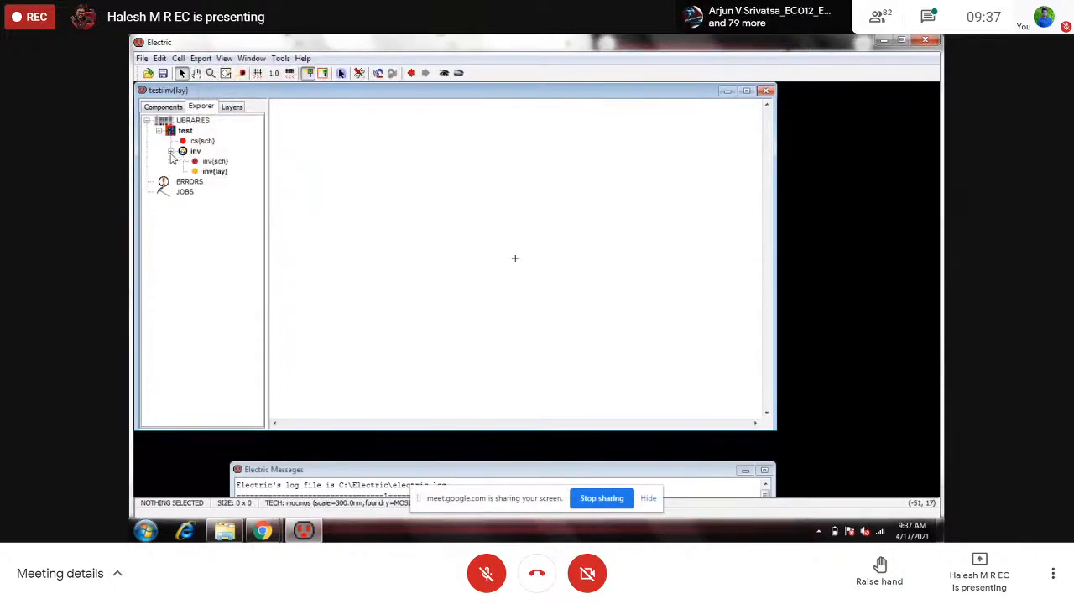
pyautogui.doubleClick(215, 161)
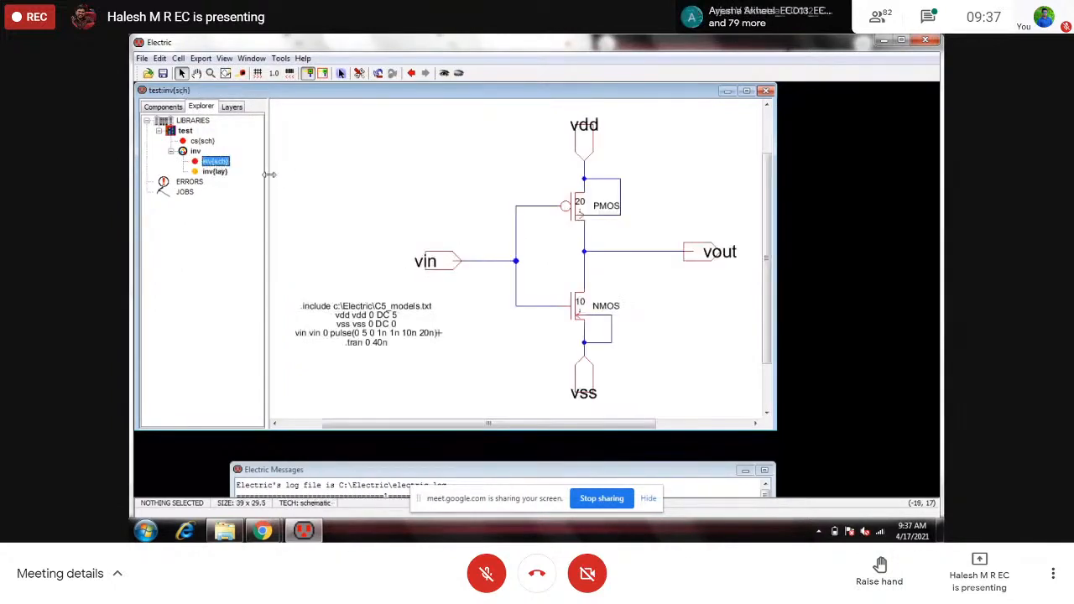
pyautogui.click(163, 108)
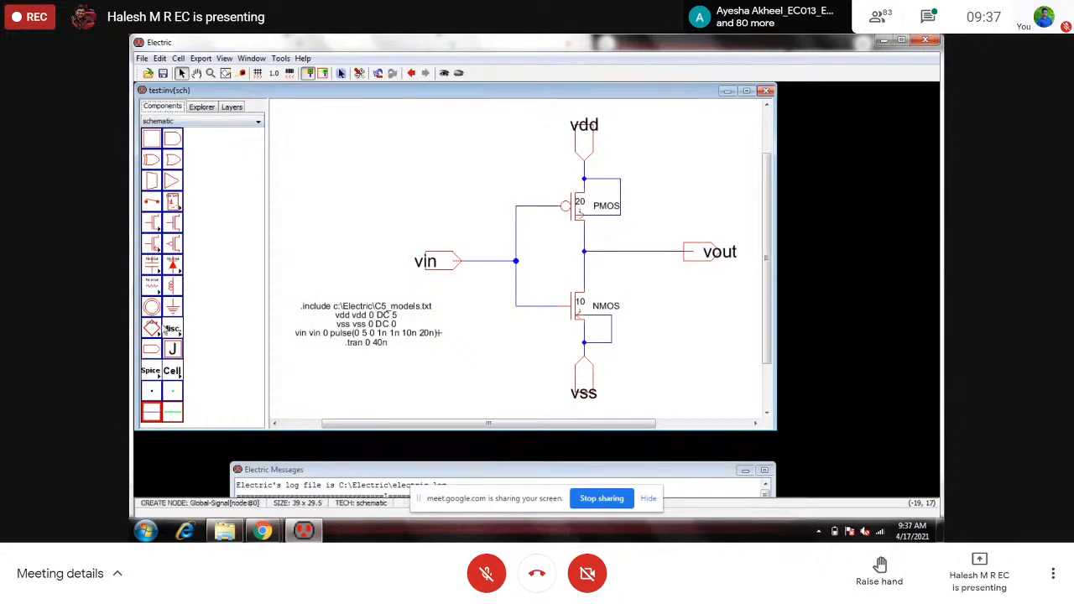
pyautogui.click(202, 107)
pyautogui.doubleClick(215, 171)
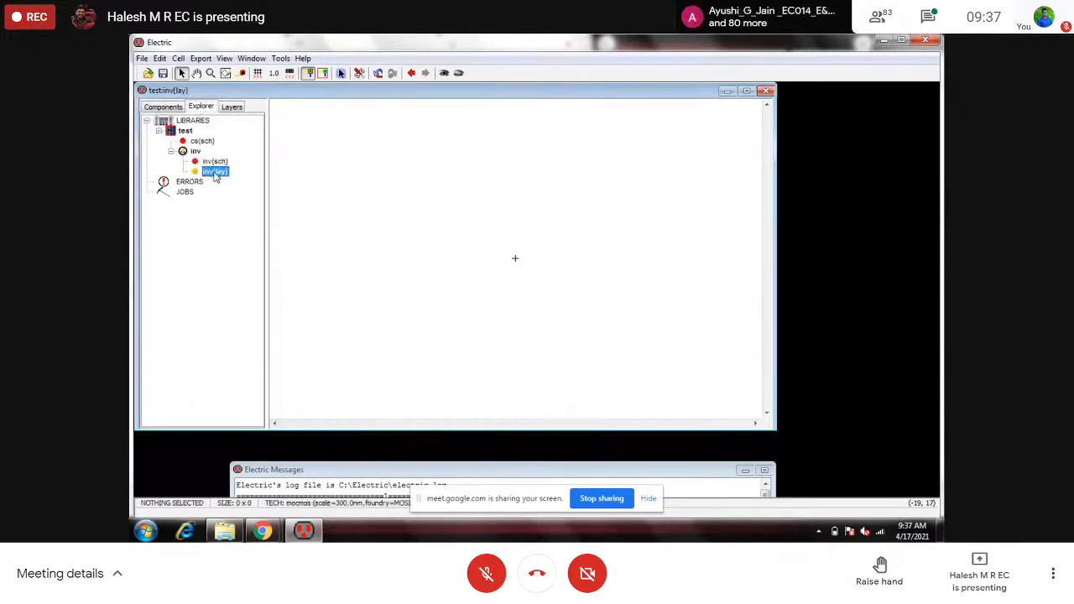
# Step: Show the mocmos layout components and enlarge the cell window to fill the workspace
pyautogui.click(167, 108)
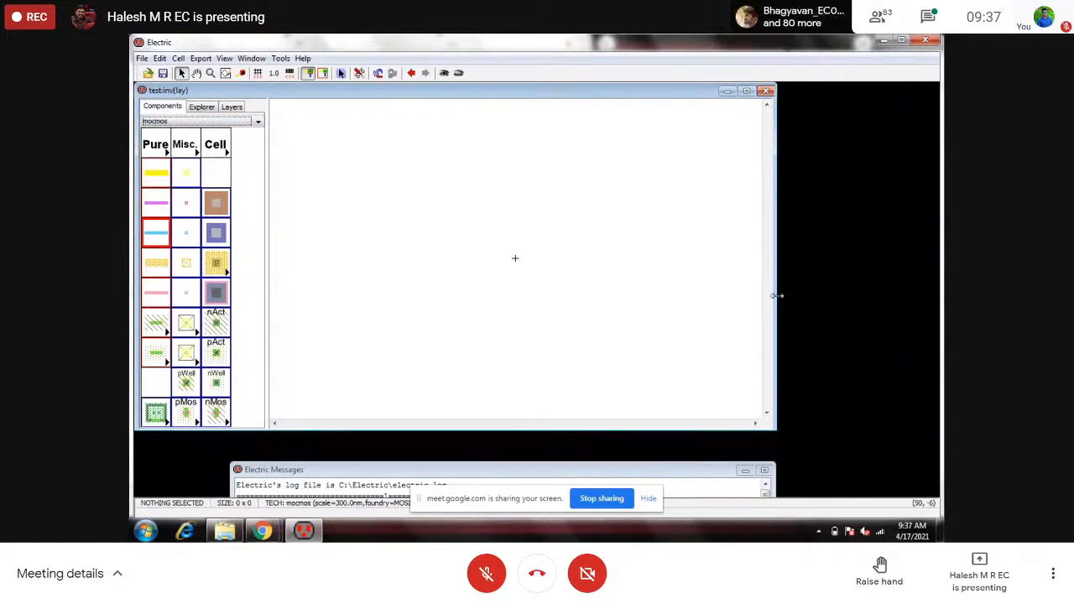
pyautogui.moveTo(777, 296); pyautogui.dragTo(941, 296)
pyautogui.moveTo(597, 430); pyautogui.dragTo(650, 474)
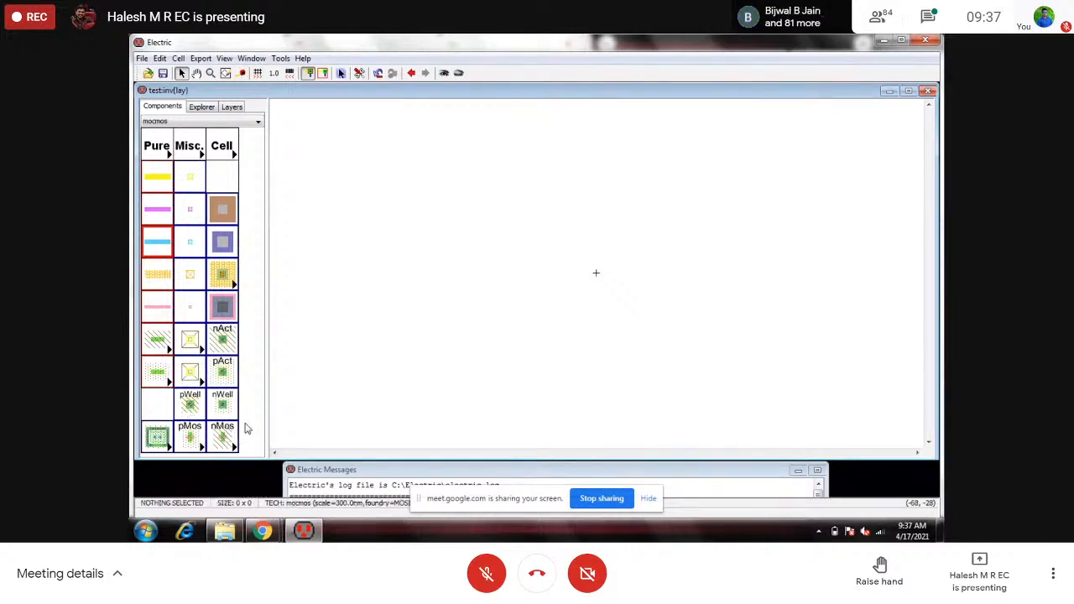
# Step: Place an nMos transistor in the inv layout, about 38 units to the right of the origin
pyautogui.click(226, 442)
pyautogui.click(224, 433)
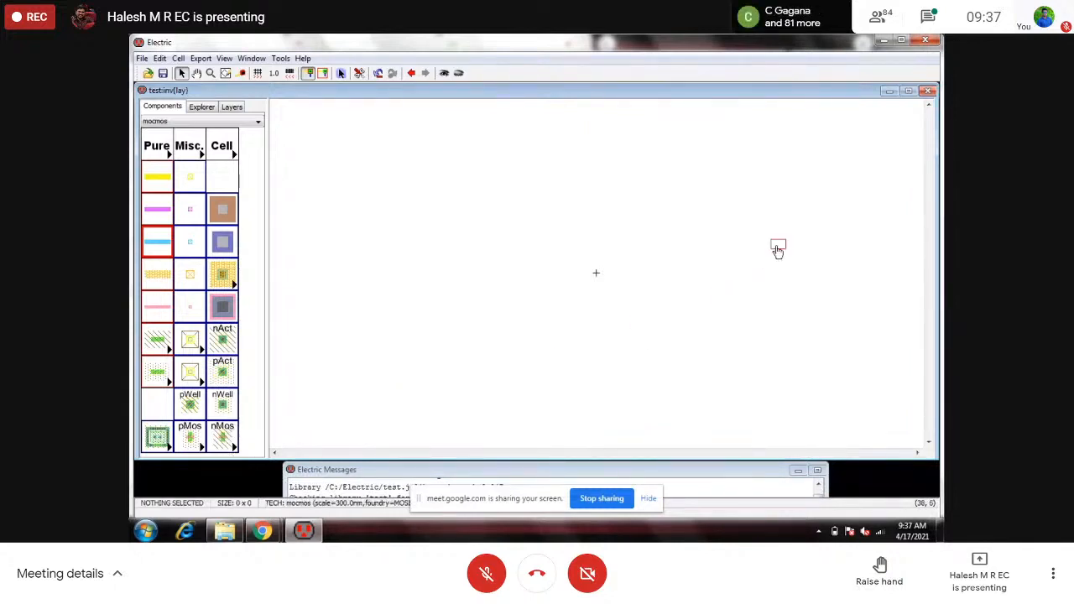
pyautogui.click(779, 239)
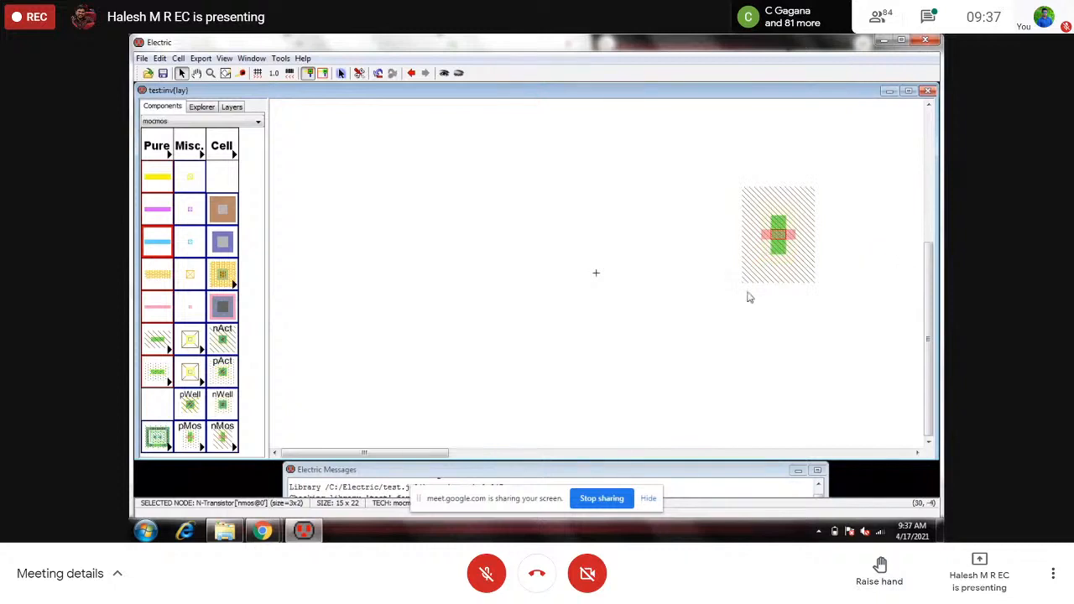
# Step: Place a pMos transistor directly above the nMos transistor in the inv layout and clear the selection
pyautogui.click(198, 431)
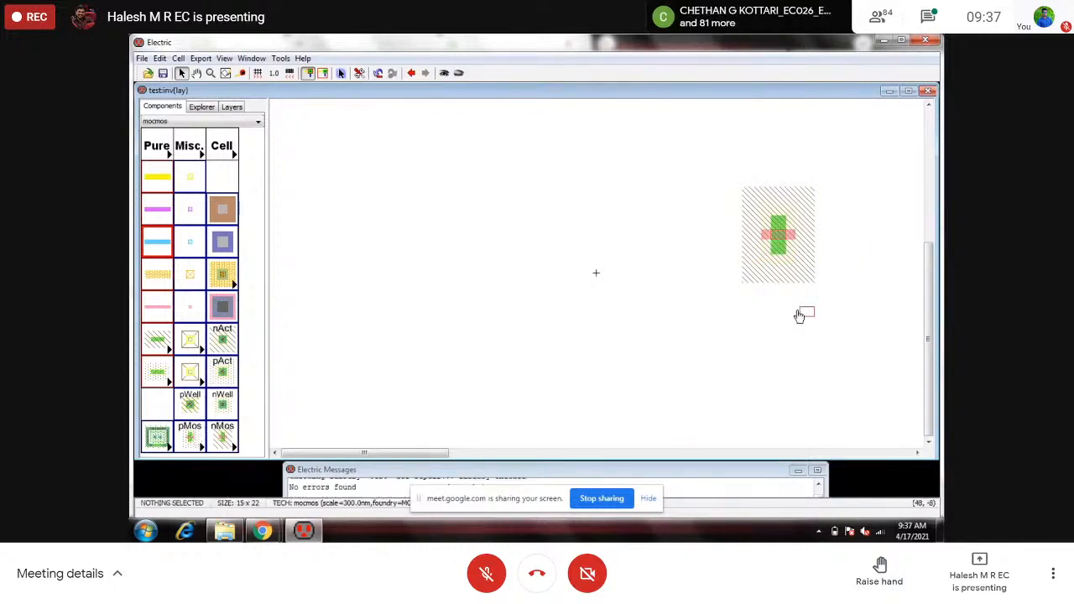
pyautogui.moveTo(921, 298); pyautogui.dragTo(786, 137)
pyautogui.click(778, 124)
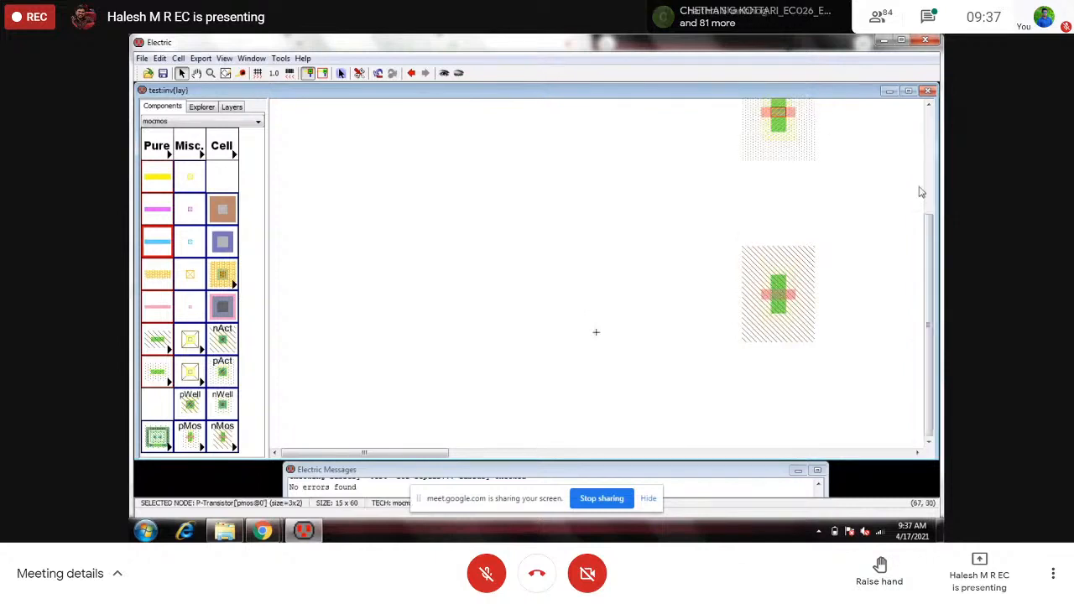
pyautogui.click(883, 263)
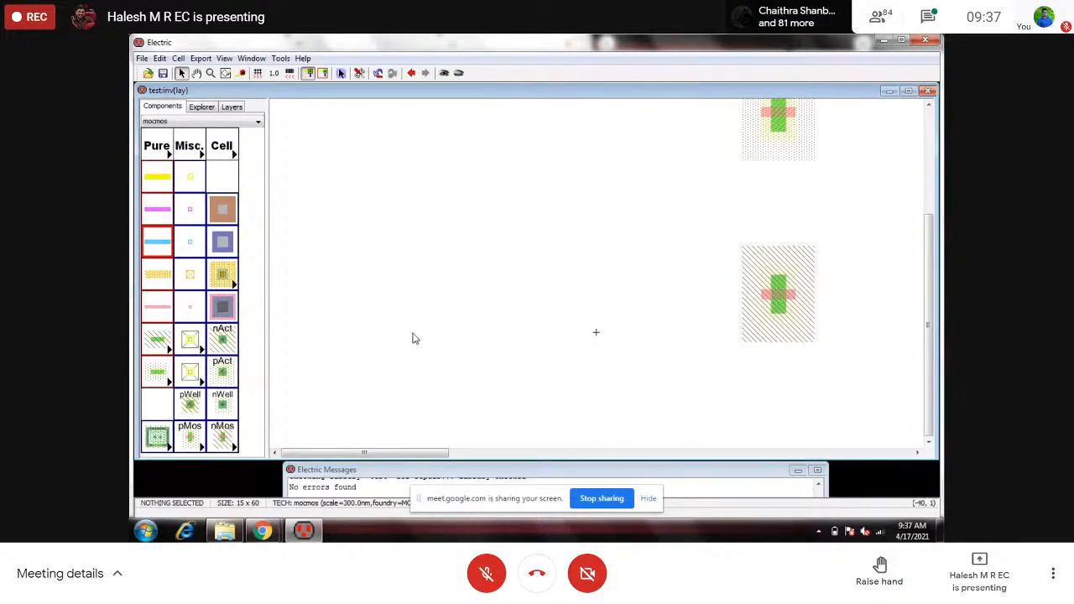
# Step: Open the inv{sch} schematic and check the width and length properties of its PMOS and NMOS transistors
pyautogui.click(200, 108)
pyautogui.doubleClick(215, 161)
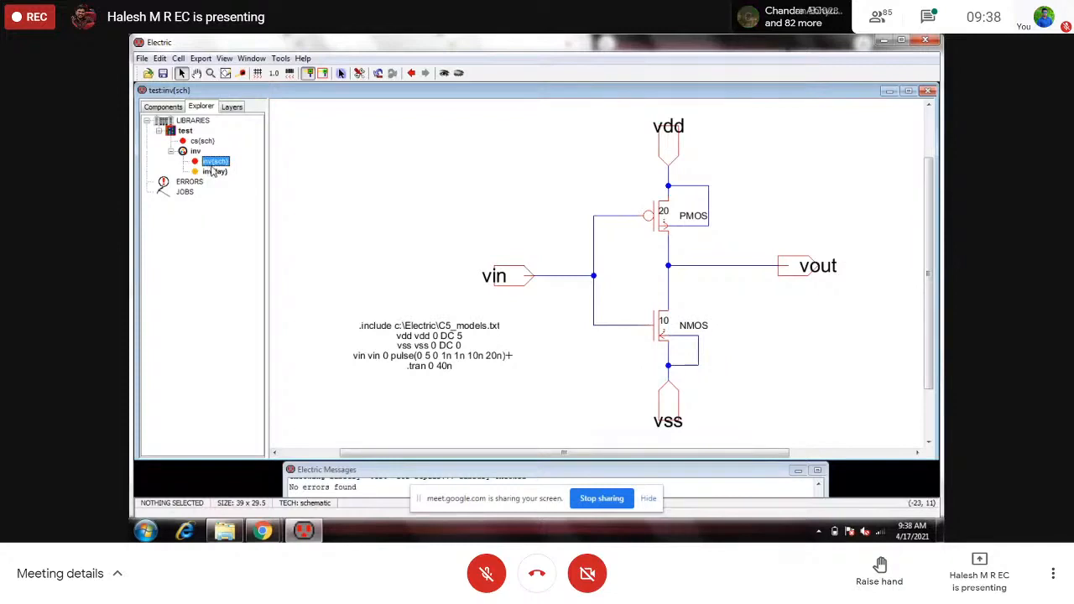
pyautogui.doubleClick(215, 171)
pyautogui.doubleClick(215, 161)
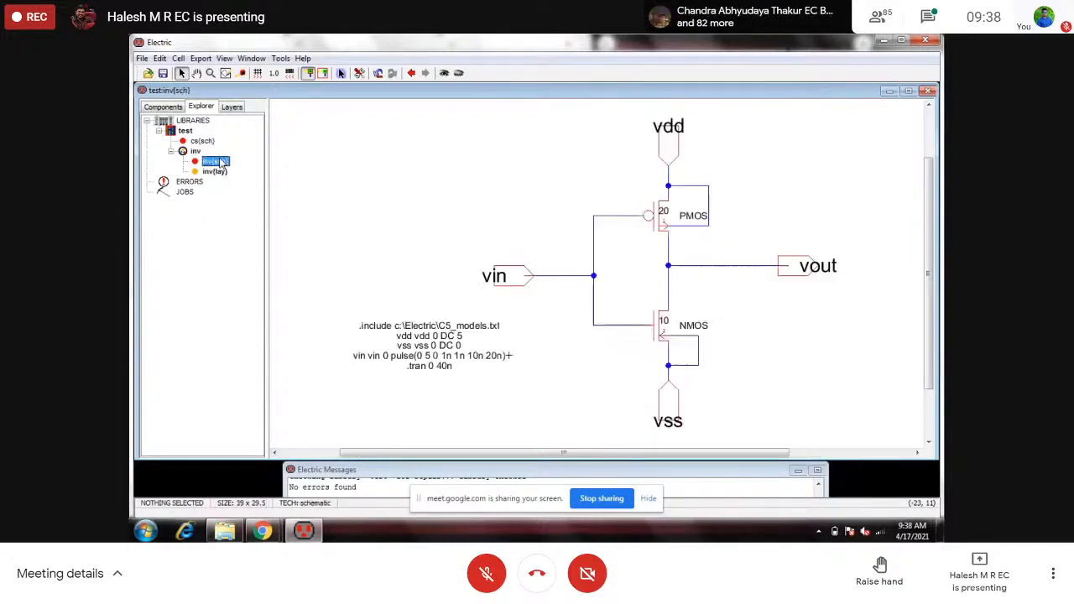
pyautogui.doubleClick(664, 226)
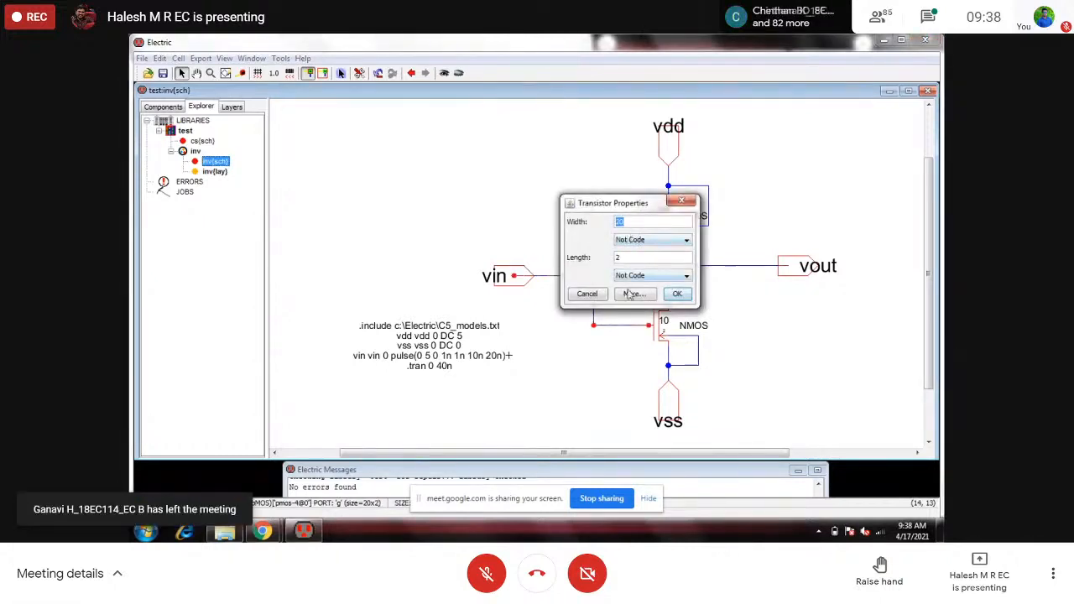
pyautogui.click(678, 294)
pyautogui.doubleClick(647, 344)
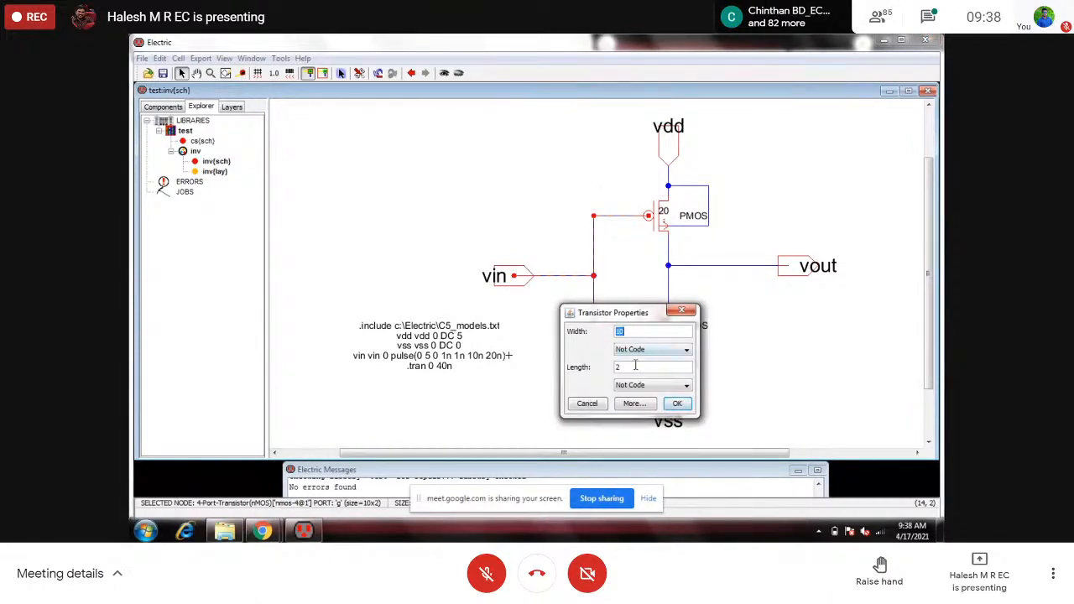
pyautogui.click(678, 405)
pyautogui.click(744, 391)
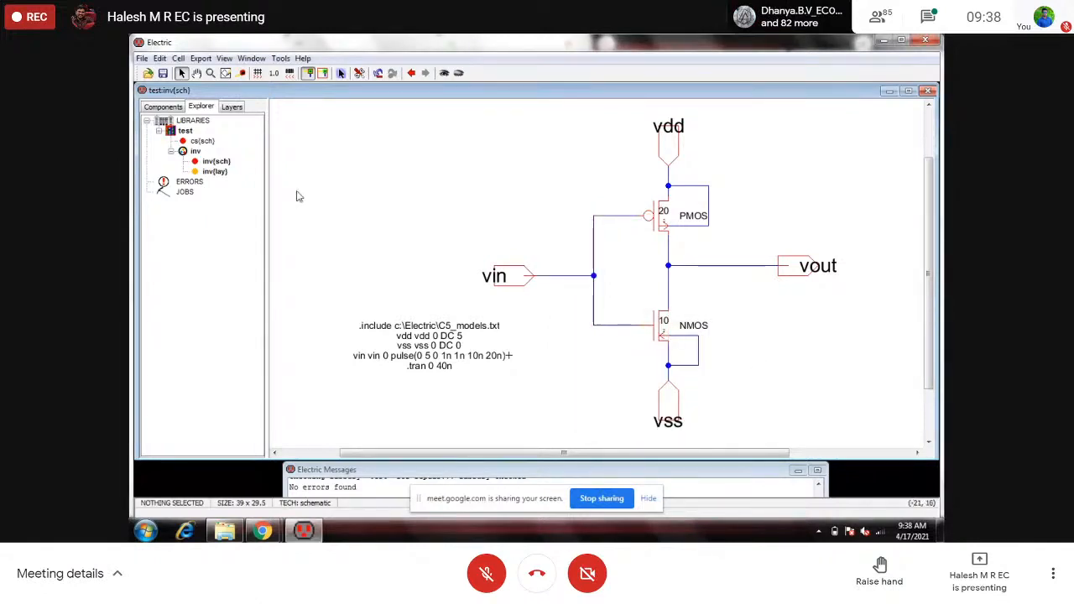
# Step: Return to the inv{lay} cell and set the pMos transistor's width to 20
pyautogui.doubleClick(220, 172)
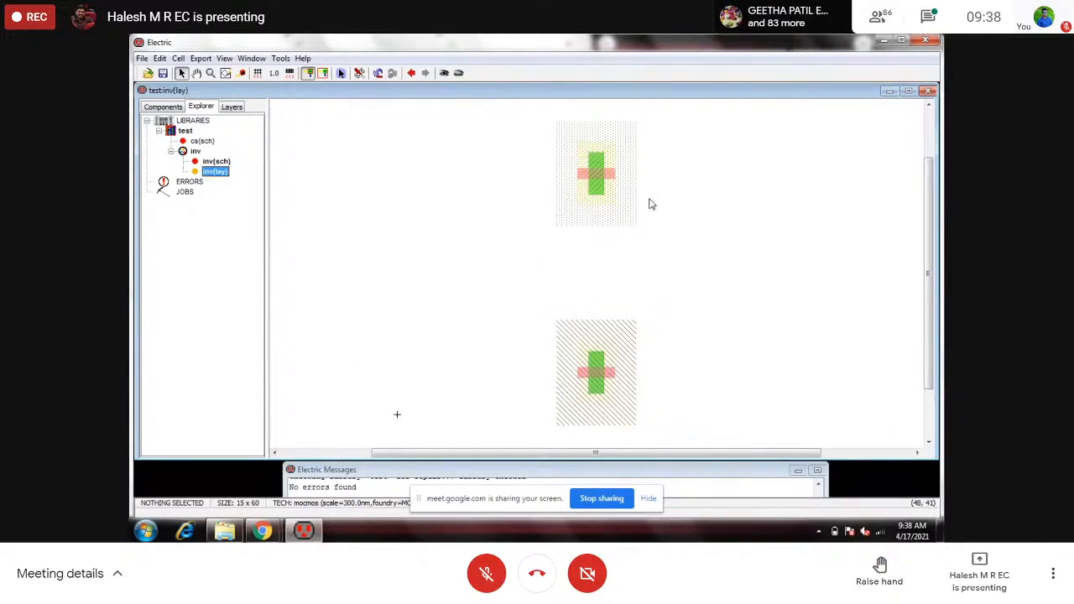
pyautogui.click(593, 174)
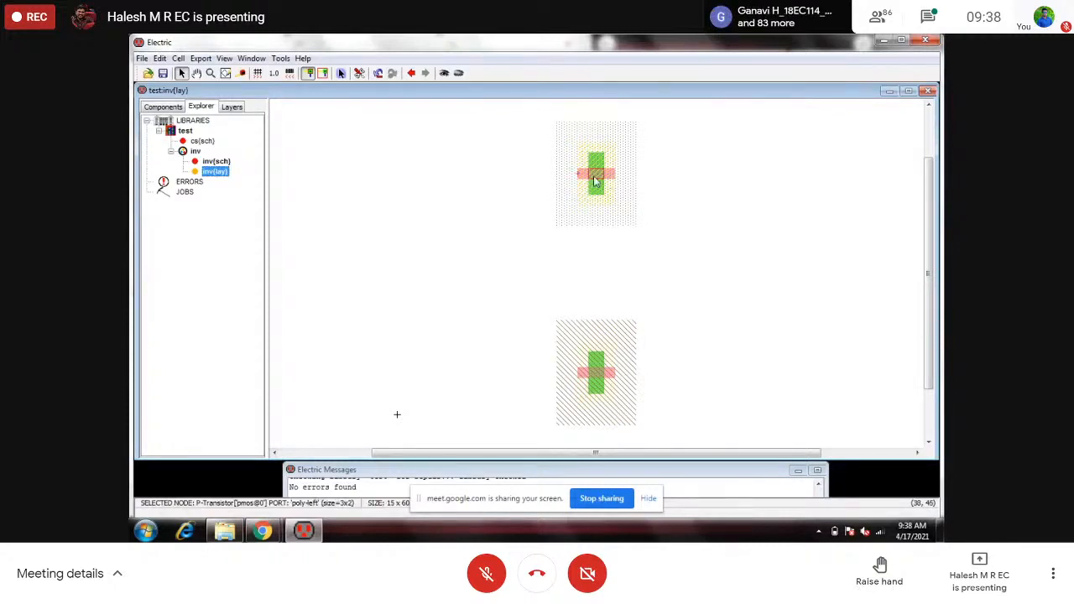
pyautogui.doubleClick(593, 178)
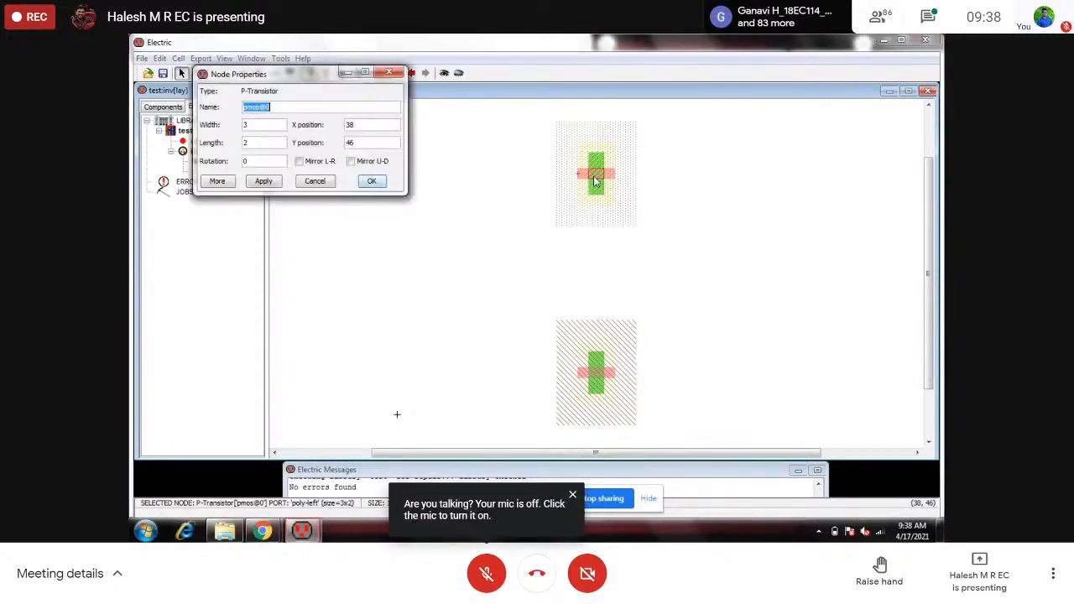
pyautogui.click(250, 124)
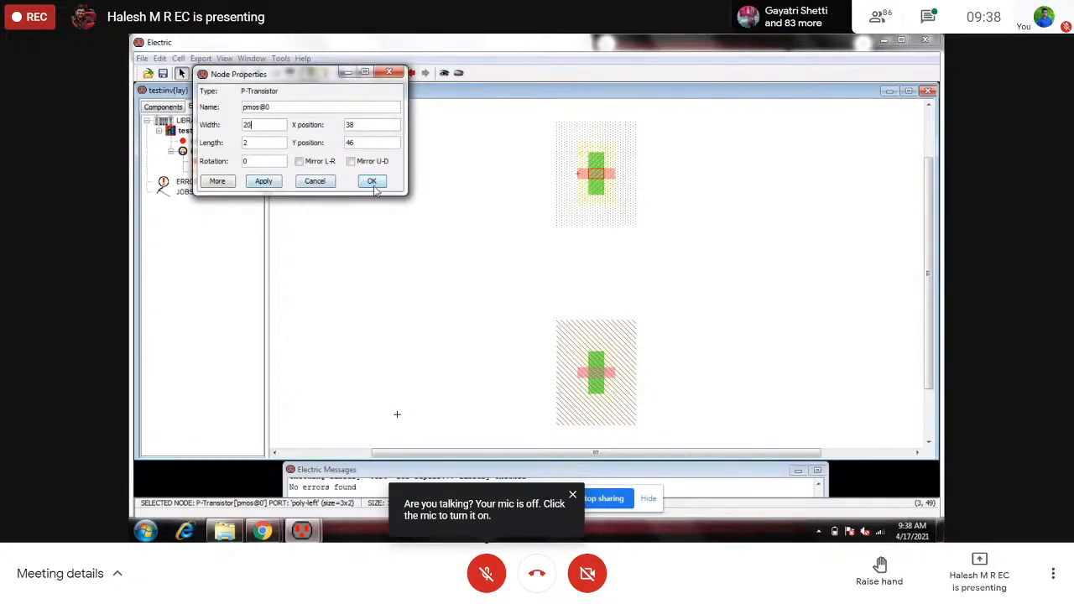
pyautogui.click(372, 182)
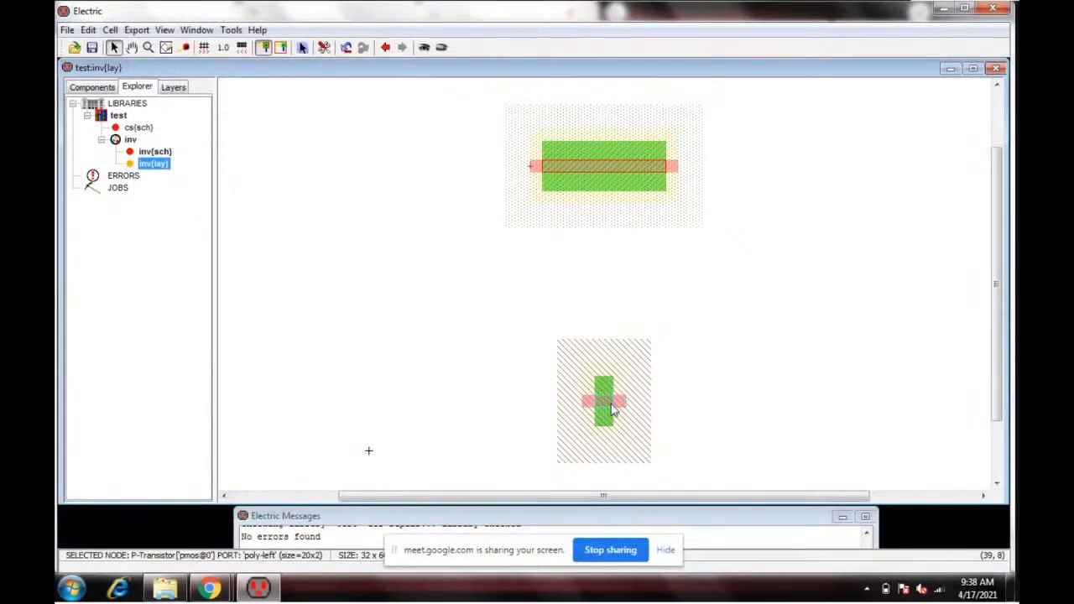
# Step: Set the nMos transistor's width to 10 and clear the selection
pyautogui.doubleClick(613, 412)
pyautogui.doubleClick(192, 109)
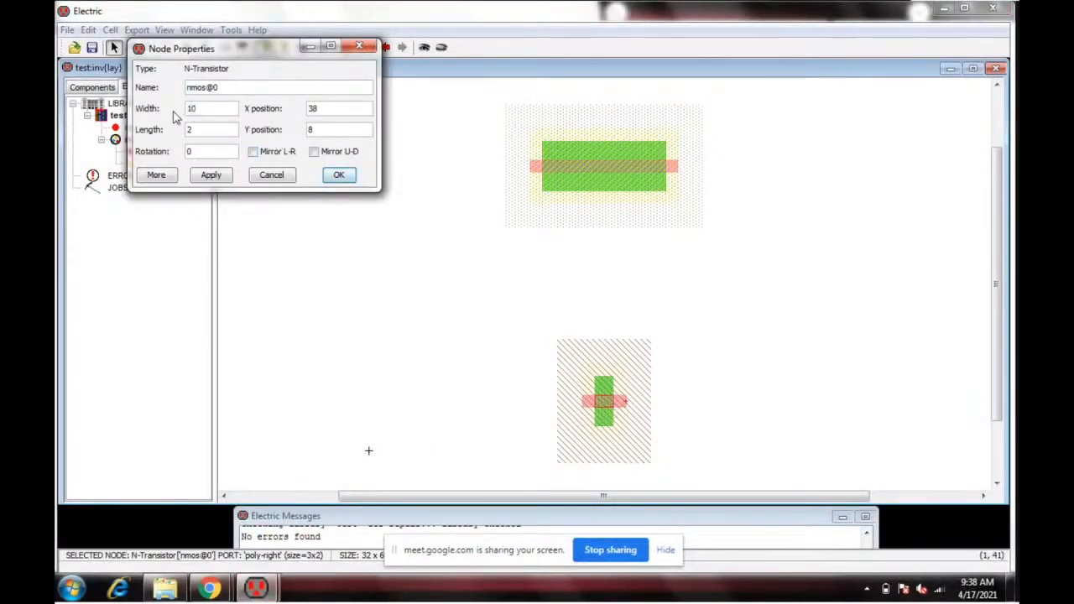
pyautogui.click(339, 175)
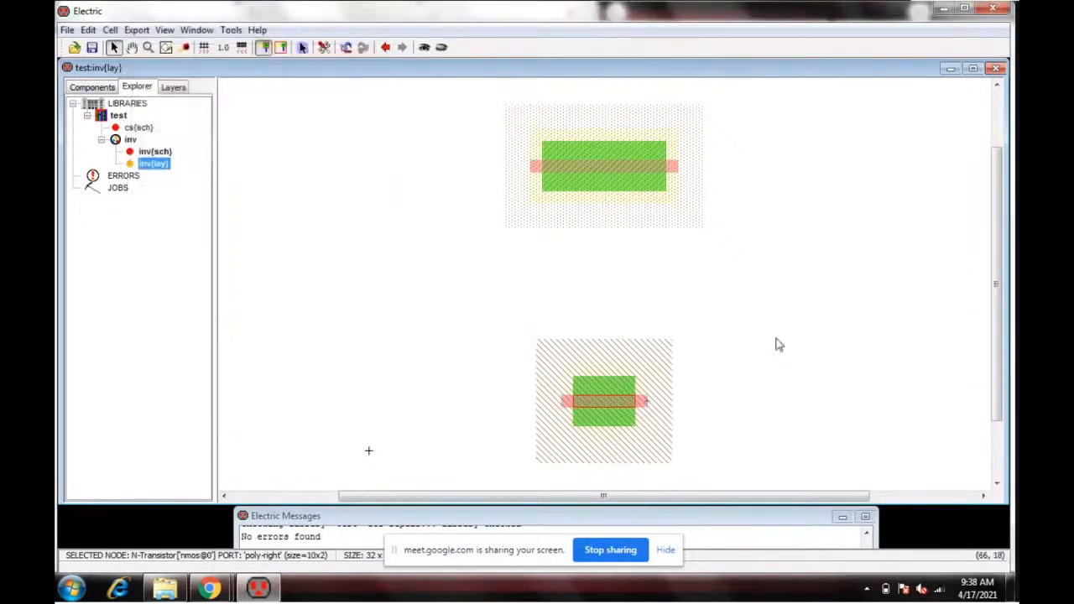
pyautogui.click(873, 372)
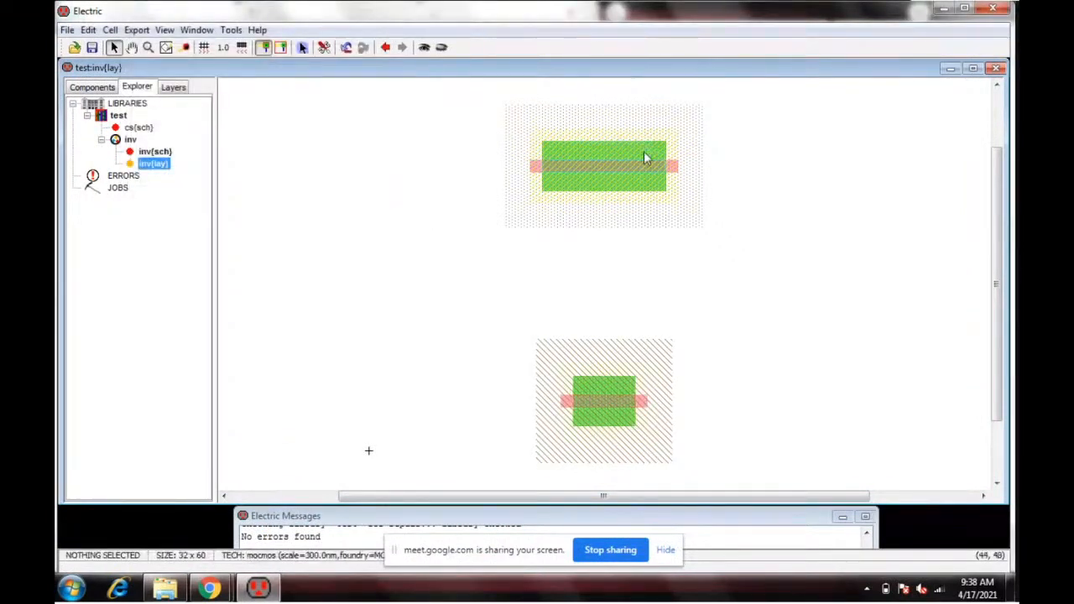
# Step: Move the nMos transistor down by about 6 units and the pMos transistor left by about 3 units
pyautogui.moveTo(604, 391); pyautogui.dragTo(604, 429)
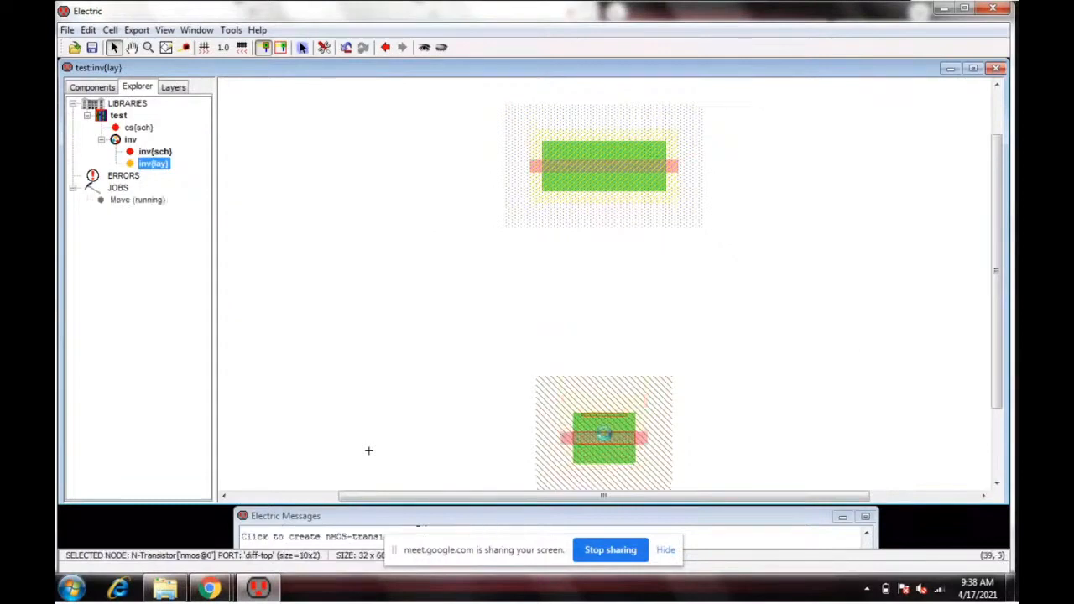
pyautogui.click(769, 388)
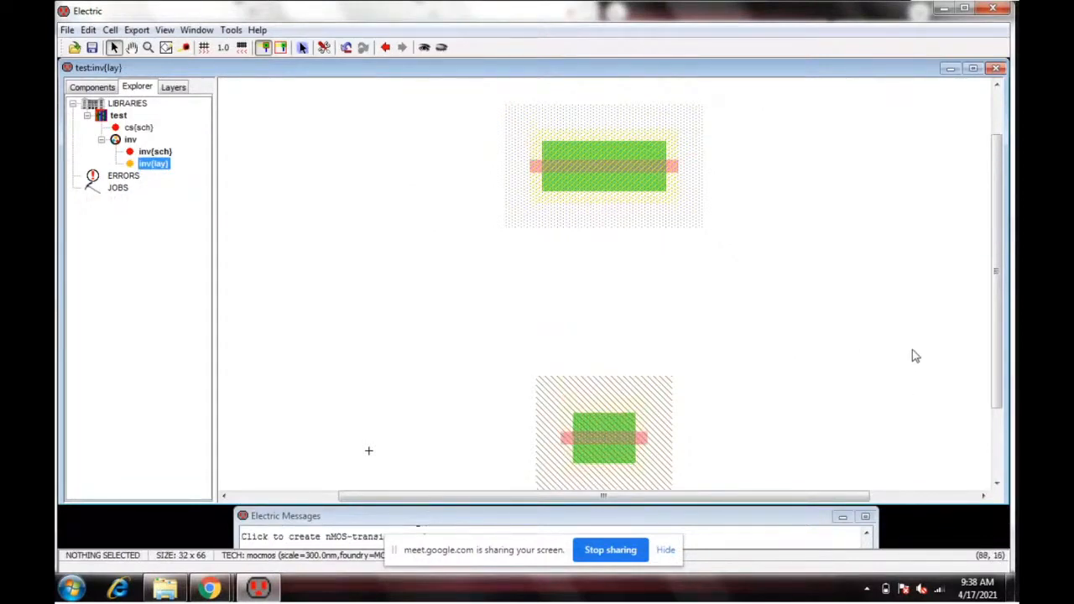
pyautogui.moveTo(607, 172); pyautogui.dragTo(588, 172)
pyautogui.click(794, 207)
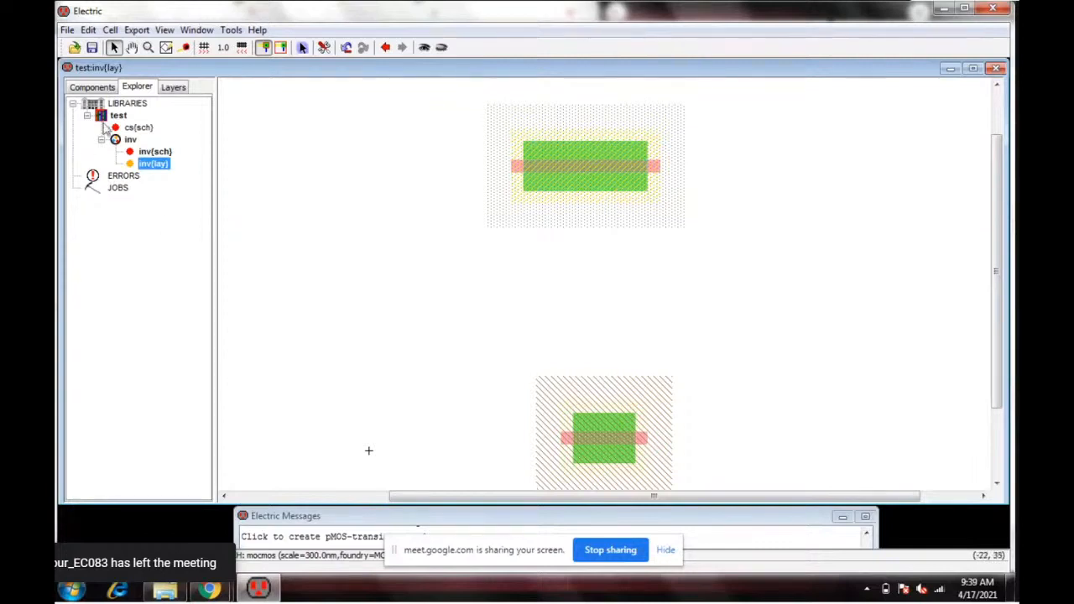
# Step: Place one pAct contact below and another above the pMos transistor, both at about X 36
pyautogui.click(101, 87)
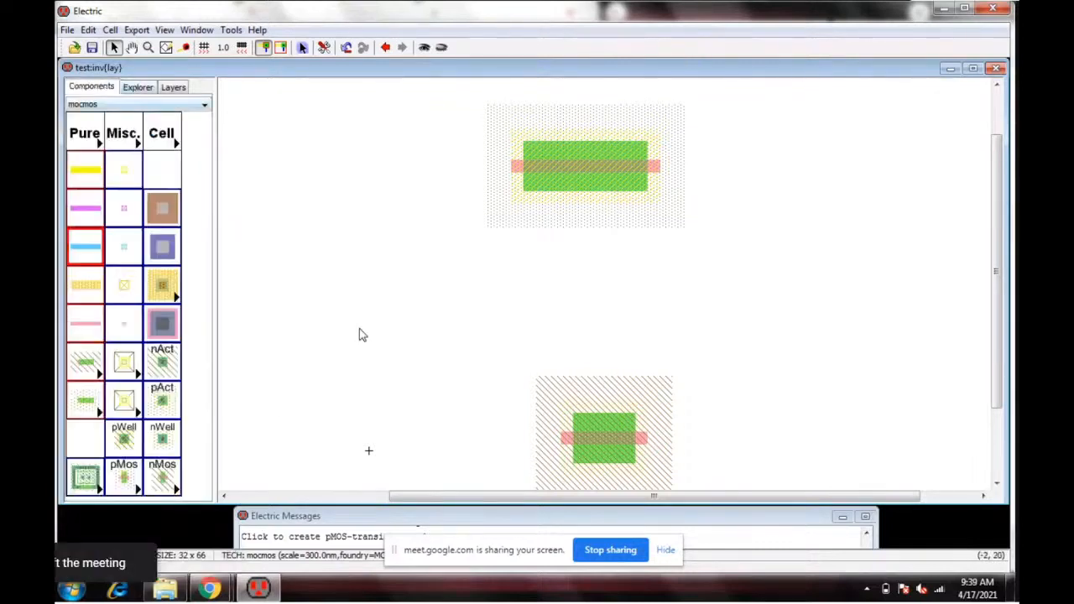
pyautogui.click(164, 406)
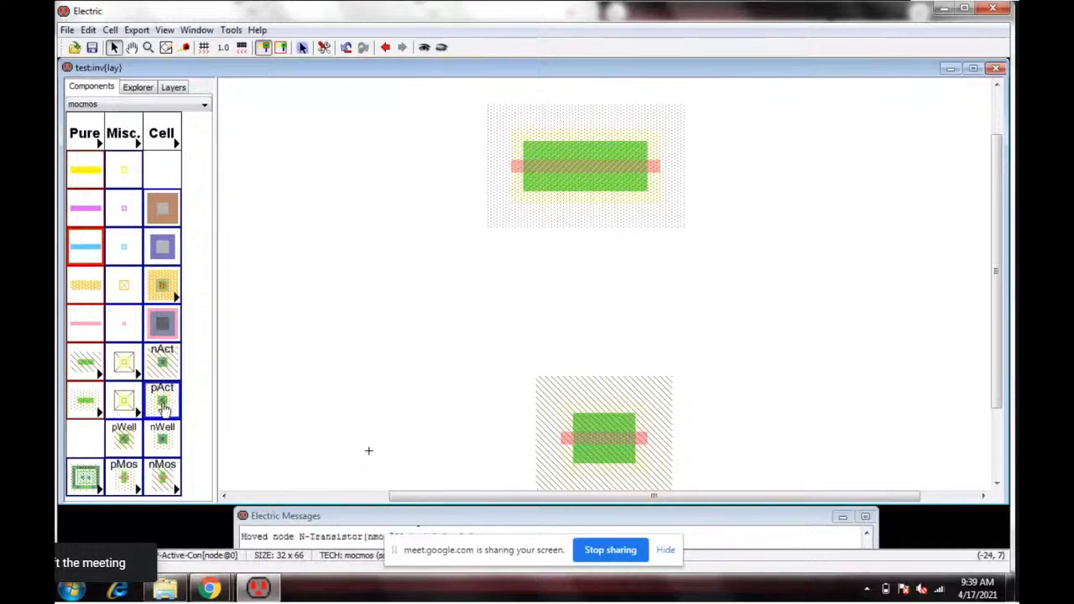
pyautogui.click(591, 261)
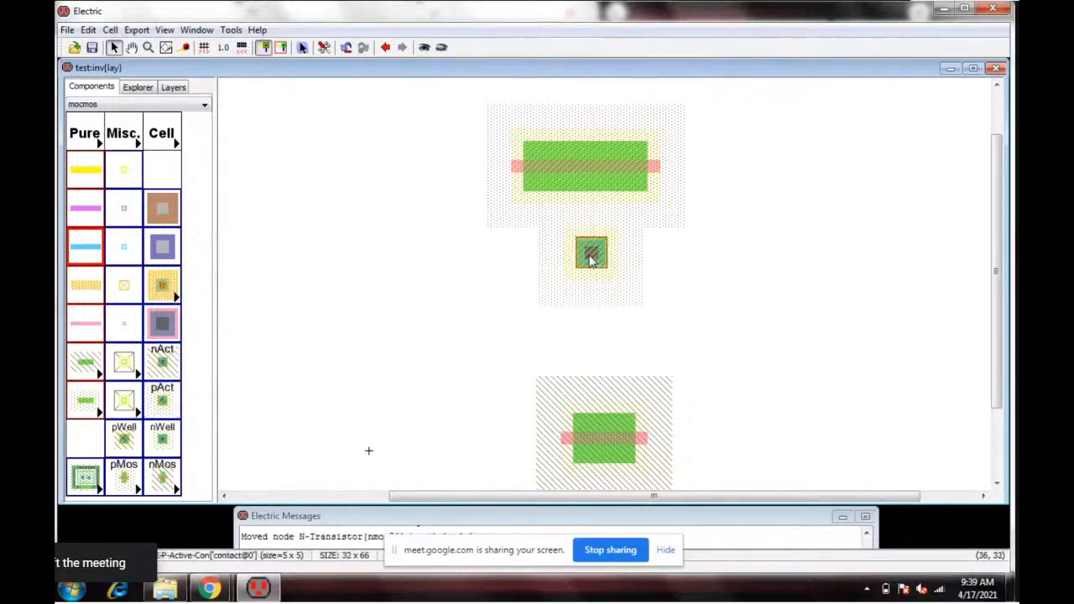
pyautogui.click(164, 410)
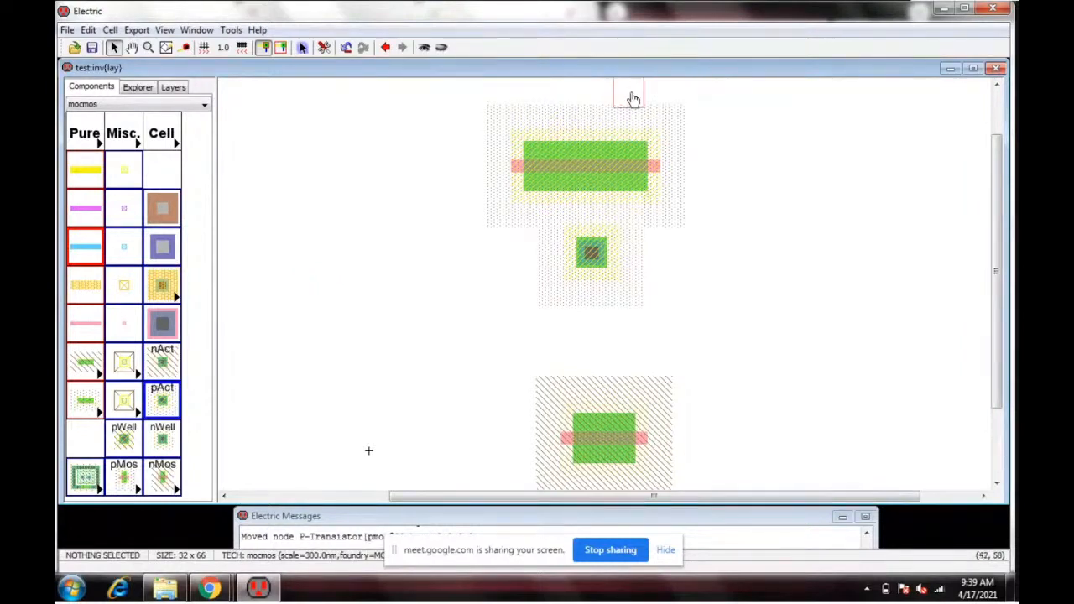
pyautogui.moveTo(1000, 231); pyautogui.dragTo(999, 147)
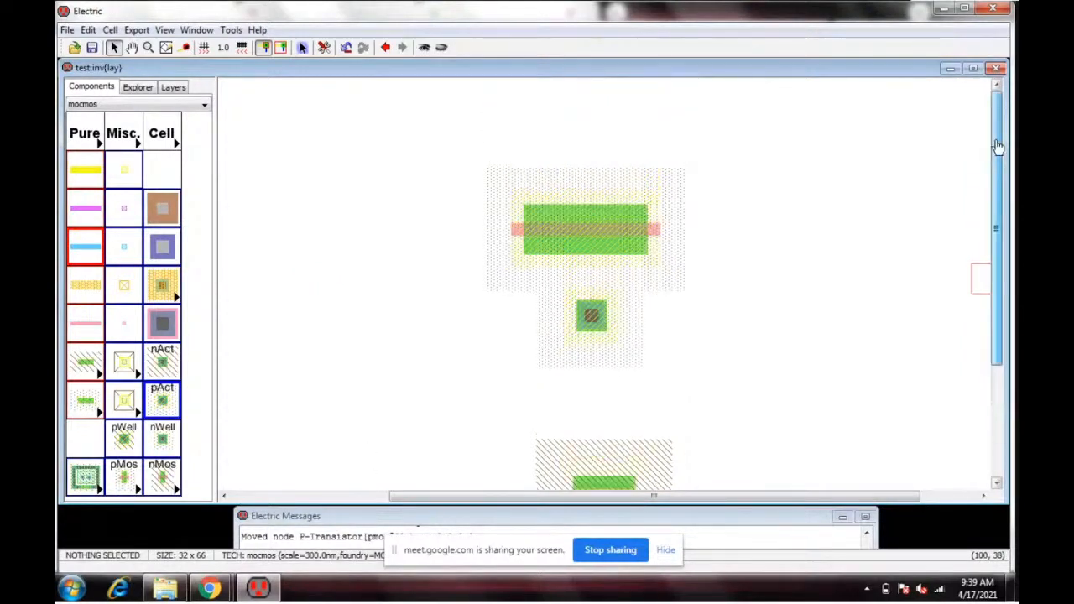
pyautogui.click(592, 119)
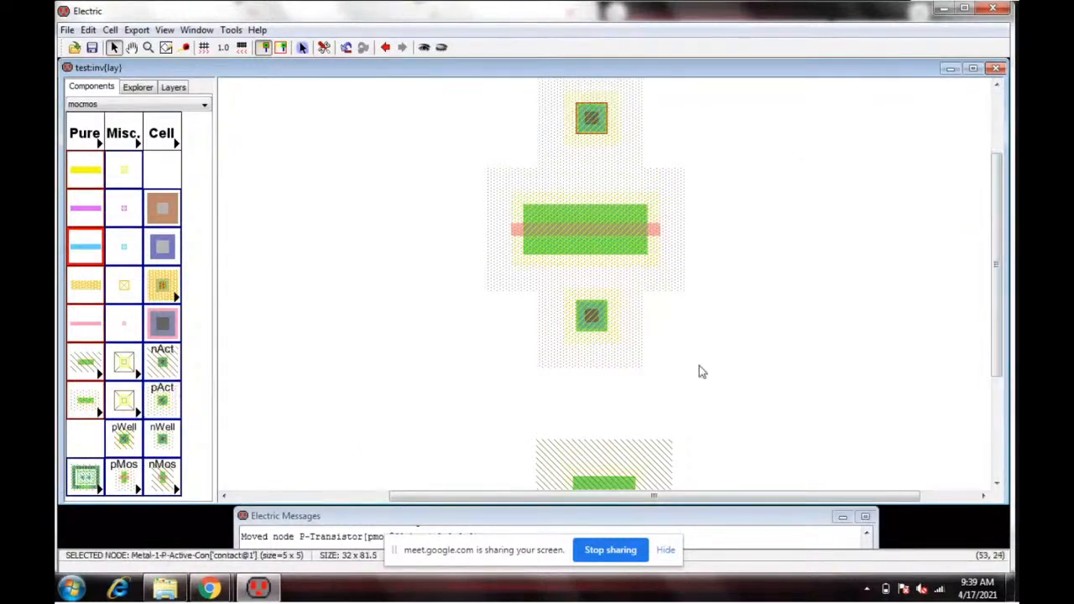
# Step: Move the nMos transistor down by about 13 units and place one nAct contact above and another below it
pyautogui.moveTo(996, 223); pyautogui.dragTo(996, 321)
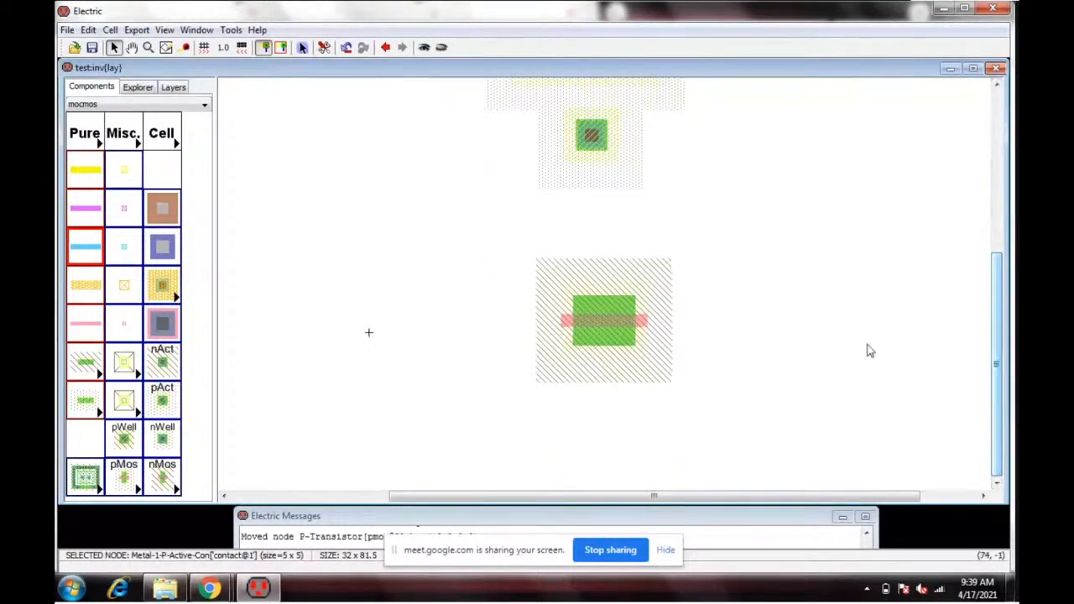
pyautogui.moveTo(605, 324); pyautogui.dragTo(596, 405)
pyautogui.click(162, 361)
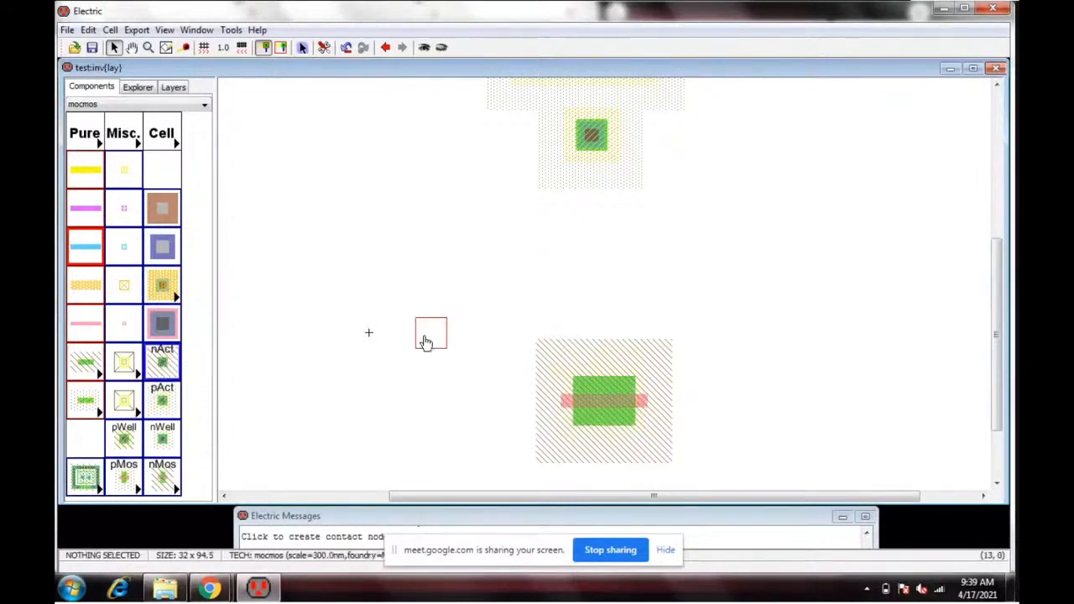
pyautogui.click(605, 296)
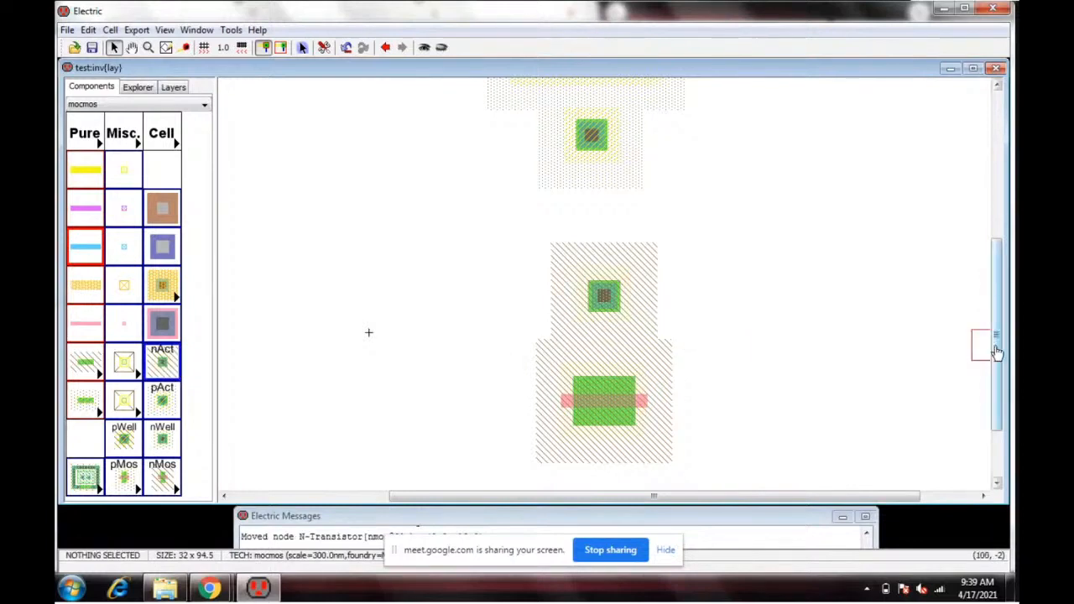
pyautogui.moveTo(995, 350); pyautogui.dragTo(994, 413)
pyautogui.click(616, 434)
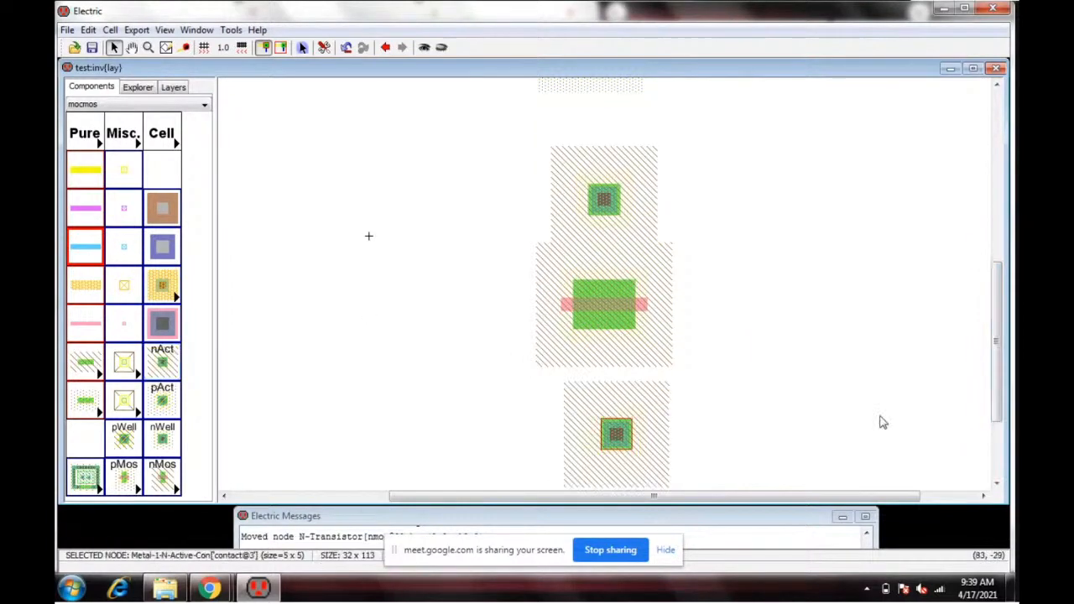
pyautogui.click(884, 421)
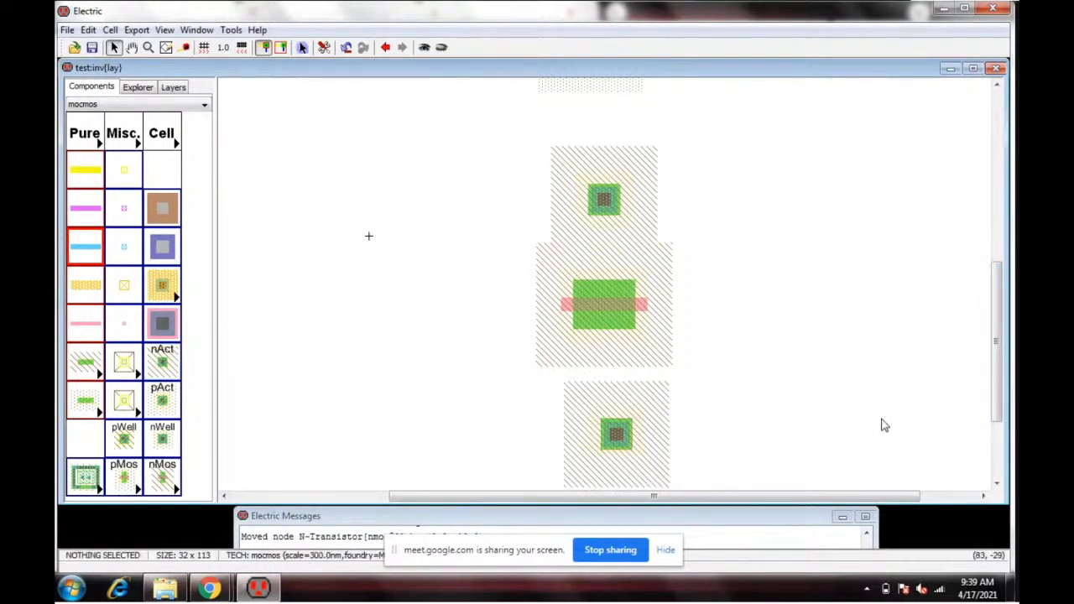
# Step: Set the X size of both pAct contacts, above and below the pMos transistor, to 20
pyautogui.moveTo(995, 358); pyautogui.dragTo(951, 271)
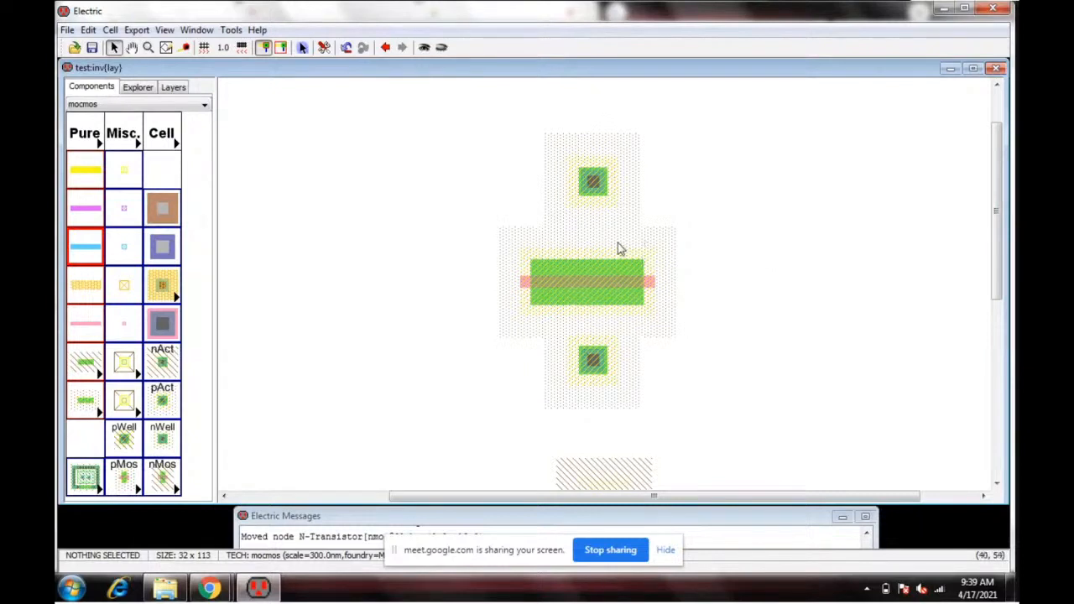
pyautogui.doubleClick(593, 182)
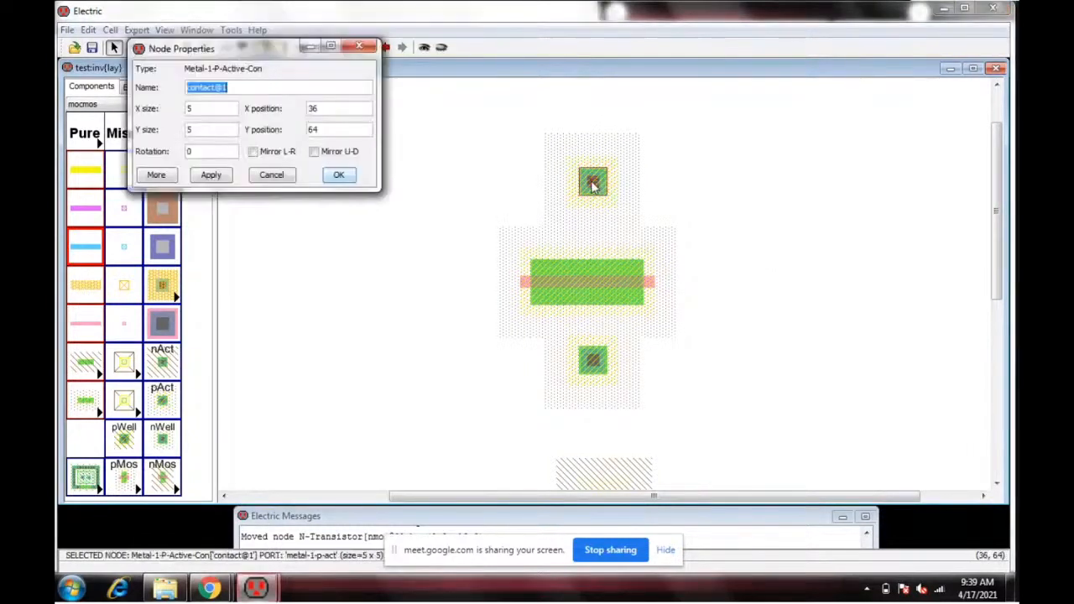
pyautogui.click(210, 108)
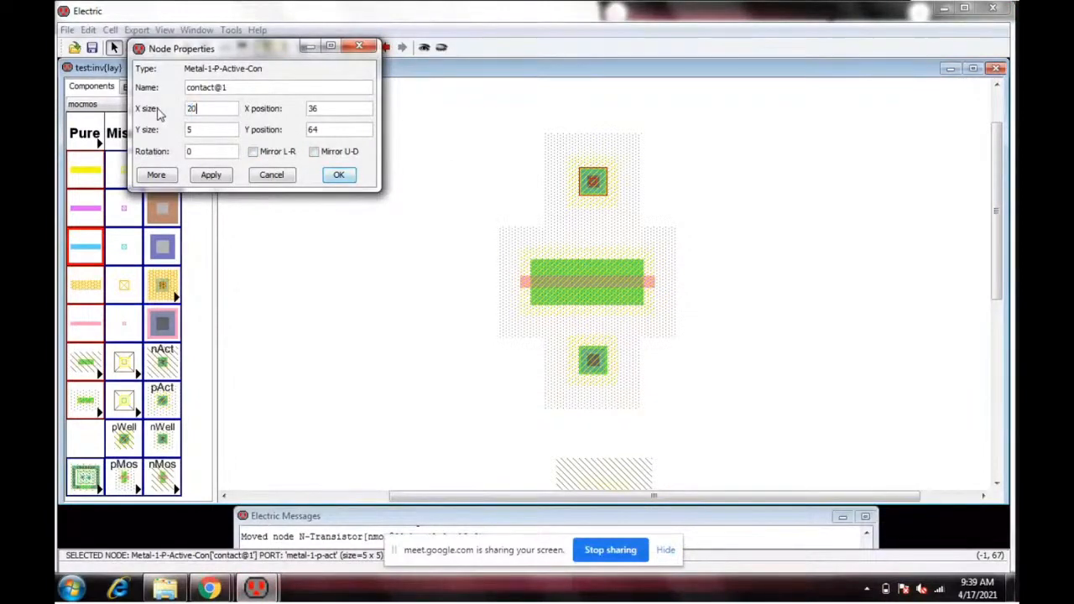
pyautogui.click(338, 174)
pyautogui.doubleClick(588, 360)
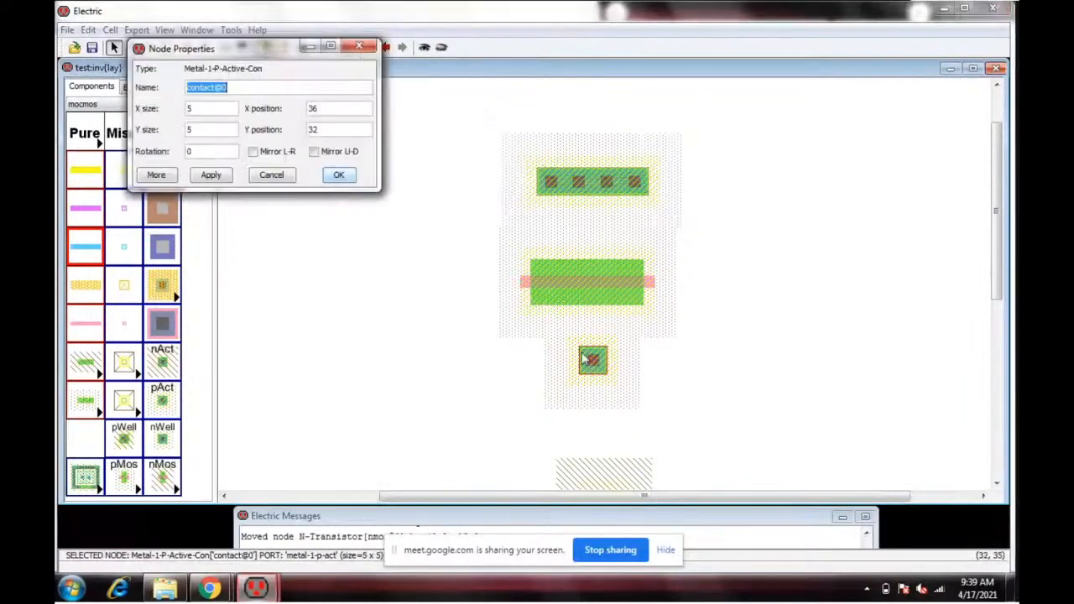
pyautogui.click(205, 109)
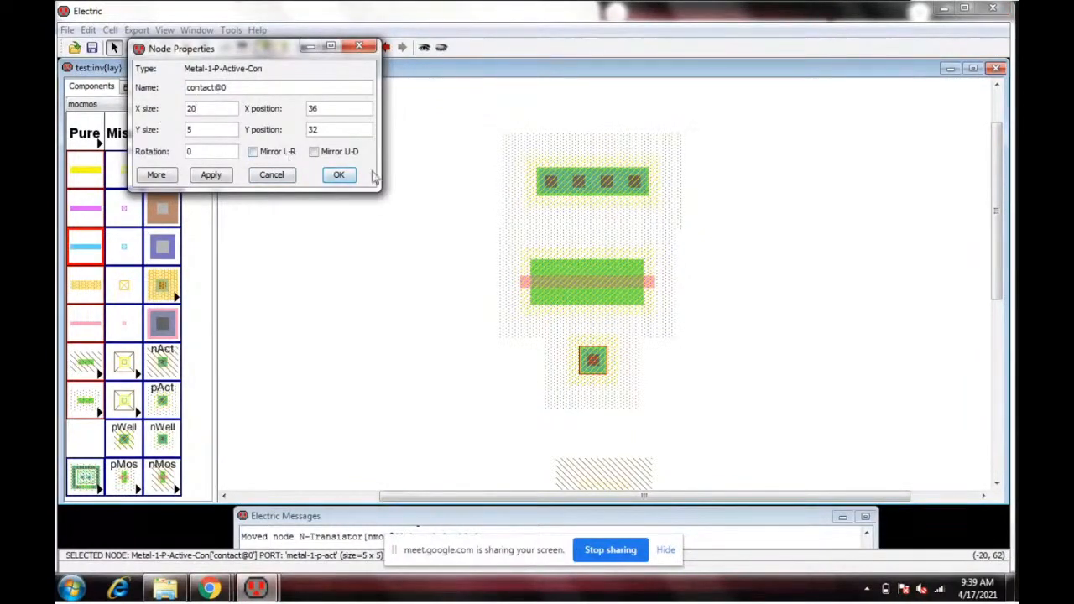
pyautogui.click(341, 177)
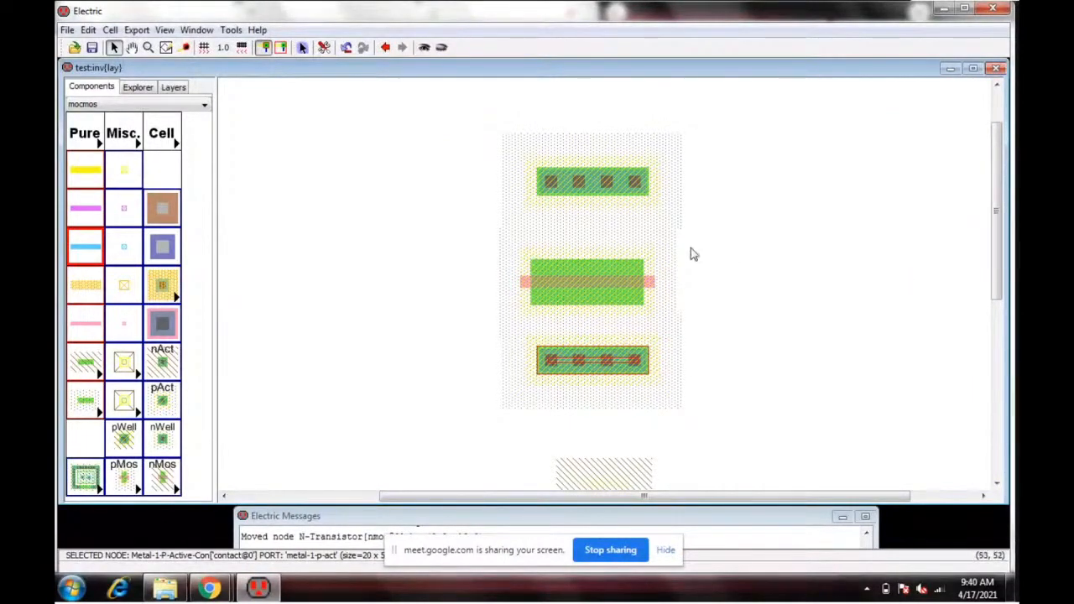
# Step: Move the pAct contact above the pMos transistor about 2 units left and 1 unit up
pyautogui.scroll(-3, 691, 252)
pyautogui.scroll(3, 693, 259)
pyautogui.click(742, 289)
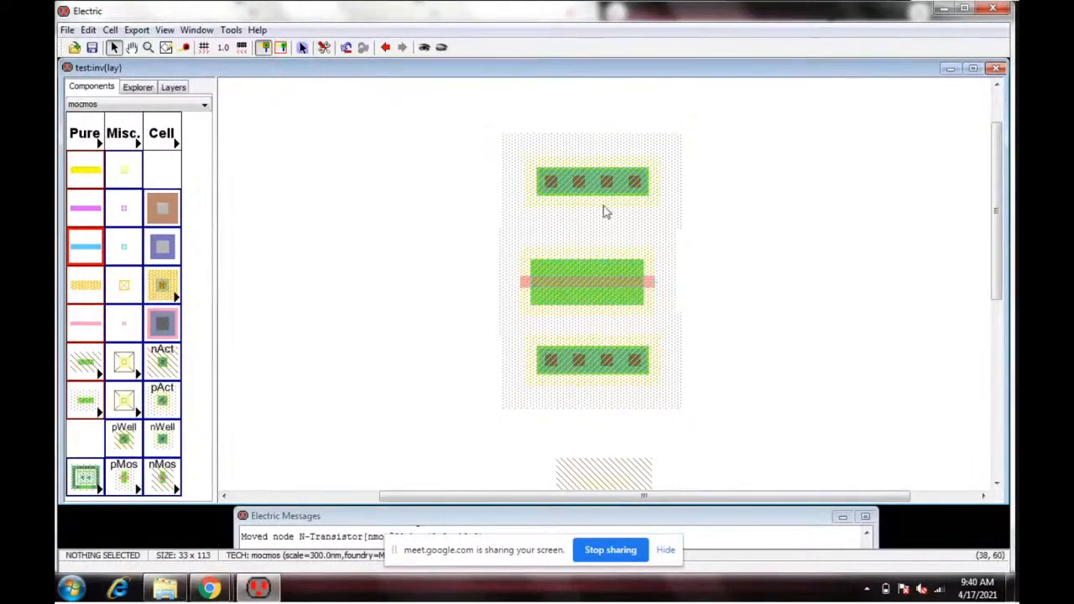
pyautogui.moveTo(603, 192)
pyautogui.mouseDown()
pyautogui.moveTo(596, 266)
pyautogui.moveTo(605, 192)
pyautogui.moveTo(595, 184)
pyautogui.mouseUp()
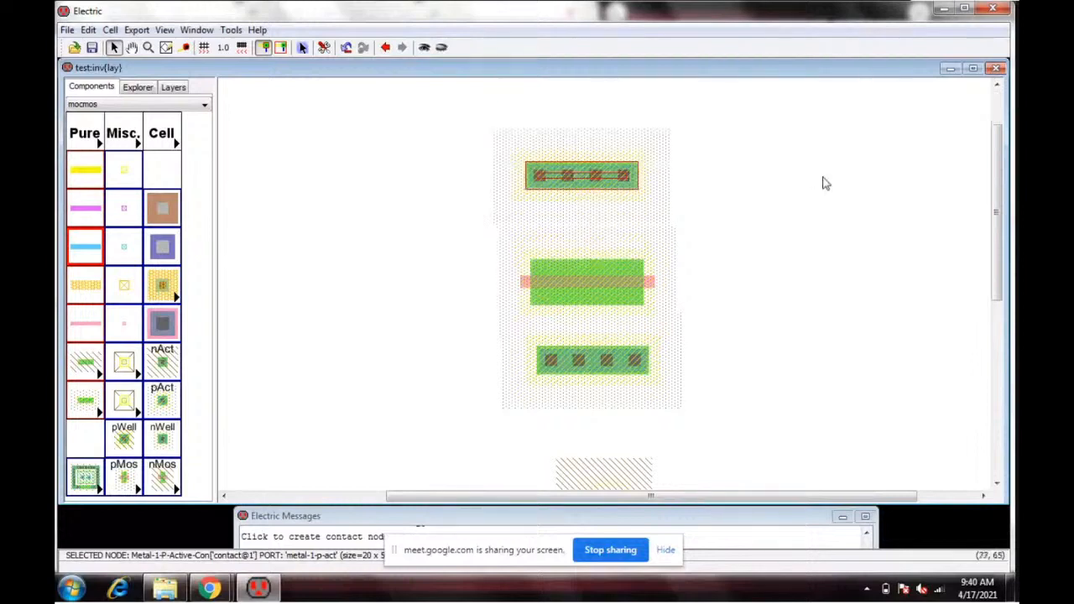
# Step: Align both pAct contacts with the pMos transistor by moving the upper one 1 unit right and the lower one 1 unit left
pyautogui.click(827, 186)
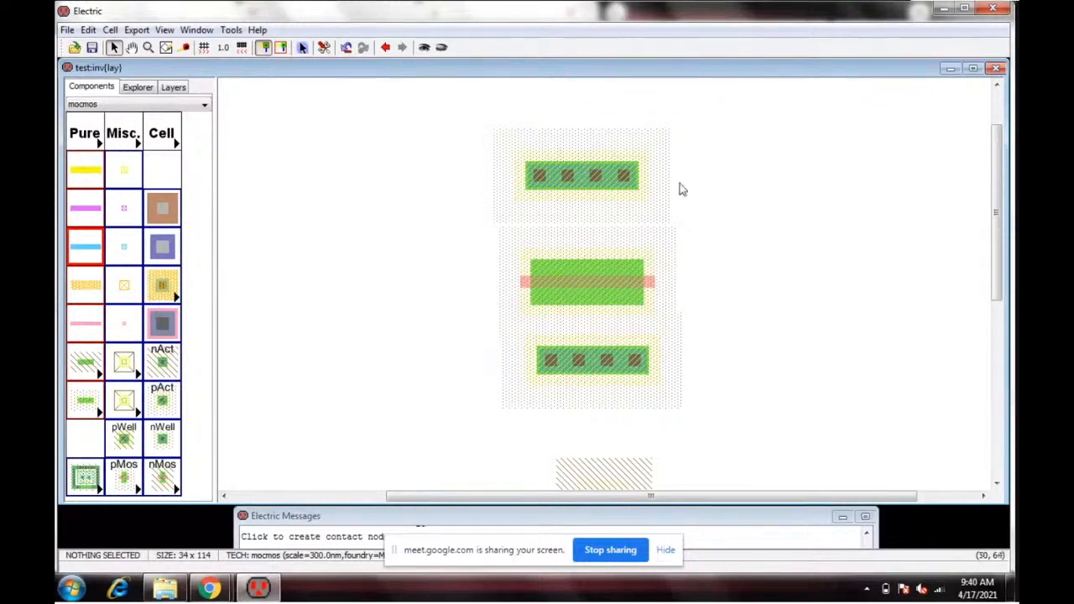
pyautogui.moveTo(621, 175); pyautogui.dragTo(635, 174)
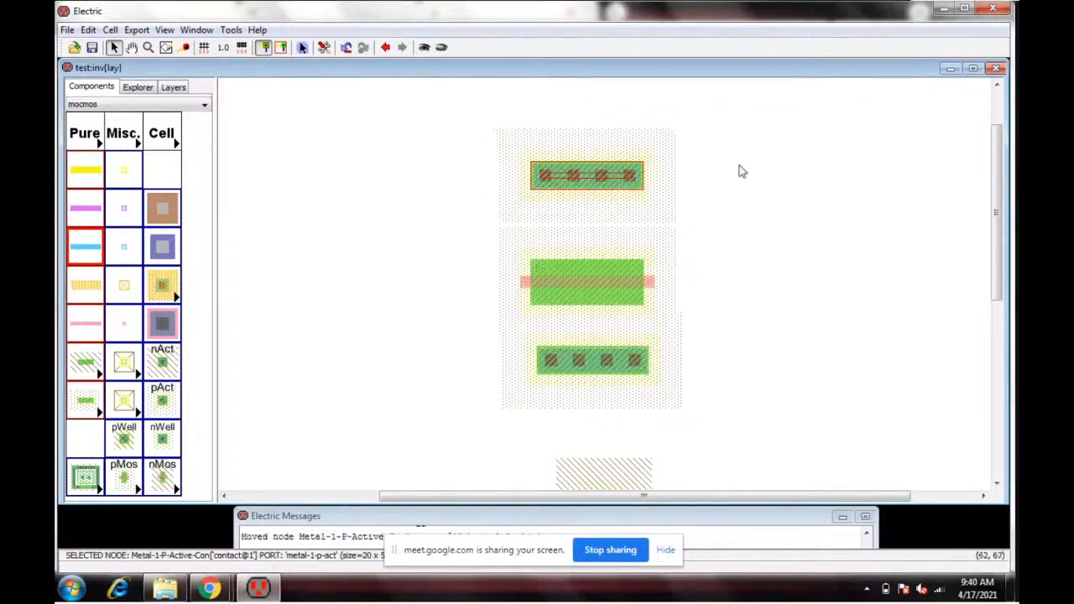
pyautogui.click(608, 363)
pyautogui.press('Left')
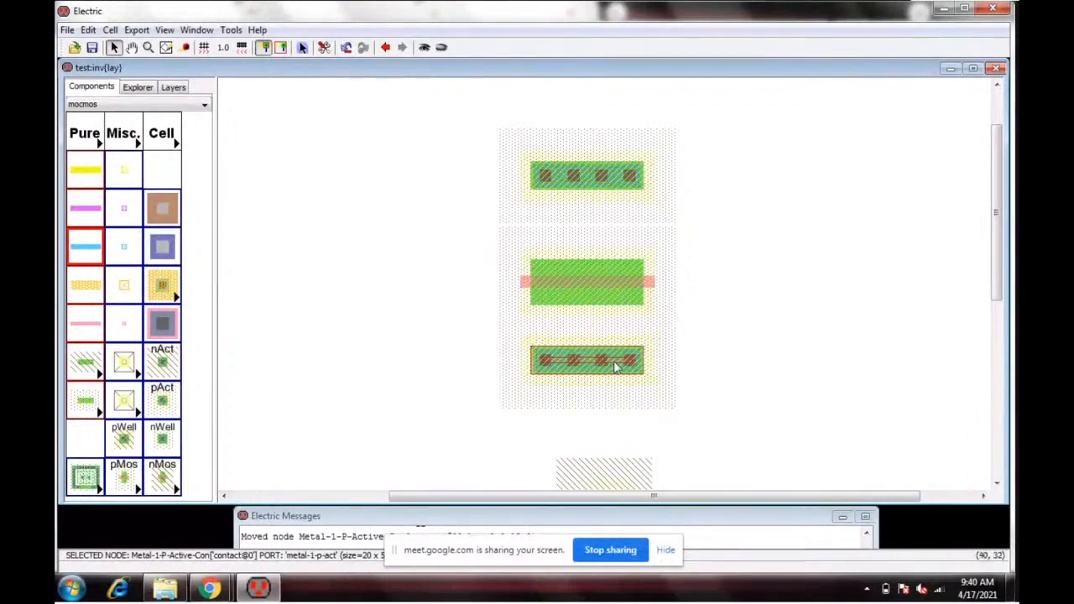
pyautogui.click(809, 348)
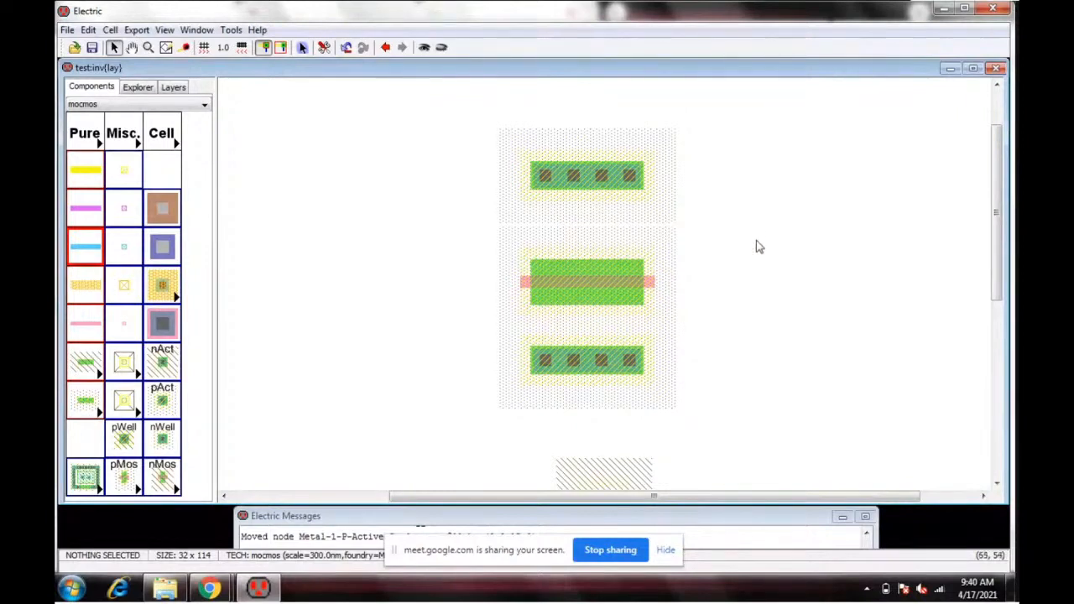
# Step: Wire the pMos transistor's top and bottom diffusion ports to the pAct contacts above and below it with P-Active arcs
pyautogui.click(591, 268)
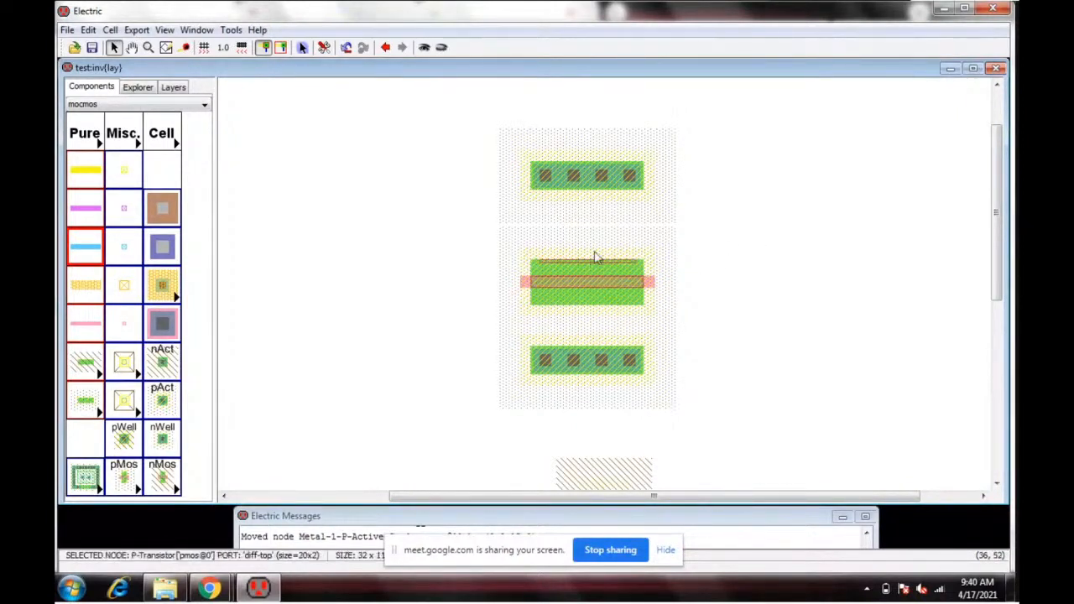
pyautogui.rightClick(590, 178)
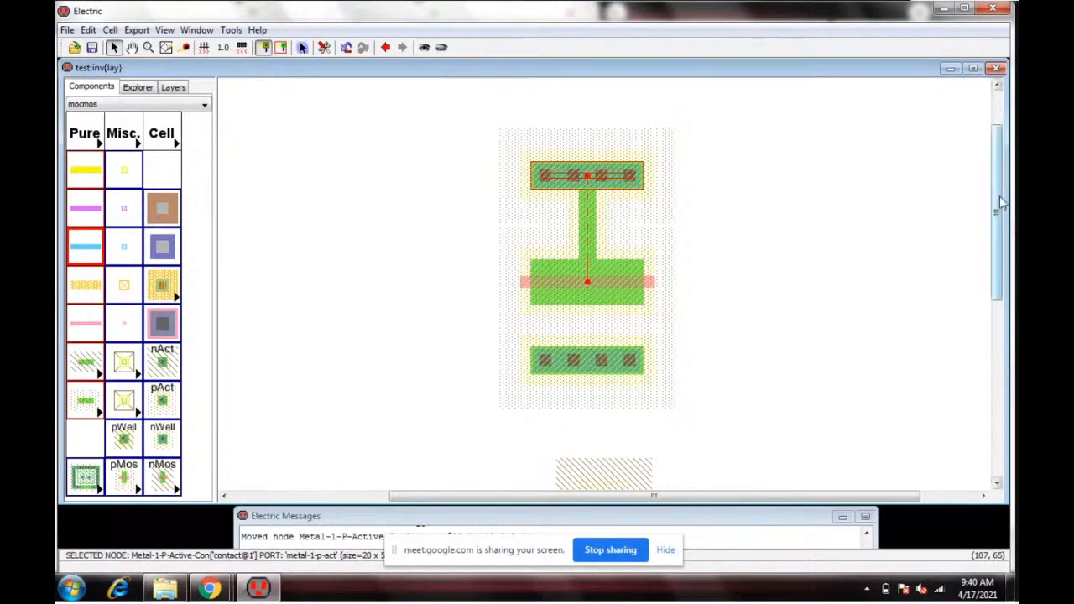
pyautogui.click(930, 215)
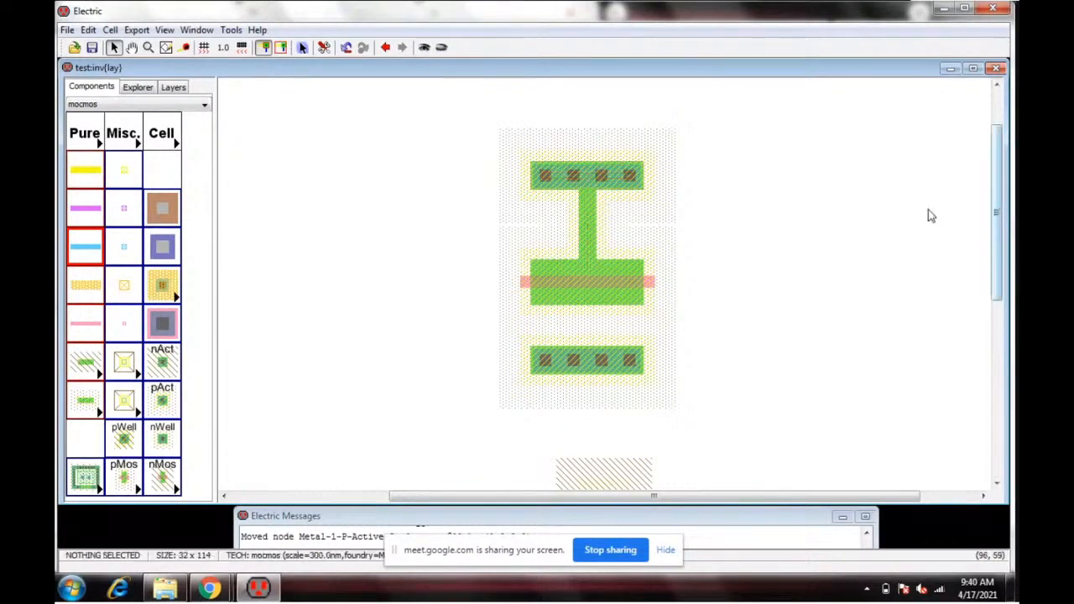
pyautogui.click(593, 309)
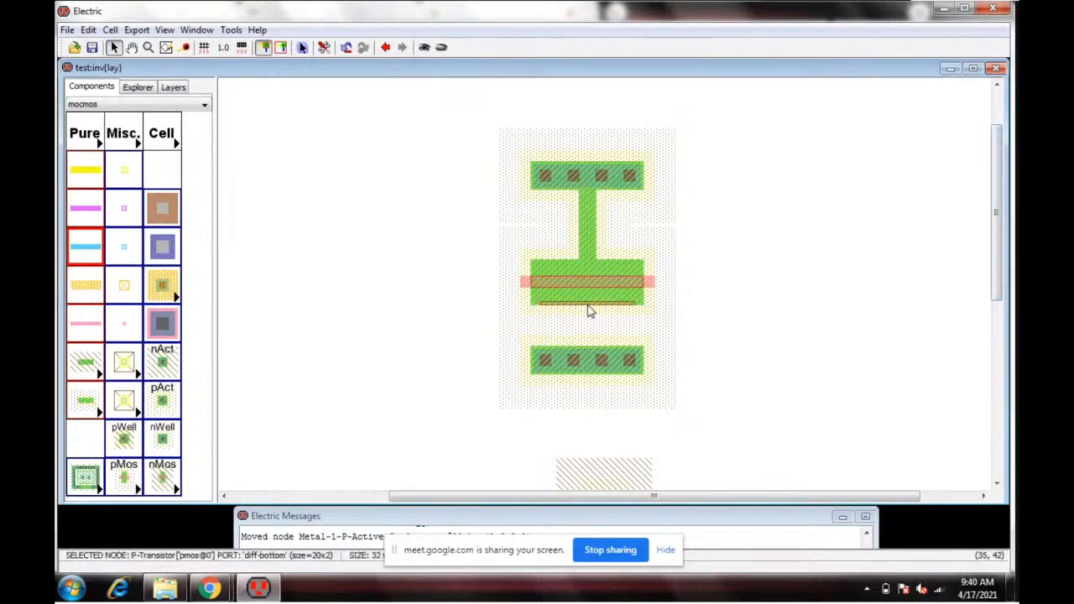
pyautogui.rightClick(585, 357)
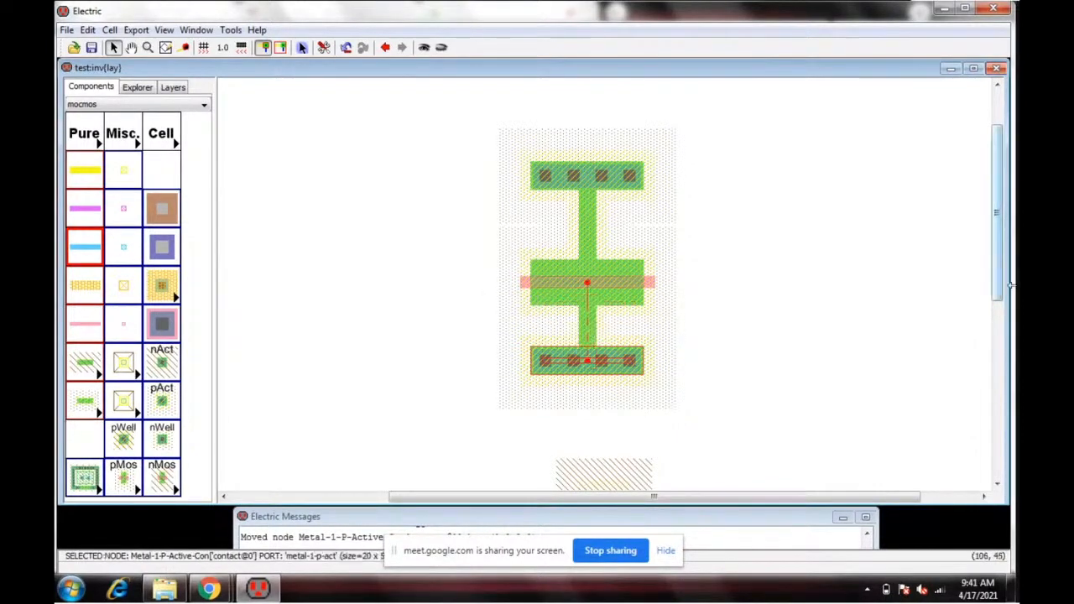
pyautogui.click(948, 293)
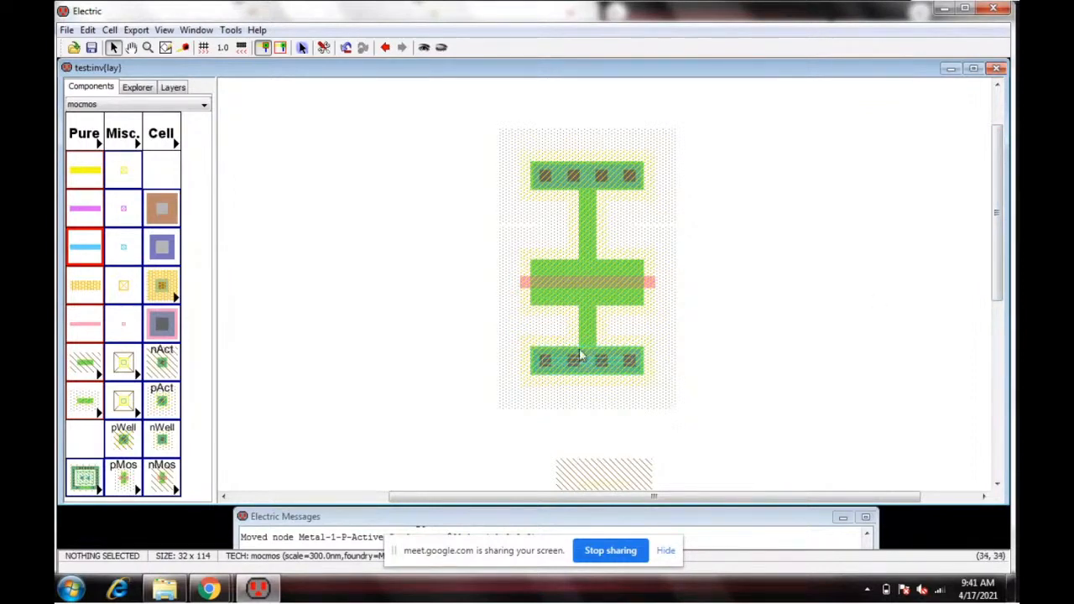
# Step: Move the lower pAct contact up about 7 units, close to the bottom edge of the pMos transistor
pyautogui.keyDown('ctrl'); pyautogui.scroll(2, 579, 353); pyautogui.keyUp('ctrl')
pyautogui.keyDown('ctrl'); pyautogui.scroll(2, 579, 351); pyautogui.keyUp('ctrl')
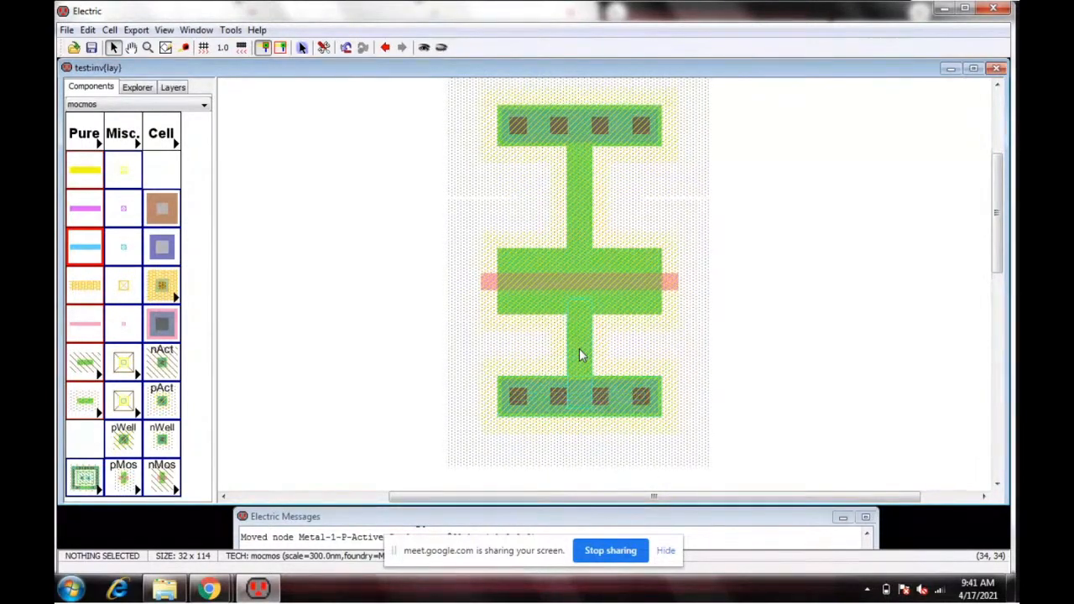
pyautogui.keyDown('ctrl'); pyautogui.scroll(1, 579, 354); pyautogui.keyUp('ctrl')
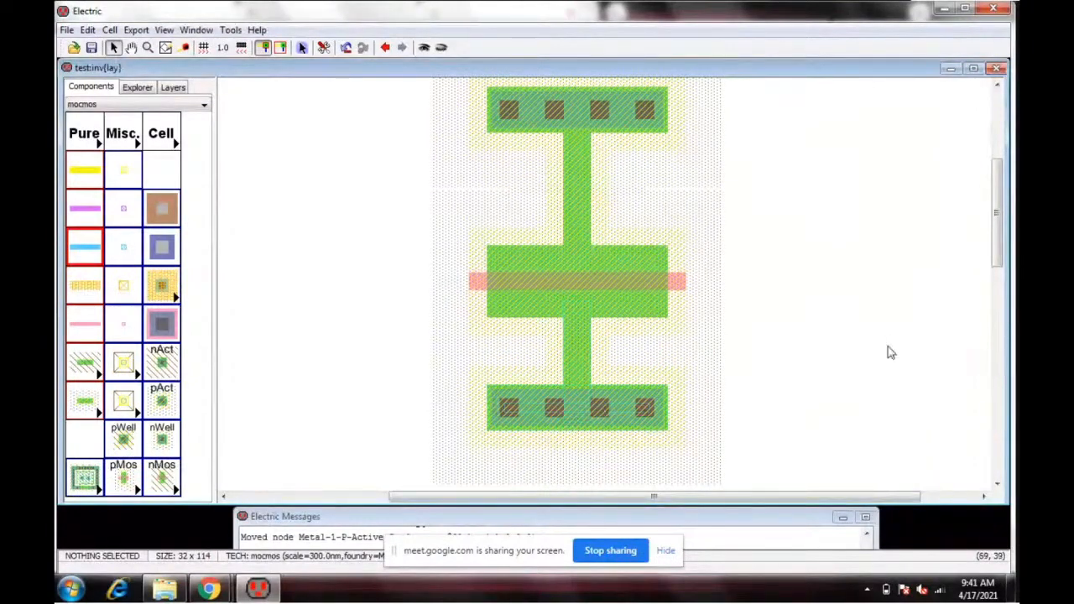
pyautogui.moveTo(580, 415); pyautogui.dragTo(579, 356)
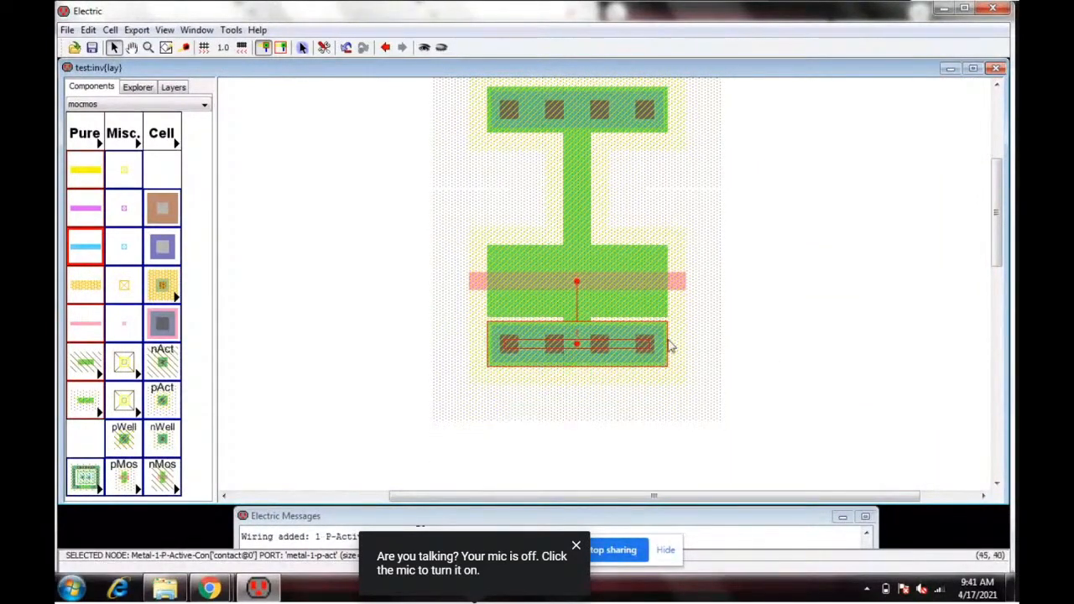
pyautogui.keyDown('ctrl'); pyautogui.scroll(1, 539, 326); pyautogui.keyUp('ctrl')
pyautogui.keyDown('ctrl'); pyautogui.scroll(2, 538, 326); pyautogui.keyUp('ctrl')
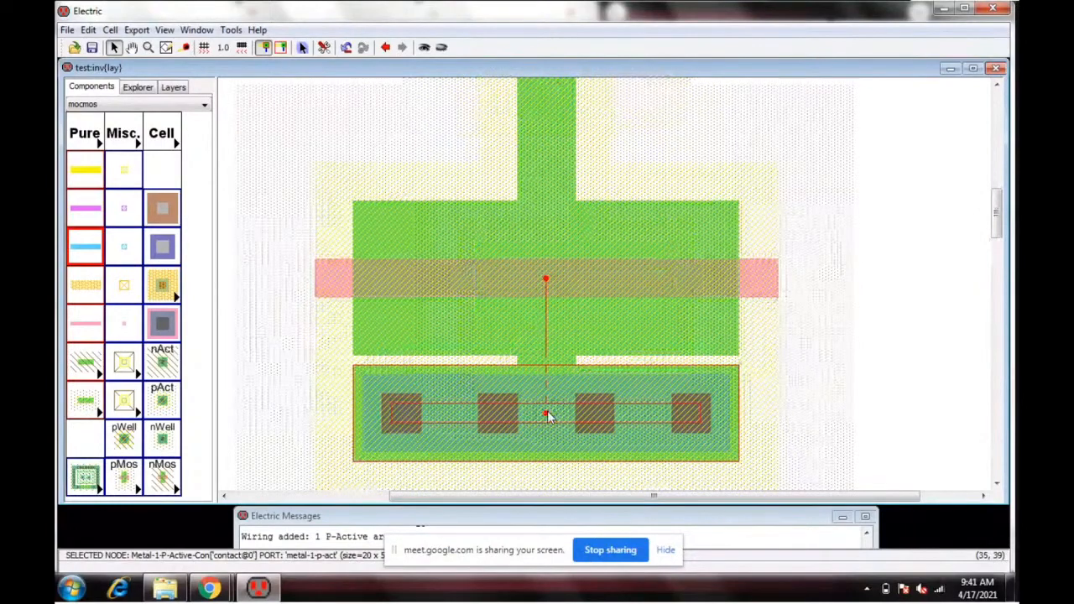
# Step: Move the lower pAct contact up 2 units so it overlaps the pMos diffusion
pyautogui.click(546, 411)
pyautogui.press('Up')
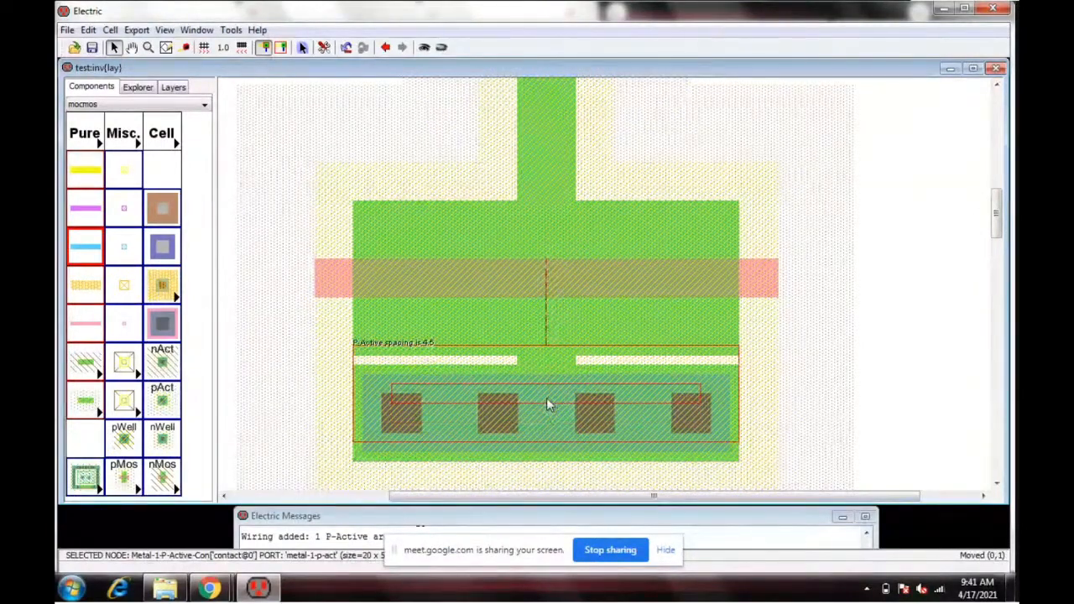
pyautogui.press('Up')
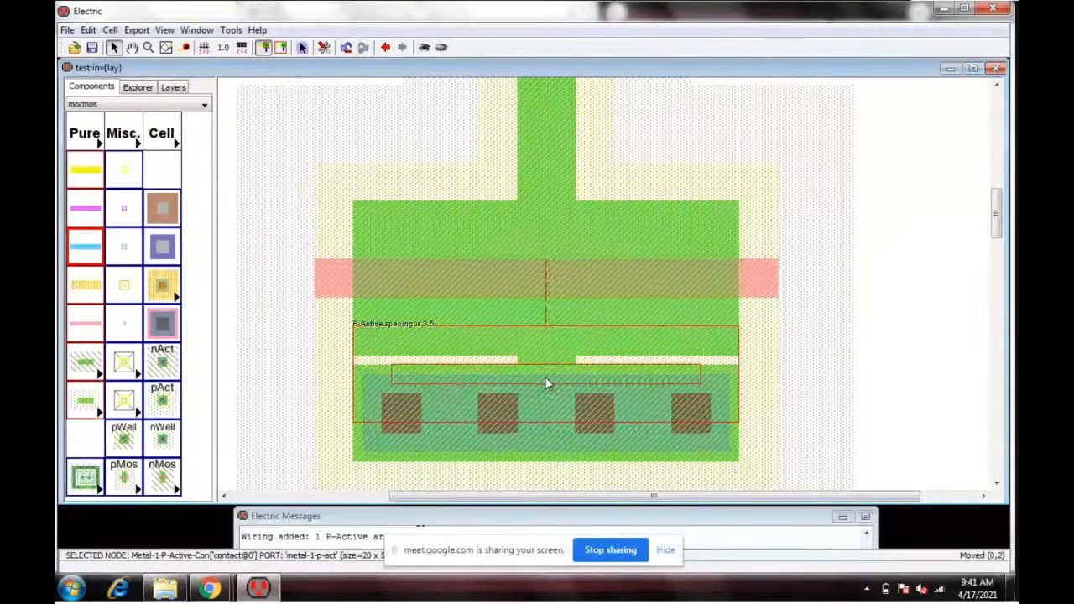
pyautogui.press('Up')
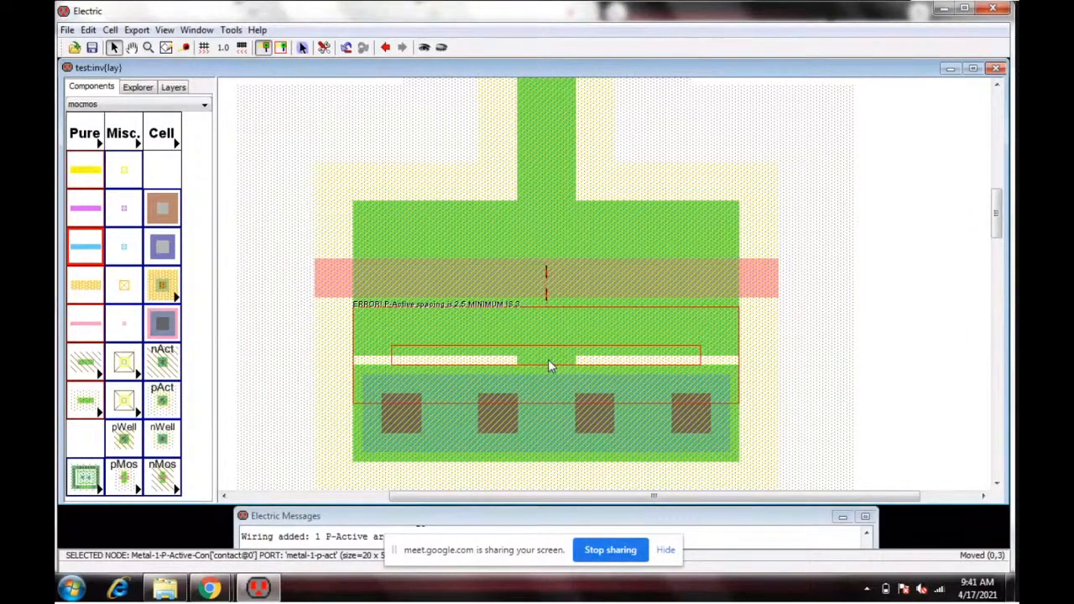
pyautogui.press('Down')
pyautogui.moveTo(548, 362); pyautogui.dragTo(548, 366)
pyautogui.click(815, 366)
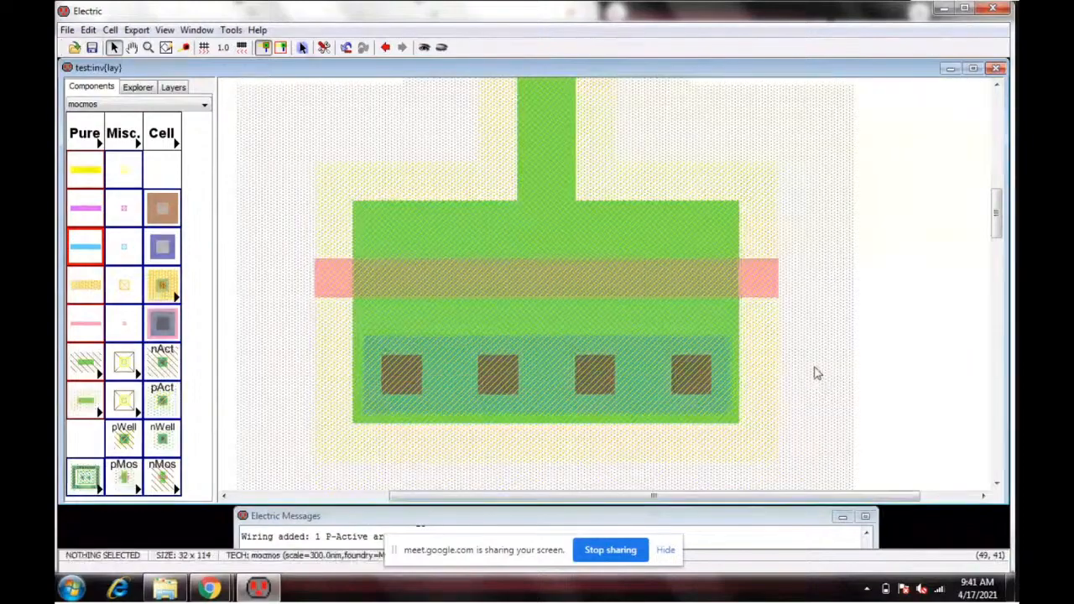
# Step: Set the grid alignment to 0.5 and move the lower pAct contact up 0.5 units for a P-Active spacing of 3
pyautogui.click(243, 49)
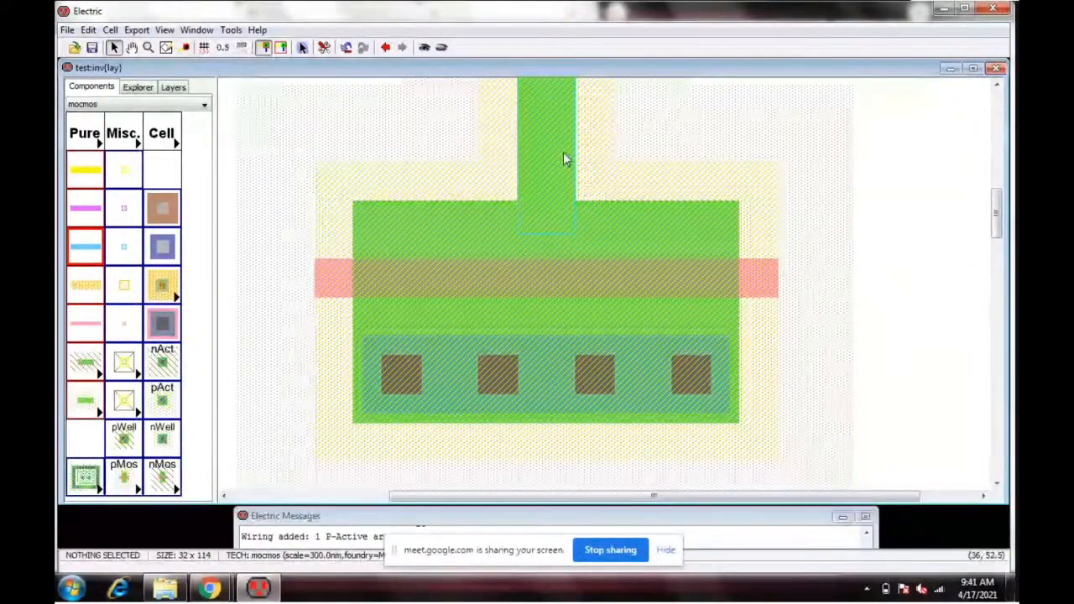
pyautogui.click(541, 380)
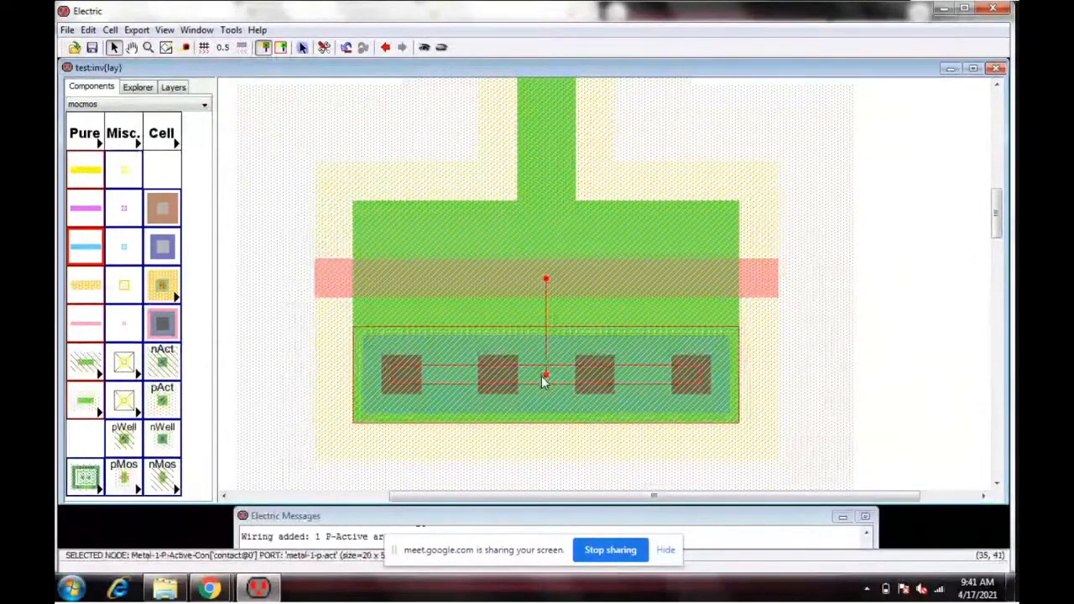
pyautogui.press('Up')
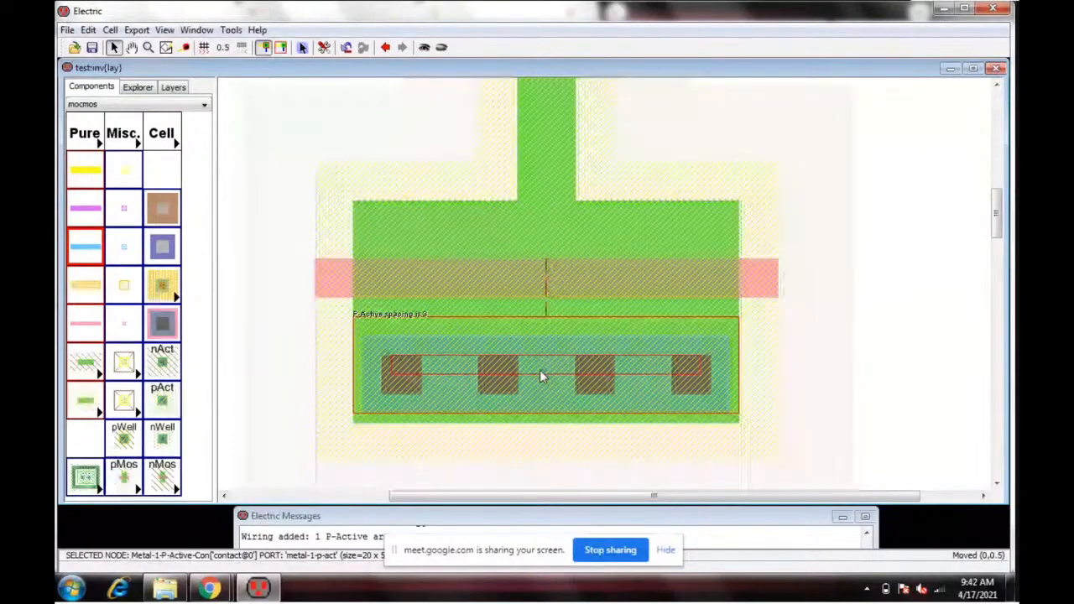
pyautogui.moveTo(540, 369); pyautogui.dragTo(539, 360)
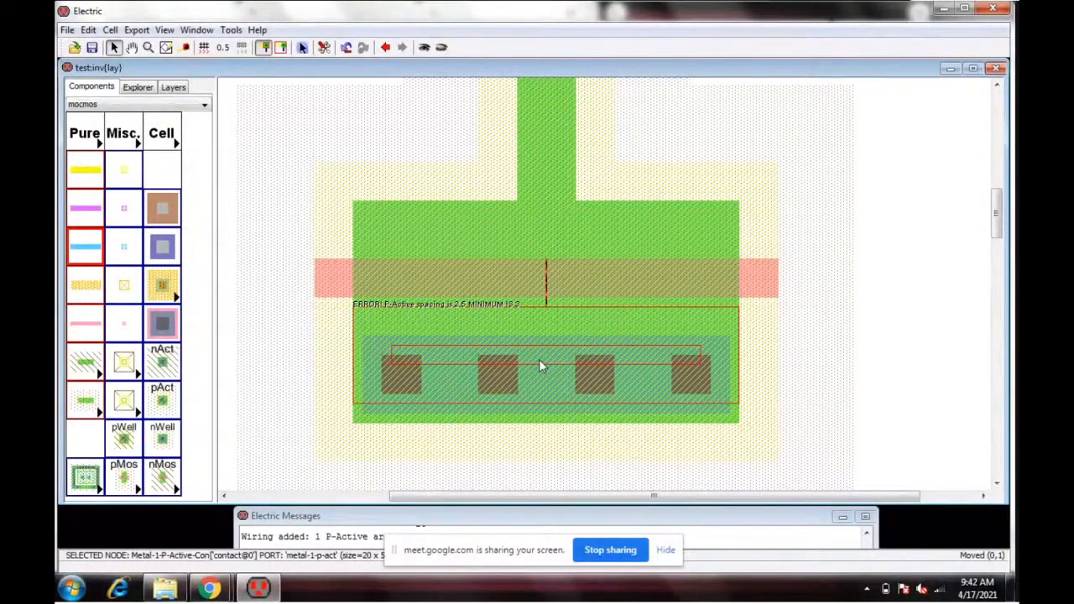
pyautogui.press('Down')
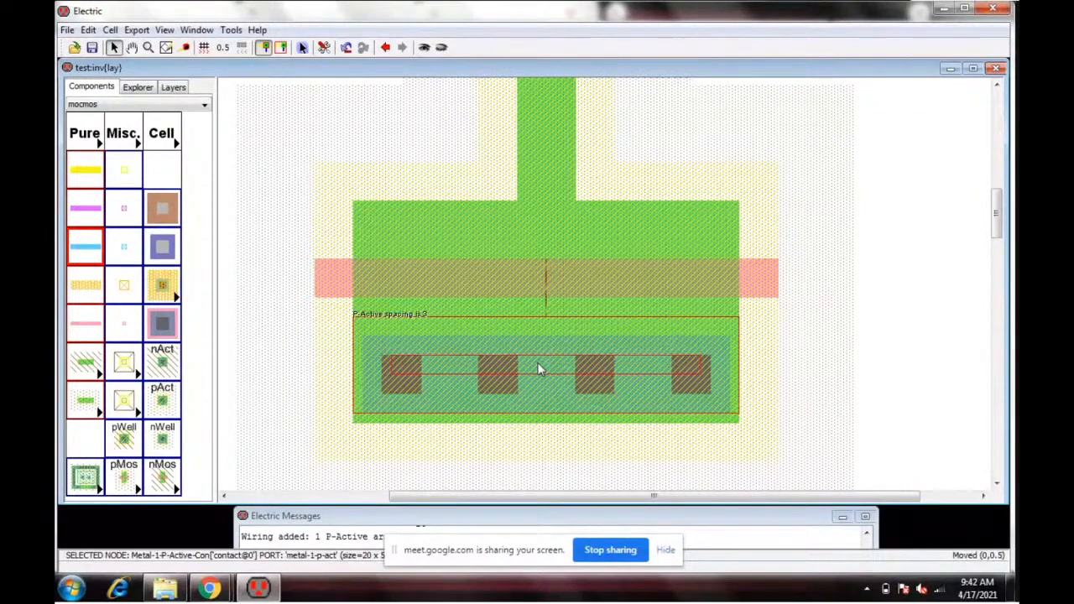
pyautogui.press('Up')
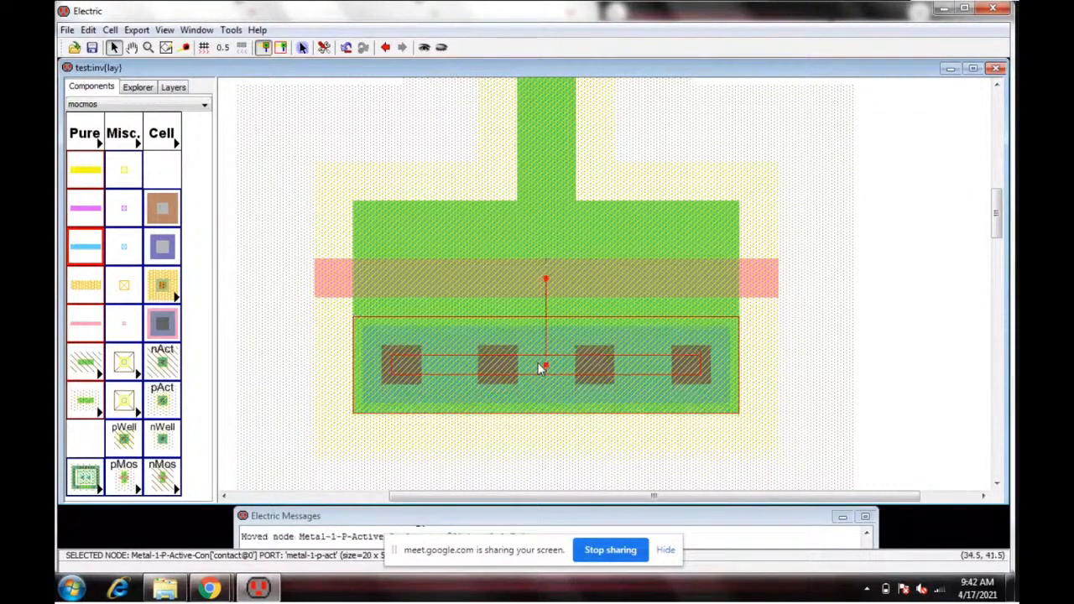
pyautogui.click(948, 370)
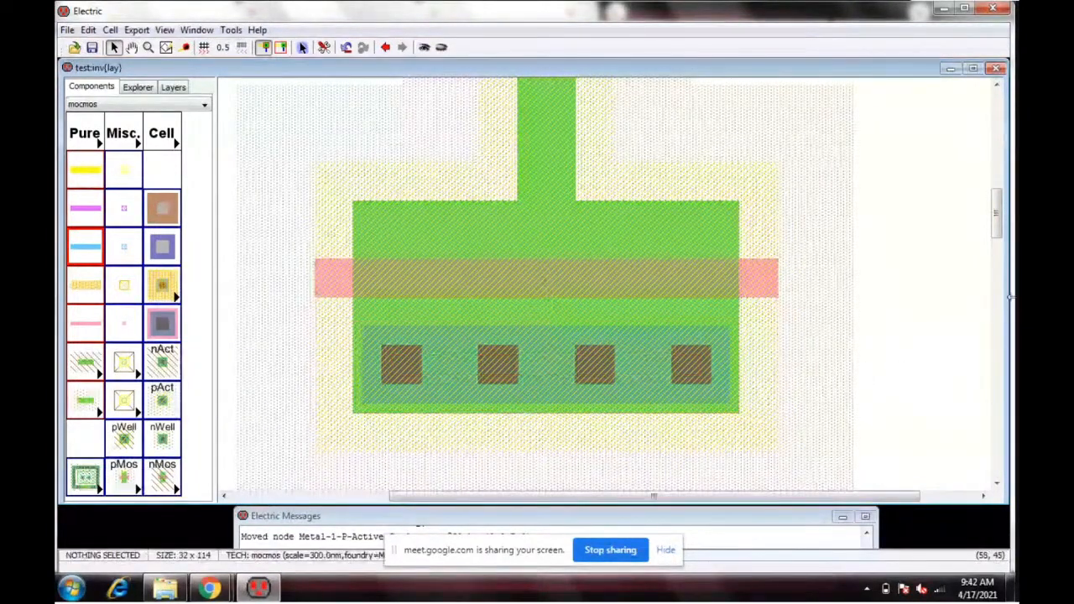
# Step: Move the upper pAct contact down about 14.5 units onto the top diffusion of the pMos transistor
pyautogui.moveTo(1003, 231); pyautogui.dragTo(999, 204)
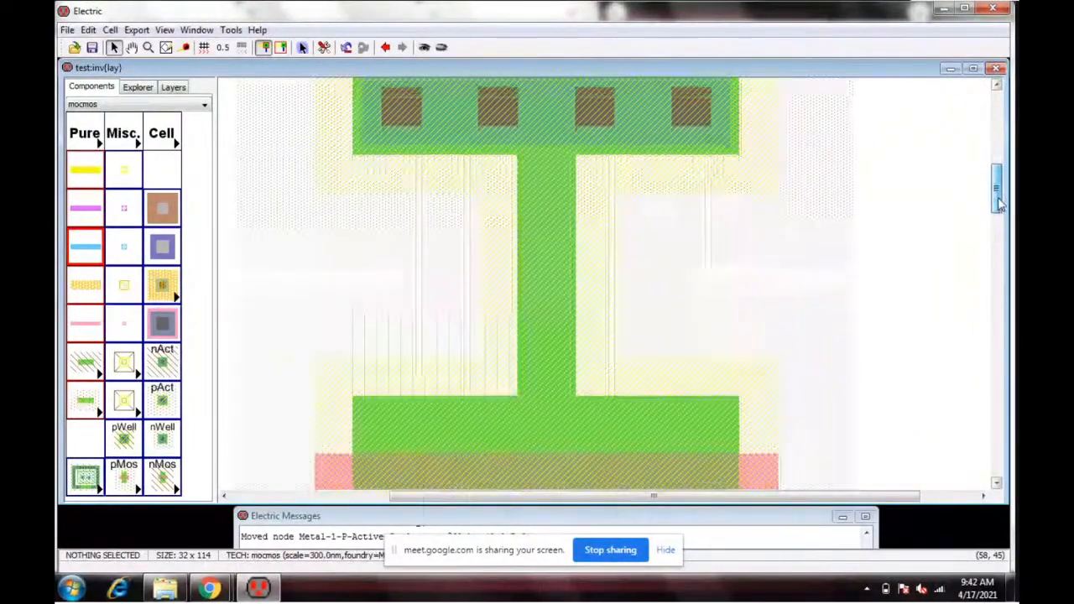
pyautogui.click(553, 120)
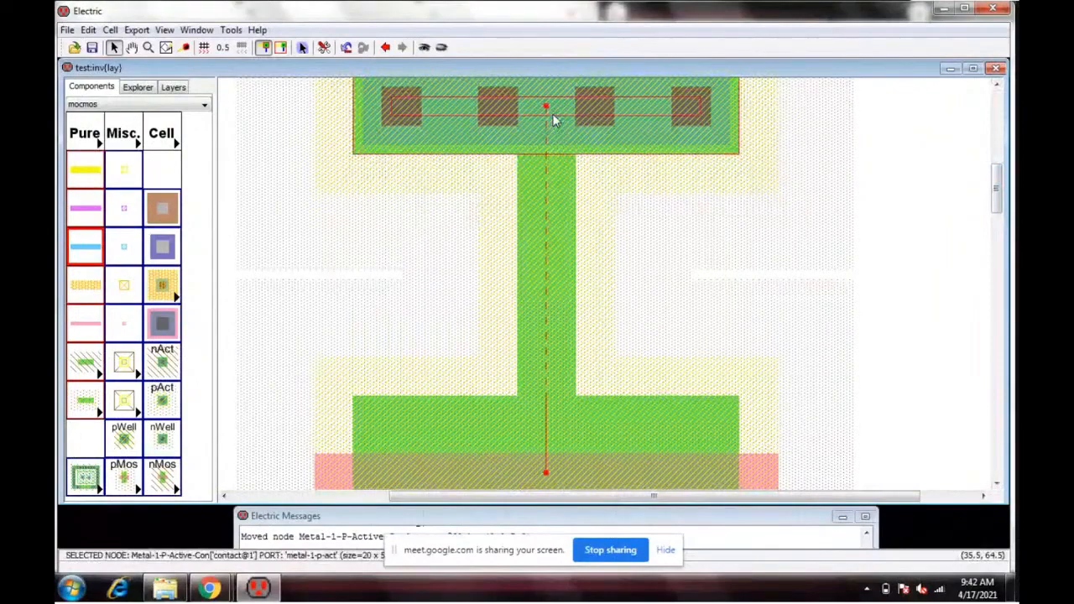
pyautogui.click(553, 120)
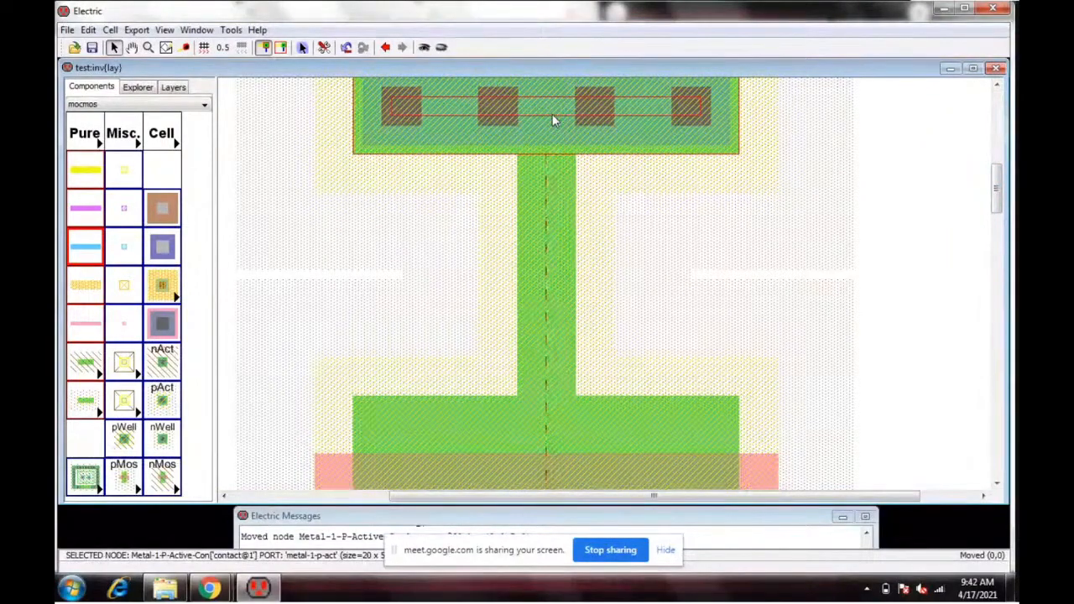
pyautogui.moveTo(553, 120); pyautogui.dragTo(550, 397)
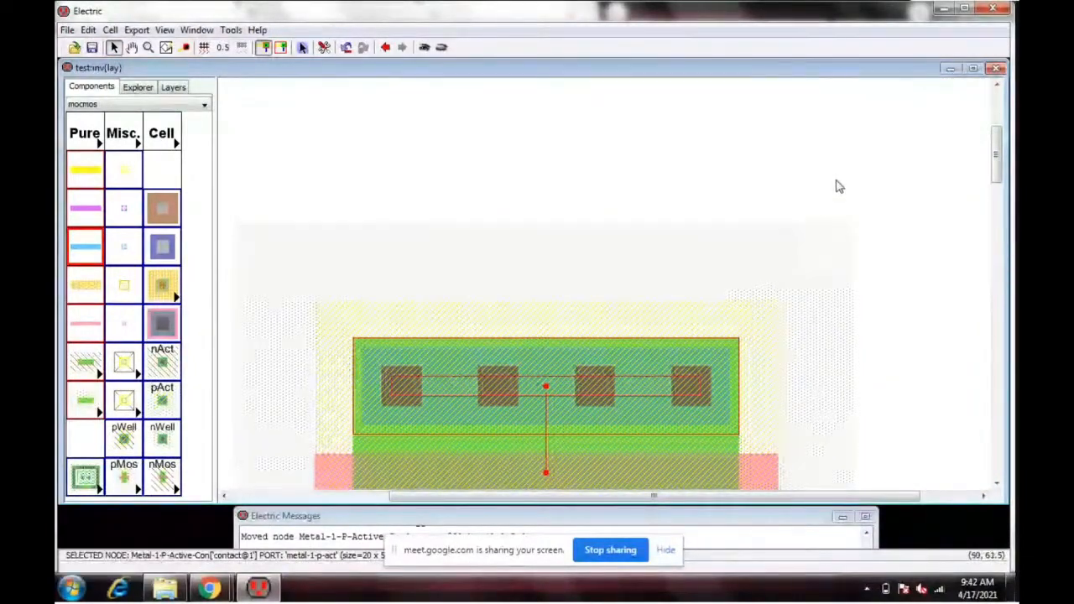
# Step: Set the X size of the nAct contact above the nMos transistor to 10
pyautogui.keyDown('ctrl'); pyautogui.scroll(-3, 873, 159); pyautogui.keyUp('ctrl')
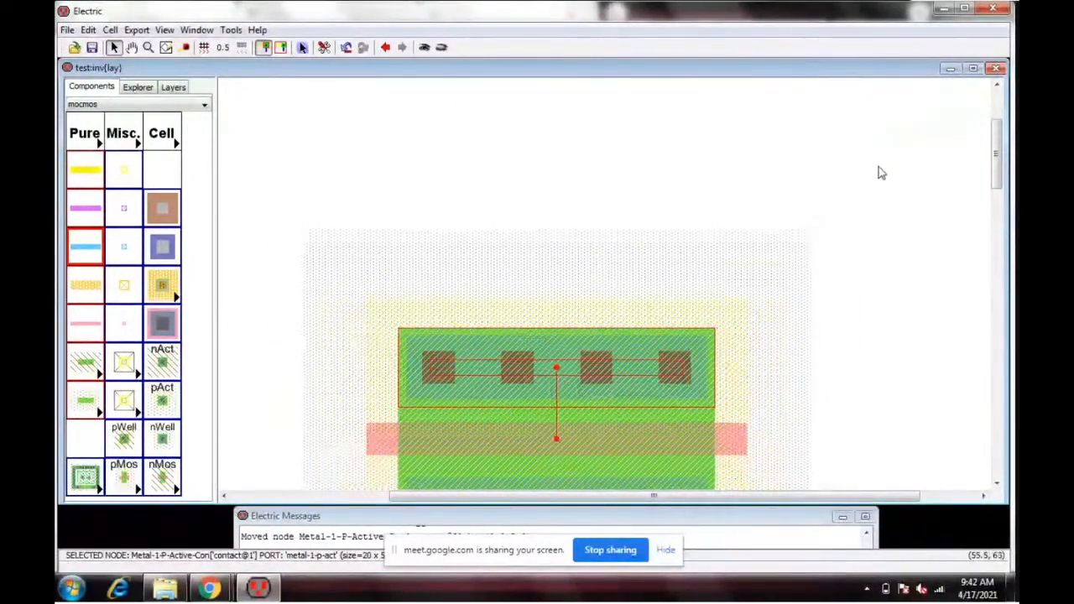
pyautogui.keyDown('ctrl'); pyautogui.scroll(-3, 883, 187); pyautogui.keyUp('ctrl')
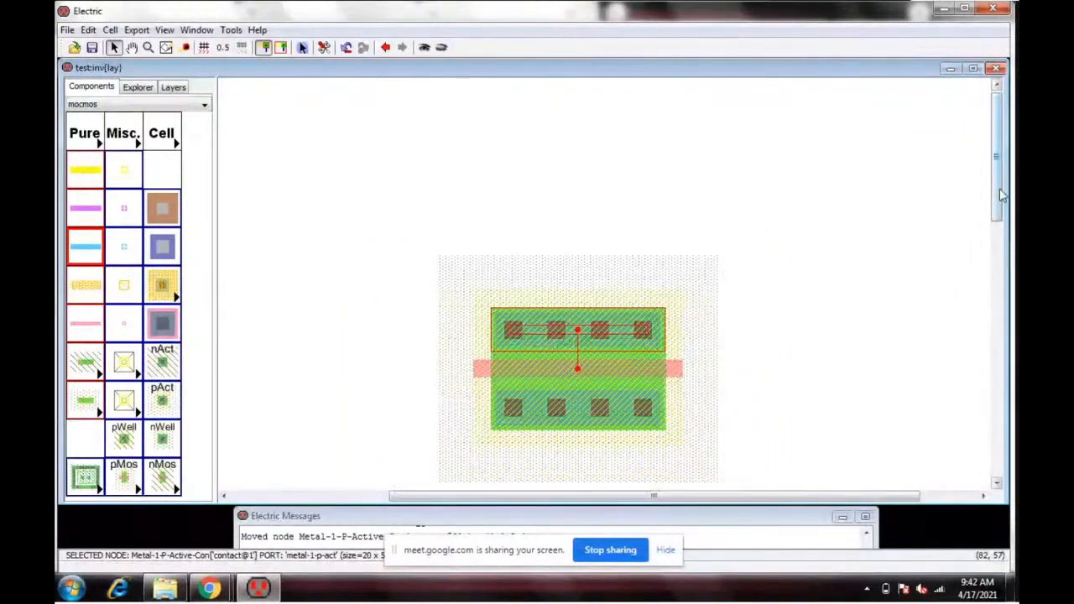
pyautogui.click(997, 254)
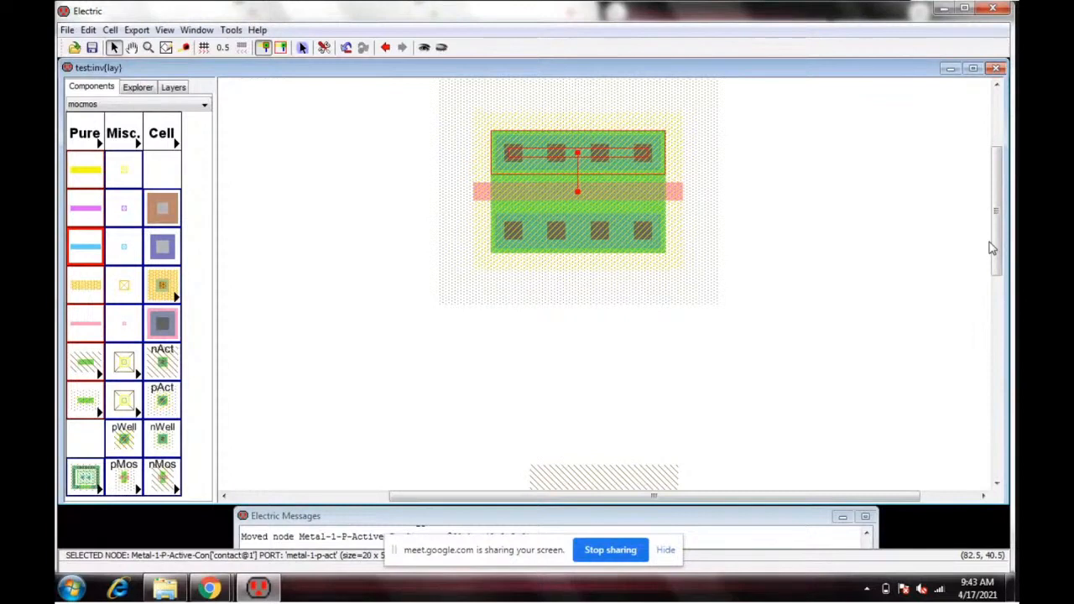
pyautogui.moveTo(993, 249); pyautogui.dragTo(985, 335)
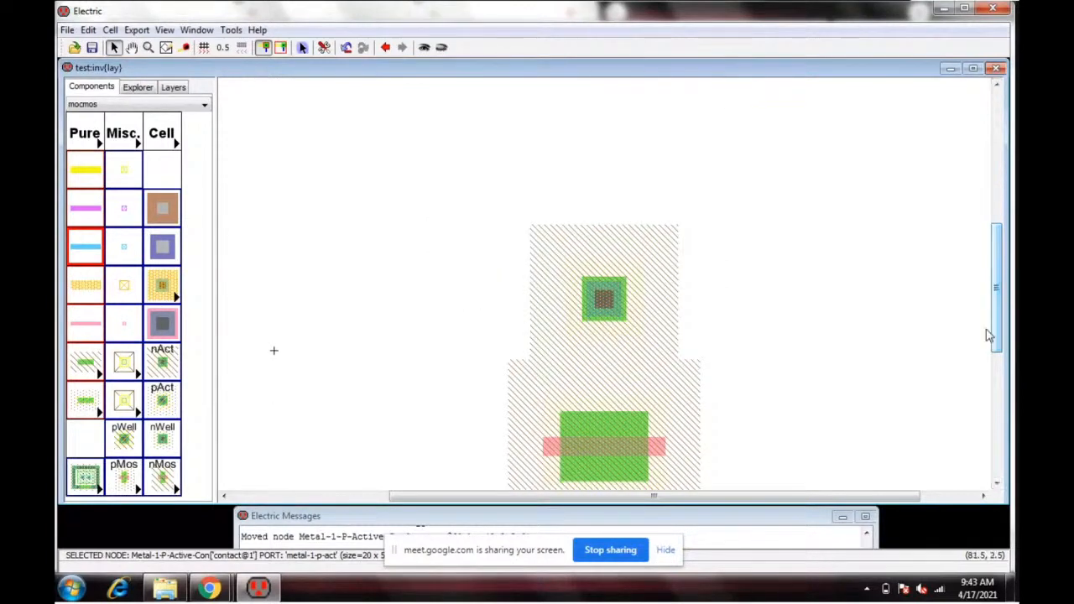
pyautogui.doubleClick(604, 300)
pyautogui.click(192, 111)
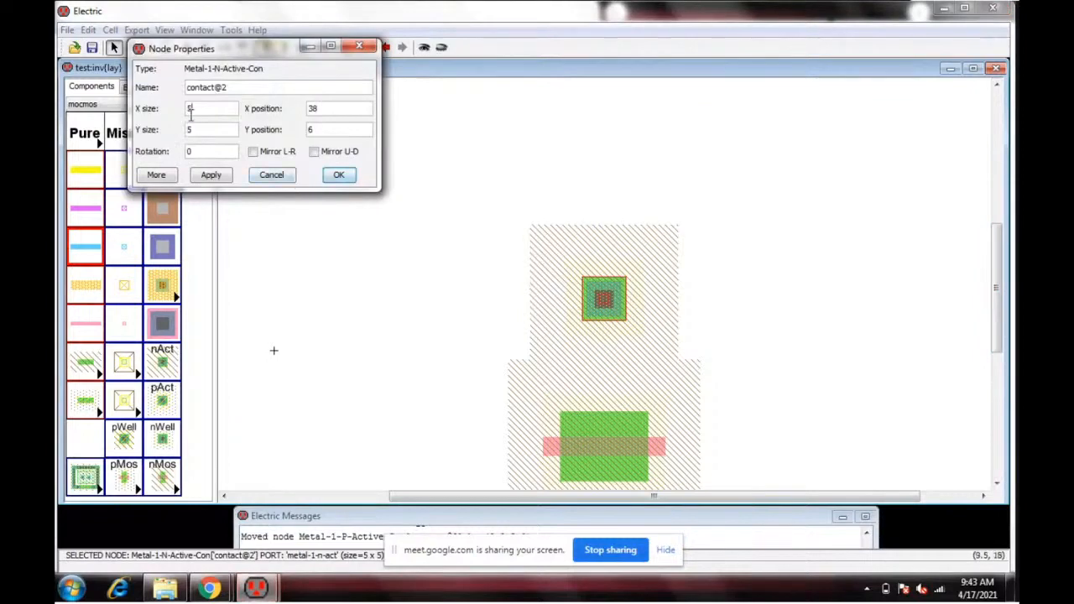
pyautogui.doubleClick(201, 113)
pyautogui.click(329, 175)
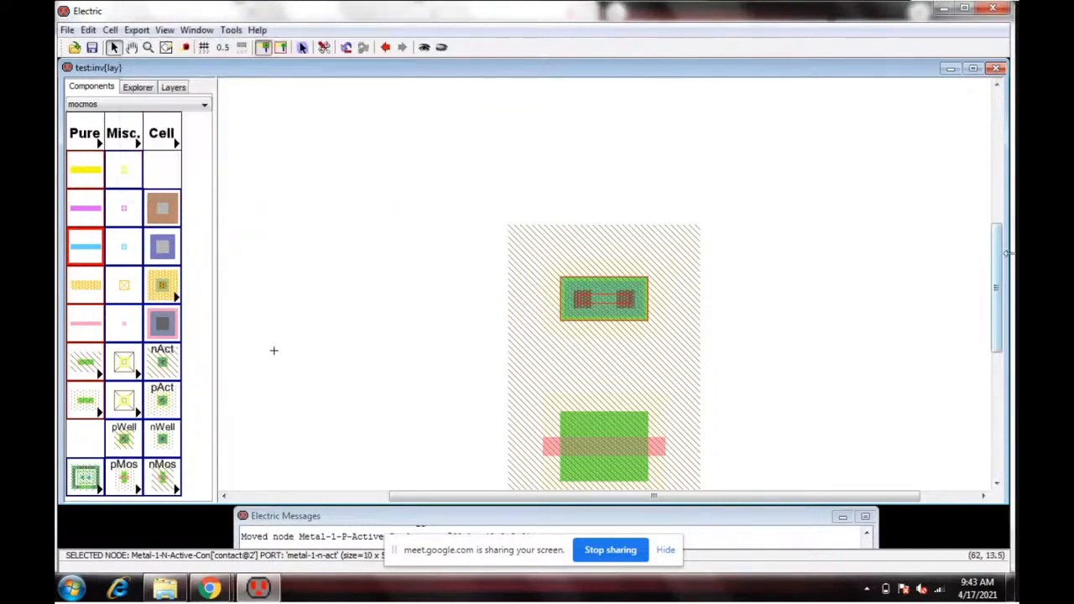
# Step: Set the X size of the nAct contact below the nMos transistor to 10
pyautogui.moveTo(998, 271); pyautogui.dragTo(999, 331)
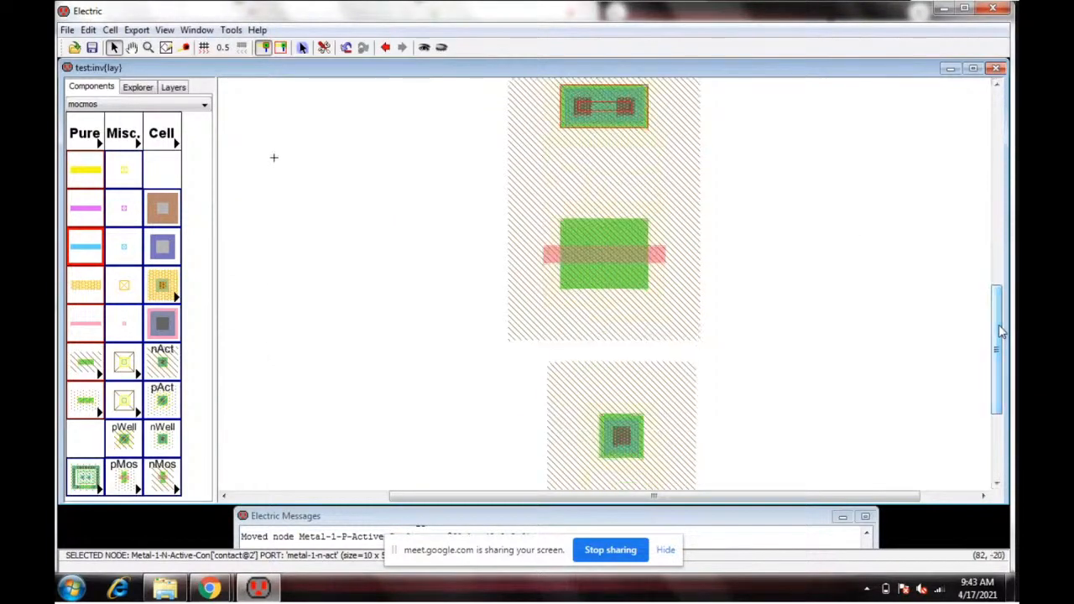
pyautogui.doubleClick(619, 435)
pyautogui.press('Tab')
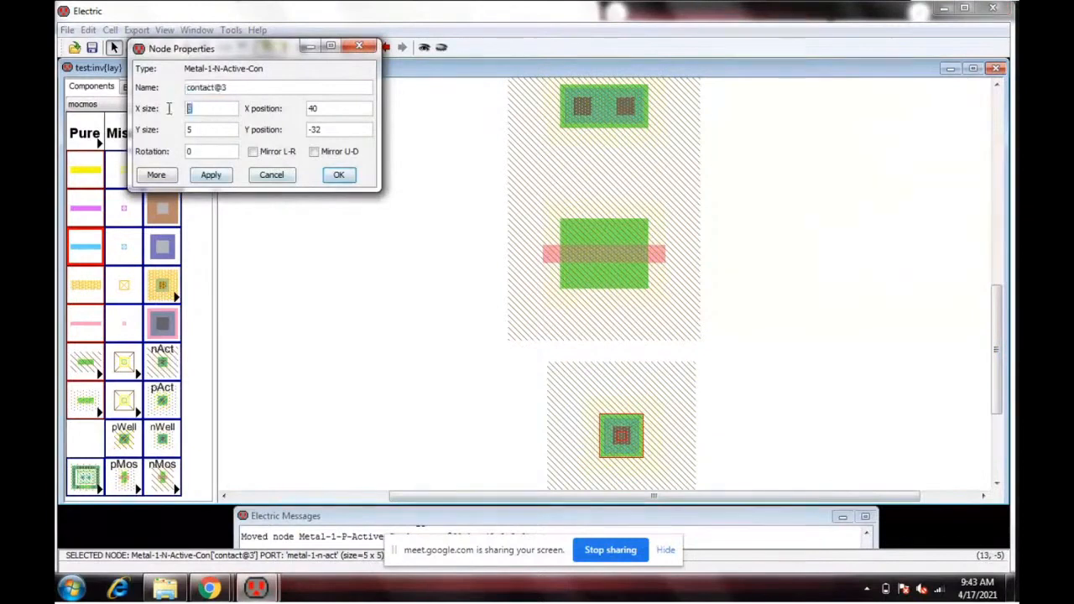
pyautogui.write('1')
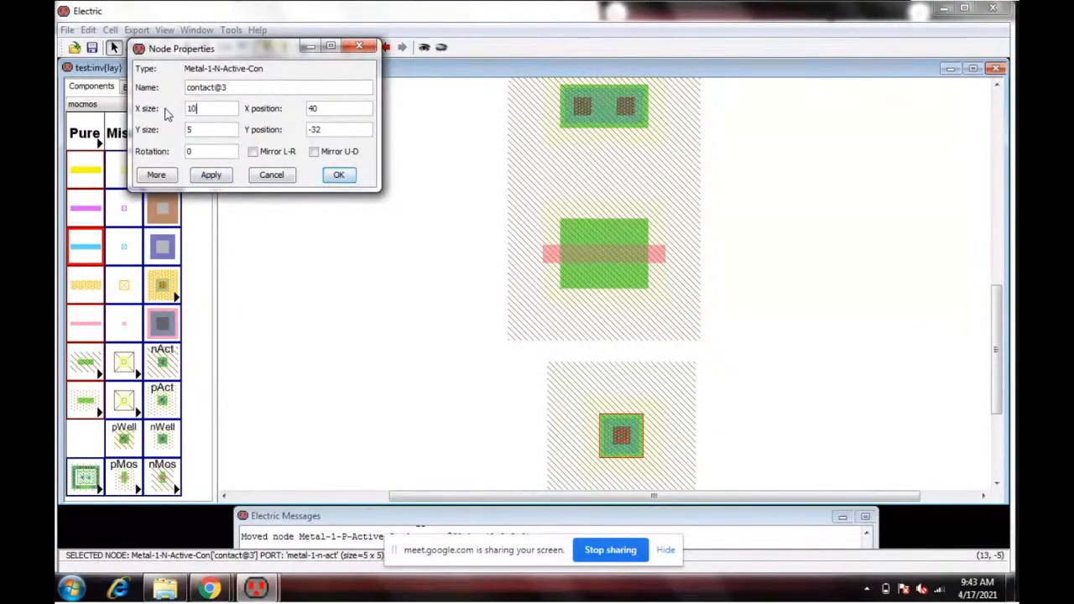
pyautogui.write('0')
pyautogui.click(339, 174)
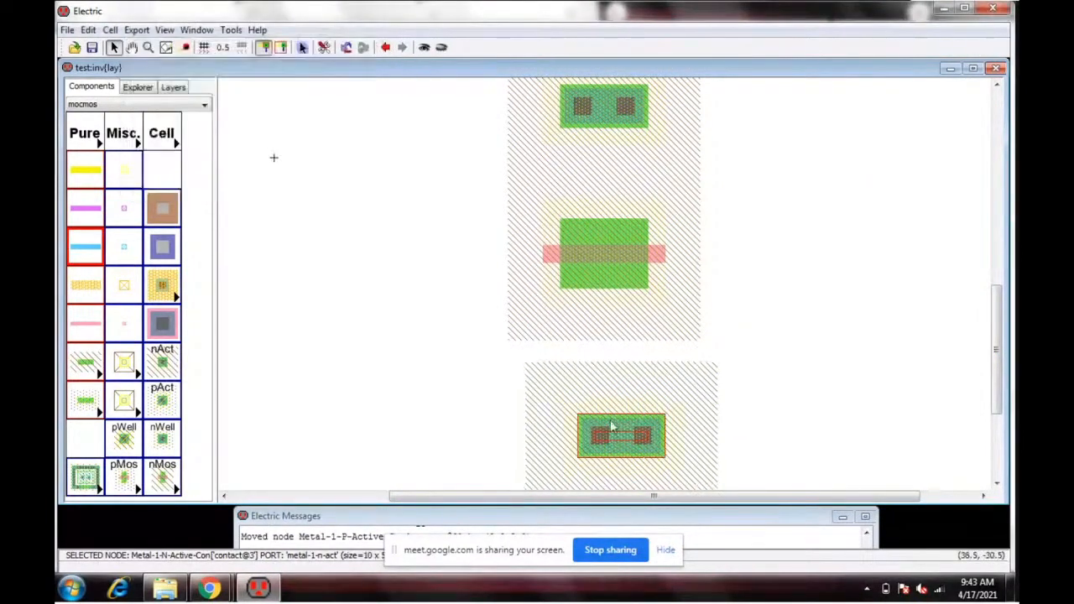
# Step: Move the lower nAct contact up and align it centrally beneath the nMos transistor at an N-Active spacing of 3
pyautogui.moveTo(619, 436); pyautogui.dragTo(594, 434)
pyautogui.moveTo(608, 431); pyautogui.dragTo(600, 373)
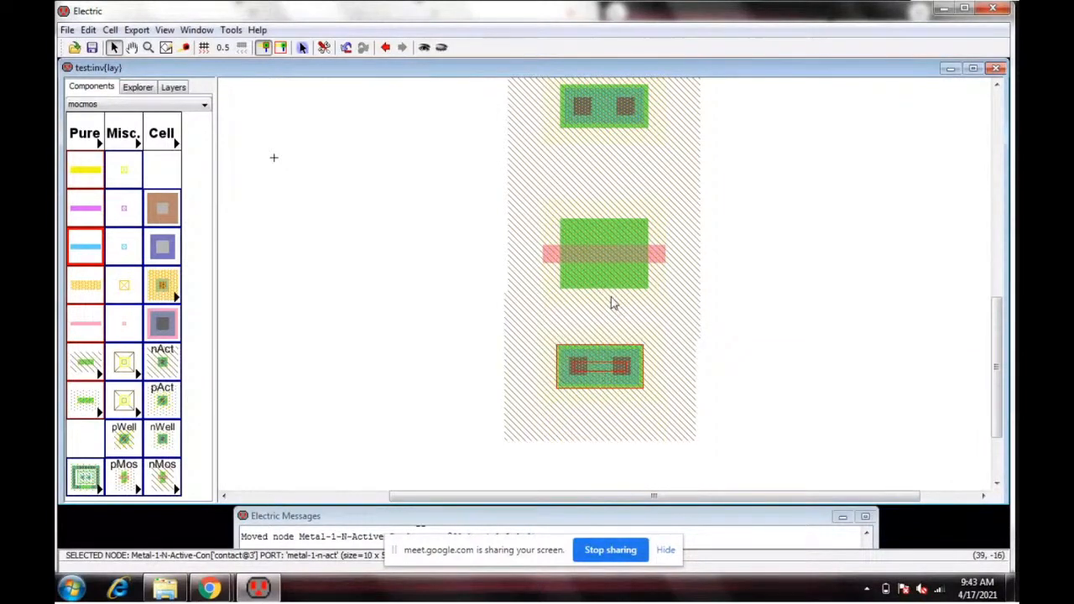
pyautogui.keyDown('ctrl'); pyautogui.scroll(4, 597, 319); pyautogui.keyUp('ctrl')
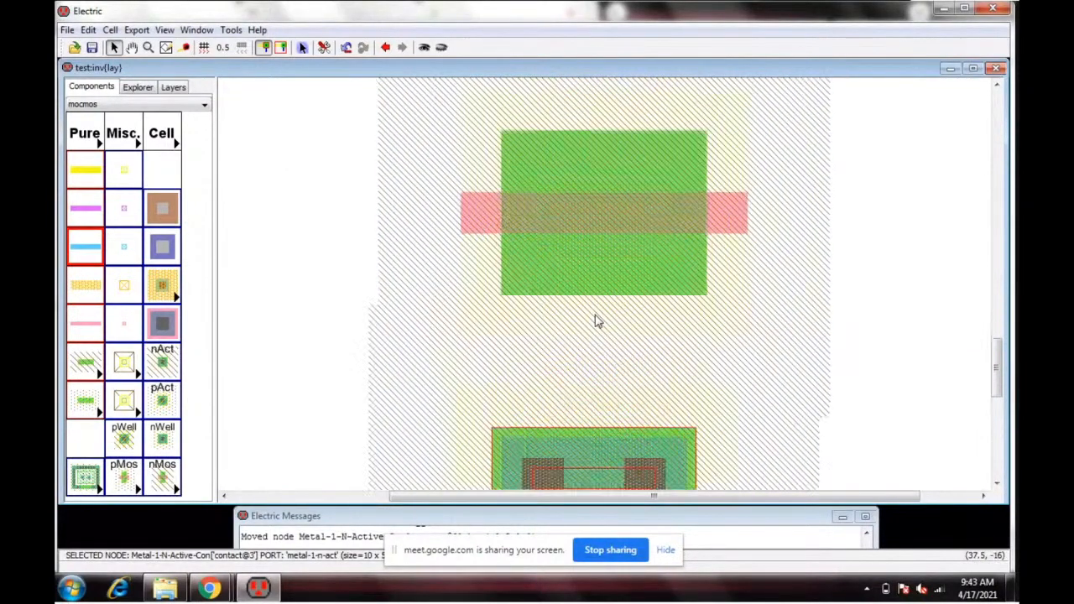
pyautogui.moveTo(572, 487); pyautogui.dragTo(588, 418)
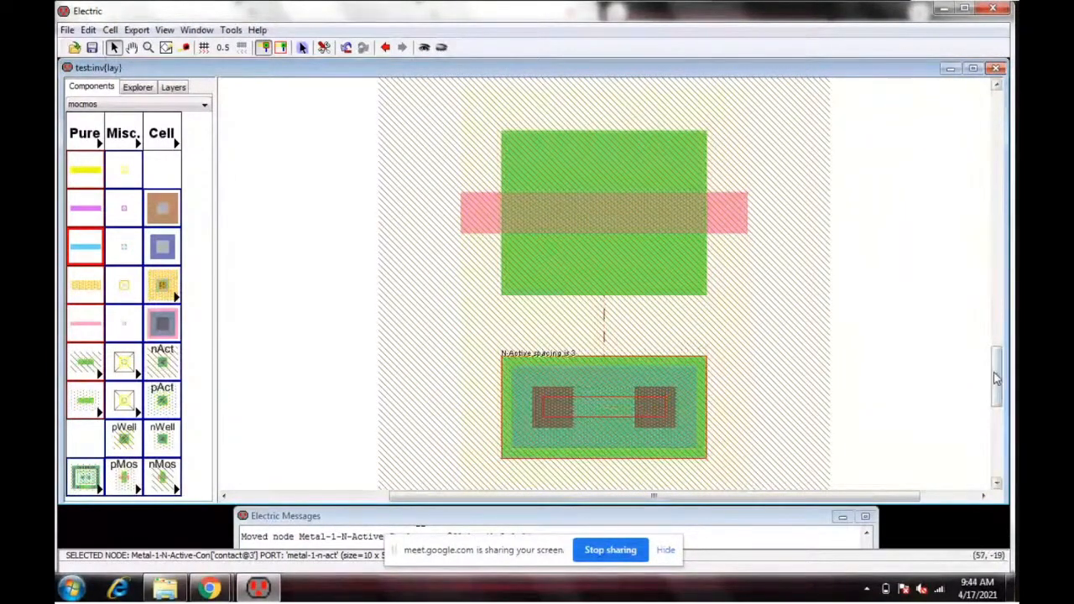
pyautogui.click(950, 372)
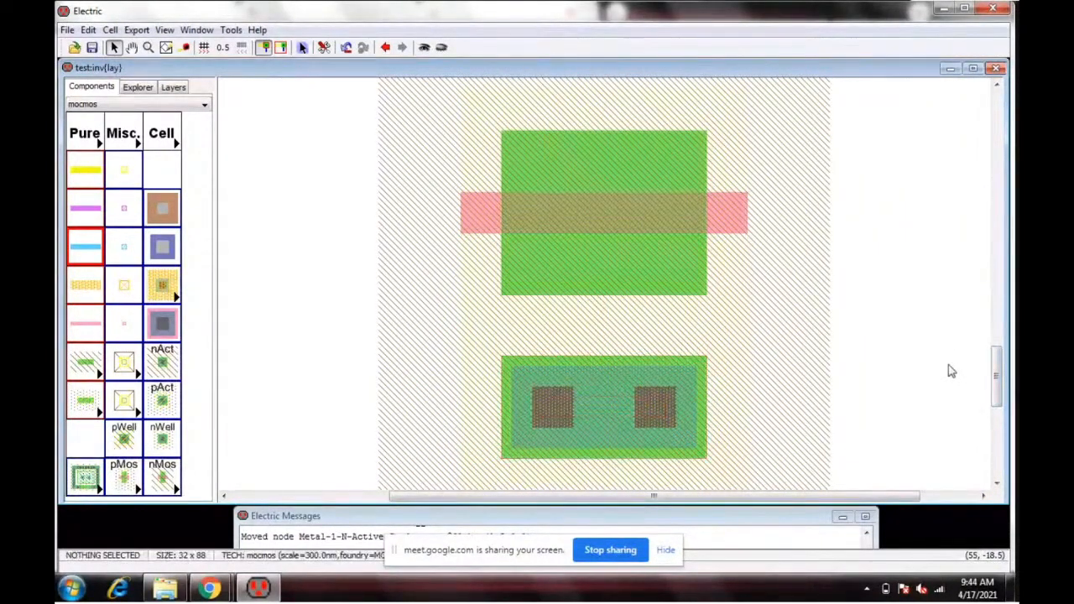
pyautogui.moveTo(621, 426)
pyautogui.mouseDown()
pyautogui.moveTo(619, 397)
pyautogui.moveTo(622, 423)
pyautogui.mouseUp()
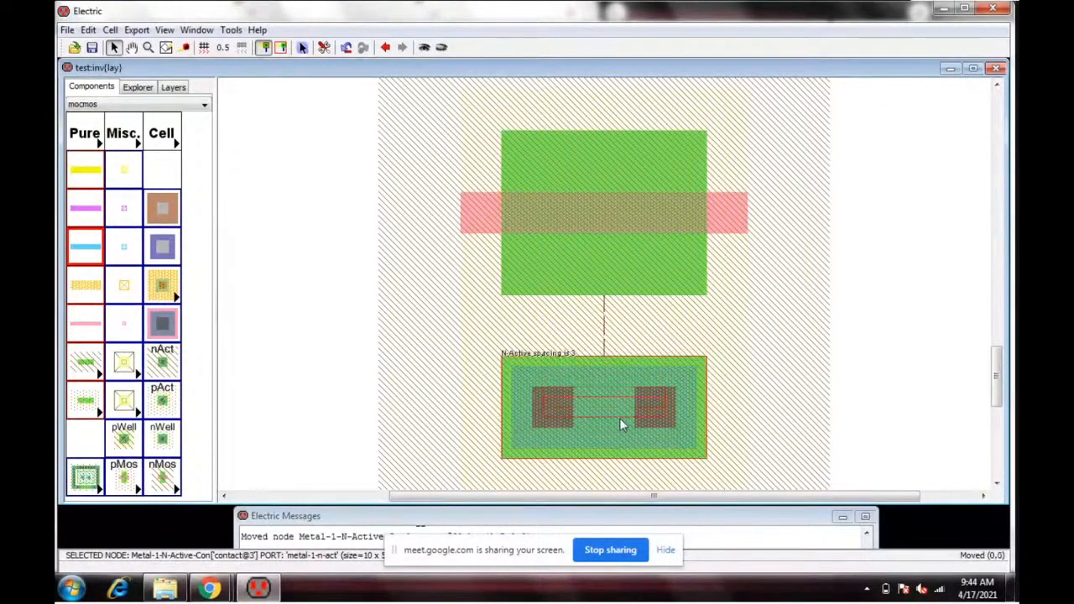
pyautogui.click(938, 344)
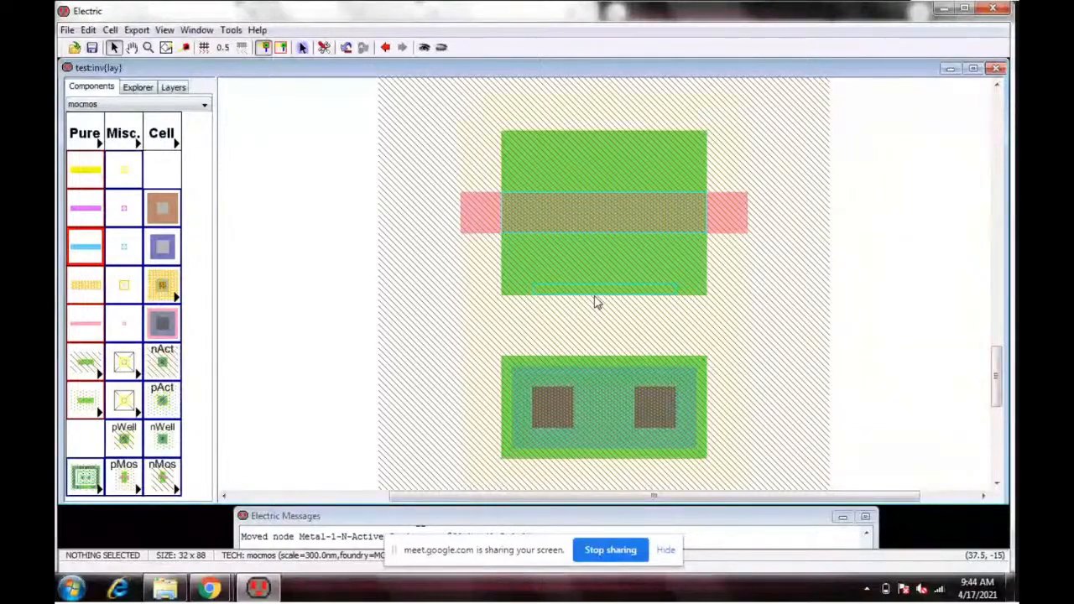
# Step: Wire the nMos bottom diffusion to the lower nAct contact and its top diffusion to the upper nAct contact with N-Active arcs
pyautogui.click(609, 301)
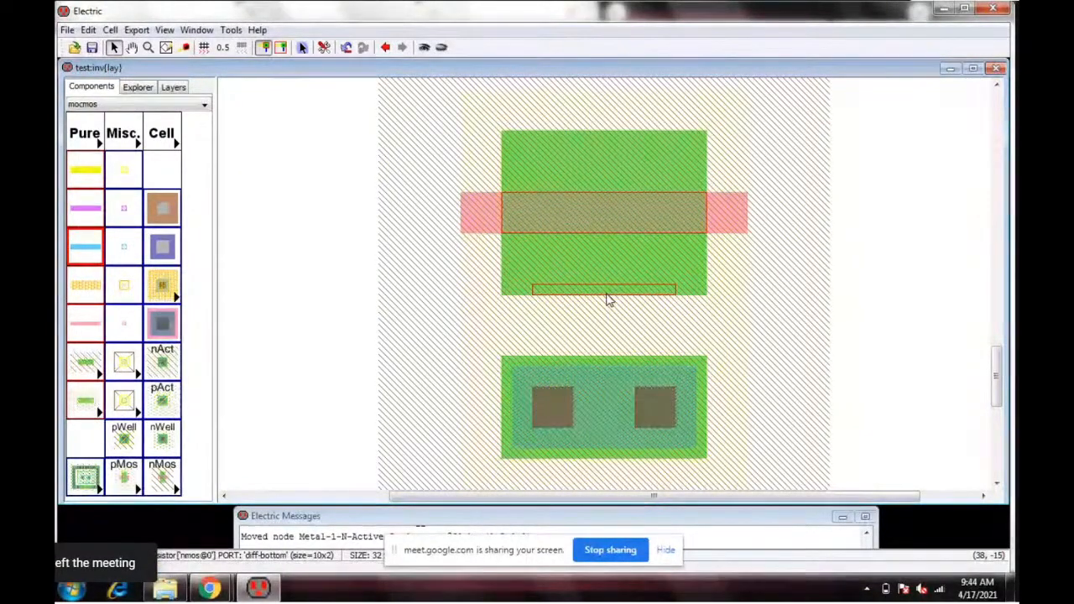
pyautogui.rightClick(605, 362)
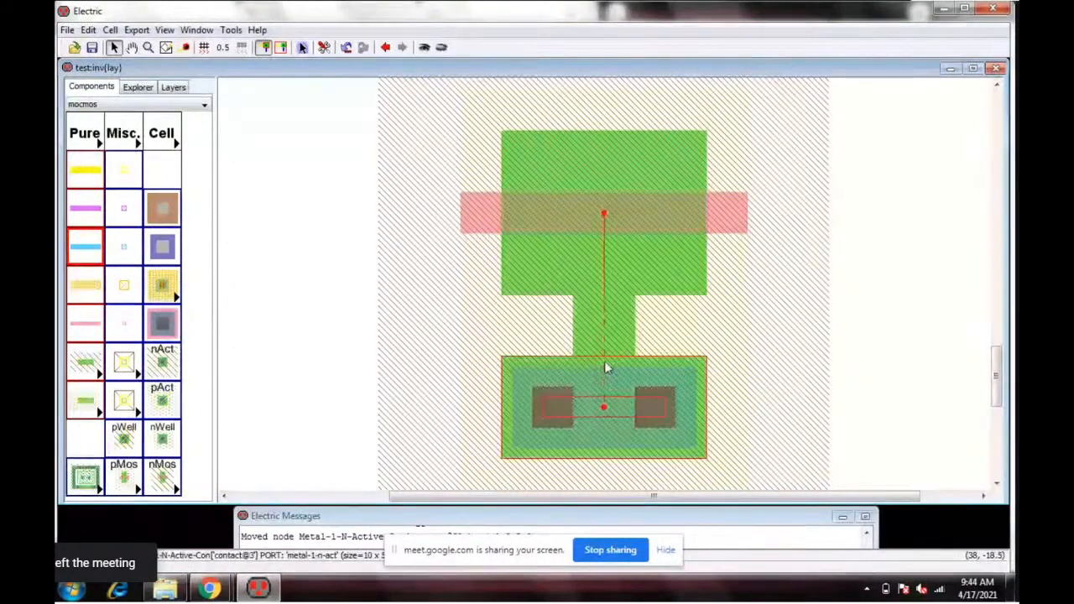
pyautogui.moveTo(1003, 373); pyautogui.dragTo(1003, 326)
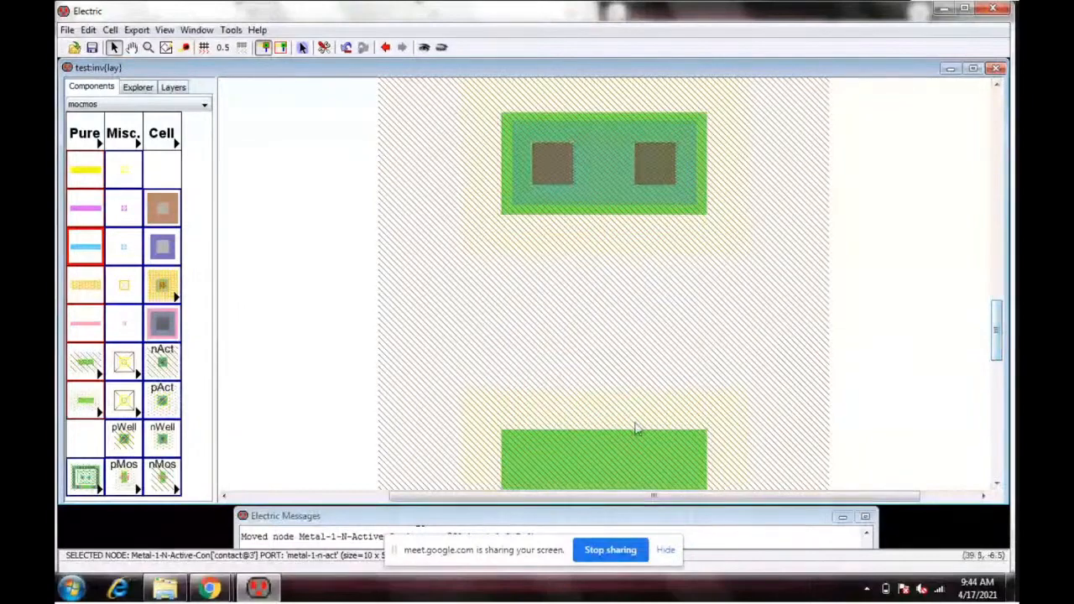
pyautogui.click(605, 437)
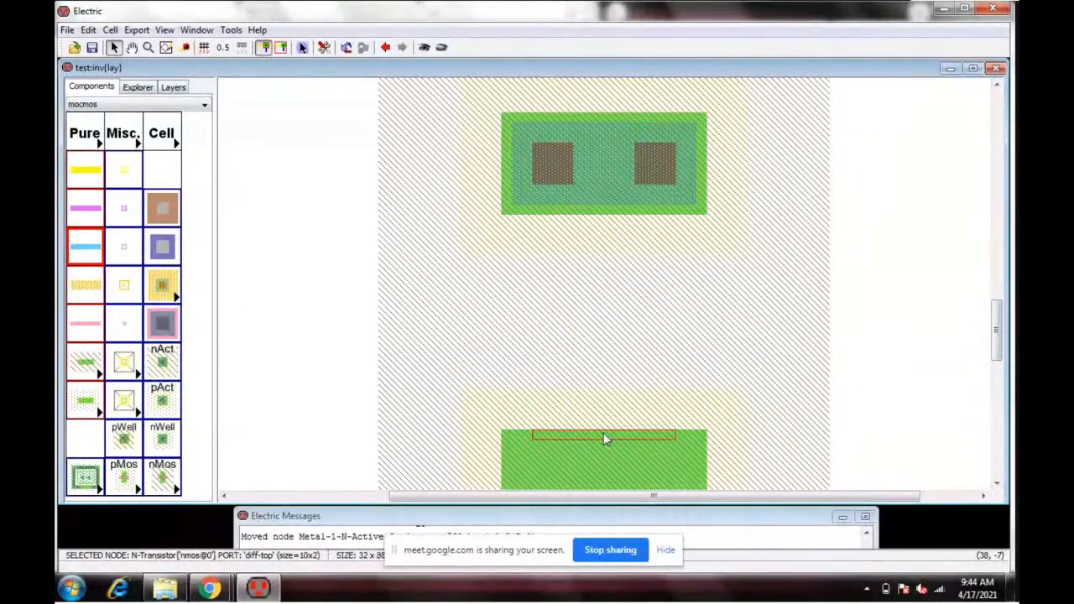
pyautogui.rightClick(603, 213)
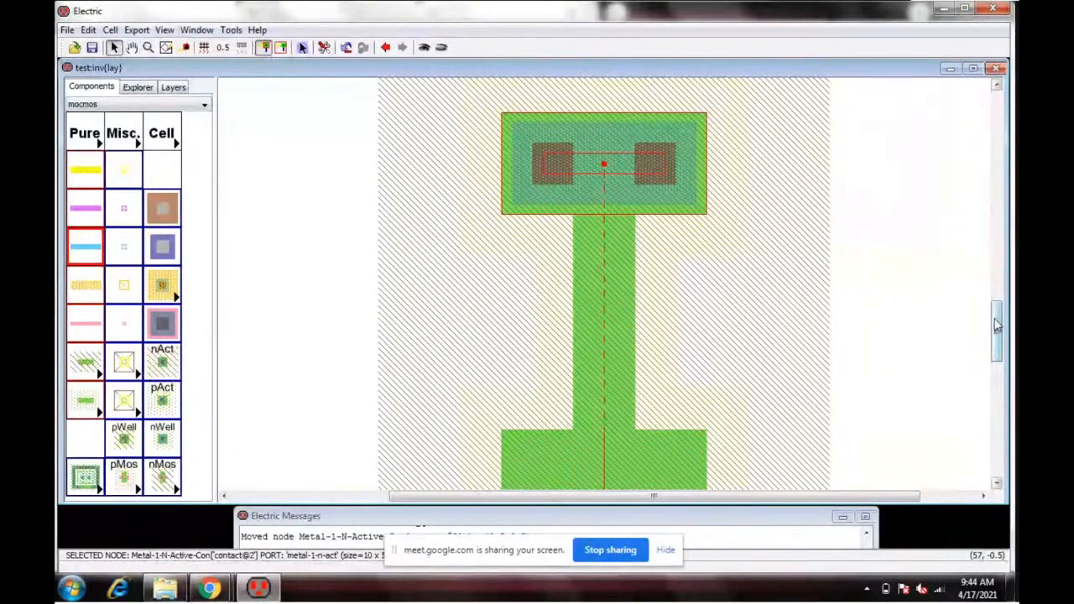
# Step: Move the lower nAct contact up about 5 units and the upper one down about 12.5 units onto the nMos diffusions
pyautogui.moveTo(998, 325); pyautogui.dragTo(997, 367)
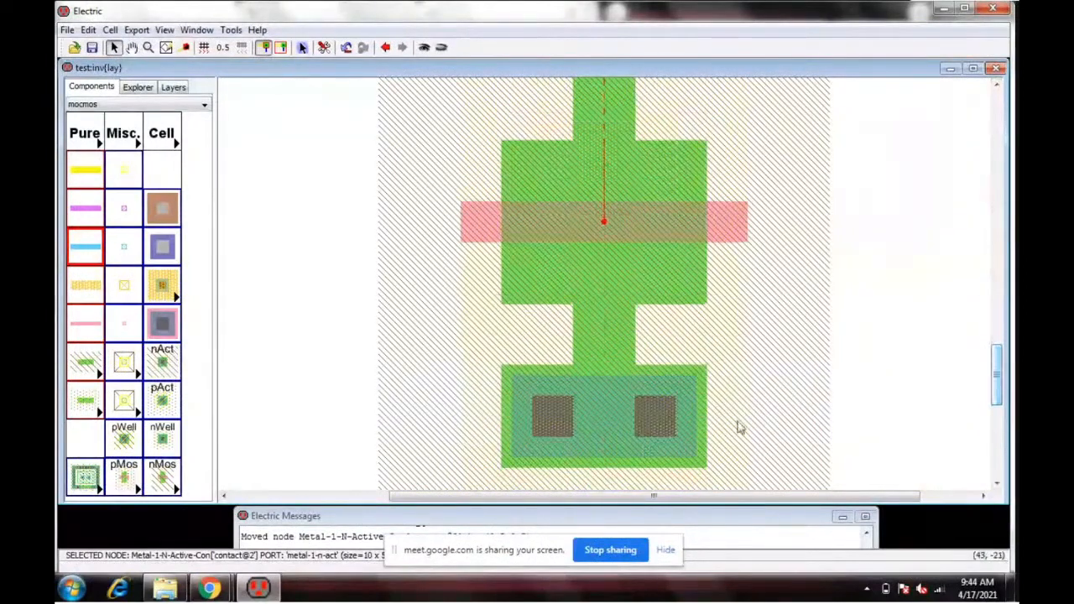
pyautogui.rightClick(613, 426)
pyautogui.moveTo(612, 427); pyautogui.dragTo(610, 327)
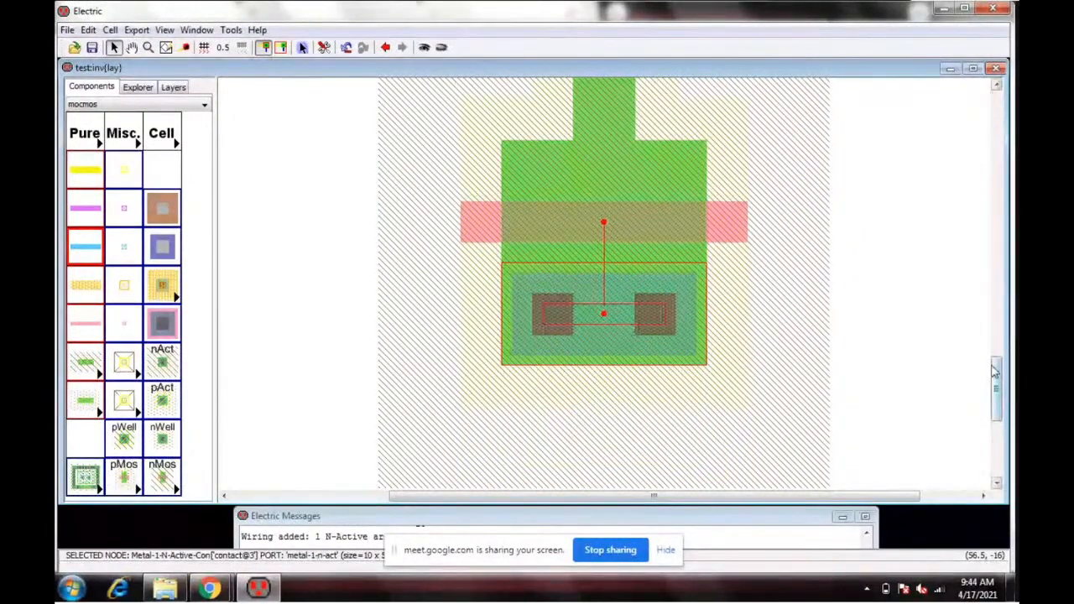
pyautogui.moveTo(999, 375); pyautogui.dragTo(999, 341)
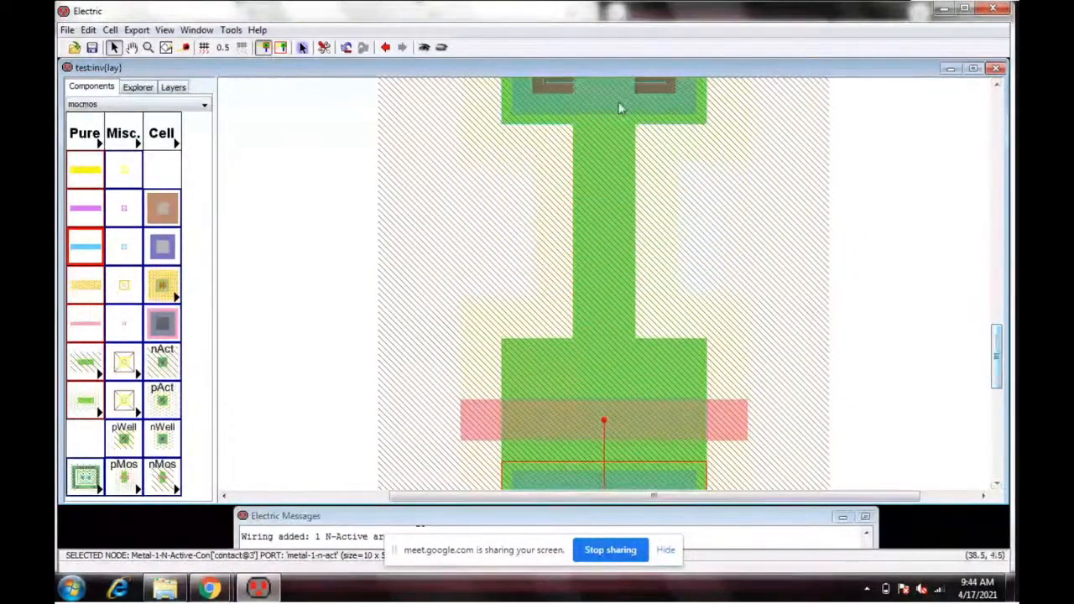
pyautogui.moveTo(619, 98); pyautogui.dragTo(622, 353)
pyautogui.click(889, 332)
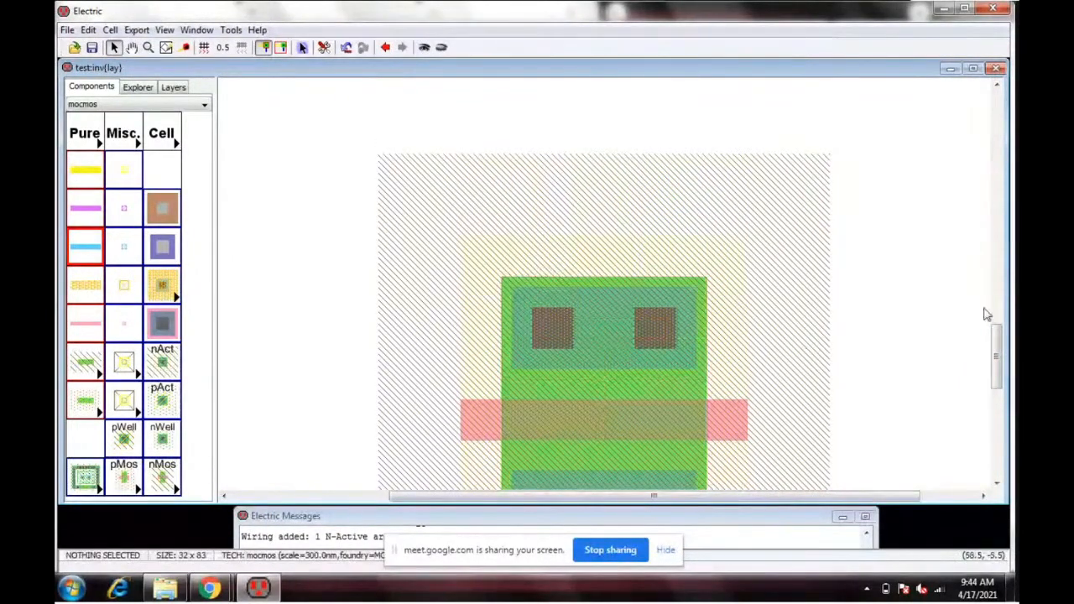
# Step: Rotate the nMos transistor together with its two contacts and arcs 90 degrees clockwise
pyautogui.keyDown('ctrl'); pyautogui.scroll(-3, 925, 294); pyautogui.keyUp('ctrl')
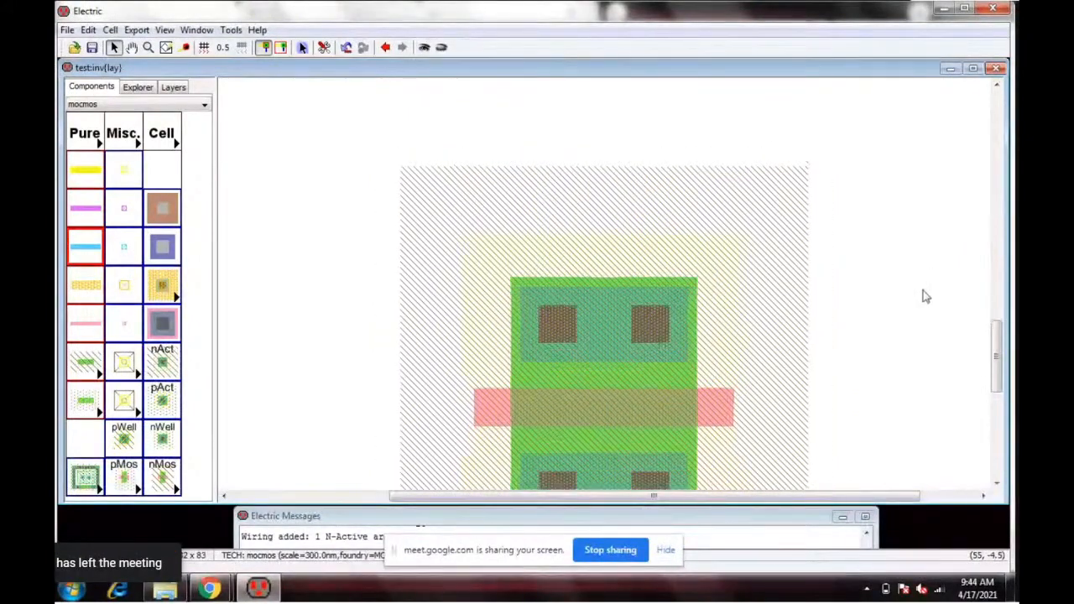
pyautogui.keyDown('ctrl'); pyautogui.scroll(-4, 923, 304); pyautogui.keyUp('ctrl')
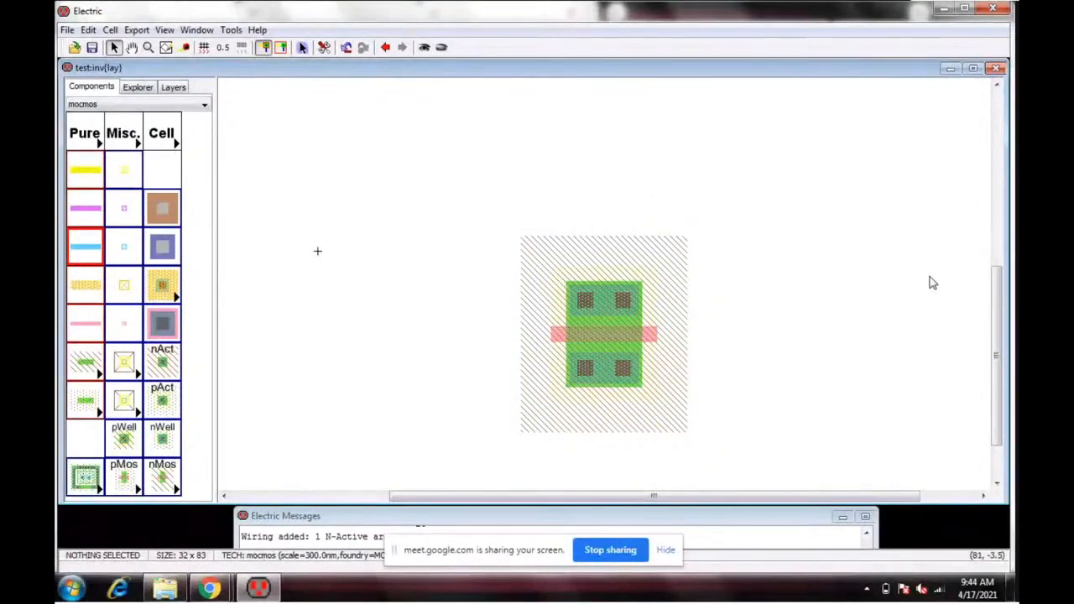
pyautogui.keyDown('ctrl'); pyautogui.scroll(-3, 818, 258); pyautogui.keyUp('ctrl')
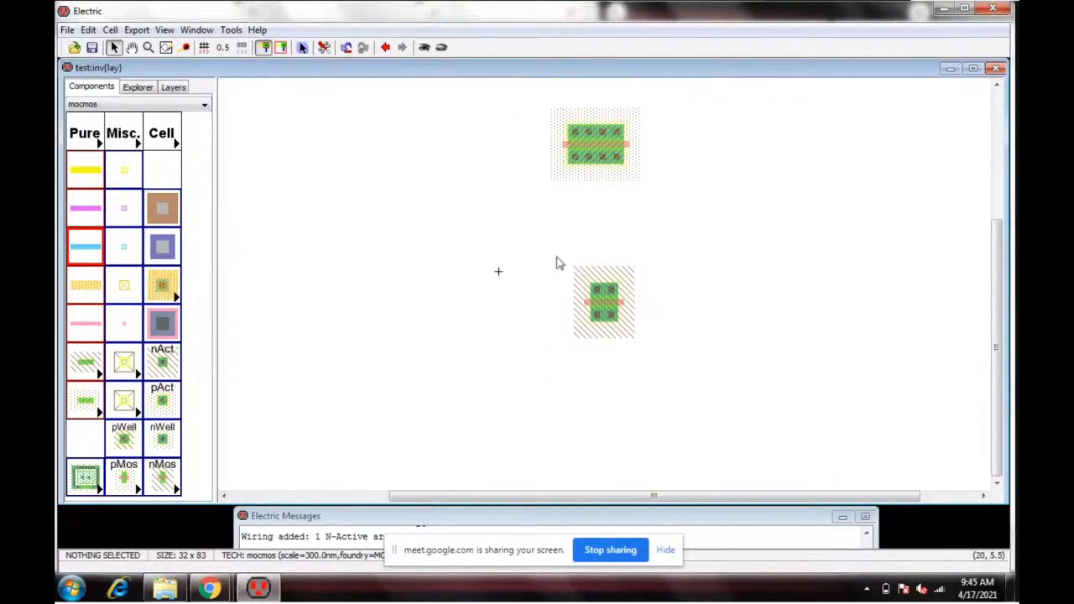
pyautogui.moveTo(556, 264); pyautogui.dragTo(681, 358)
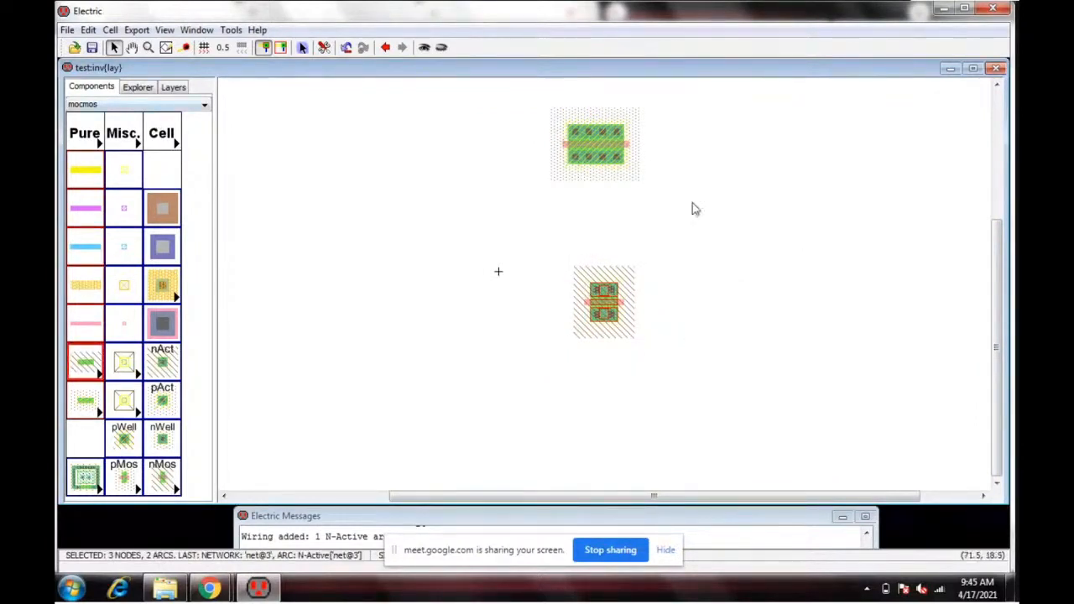
pyautogui.click(88, 29)
pyautogui.moveTo(152, 194)
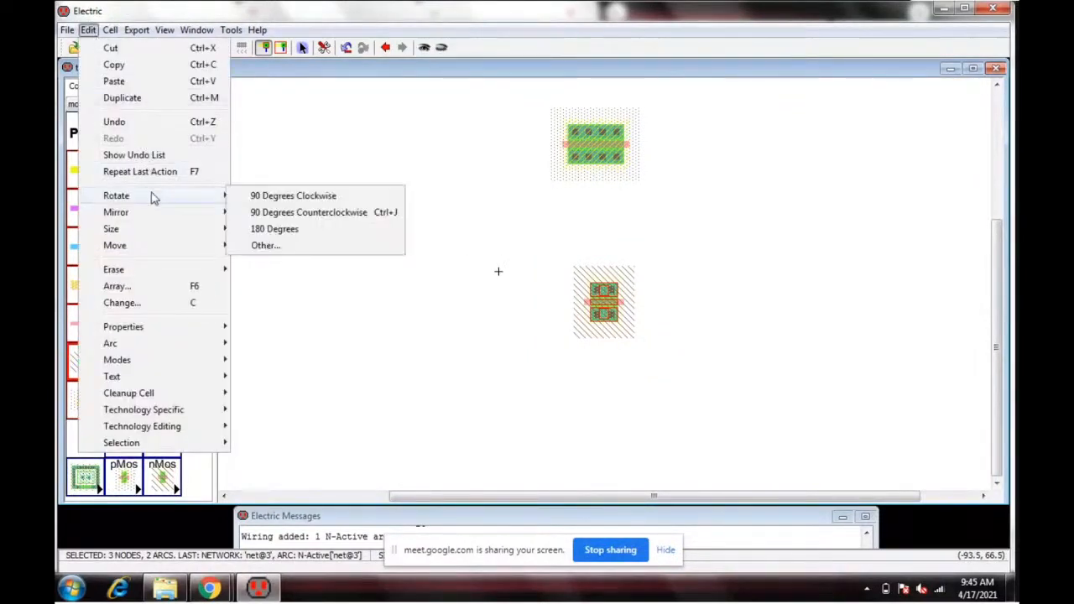
pyautogui.click(294, 195)
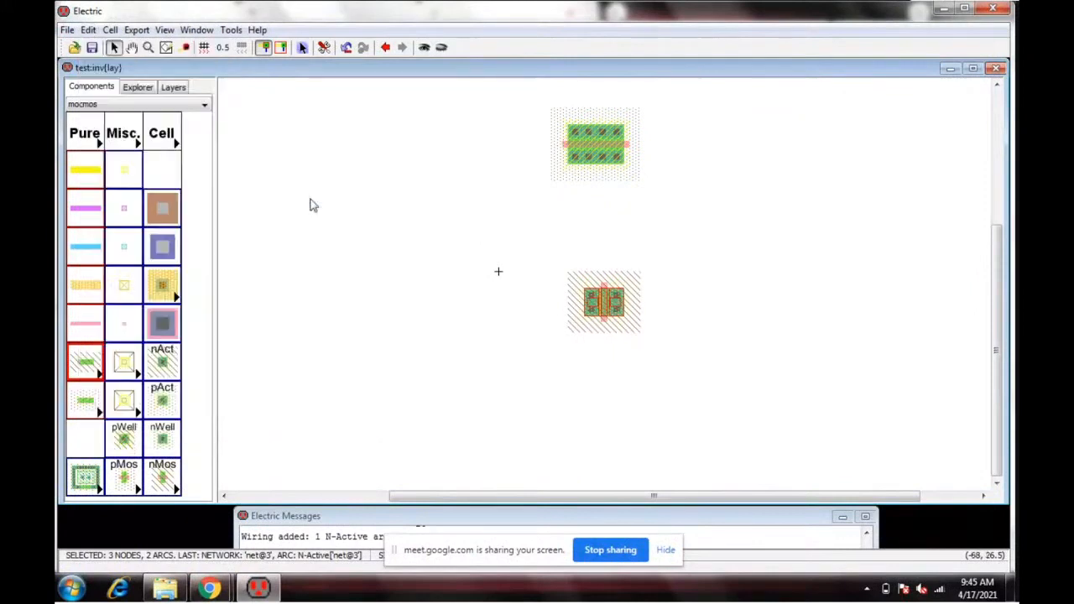
pyautogui.click(483, 172)
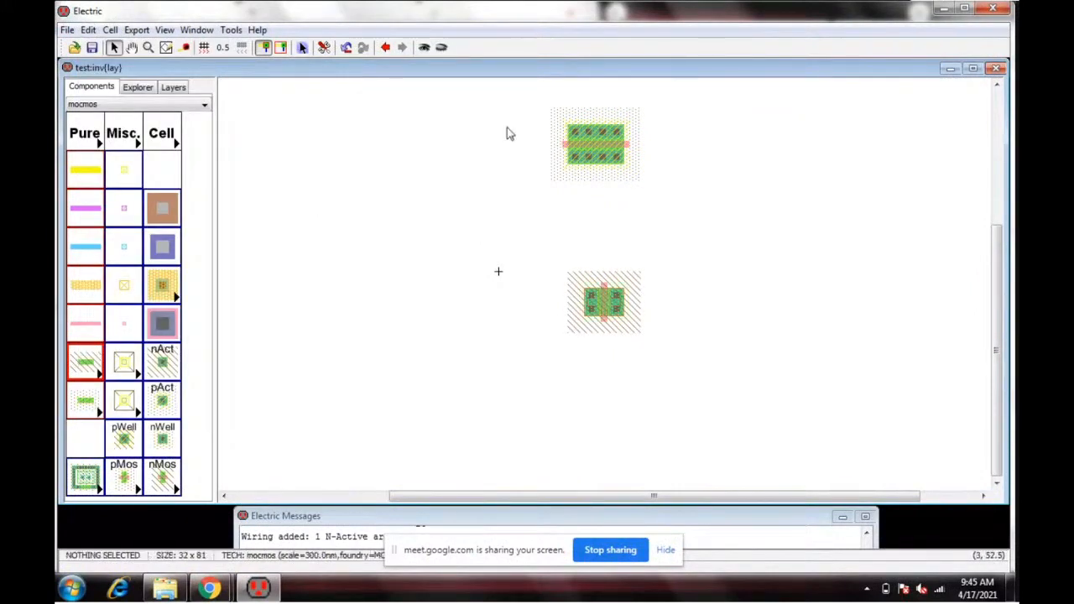
# Step: Rotate the pMos transistor together with its contacts and arcs 90 degrees clockwise
pyautogui.moveTo(518, 97); pyautogui.dragTo(684, 203)
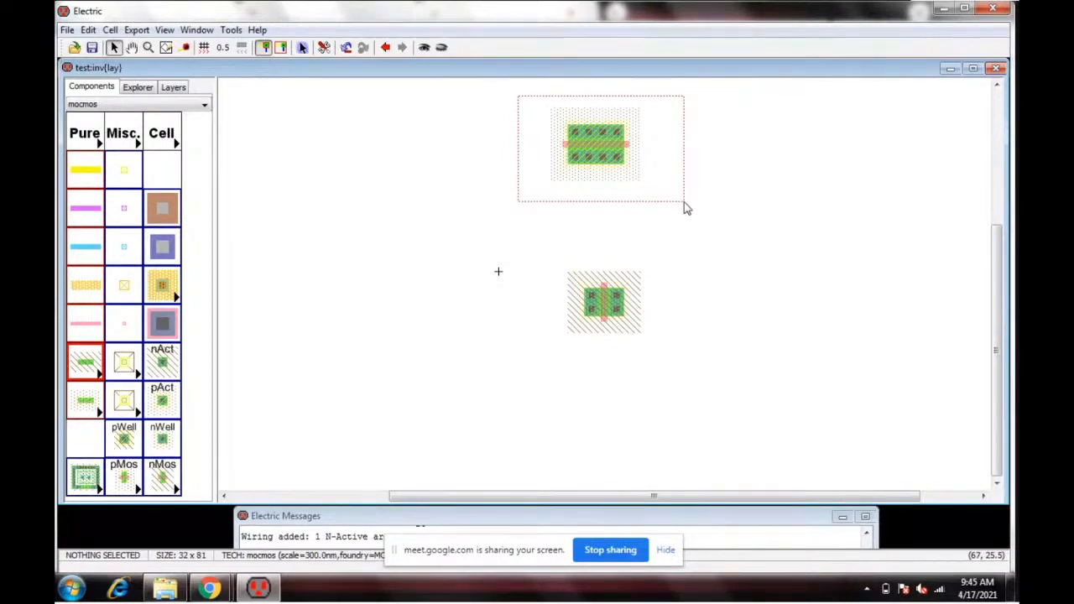
pyautogui.moveTo(686, 208); pyautogui.dragTo(687, 207)
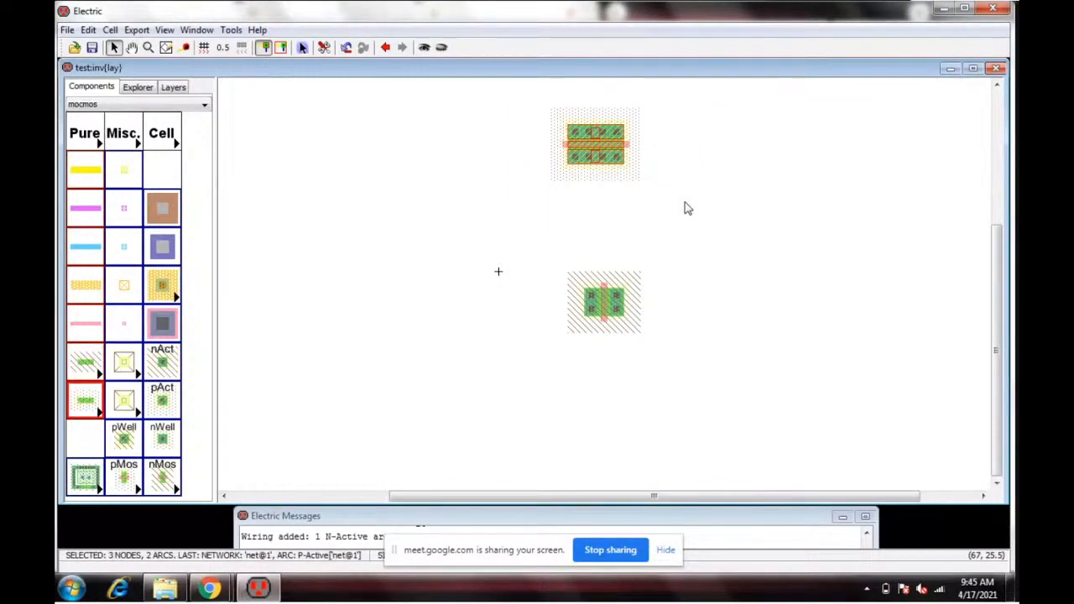
pyautogui.click(91, 30)
pyautogui.moveTo(225, 204)
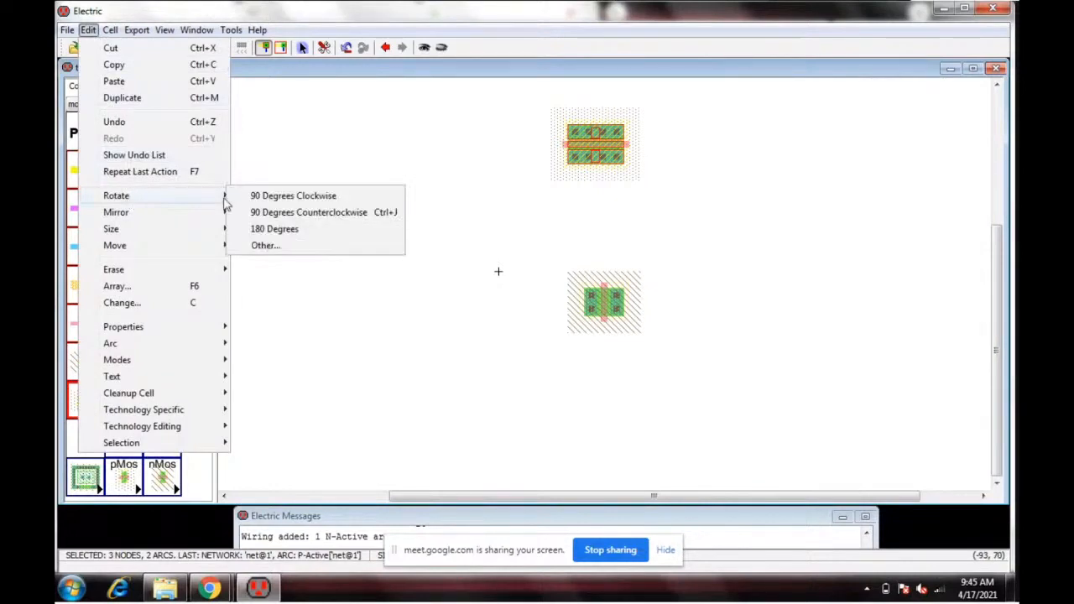
pyautogui.click(281, 196)
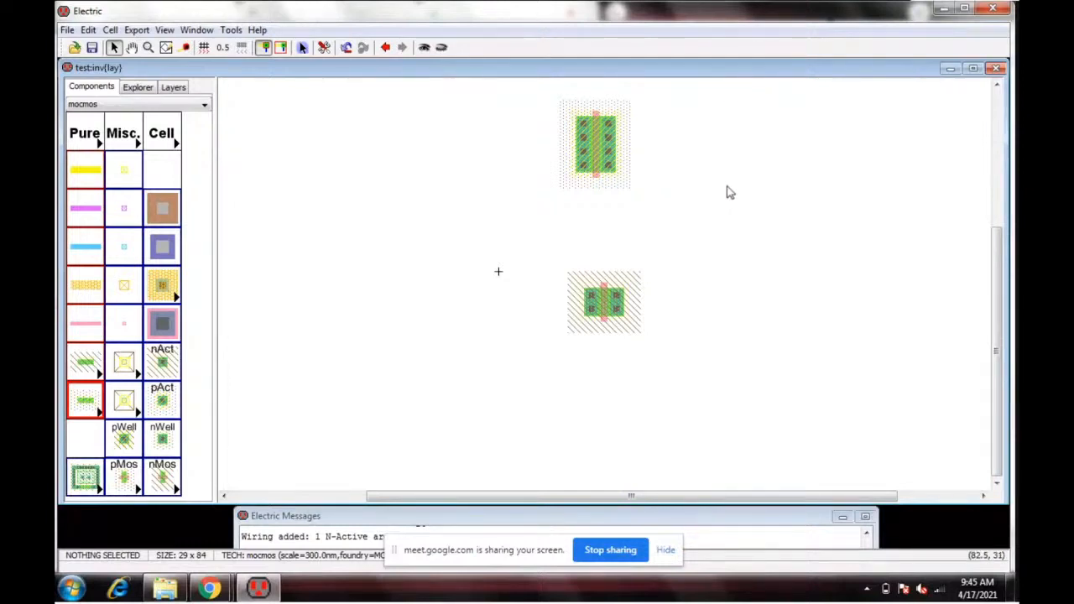
# Step: Draw a polysilicon arc from the lower end of the pMos gate straight down toward the nMos transistor
pyautogui.click(598, 185)
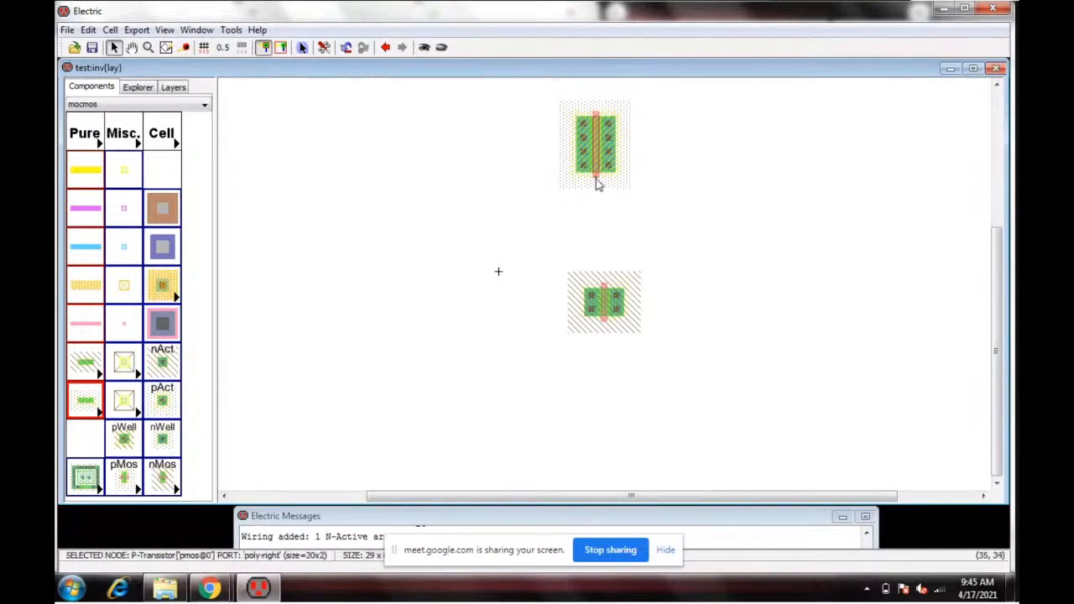
pyautogui.rightClick(597, 245)
pyautogui.click(677, 240)
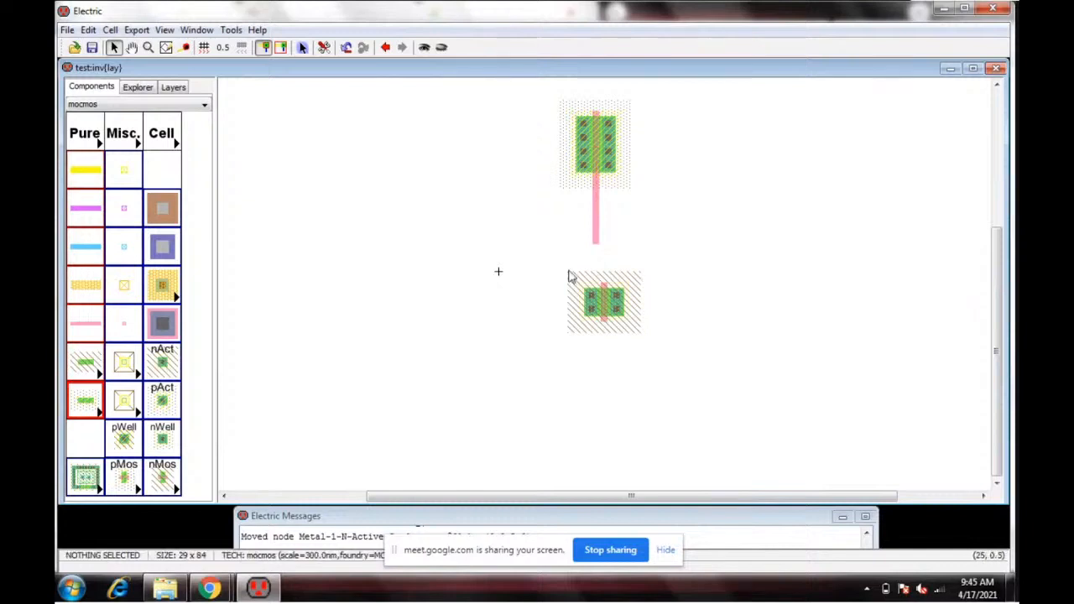
# Step: Move the nMos transistor with its contacts about 3 units left and 14 units up, aligning its gate with the polysilicon arc
pyautogui.moveTo(544, 264); pyautogui.dragTo(692, 363)
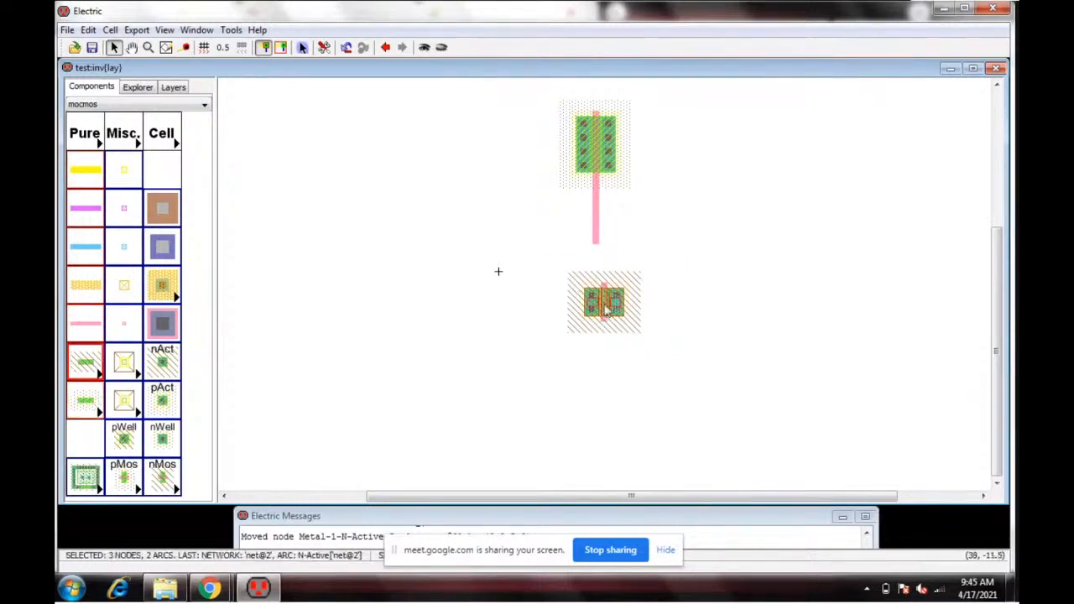
pyautogui.moveTo(607, 309); pyautogui.dragTo(597, 266)
pyautogui.scroll(2, 620, 236)
pyautogui.scroll(-2, 619, 235)
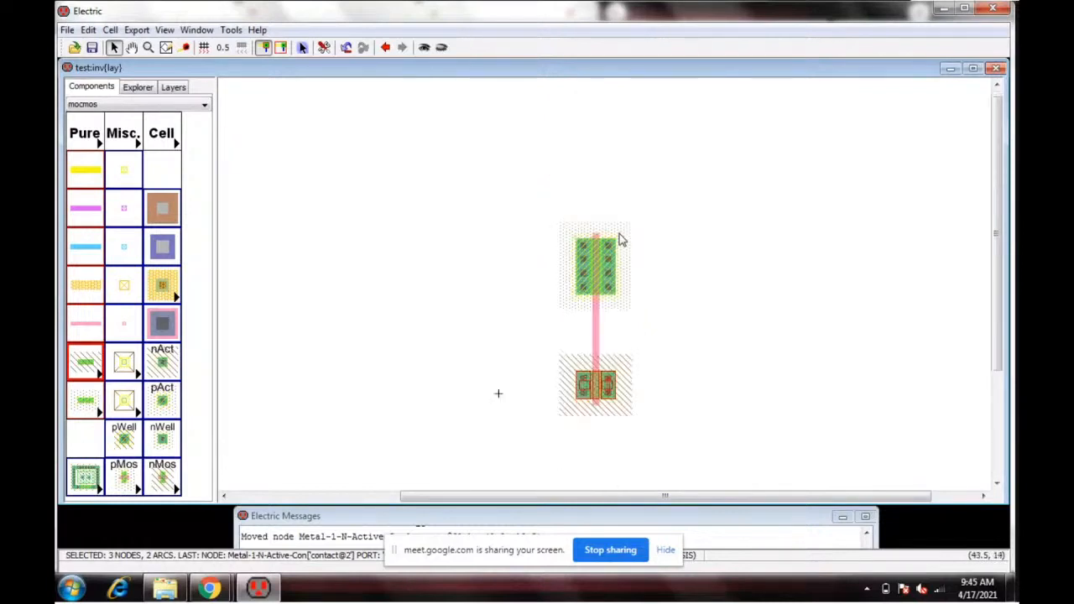
pyautogui.keyDown('ctrl'); pyautogui.scroll(4, 601, 249); pyautogui.keyUp('ctrl')
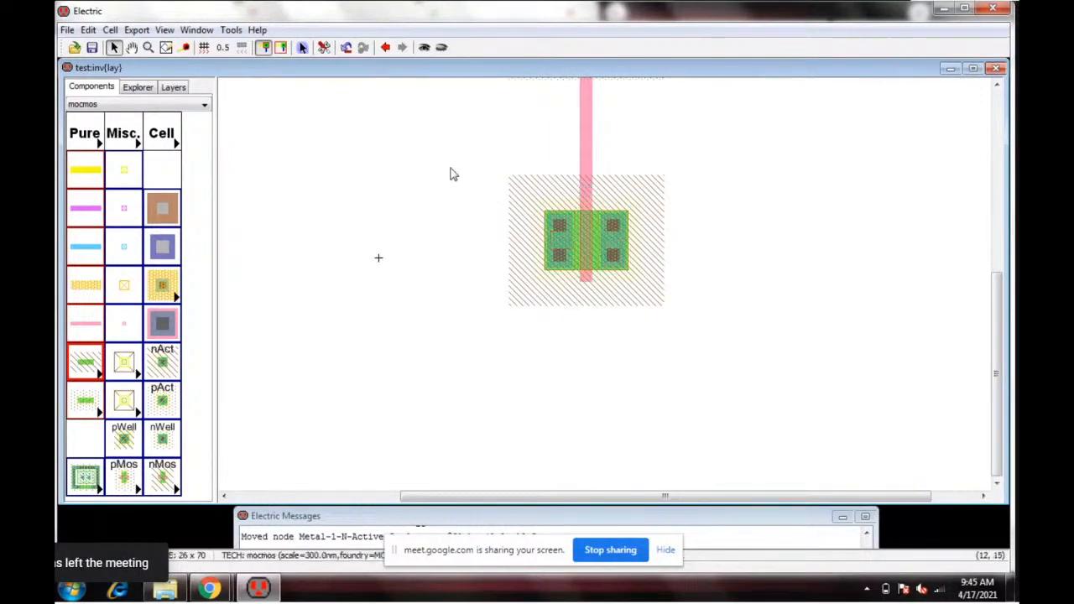
# Step: Delete the vertical polysilicon arc between the pMos and nMos transistors
pyautogui.moveTo(451, 170); pyautogui.dragTo(752, 326)
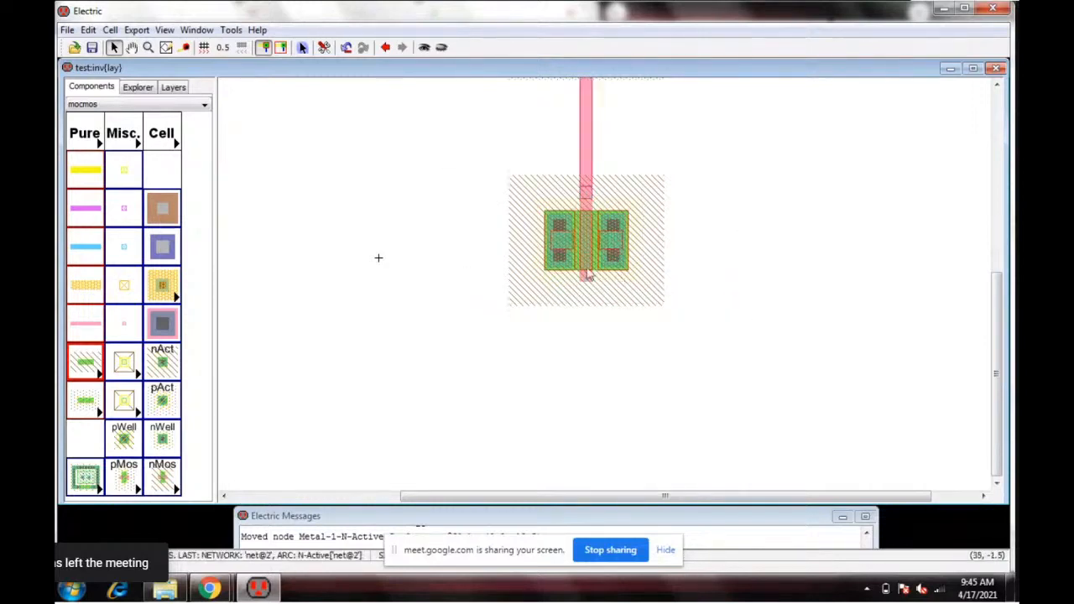
pyautogui.moveTo(727, 367); pyautogui.dragTo(438, 205)
pyautogui.click(861, 240)
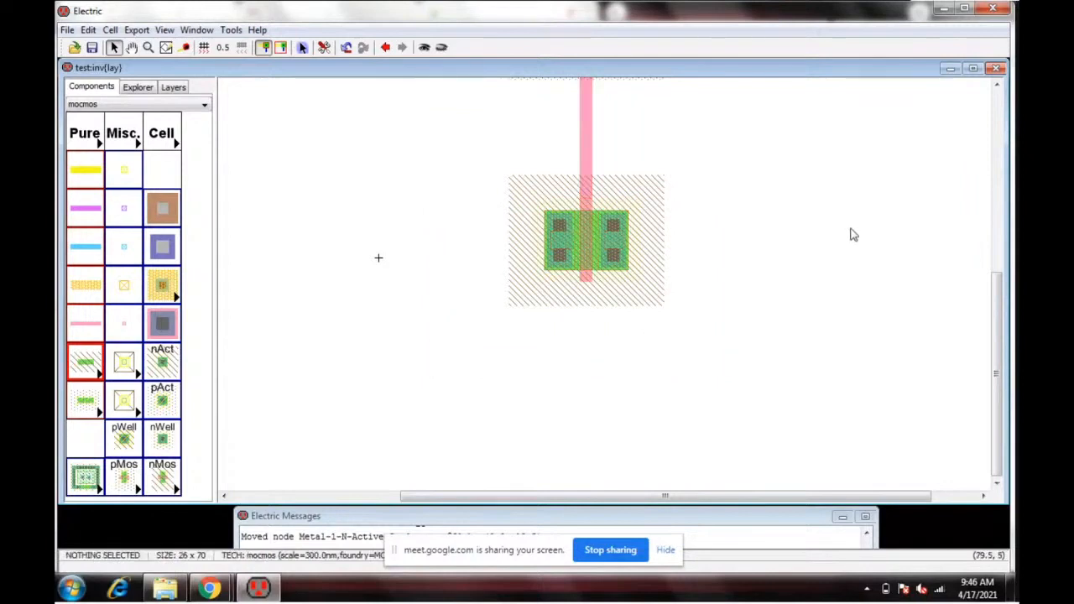
pyautogui.click(585, 153)
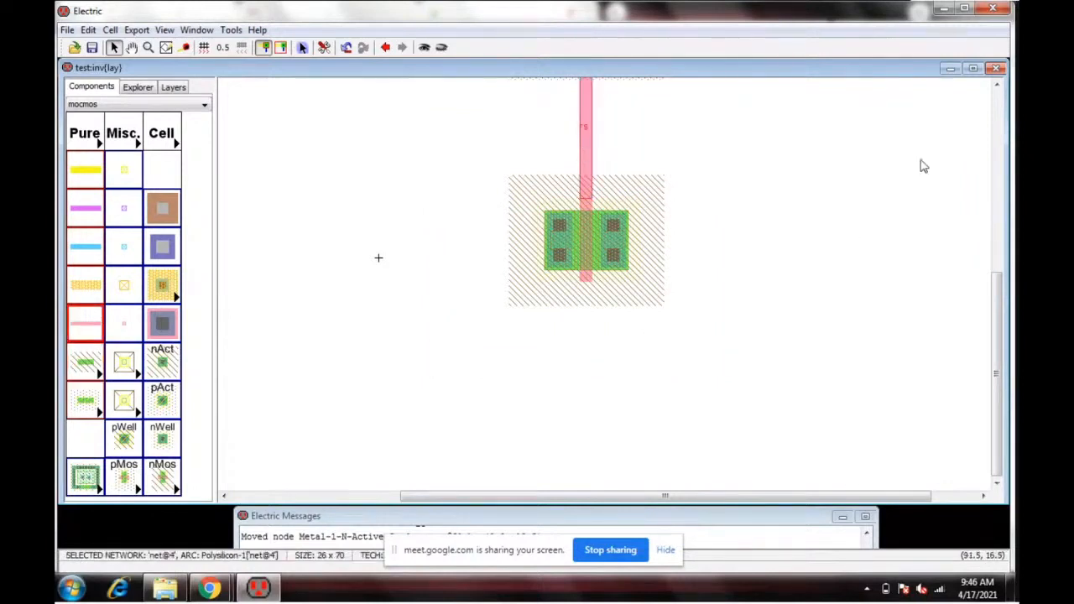
pyautogui.press('Delete')
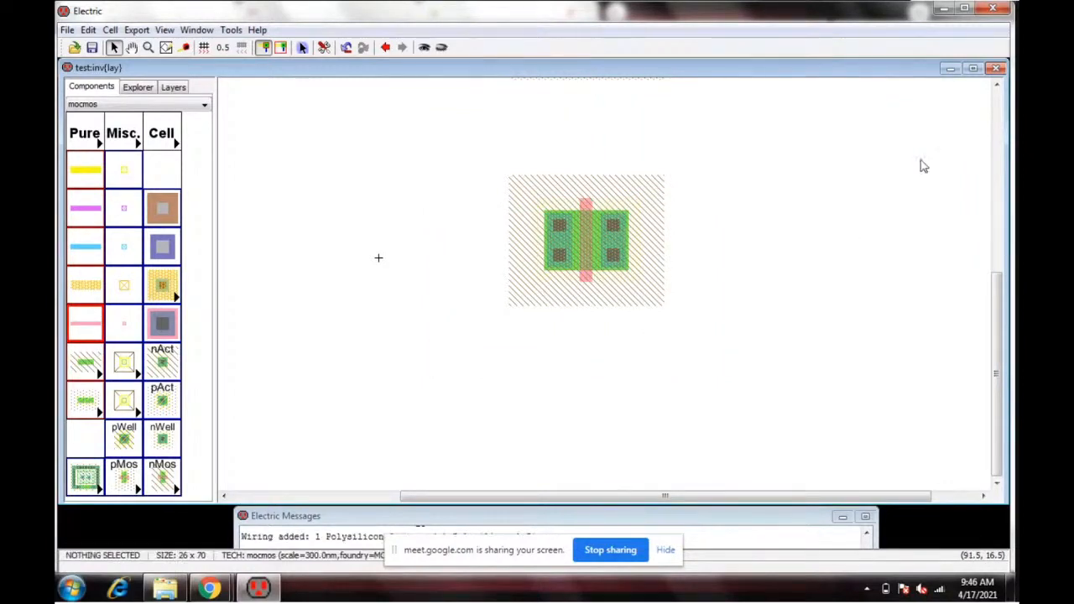
# Step: Connect the lower end of the pMos gate to the upper end of the nMos gate with a polysilicon arc
pyautogui.moveTo(996, 299); pyautogui.dragTo(997, 249)
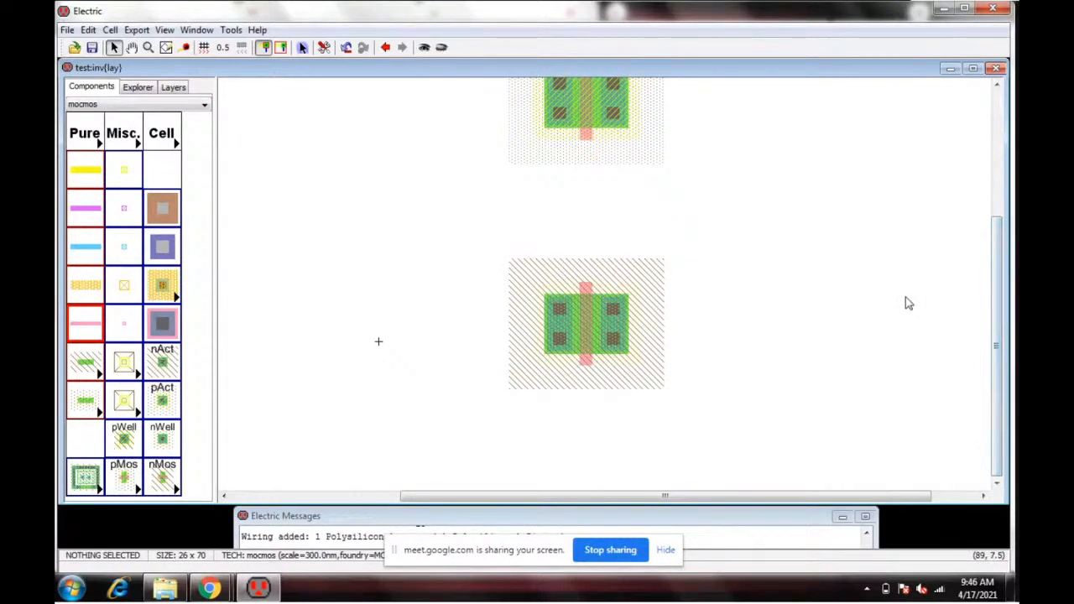
pyautogui.click(587, 146)
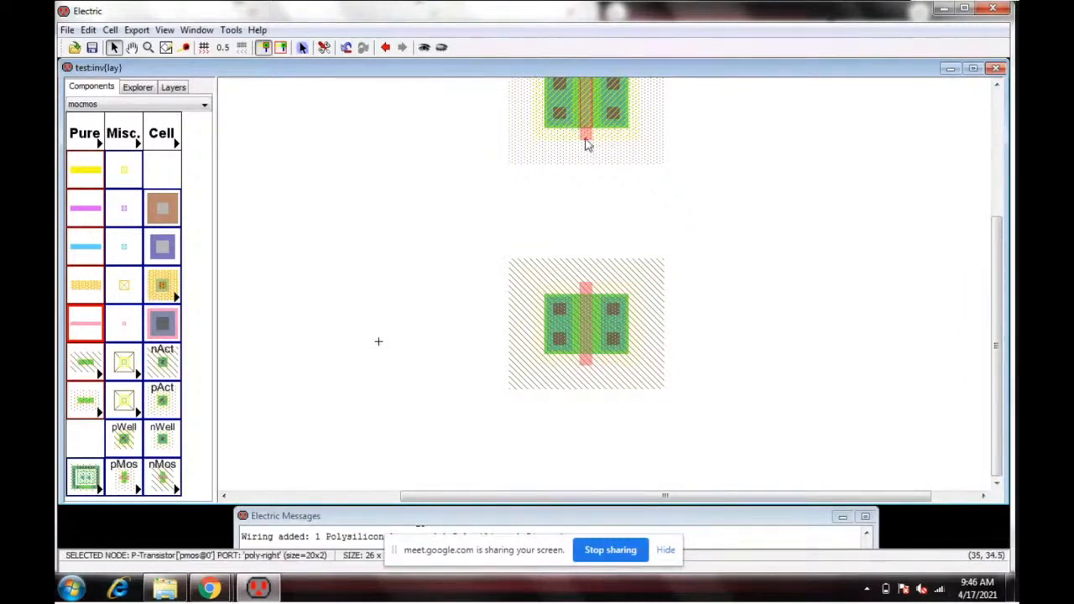
pyautogui.rightClick(590, 288)
pyautogui.click(815, 282)
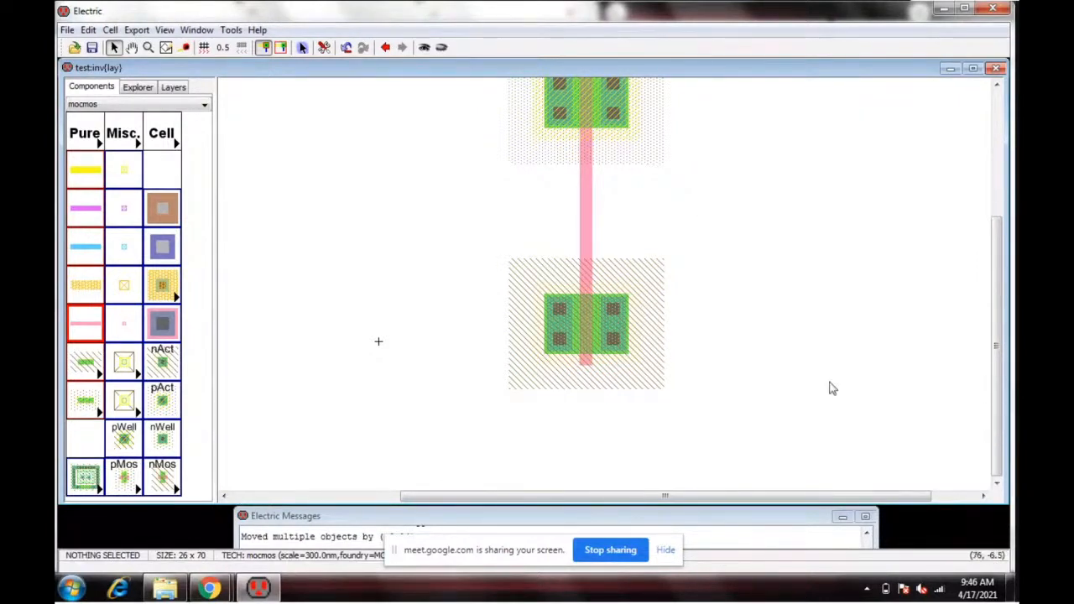
# Step: Try to move the nMos transistor, its contacts and the polysilicon arc together toward the pMos transistor, and undo the move
pyautogui.moveTo(756, 402); pyautogui.dragTo(446, 245)
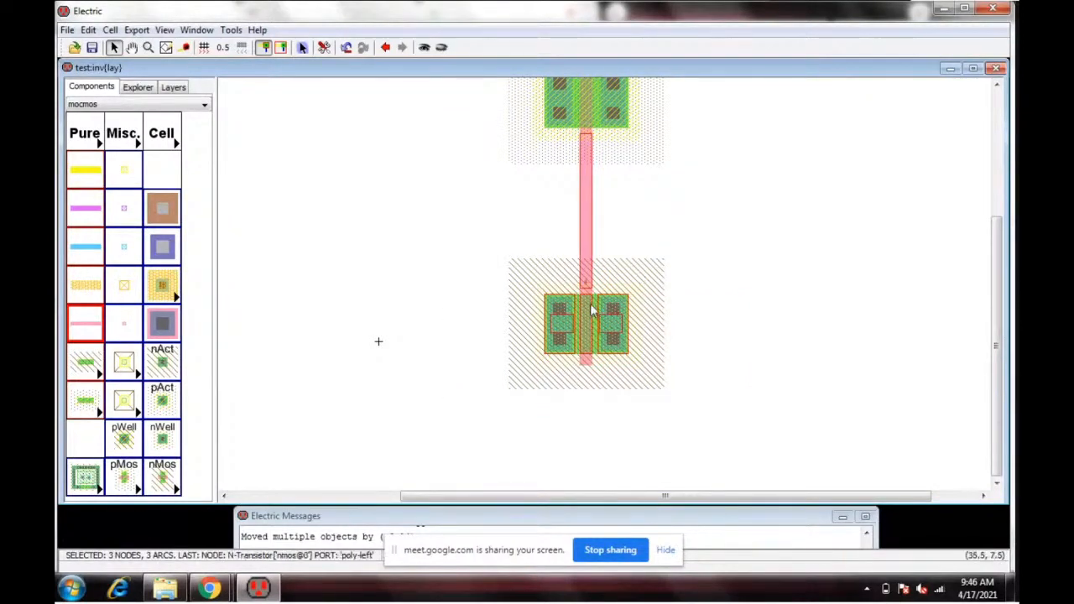
pyautogui.moveTo(591, 307); pyautogui.dragTo(587, 292)
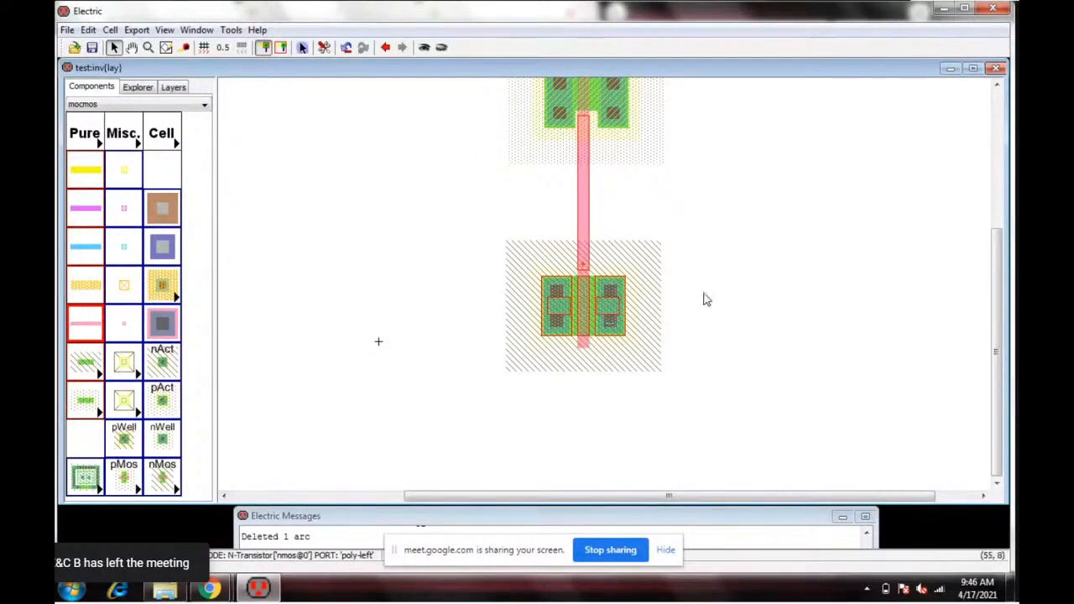
pyautogui.hotkey('ctrl', 'z')
pyautogui.click(749, 311)
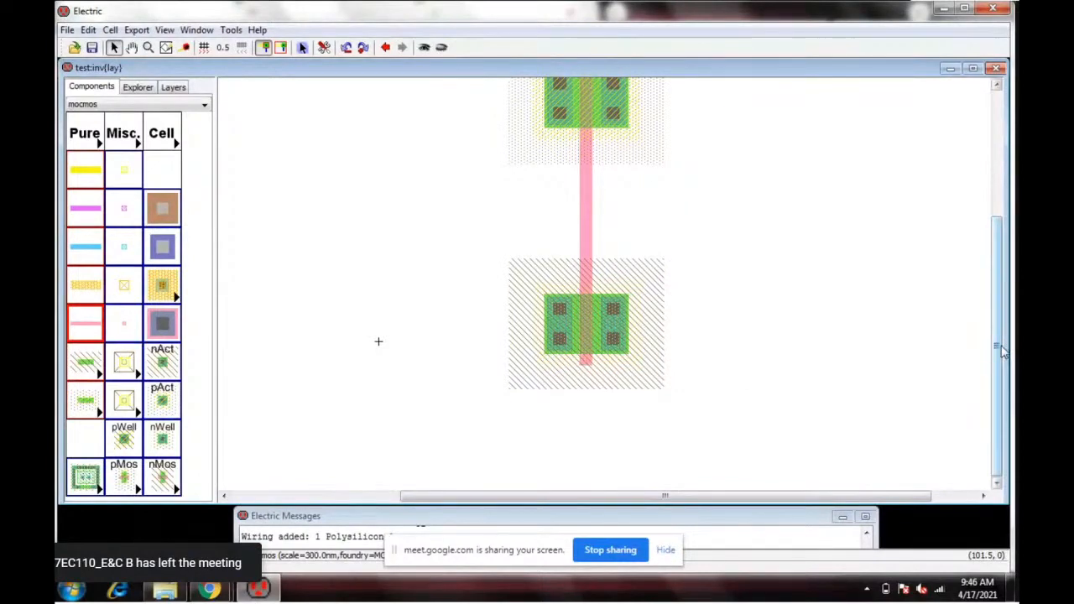
pyautogui.moveTo(732, 438); pyautogui.dragTo(422, 255)
pyautogui.click(457, 265)
pyautogui.click(606, 332)
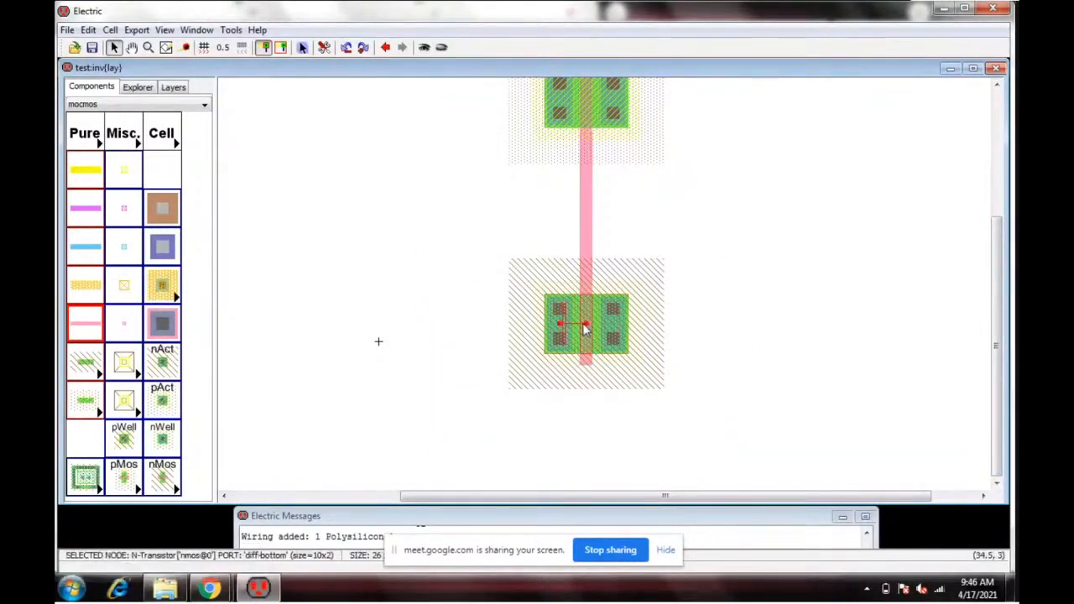
pyautogui.keyDown('shift'); pyautogui.click(603, 334); pyautogui.keyUp('shift')
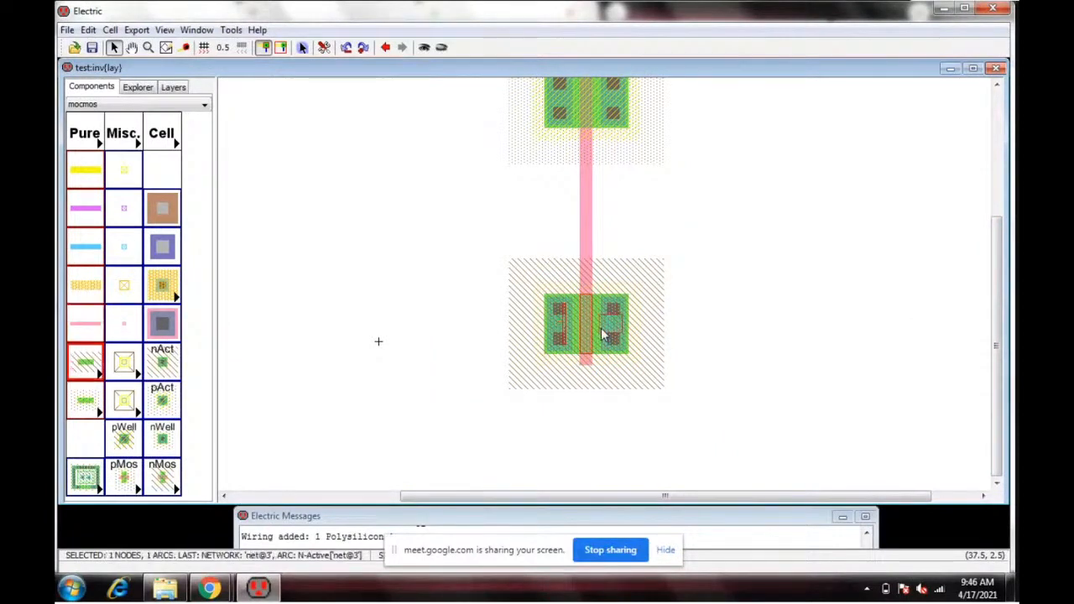
pyautogui.click(806, 359)
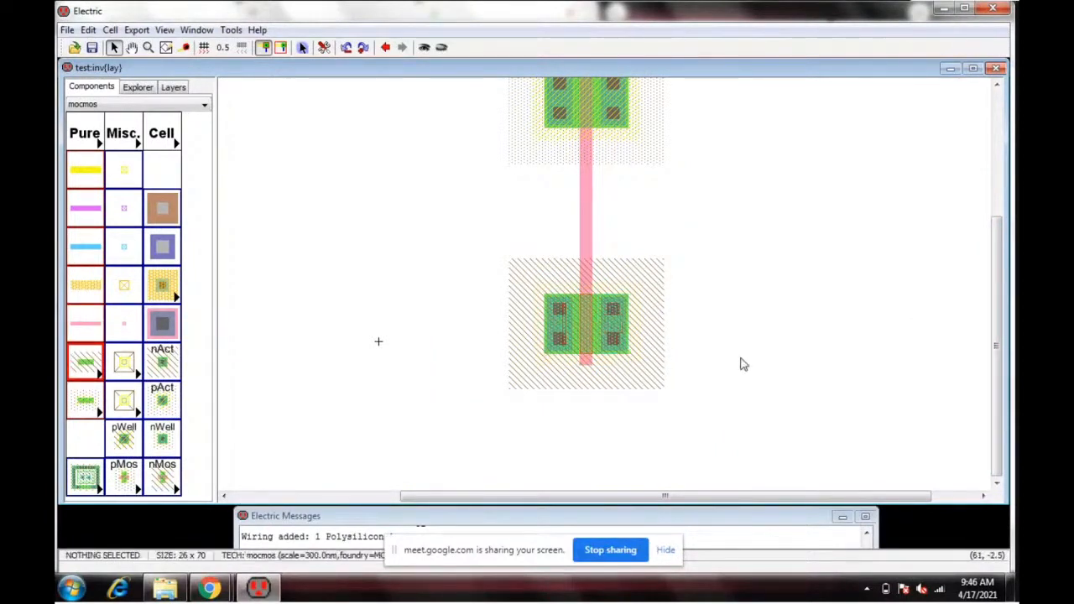
pyautogui.click(601, 348)
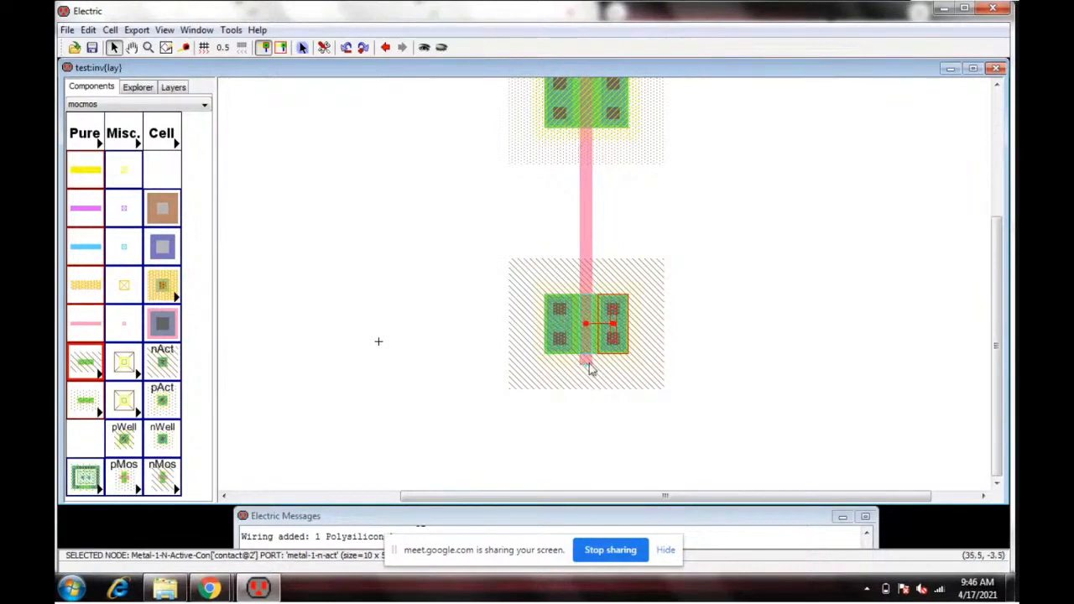
pyautogui.keyDown('shift'); pyautogui.click(590, 367); pyautogui.keyUp('shift')
pyautogui.keyDown('shift'); pyautogui.click(560, 350); pyautogui.keyUp('shift')
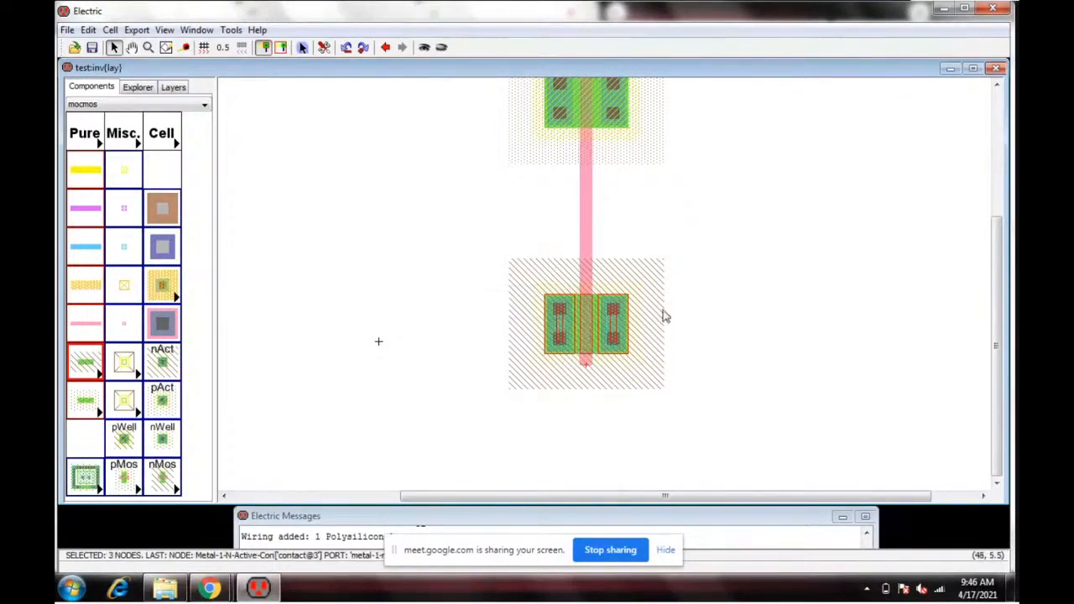
# Step: Measure the distance from the nMos gate up along the polysilicon arc, and clear the measurements
pyautogui.press('m')
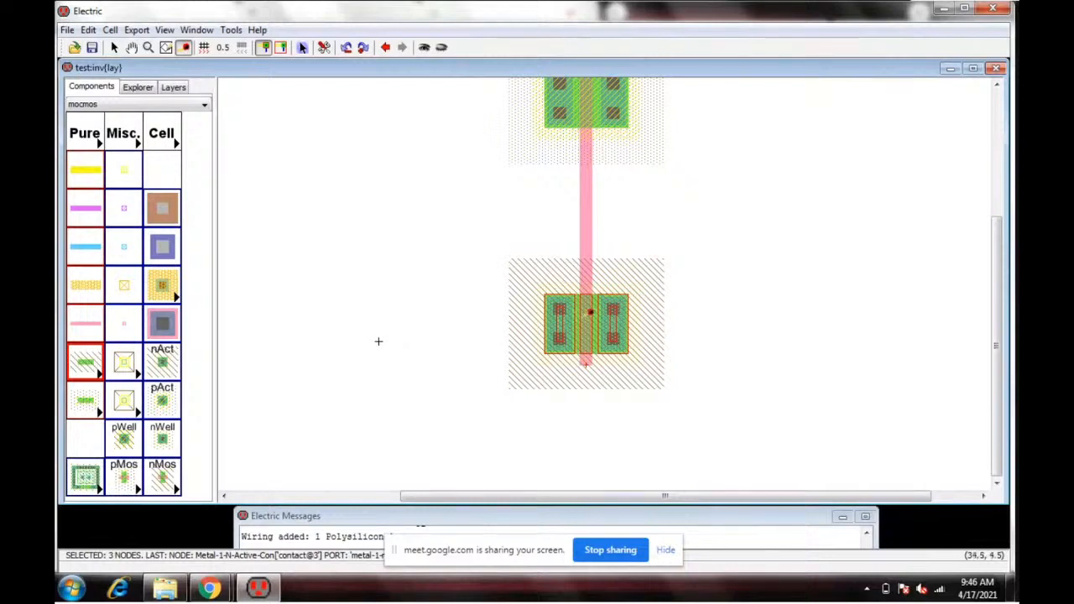
pyautogui.moveTo(590, 312); pyautogui.dragTo(600, 189)
pyautogui.click(424, 276)
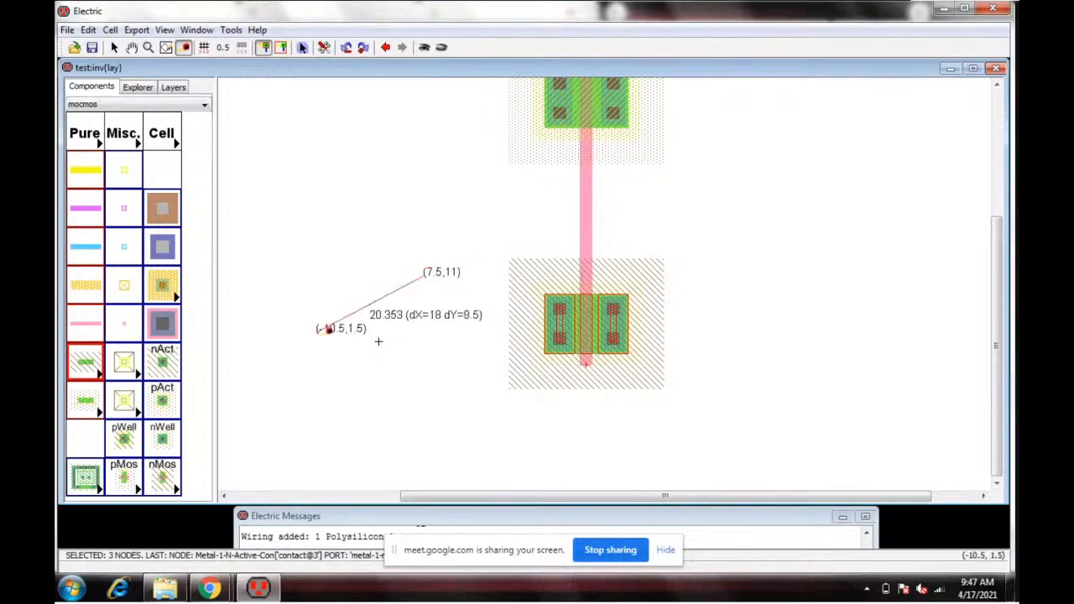
pyautogui.press('Escape')
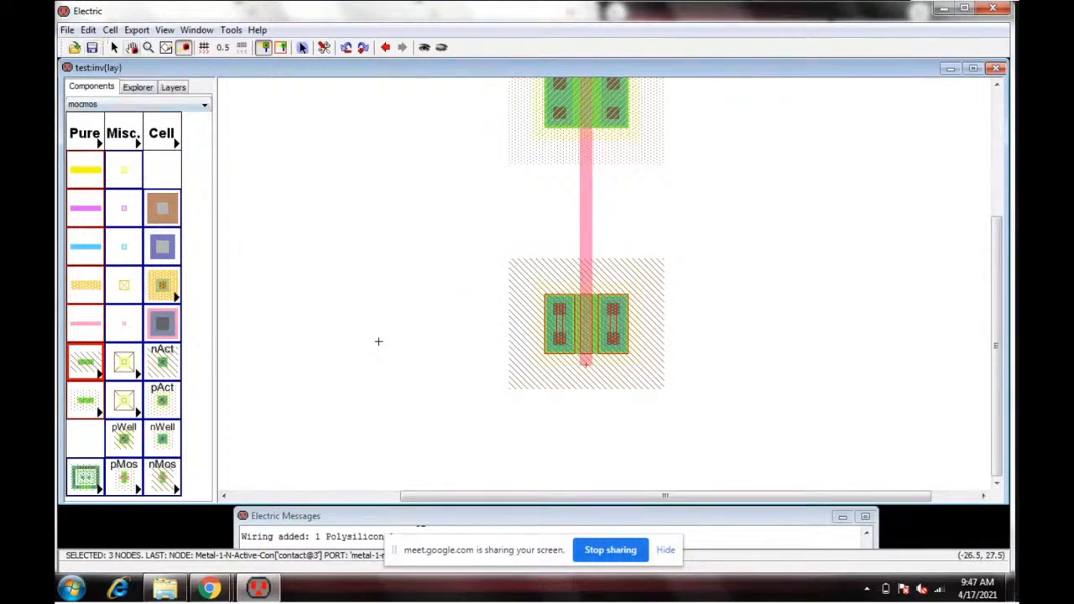
pyautogui.click(114, 47)
pyautogui.click(311, 212)
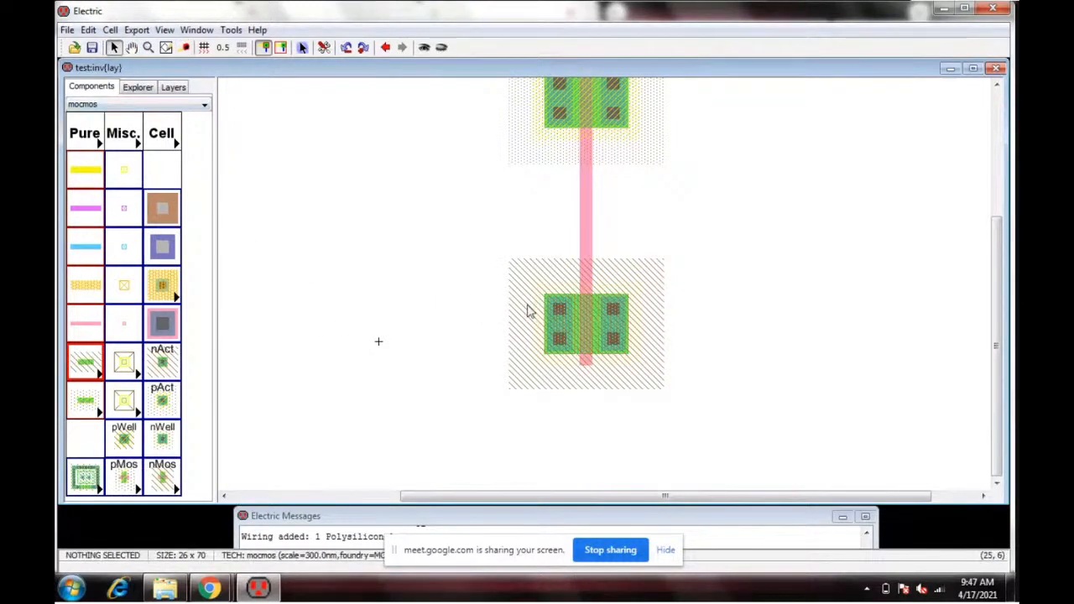
# Step: Move the nMos transistor and its two contacts straight up by about 12.5 units, shortening the polysilicon arc
pyautogui.click(561, 319)
pyautogui.keyDown('shift'); pyautogui.click(613, 327); pyautogui.keyUp('shift')
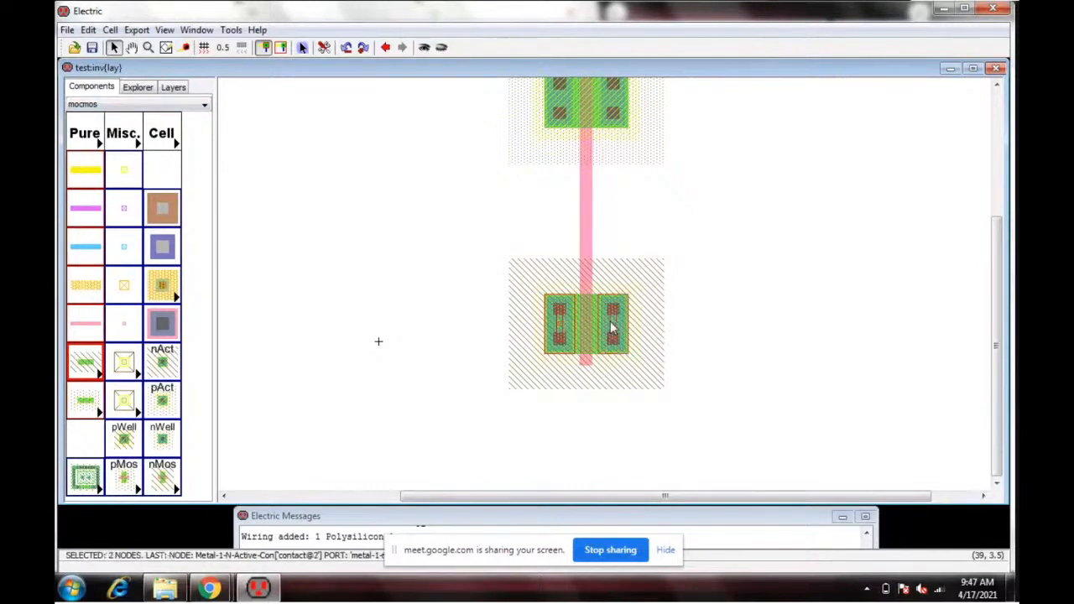
pyautogui.keyDown('shift'); pyautogui.click(586, 325); pyautogui.keyUp('shift')
pyautogui.moveTo(586, 322); pyautogui.dragTo(589, 273)
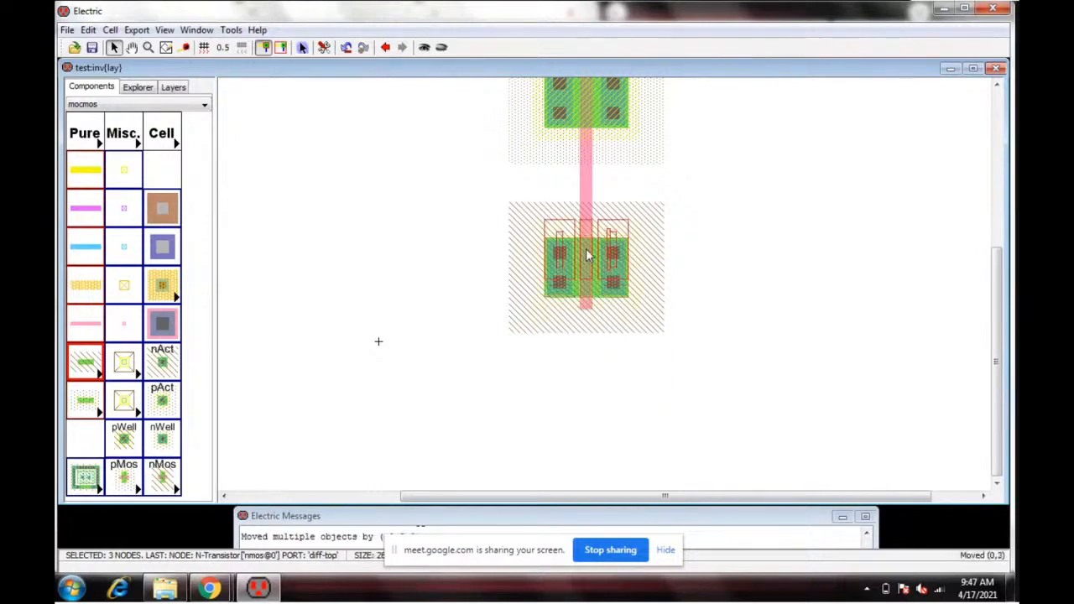
pyautogui.hotkey('ctrl', 'z')
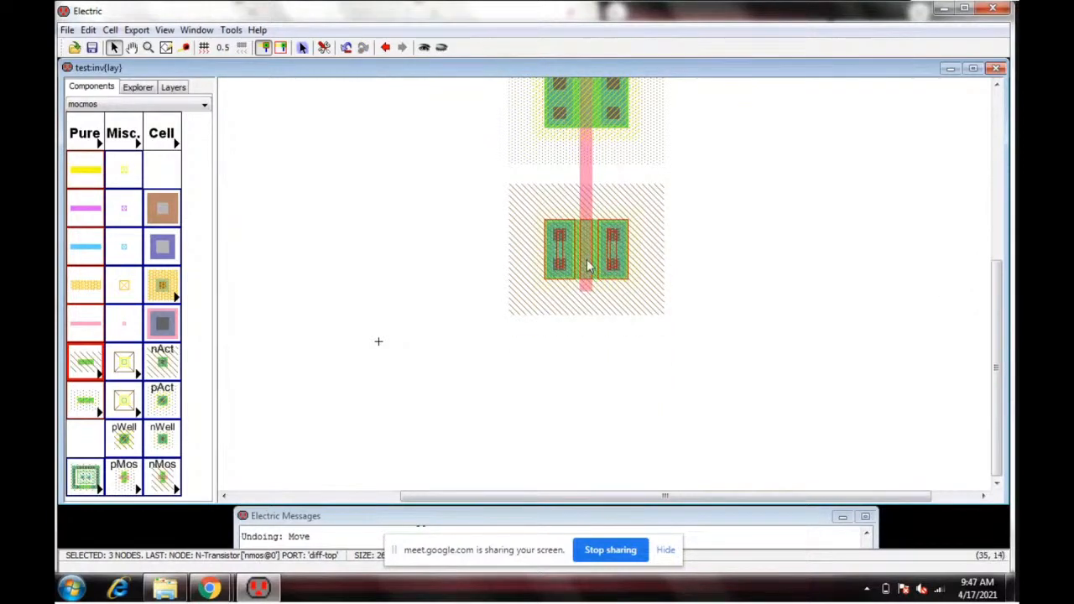
# Step: Try to move the nMos transistor and its contacts further up toward the pMos transistor, and undo that move
pyautogui.moveTo(589, 266); pyautogui.dragTo(587, 227)
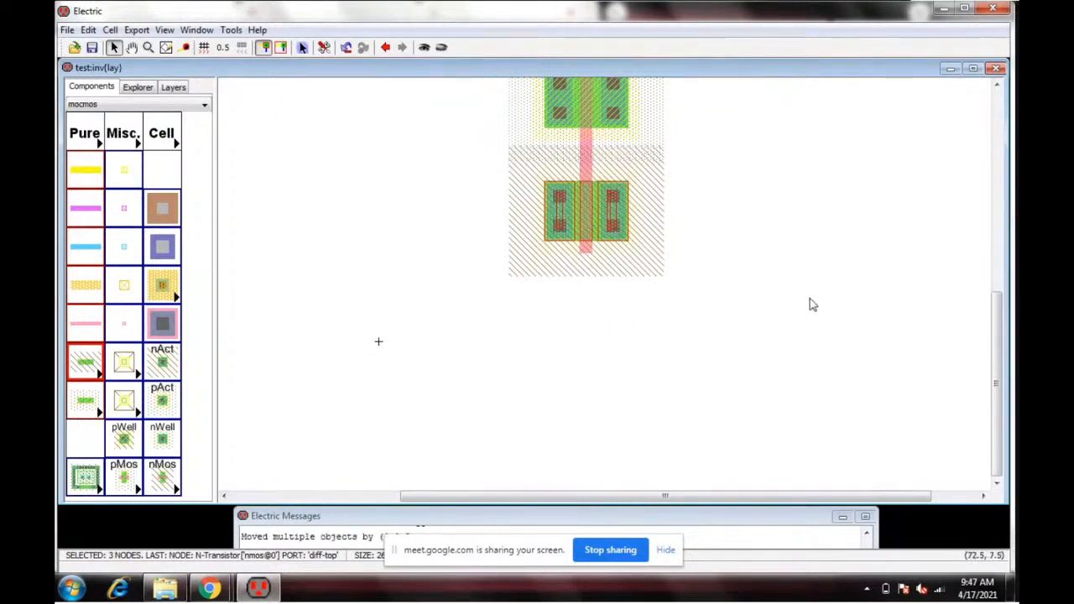
pyautogui.hotkey('ctrl', 'z')
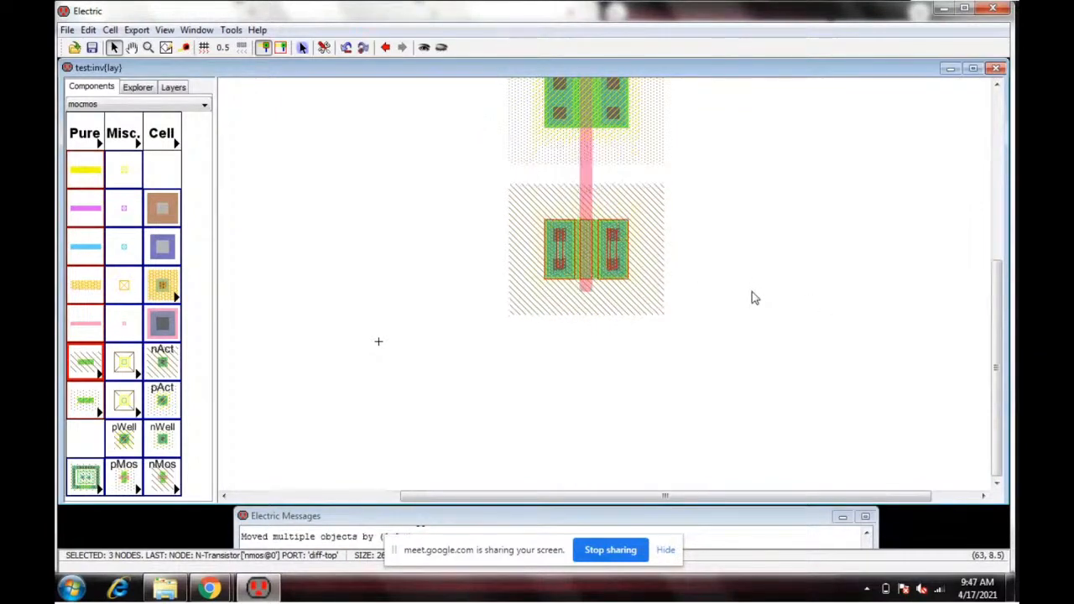
pyautogui.click(753, 297)
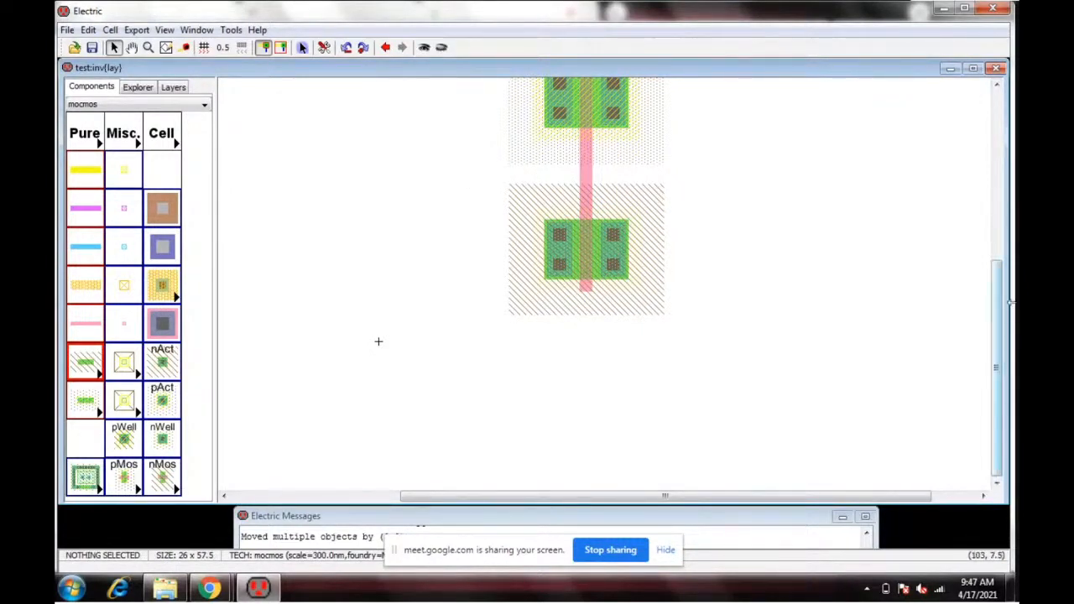
# Step: Choose the blue Metal-1 arc as the wiring layer for the inverter
pyautogui.moveTo(1001, 296); pyautogui.dragTo(1005, 201)
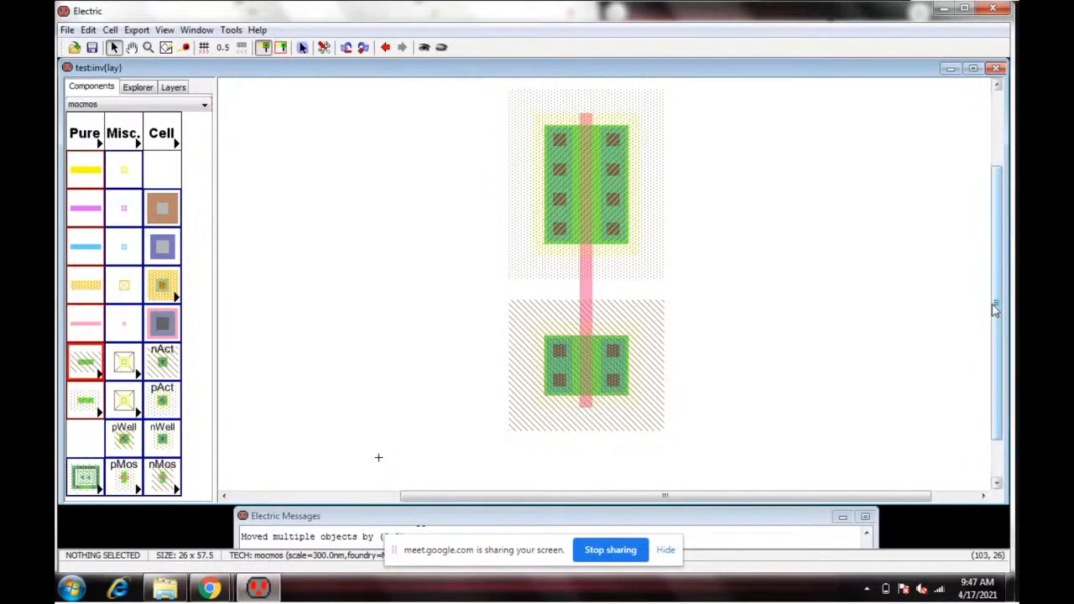
pyautogui.moveTo(999, 306); pyautogui.dragTo(999, 294)
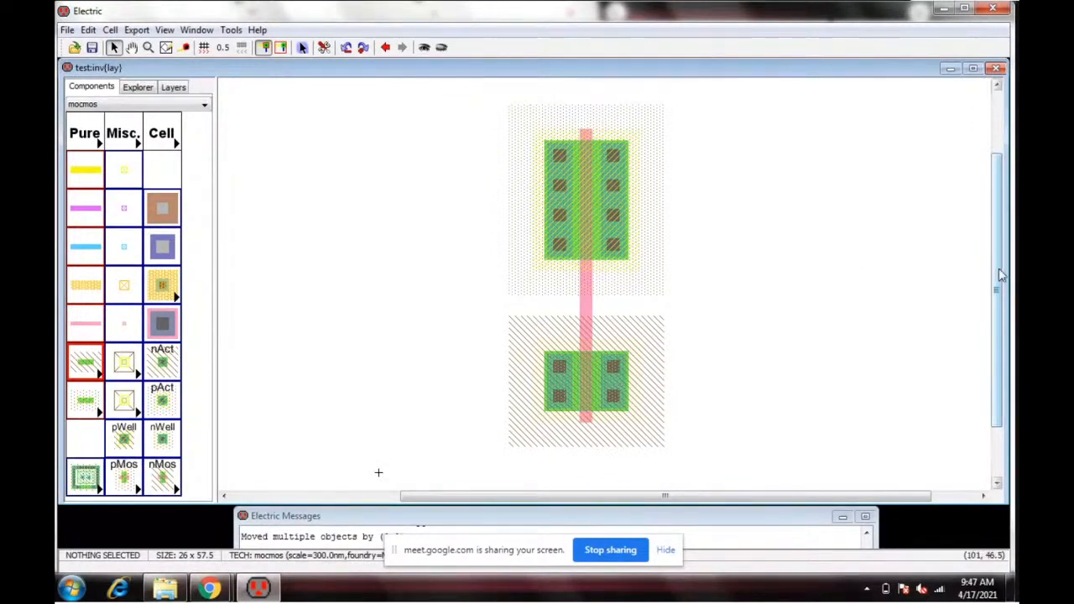
pyautogui.scroll(2, 999, 275)
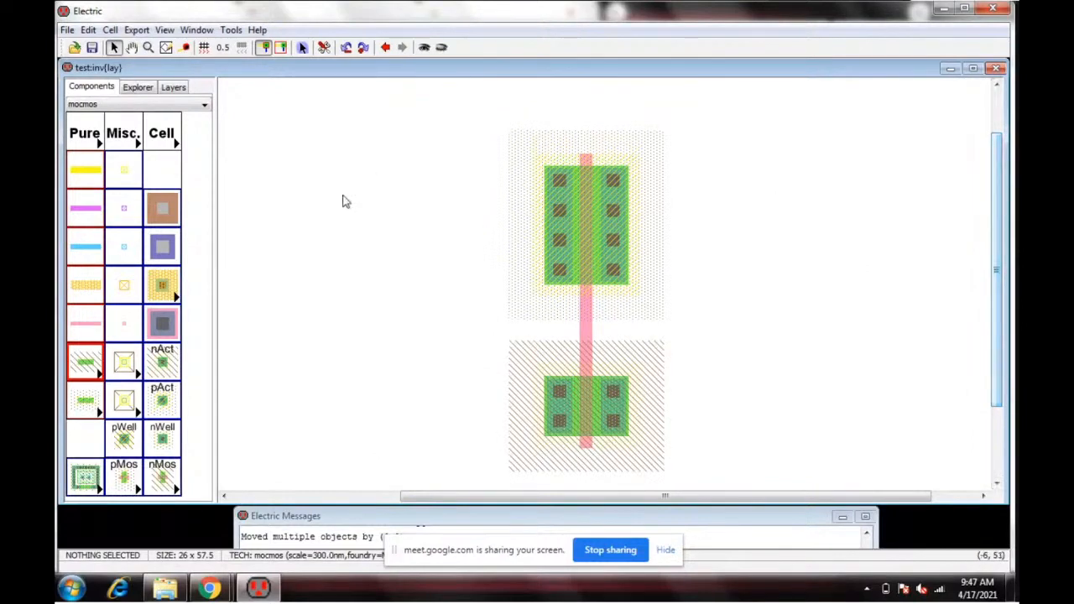
pyautogui.click(88, 249)
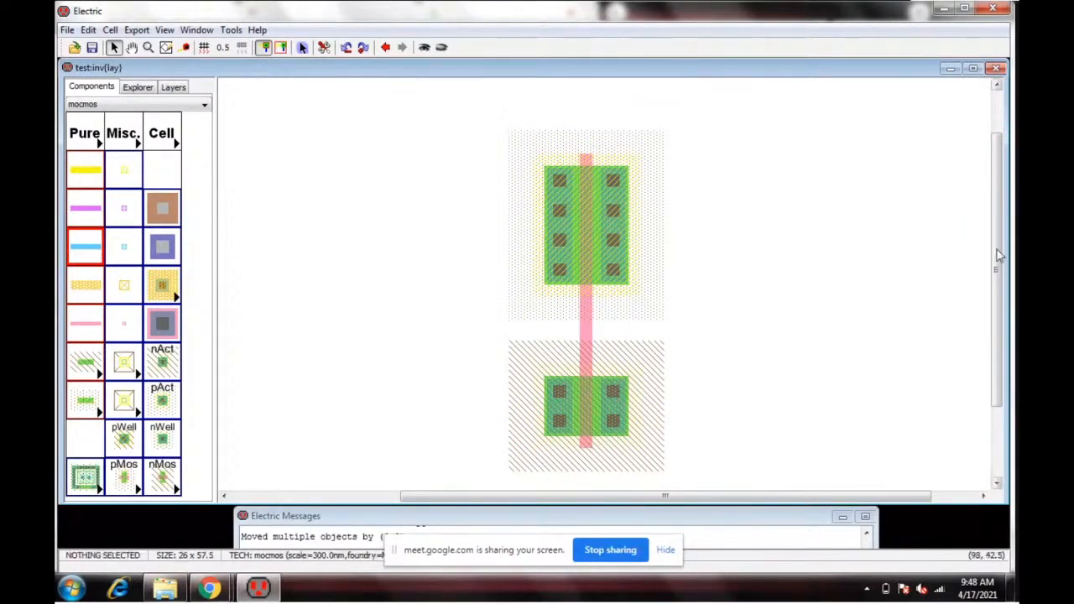
pyautogui.moveTo(998, 252); pyautogui.dragTo(999, 228)
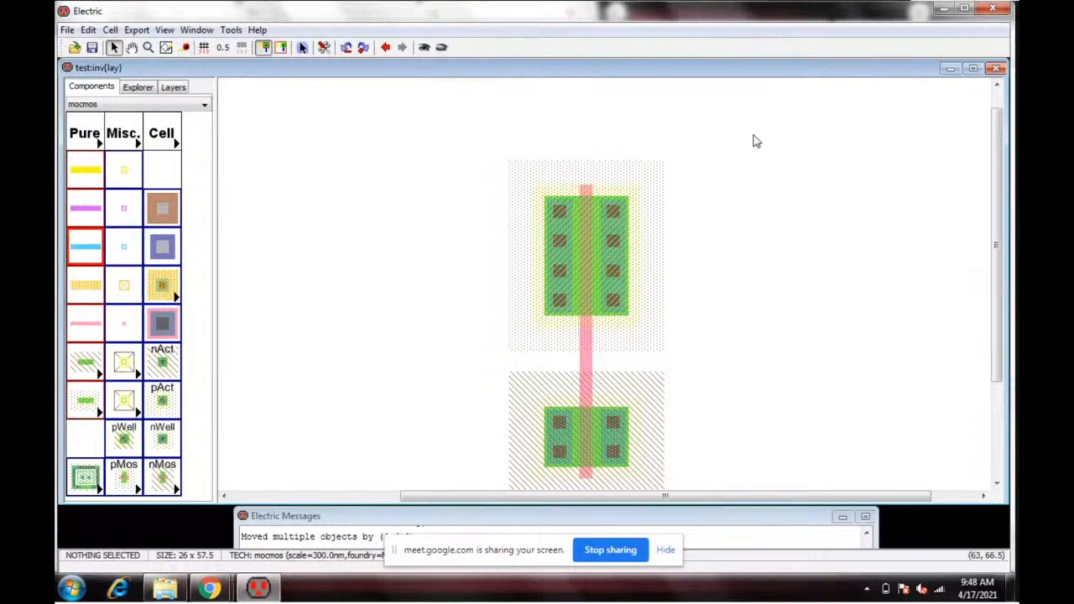
pyautogui.press('F3')
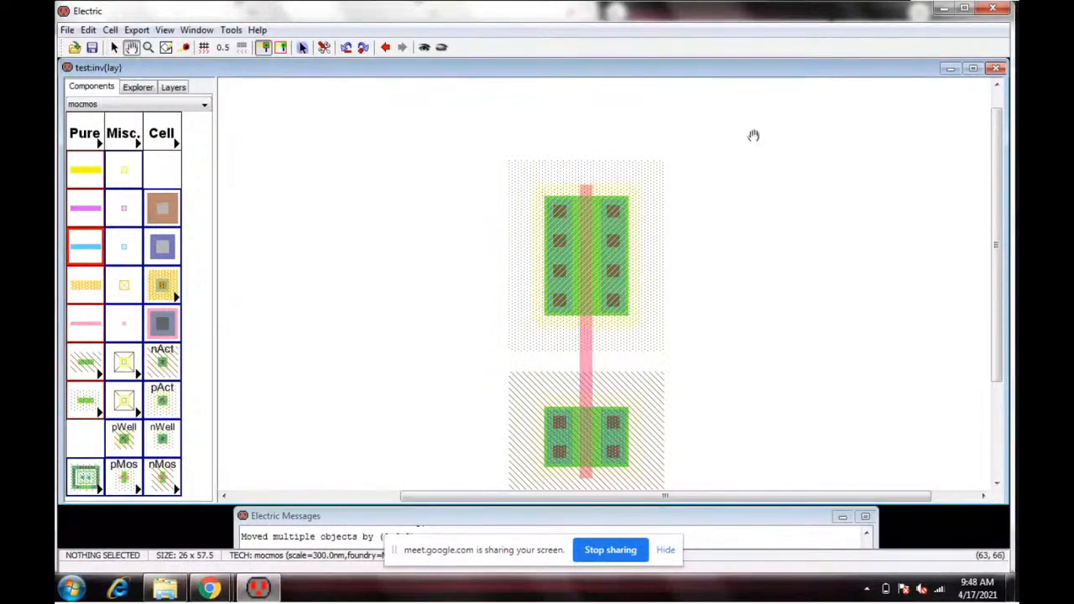
pyautogui.click(115, 47)
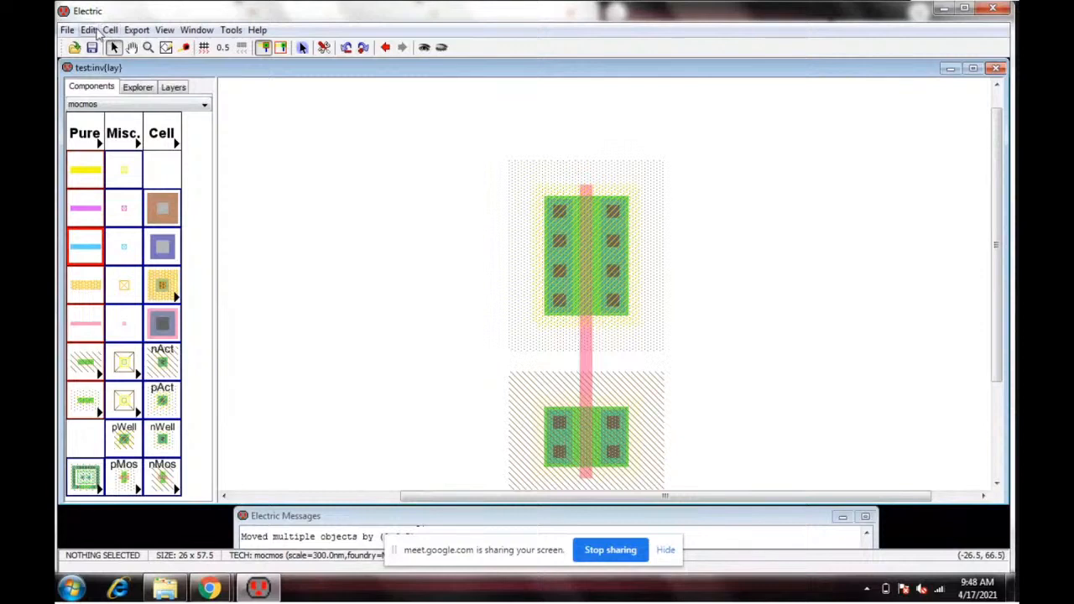
pyautogui.click(88, 30)
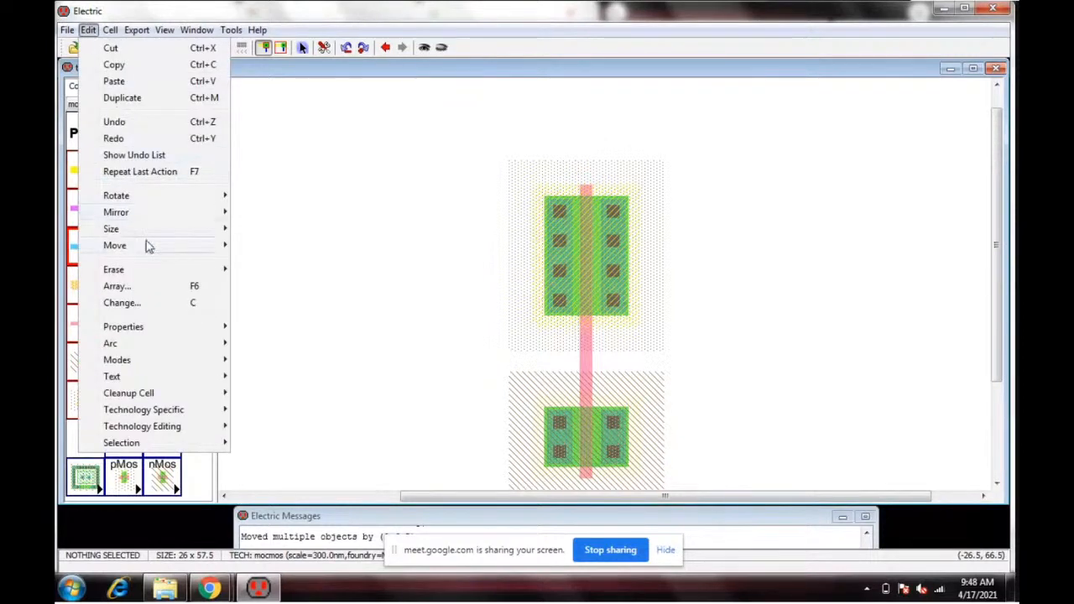
pyautogui.moveTo(148, 247)
pyautogui.moveTo(168, 393)
pyautogui.click(307, 340)
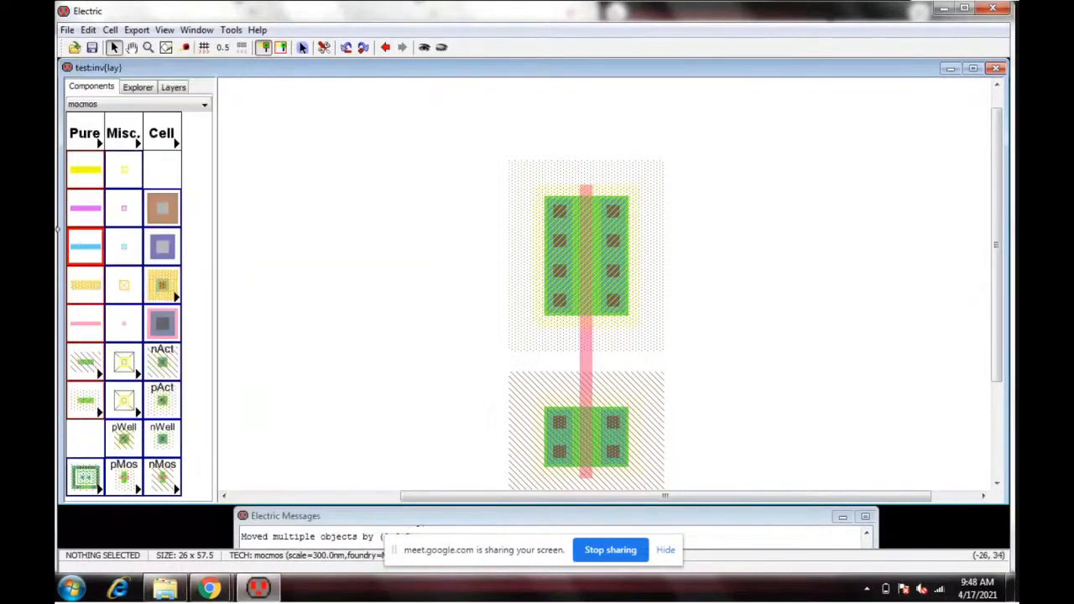
# Step: Place a Metal-1 pin above and left of the pMos transistor and draw a horizontal Metal-1 arc about 48 units long from it
pyautogui.click(124, 248)
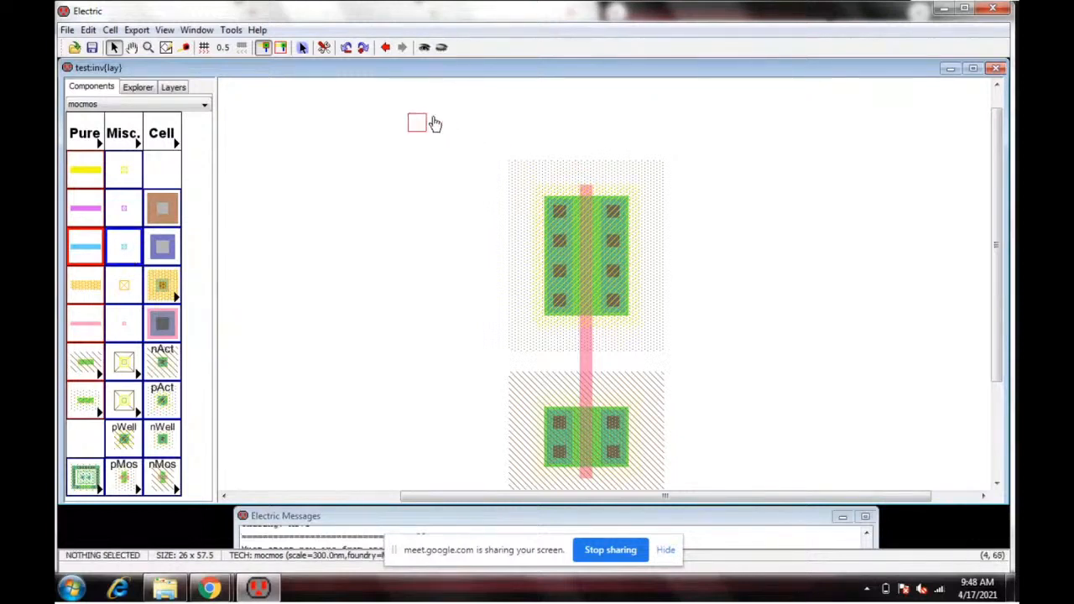
pyautogui.click(249, 166)
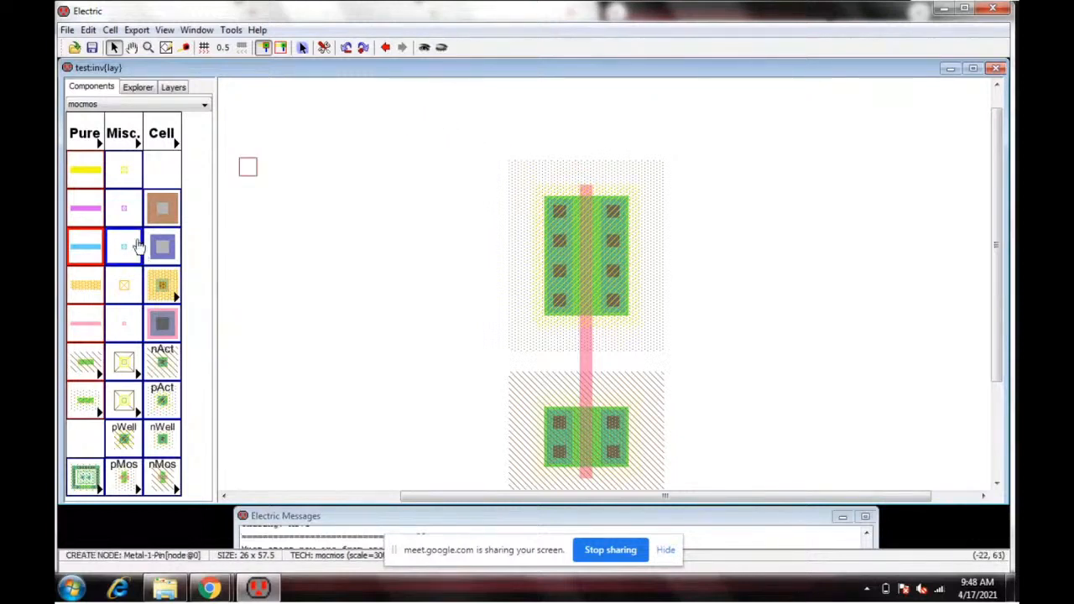
pyautogui.click(409, 116)
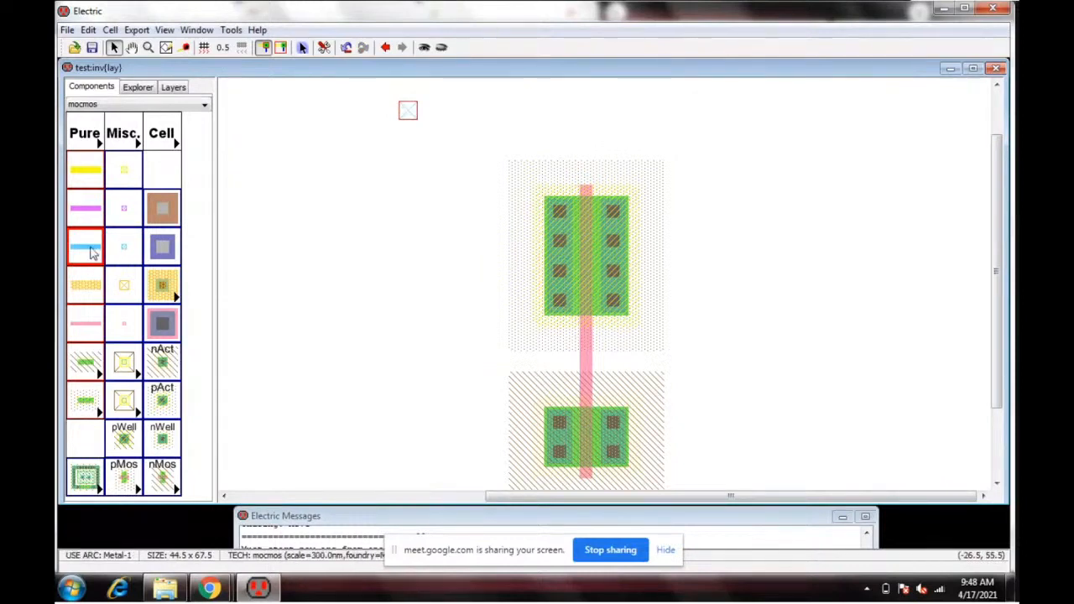
pyautogui.click(408, 114)
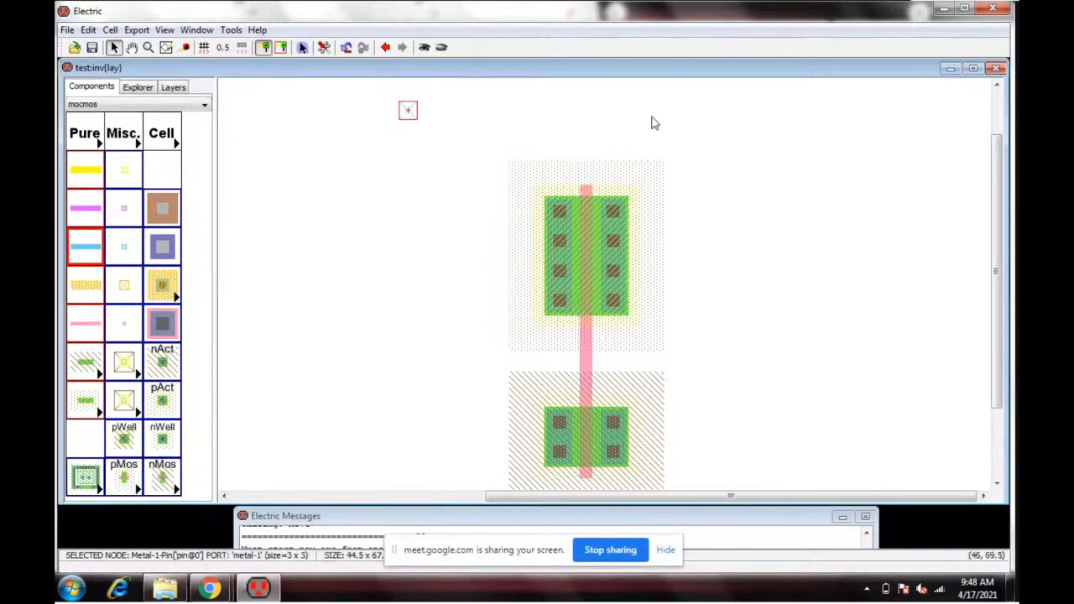
pyautogui.rightClick(691, 113)
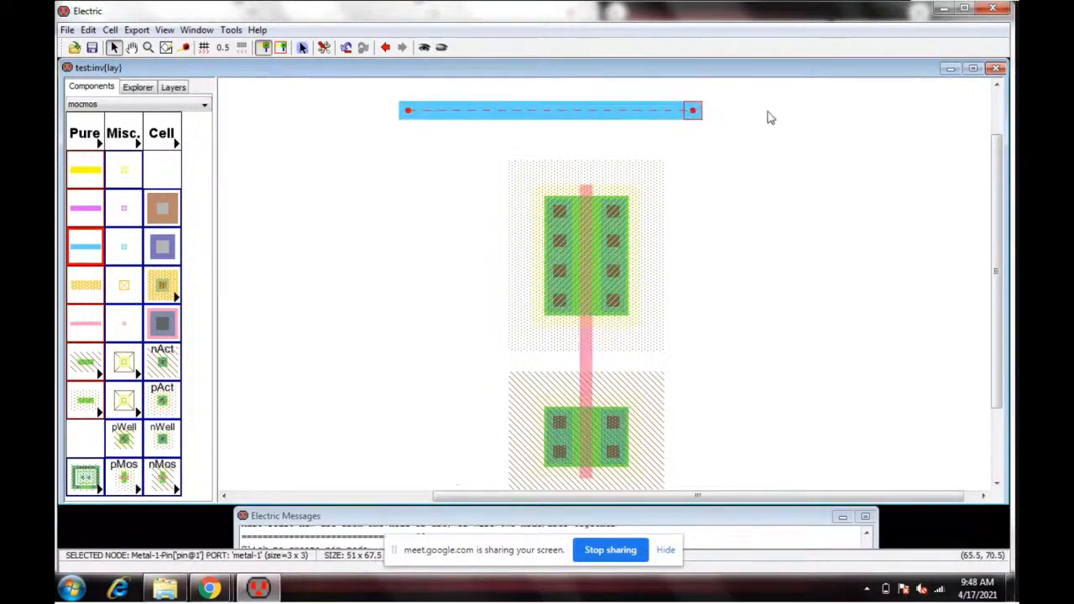
# Step: Move the Metal-1 arc about 3 units right and 4.5 units down, closer to the pMos transistor
pyautogui.click(594, 115)
pyautogui.moveTo(594, 115); pyautogui.dragTo(611, 139)
pyautogui.click(943, 160)
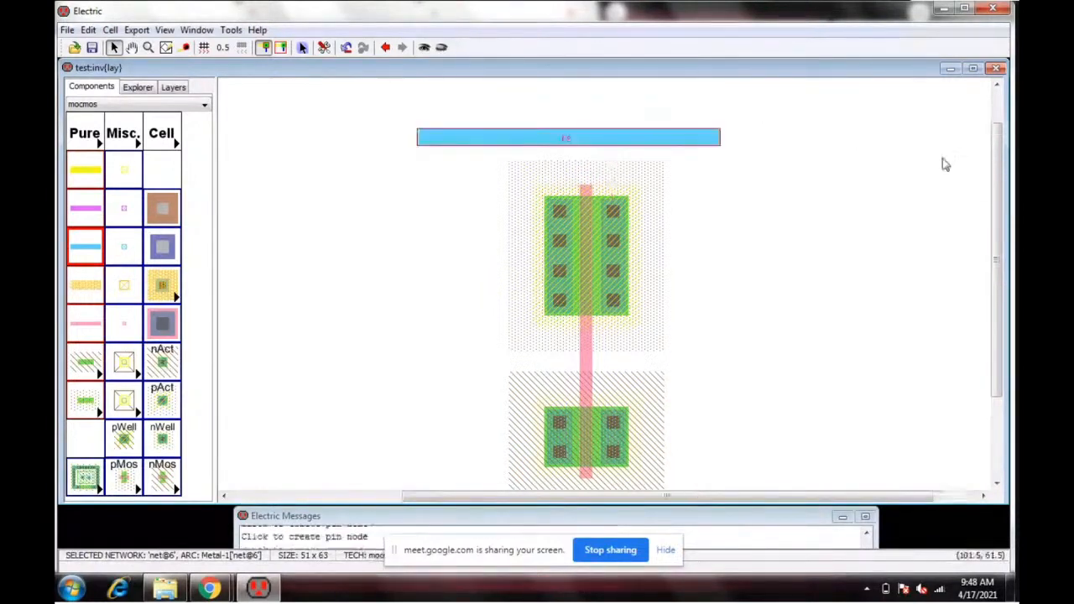
# Step: Set the width of the Metal-1 arc above the pMos transistor to 5
pyautogui.scroll(-2, 991, 176)
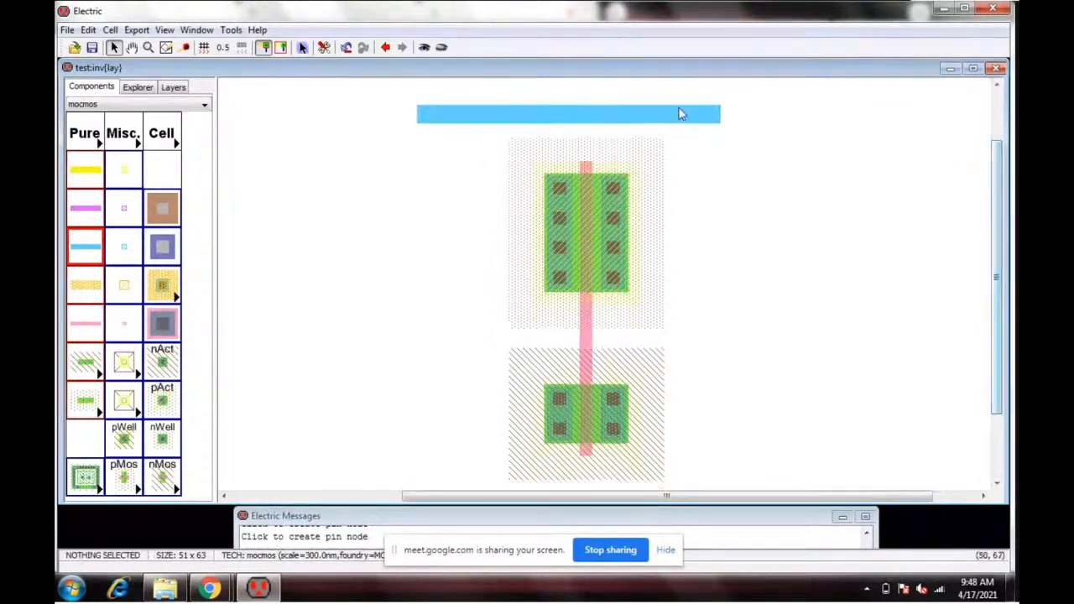
pyautogui.click(617, 114)
pyautogui.doubleClick(617, 115)
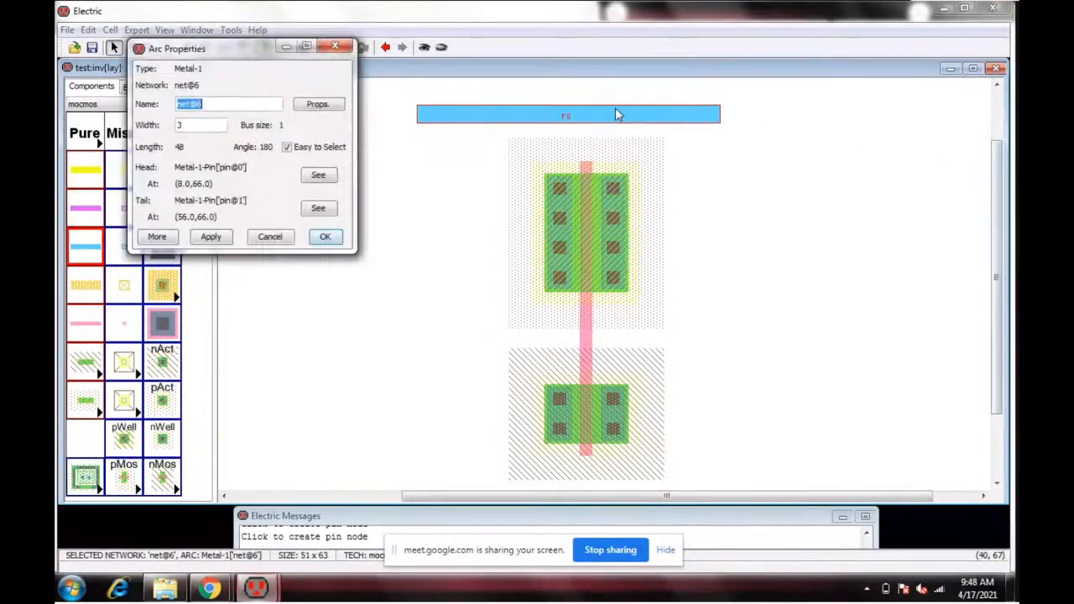
pyautogui.click(198, 125)
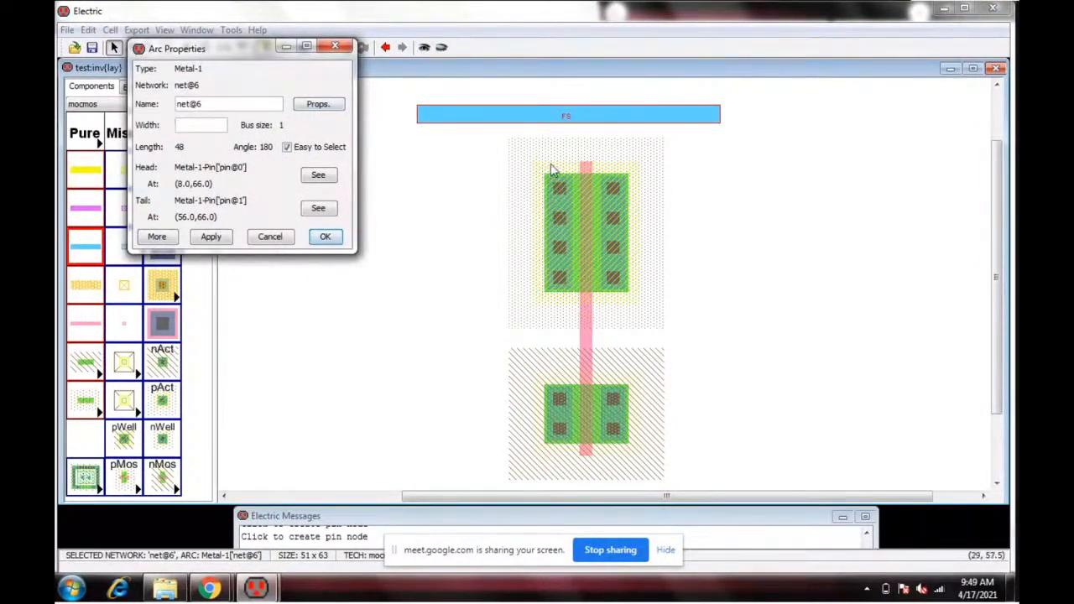
pyautogui.write('5')
pyautogui.click(324, 238)
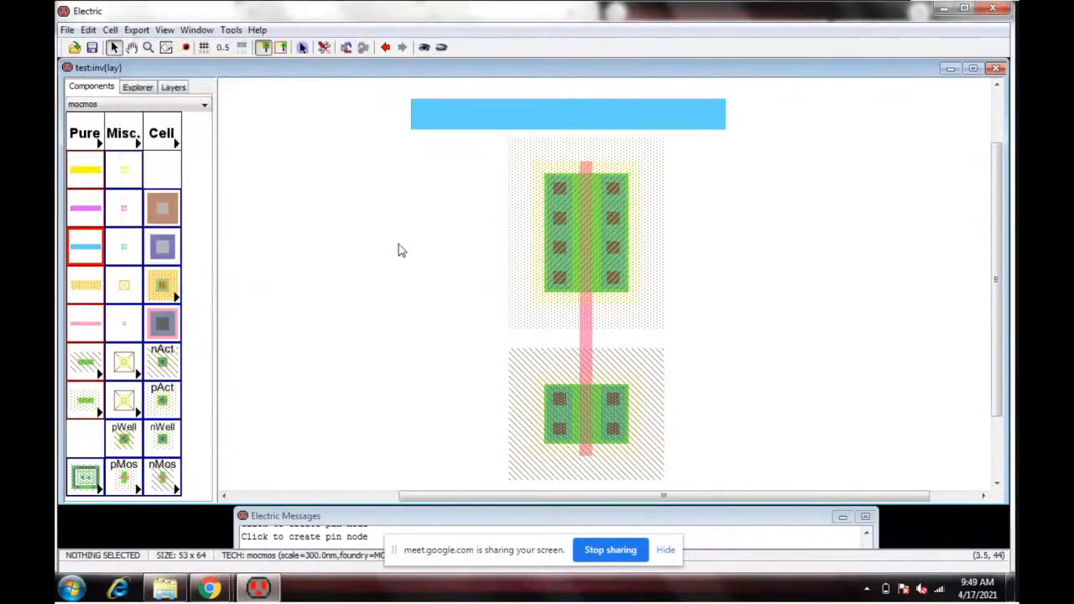
pyautogui.scroll(-1, 999, 203)
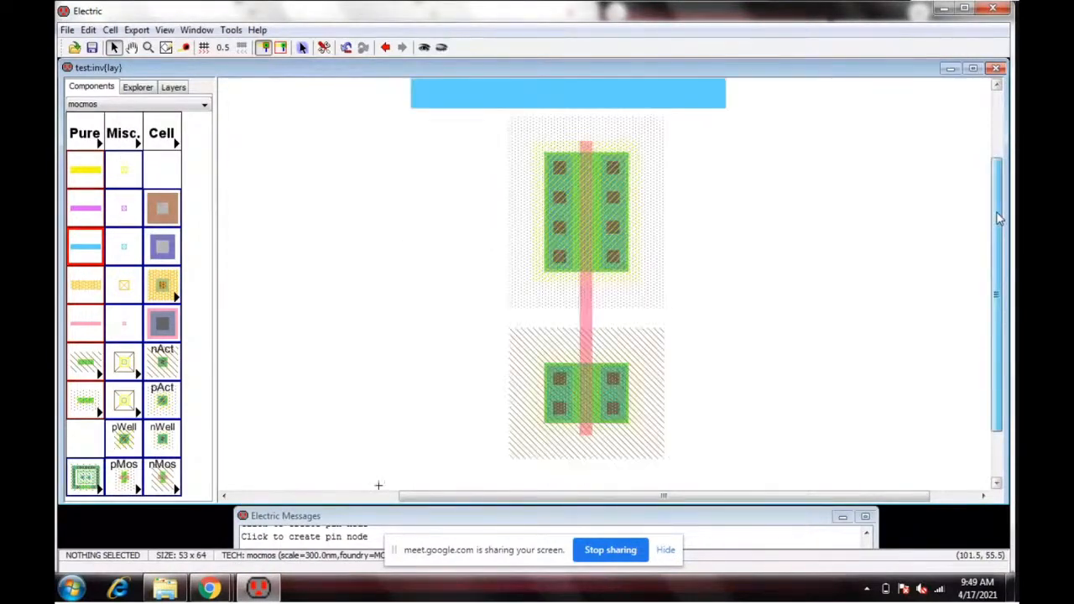
pyautogui.scroll(2, 999, 203)
pyautogui.click(711, 128)
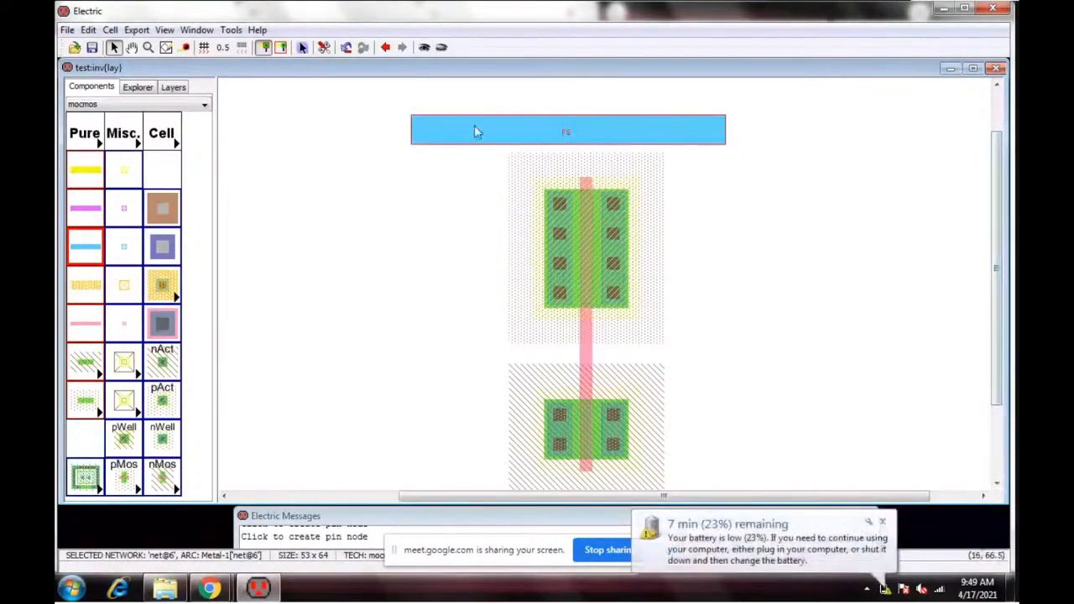
pyautogui.doubleClick(425, 132)
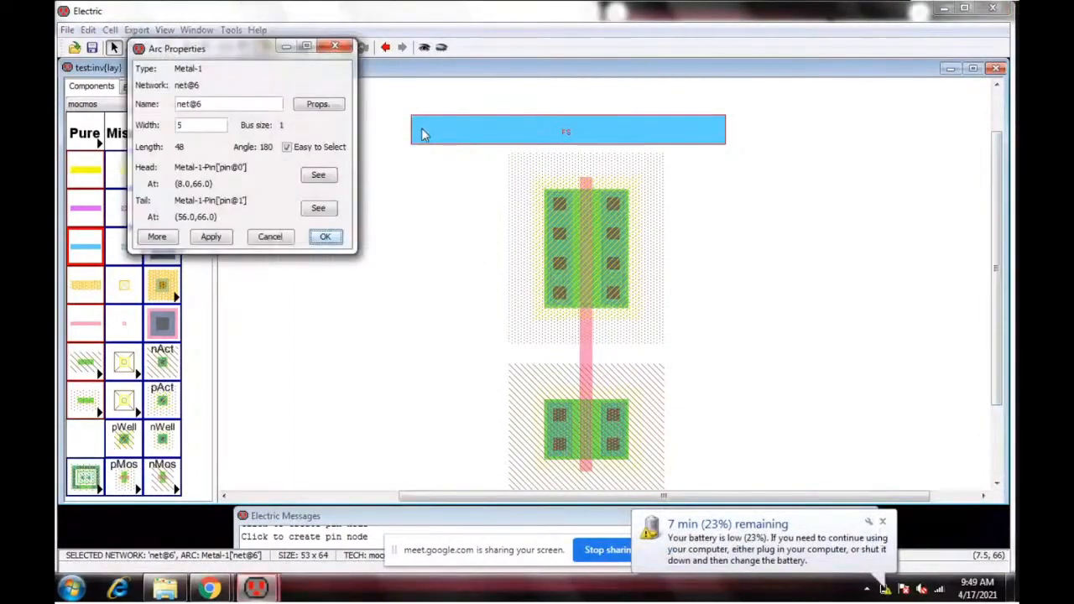
pyautogui.click(279, 241)
pyautogui.click(441, 167)
pyautogui.click(426, 135)
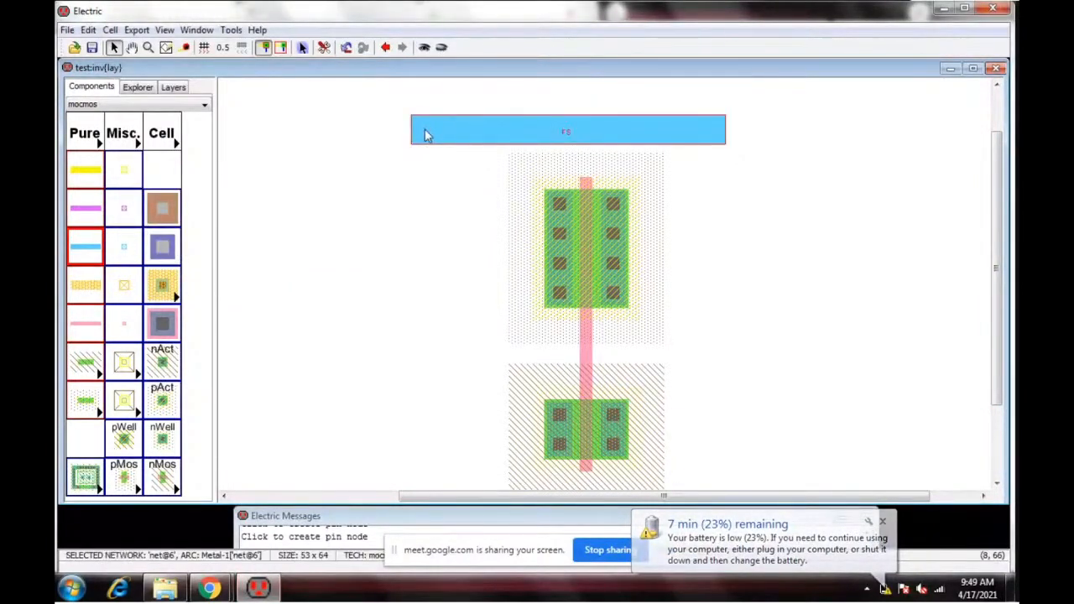
pyautogui.click(442, 169)
pyautogui.click(427, 138)
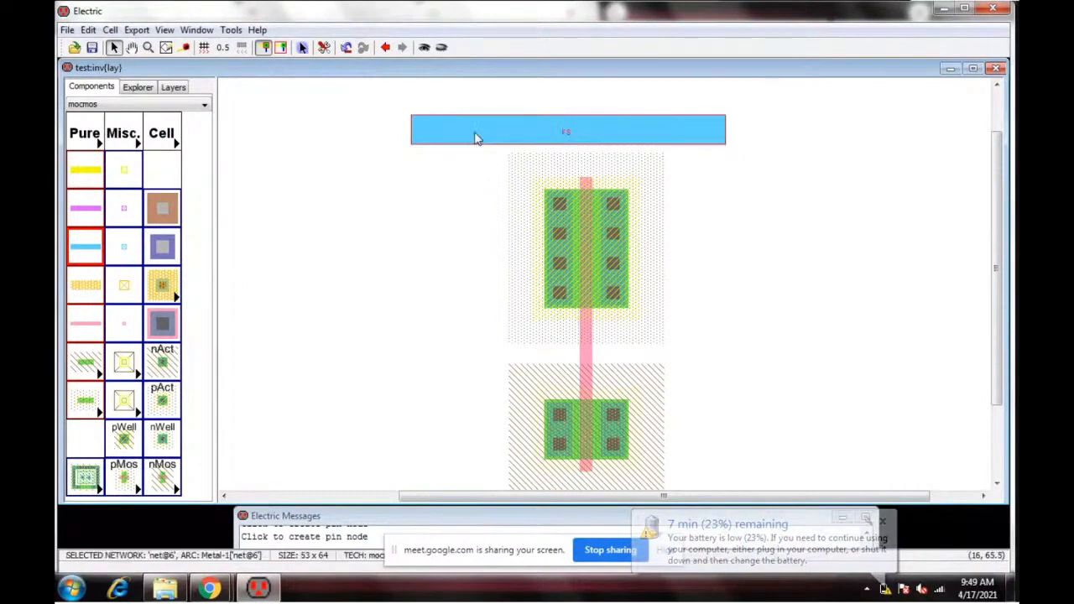
# Step: Create an export named vdd with the power characteristic on the left end pin of the upper Metal-1 arc
pyautogui.click(425, 134)
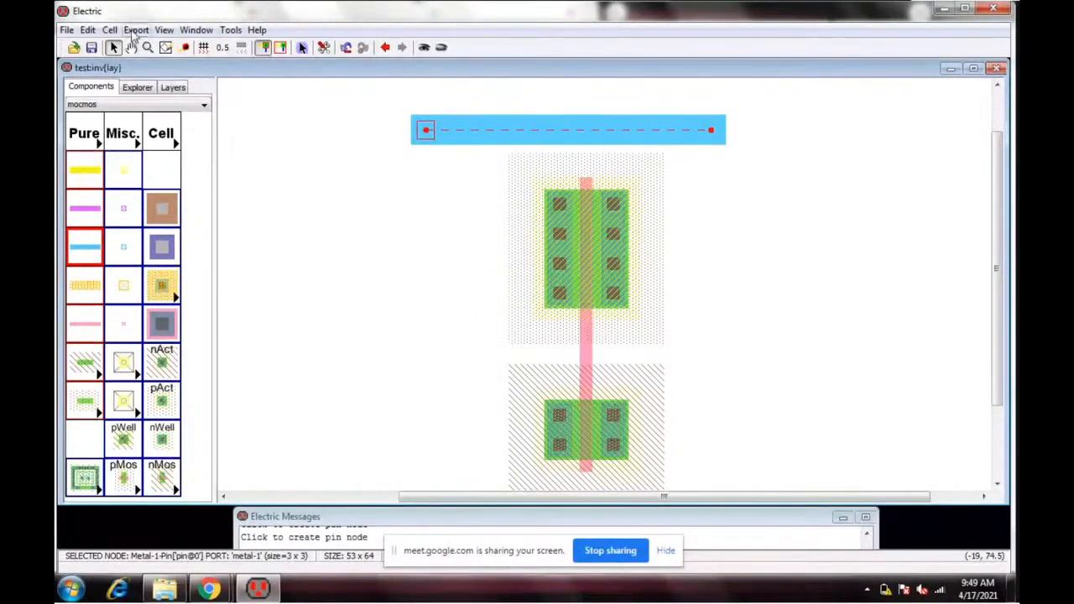
pyautogui.click(134, 32)
pyautogui.click(174, 48)
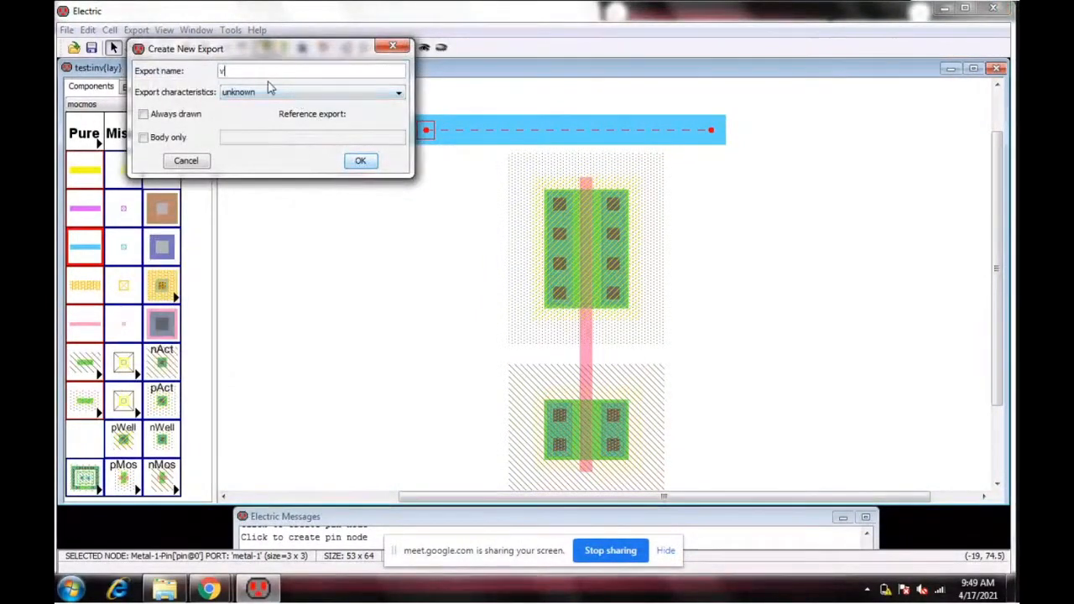
pyautogui.write('vdd')
pyautogui.click(269, 93)
pyautogui.scroll(-2, 277, 162)
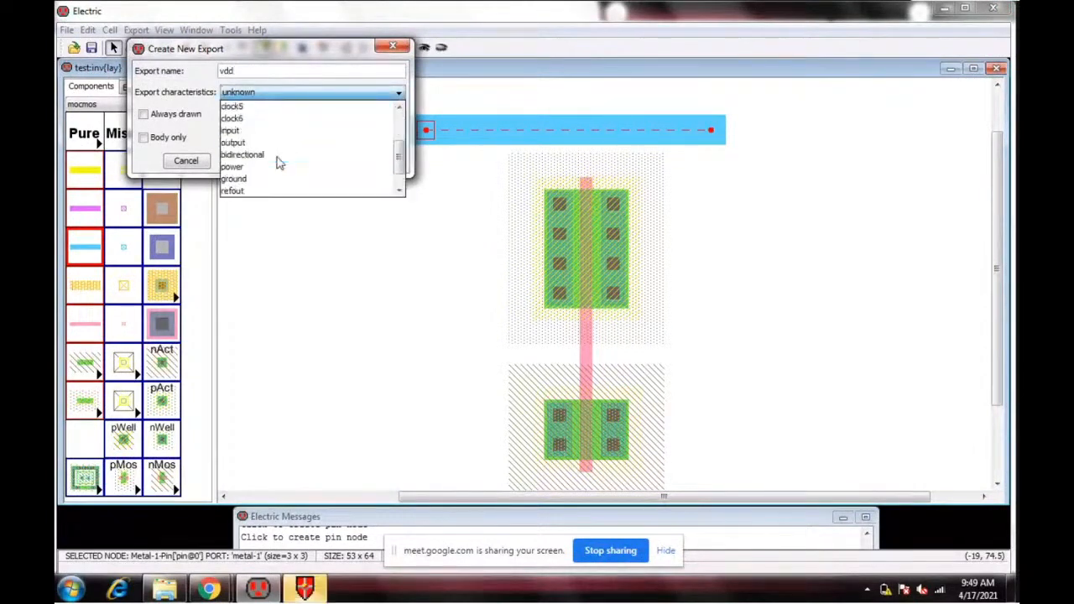
pyautogui.click(272, 165)
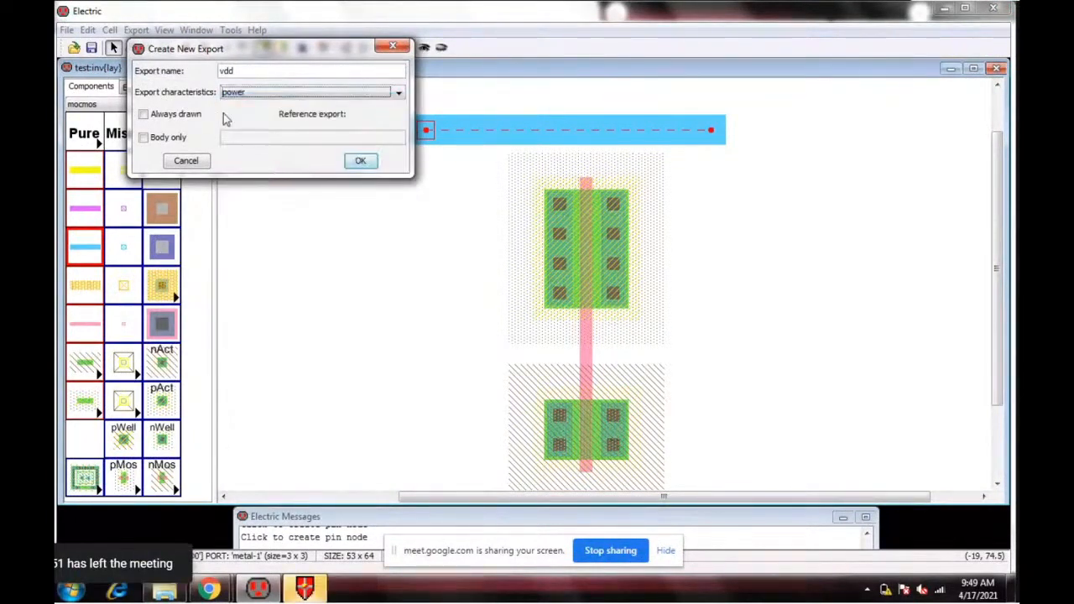
pyautogui.click(356, 162)
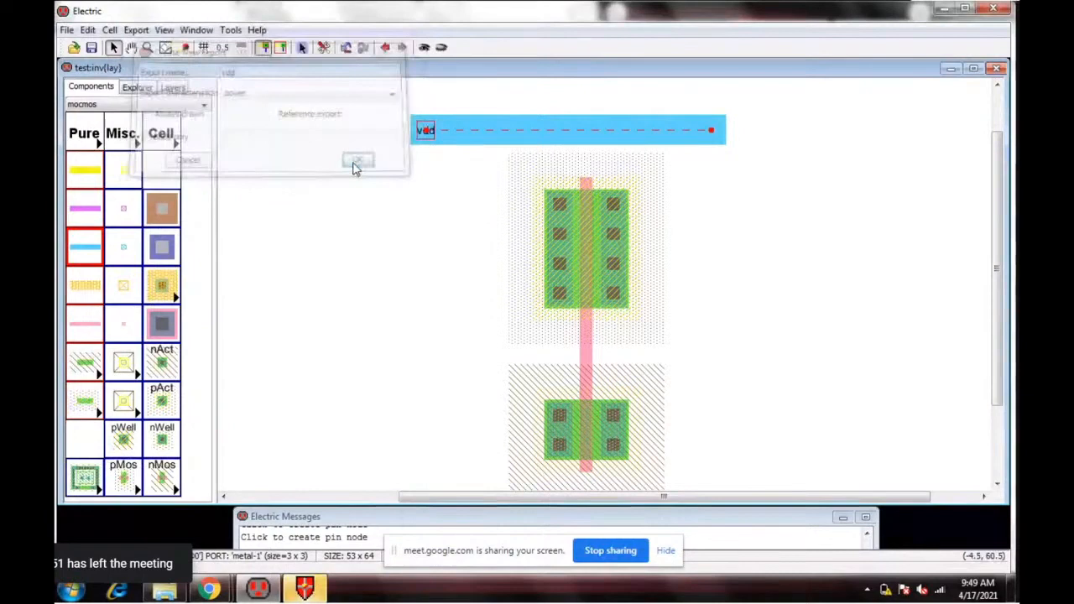
pyautogui.click(412, 186)
# Step: Place a Metal-1 pin below and left of the nMos transistor and draw a horizontal Metal-1 arc about 49 units long from it
pyautogui.scroll(-2, 999, 318)
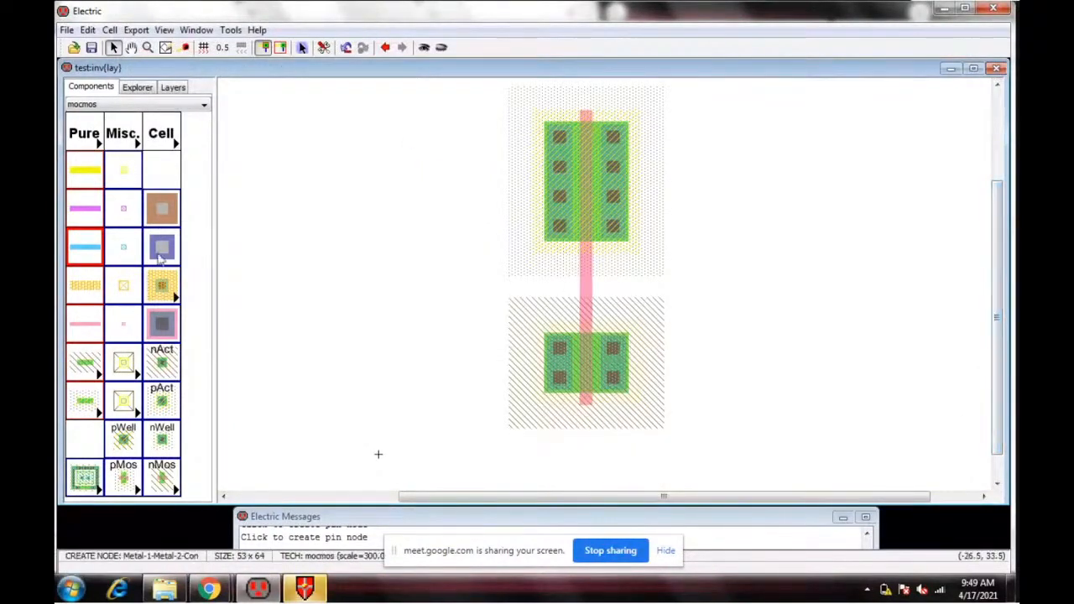
pyautogui.click(124, 252)
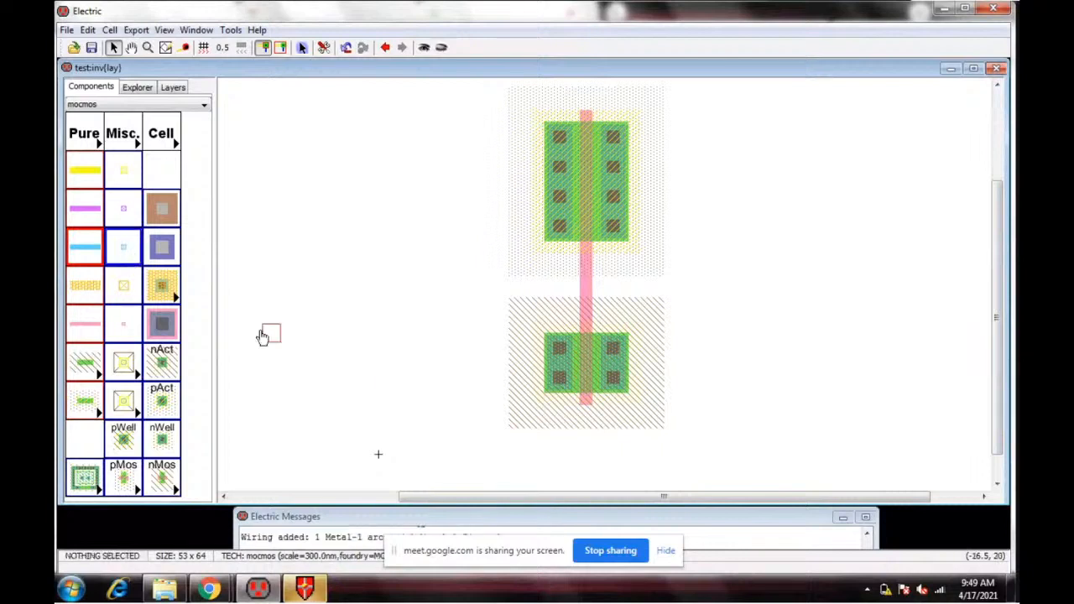
pyautogui.click(423, 464)
pyautogui.click(78, 260)
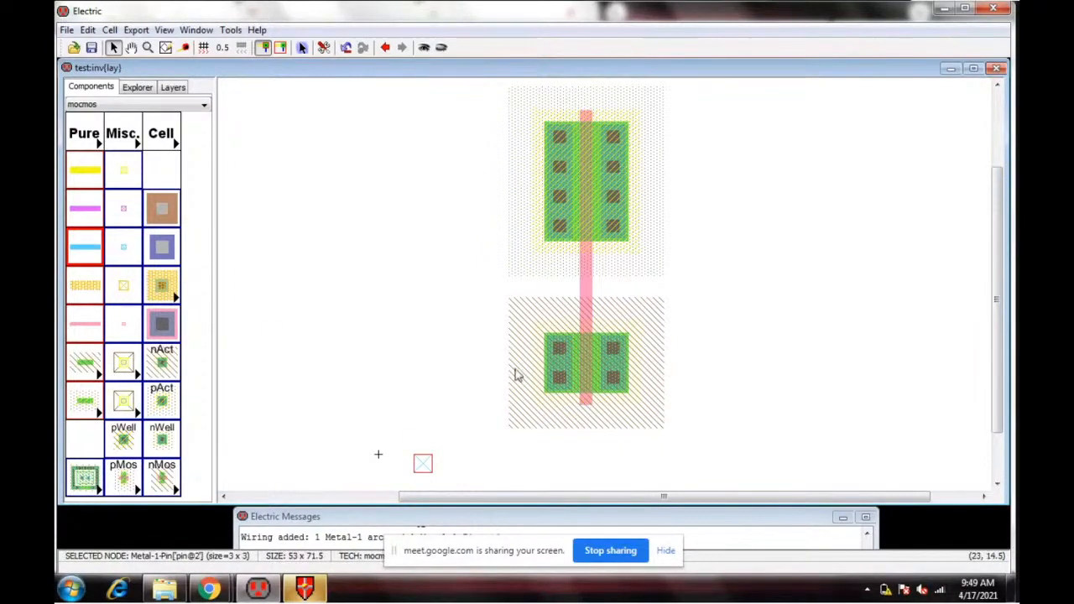
pyautogui.click(423, 469)
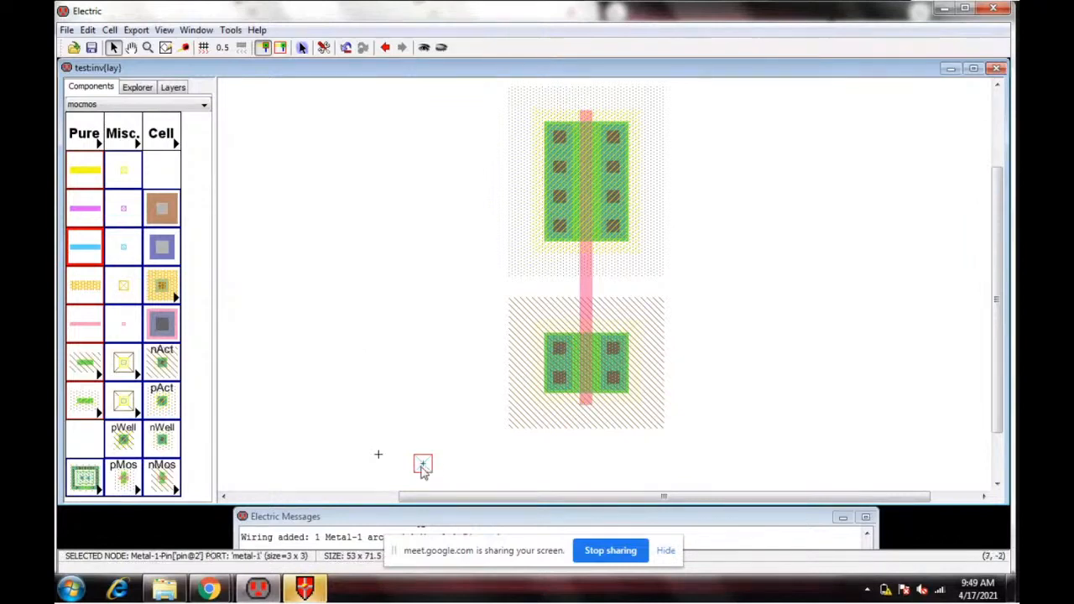
pyautogui.rightClick(715, 464)
pyautogui.click(821, 487)
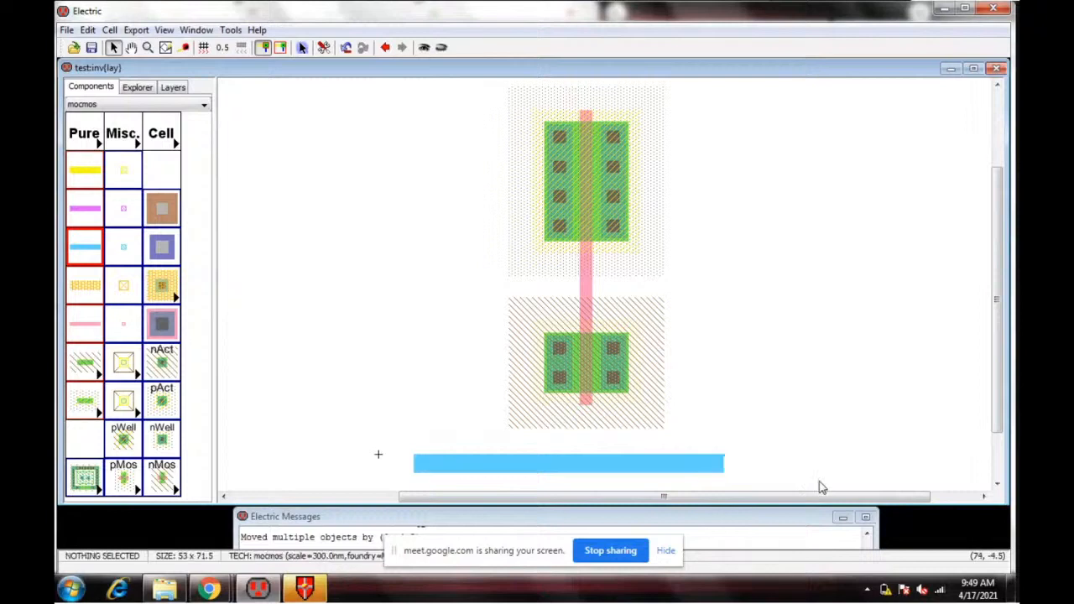
# Step: Set the width of the Metal-1 arc below the nMos transistor to 5
pyautogui.doubleClick(576, 465)
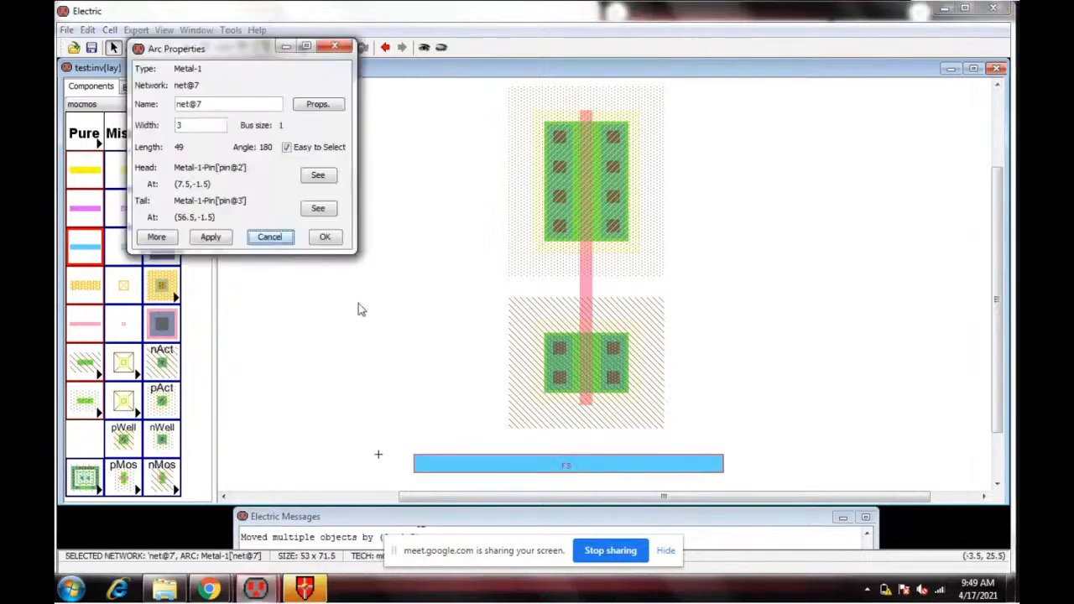
pyautogui.doubleClick(178, 125)
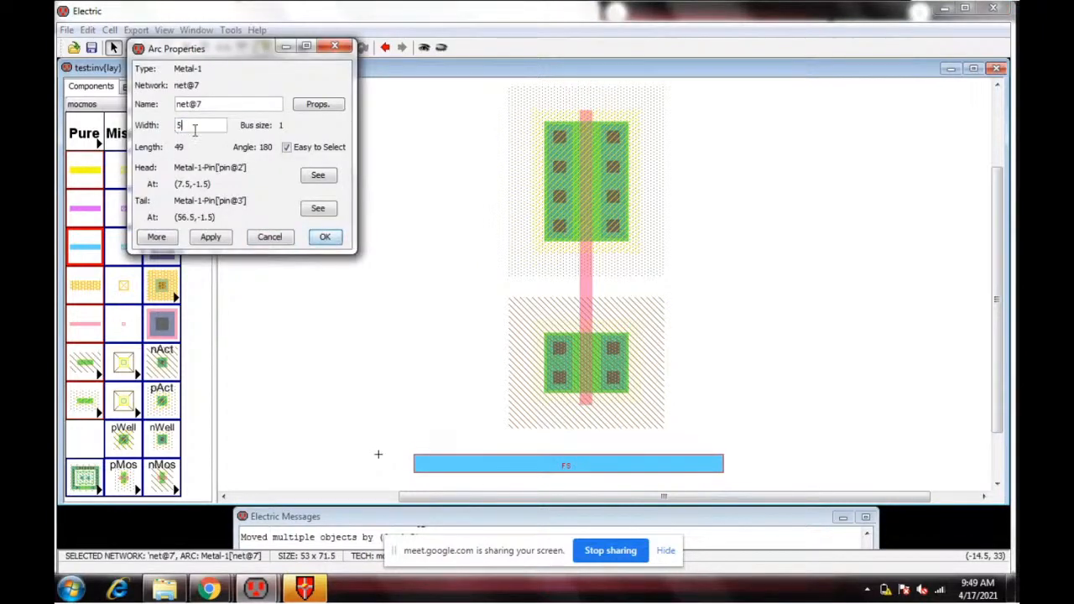
pyautogui.click(324, 236)
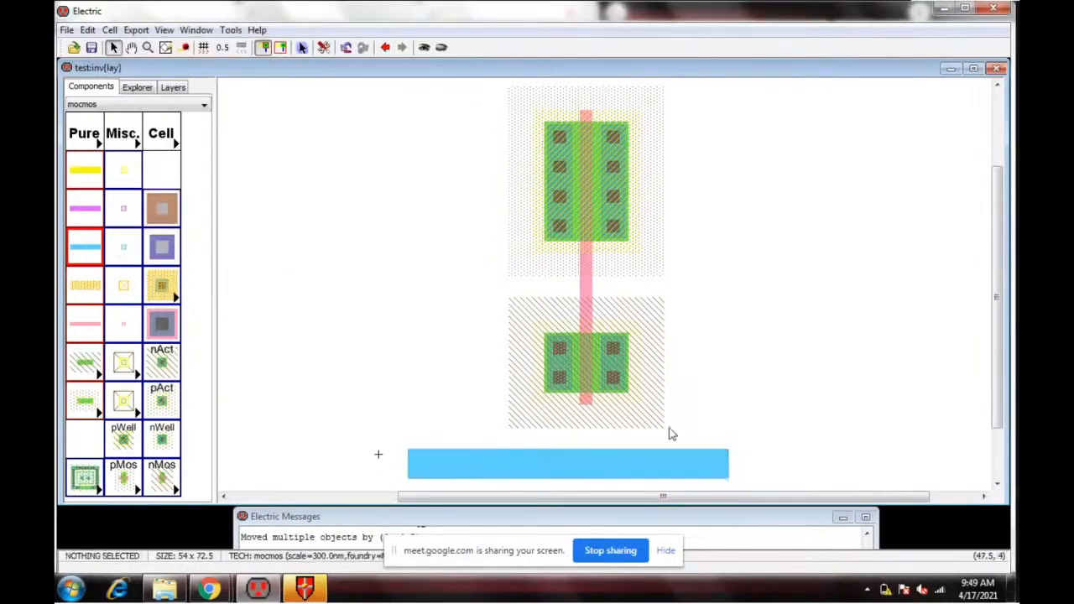
# Step: Create an export named vss on the left end pin of the lower Metal-1 arc
pyautogui.click(427, 467)
pyautogui.click(425, 460)
pyautogui.click(424, 465)
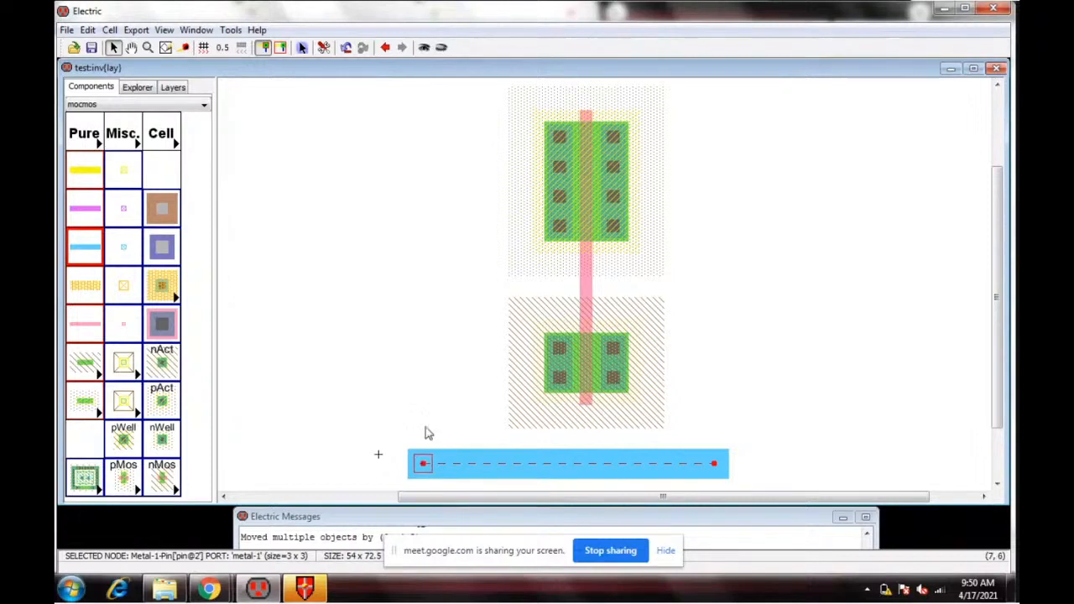
pyautogui.click(136, 30)
pyautogui.click(163, 50)
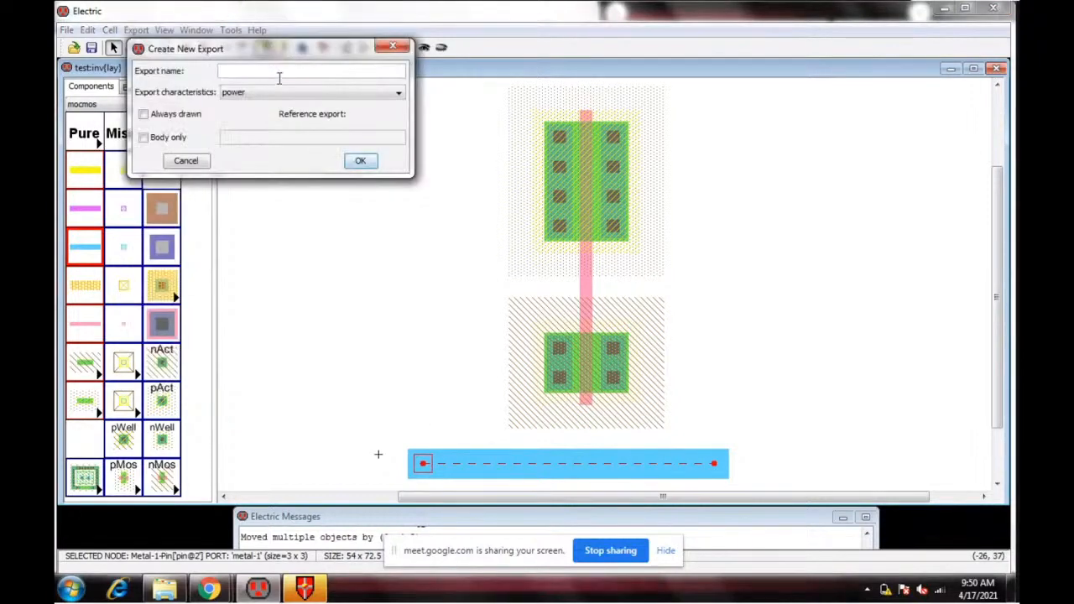
pyautogui.write('vss')
pyautogui.click(374, 165)
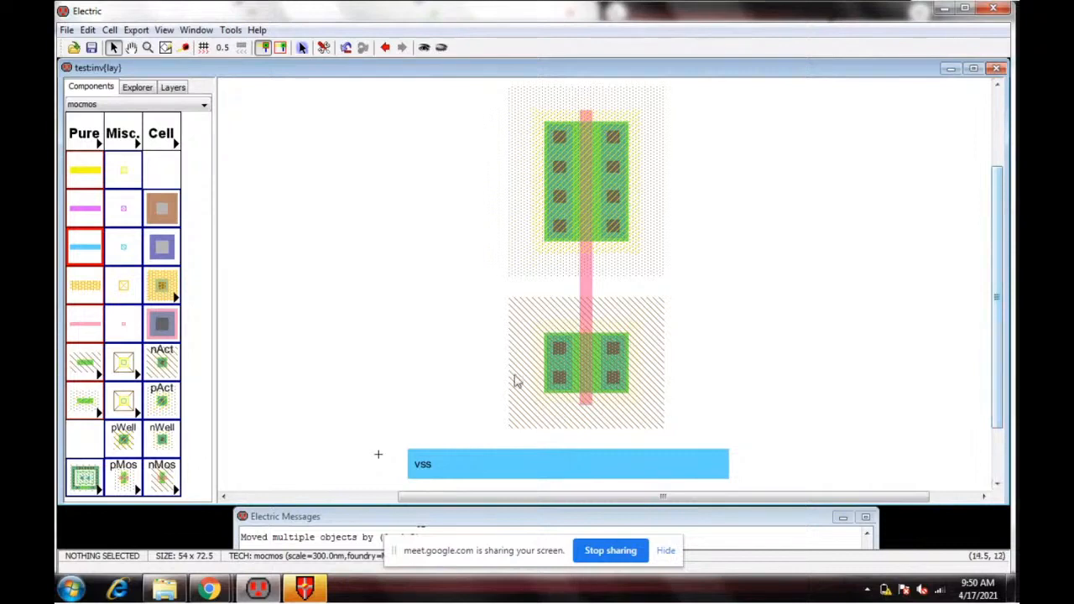
# Step: Place a Metal-1-Polysilicon-1 contact left of the polysilicon arc, level with the gap between the transistors, and select that arc
pyautogui.click(161, 330)
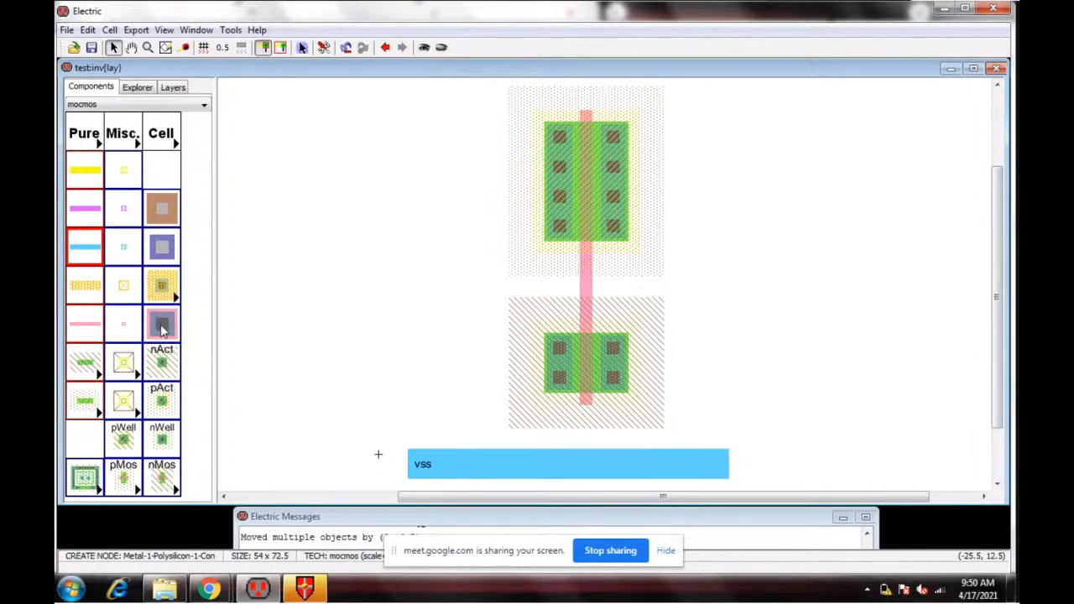
pyautogui.click(162, 330)
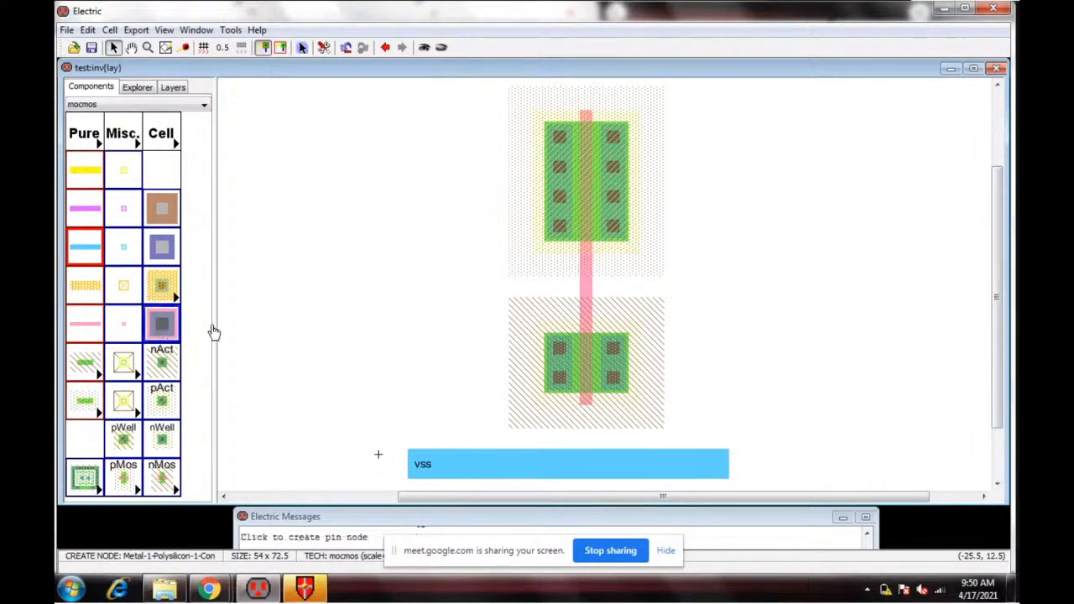
pyautogui.click(433, 291)
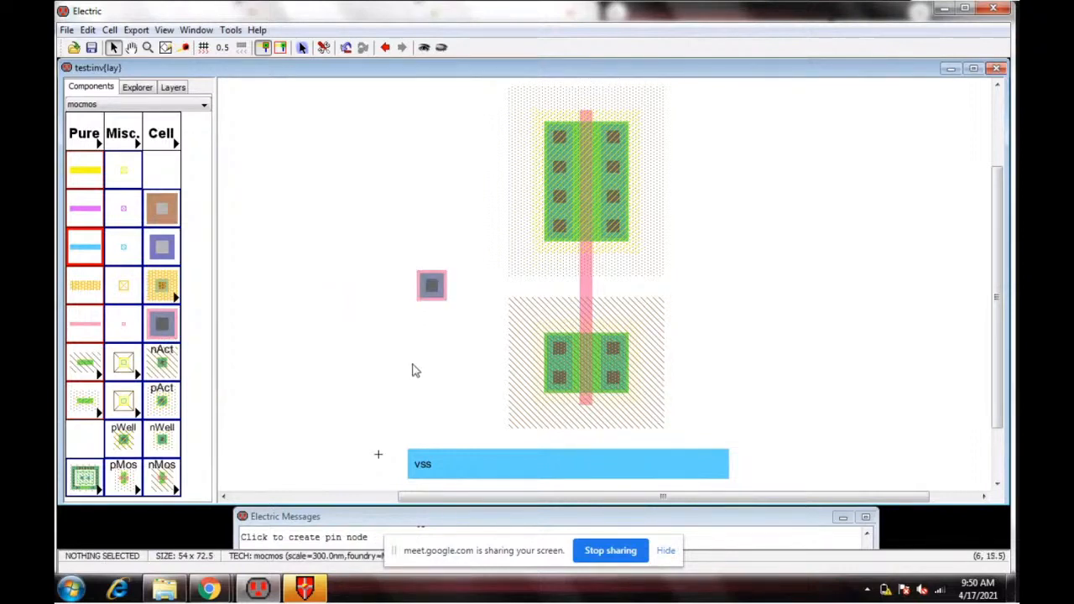
pyautogui.click(586, 291)
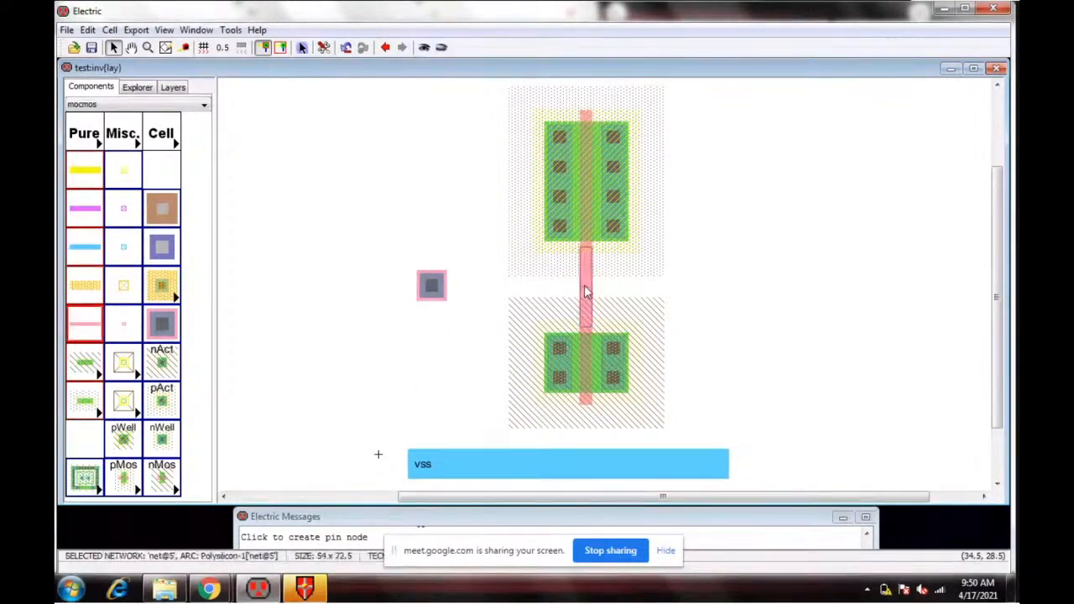
# Step: Connect the Metal-1-Polysilicon-1 contact to the shared gate arc with a horizontal Polysilicon-1 arc
pyautogui.rightClick(443, 288)
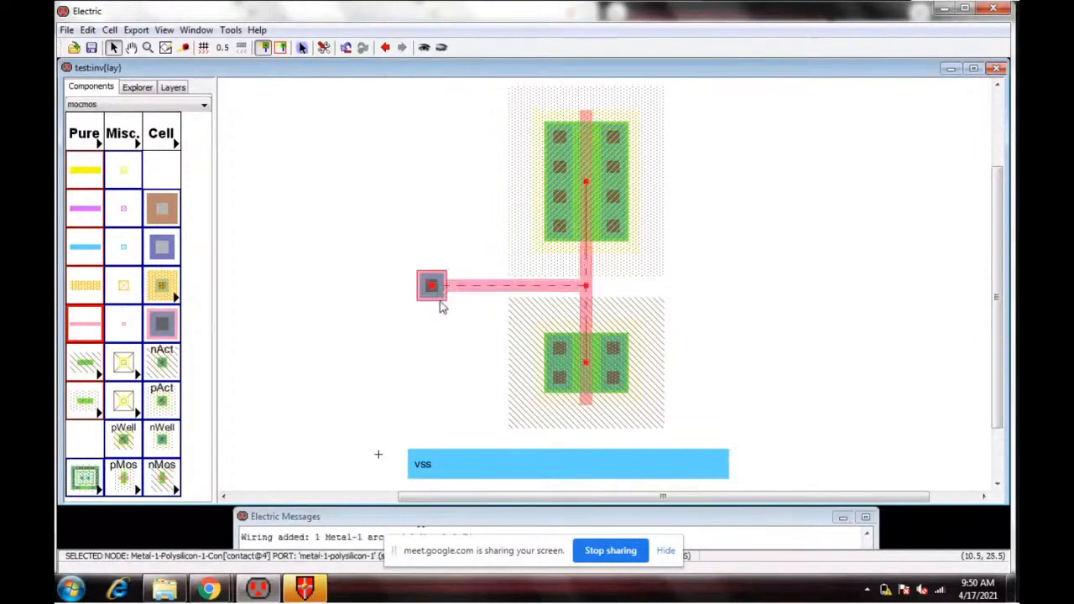
pyautogui.click(440, 348)
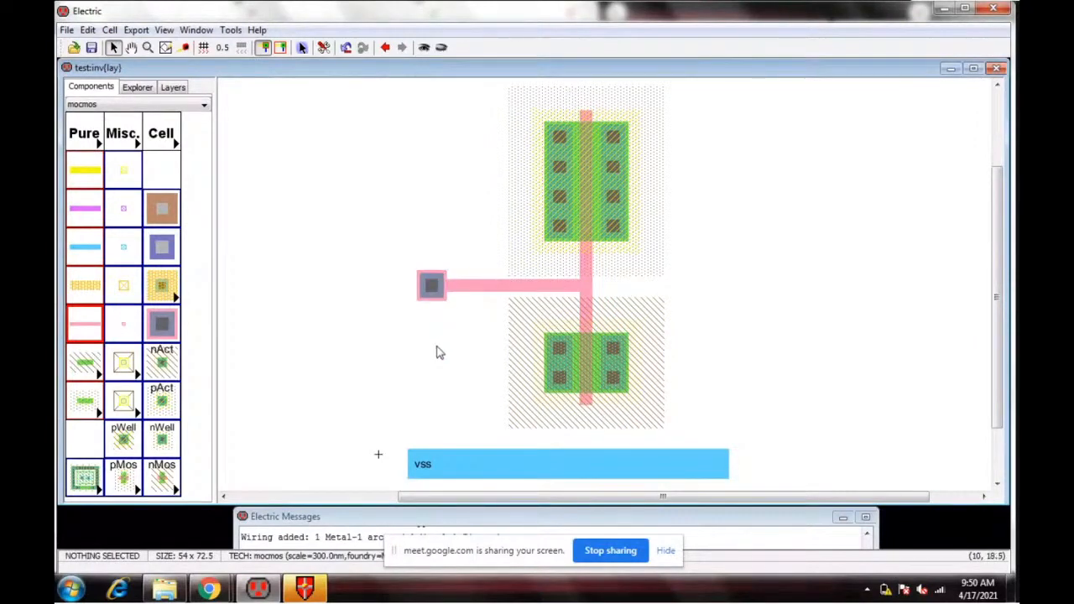
pyautogui.click(433, 296)
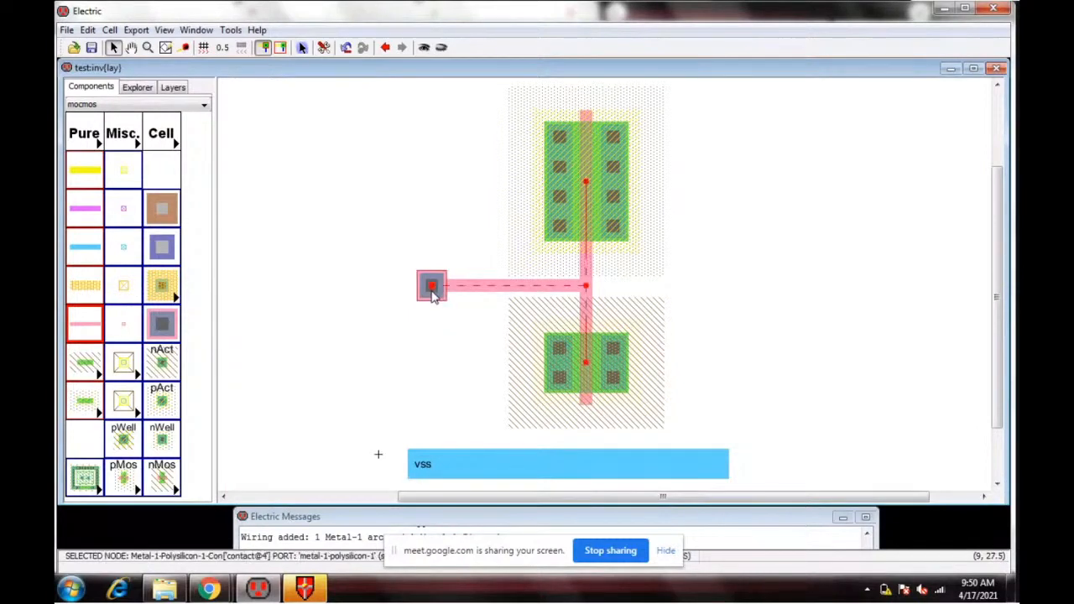
pyautogui.rightClick(433, 349)
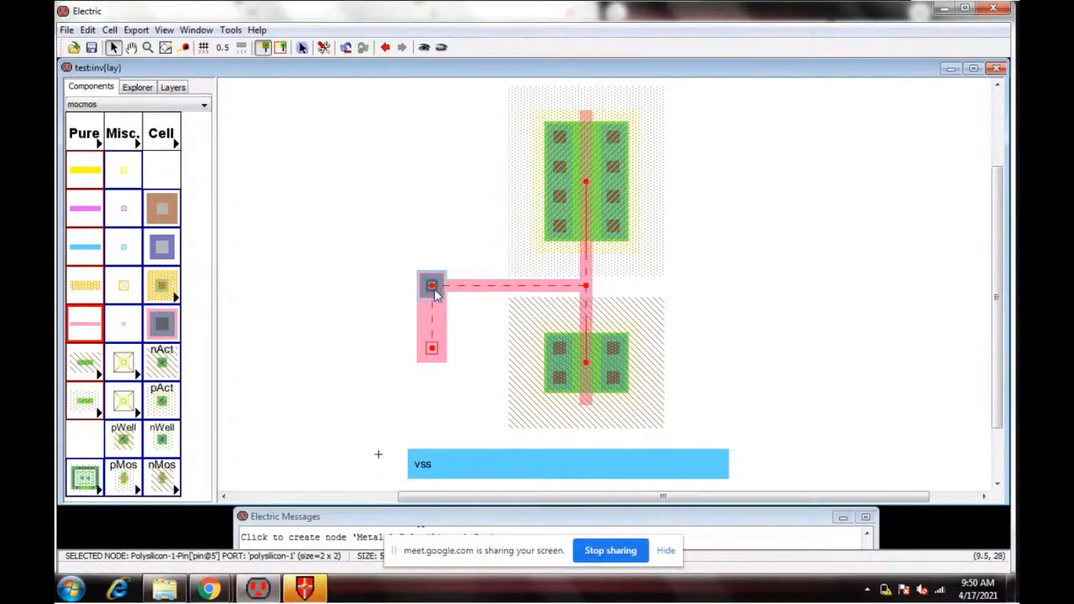
pyautogui.hotkey('ctrl', 'z')
pyautogui.click(438, 387)
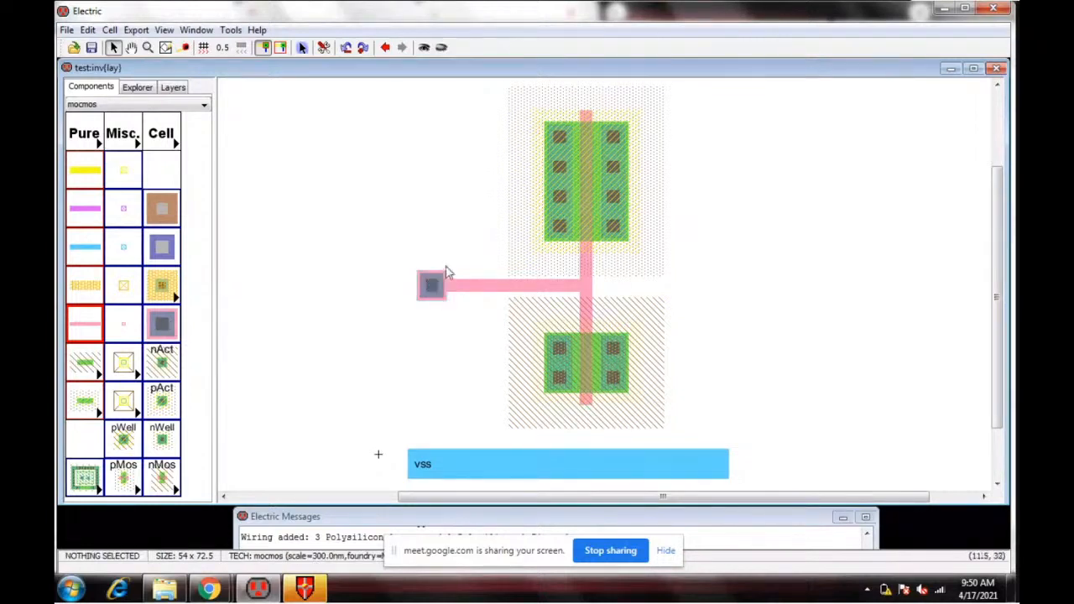
# Step: Create an export named vin with the input characteristic on the Metal-1-Polysilicon-1 contact
pyautogui.click(432, 289)
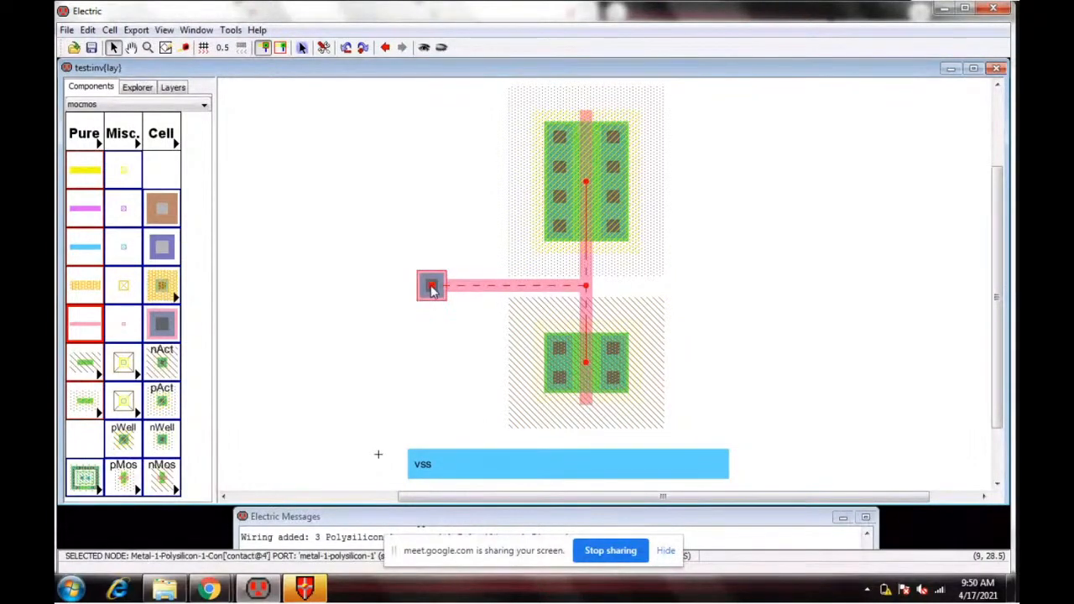
pyautogui.click(137, 31)
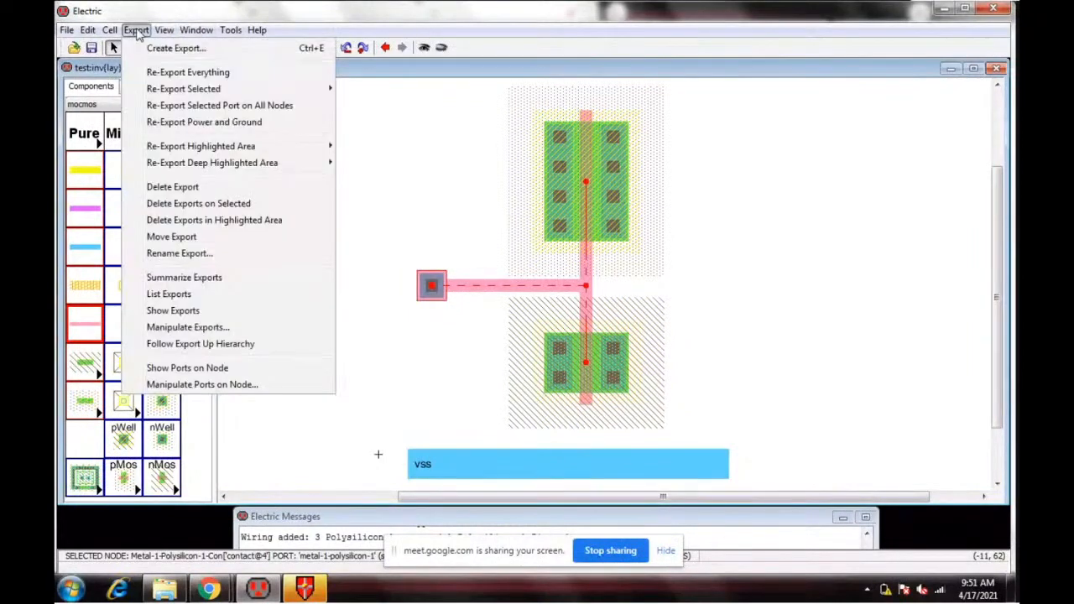
pyautogui.click(160, 48)
pyautogui.click(270, 92)
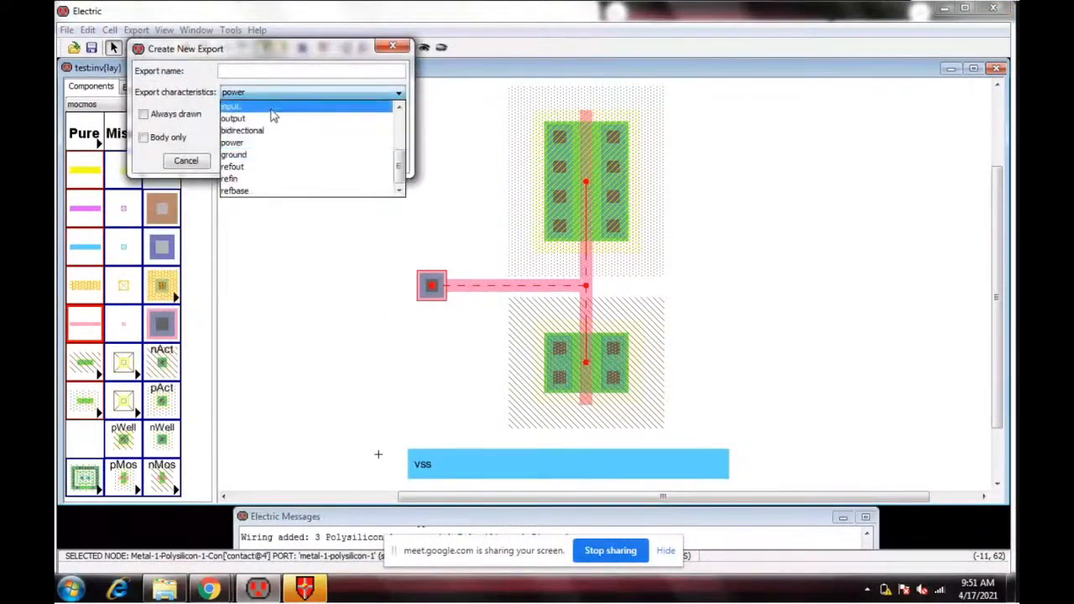
pyautogui.click(273, 108)
pyautogui.click(274, 73)
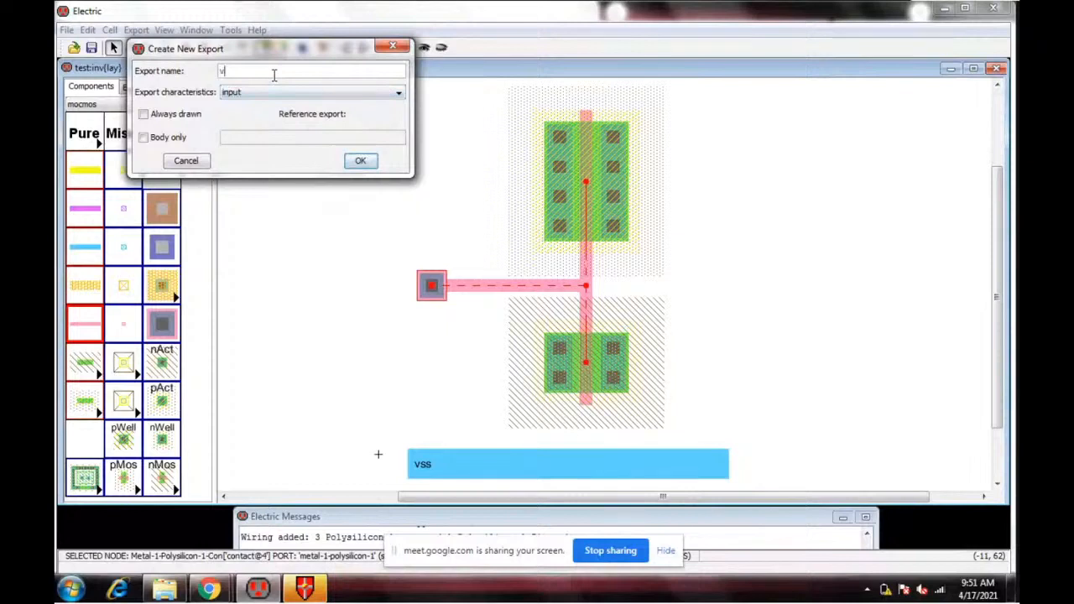
pyautogui.click(360, 161)
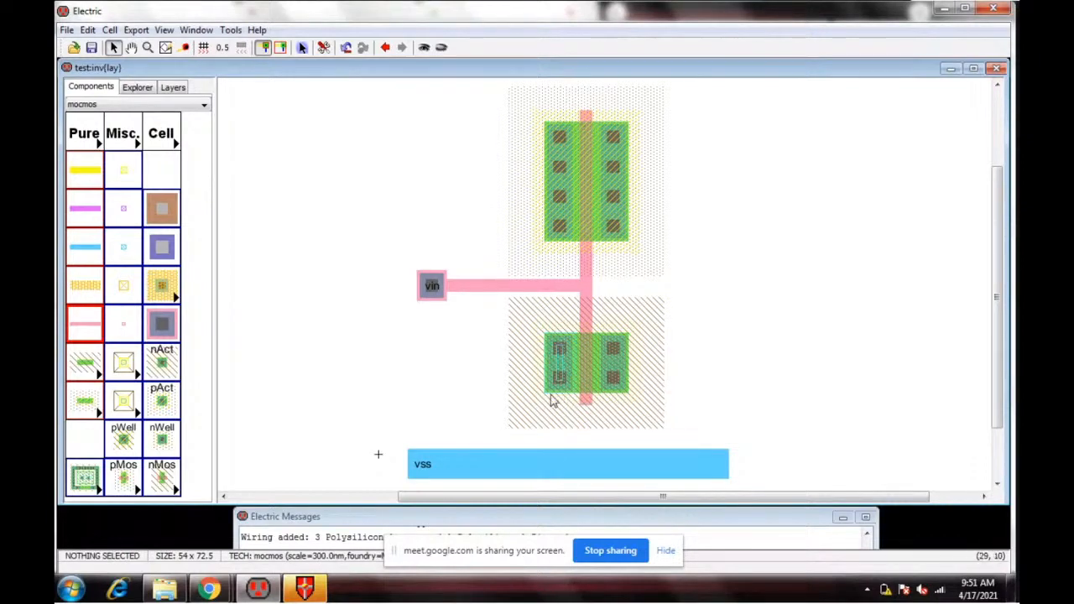
# Step: Connect the right-hand active contacts of the pMos and nMos transistors with a vertical Metal-1 arc
pyautogui.click(85, 248)
pyautogui.click(614, 233)
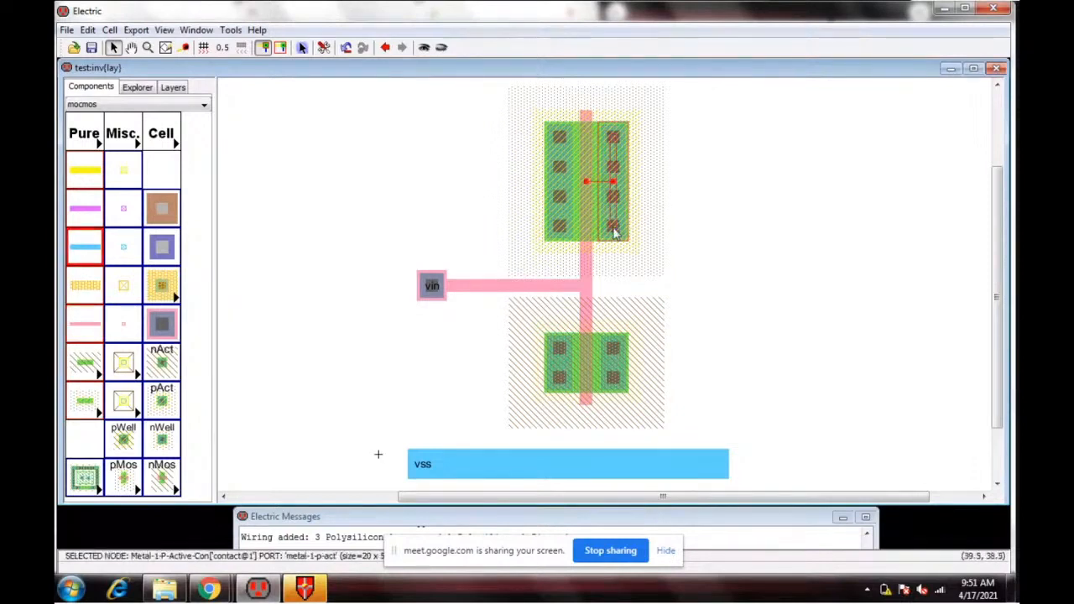
pyautogui.rightClick(612, 351)
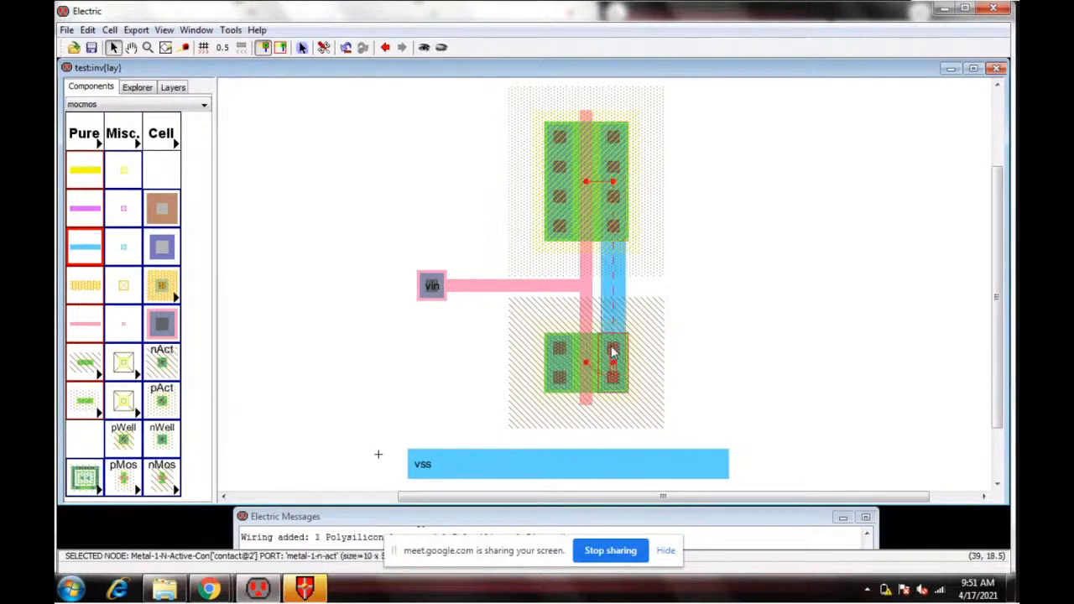
# Step: Draw a horizontal Metal-1 branch rightward from the arc between the transistors, ending at about X 53, Y 29.5
pyautogui.click(616, 289)
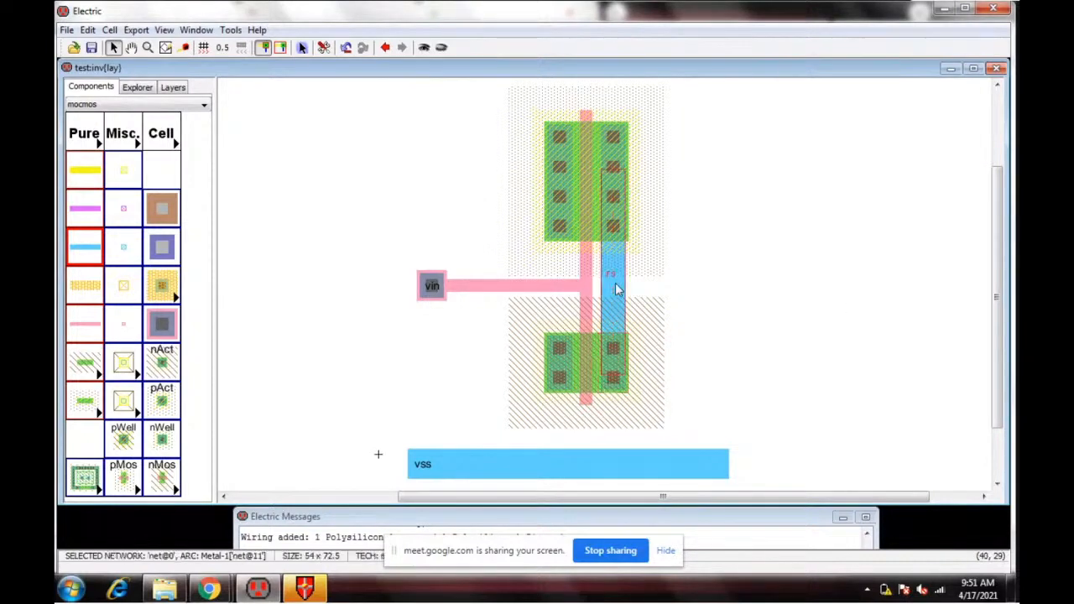
pyautogui.rightClick(693, 281)
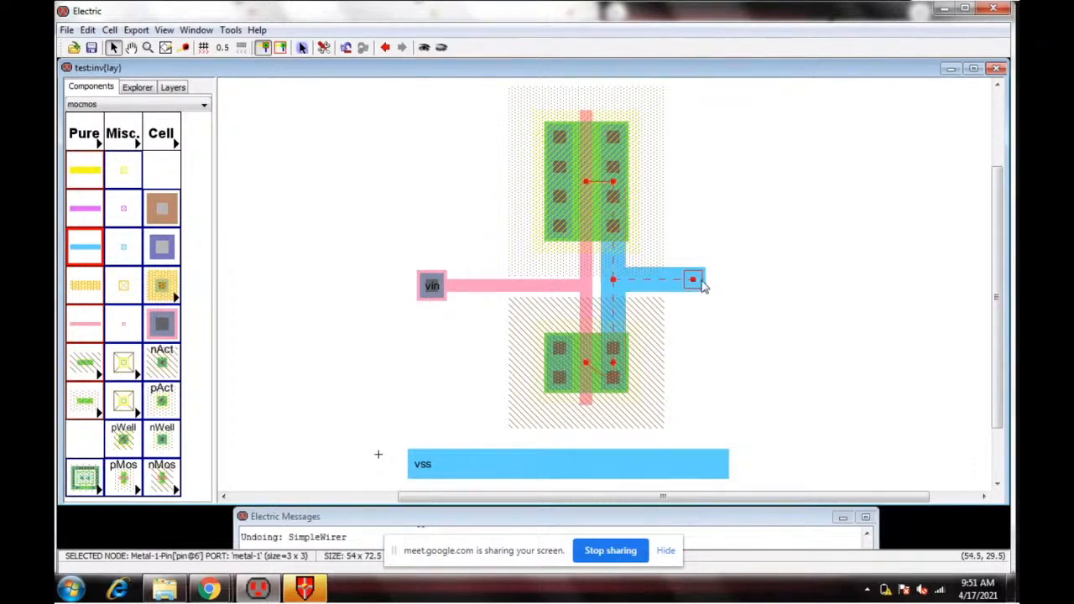
pyautogui.click(696, 293)
# Step: Create an export named vout with the output characteristic on the end pin of the Metal-1 branch
pyautogui.click(693, 283)
pyautogui.click(136, 29)
pyautogui.click(155, 47)
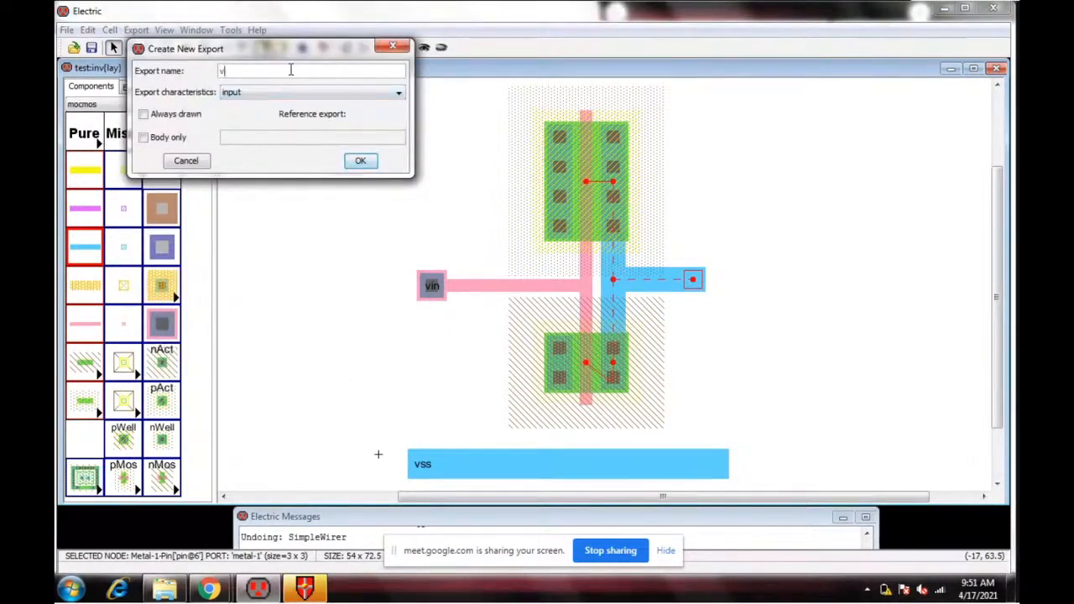
pyautogui.write('vout')
pyautogui.click(281, 92)
pyautogui.click(286, 111)
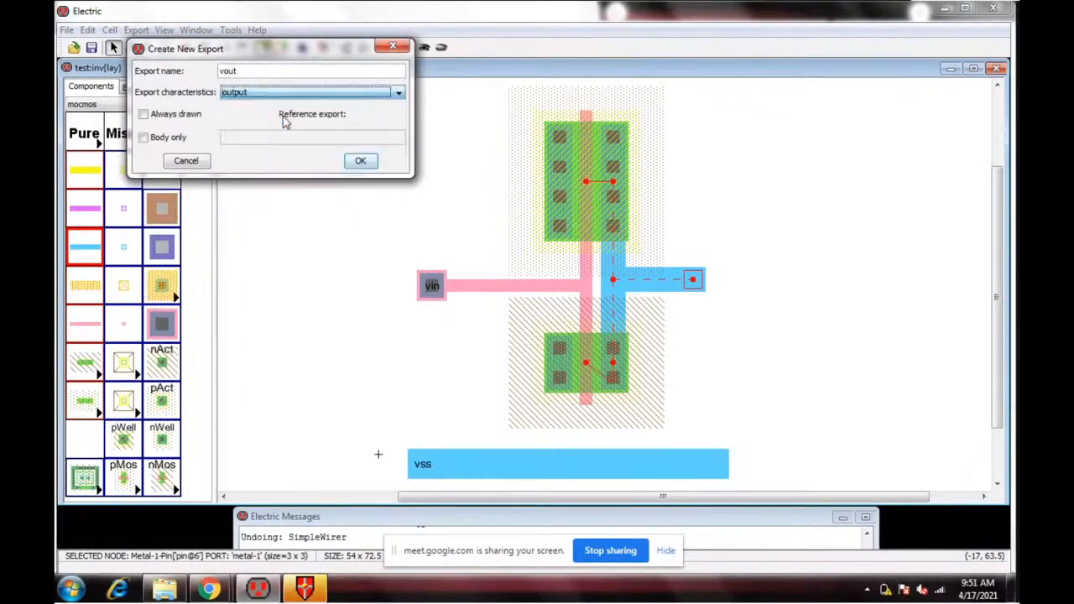
pyautogui.click(361, 161)
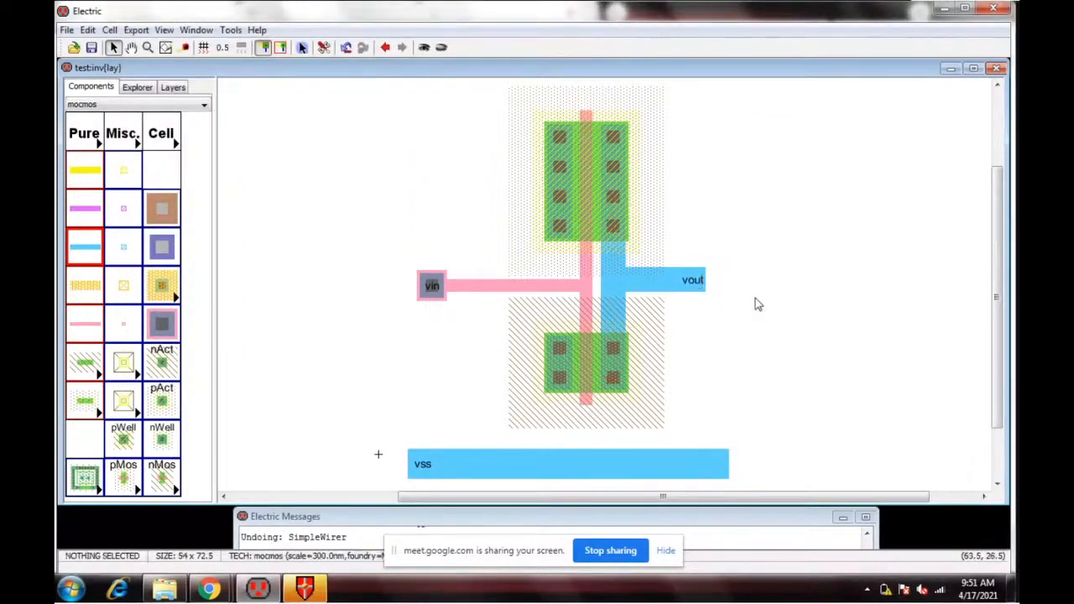
pyautogui.doubleClick(693, 281)
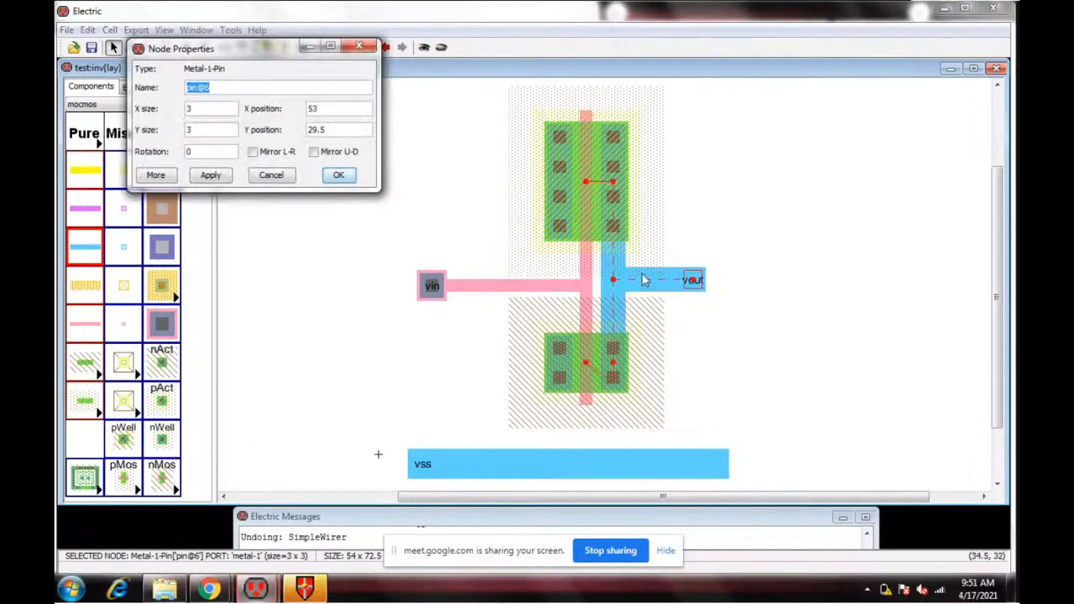
pyautogui.click(281, 178)
pyautogui.click(823, 293)
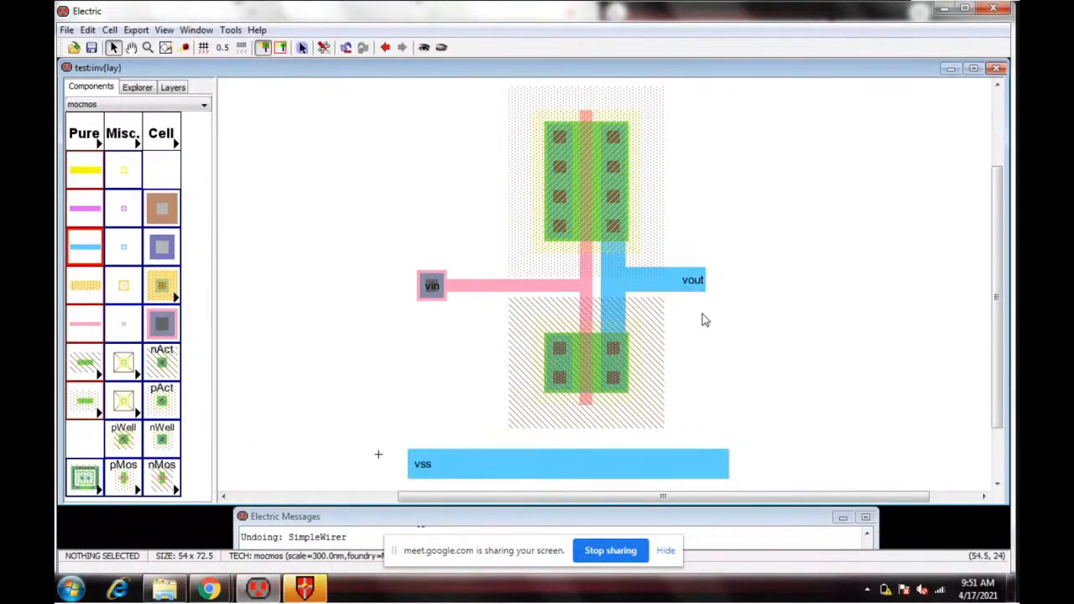
# Step: Set the vout export's text size to 5 units and move the label rightward to the end of its arc
pyautogui.click(700, 287)
pyautogui.click(700, 286)
pyautogui.click(701, 286)
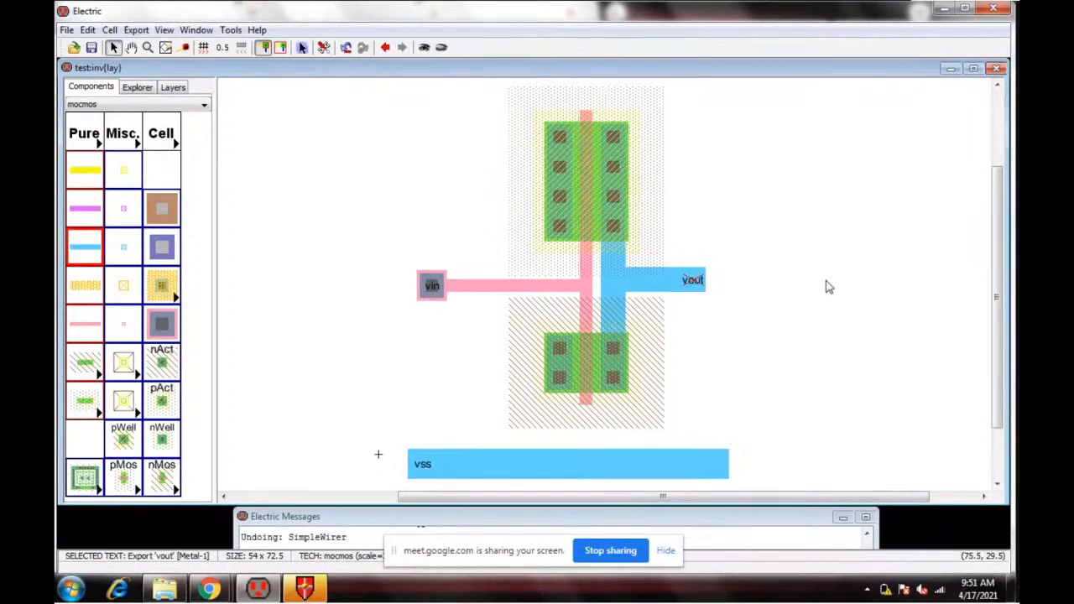
pyautogui.hotkey('ctrl', 'i')
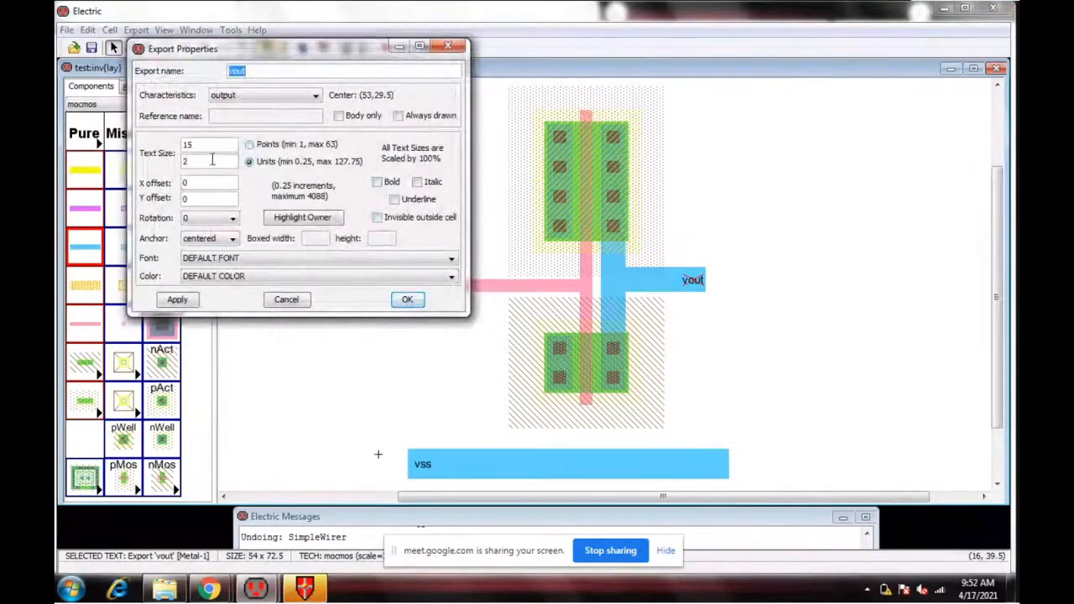
pyautogui.moveTo(213, 159); pyautogui.dragTo(171, 161)
pyautogui.write('5')
pyautogui.click(407, 300)
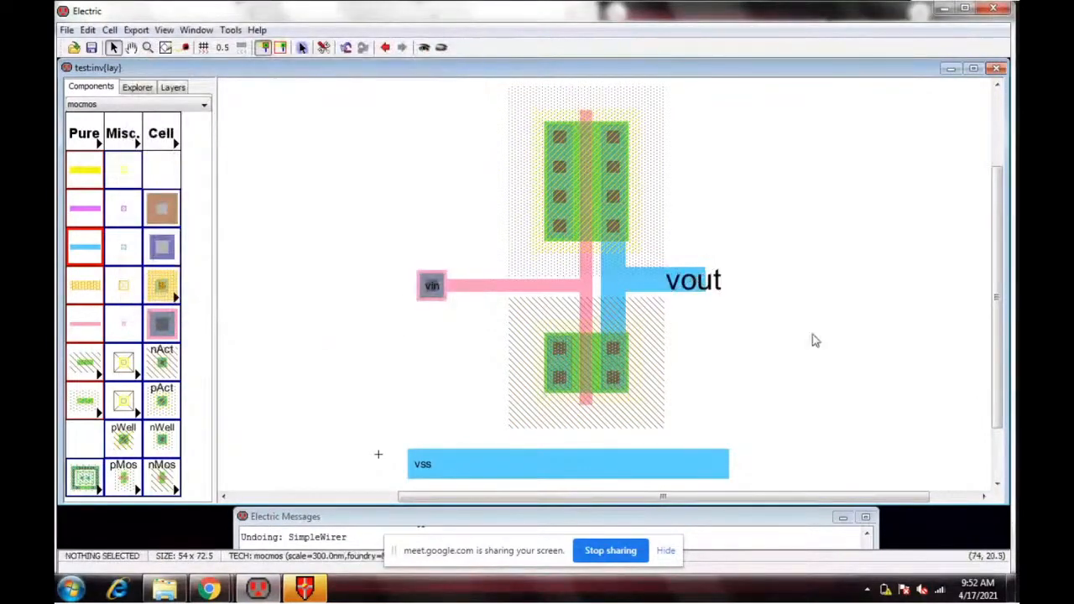
pyautogui.moveTo(721, 284); pyautogui.dragTo(762, 292)
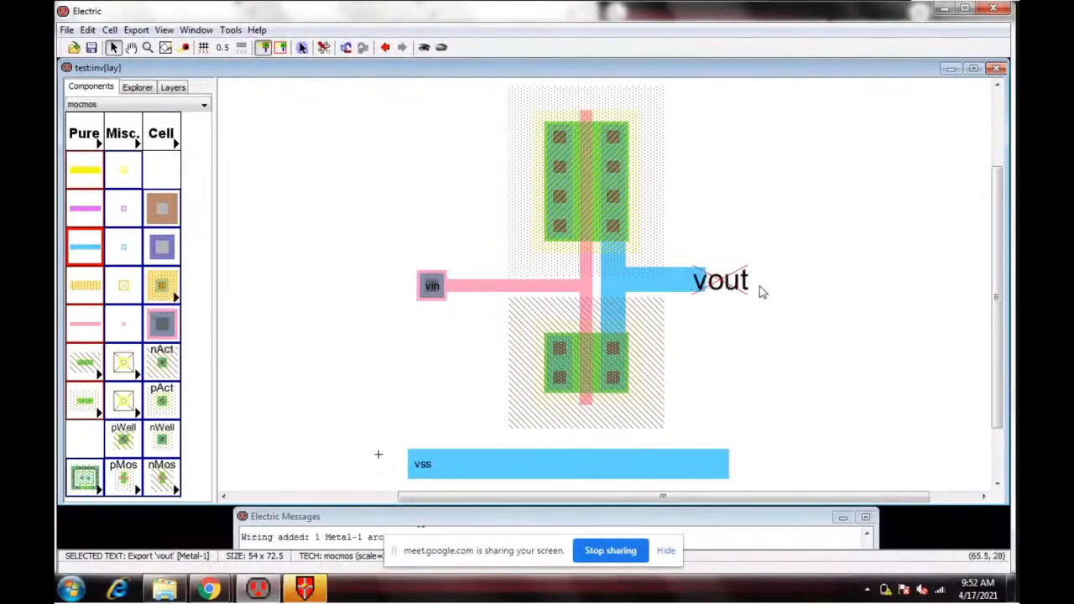
pyautogui.click(764, 294)
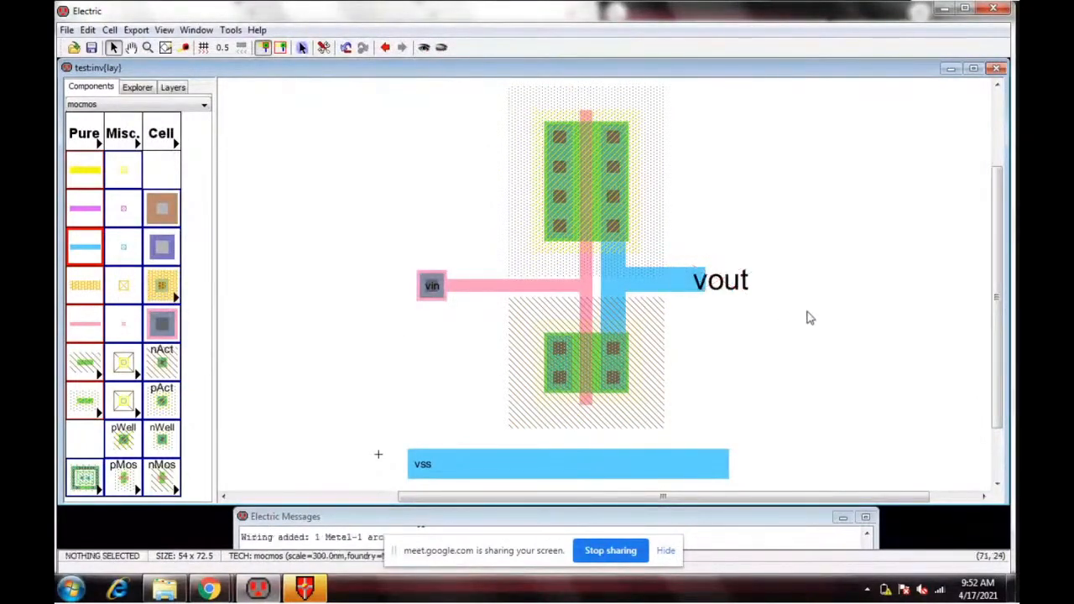
# Step: Set the text size of the vss export label to 5 units
pyautogui.click(433, 288)
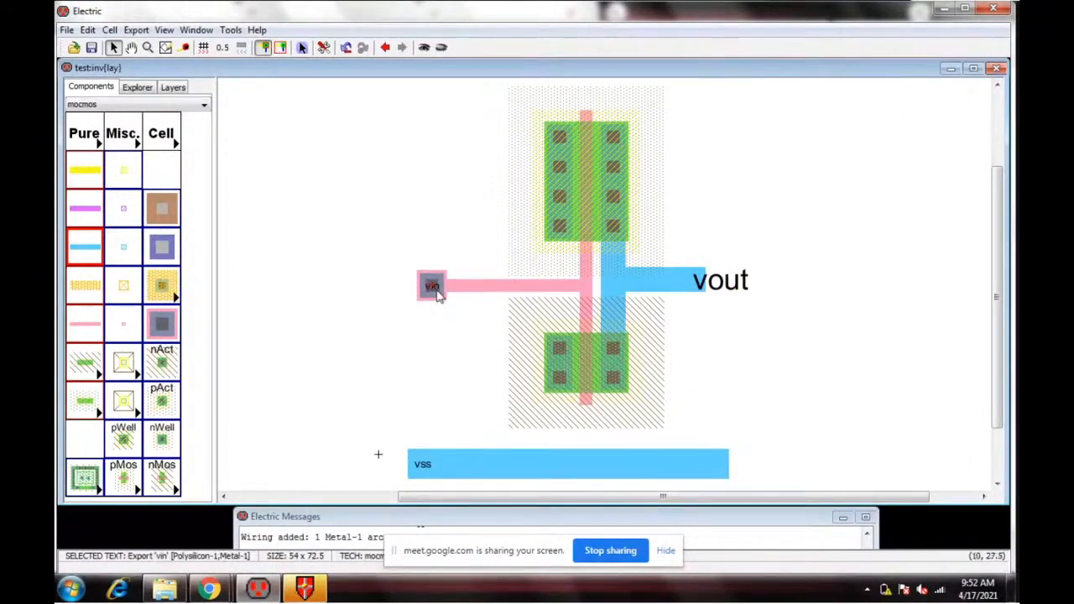
pyautogui.click(424, 467)
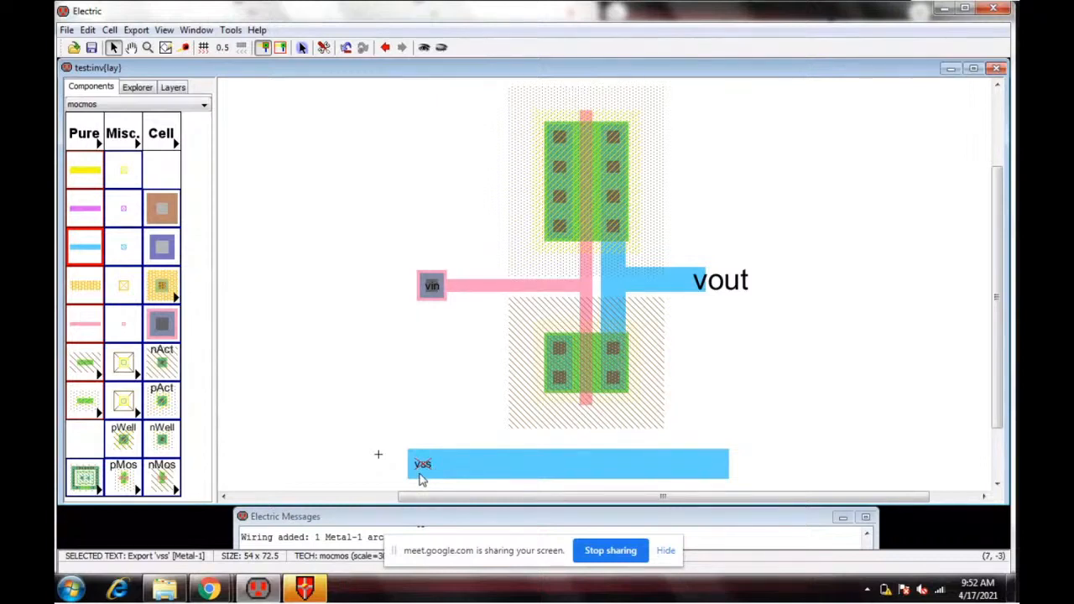
pyautogui.doubleClick(421, 474)
pyautogui.click(202, 162)
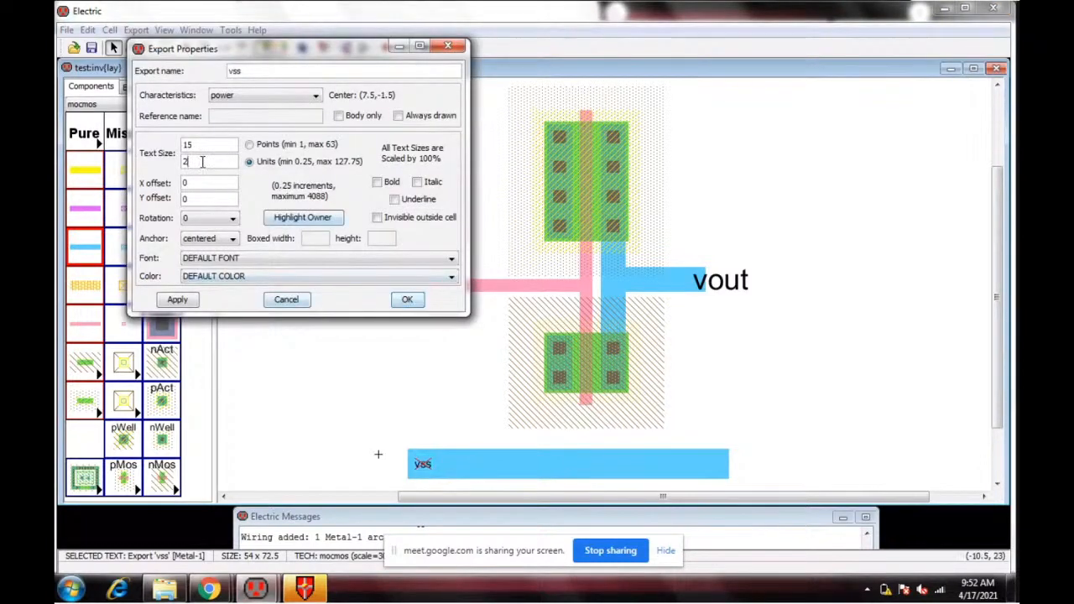
pyautogui.press('BackSpace')
pyautogui.write('5')
pyautogui.click(407, 299)
# Step: Set the text size of the vin export label to 5 units
pyautogui.click(432, 286)
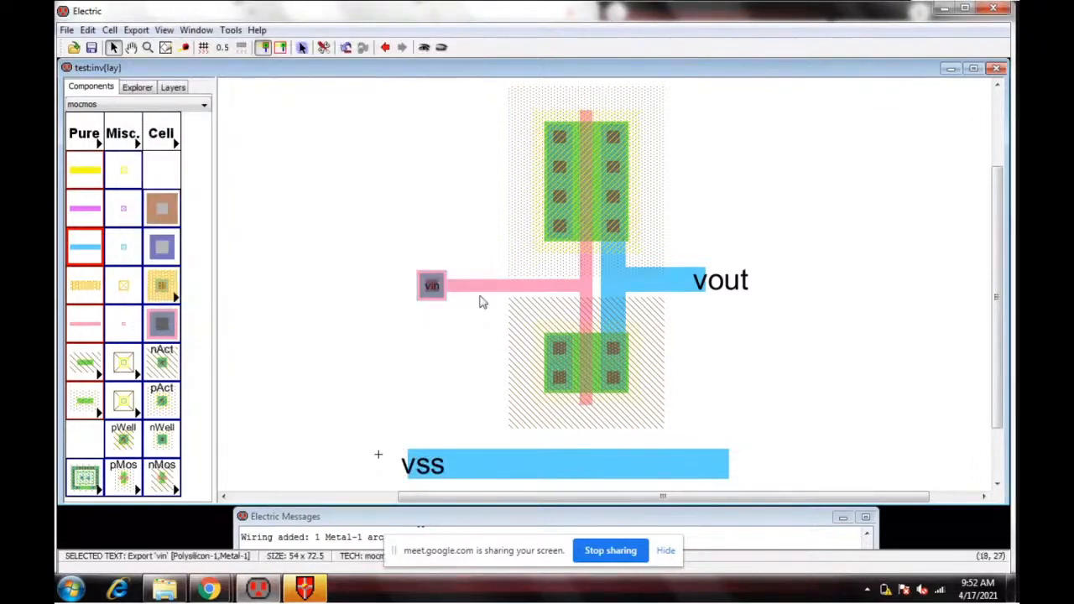
pyautogui.hotkey('ctrl', 'i')
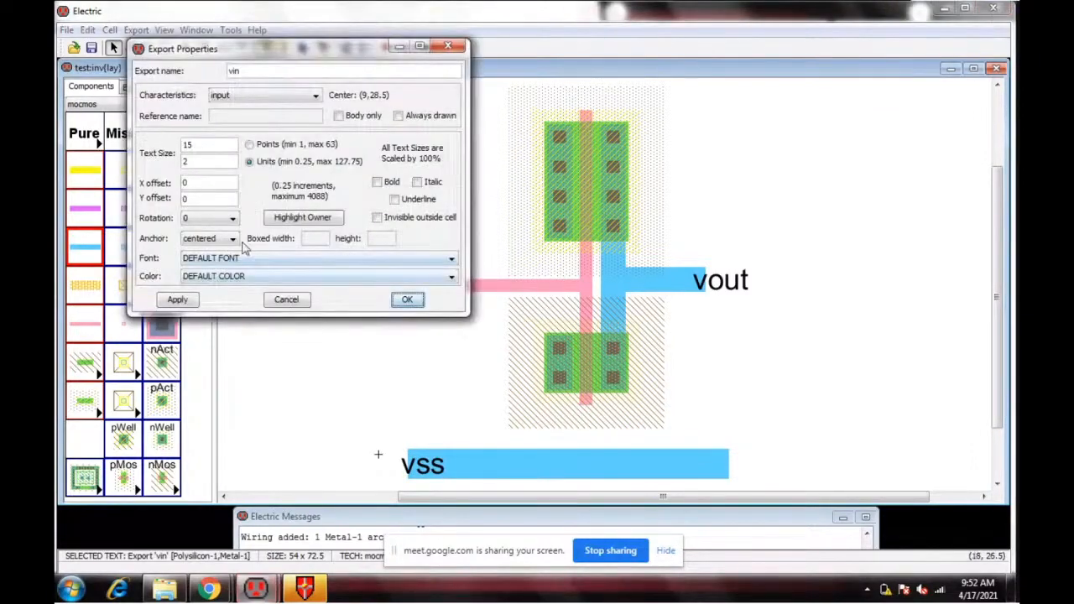
pyautogui.moveTo(193, 162); pyautogui.dragTo(172, 164)
pyautogui.write('5')
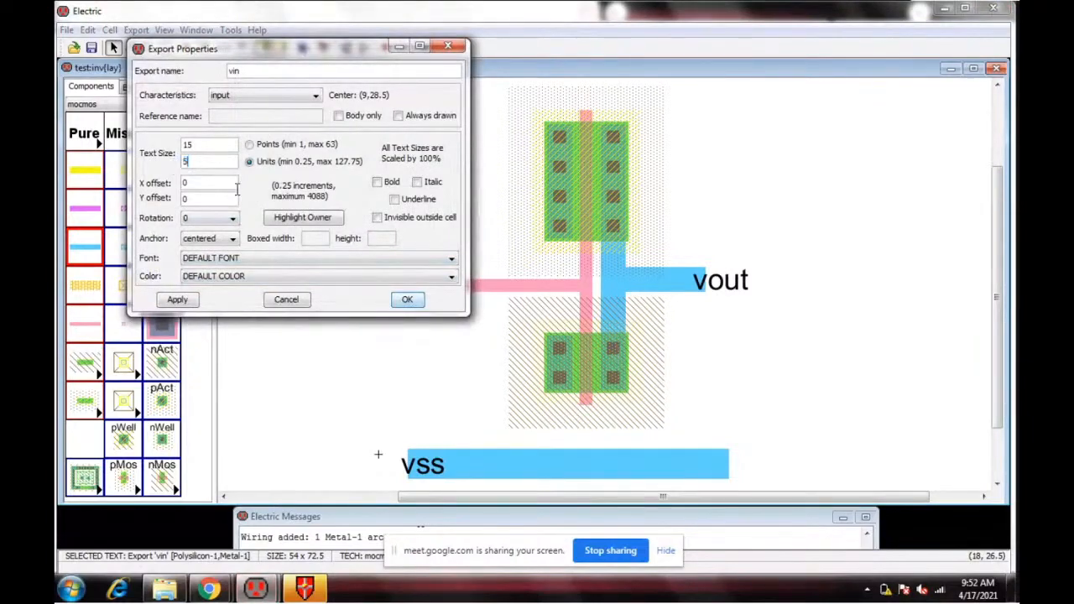
pyautogui.click(401, 300)
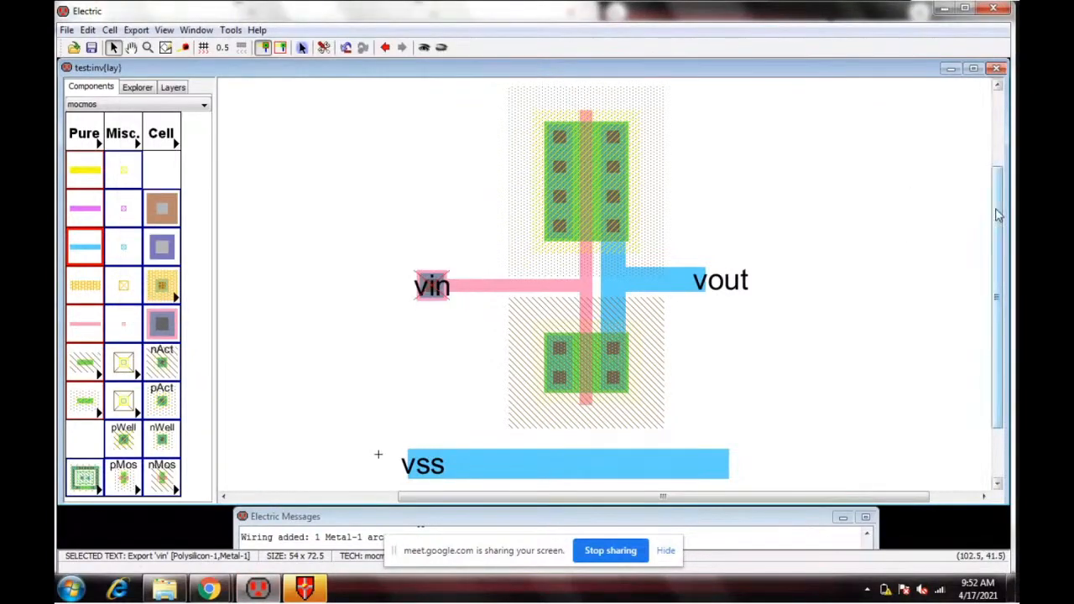
# Step: Enlarge the vdd export label on the upper Metal-1 rail to the same 5-unit text size as the other exports
pyautogui.moveTo(998, 215); pyautogui.dragTo(999, 140)
pyautogui.click(424, 181)
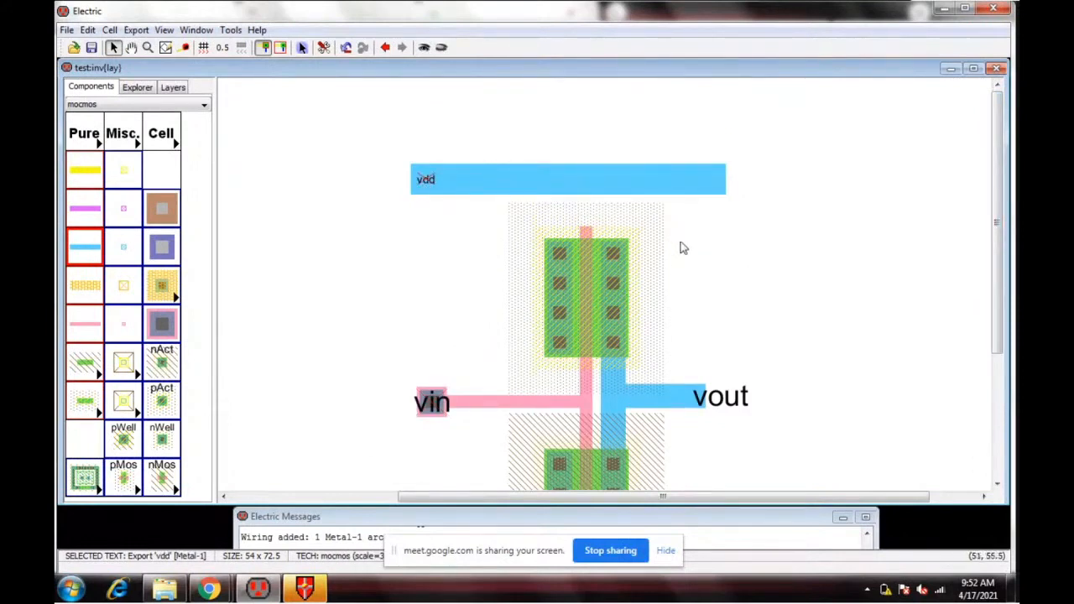
pyautogui.hotkey('ctrl', 'i')
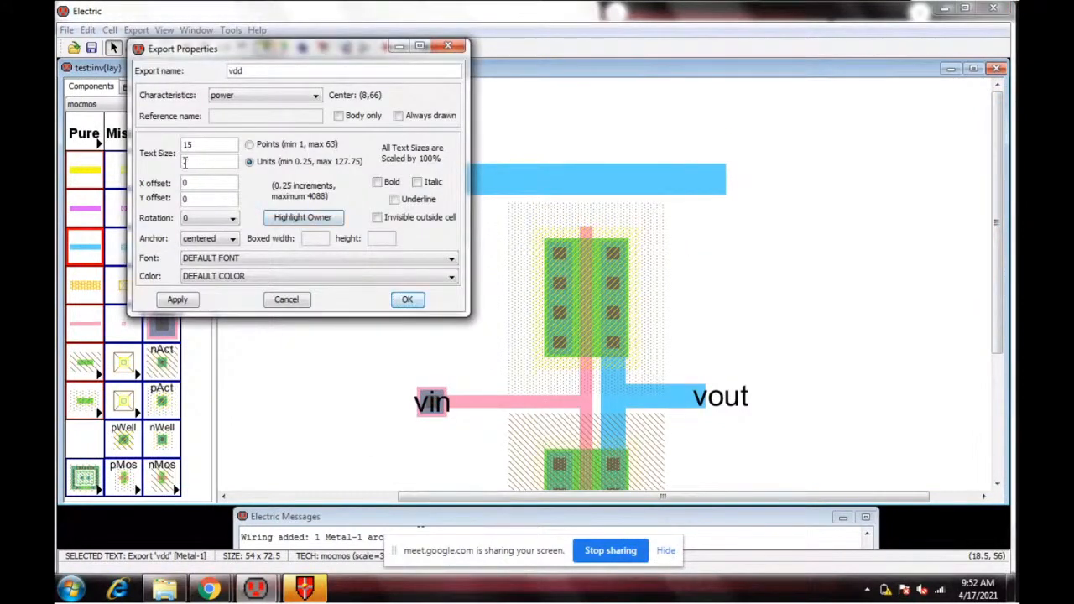
pyautogui.click(407, 300)
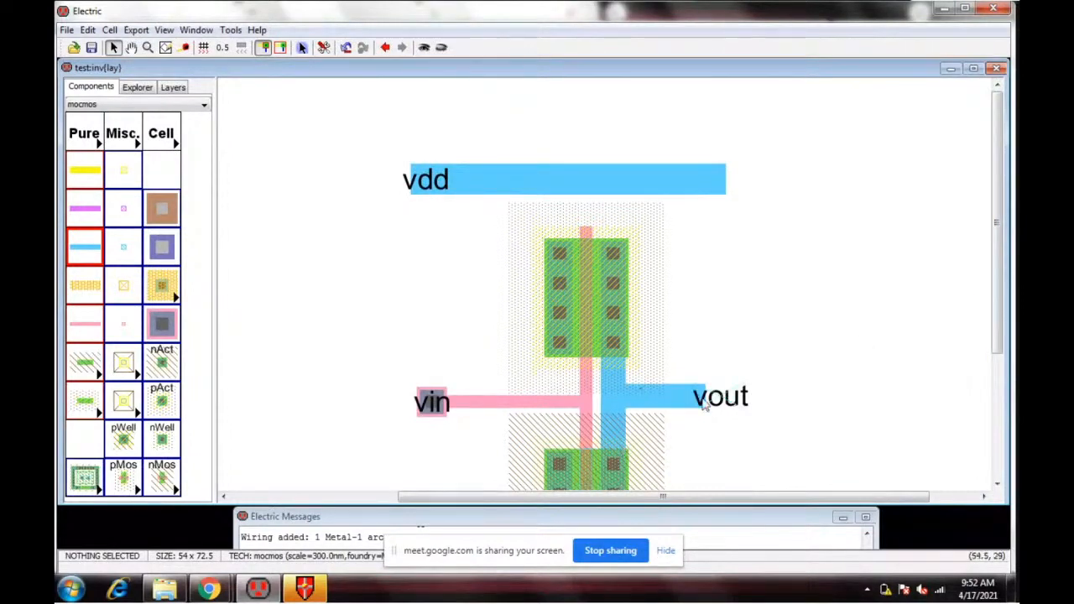
# Step: Wire the pMos transistor's left active contact straight up to the vdd rail with a Metal-1 arc
pyautogui.click(560, 283)
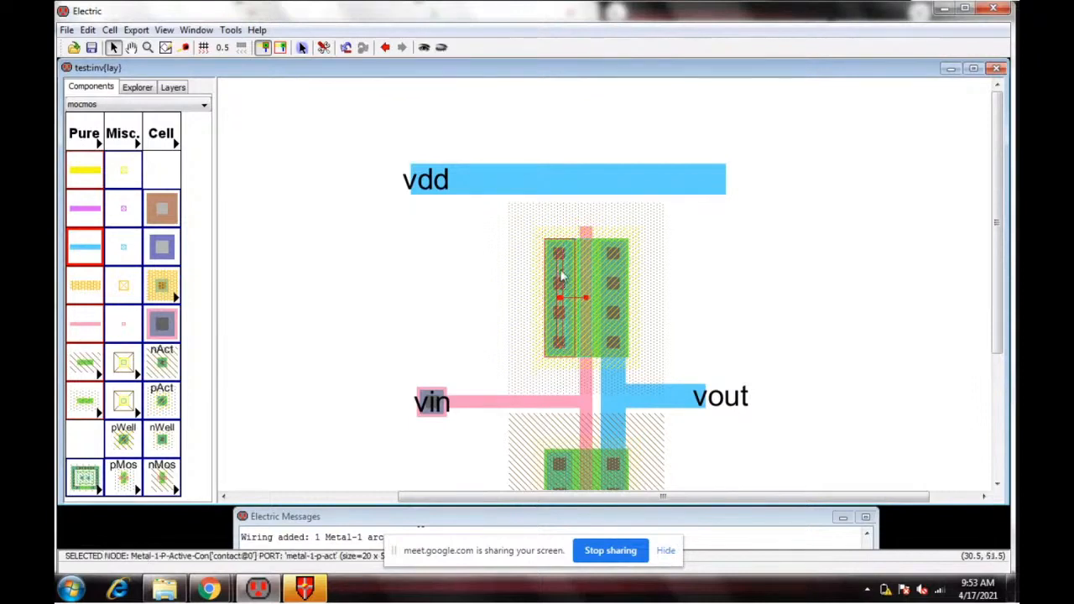
pyautogui.rightClick(563, 186)
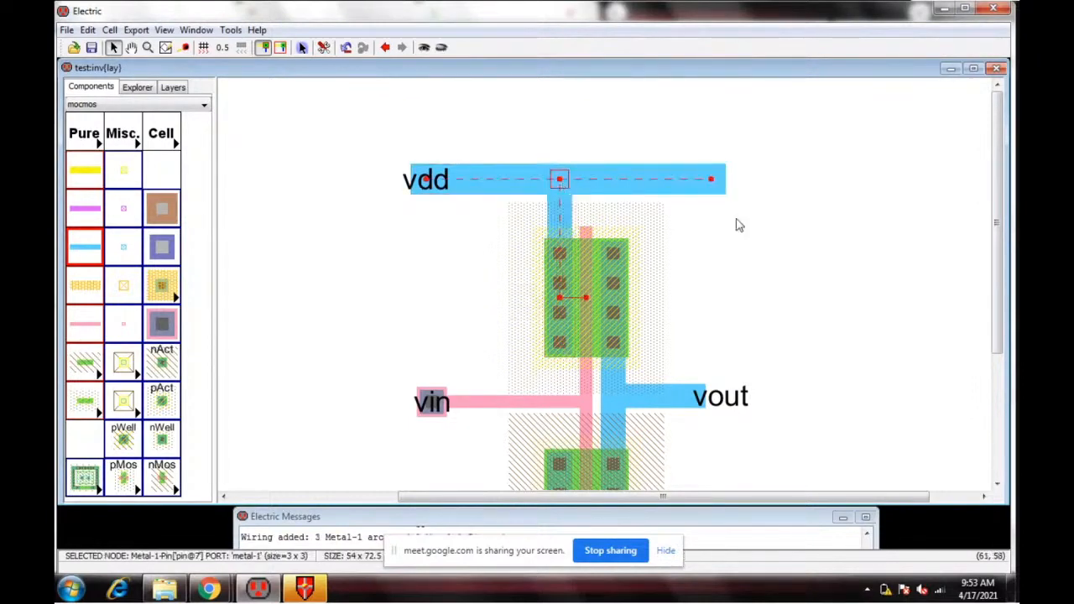
pyautogui.click(814, 290)
# Step: Wire the nMos transistor's left active contact straight down to the vss rail with a Metal-1 arc
pyautogui.scroll(-3, 644, 352)
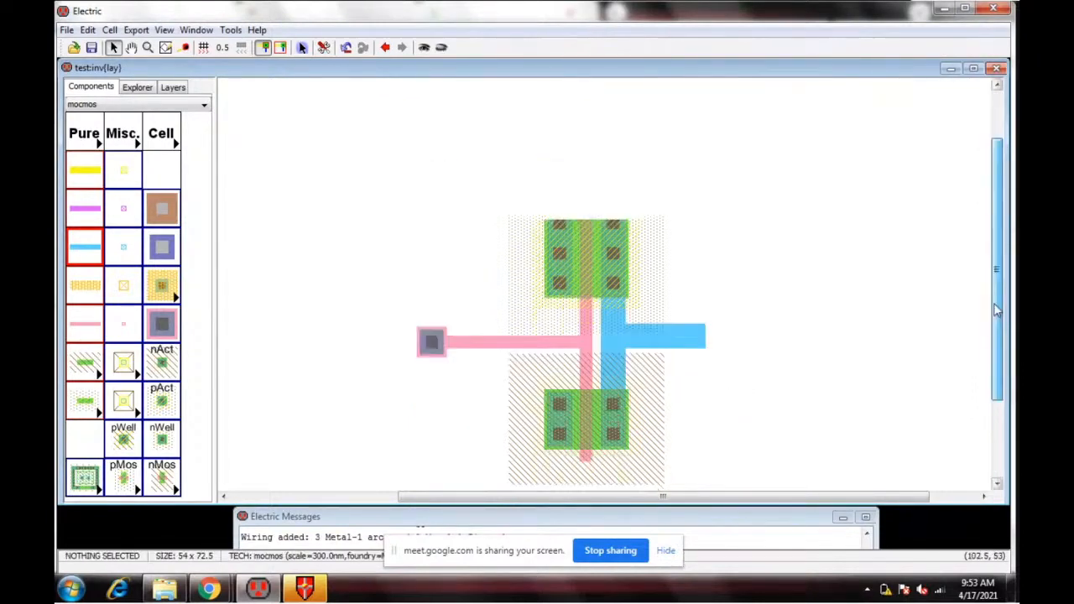
pyautogui.click(561, 373)
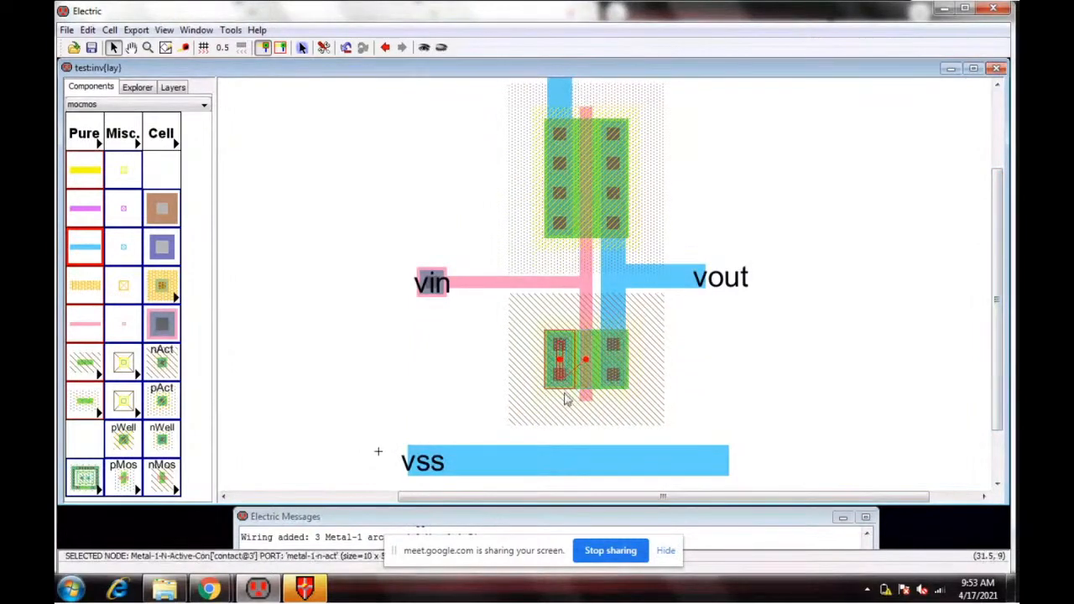
pyautogui.rightClick(559, 458)
pyautogui.click(982, 391)
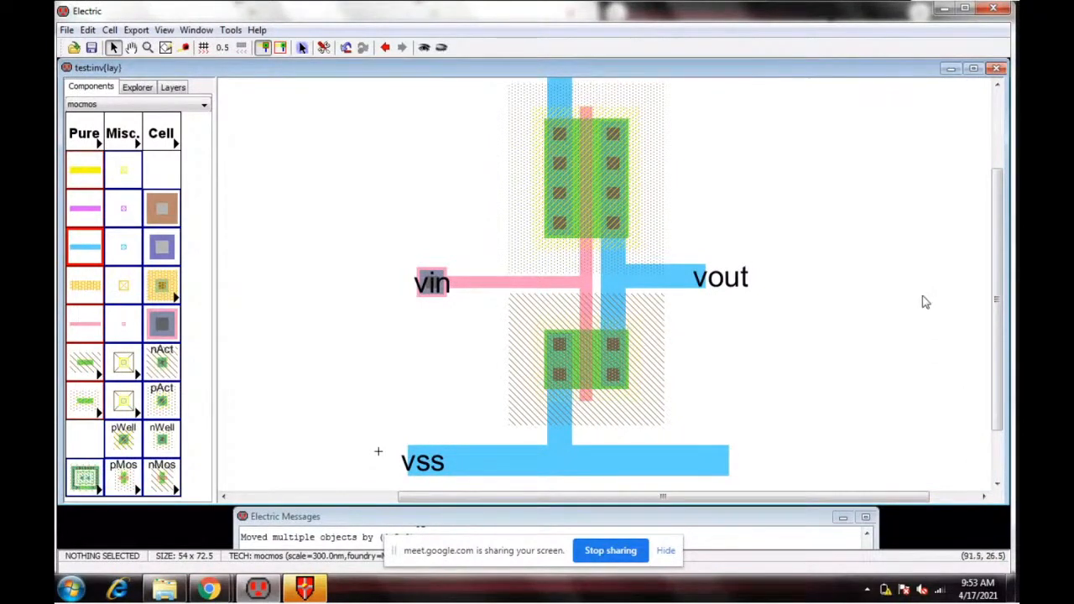
# Step: Place a pWell contact just outside the left edge of the nMos well, between vin and the vss rail
pyautogui.keyDown('ctrl'); pyautogui.scroll(-1, 922, 296); pyautogui.keyUp('ctrl')
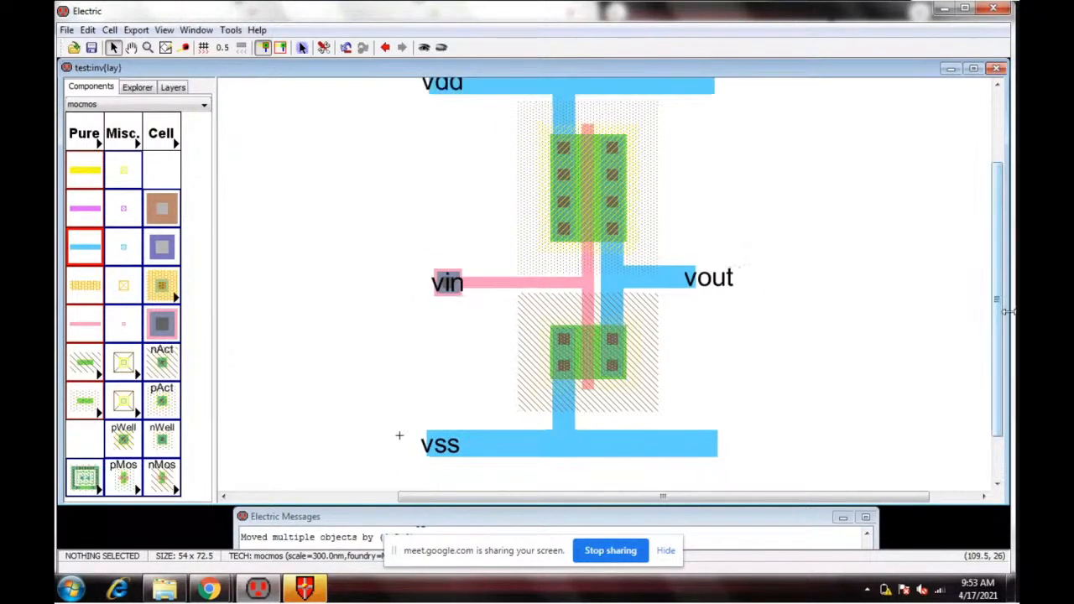
pyautogui.moveTo(1002, 314); pyautogui.dragTo(1002, 296)
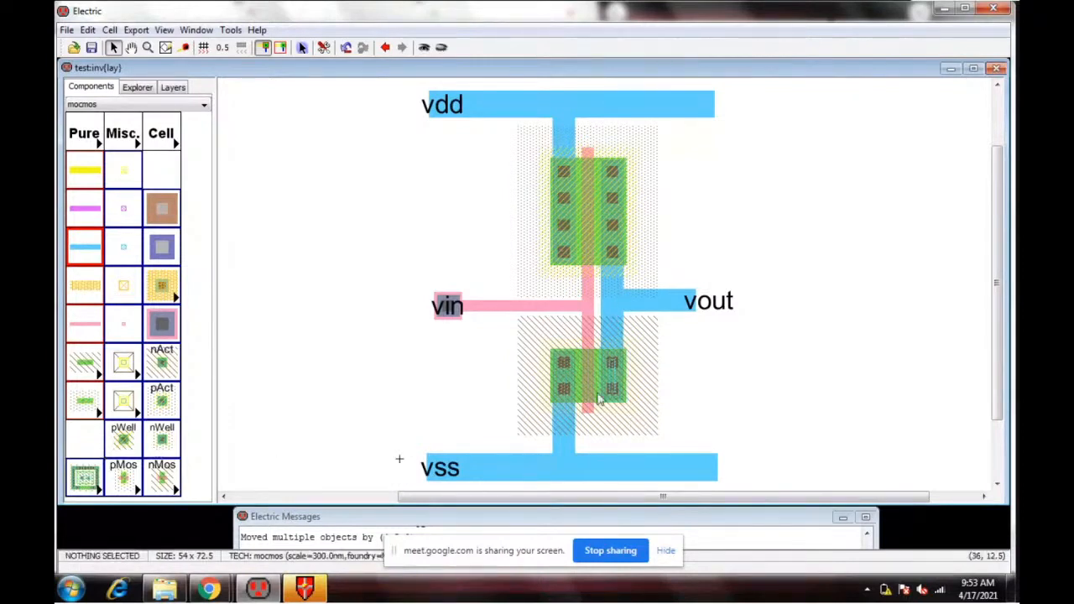
pyautogui.click(128, 449)
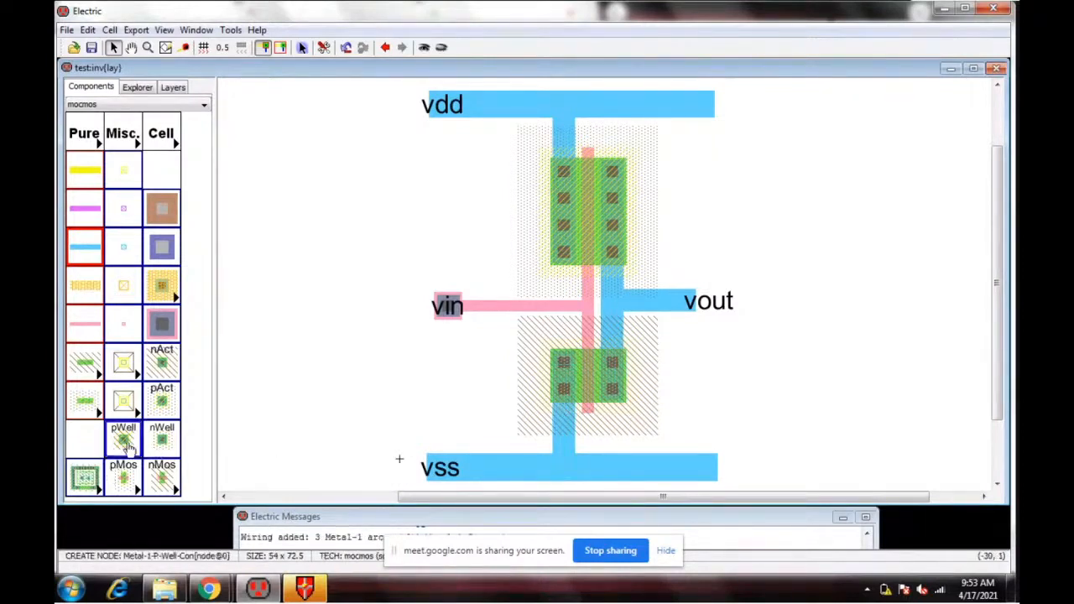
pyautogui.click(485, 388)
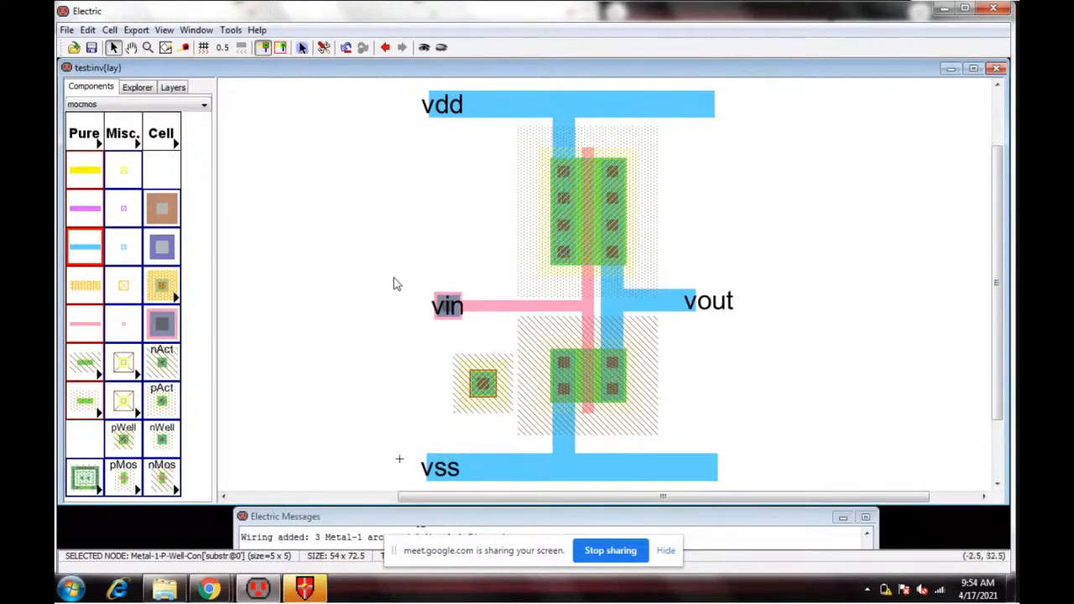
# Step: Place an nWell contact left of the pMos well and move it directly above the pWell contact
pyautogui.click(162, 445)
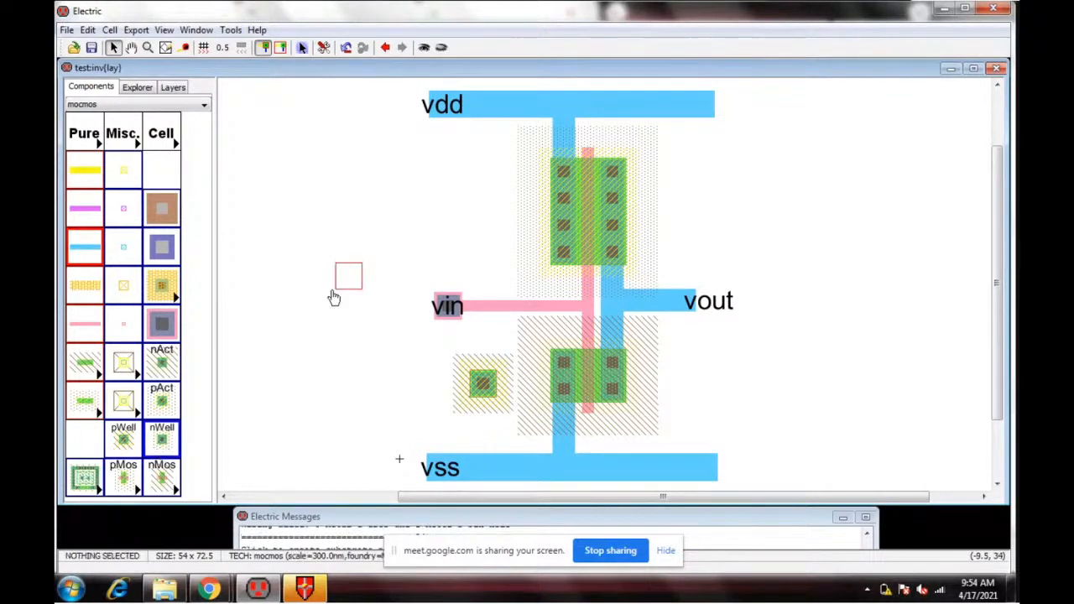
pyautogui.click(462, 184)
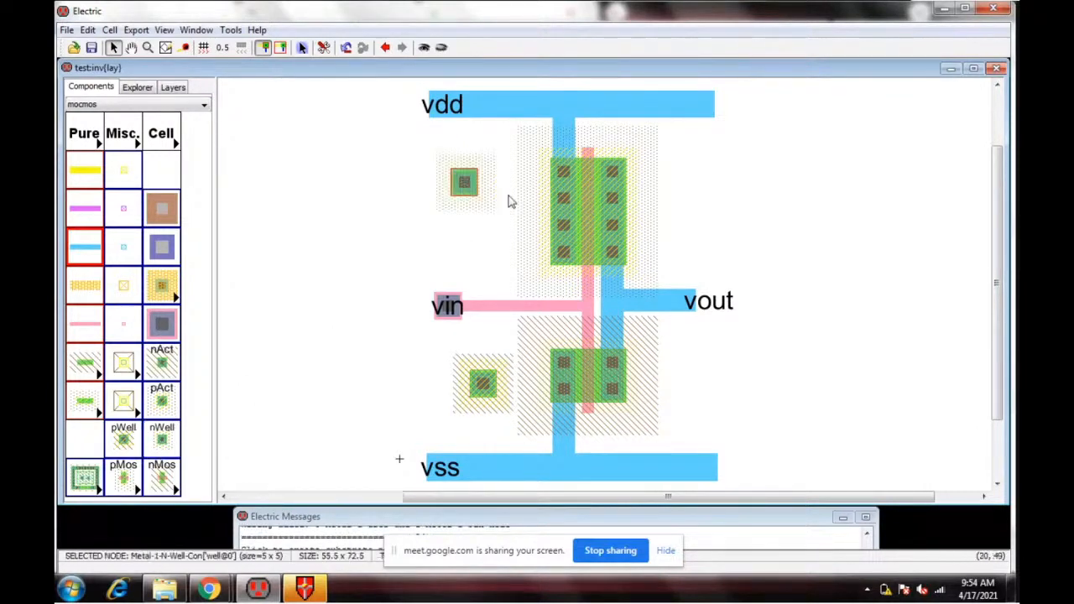
pyautogui.moveTo(473, 193); pyautogui.dragTo(490, 188)
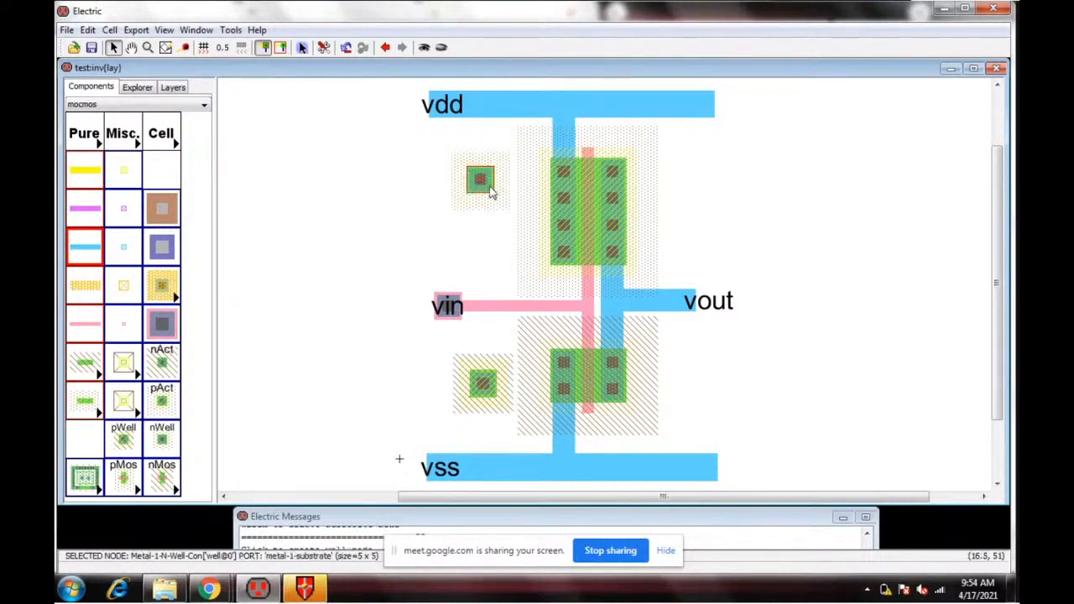
pyautogui.click(476, 237)
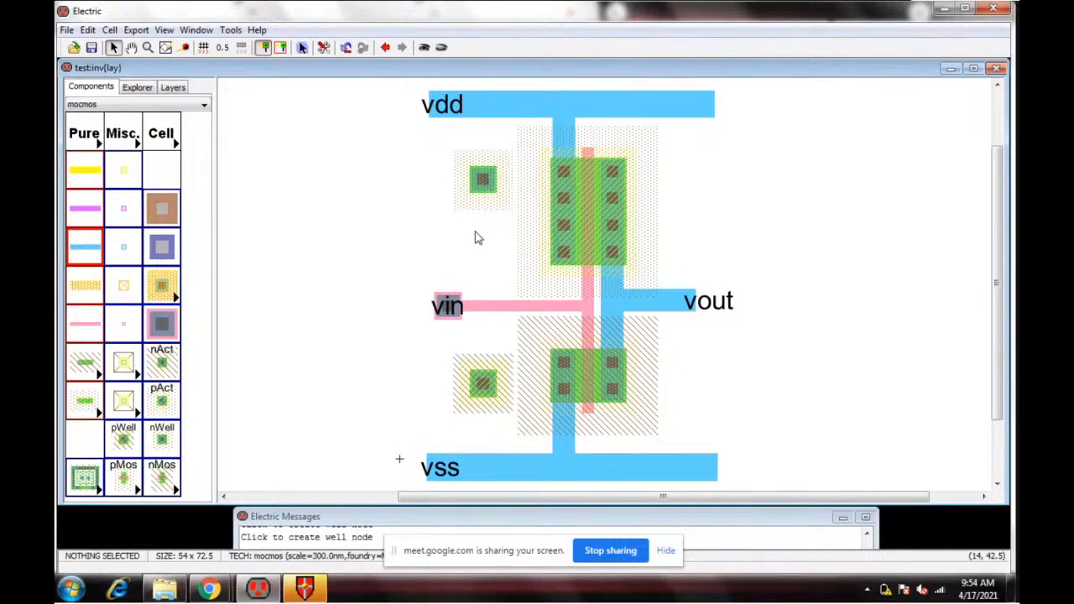
# Step: Wire the nWell contact up to the vdd rail and the pWell contact down to the vss rail in Metal-1
pyautogui.click(484, 181)
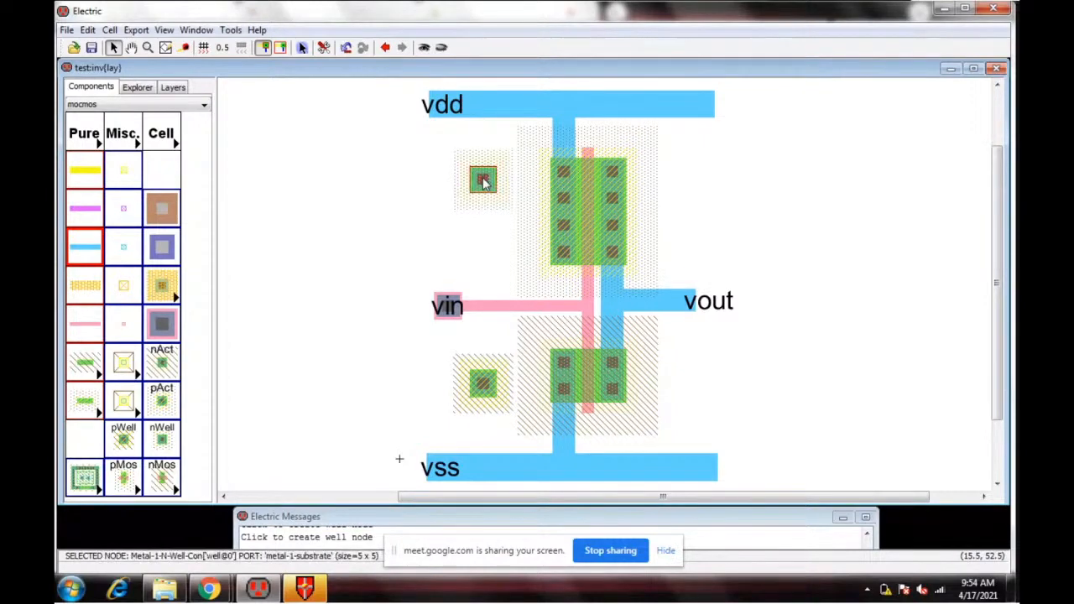
pyautogui.moveTo(474, 120); pyautogui.dragTo(482, 104, button='right')
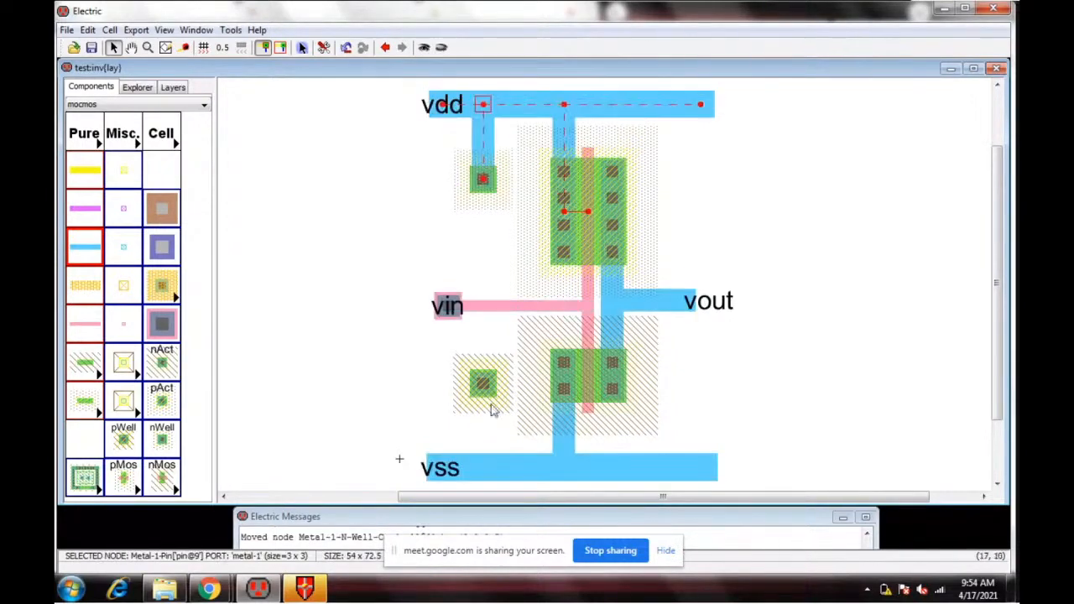
pyautogui.click(482, 385)
pyautogui.rightClick(485, 468)
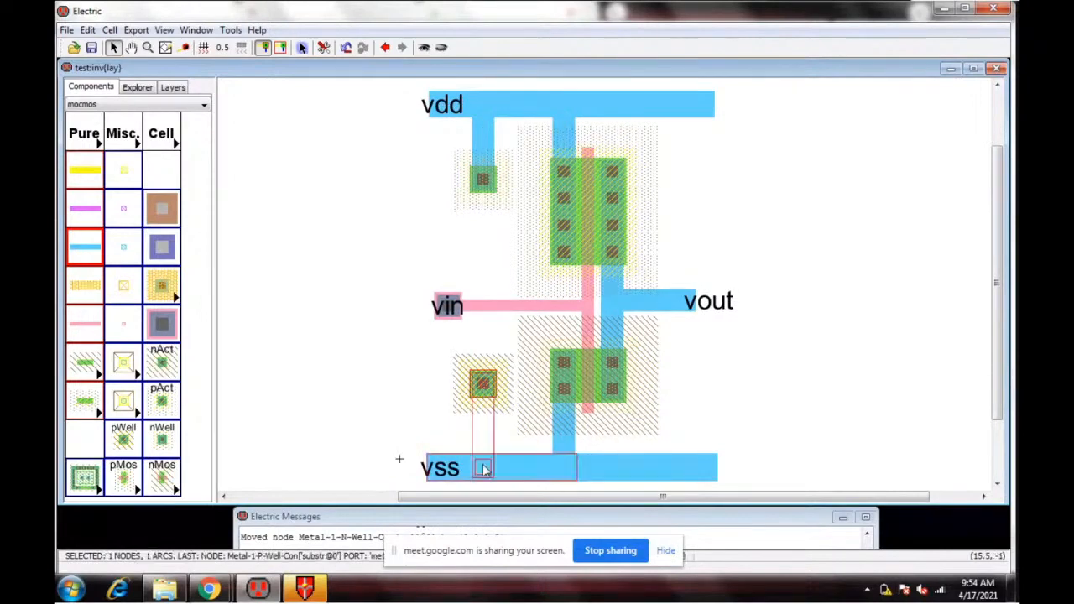
pyautogui.click(482, 467)
# Step: Move the nWell contact by (1.0, -0.5) and the pWell contact 1 unit rightward against the transistor wells
pyautogui.click(476, 183)
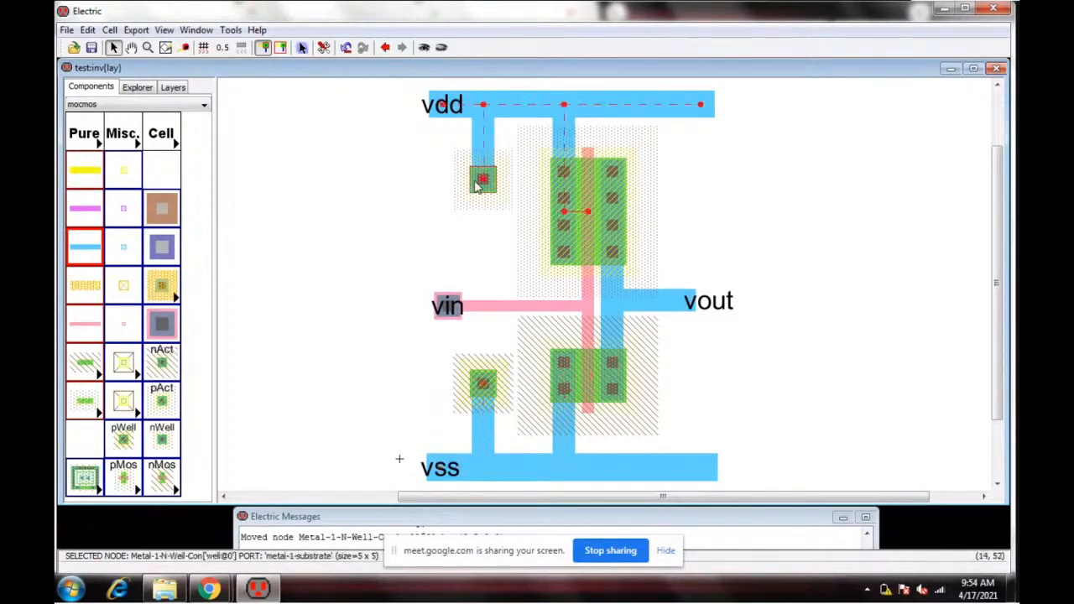
pyautogui.moveTo(476, 186)
pyautogui.mouseDown()
pyautogui.moveTo(565, 185)
pyautogui.moveTo(492, 188)
pyautogui.mouseUp()
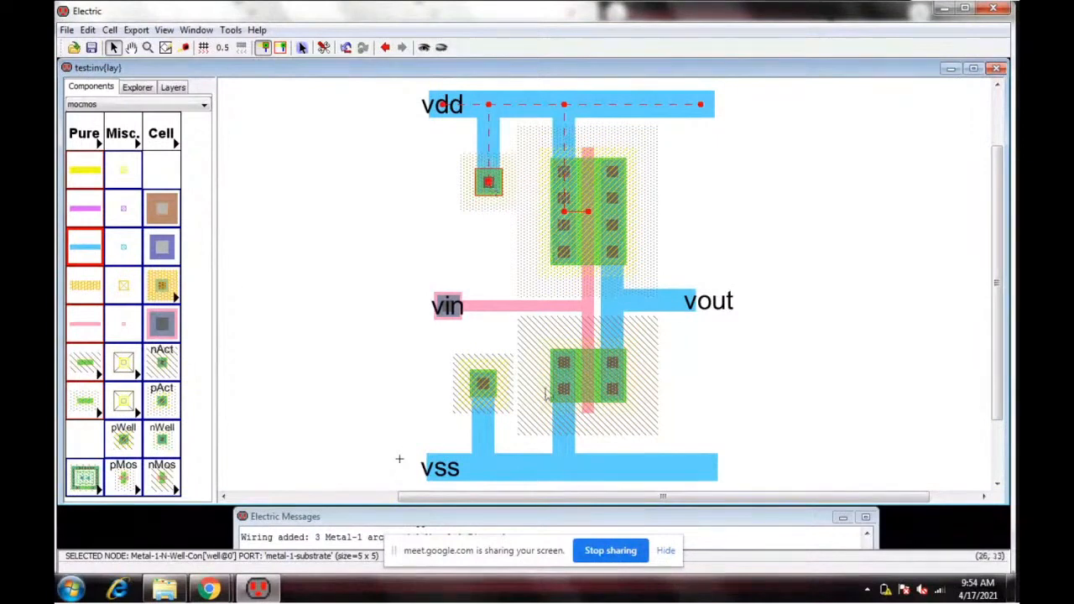
pyautogui.moveTo(482, 384); pyautogui.dragTo(485, 382)
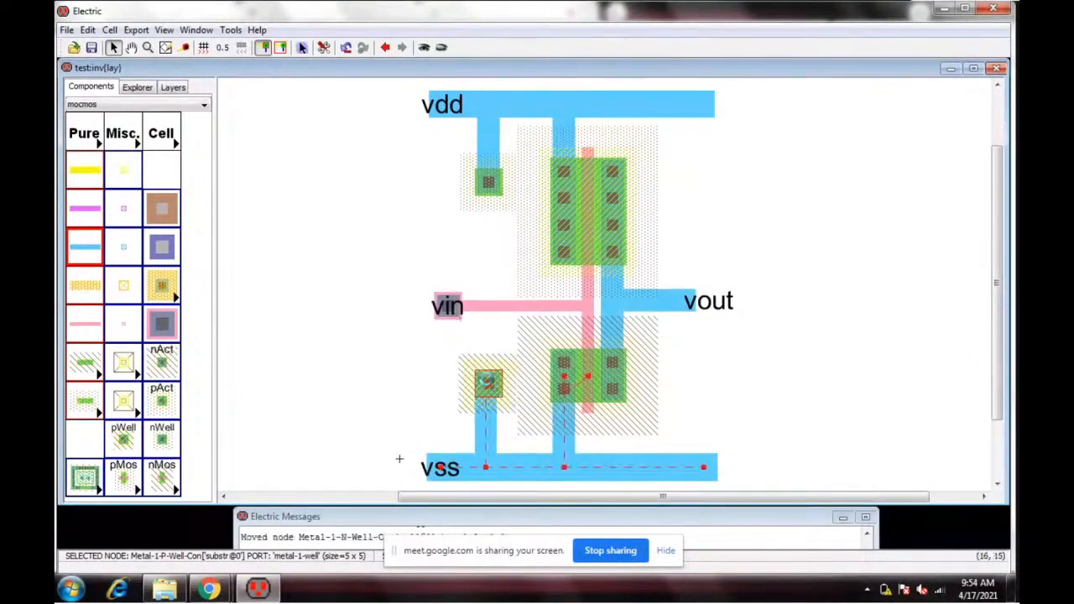
pyautogui.click(444, 363)
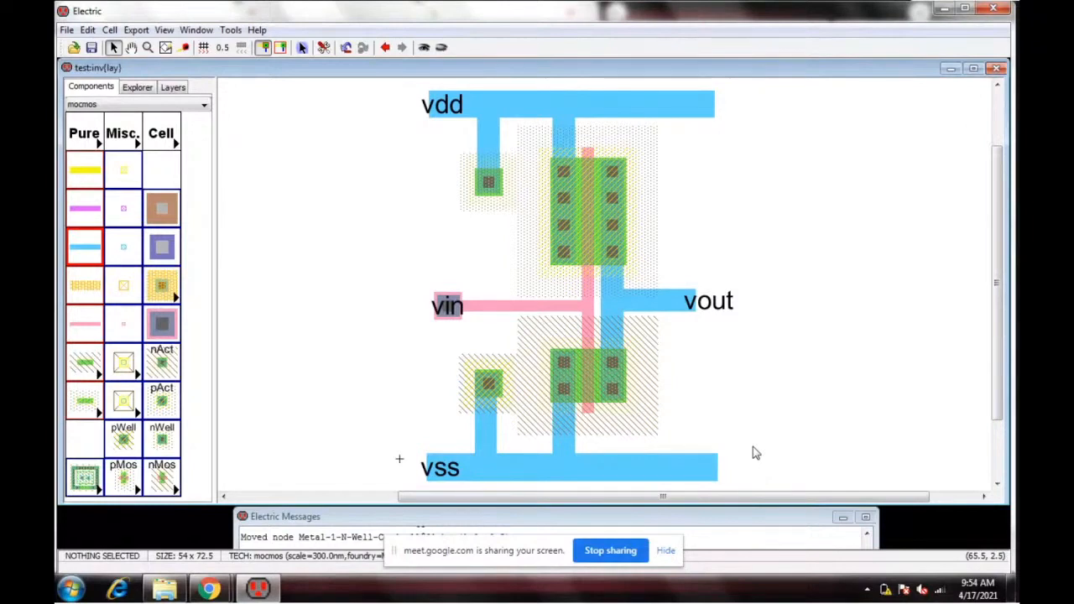
pyautogui.click(679, 524)
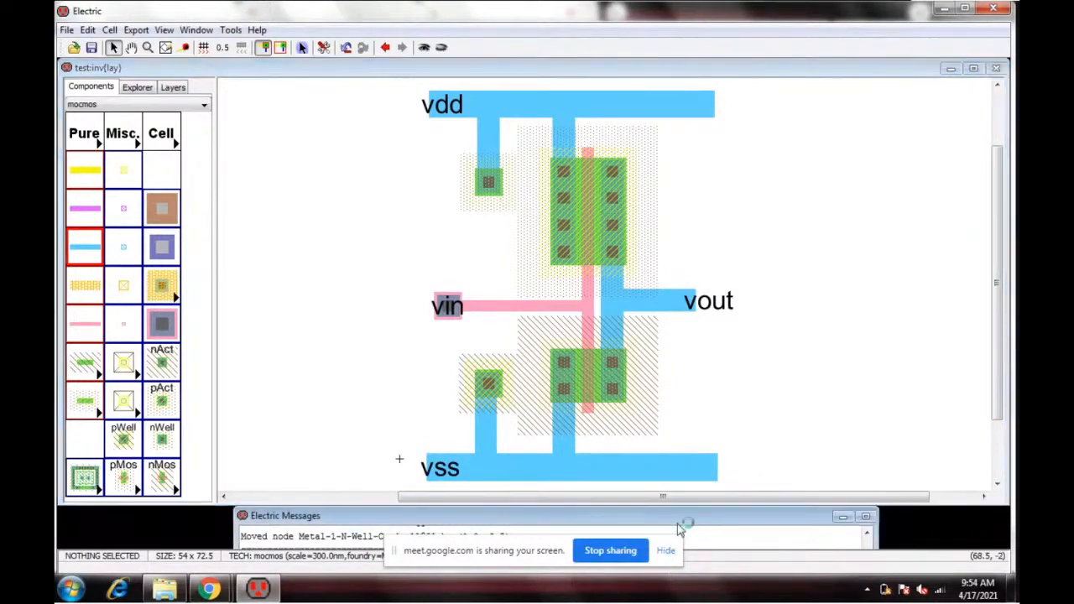
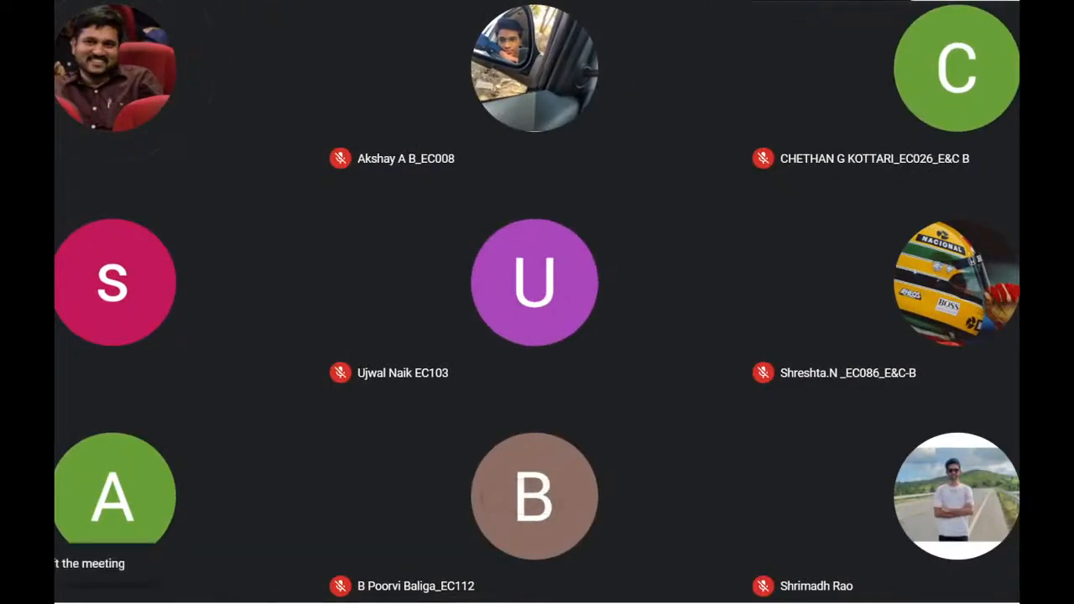
pyautogui.hotkey('ctrl', 'd')
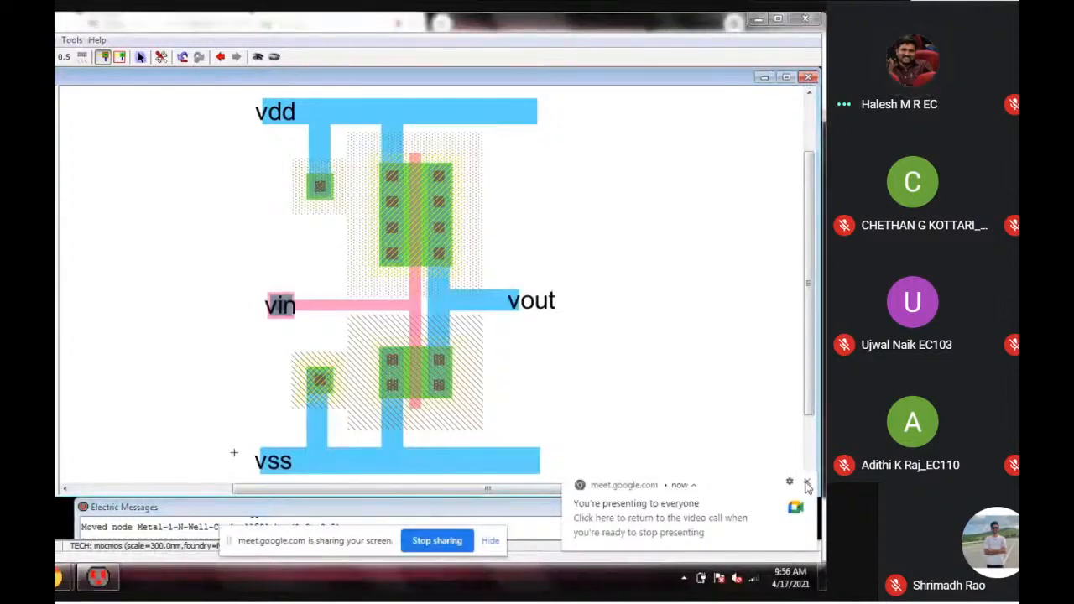
pyautogui.click(806, 485)
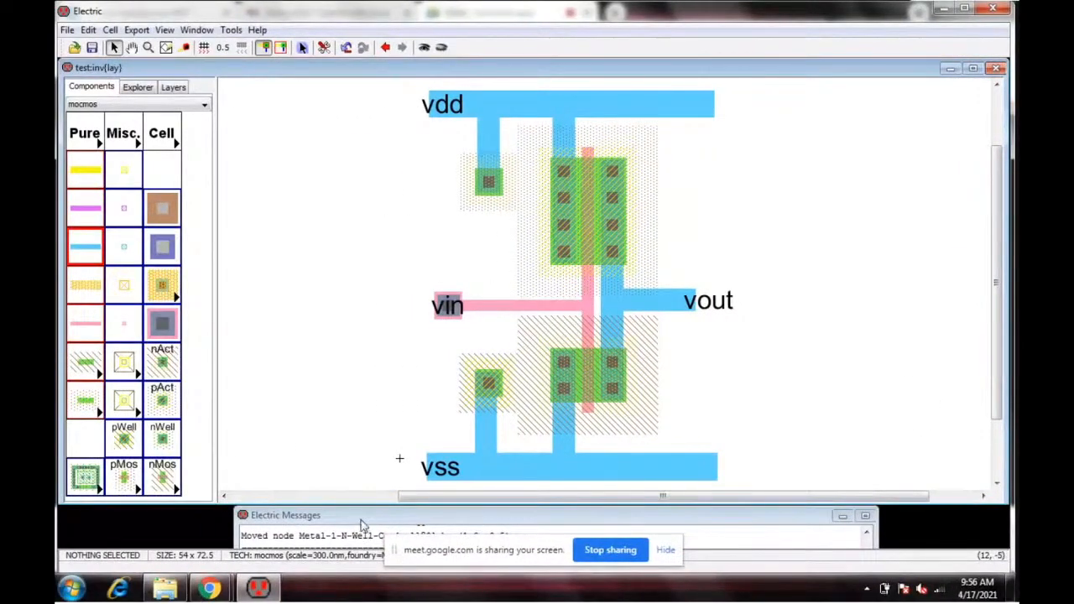
# Step: Raise the messages window clear of the sharing bar, run the layout DRC on the inverter cell and dismiss its report
pyautogui.moveTo(361, 520); pyautogui.dragTo(366, 440)
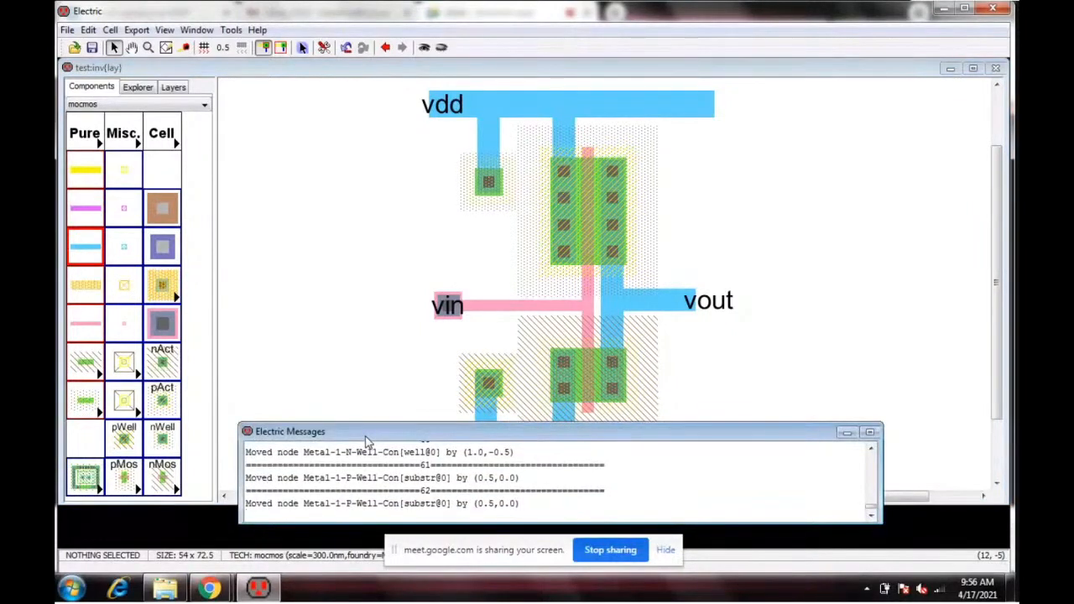
pyautogui.click(230, 31)
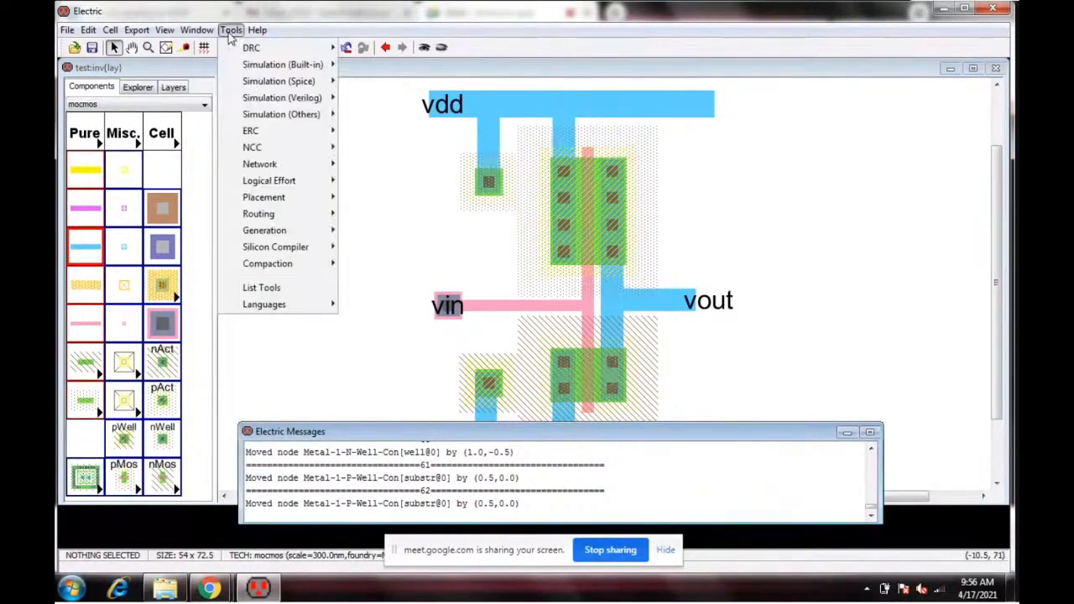
pyautogui.moveTo(251, 48)
pyautogui.click(366, 48)
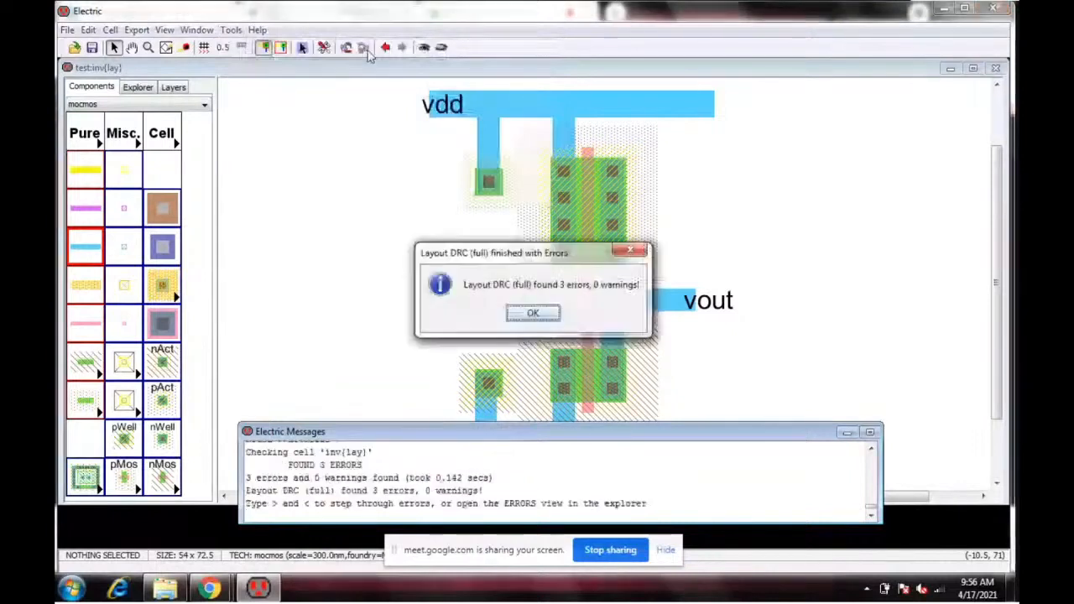
pyautogui.click(548, 315)
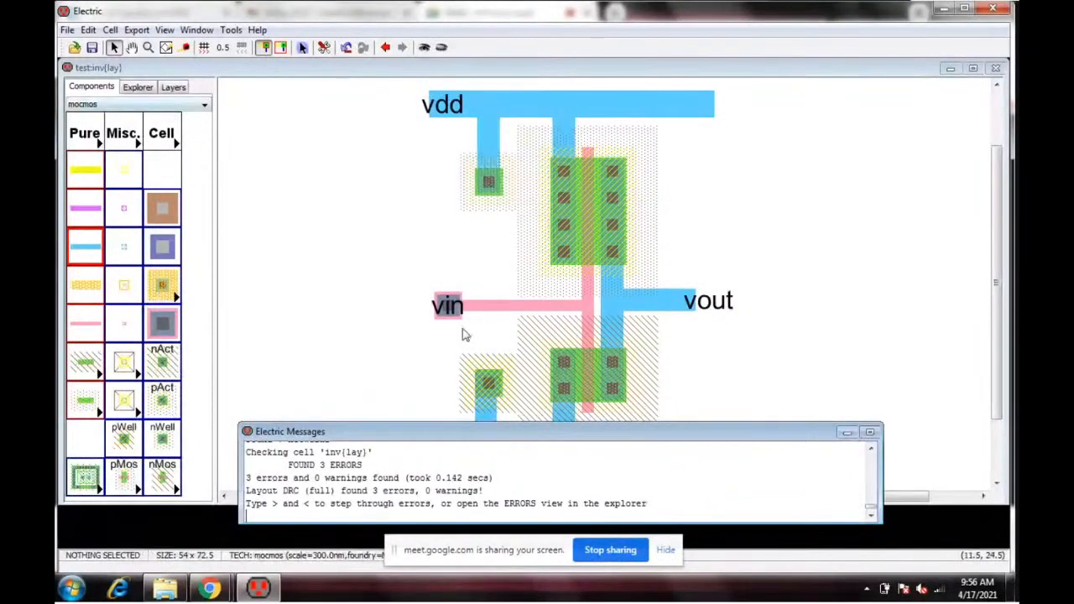
# Step: Expand the layout DRC errors for cell inv and highlight the first minimum width/height error in the layout
pyautogui.click(138, 87)
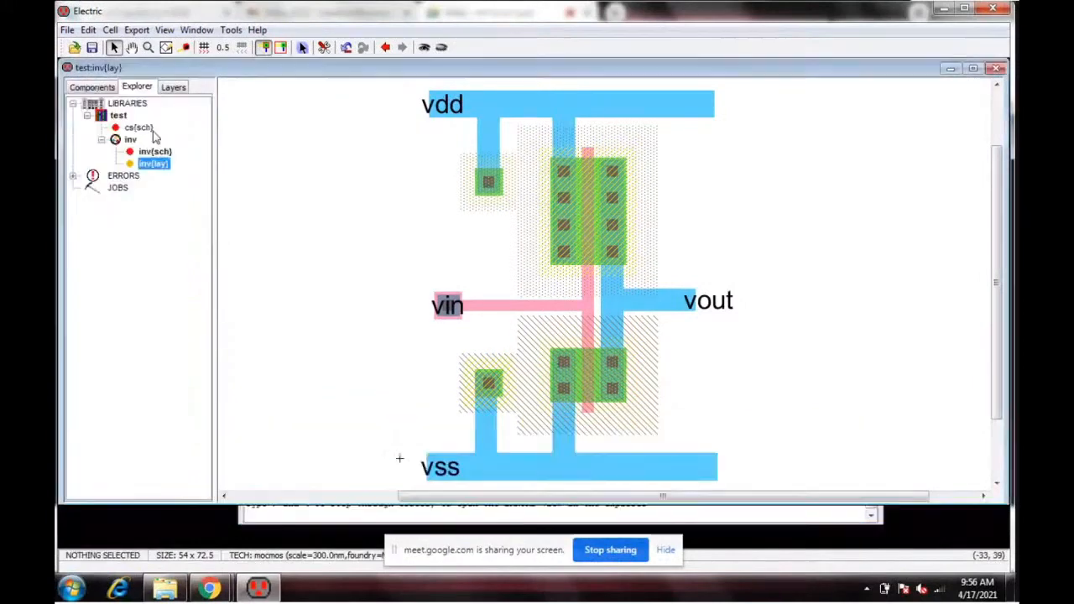
pyautogui.doubleClick(95, 177)
pyautogui.doubleClick(101, 190)
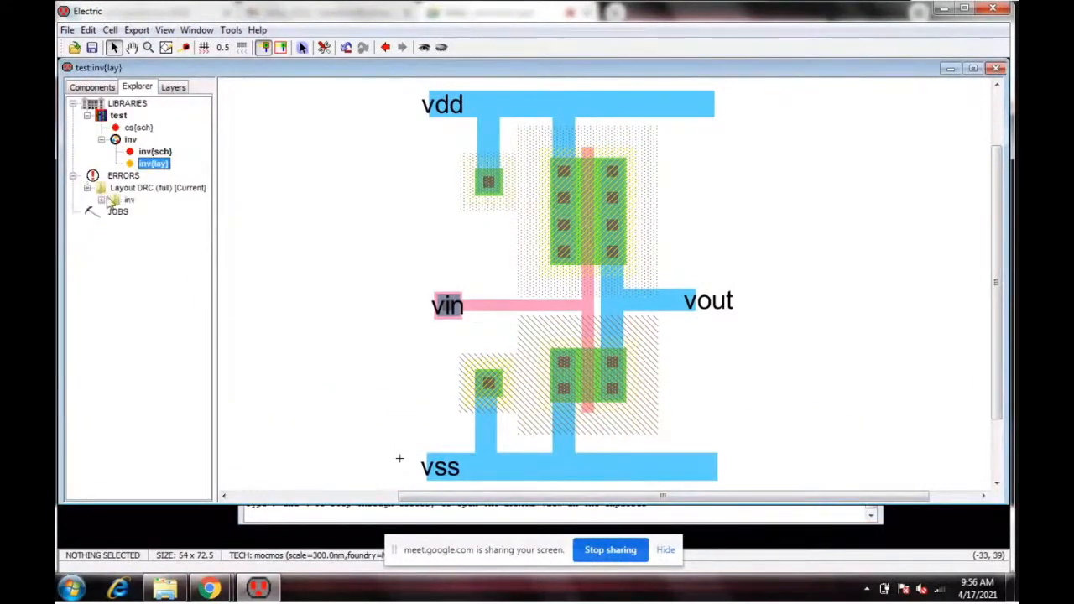
pyautogui.click(106, 200)
pyautogui.click(186, 212)
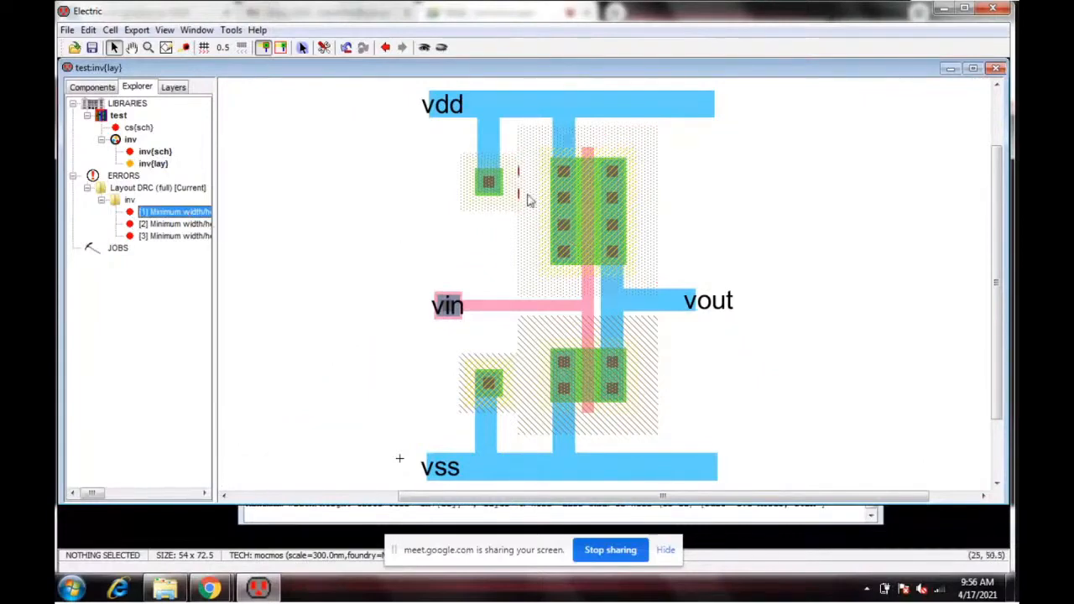
# Step: Examine the well edge beside the nWell contact and highlight the second minimum width/height error in the layout
pyautogui.scroll(3, 512, 184)
pyautogui.scroll(-3, 537, 202)
pyautogui.scroll(-1, 558, 202)
pyautogui.scroll(2, 521, 237)
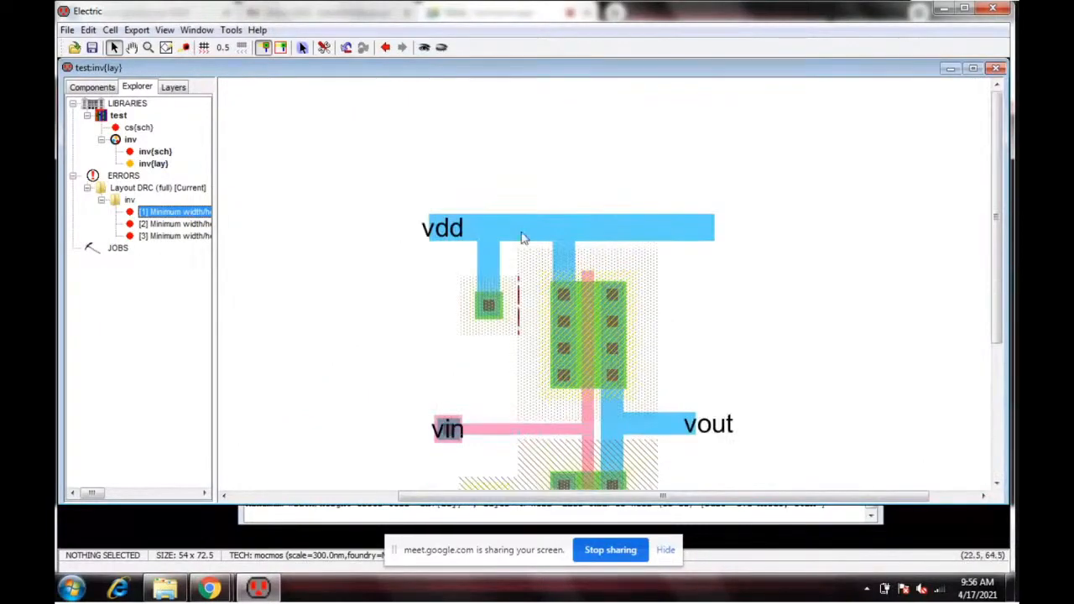
pyautogui.keyDown('ctrl'); pyautogui.scroll(3, 532, 312); pyautogui.keyUp('ctrl')
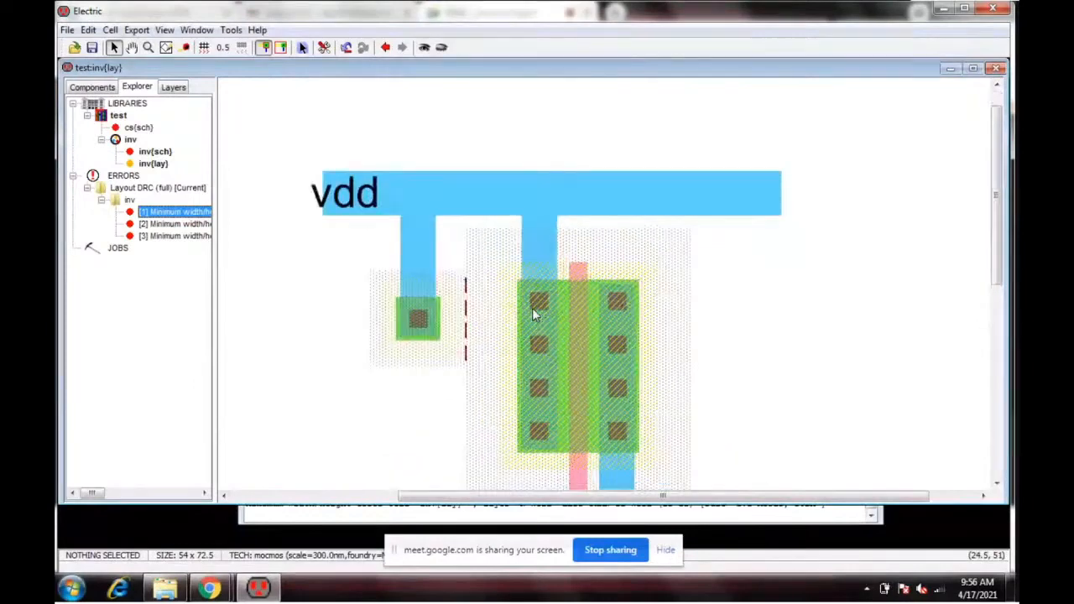
pyautogui.keyDown('ctrl'); pyautogui.scroll(1, 532, 308); pyautogui.keyUp('ctrl')
pyautogui.click(359, 344)
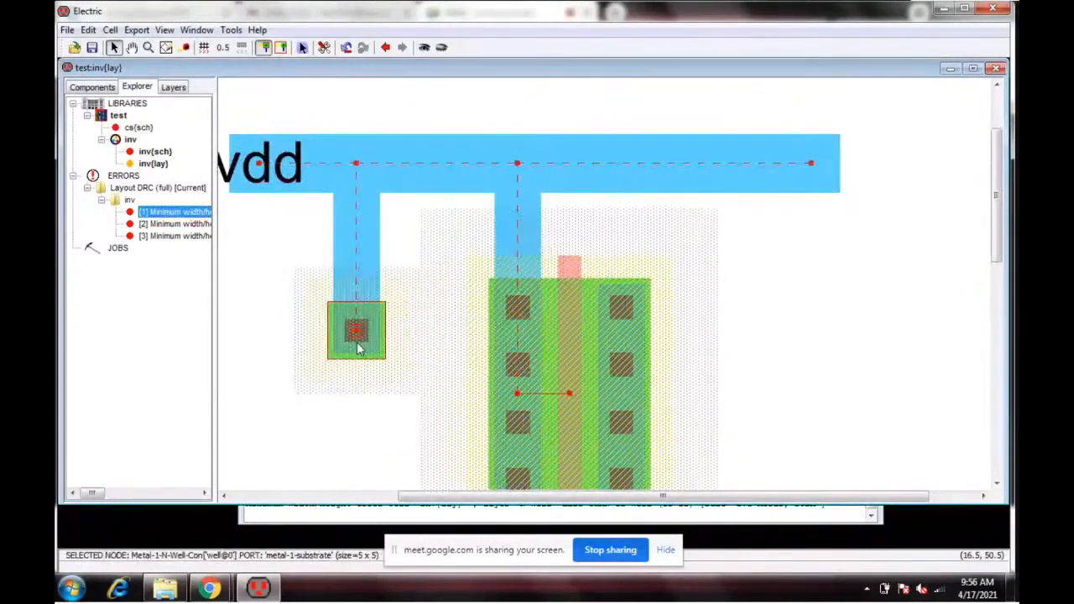
pyautogui.moveTo(360, 346)
pyautogui.mouseDown()
pyautogui.moveTo(345, 340)
pyautogui.moveTo(362, 341)
pyautogui.mouseUp()
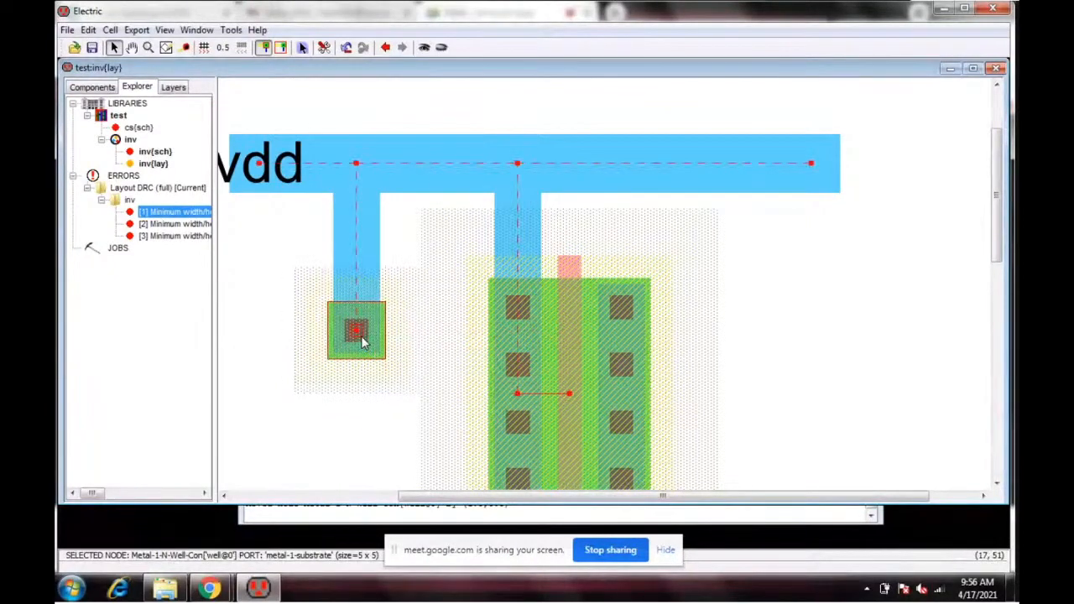
pyautogui.click(208, 225)
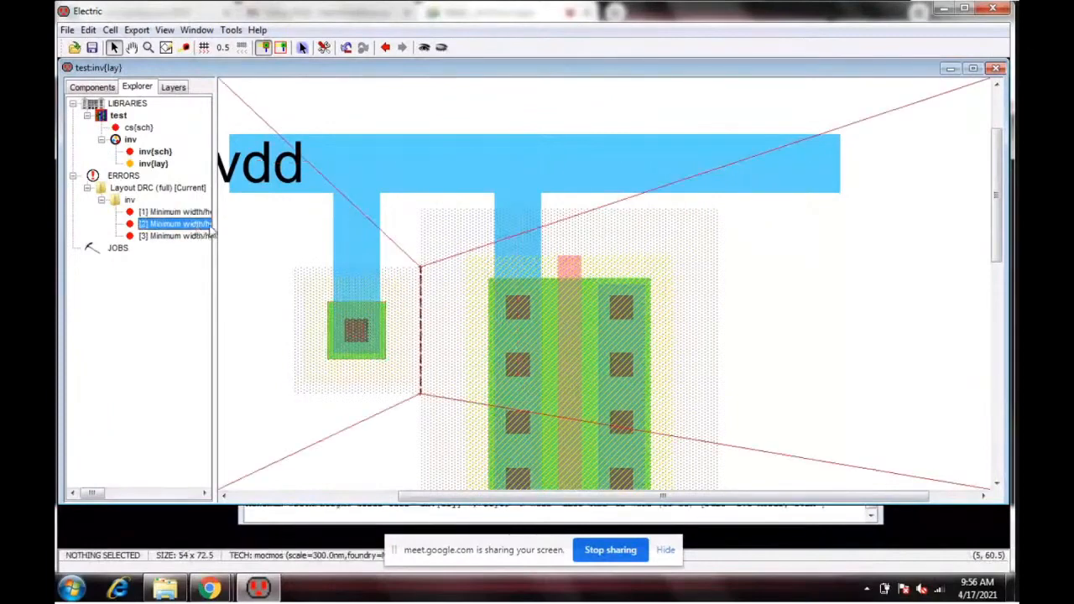
# Step: Move the nWell contact up 5 units so its well's upper edge lines up with the P-transistor's well
pyautogui.click(356, 330)
pyautogui.moveTo(356, 329); pyautogui.dragTo(361, 257)
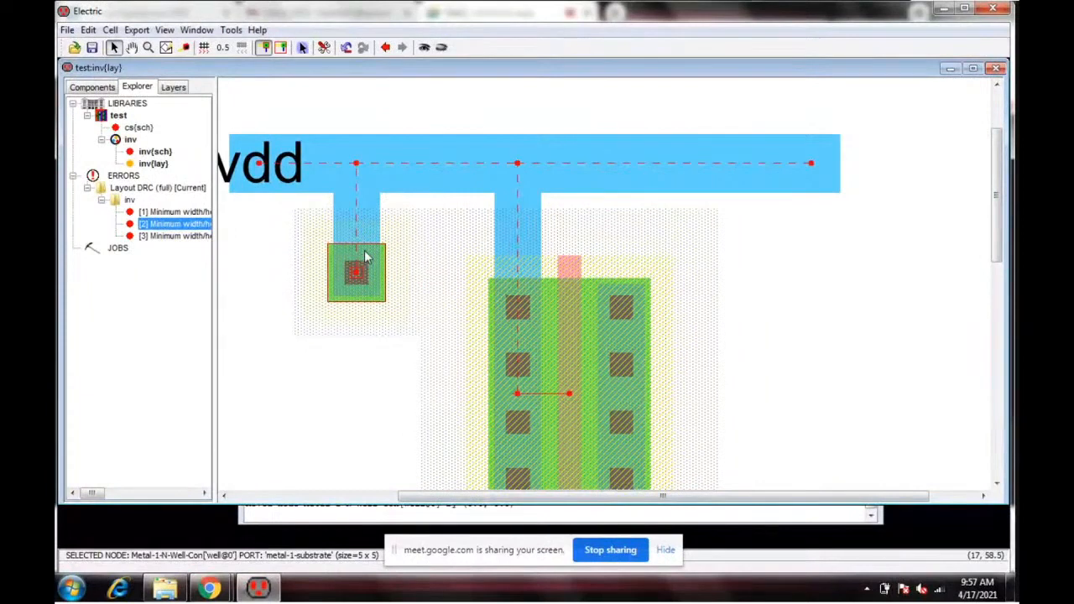
pyautogui.click(391, 379)
# Step: Set the nWell contact's Y size to 20
pyautogui.doubleClick(356, 284)
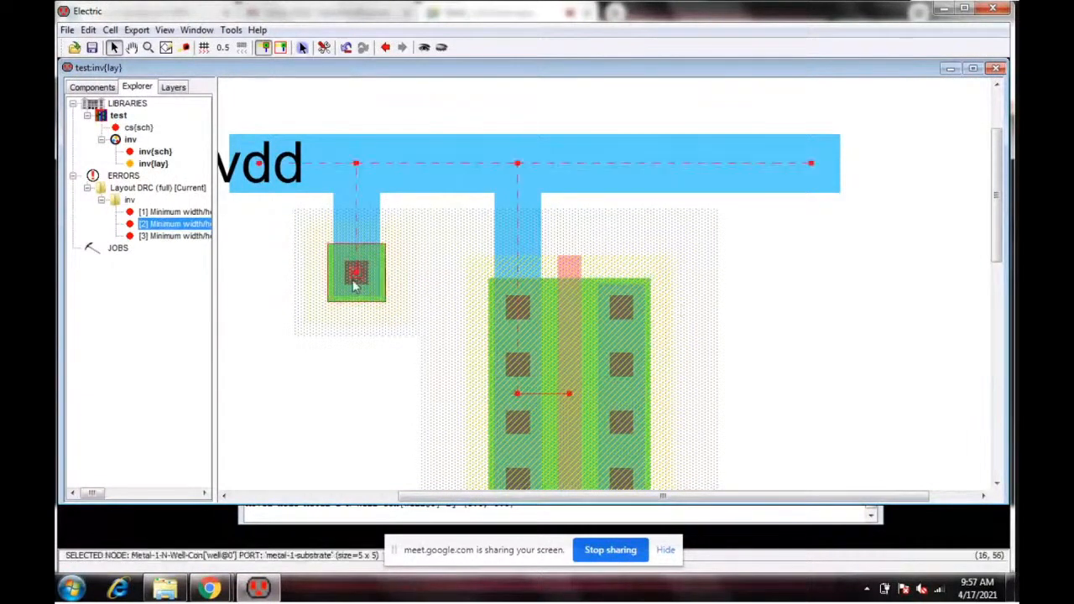
pyautogui.moveTo(200, 130); pyautogui.dragTo(156, 137)
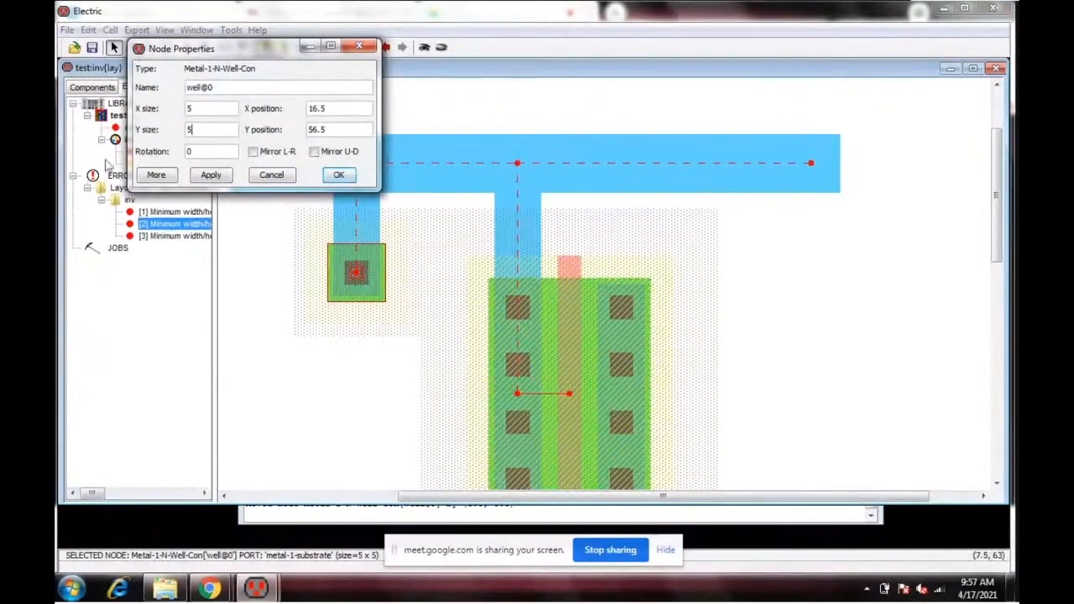
pyautogui.write('20')
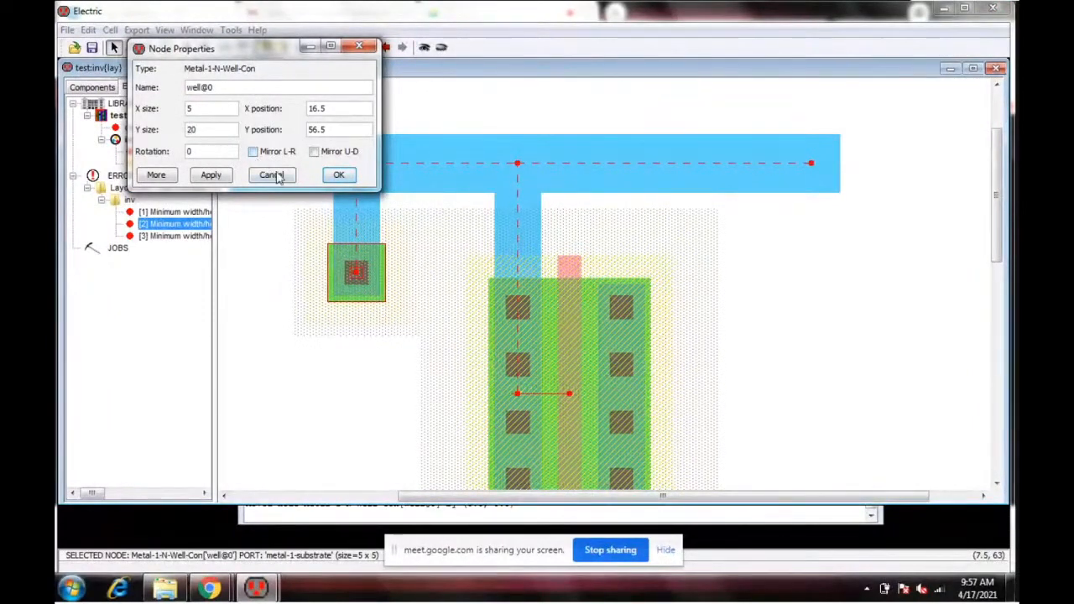
pyautogui.click(338, 175)
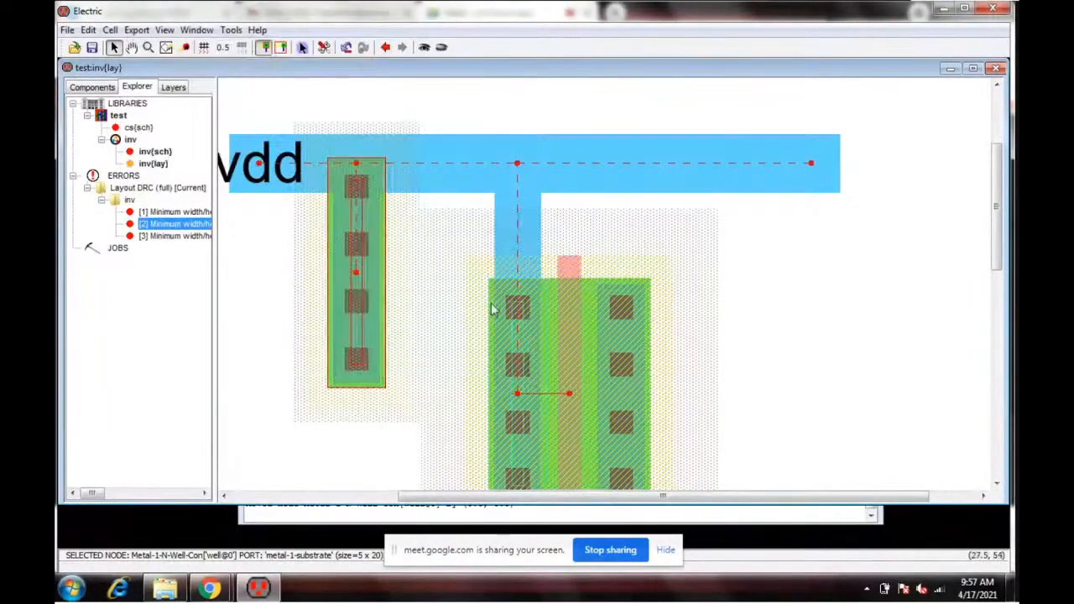
# Step: Move the stretched nWell contact about 1 unit right and 7.5 units down, aligning its well top with the P-transistor's well
pyautogui.moveTo(377, 269); pyautogui.dragTo(377, 351)
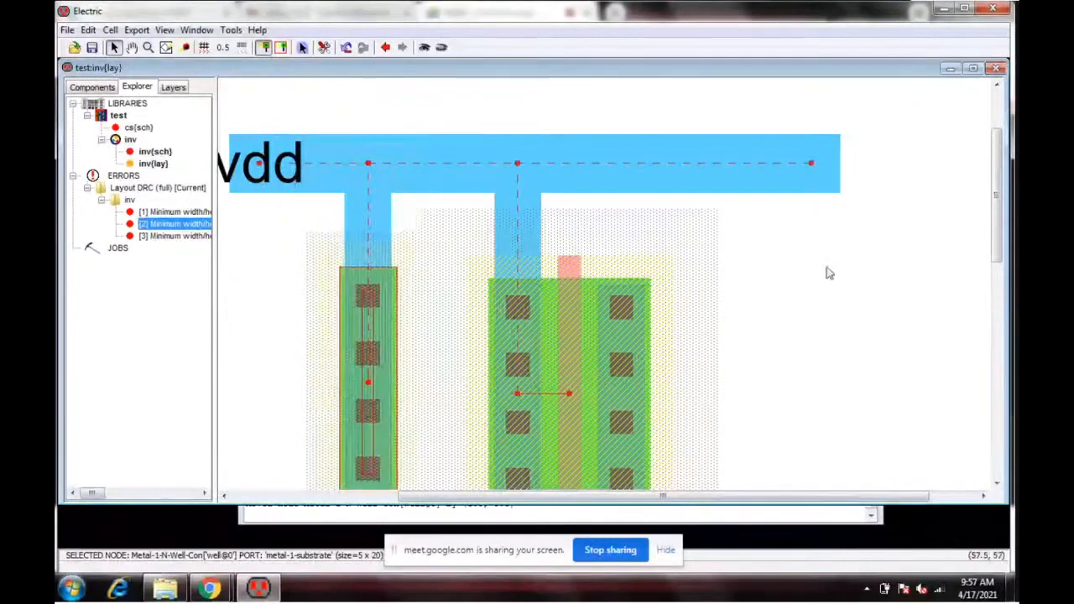
pyautogui.moveTo(376, 289); pyautogui.dragTo(374, 268)
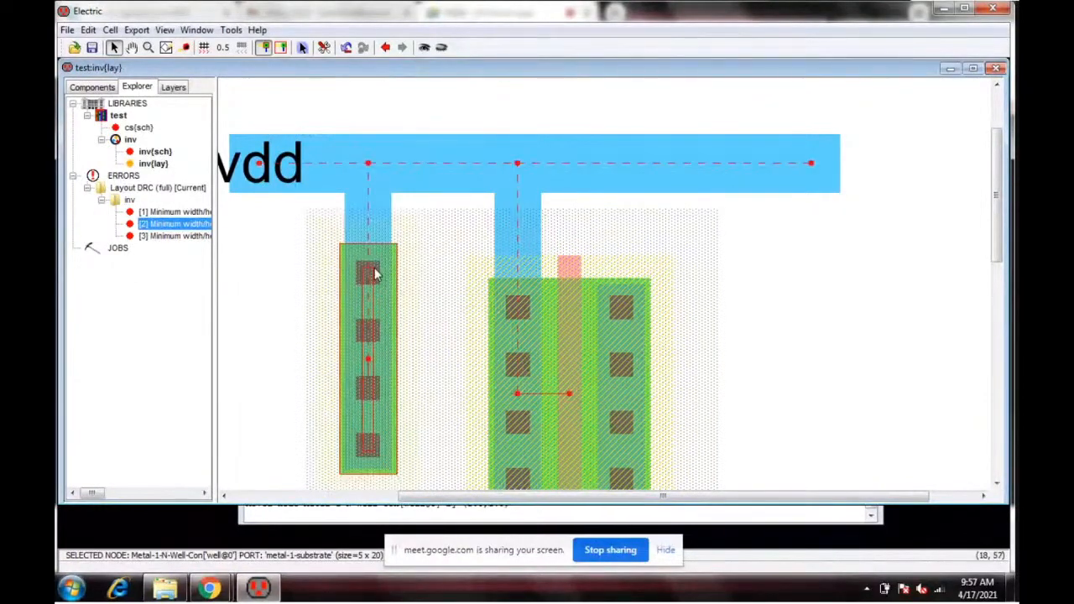
pyautogui.click(937, 237)
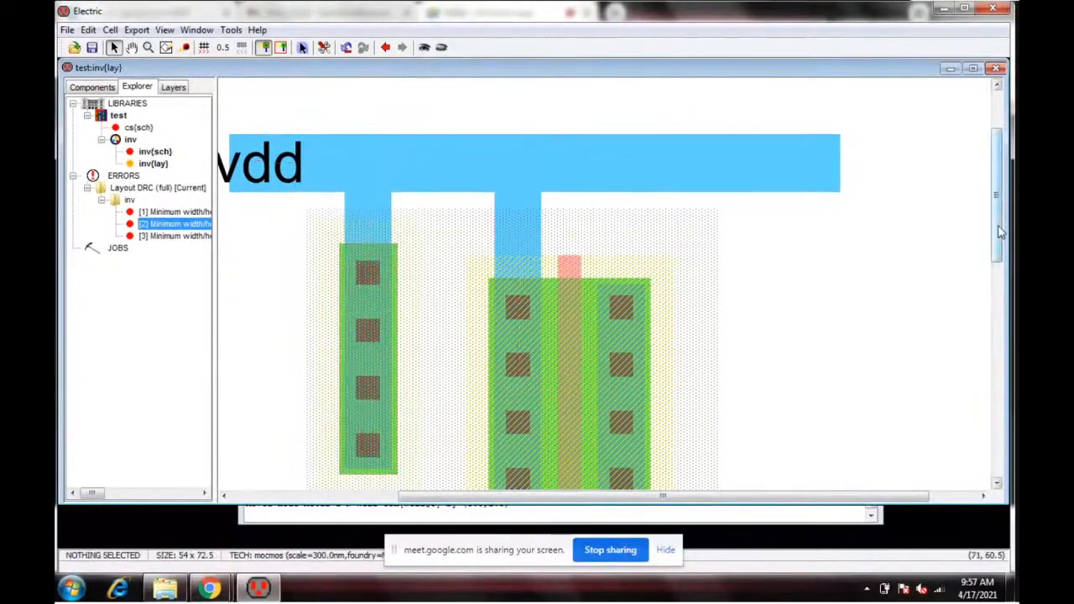
# Step: Try lowering the stretched nWell contact by about 1.5 units, then undo that move
pyautogui.moveTo(999, 236); pyautogui.dragTo(999, 256)
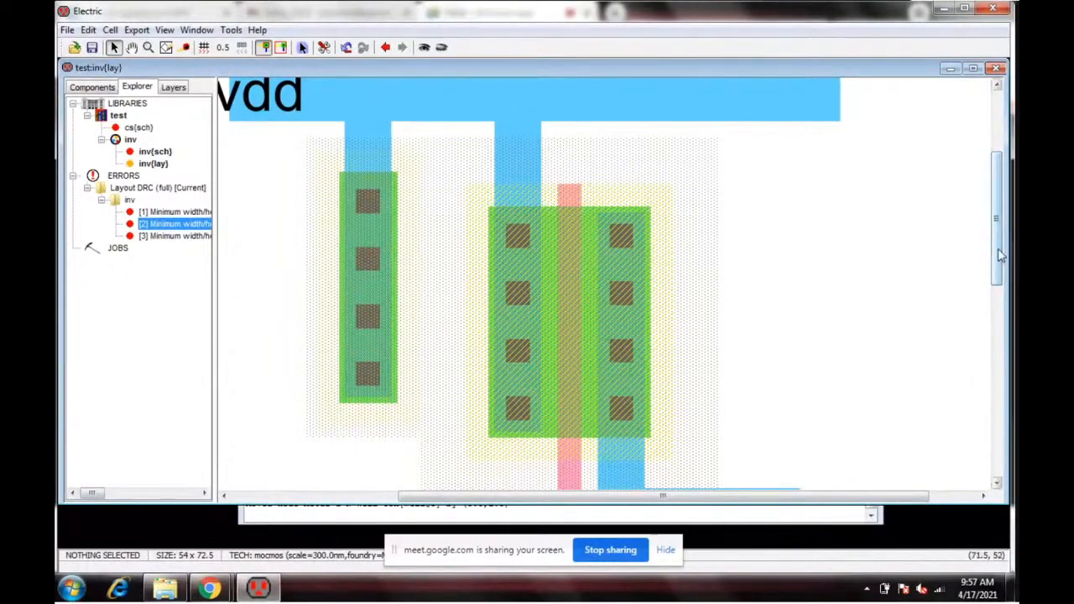
pyautogui.moveTo(1000, 256); pyautogui.dragTo(998, 291)
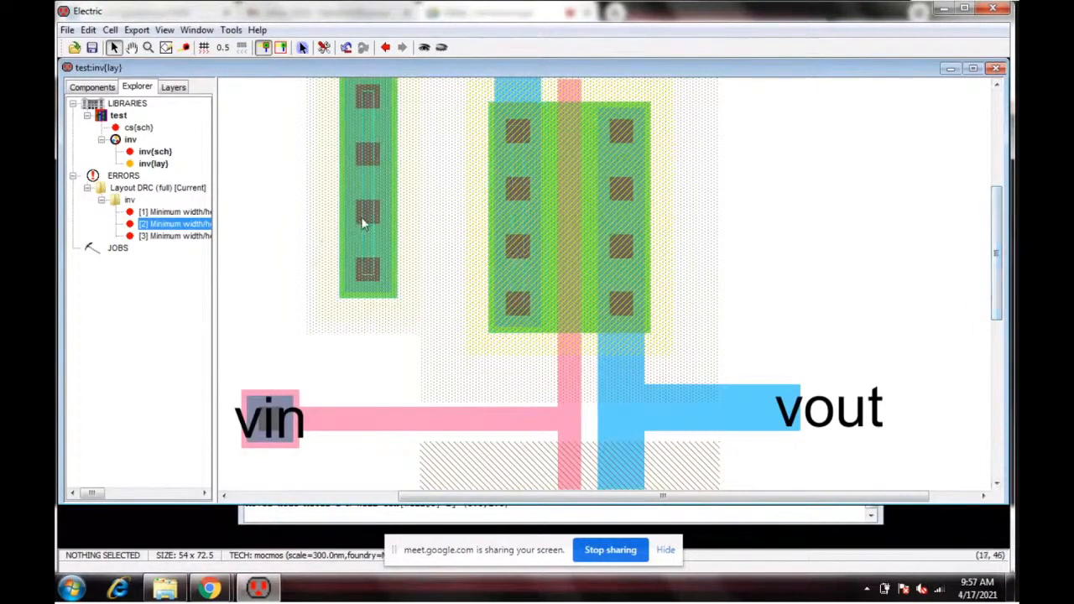
pyautogui.moveTo(361, 217); pyautogui.dragTo(362, 233)
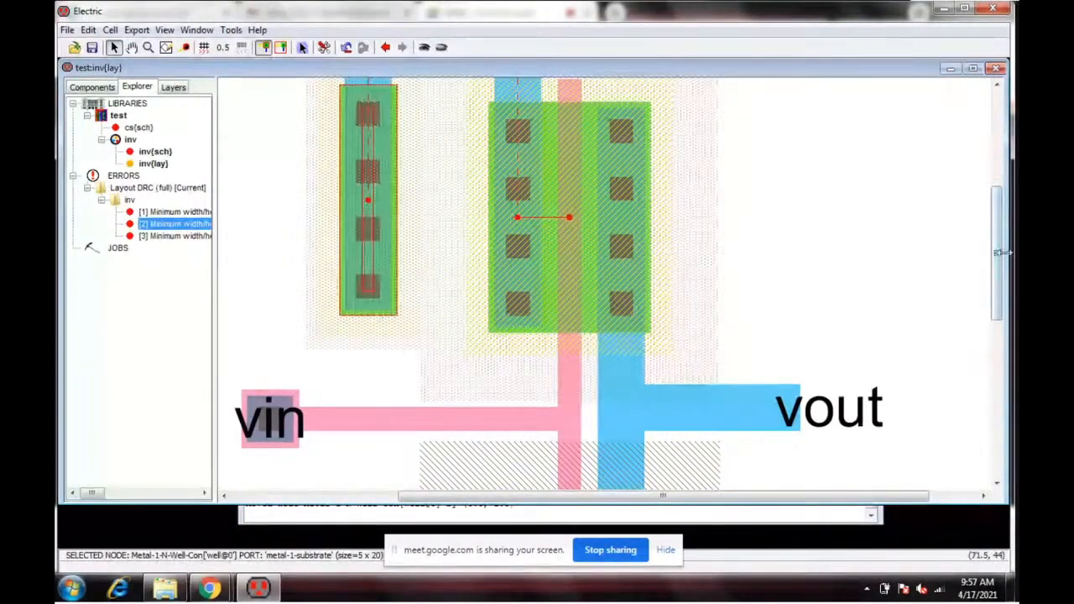
pyautogui.scroll(5, 1000, 256)
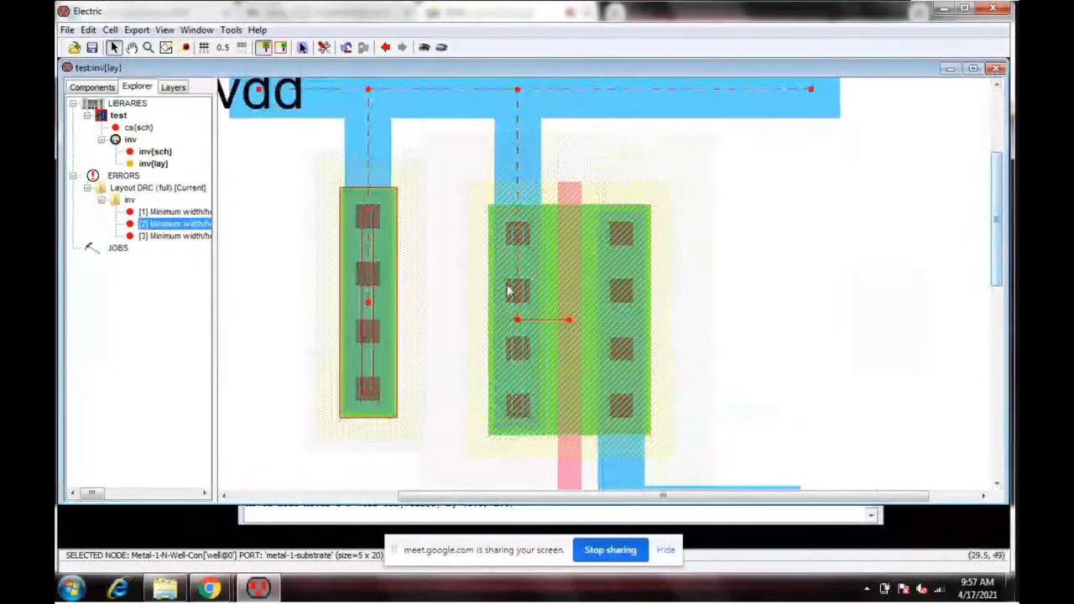
pyautogui.press('Up')
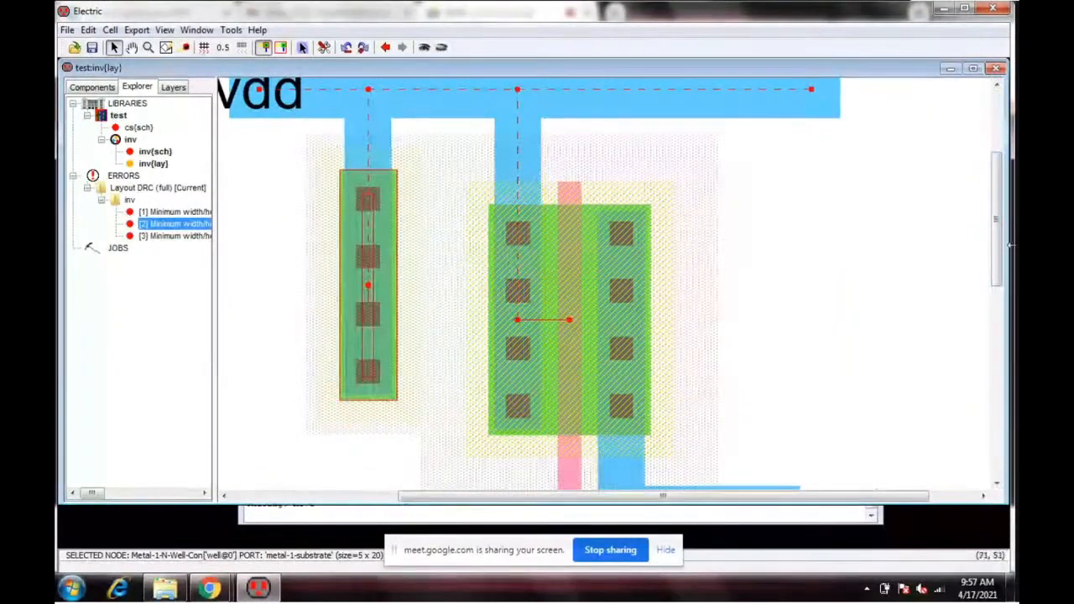
# Step: Set the pWell contact's Y size to 10
pyautogui.moveTo(1007, 239); pyautogui.dragTo(1011, 339)
pyautogui.doubleClick(386, 390)
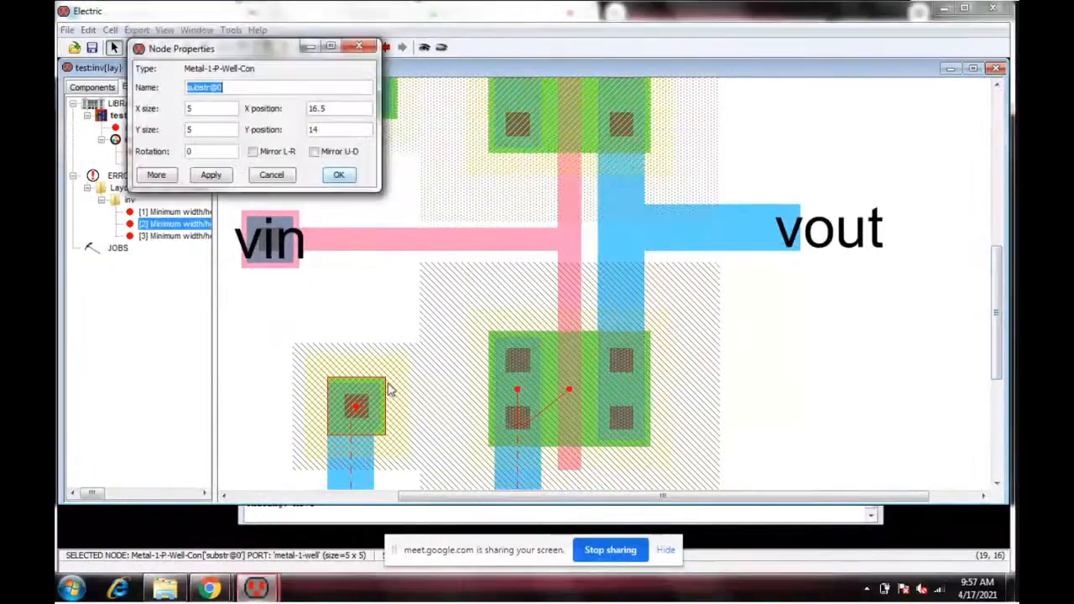
pyautogui.click(202, 130)
pyautogui.moveTo(202, 130); pyautogui.dragTo(186, 130)
pyautogui.write('10')
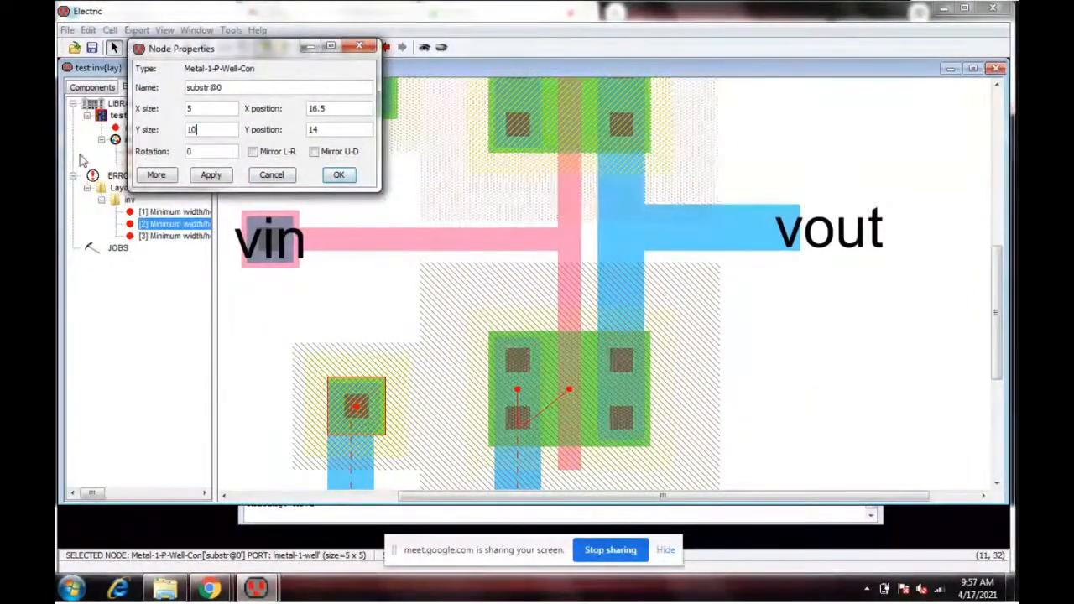
pyautogui.click(334, 175)
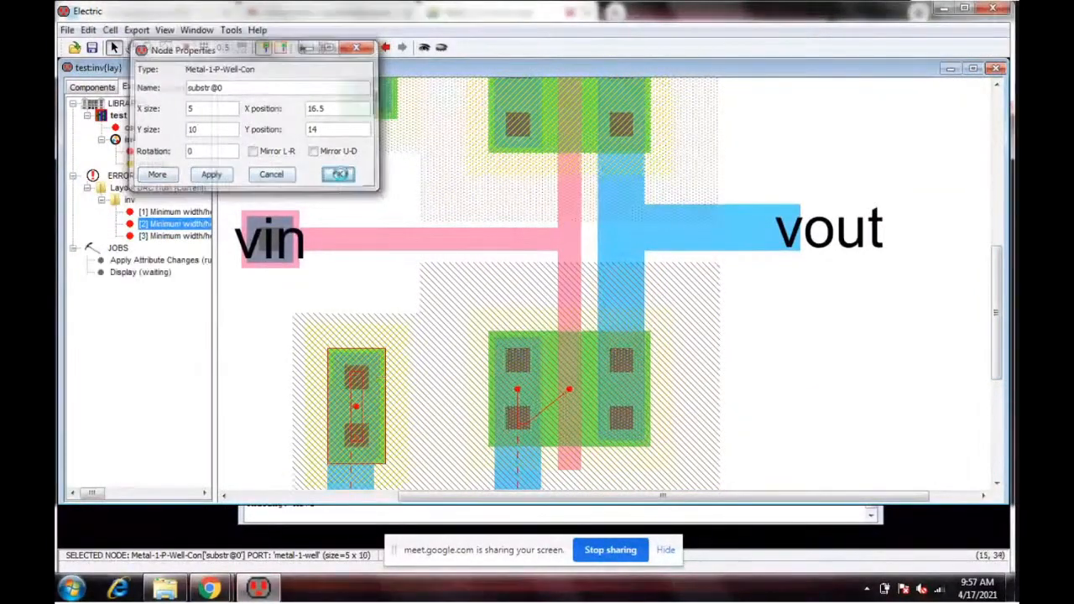
pyautogui.click(553, 238)
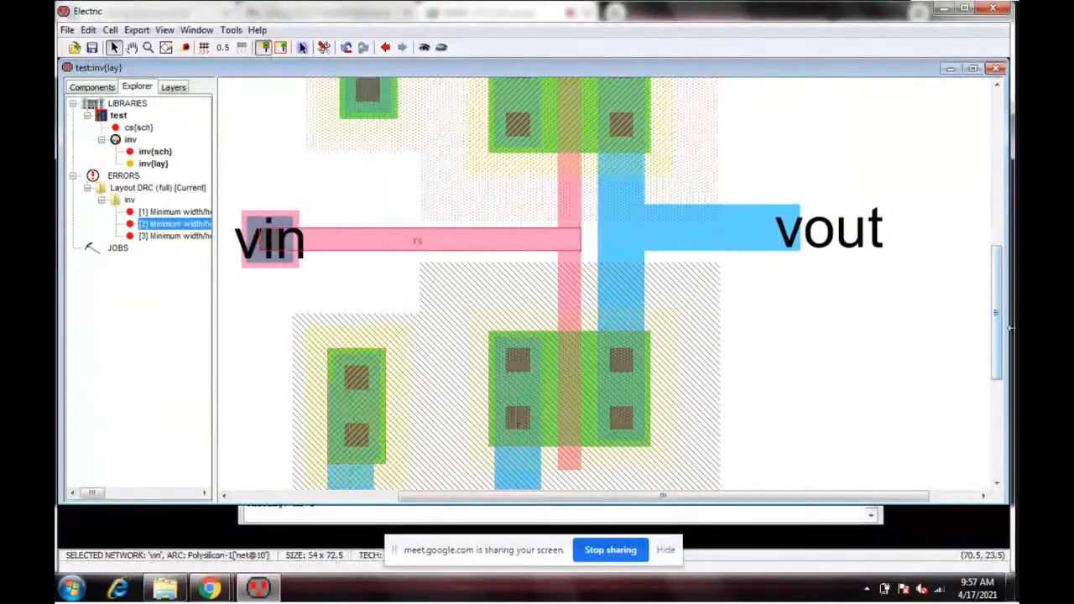
# Step: Move the pWell contact down about 1.5 units so its well's lower edge lines up with the N-transistor's well
pyautogui.scroll(-3, 1001, 340)
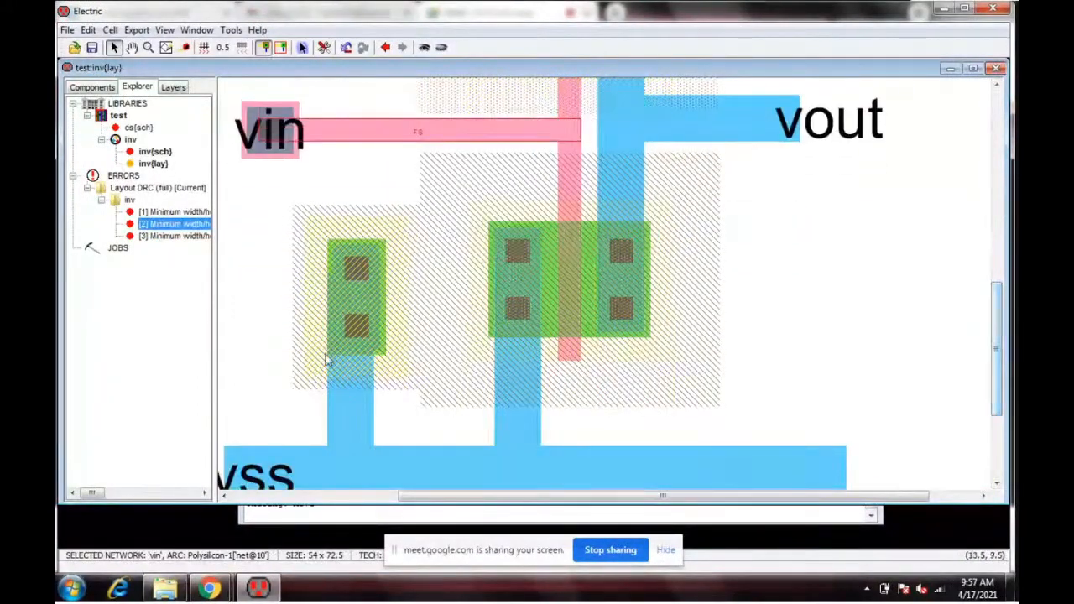
pyautogui.click(383, 326)
pyautogui.moveTo(382, 322); pyautogui.dragTo(379, 344)
pyautogui.click(884, 349)
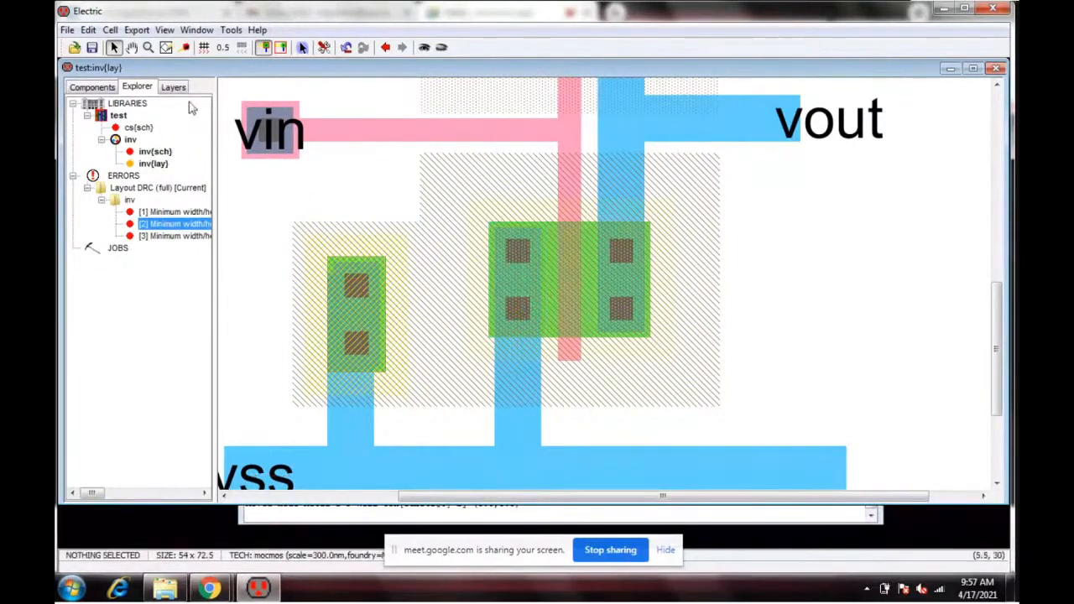
# Step: Save the test library and run the hierarchical DRC on the inverter layout
pyautogui.click(92, 48)
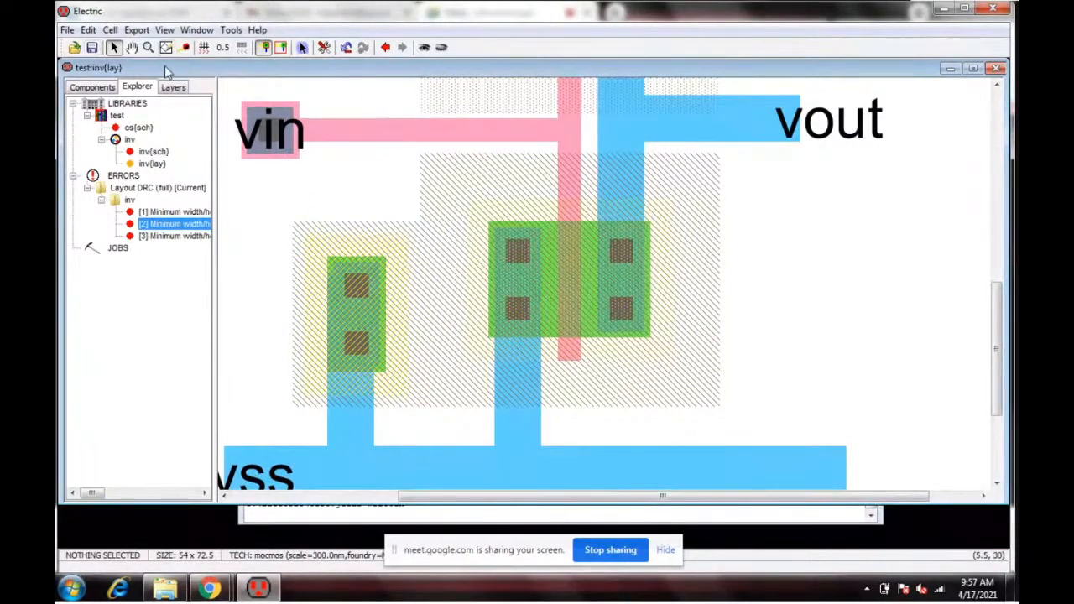
pyautogui.click(230, 30)
pyautogui.moveTo(234, 49)
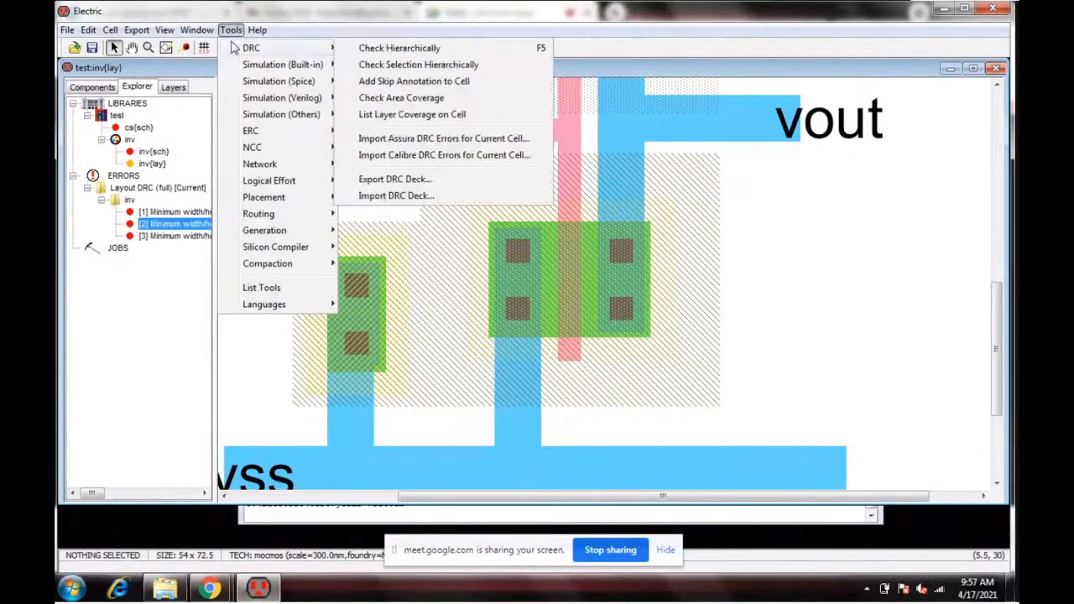
pyautogui.click(400, 48)
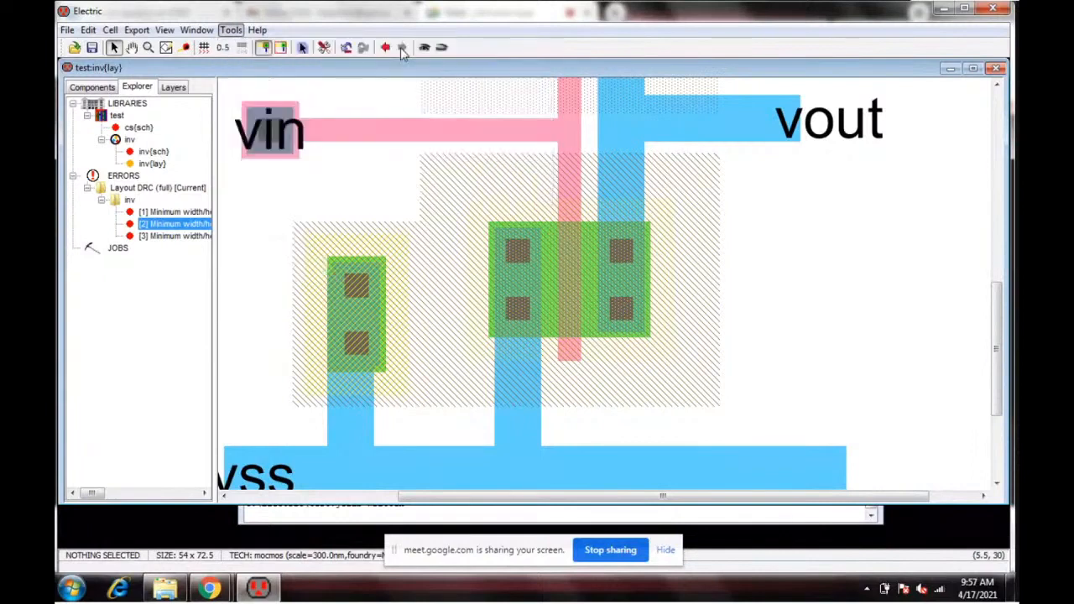
# Step: Delete all old entries from the error list and review the DRC report in the messages window
pyautogui.click(124, 176)
pyautogui.rightClick(123, 175)
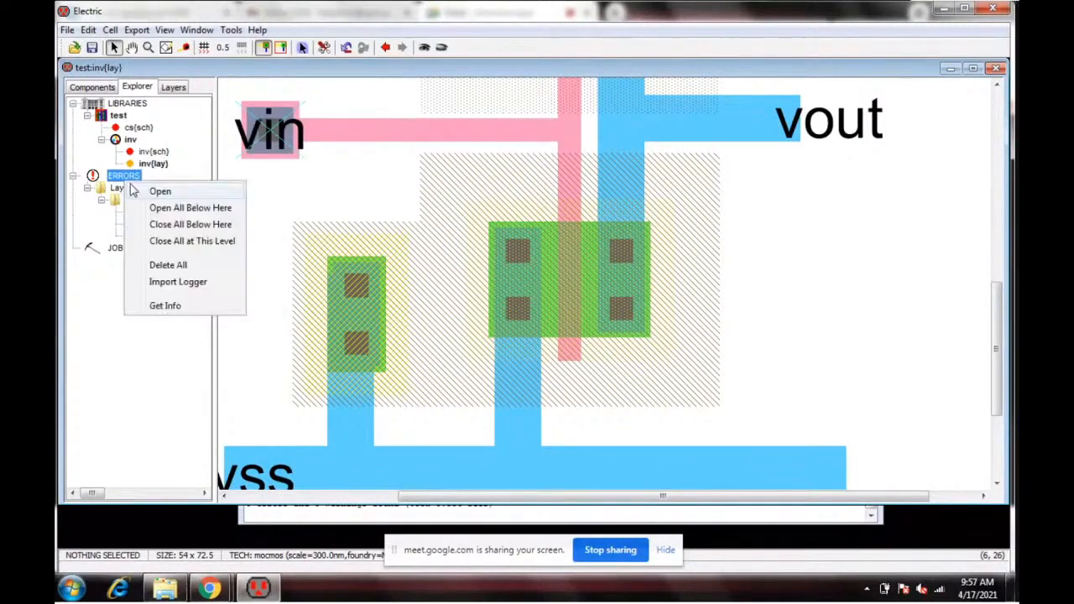
pyautogui.click(179, 265)
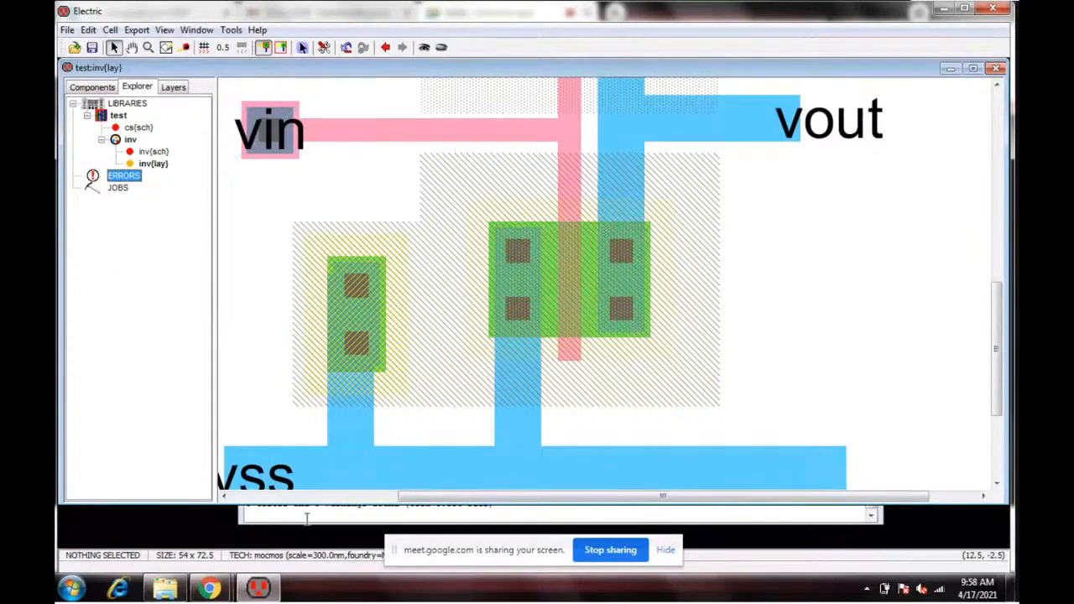
pyautogui.click(306, 518)
pyautogui.moveTo(434, 443); pyautogui.dragTo(434, 472)
pyautogui.click(924, 389)
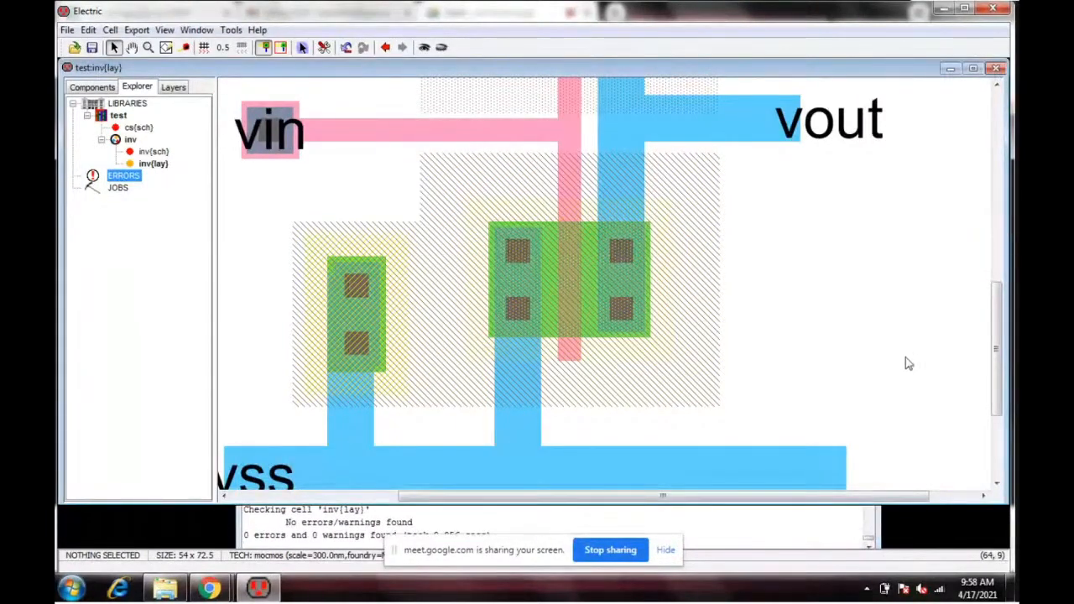
# Step: Rerun the hierarchical DRC on the whole inverter layout and review its report in the messages window
pyautogui.keyDown('ctrl'); pyautogui.scroll(-6, 909, 366); pyautogui.keyUp('ctrl')
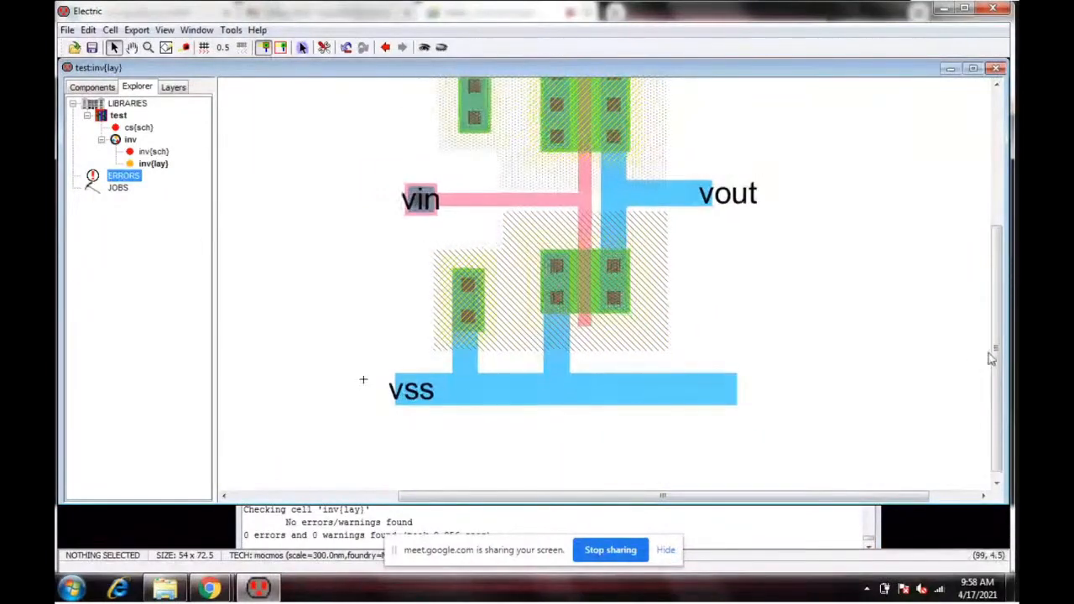
pyautogui.moveTo(991, 359); pyautogui.dragTo(991, 300)
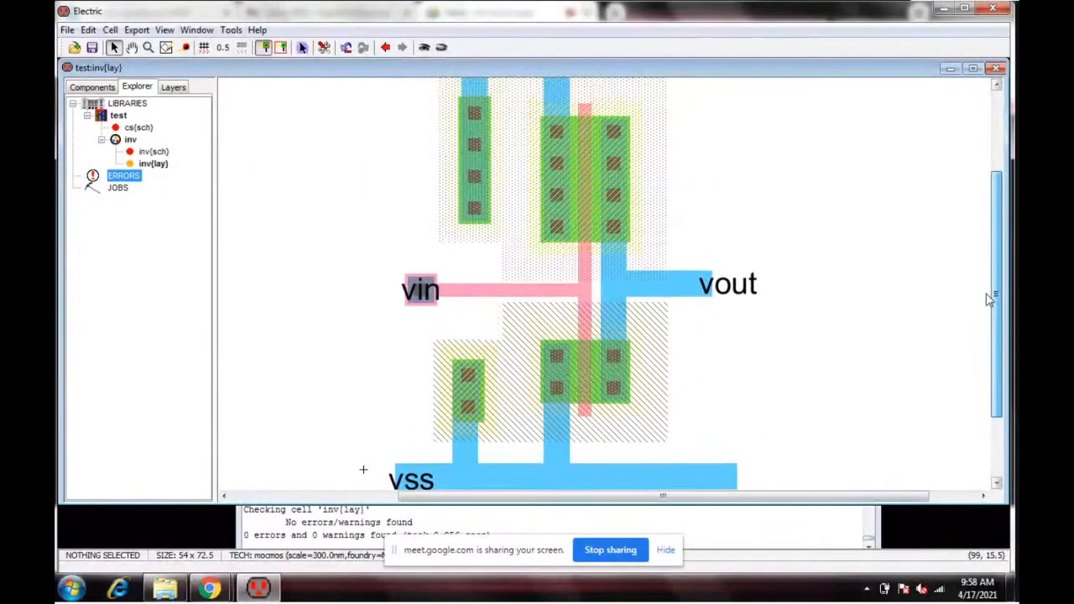
pyautogui.click(232, 30)
pyautogui.moveTo(323, 48)
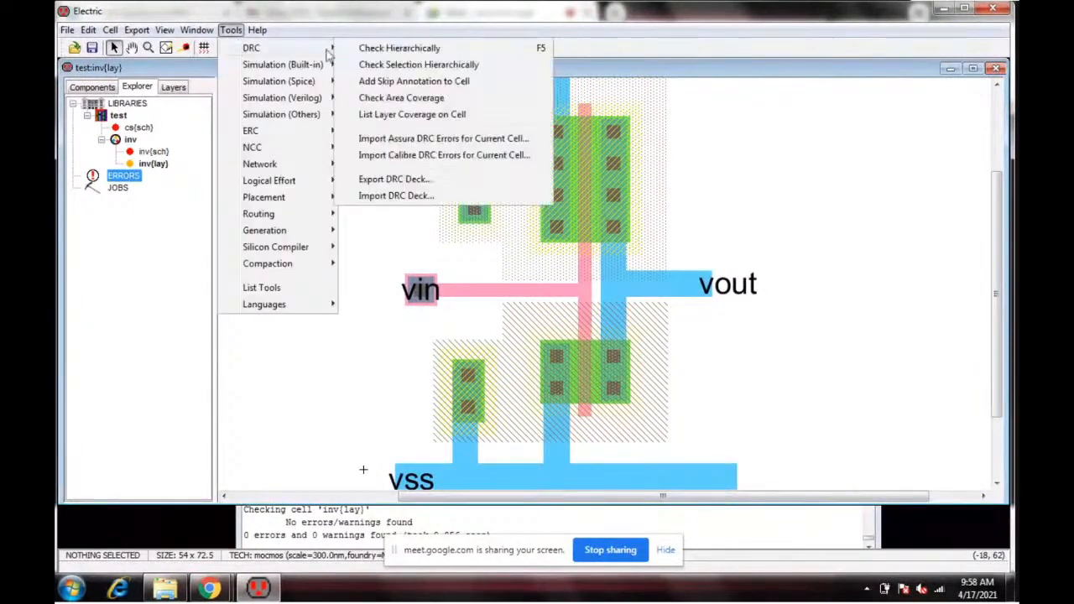
pyautogui.click(394, 51)
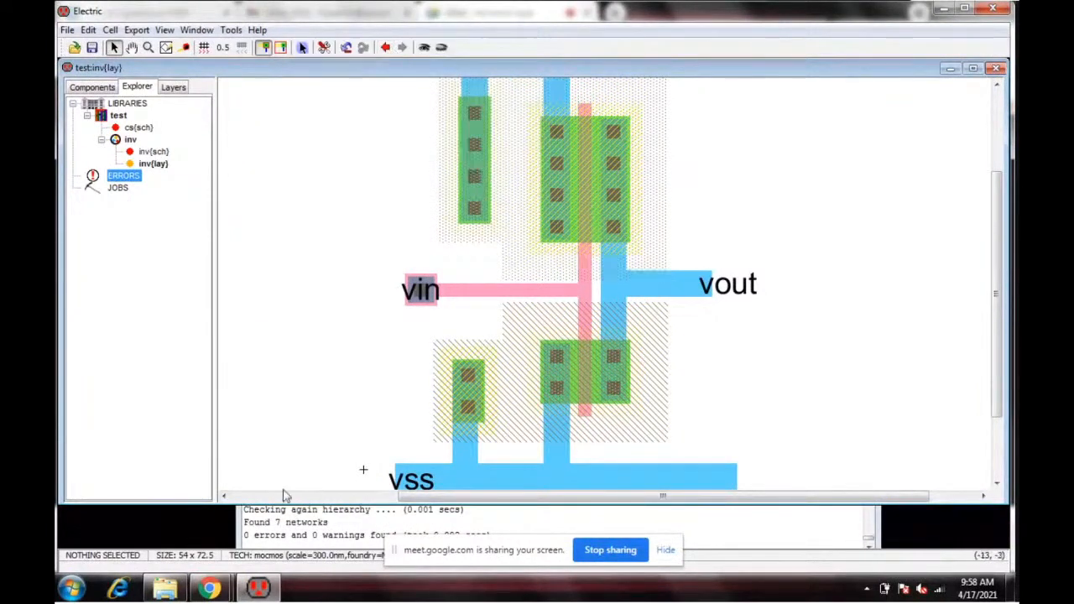
pyautogui.click(270, 522)
pyautogui.moveTo(328, 468); pyautogui.dragTo(347, 507)
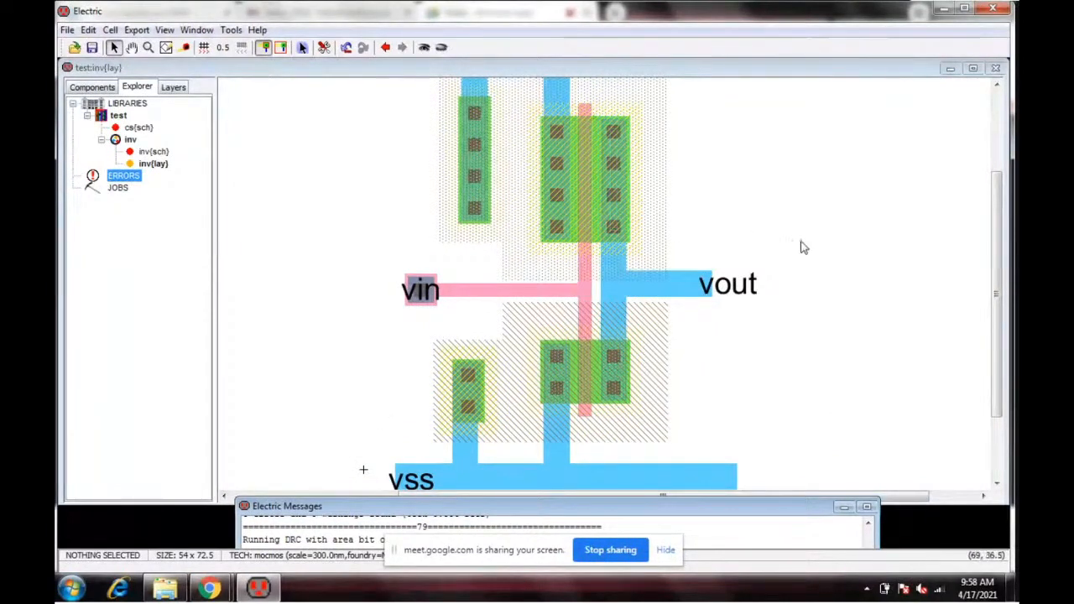
# Step: Check the P-transistor's width and length in its node properties and close them unchanged
pyautogui.click(585, 189)
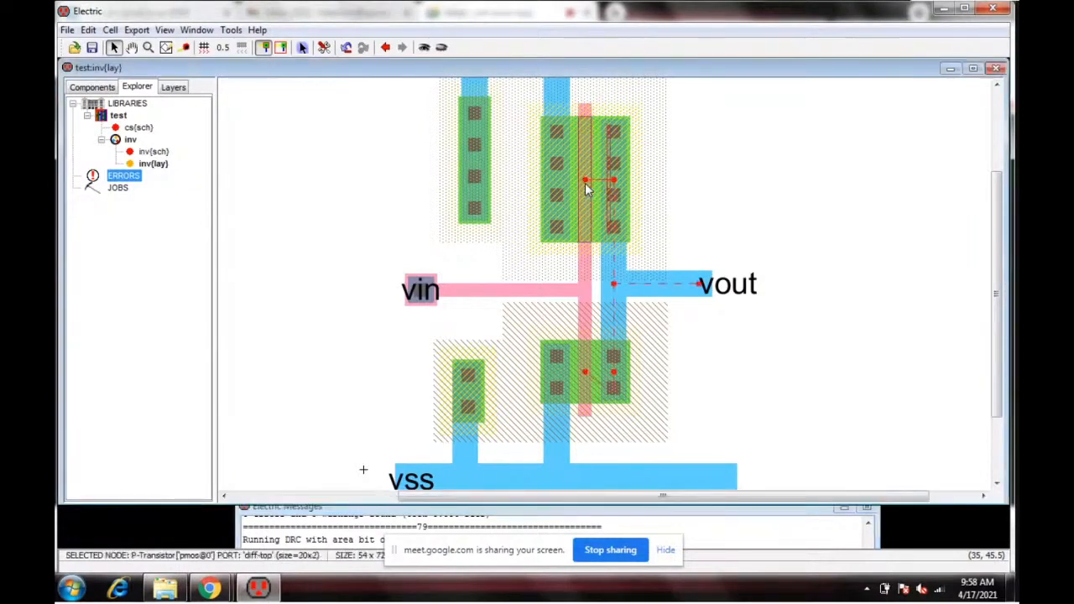
pyautogui.doubleClick(585, 188)
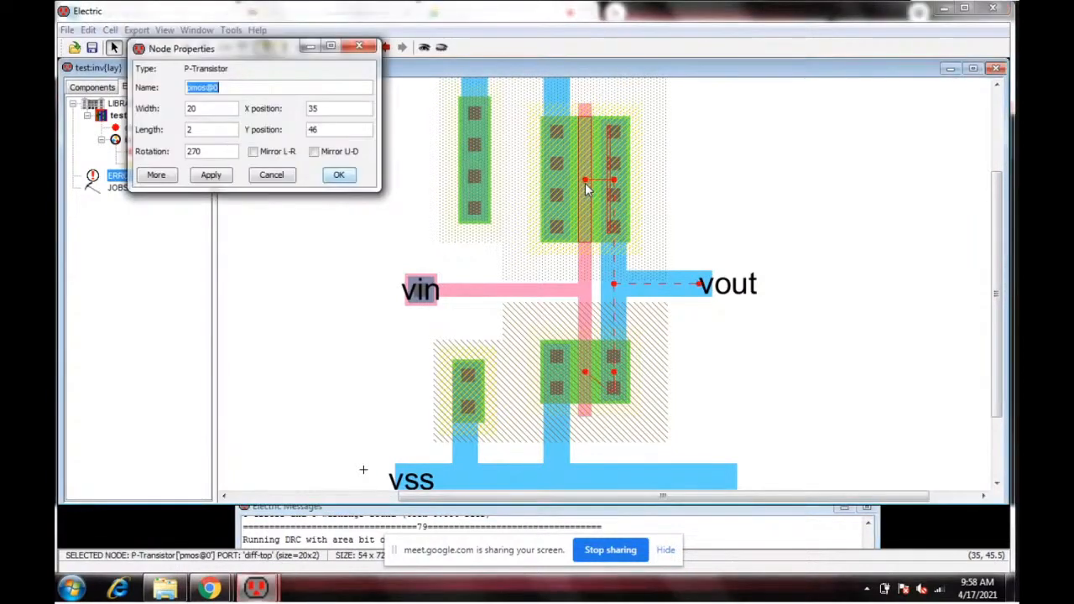
pyautogui.click(337, 175)
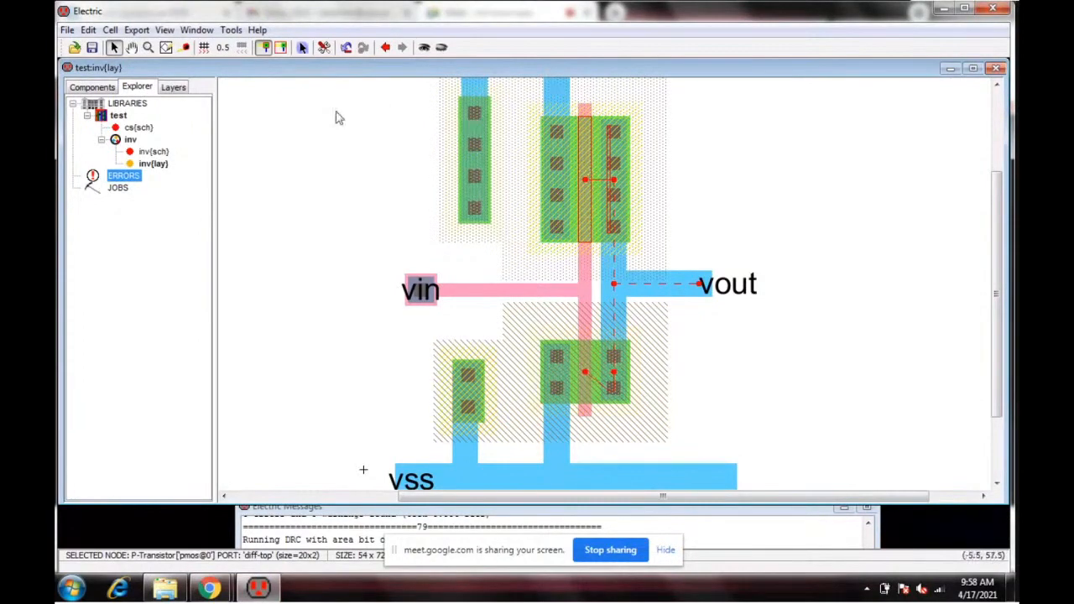
# Step: Bring up the available checking and simulation commands for the inverter layout
pyautogui.click(231, 30)
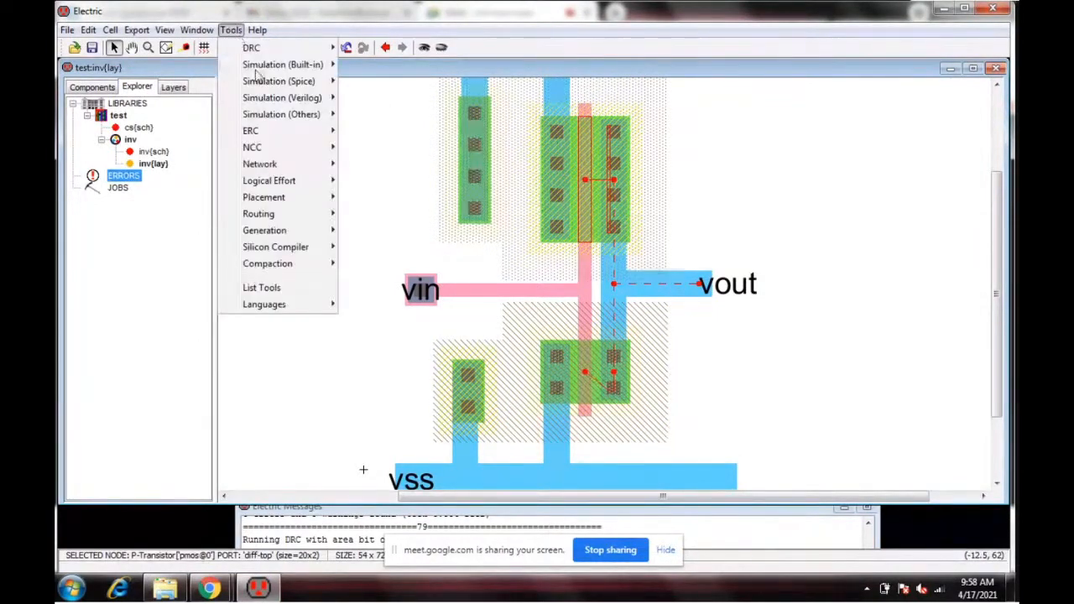
# Step: Attach a SPICE model to the P-transistor of the inverter layout
pyautogui.moveTo(260, 81)
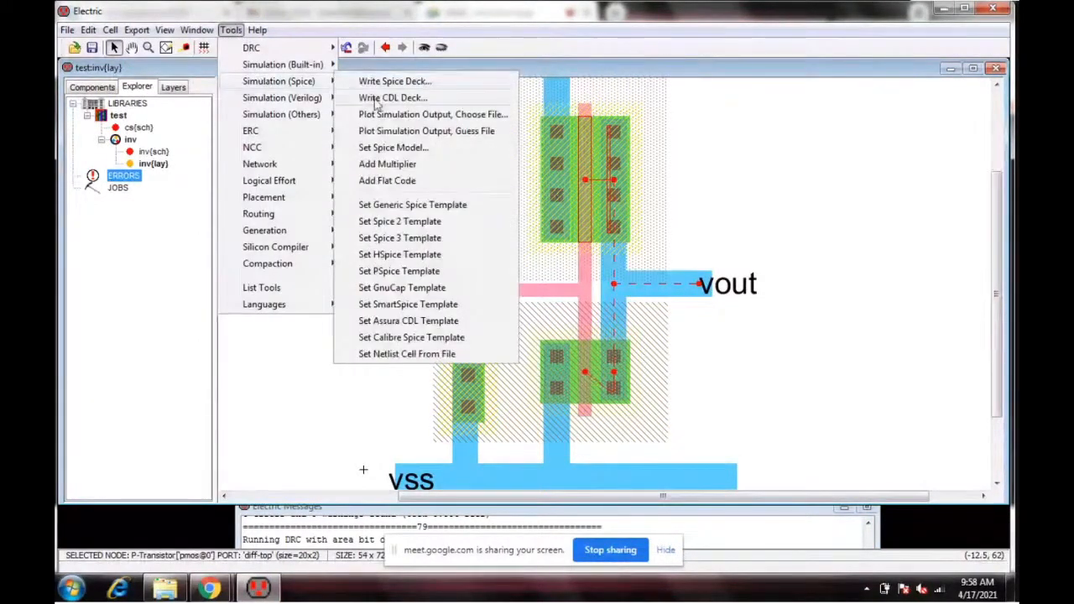
pyautogui.click(396, 148)
pyautogui.click(851, 180)
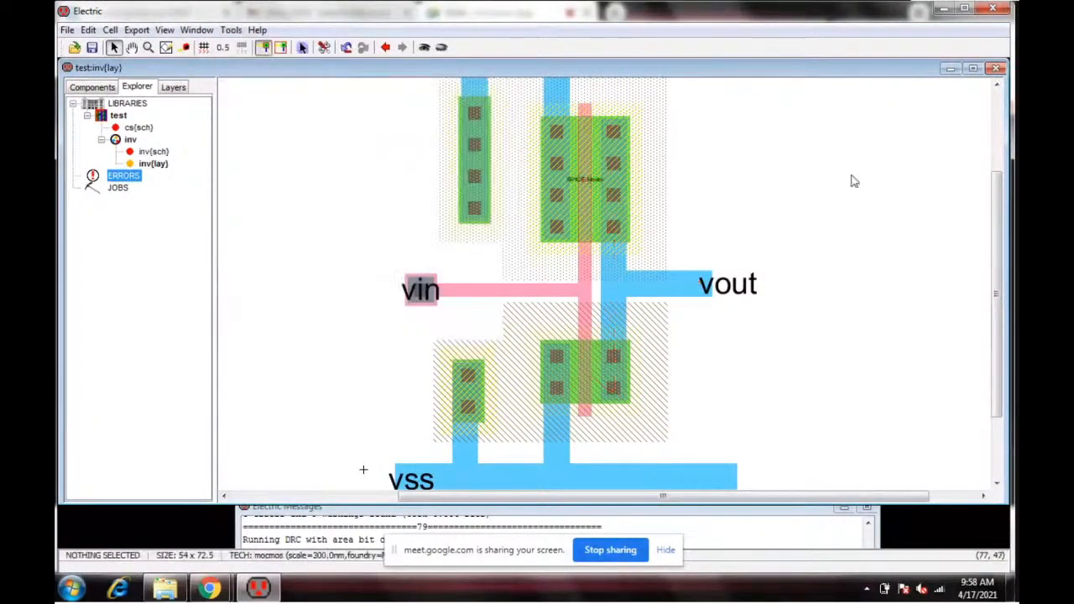
# Step: Change the SPICE model text on the P-transistor to PMOS
pyautogui.click(593, 184)
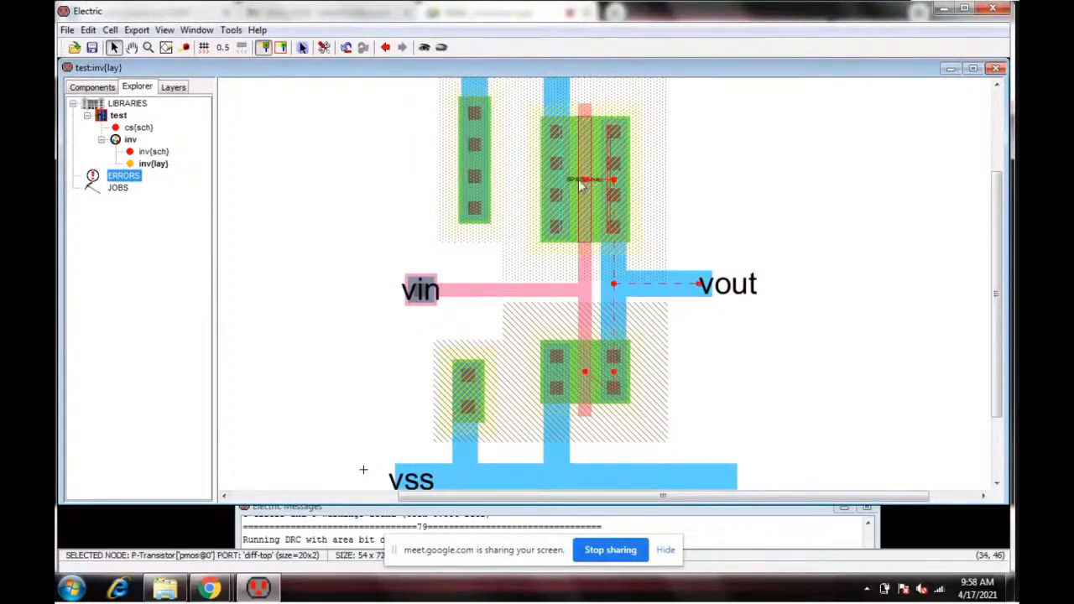
pyautogui.click(580, 186)
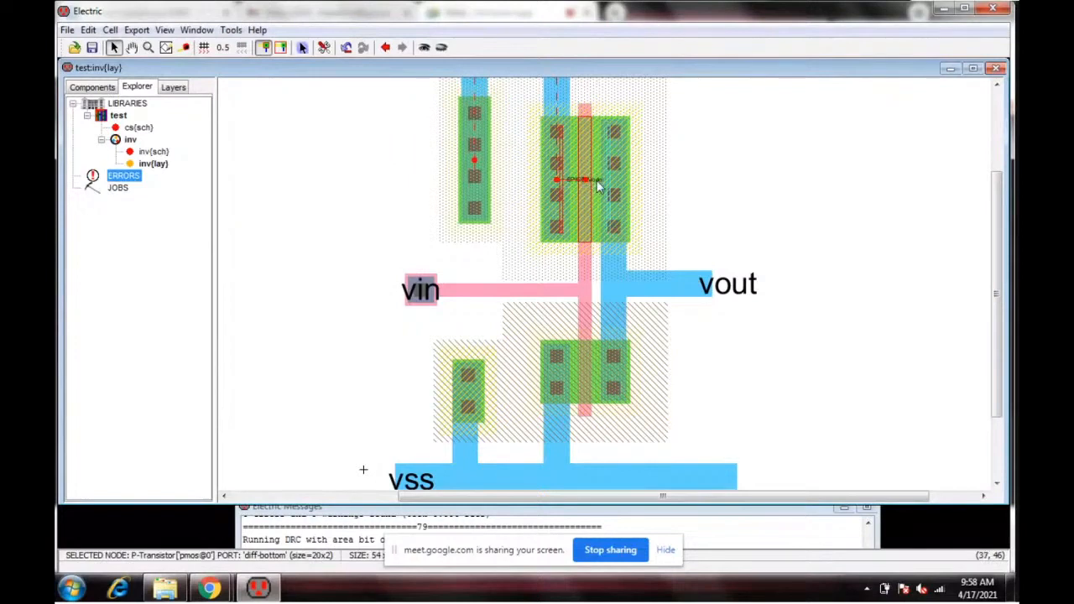
pyautogui.click(599, 187)
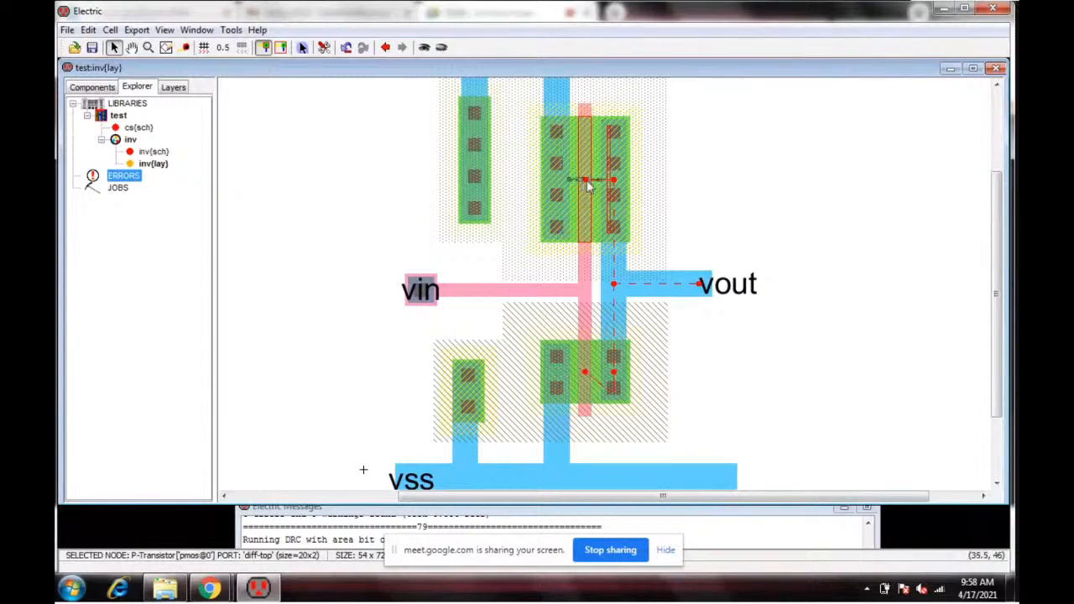
pyautogui.click(586, 181)
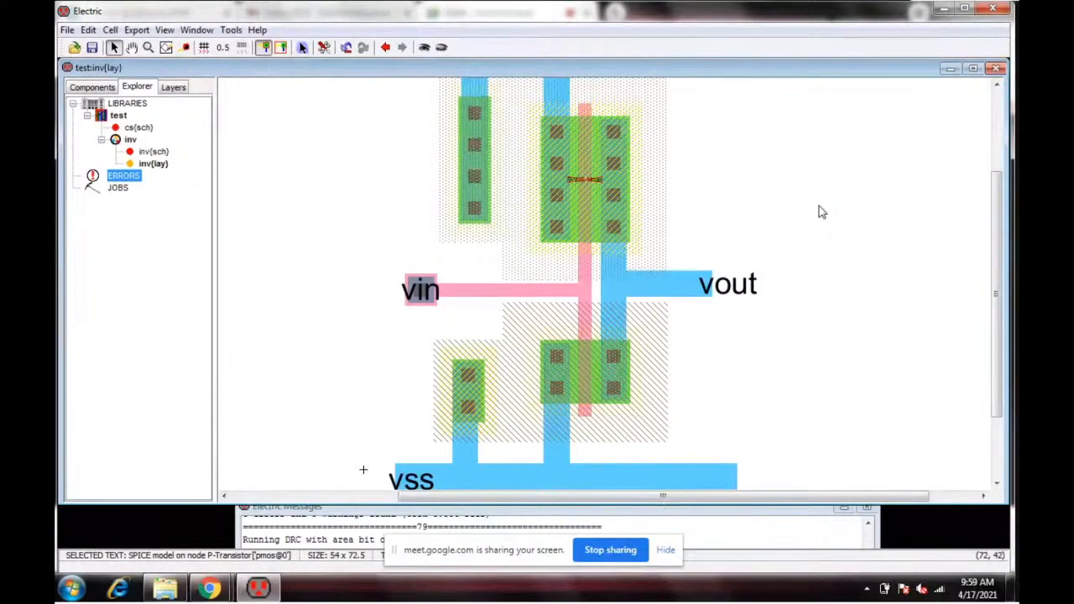
pyautogui.hotkey('ctrl', 'i')
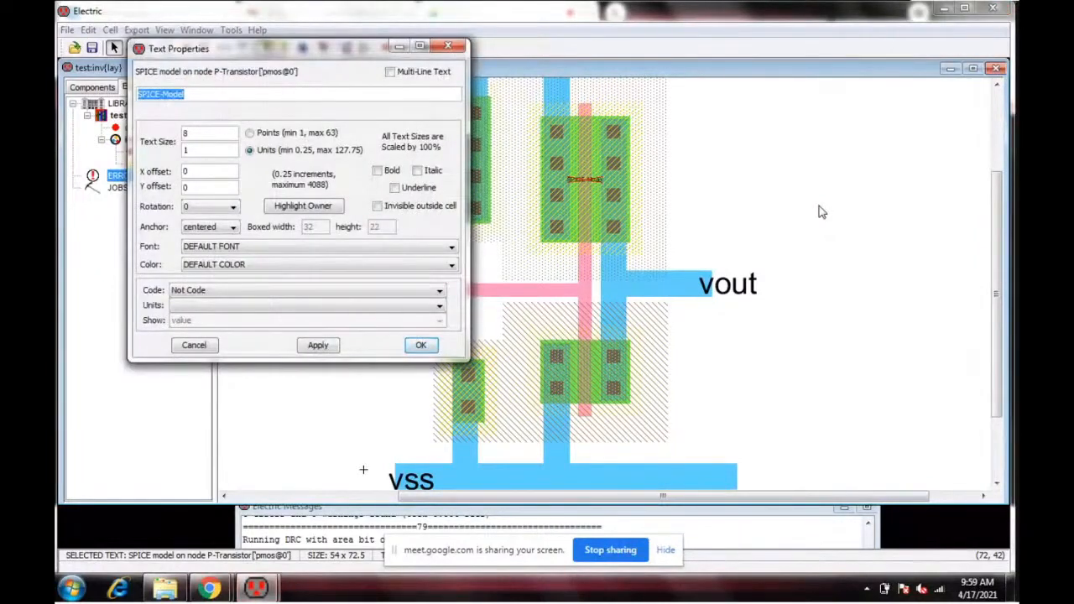
pyautogui.write('P')
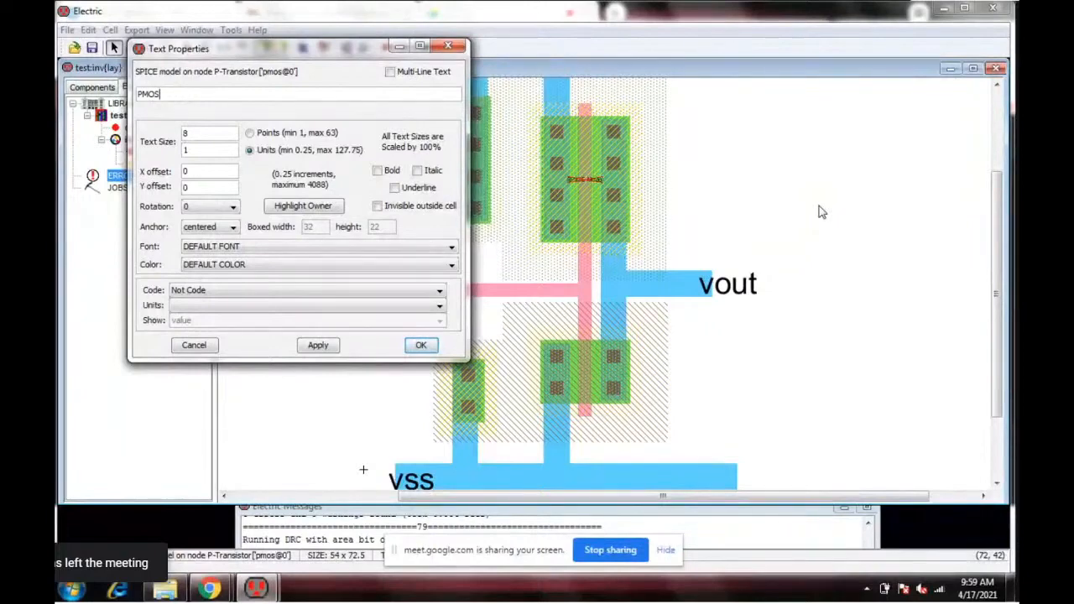
pyautogui.write('MOS')
pyautogui.click(421, 345)
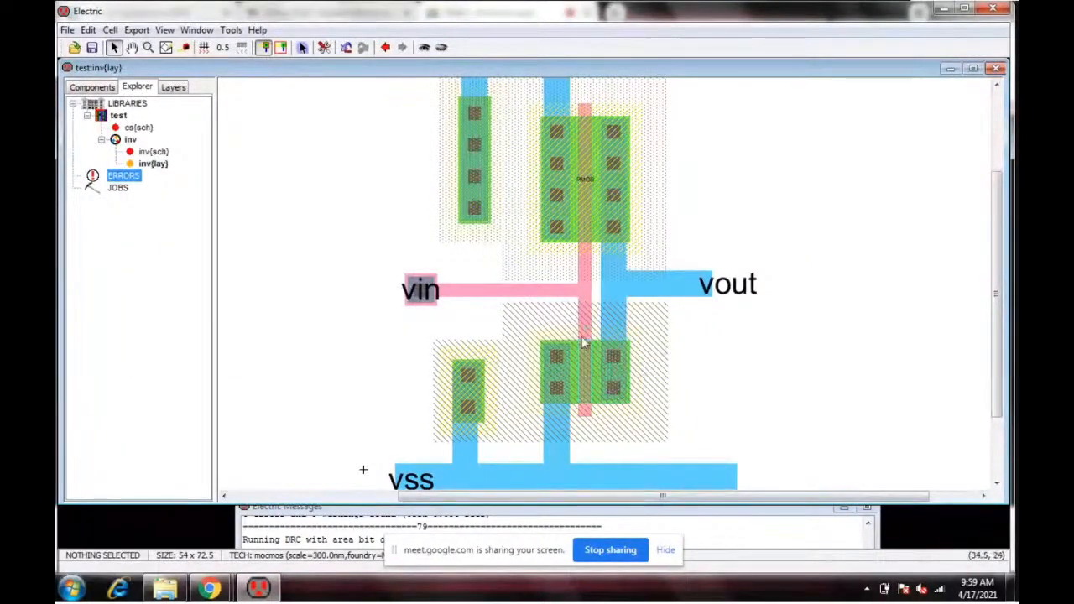
# Step: Select the N-transistor in the inverter layout and check its node properties
pyautogui.click(586, 382)
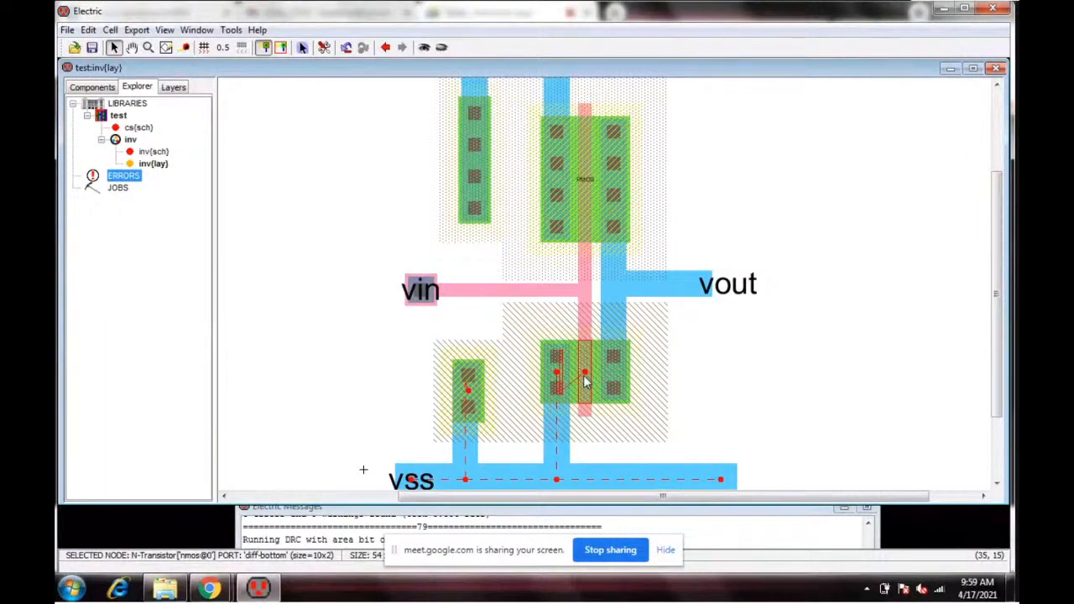
pyautogui.doubleClick(586, 382)
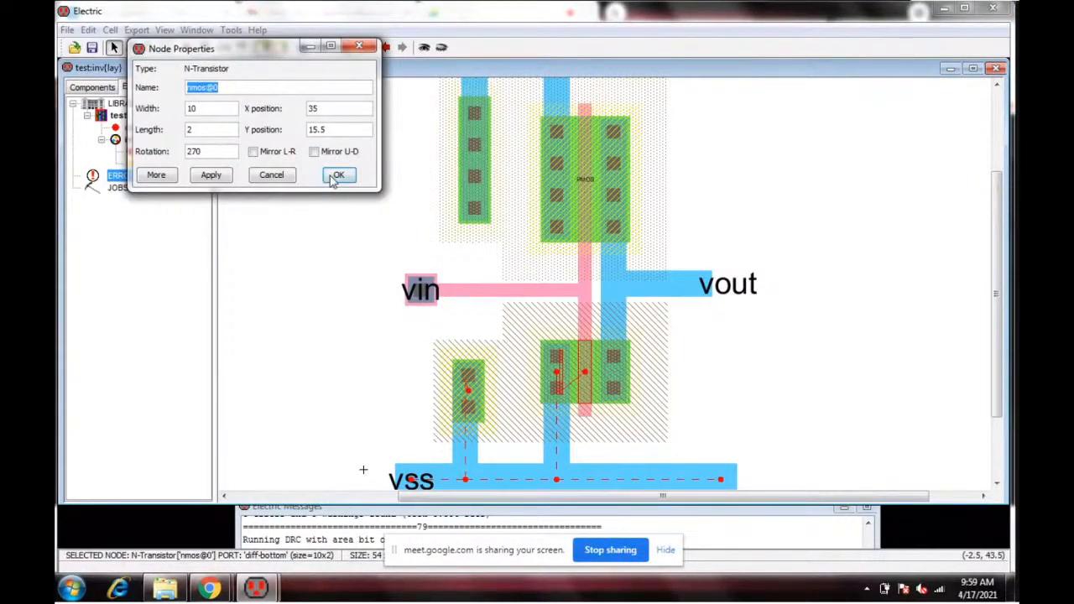
pyautogui.click(336, 177)
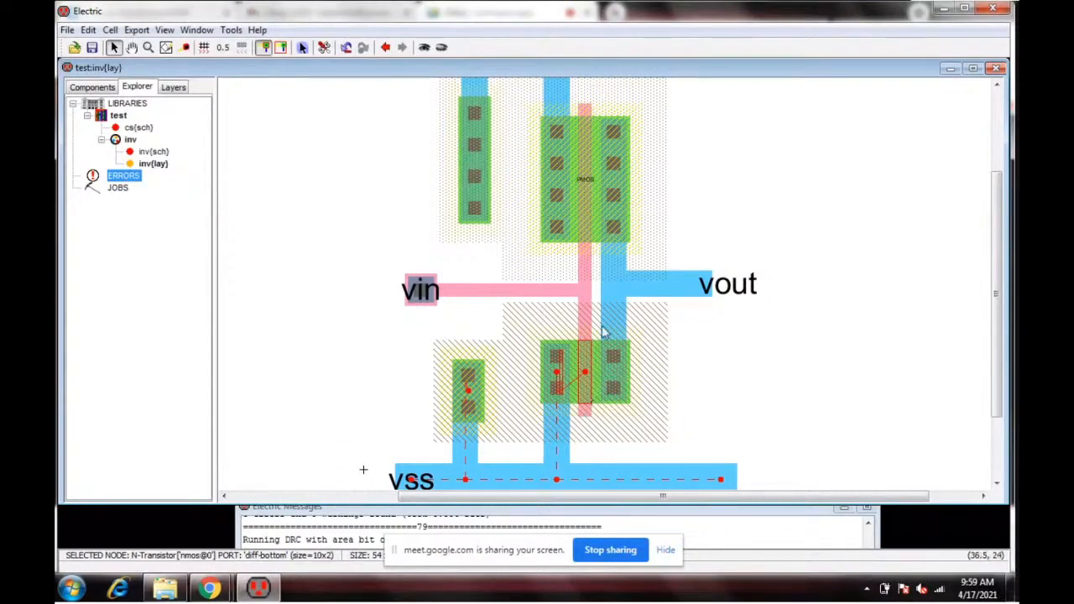
pyautogui.click(231, 30)
pyautogui.moveTo(265, 86)
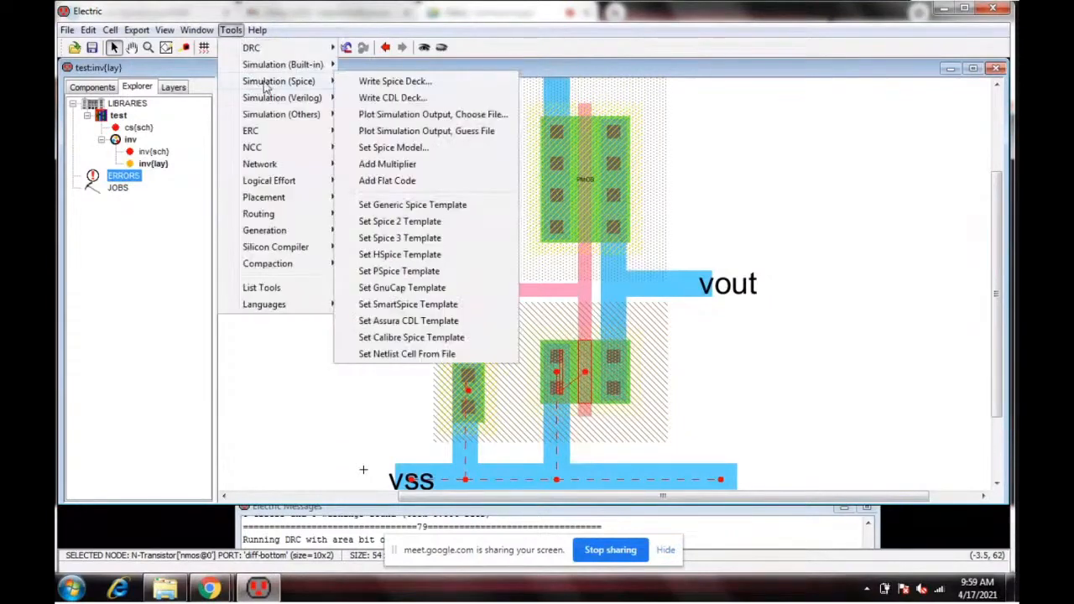
pyautogui.click(369, 83)
pyautogui.click(729, 443)
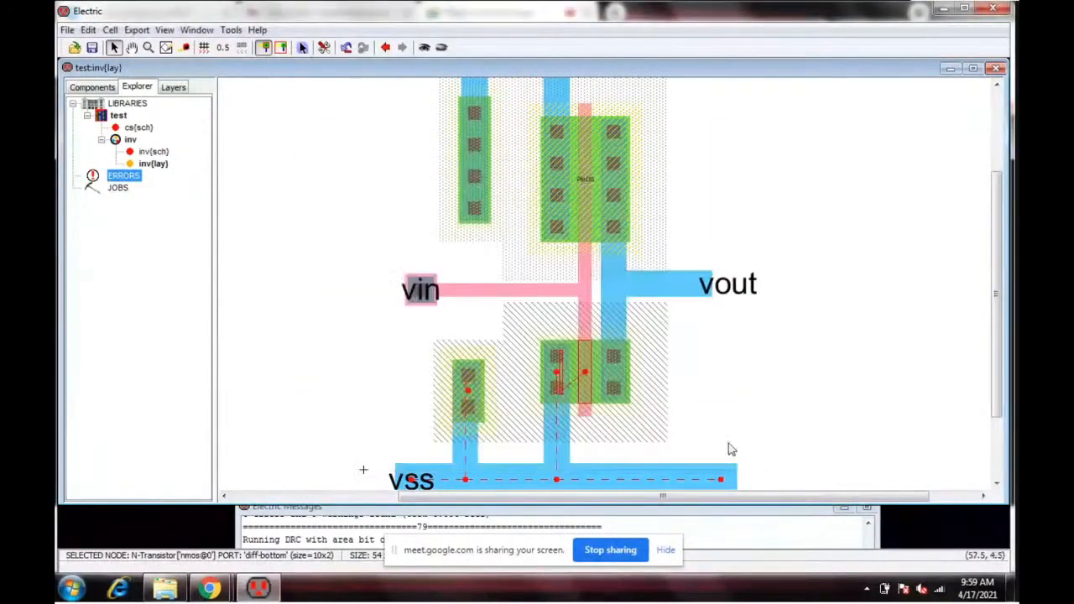
# Step: Attach a SPICE model to the selected N-transistor
pyautogui.click(231, 31)
pyautogui.moveTo(249, 80)
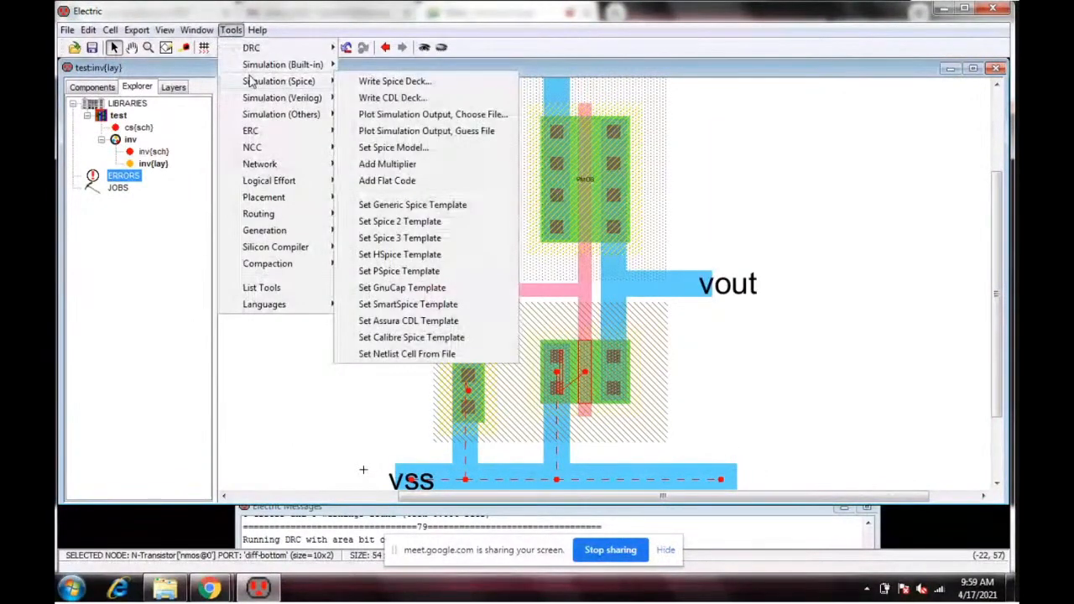
pyautogui.click(418, 152)
pyautogui.click(805, 347)
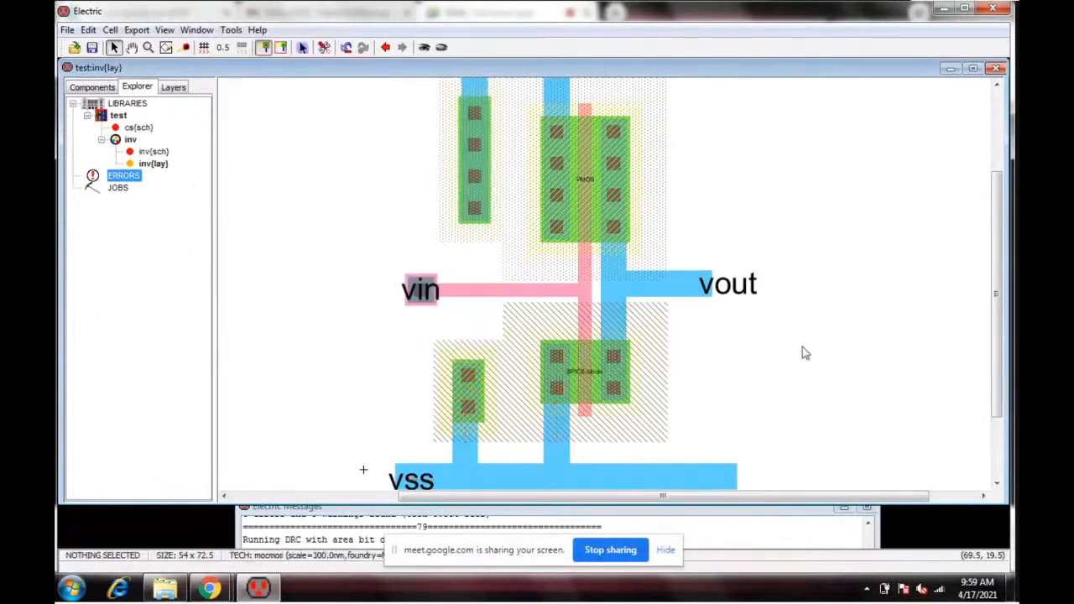
# Step: Change the SPICE model text on the N-transistor to NMOS
pyautogui.click(588, 376)
pyautogui.click(588, 376)
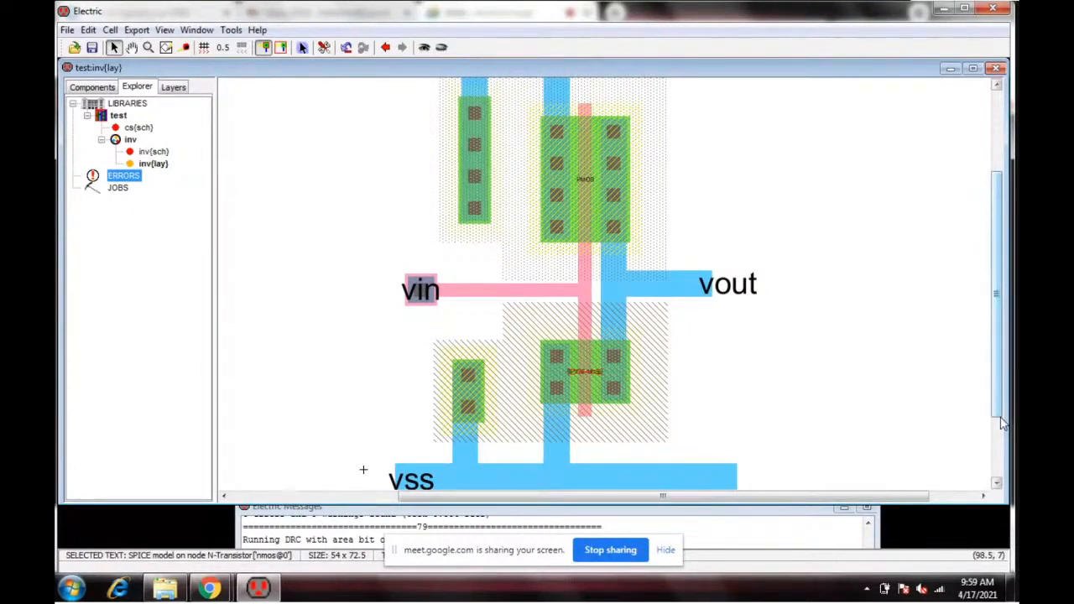
pyautogui.hotkey('ctrl', 'i')
pyautogui.write('NMOS')
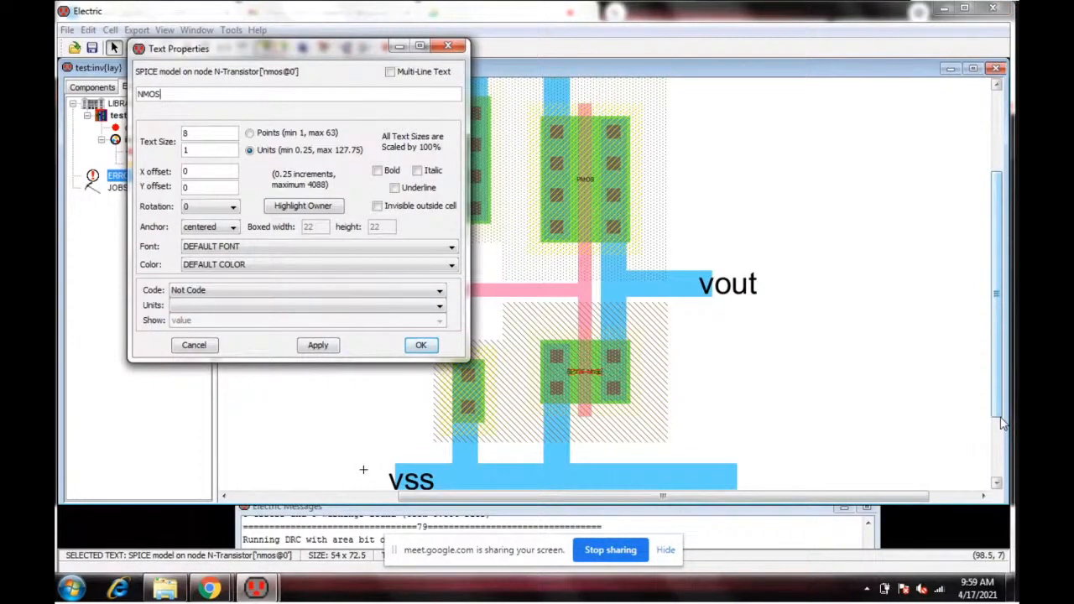
pyautogui.click(422, 345)
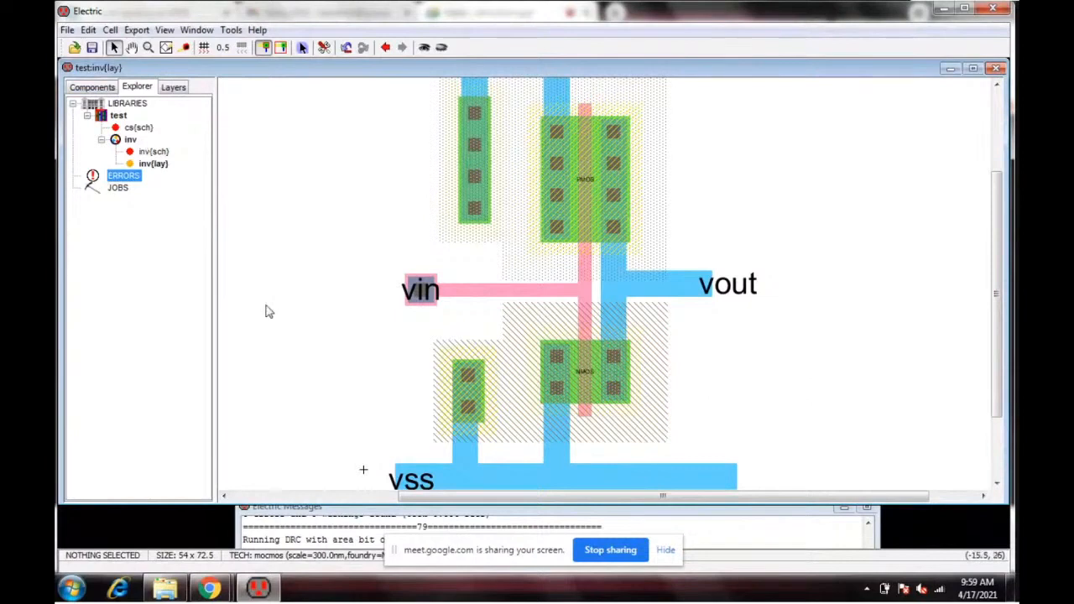
# Step: Add a Spice Code text to the layout and place it to the right of the P-transistor, at about X 76, Y 44
pyautogui.click(92, 87)
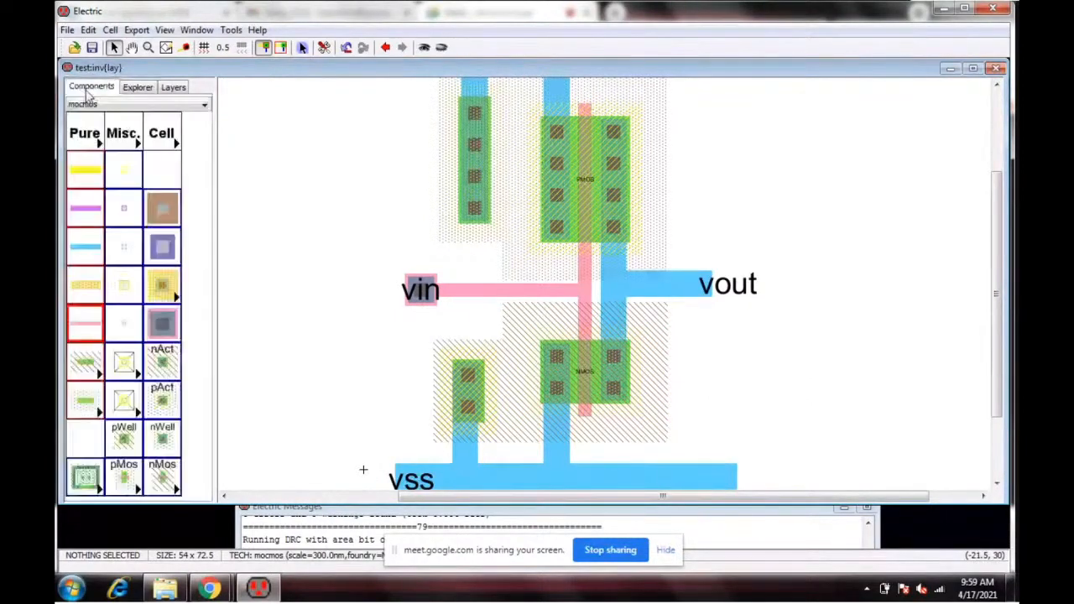
pyautogui.click(139, 147)
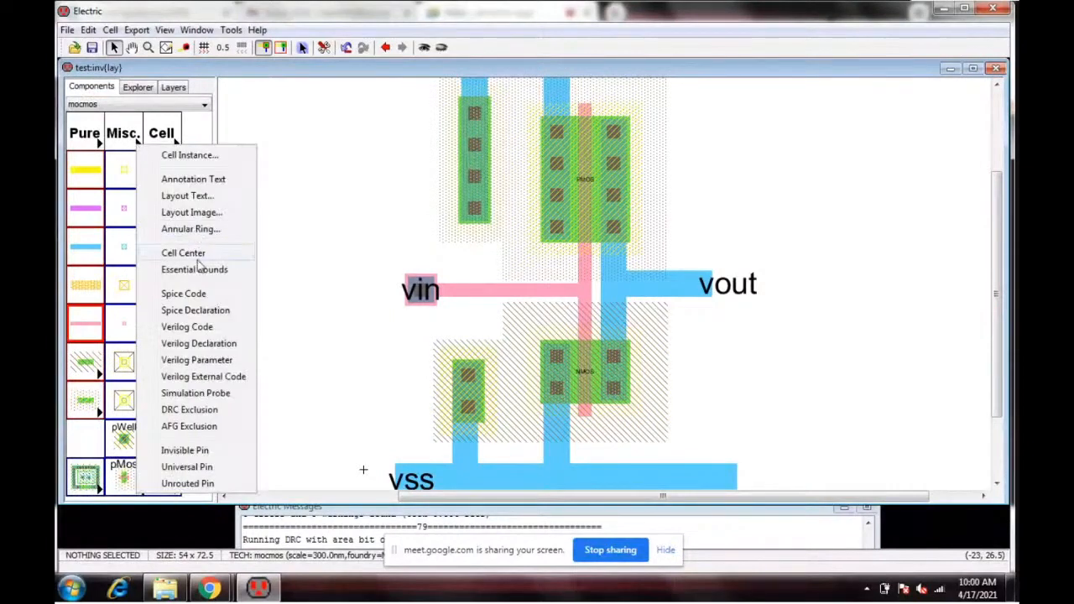
pyautogui.click(204, 309)
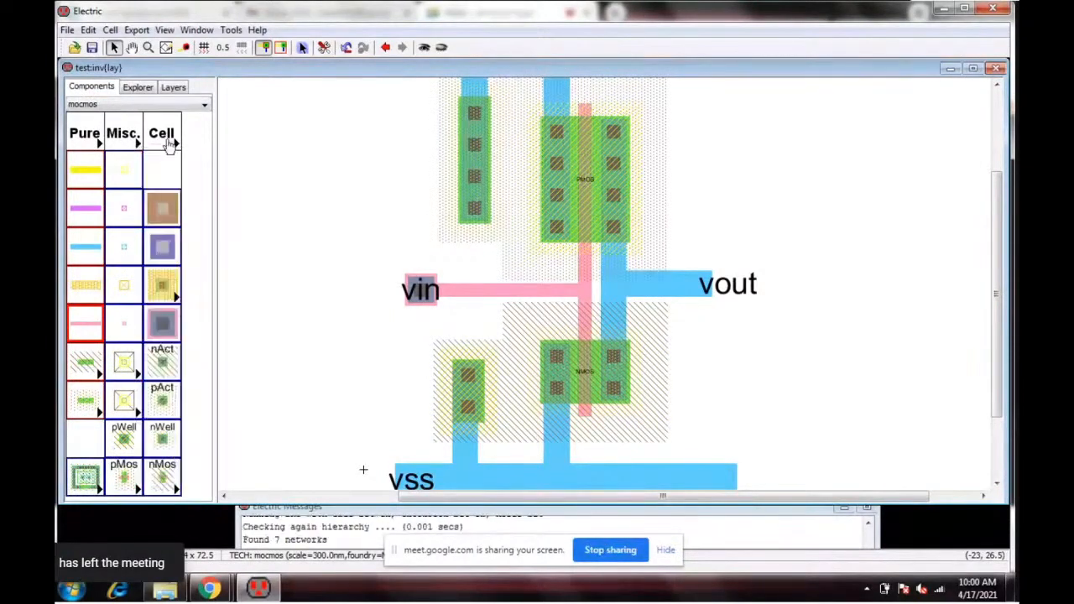
pyautogui.click(136, 147)
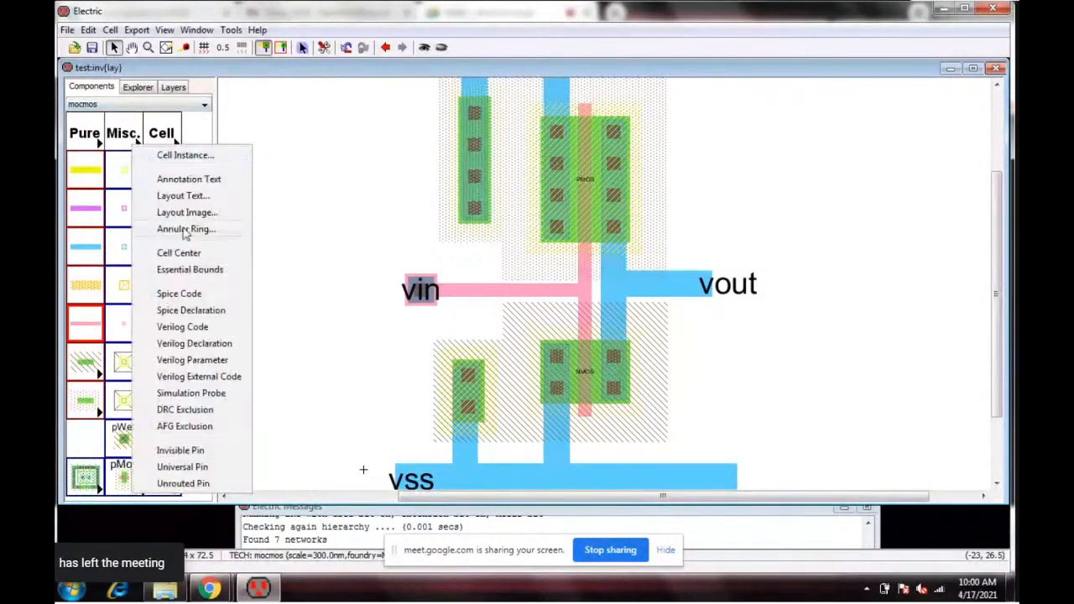
pyautogui.click(179, 293)
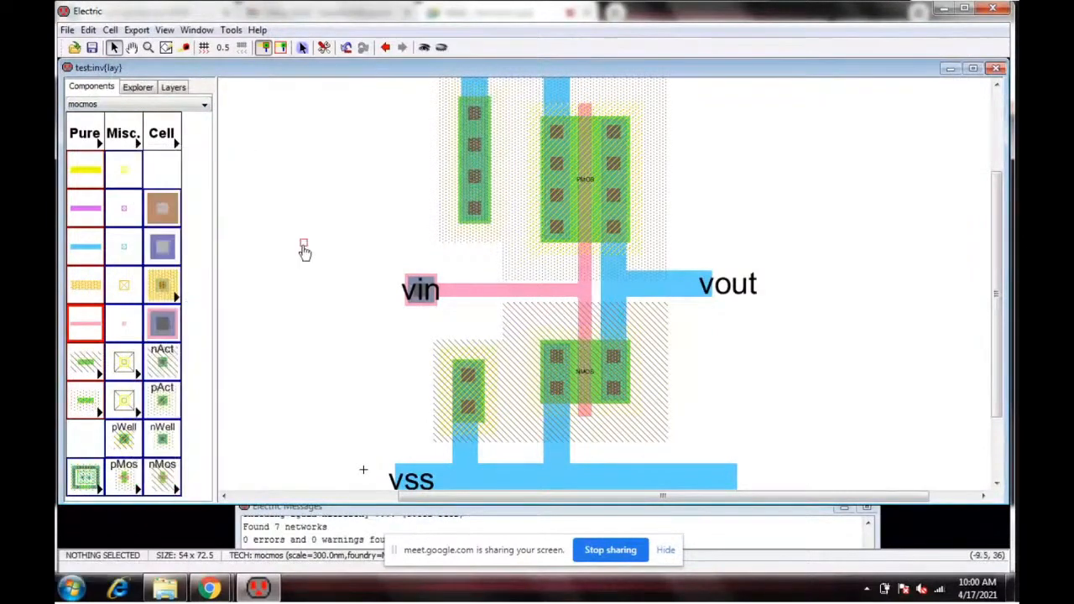
pyautogui.click(307, 204)
pyautogui.moveTo(306, 205)
pyautogui.mouseDown()
pyautogui.moveTo(908, 238)
pyautogui.moveTo(844, 192)
pyautogui.mouseUp()
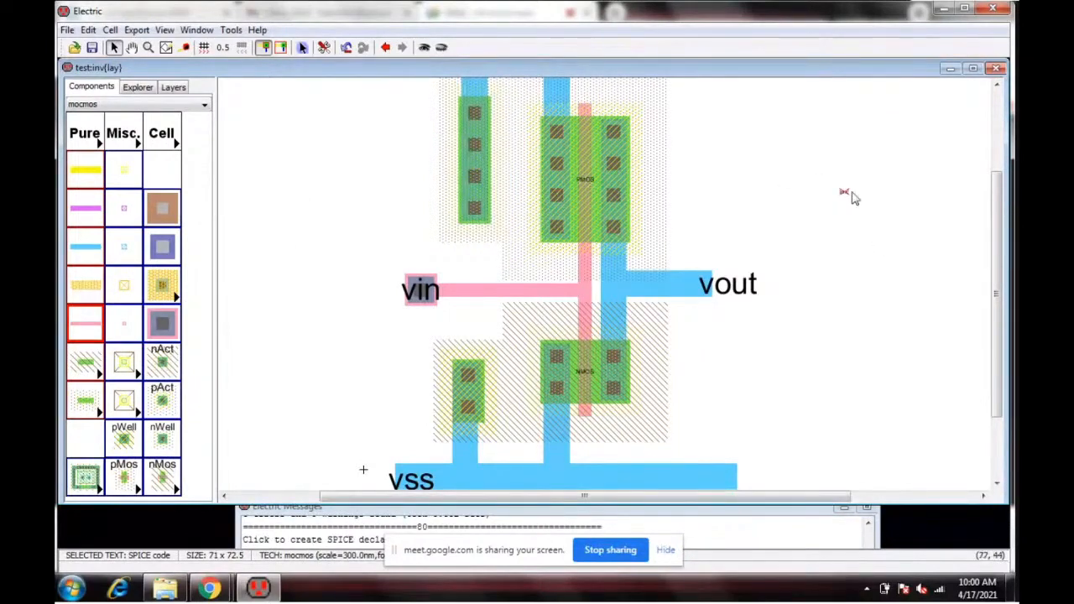
# Step: Make the SPICE code a multi-line text and replace its placeholder with the beginning of an .include statement
pyautogui.doubleClick(846, 193)
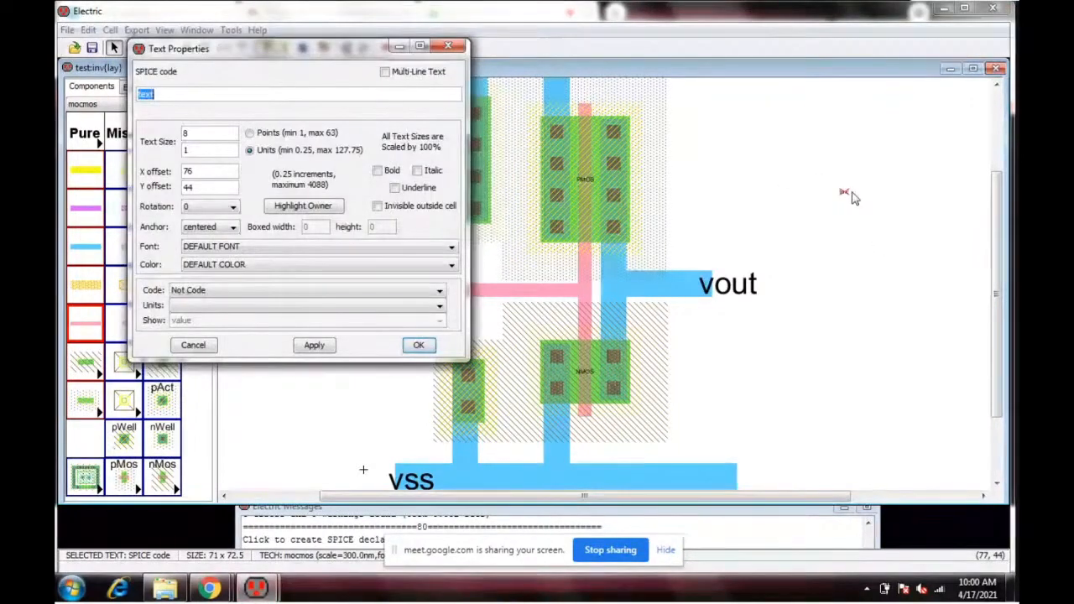
pyautogui.click(384, 72)
pyautogui.doubleClick(356, 101)
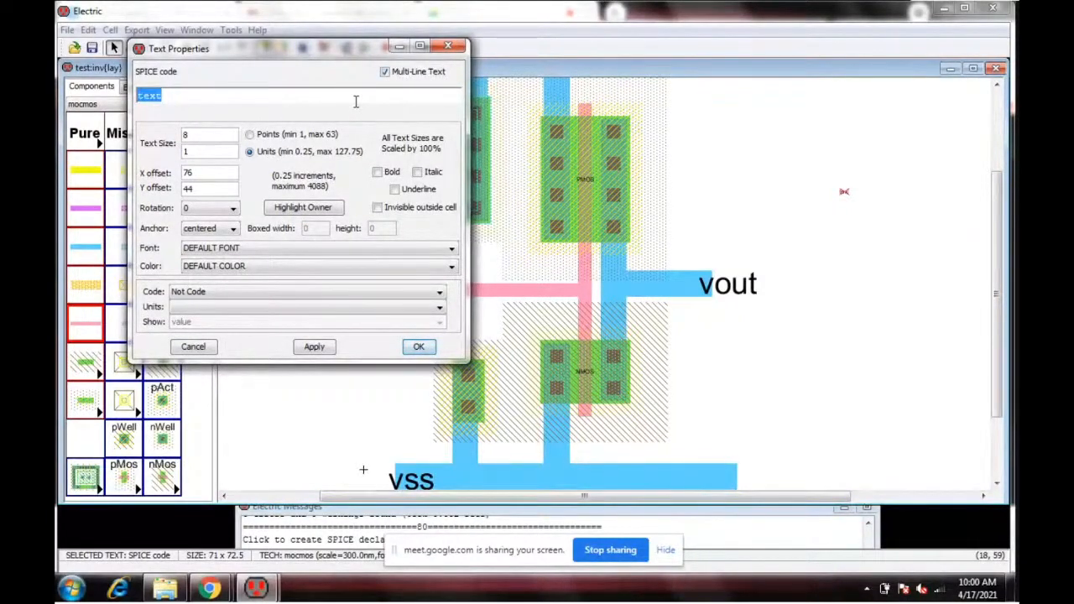
pyautogui.write('.include c')
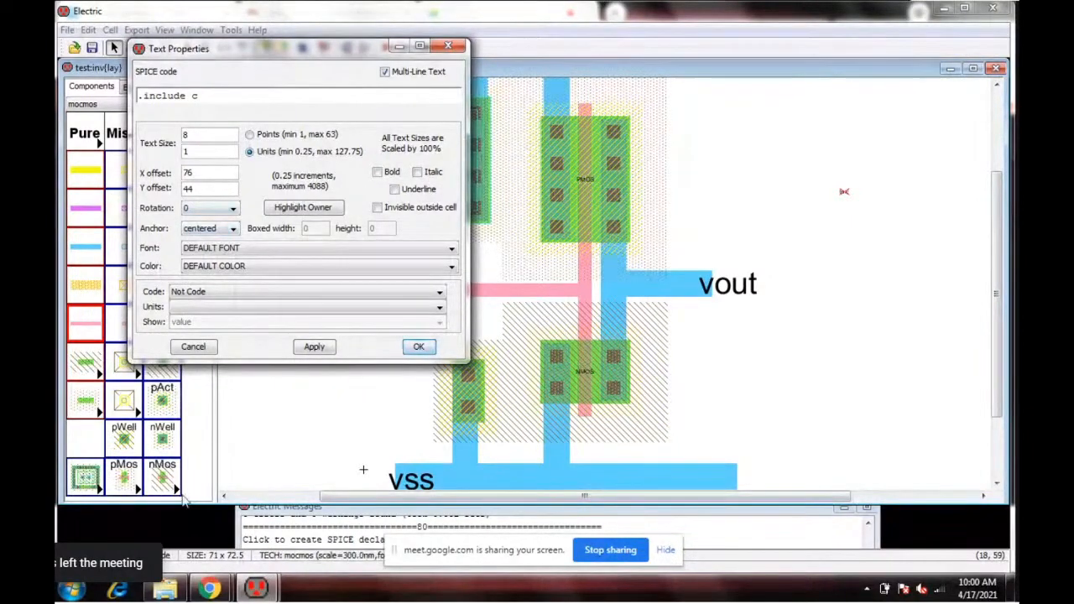
# Step: Switch to the Windows Explorer window and copy the folder path C:\Electric
pyautogui.moveTo(172, 591)
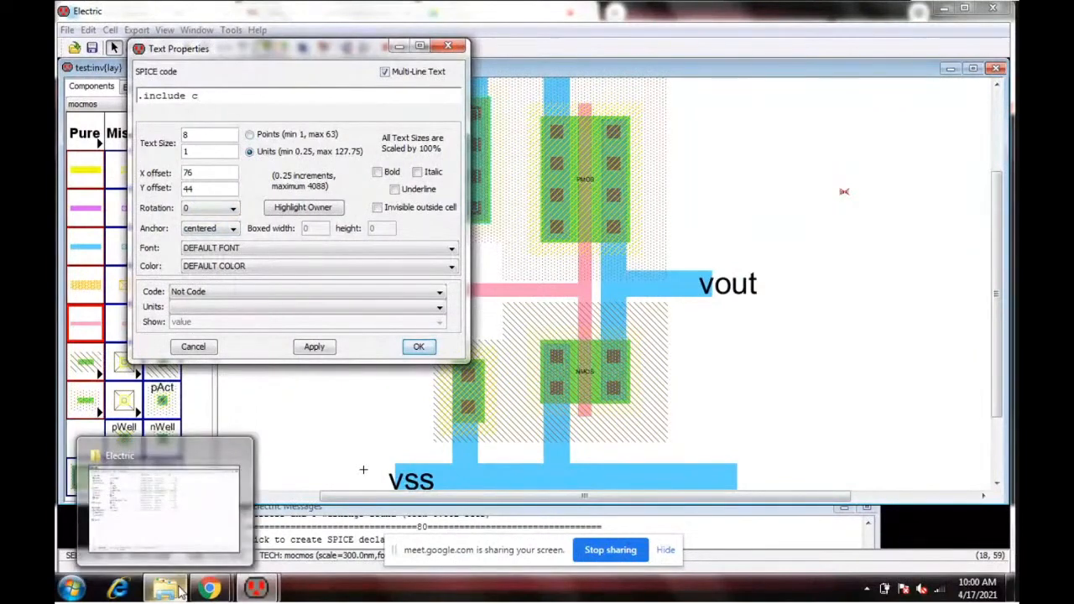
pyautogui.click(207, 559)
pyautogui.click(370, 29)
pyautogui.hotkey('ctrl', 'c')
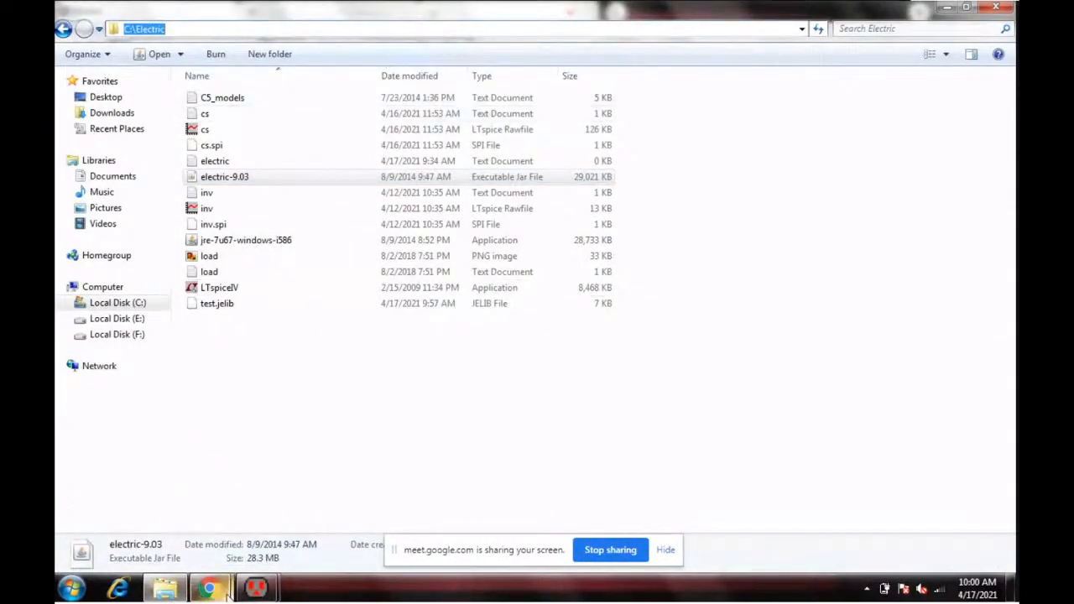
# Step: Return to Electric and complete the first SPICE code line as .include C:\Electric\C5_models.txt
pyautogui.click(256, 587)
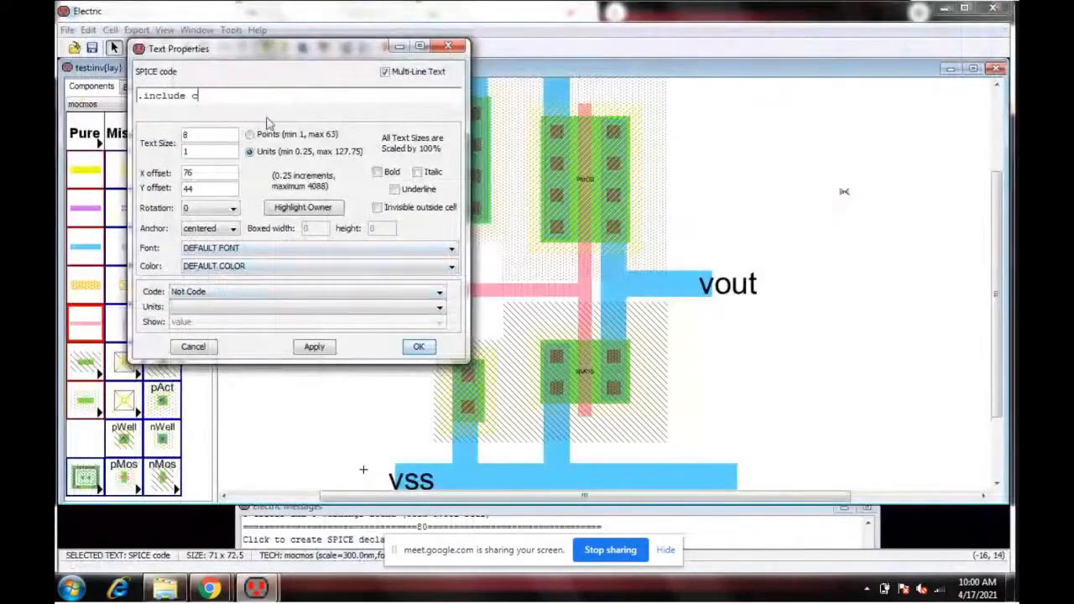
pyautogui.press('BackSpace')
pyautogui.hotkey('ctrl', 'v')
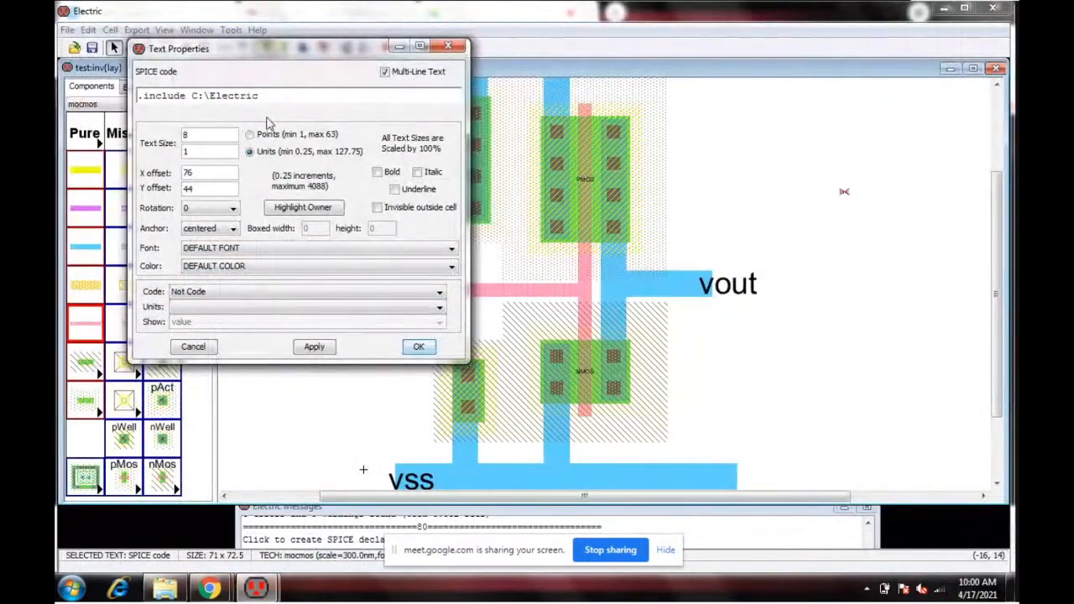
pyautogui.write('\\C')
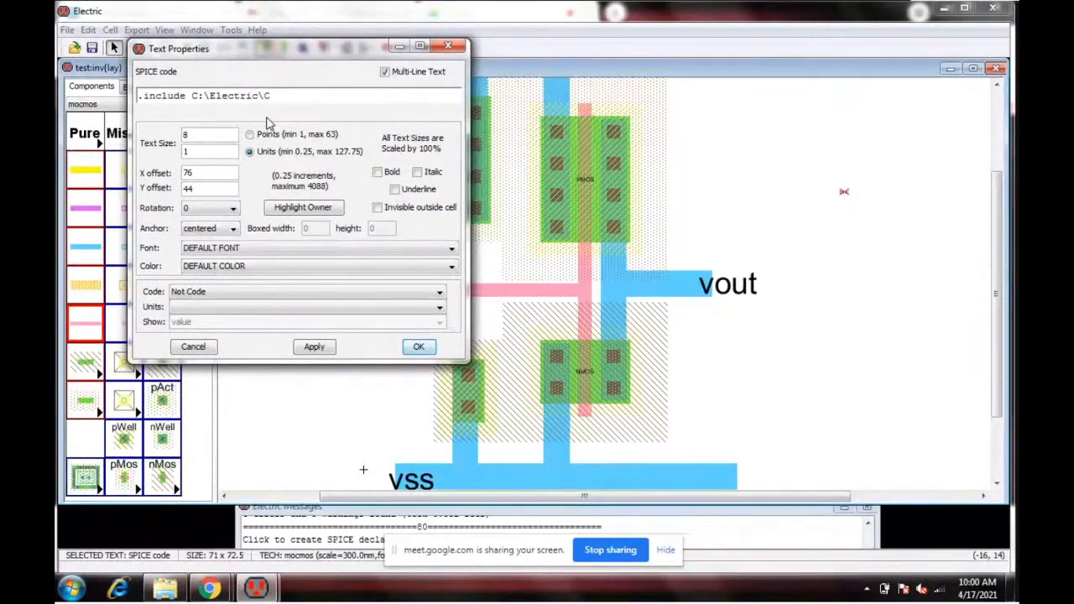
pyautogui.write('5_models')
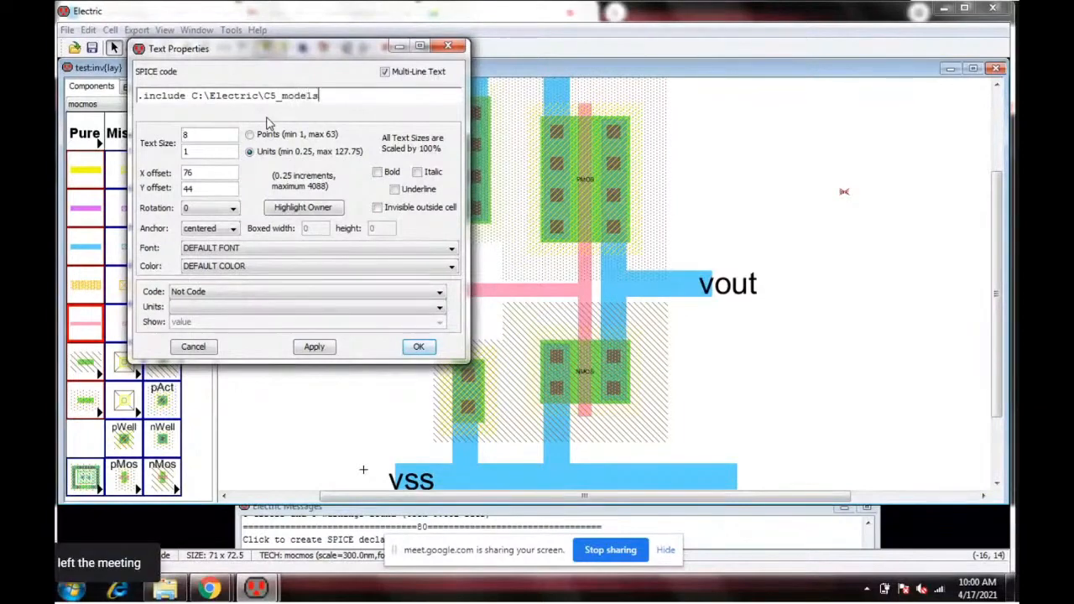
pyautogui.write('.txt')
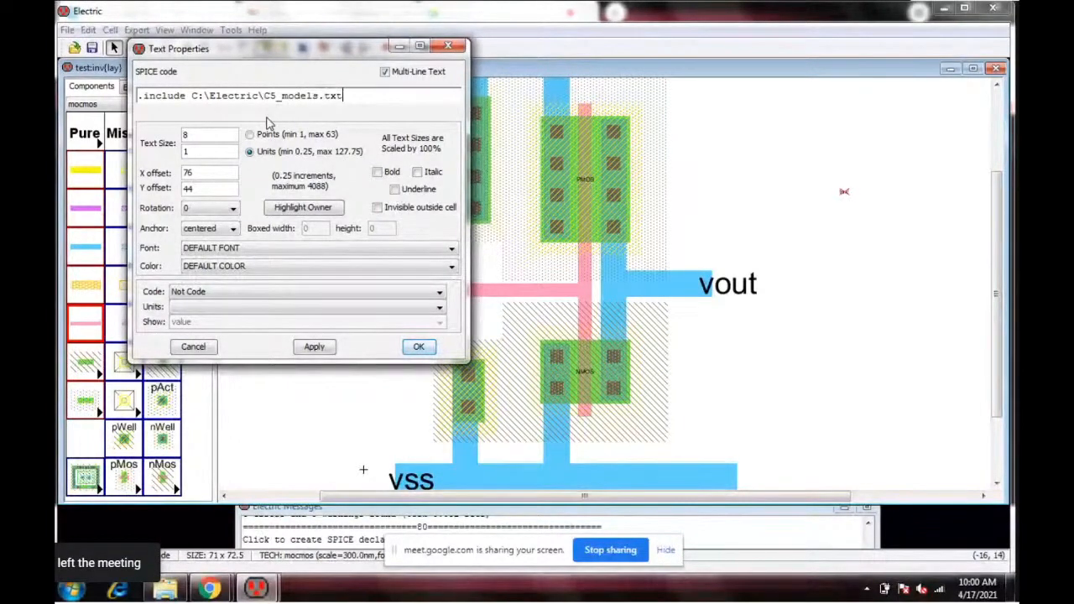
# Step: Add the supply lines "vdd vdd 0 DC 5" and "vss vss 0 DC 0" below the .include line of the SPICE code
pyautogui.press('Return')
pyautogui.write('v')
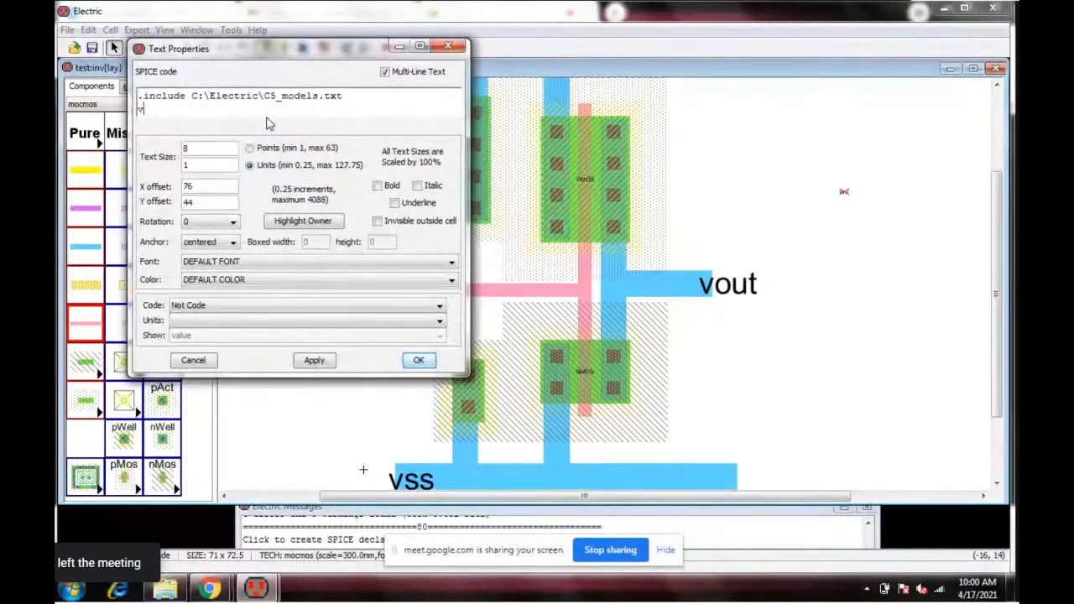
pyautogui.write('dd ')
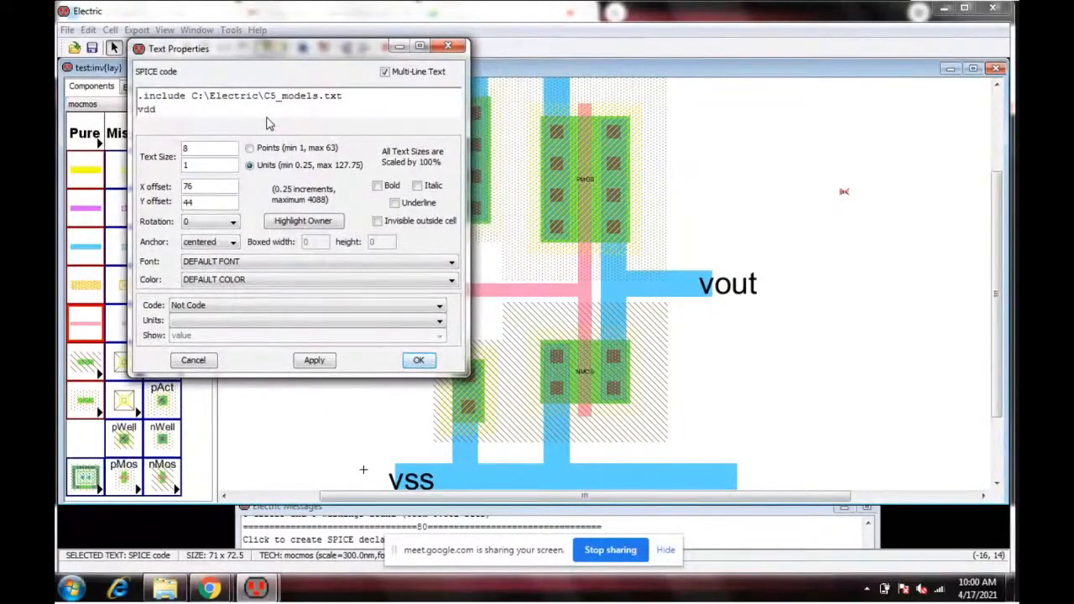
pyautogui.write('vdd 0 DC 5')
pyautogui.press('Return')
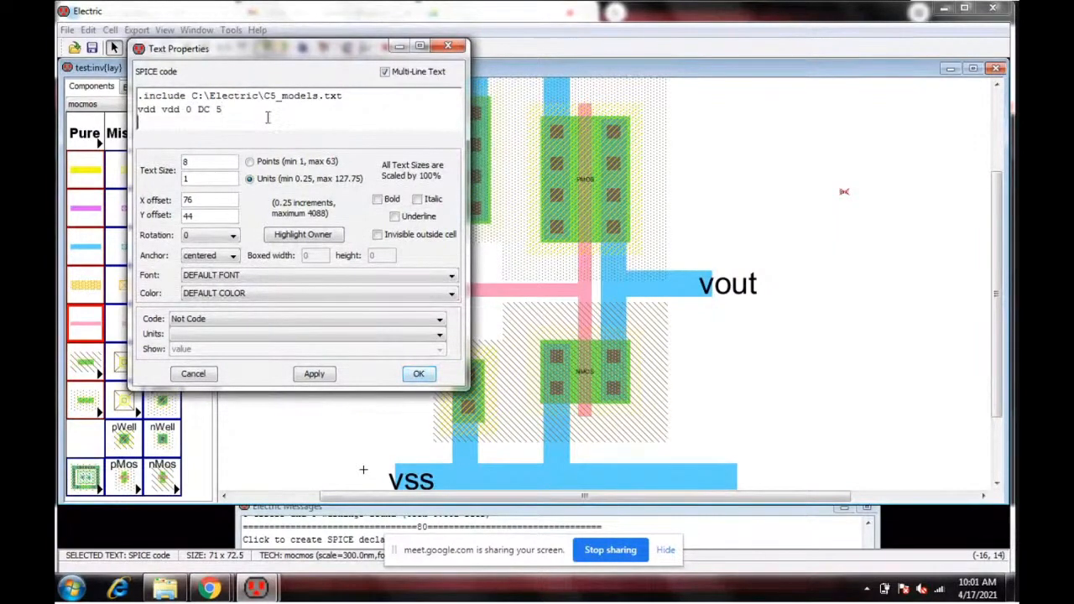
pyautogui.write('vss vss 0 DC')
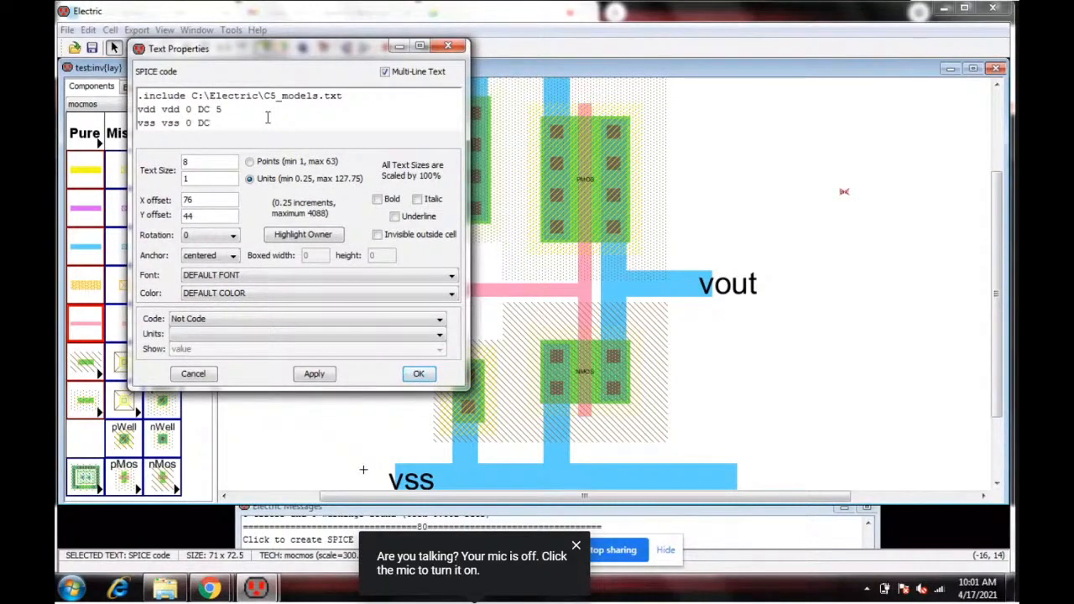
pyautogui.write(' 0')
pyautogui.press('Return')
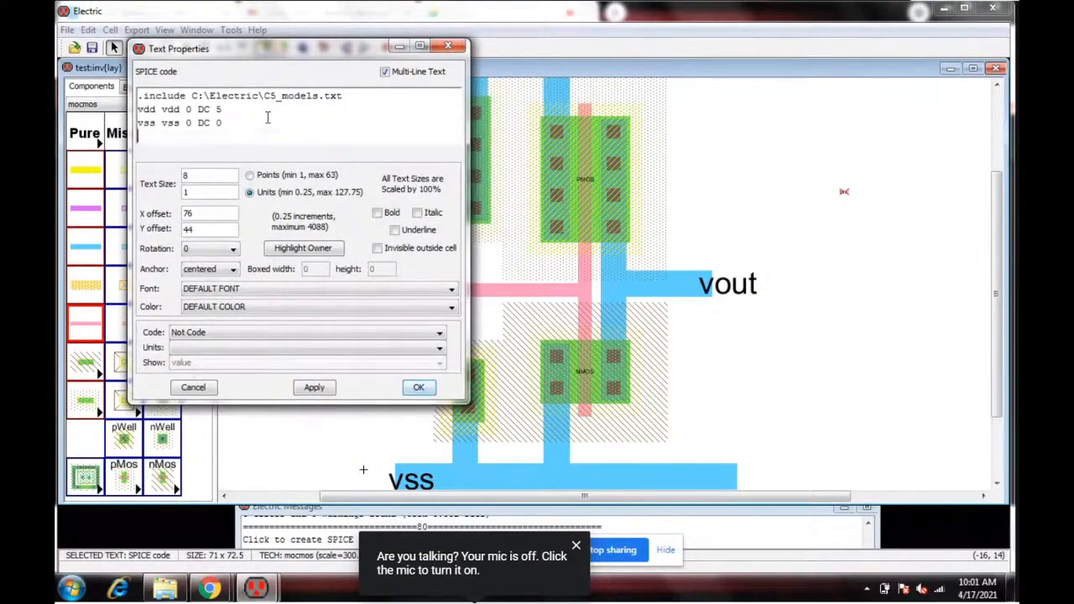
# Step: Add the input source line "vin vin 0 pulse(0 5 0 1n 1n 20n 40n)" to the SPICE code
pyautogui.write('vin vin 0 pu')
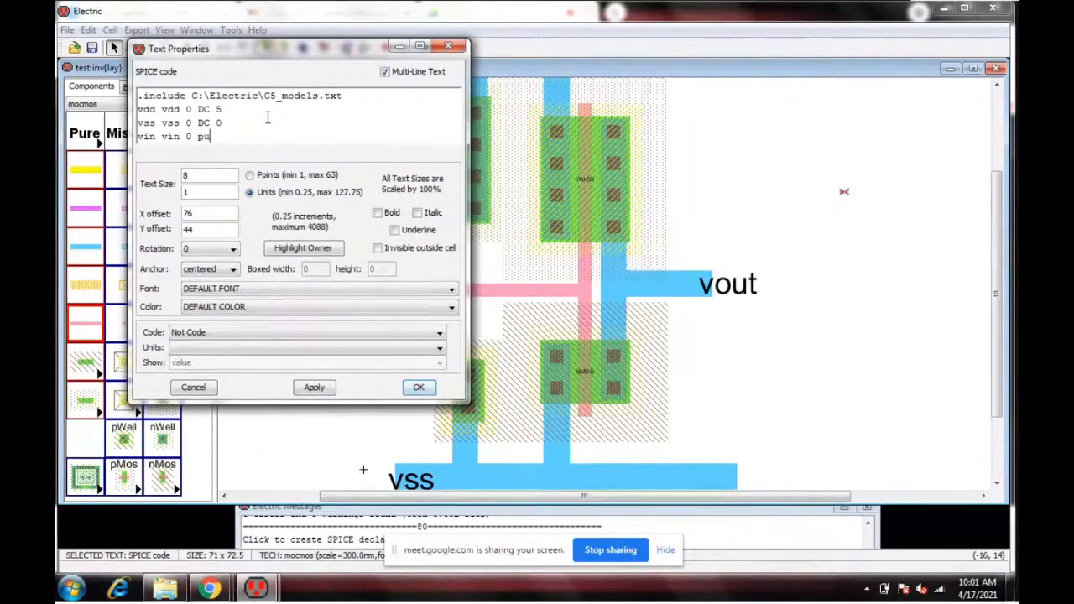
pyautogui.write('lse()')
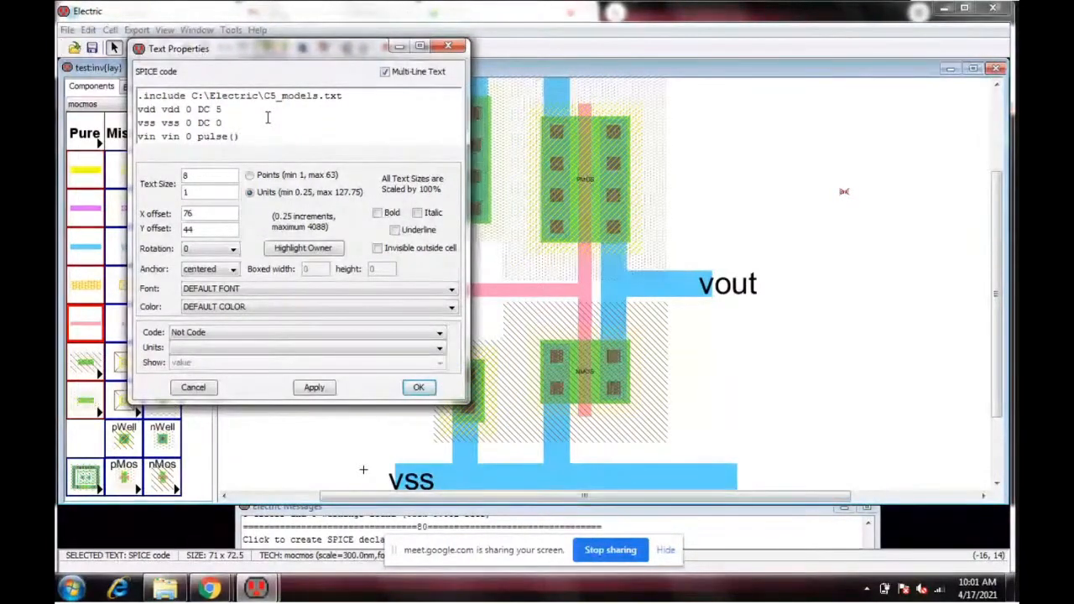
pyautogui.press('Left')
pyautogui.write('0 ')
pyautogui.write('5 5')
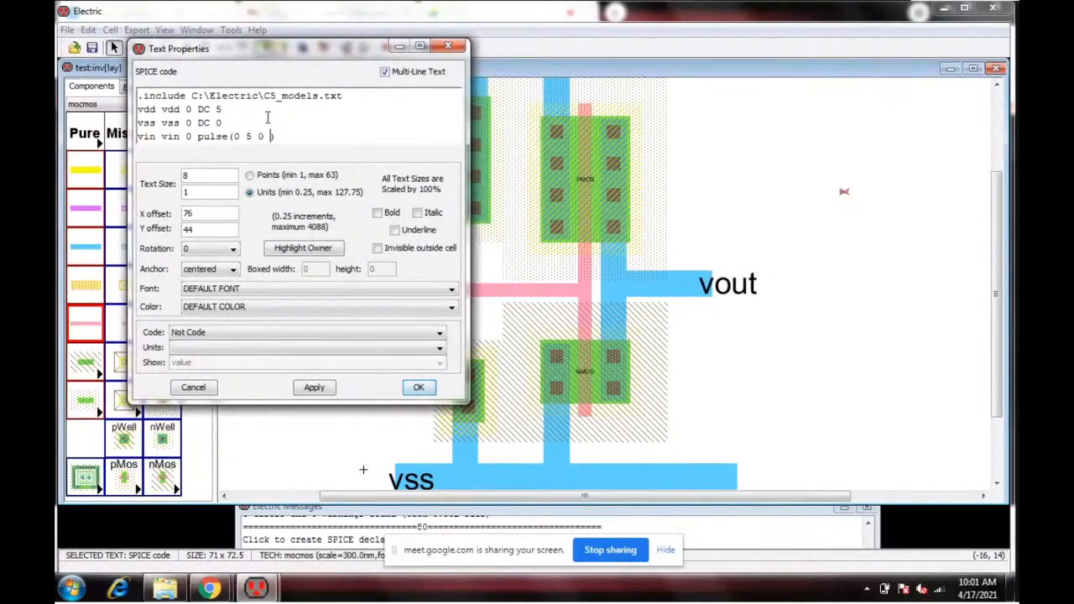
pyautogui.write('1n 1n 20')
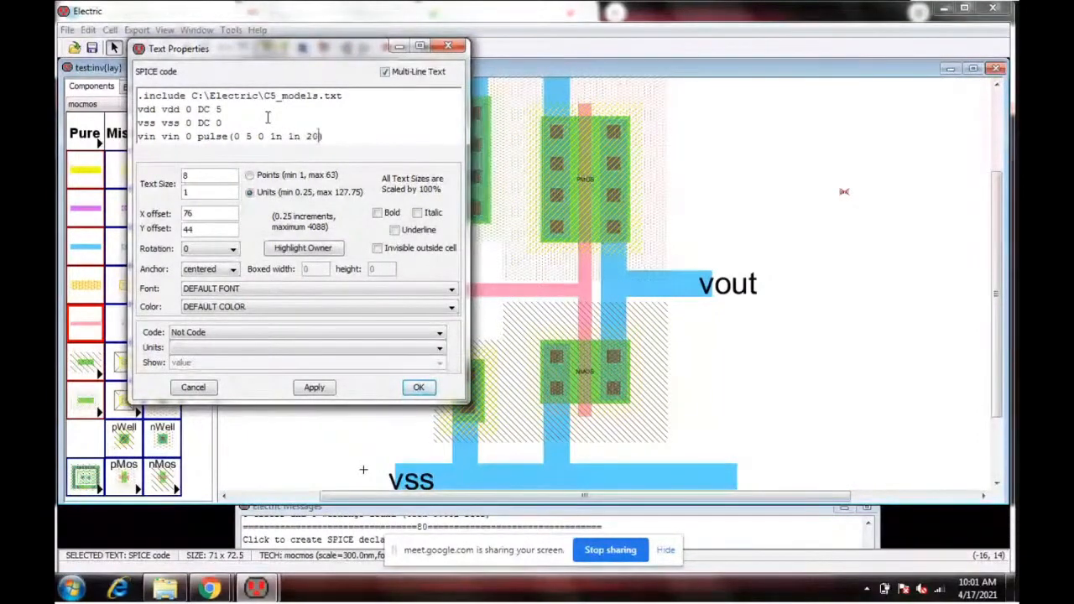
pyautogui.write('n')
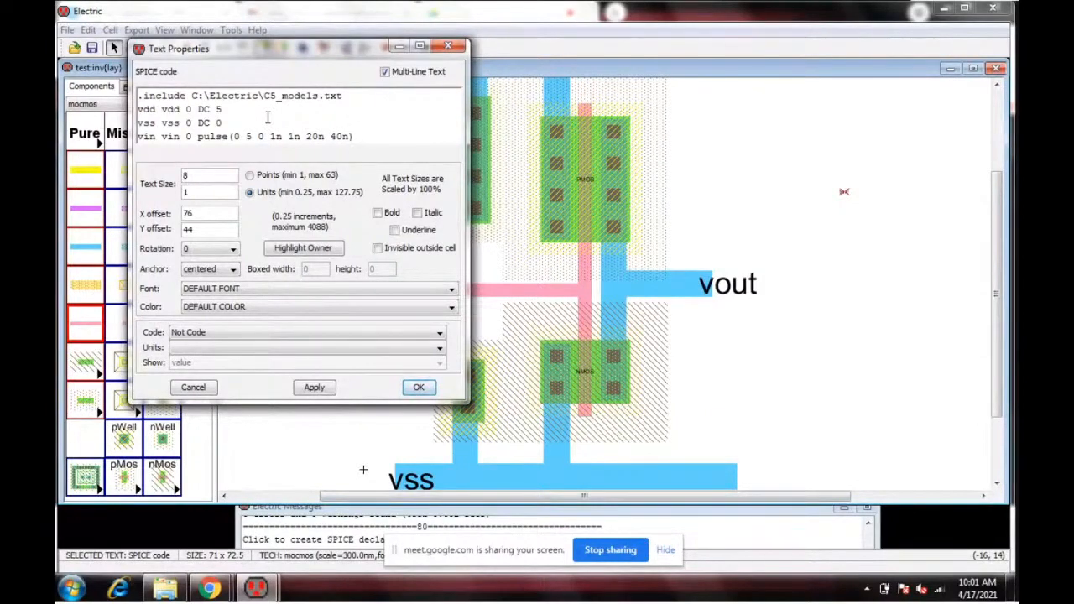
pyautogui.write(' 40n')
pyautogui.press('End')
pyautogui.press('Return')
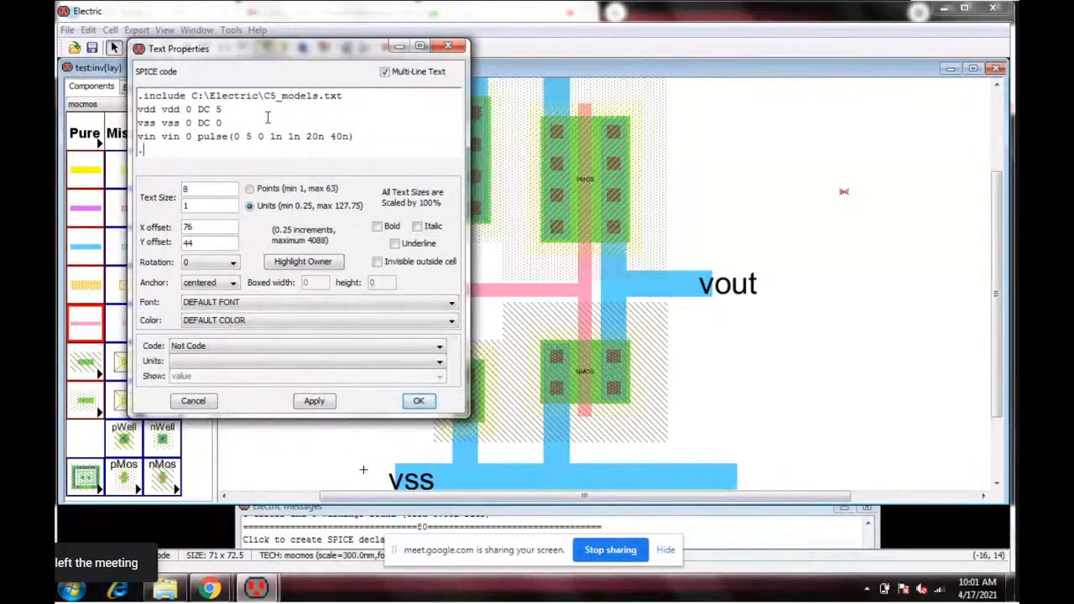
# Step: Finish the SPICE code with the line ".tran 0 80n" and accept the text properties
pyautogui.write('.tran o')
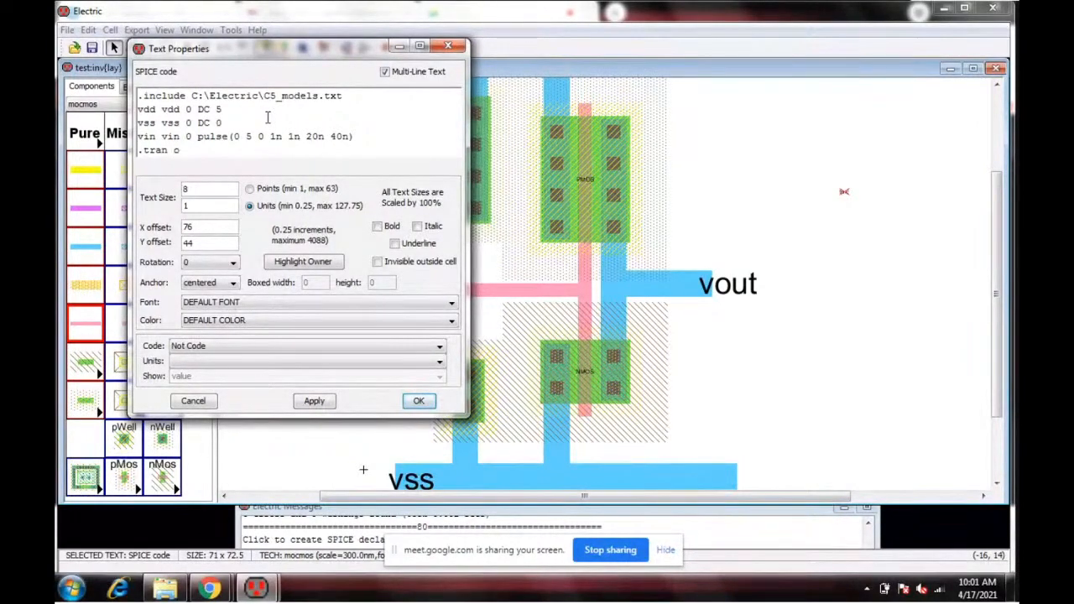
pyautogui.press('BackSpace')
pyautogui.write('0 80n')
pyautogui.click(418, 402)
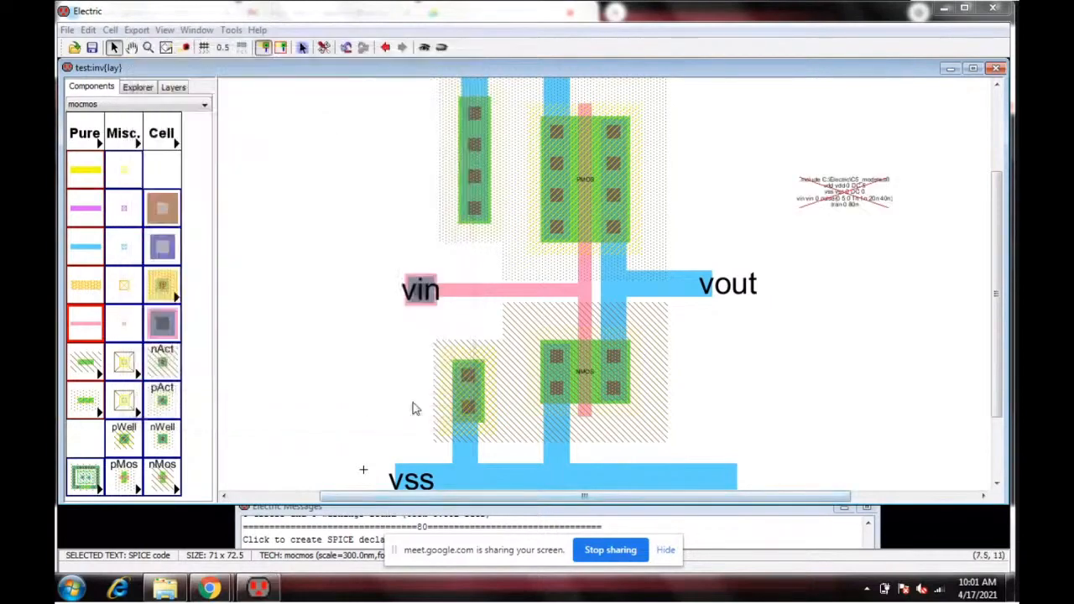
pyautogui.click(902, 307)
pyautogui.doubleClick(846, 195)
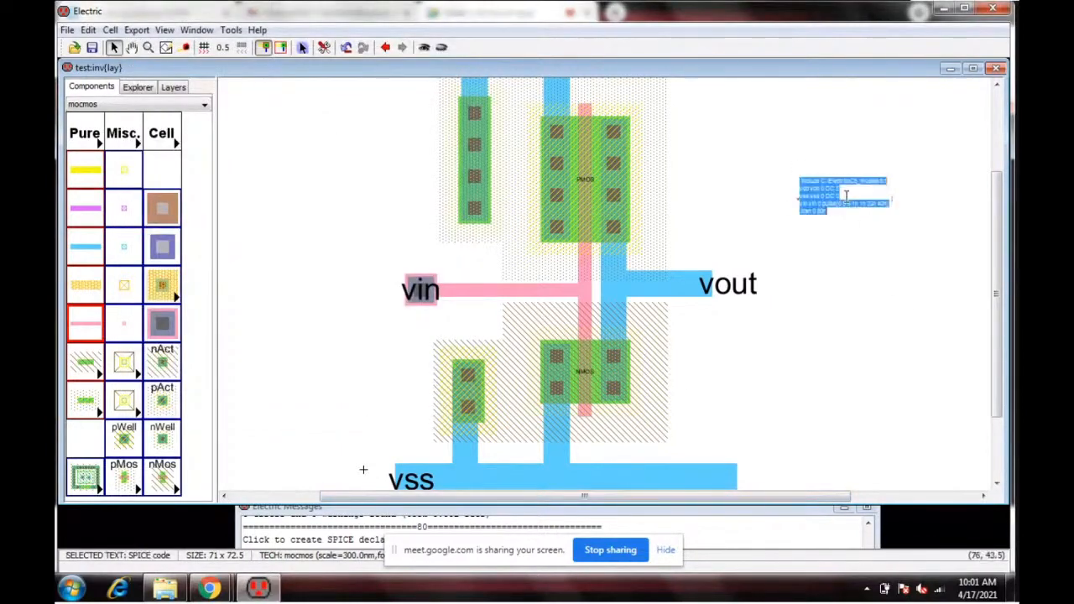
pyautogui.click(881, 248)
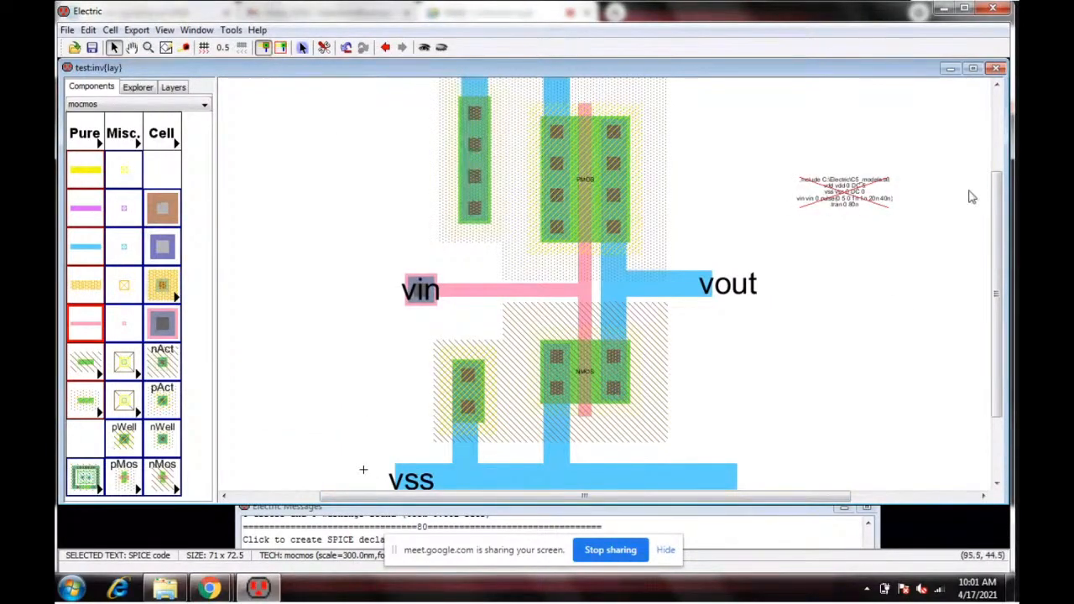
# Step: Set the text size of the SPICE code to 3 units and deselect it
pyautogui.hotkey('ctrl', 'i')
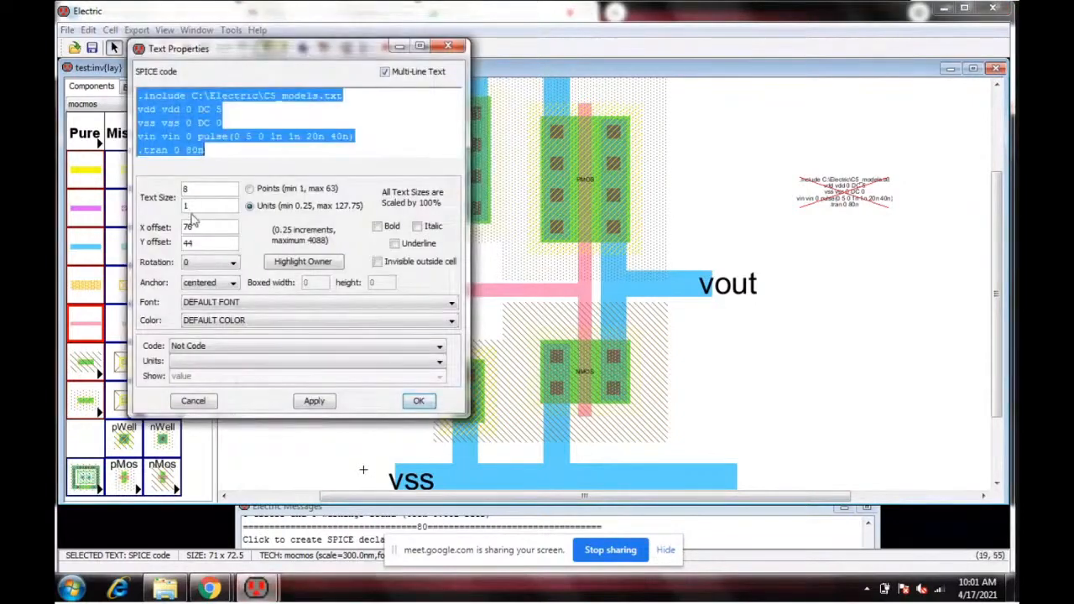
pyautogui.moveTo(191, 207); pyautogui.dragTo(183, 210)
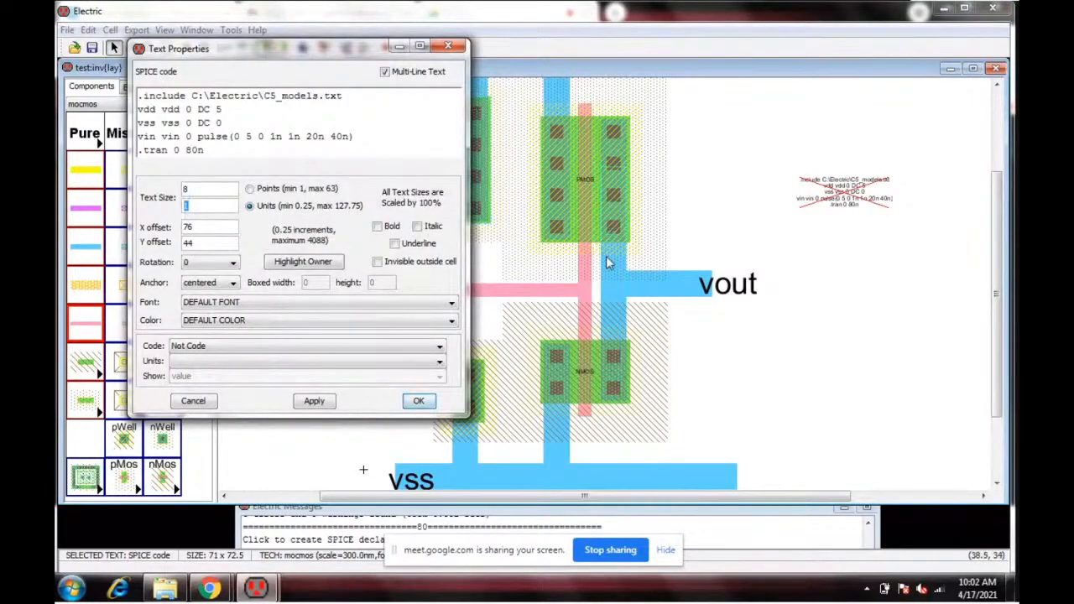
pyautogui.write('3')
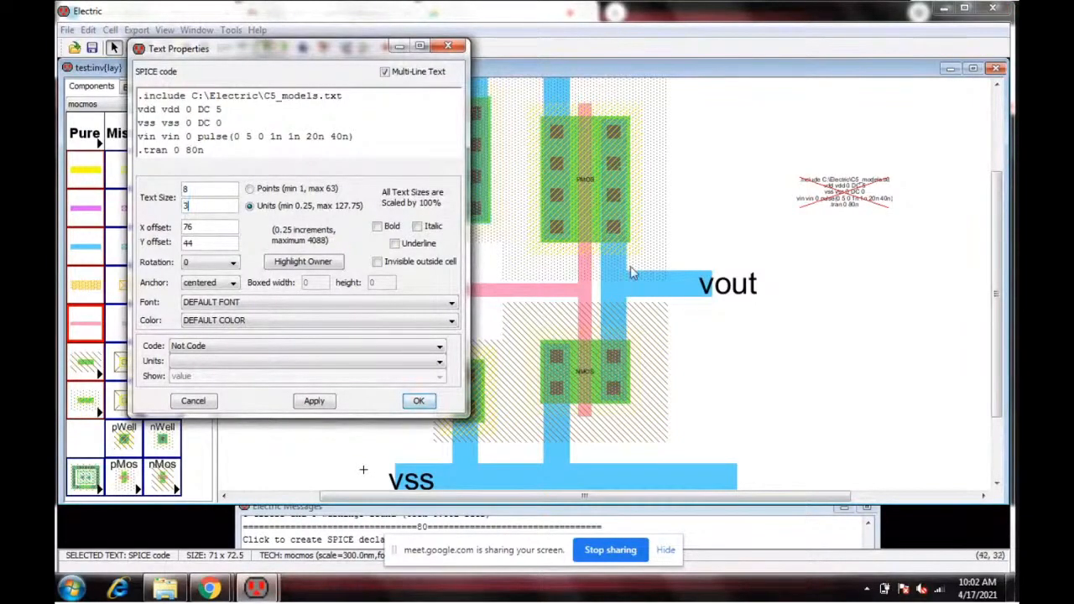
pyautogui.click(419, 401)
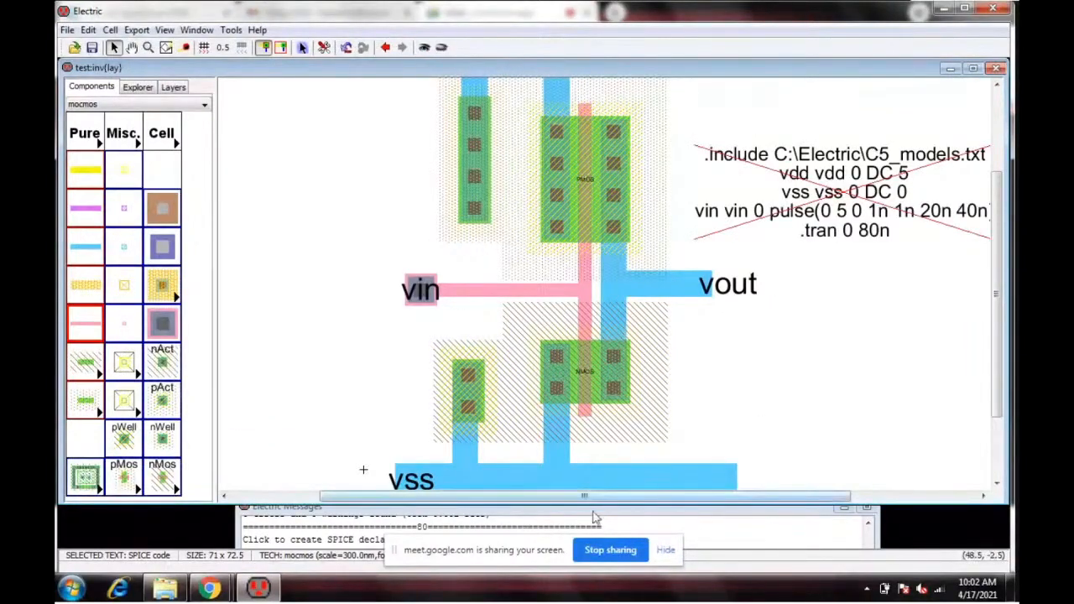
pyautogui.moveTo(522, 504); pyautogui.dragTo(648, 506)
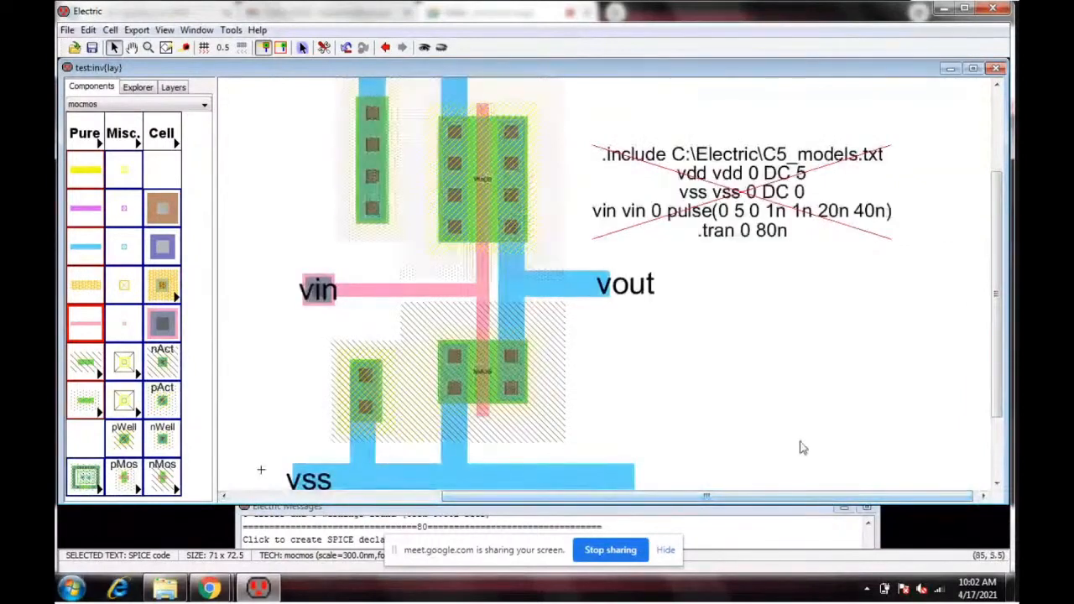
pyautogui.click(799, 416)
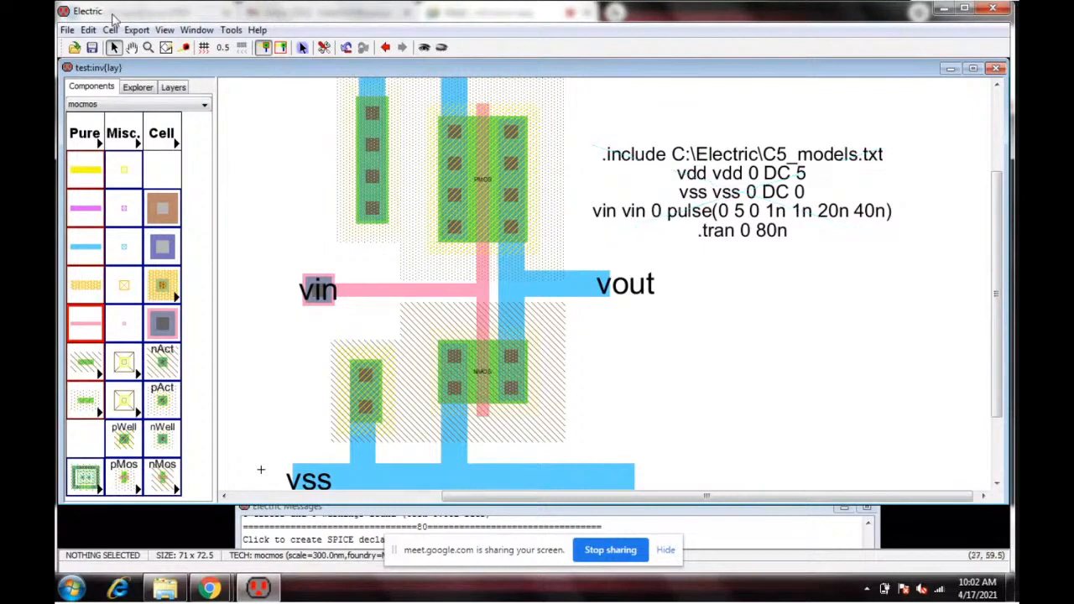
# Step: Save the library, run a hierarchical design rule check on the inverter layout, and bring the messages window into view
pyautogui.click(92, 48)
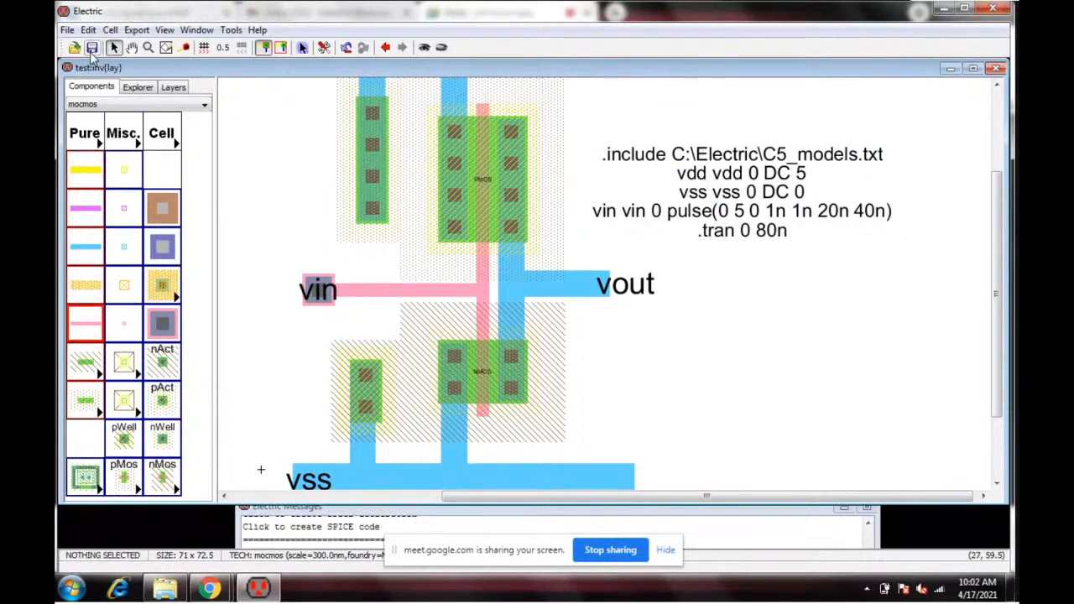
pyautogui.click(233, 32)
pyautogui.moveTo(241, 50)
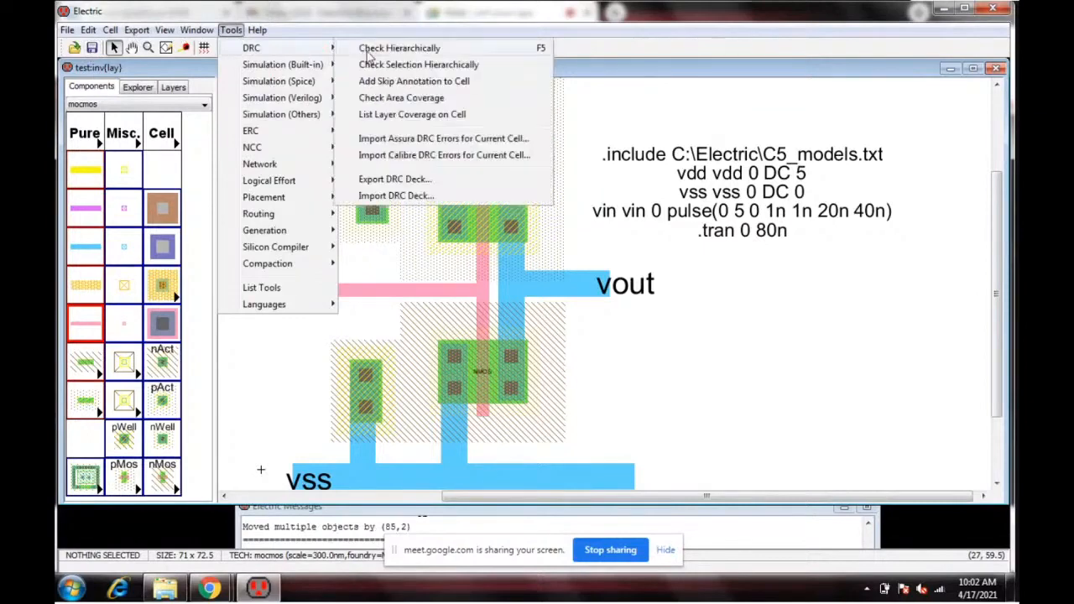
pyautogui.click(367, 50)
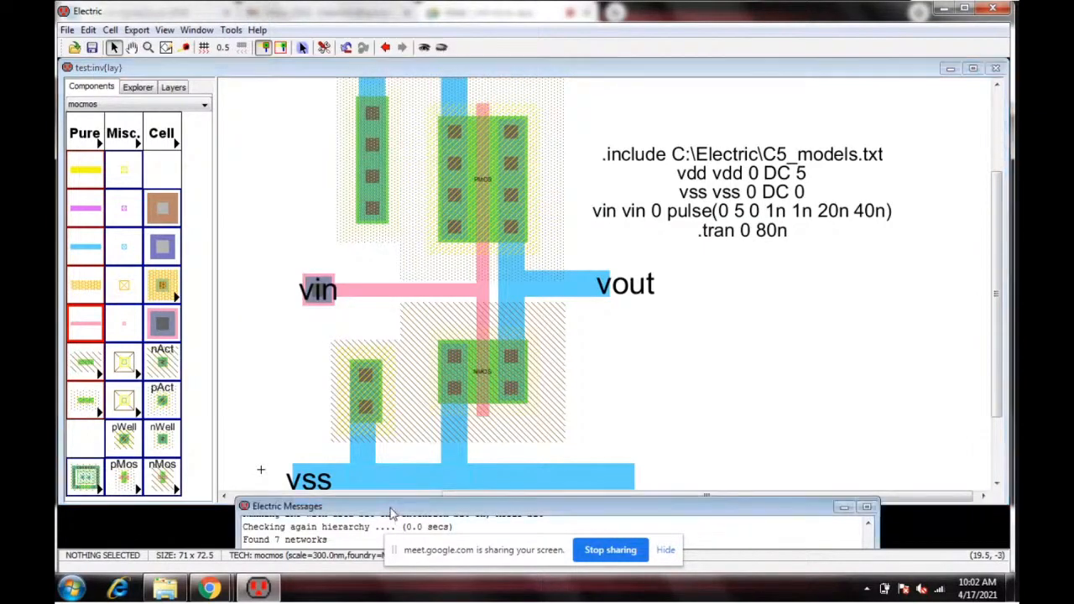
pyautogui.moveTo(391, 512); pyautogui.dragTo(397, 463)
pyautogui.click(666, 550)
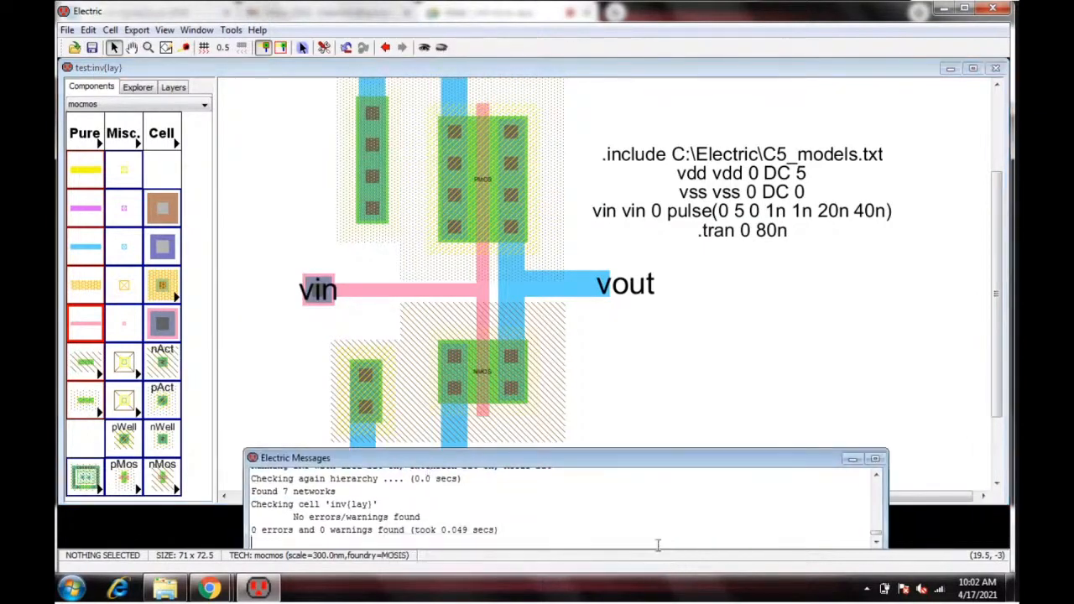
# Step: Write the layout's Spice deck as inv.spi in the Electric folder, overwriting the existing file
pyautogui.click(231, 30)
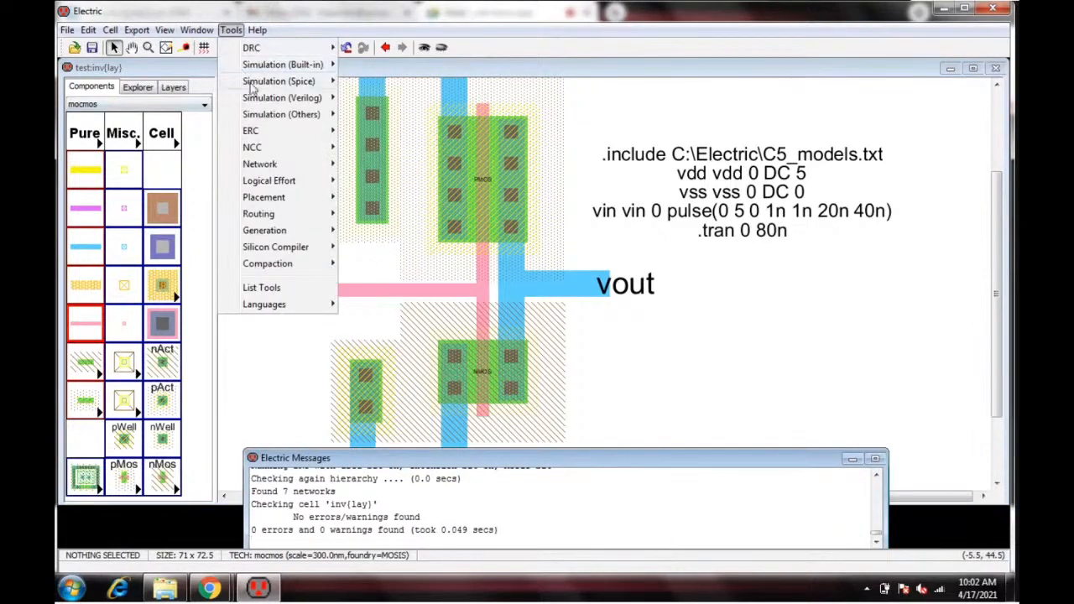
pyautogui.moveTo(251, 88)
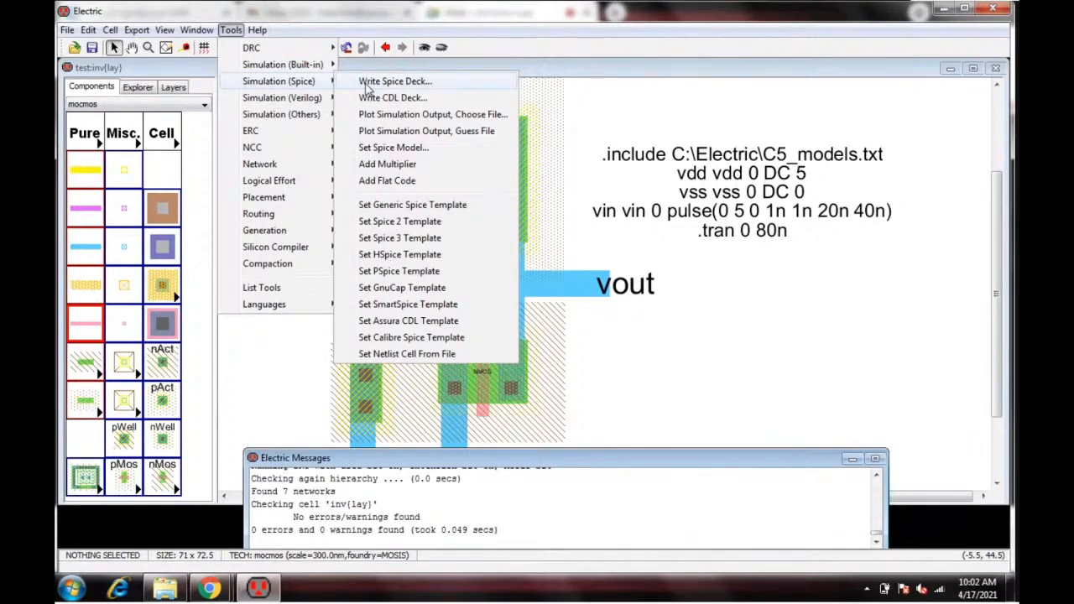
pyautogui.click(367, 81)
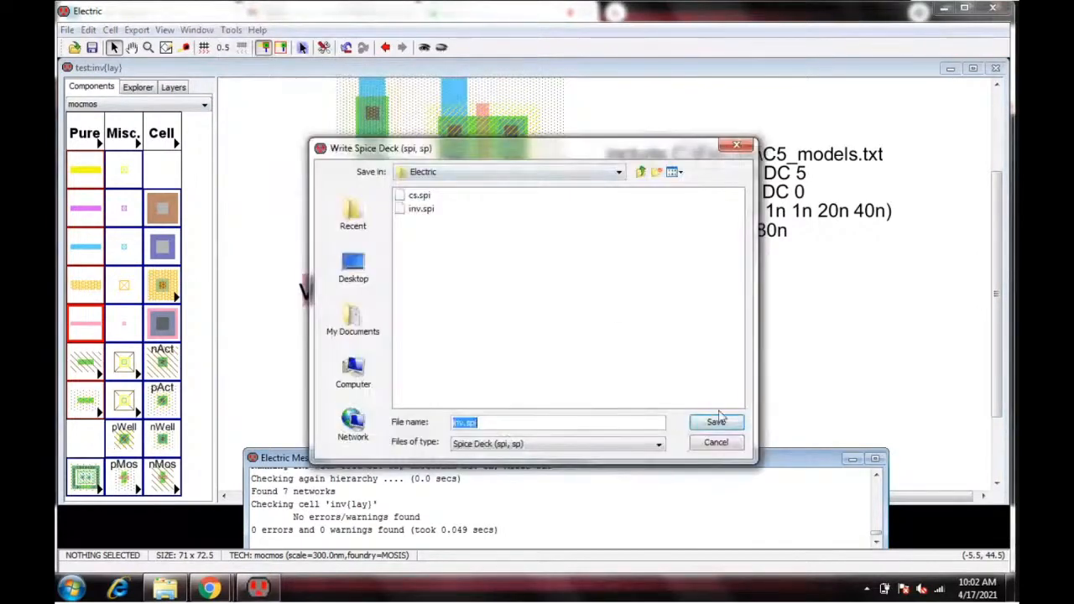
pyautogui.click(716, 421)
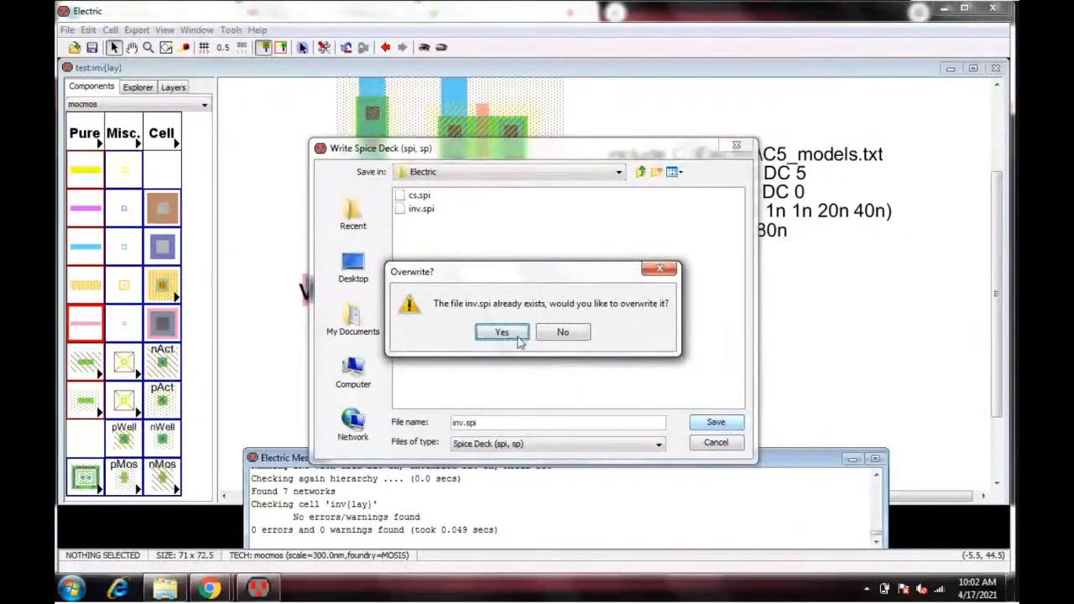
pyautogui.click(502, 333)
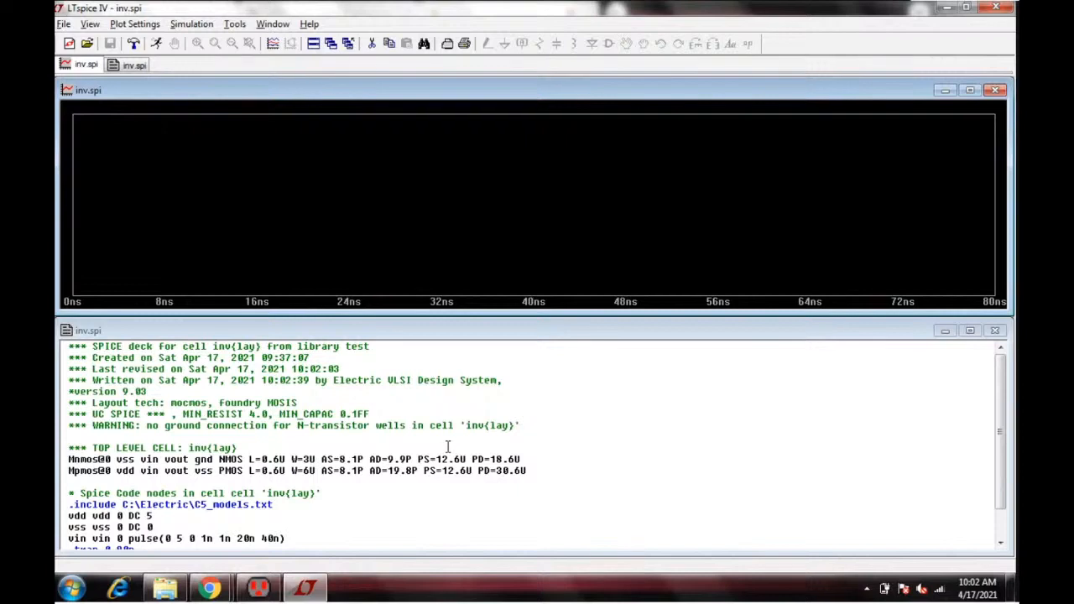
# Step: Plot the V(vin) and V(vout) waveforms of the inv.spi simulation in LTspice
pyautogui.click(275, 46)
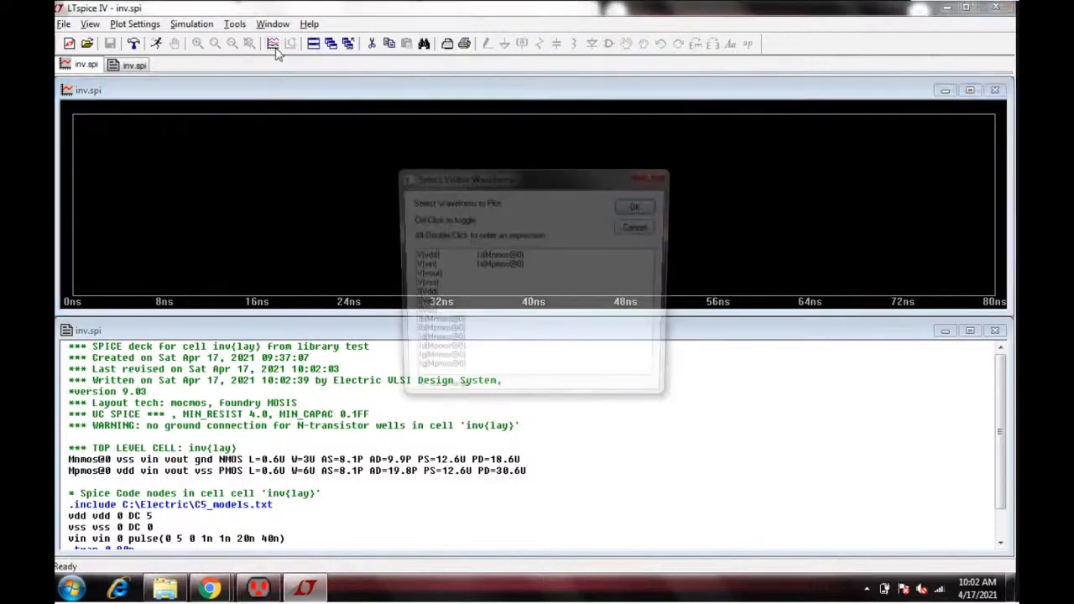
pyautogui.click(420, 266)
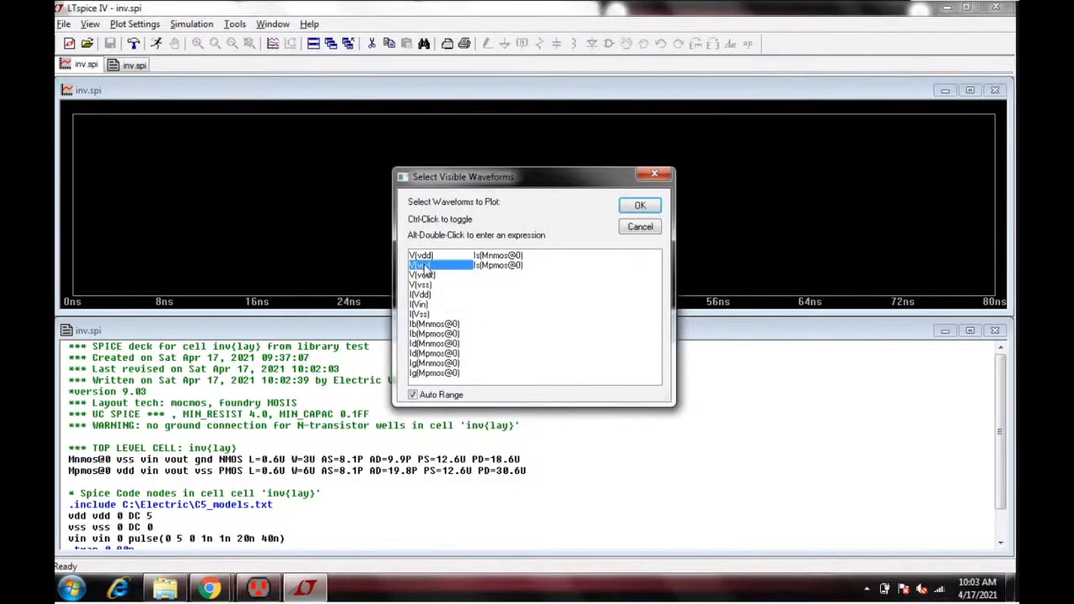
pyautogui.keyDown('ctrl'); pyautogui.click(422, 276); pyautogui.keyUp('ctrl')
pyautogui.click(638, 207)
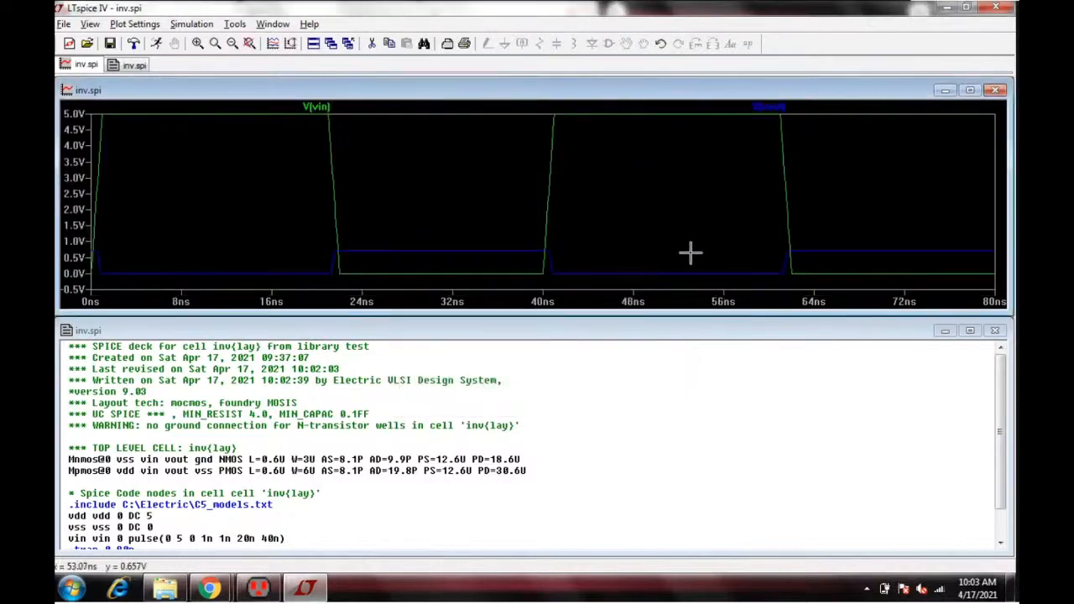
# Step: Maximize the waveform window, add a second plot pane, and move the V(vin) trace into it, separate from V(vout)
pyautogui.click(970, 90)
pyautogui.rightClick(492, 236)
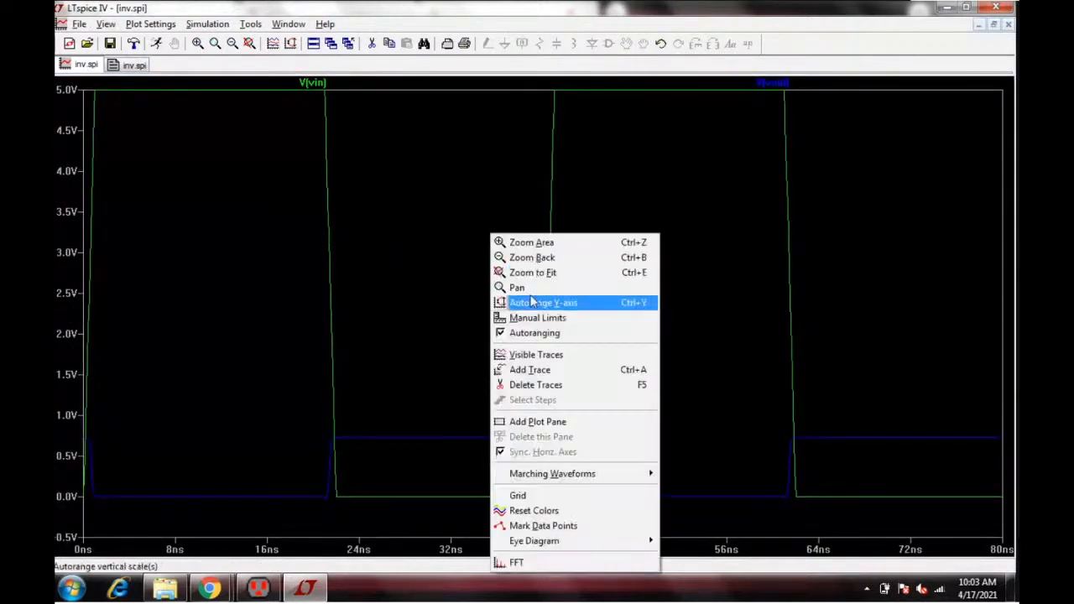
pyautogui.click(583, 421)
pyautogui.moveTo(328, 319); pyautogui.dragTo(332, 264)
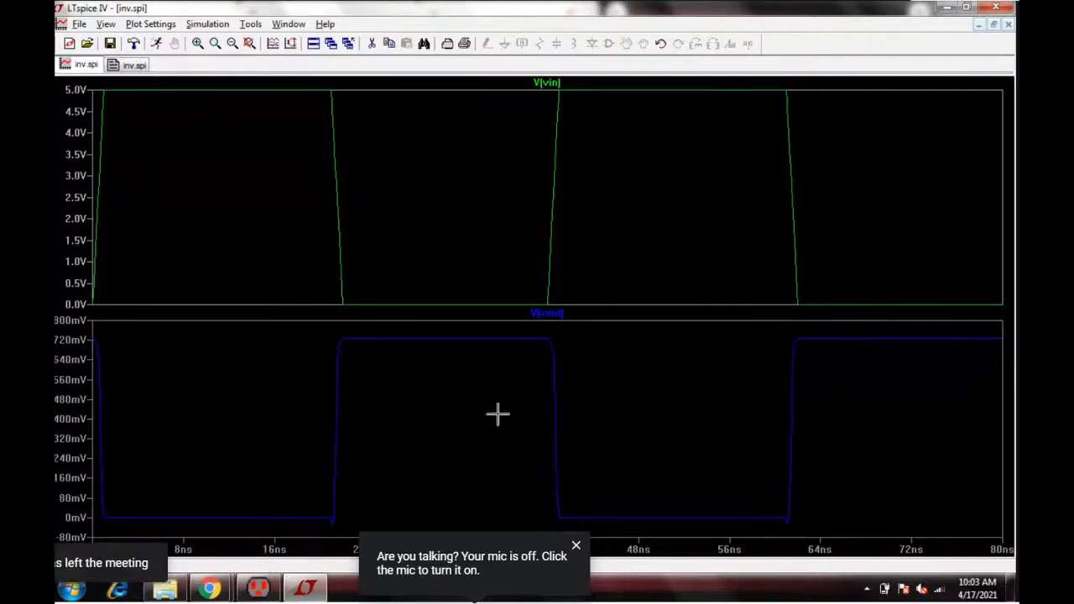
# Step: Switch to Electric and open the Spice output warning listed under ERRORS in the explorer
pyautogui.click(268, 591)
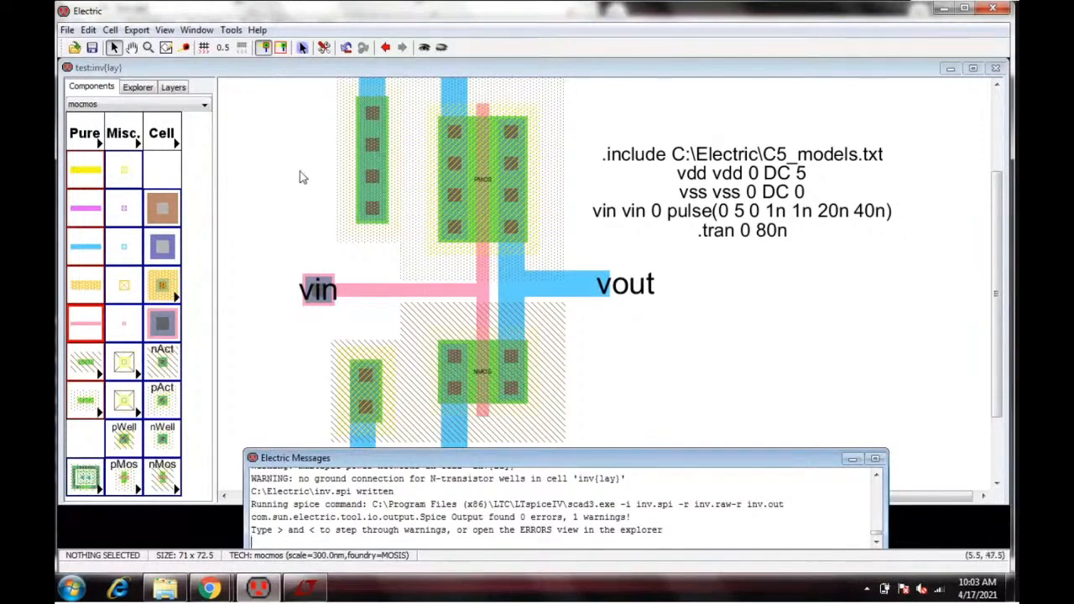
pyautogui.click(146, 87)
pyautogui.click(73, 176)
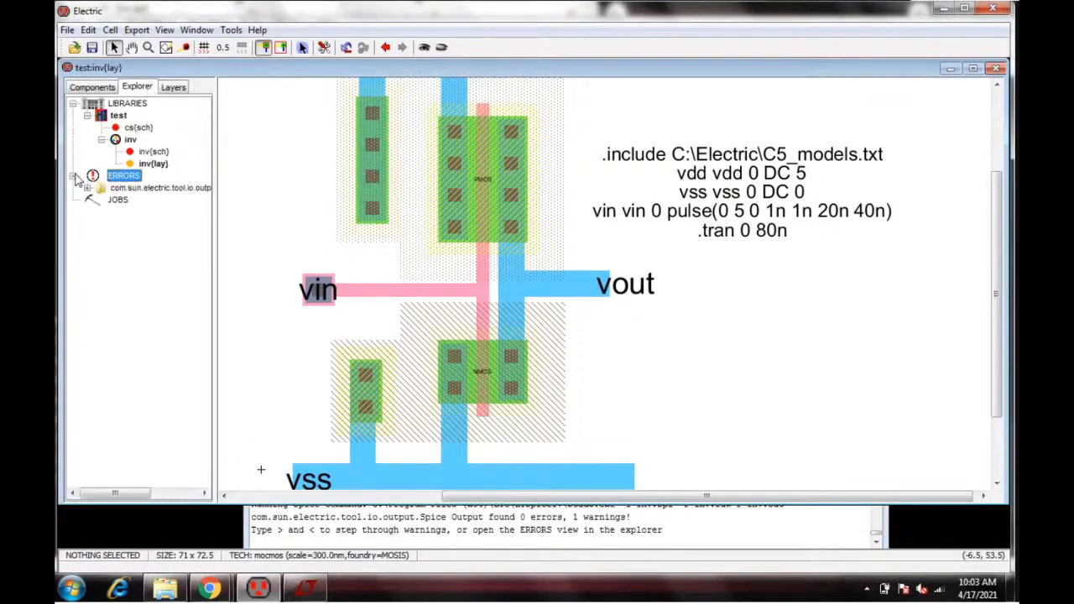
pyautogui.click(88, 188)
pyautogui.click(149, 201)
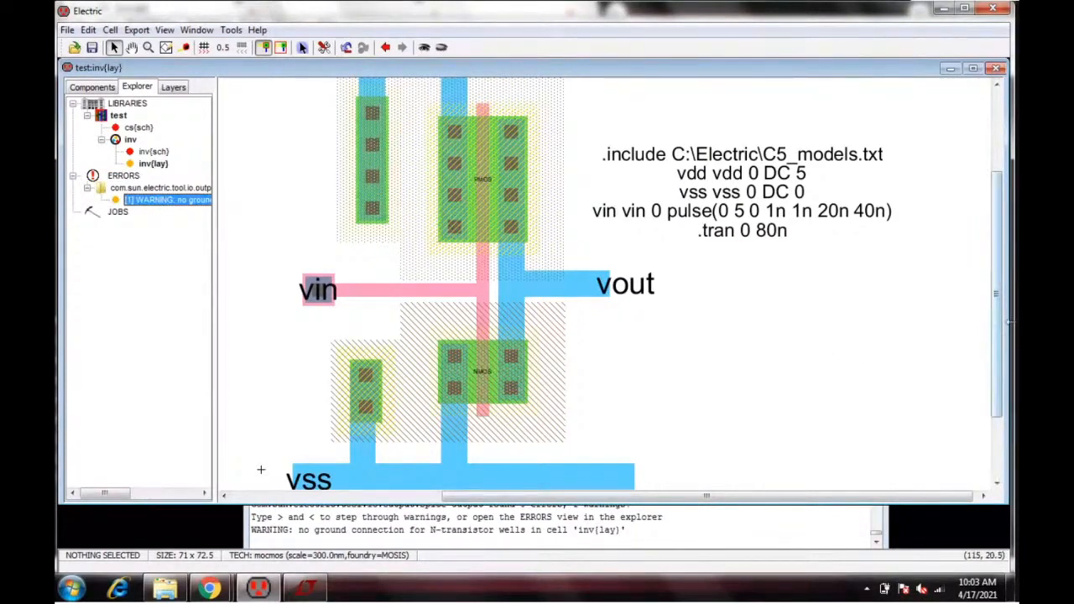
# Step: Inspect the vss rail connections and the vin input contact in the inverter layout
pyautogui.moveTo(999, 301); pyautogui.dragTo(999, 328)
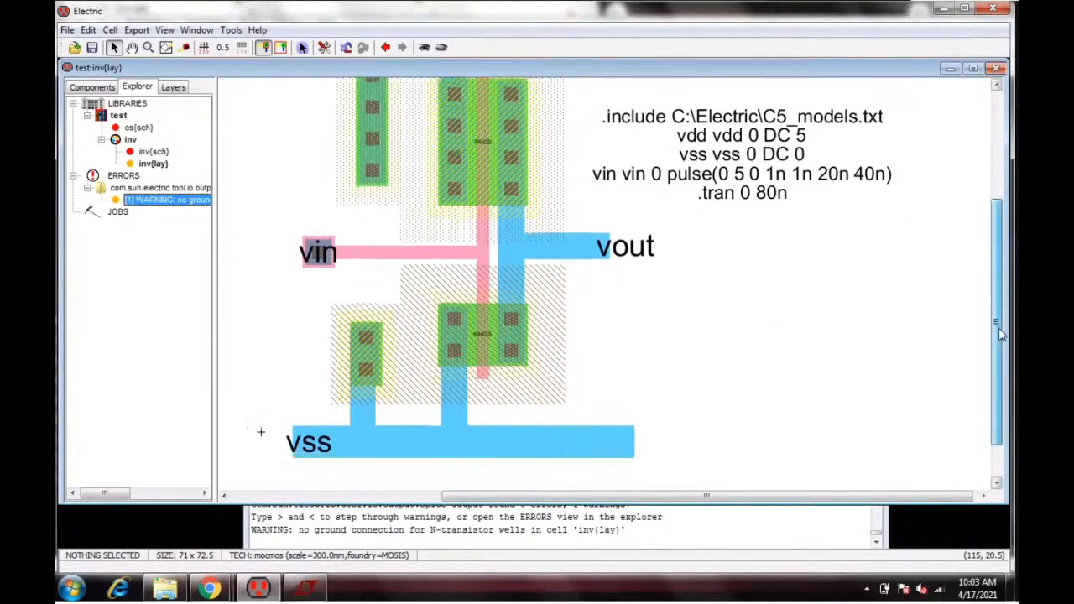
pyautogui.click(454, 433)
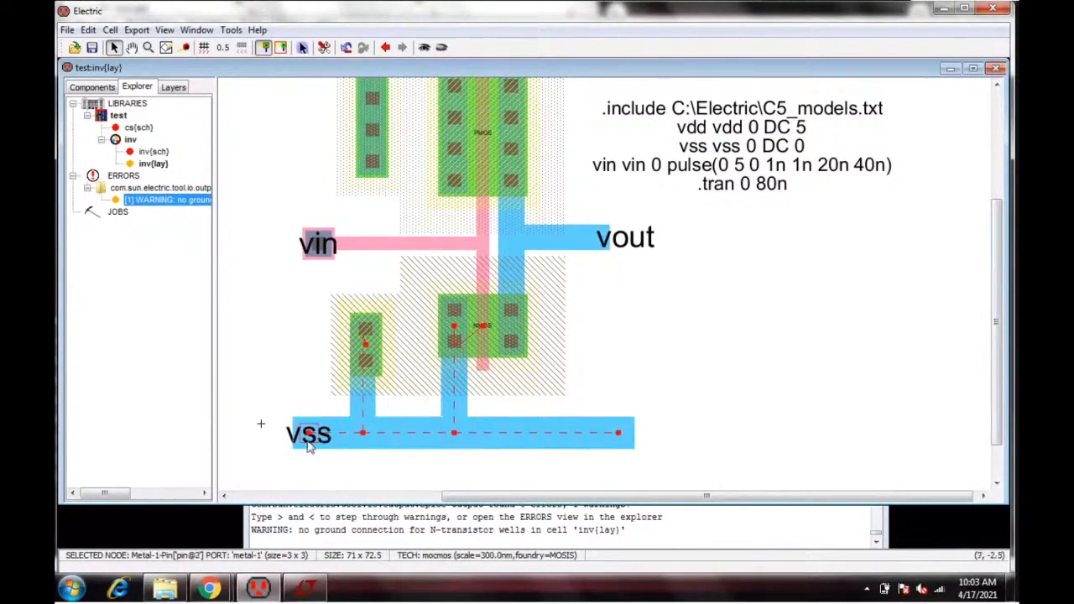
pyautogui.click(469, 473)
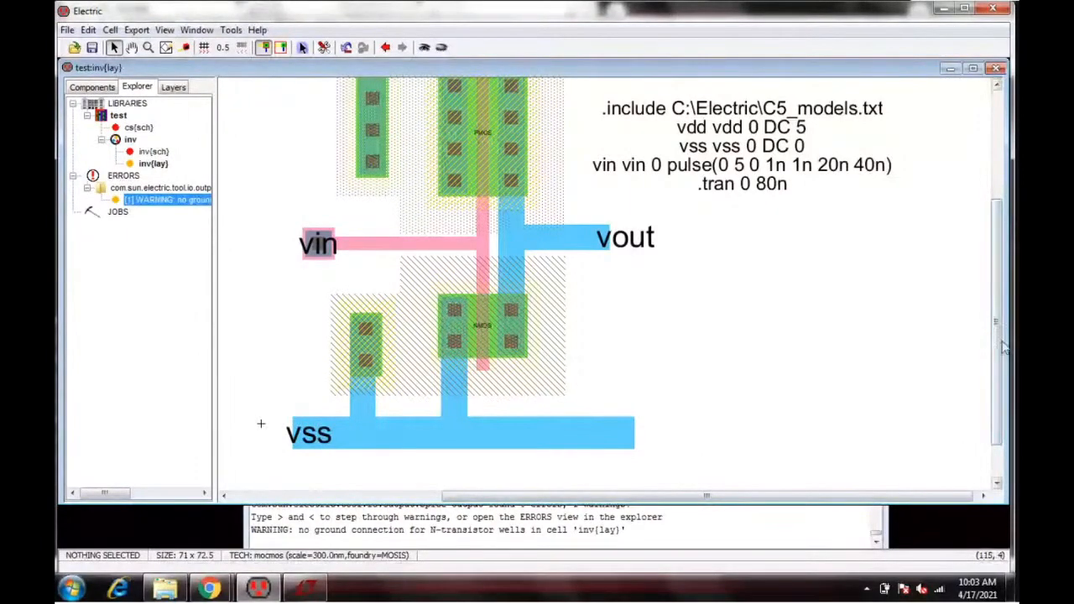
pyautogui.moveTo(997, 333); pyautogui.dragTo(1013, 269)
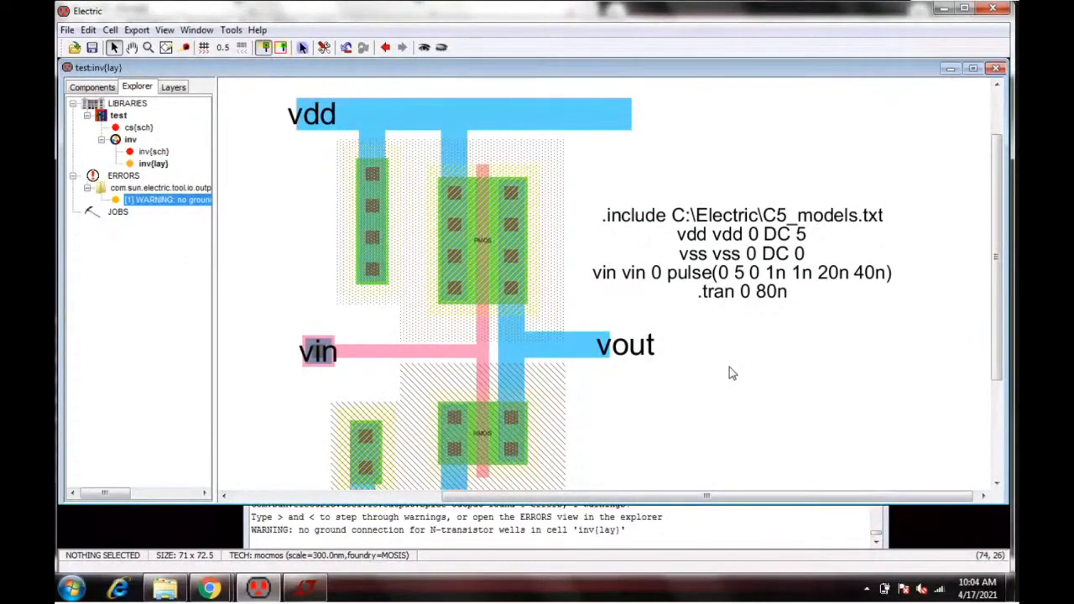
pyautogui.click(300, 353)
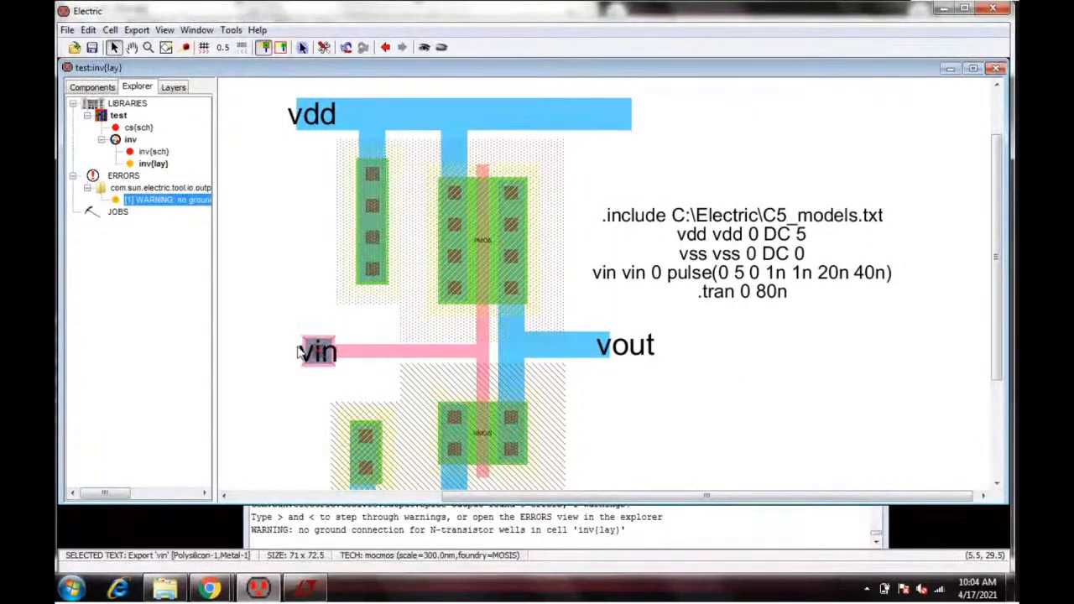
pyautogui.click(344, 356)
pyautogui.click(353, 380)
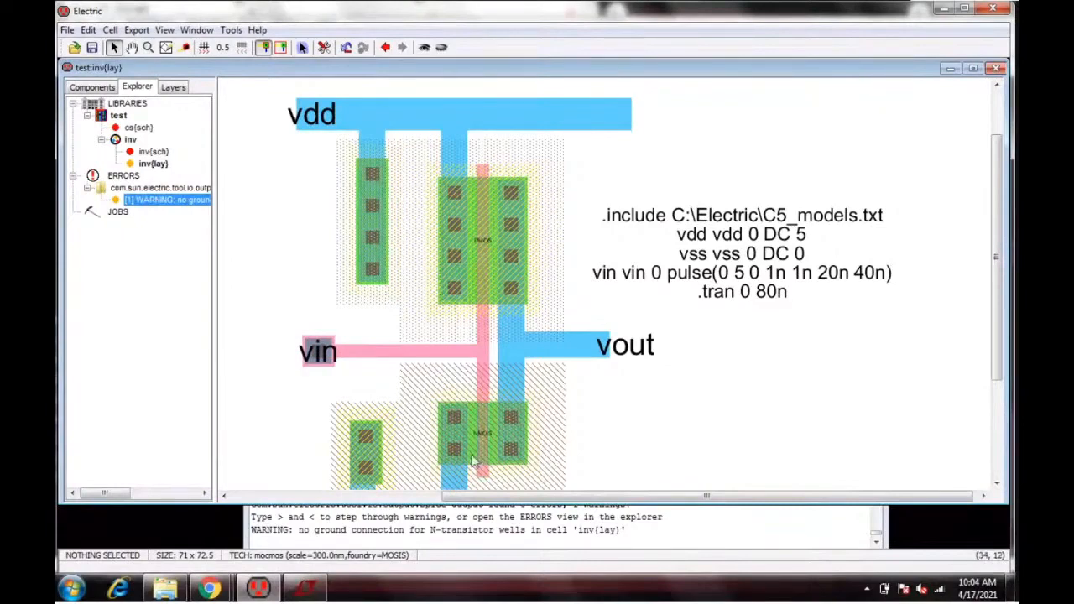
# Step: Recheck the waveforms in LTspice, and examine the vss export and rail in the Electric layout
pyautogui.click(310, 589)
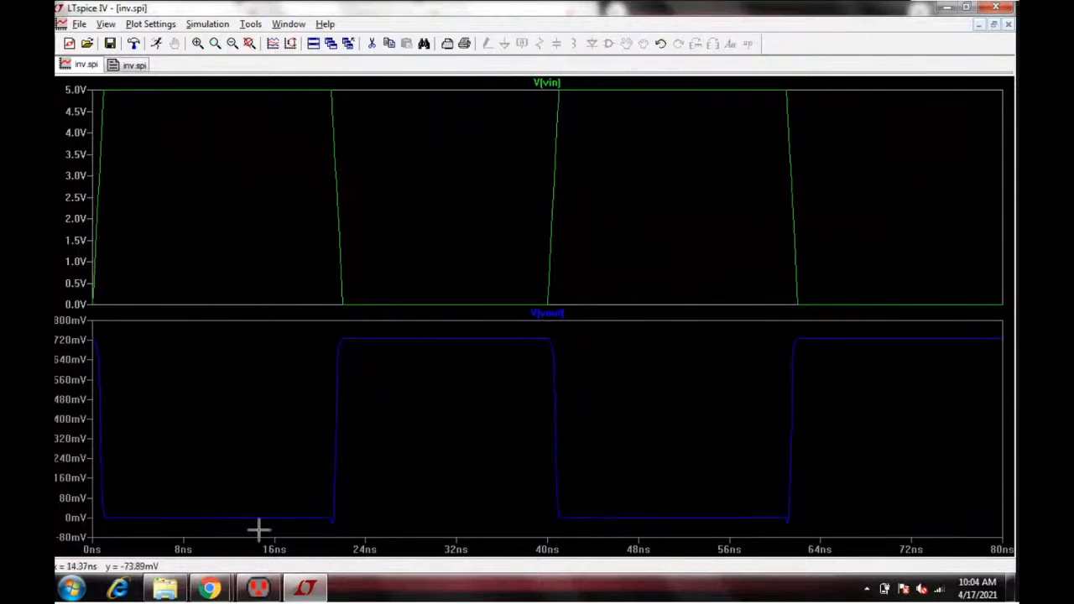
pyautogui.click(304, 591)
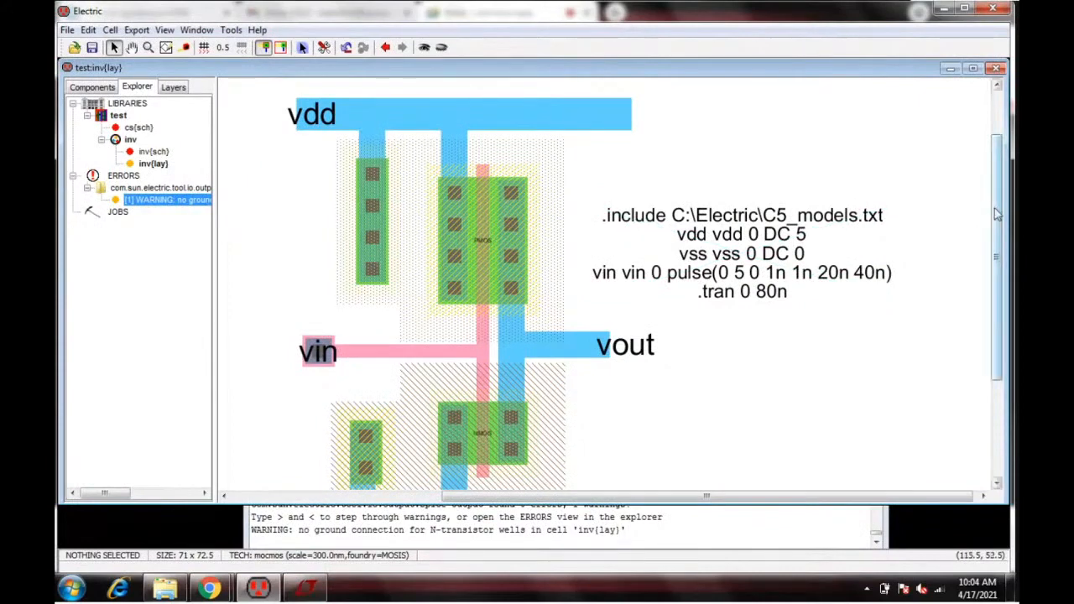
pyautogui.moveTo(997, 214); pyautogui.dragTo(1001, 279)
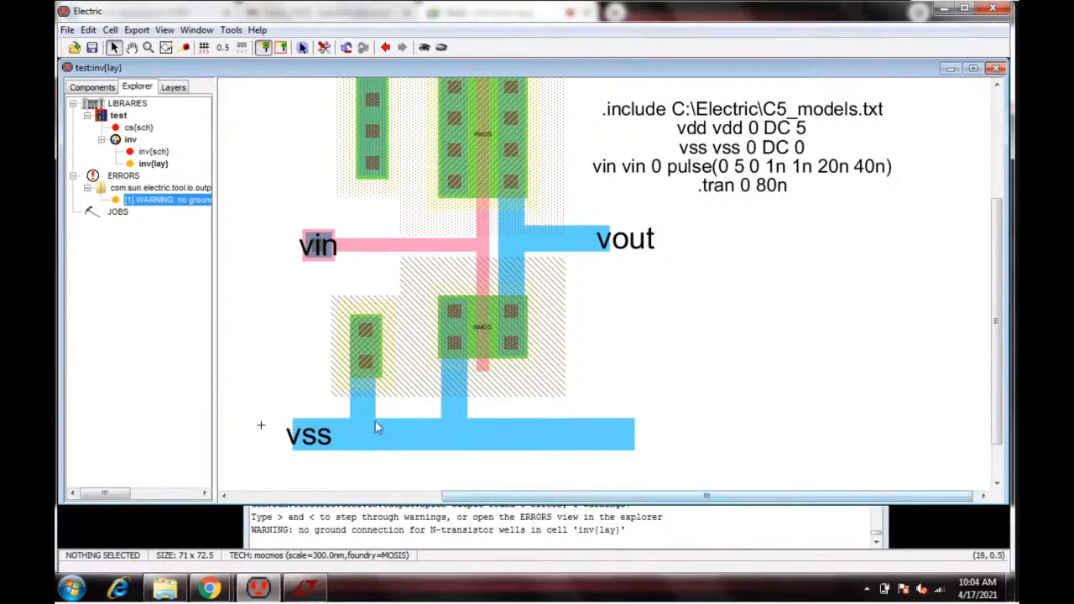
pyautogui.click(310, 442)
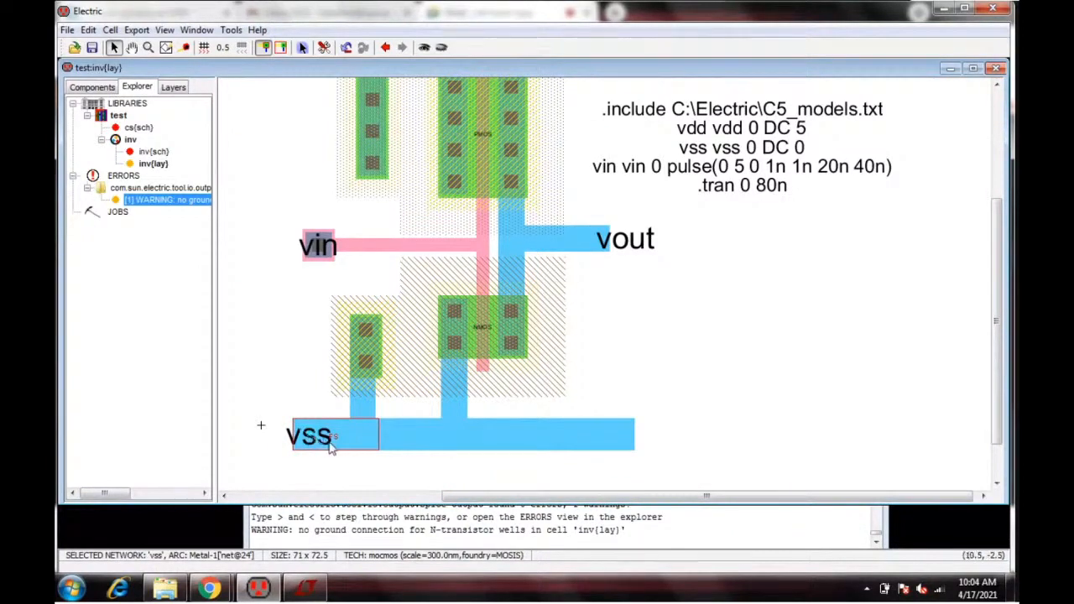
pyautogui.click(728, 441)
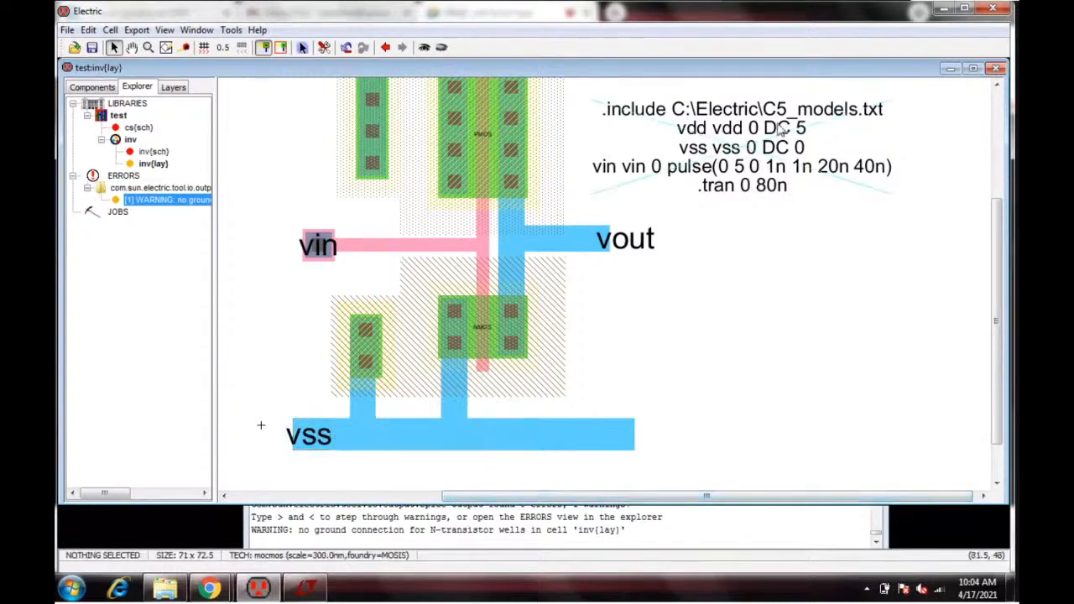
# Step: Open the document 5.EC710L_VLSI lab manual from the EVEN_2021\VLSI_LAB folder on drive E in Word
pyautogui.click(164, 589)
pyautogui.click(134, 319)
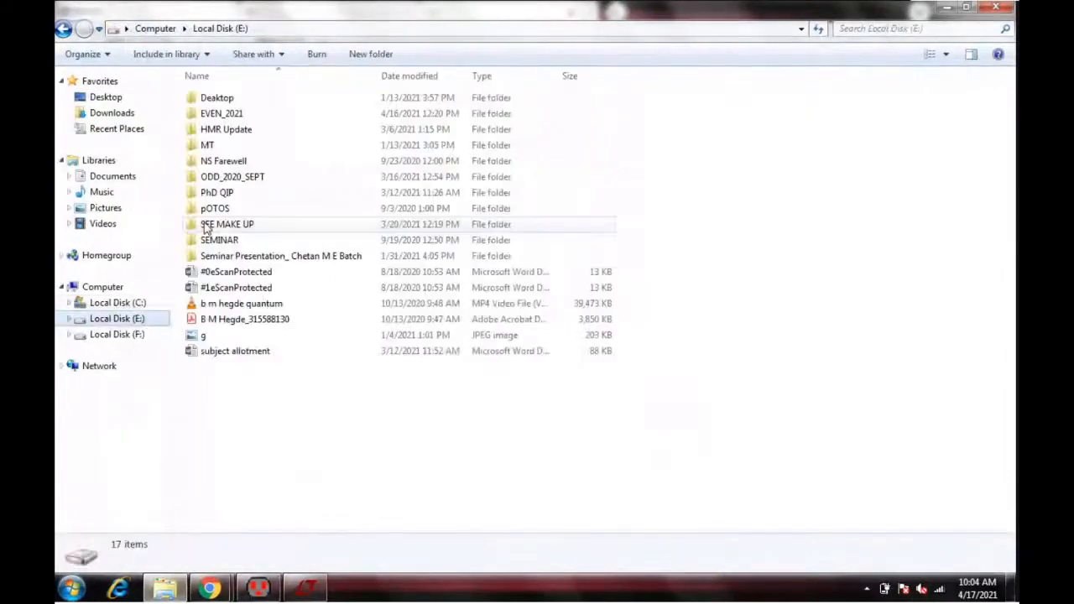
pyautogui.doubleClick(241, 116)
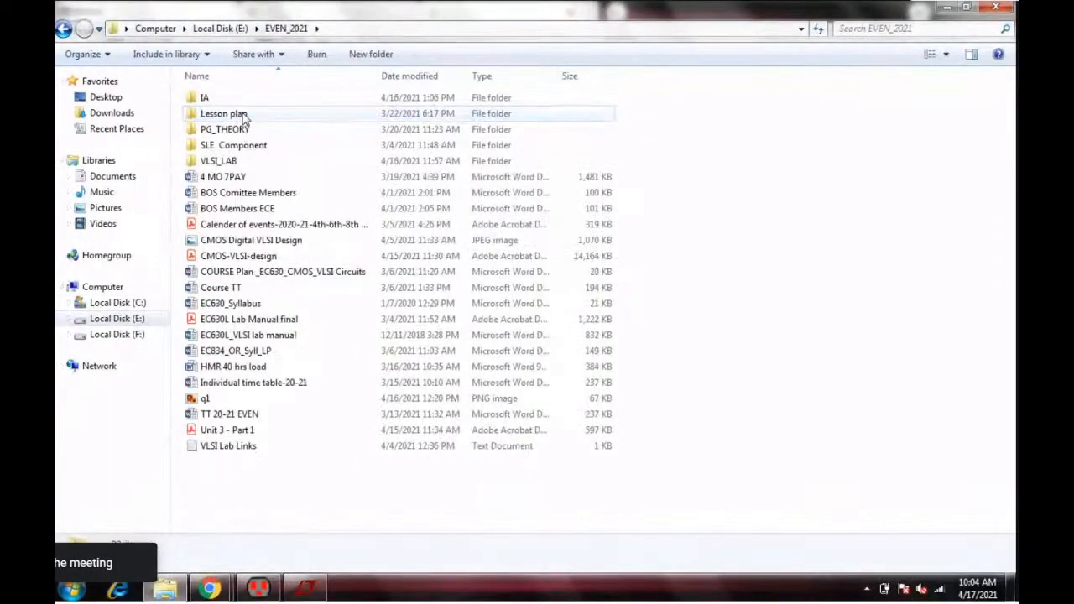
pyautogui.doubleClick(220, 160)
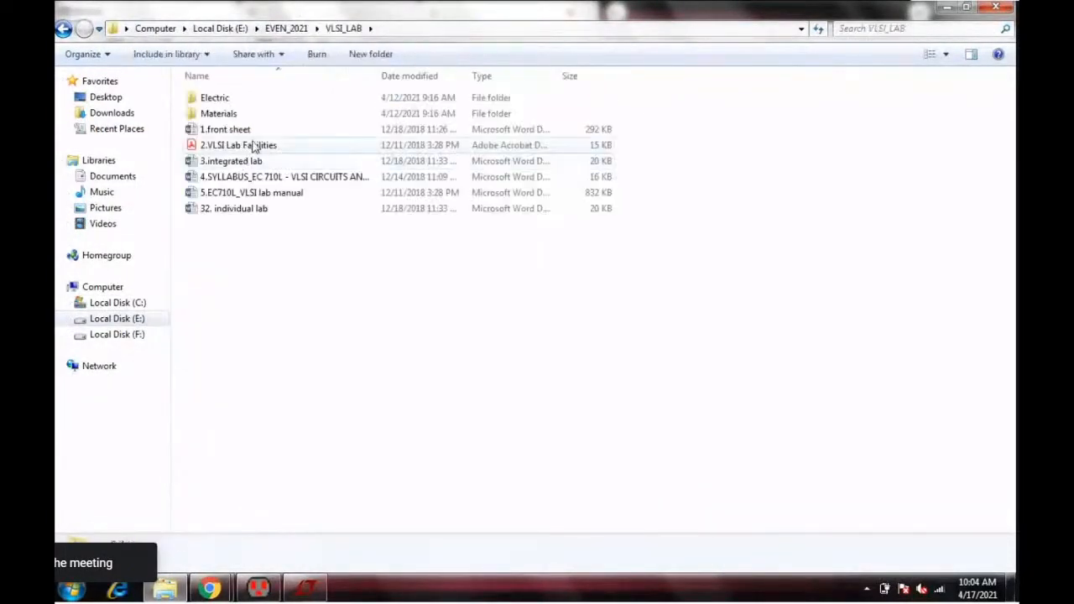
pyautogui.doubleClick(247, 194)
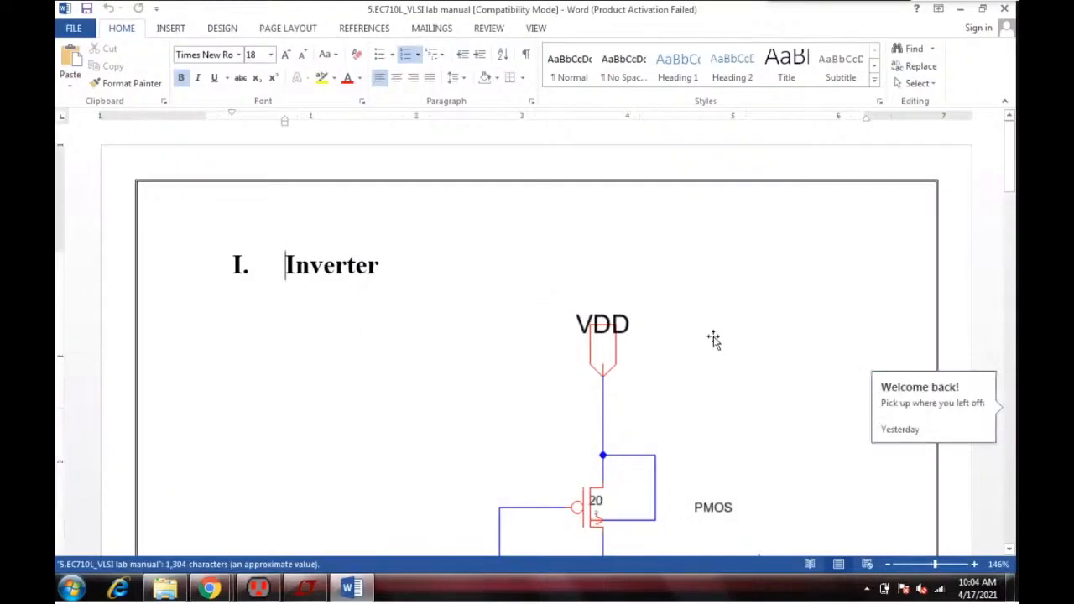
# Step: Dismiss the Office activation wizard and examine the inverter layout in Figure 1.3 and the transient analysis in Figure 1.4
pyautogui.click(723, 369)
pyautogui.scroll(-12, 725, 367)
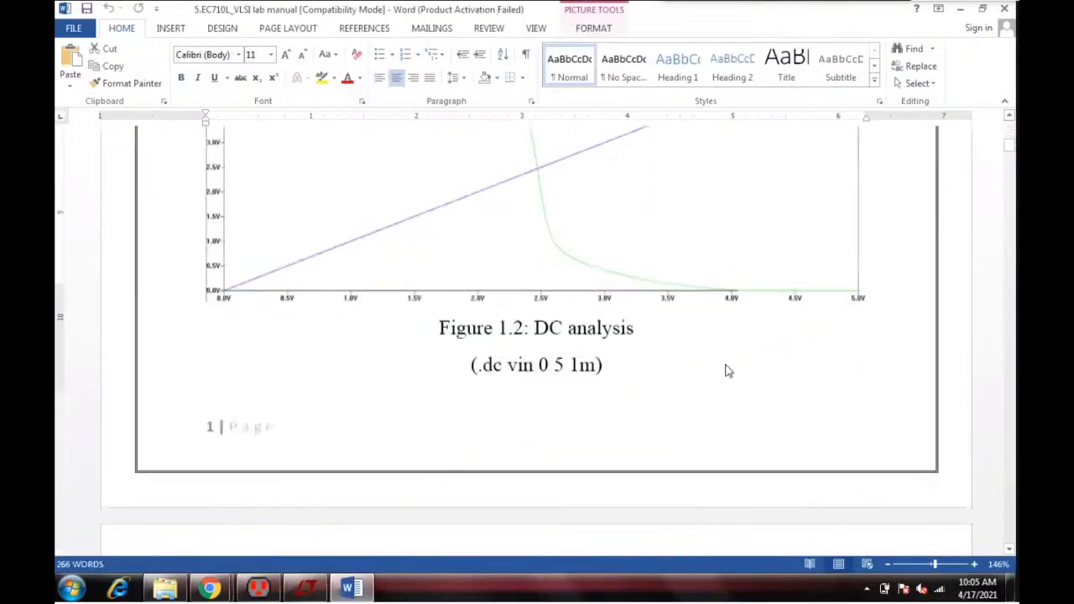
pyautogui.scroll(-12, 727, 366)
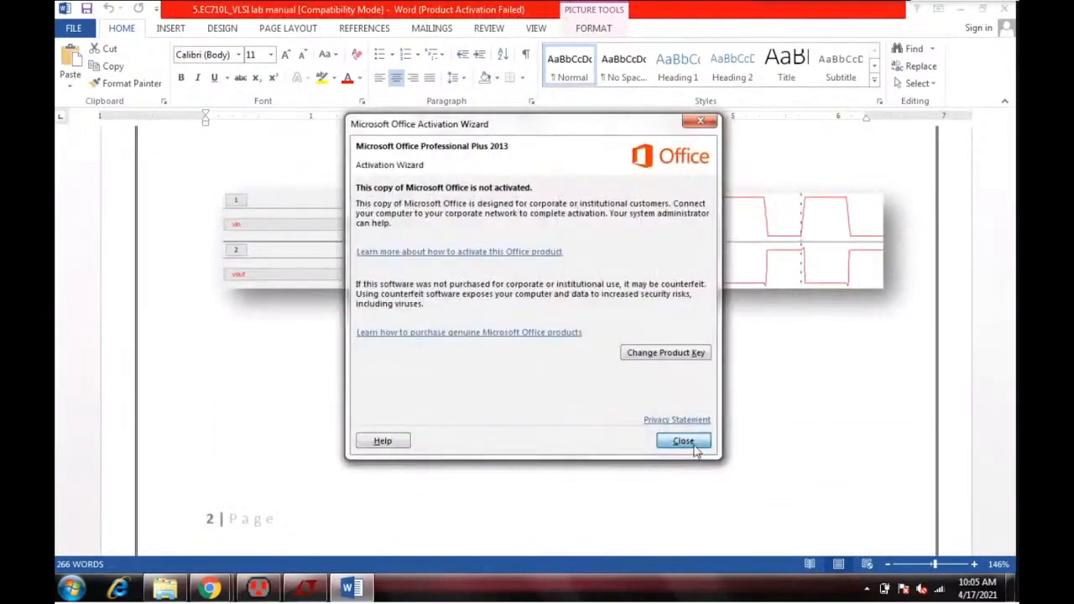
pyautogui.click(688, 447)
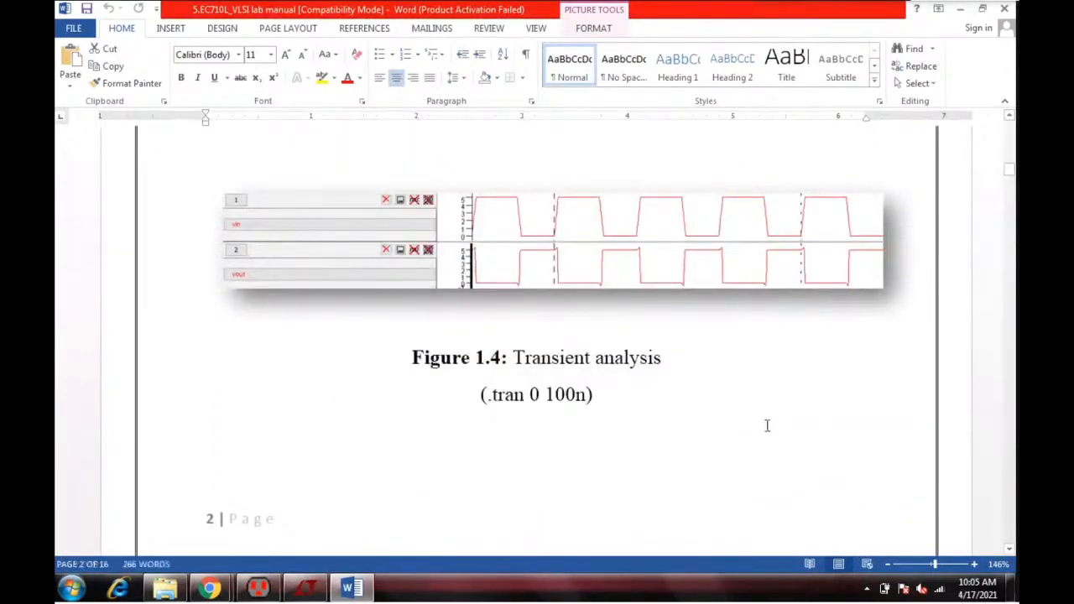
pyautogui.scroll(3, 767, 426)
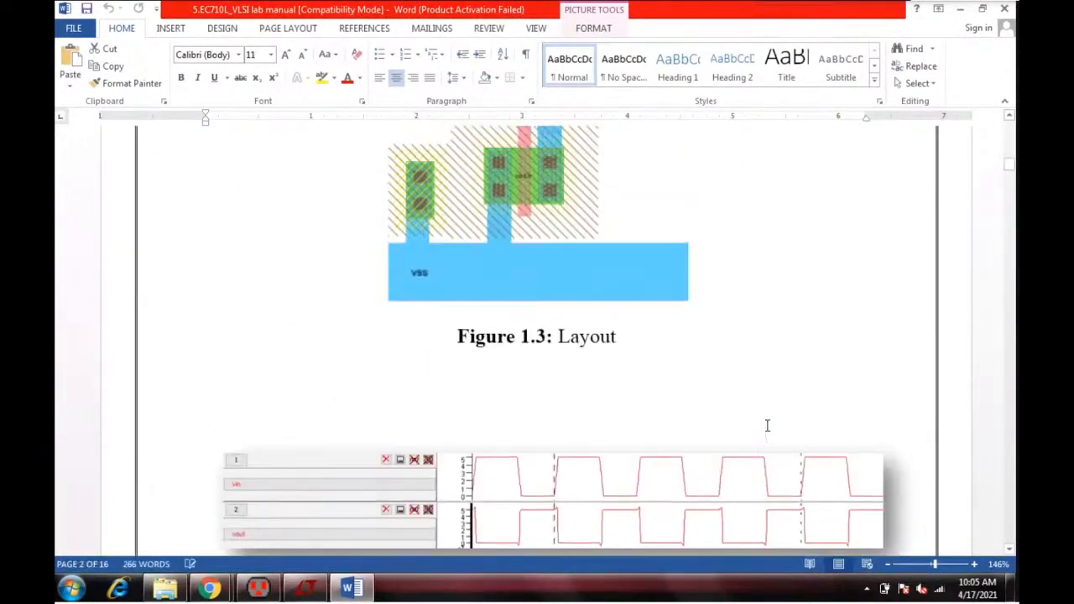
pyautogui.scroll(1, 768, 426)
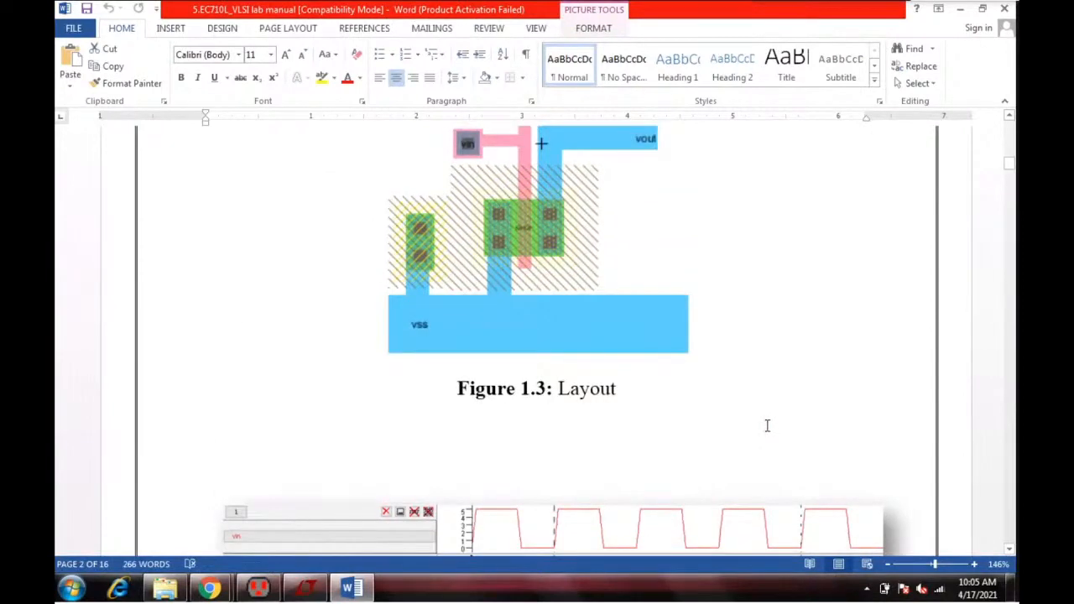
pyautogui.scroll(6, 767, 426)
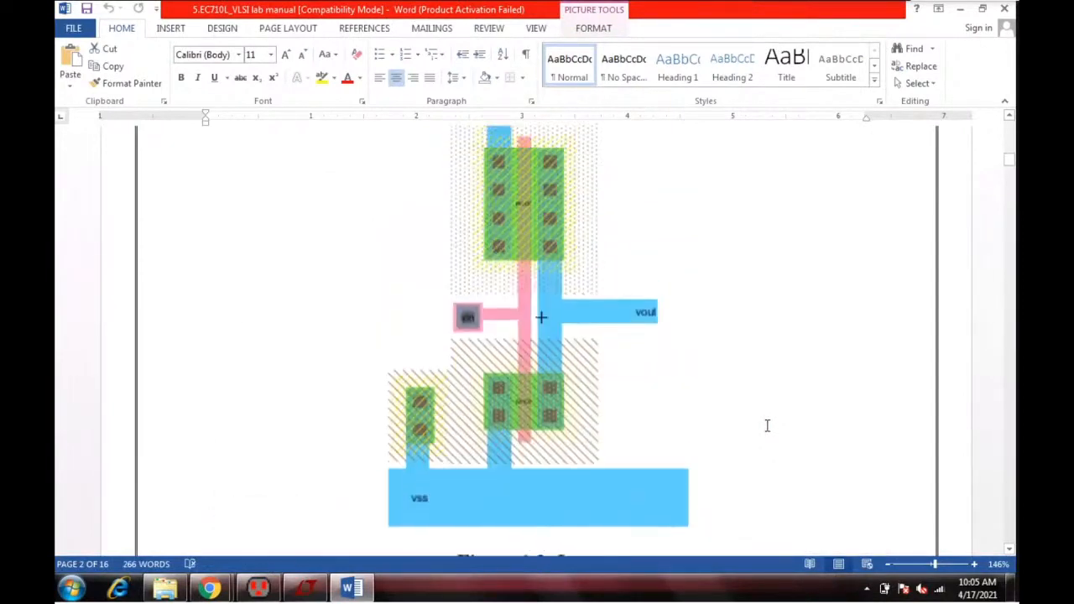
pyautogui.scroll(1, 767, 426)
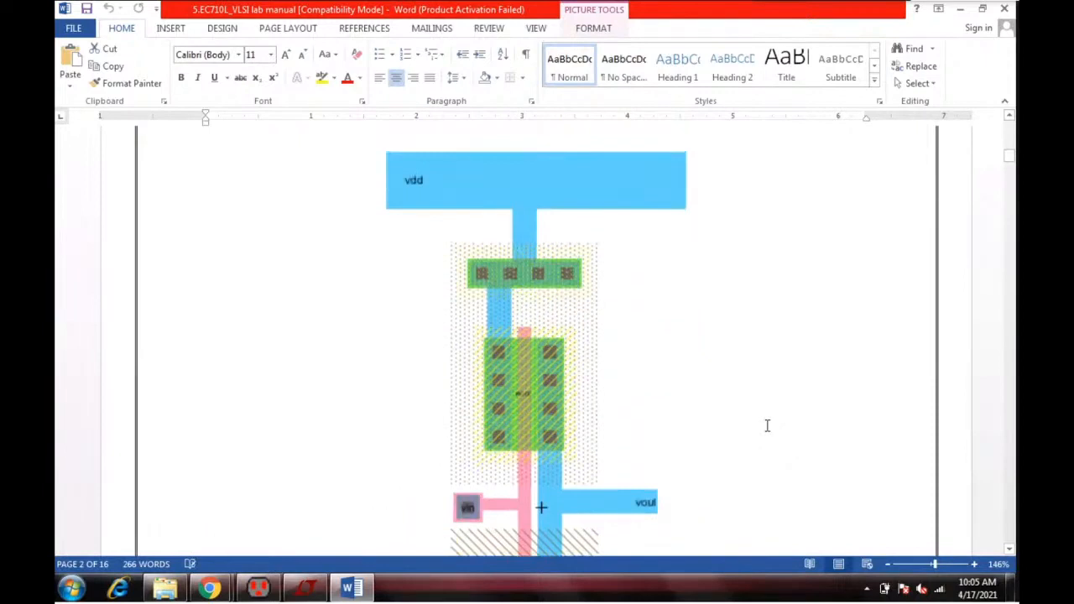
pyautogui.scroll(-4, 767, 426)
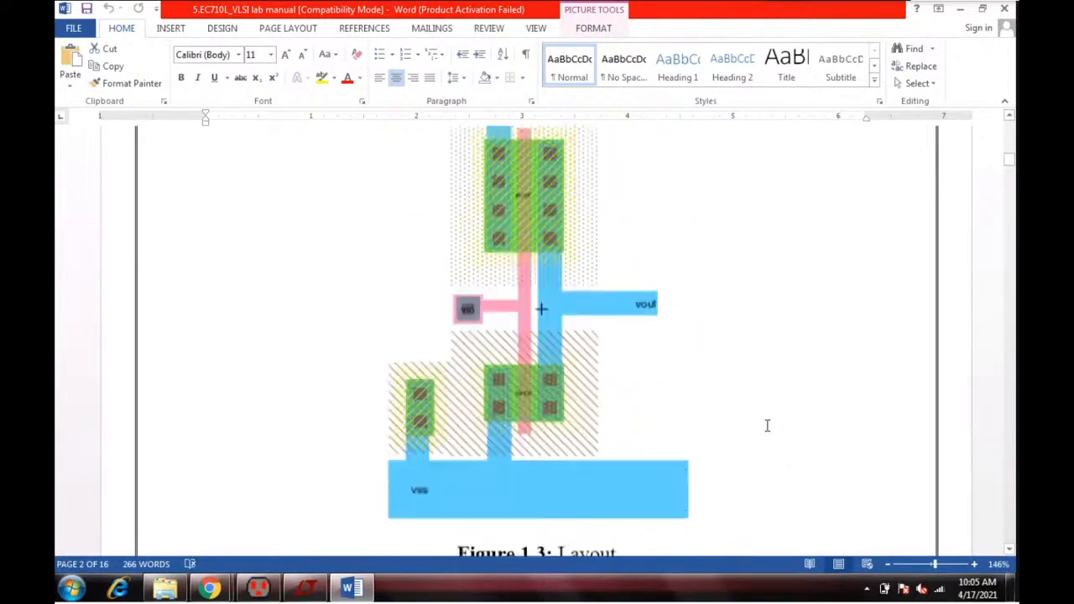
pyautogui.scroll(-4, 761, 424)
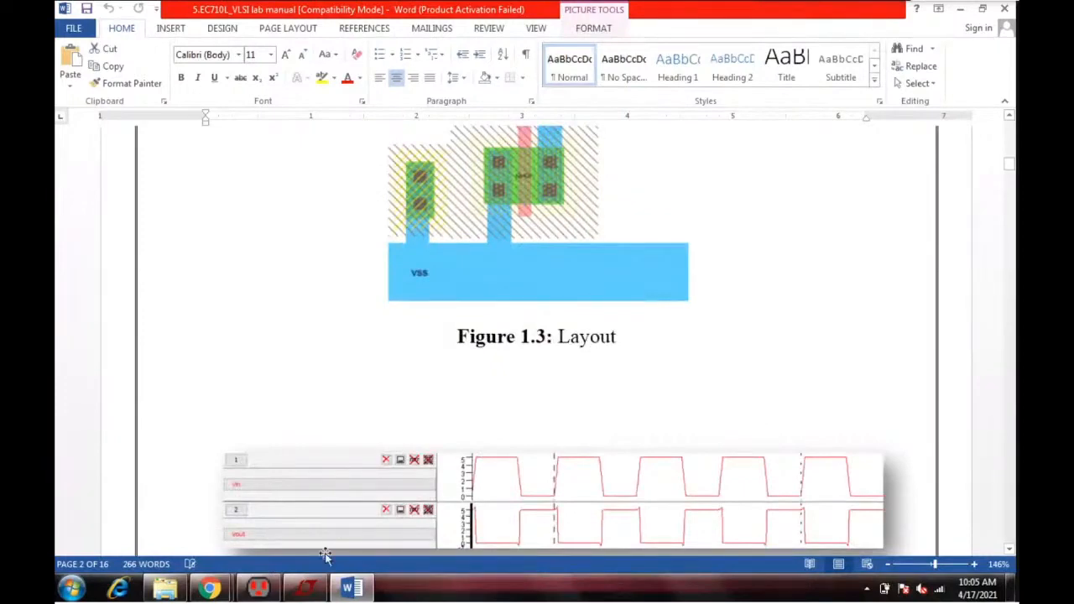
# Step: Restore the LTspice waveform window to show the netlist, and review the schematic and spice code in the lab manual's Figure 1.1
pyautogui.click(304, 588)
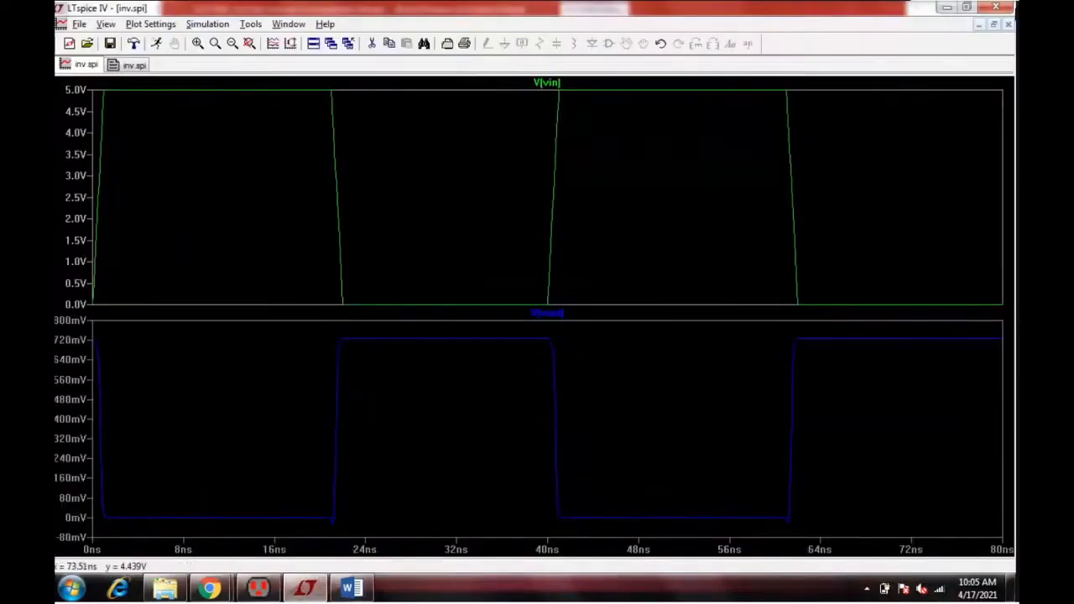
pyautogui.click(994, 25)
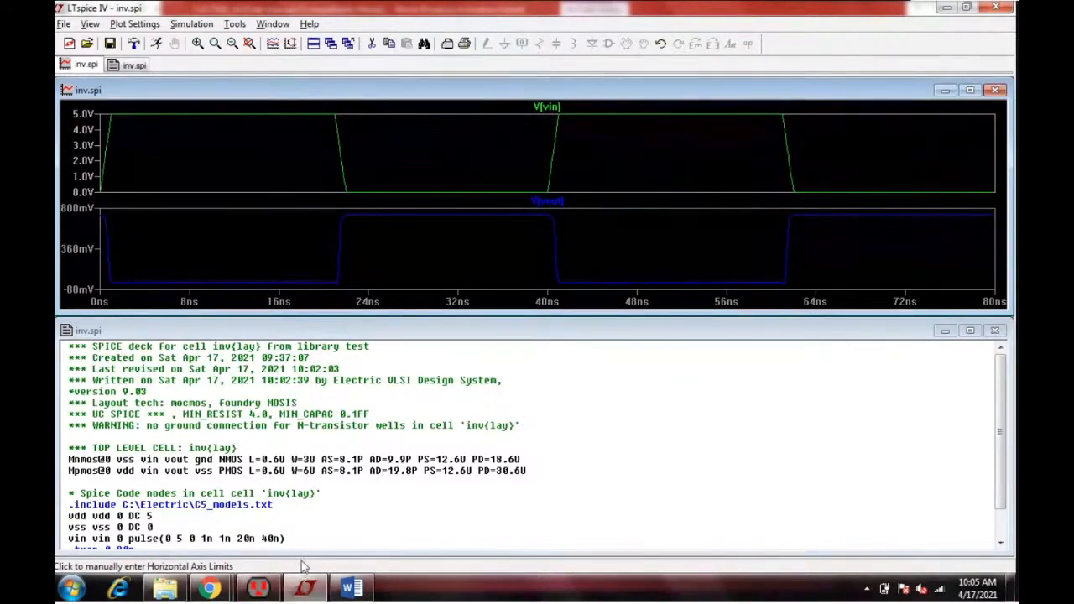
pyautogui.click(347, 591)
pyautogui.scroll(-10, 546, 336)
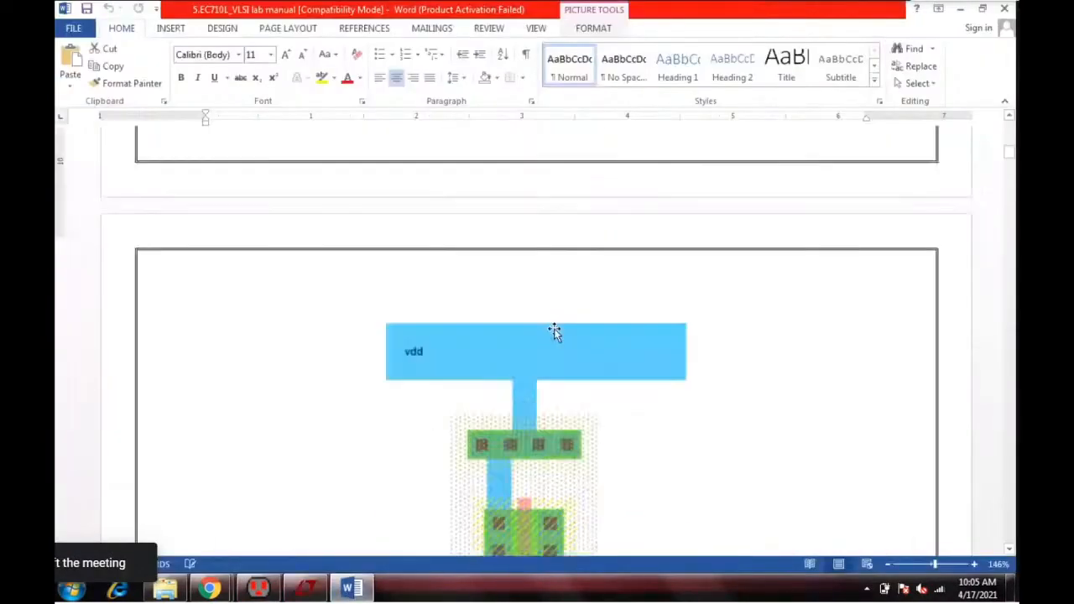
pyautogui.scroll(15, 554, 331)
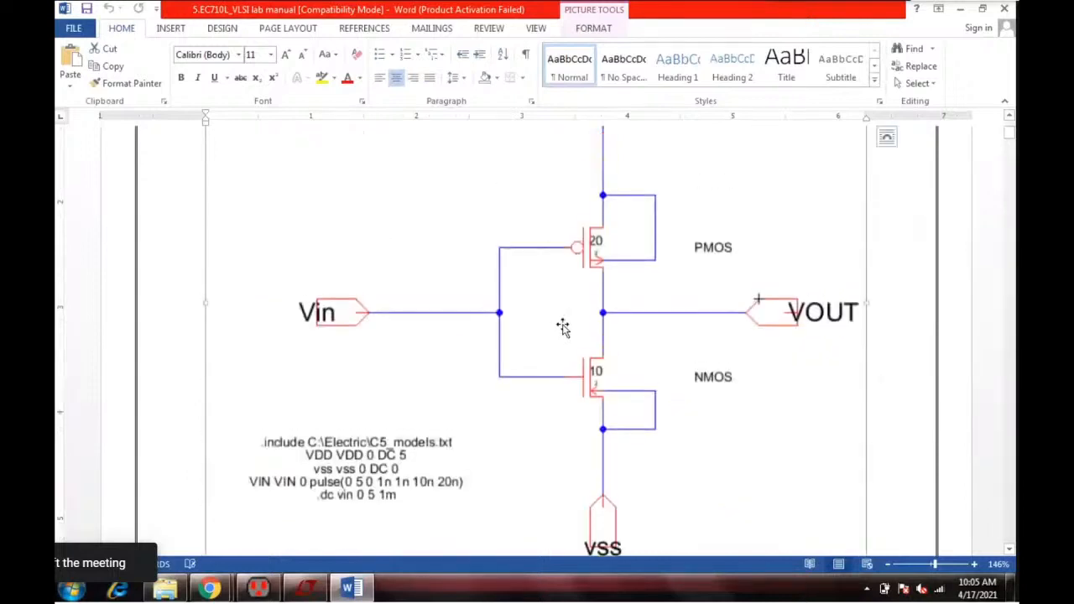
pyautogui.scroll(3, 562, 332)
pyautogui.scroll(-4, 562, 334)
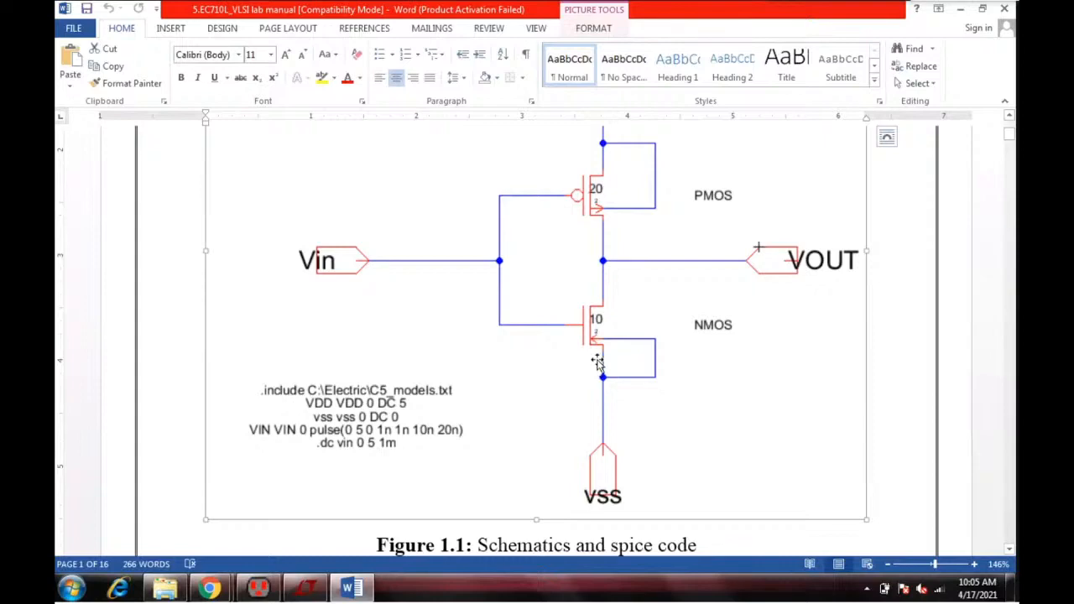
pyautogui.scroll(-5, 597, 361)
# Step: Return to LTspice and select the tran 0 80n directive near the end of the inv.spi netlist
pyautogui.click(308, 588)
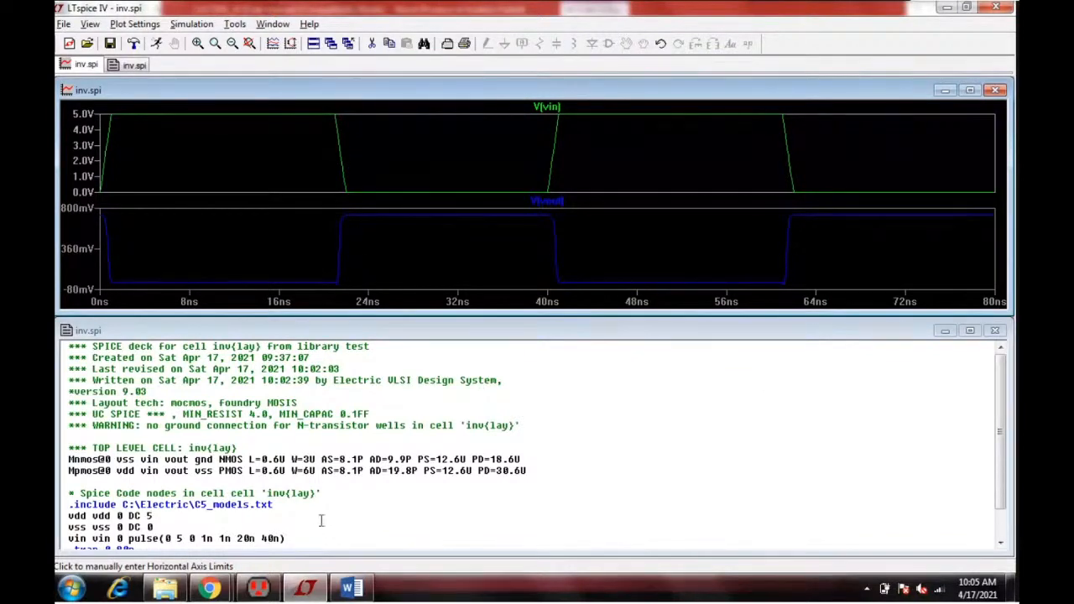
pyautogui.moveTo(1003, 433); pyautogui.dragTo(1003, 468)
pyautogui.doubleClick(124, 516)
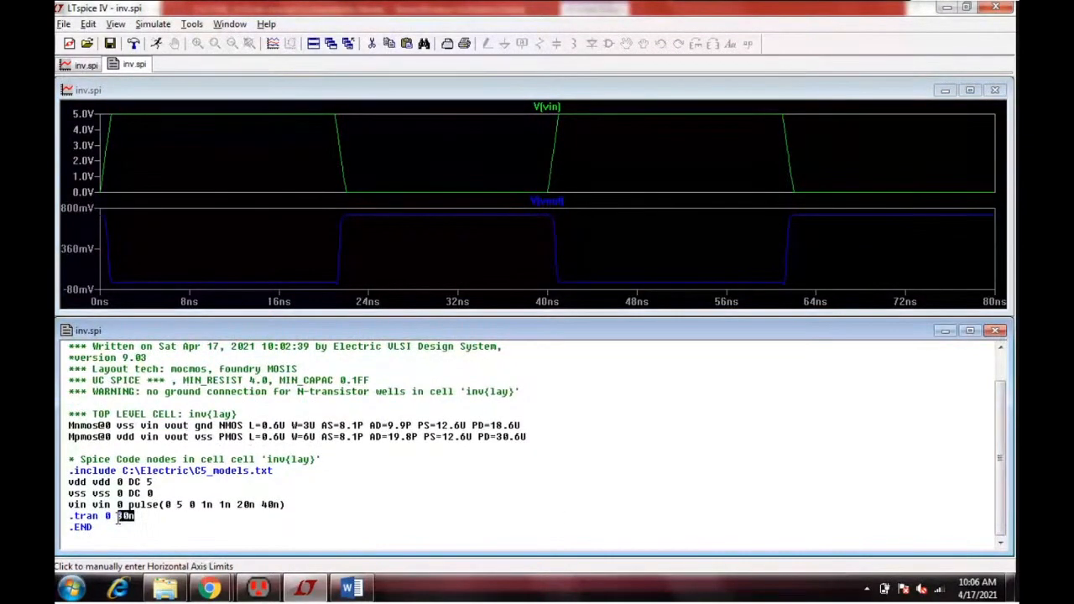
pyautogui.moveTo(118, 520); pyautogui.dragTo(73, 517)
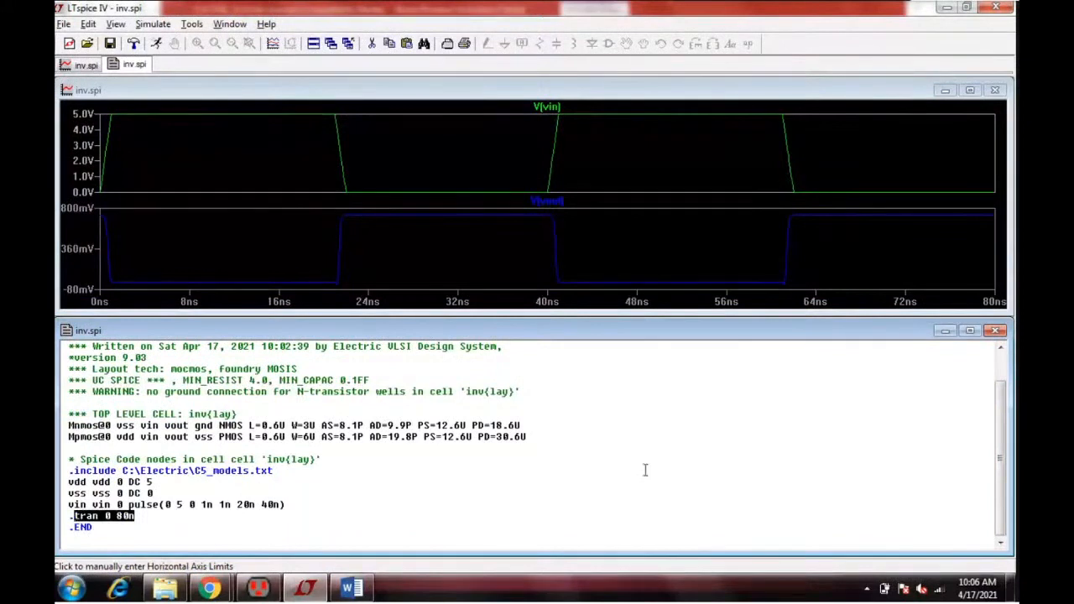
# Step: Replace the transient directive with .dc vin 0 5 1m, run the simulation, and overlay the V(vin) trace on the V(vout) plot
pyautogui.write('dc')
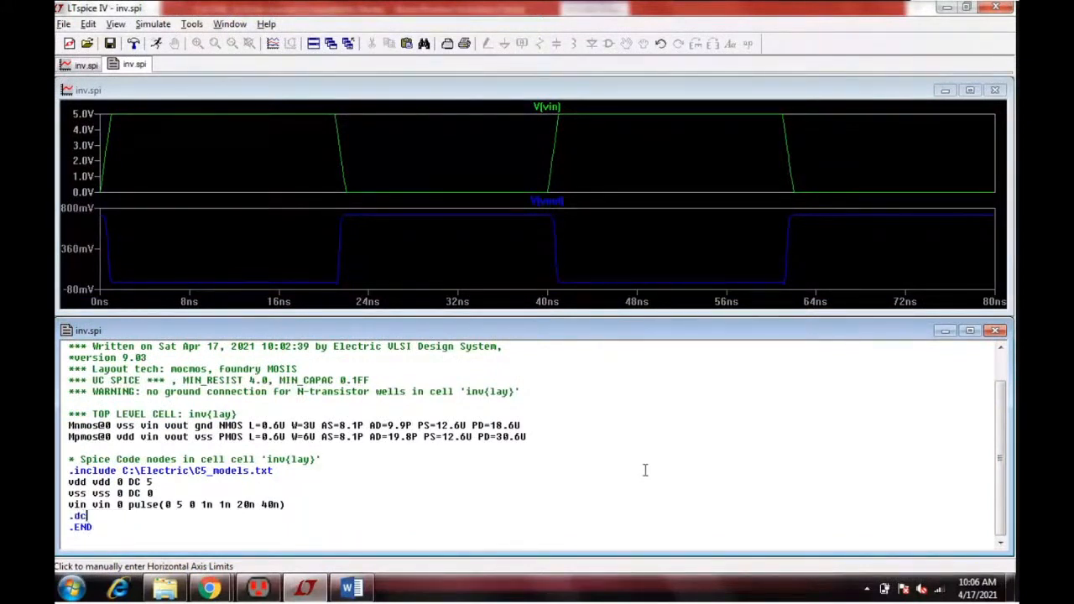
pyautogui.write(' vi')
pyautogui.write('n 0 5 1m')
pyautogui.click(156, 43)
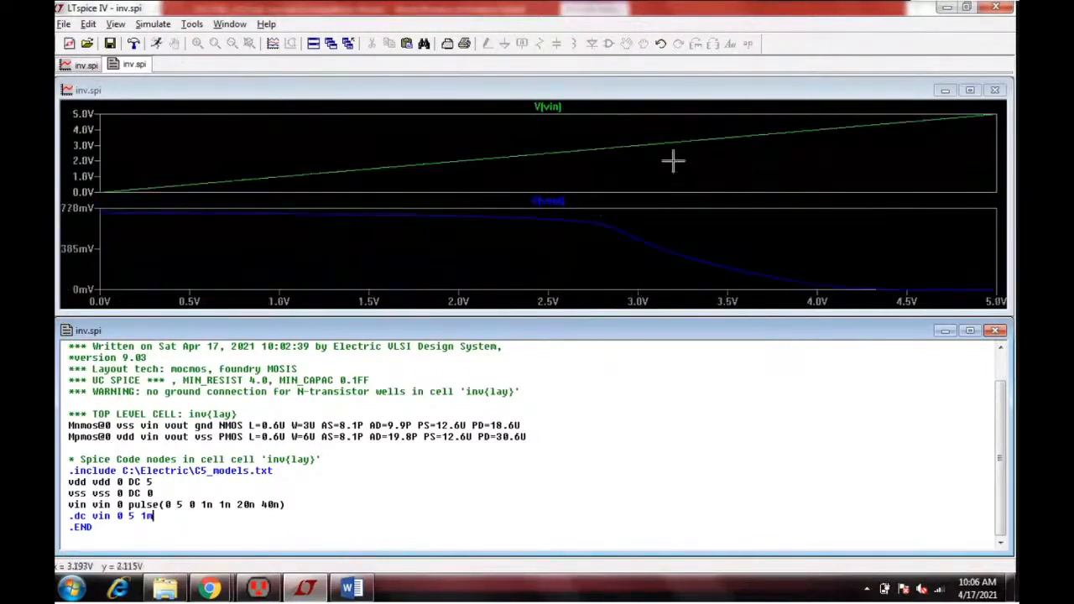
pyautogui.moveTo(562, 119); pyautogui.dragTo(593, 249)
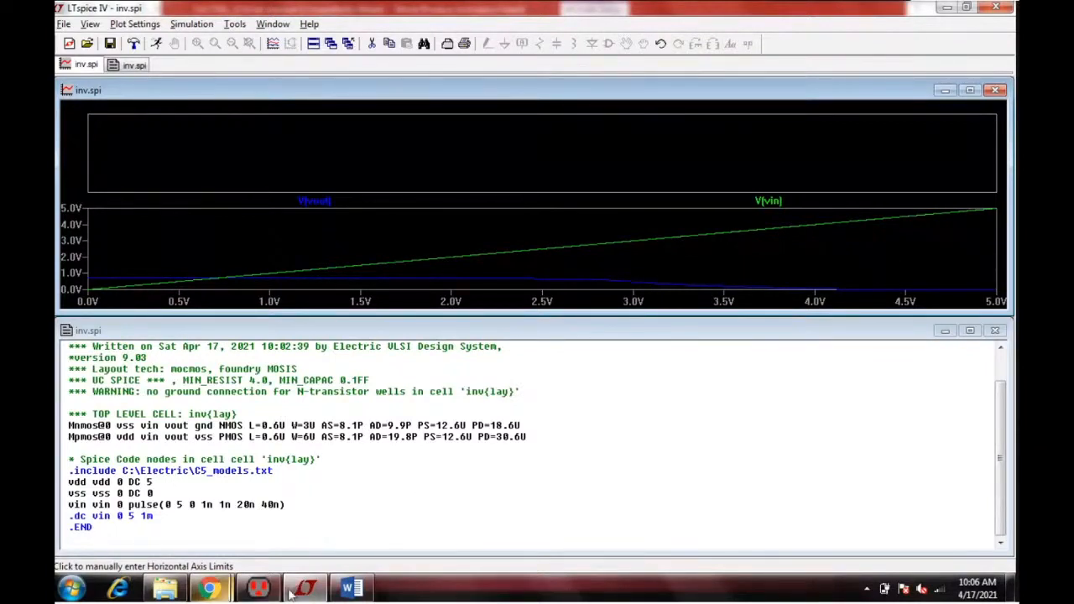
# Step: Switch to the Word lab manual and review the DC analysis in Figure 1.2 and the vdd side of the inverter layout
pyautogui.click(325, 590)
pyautogui.scroll(-15, 470, 406)
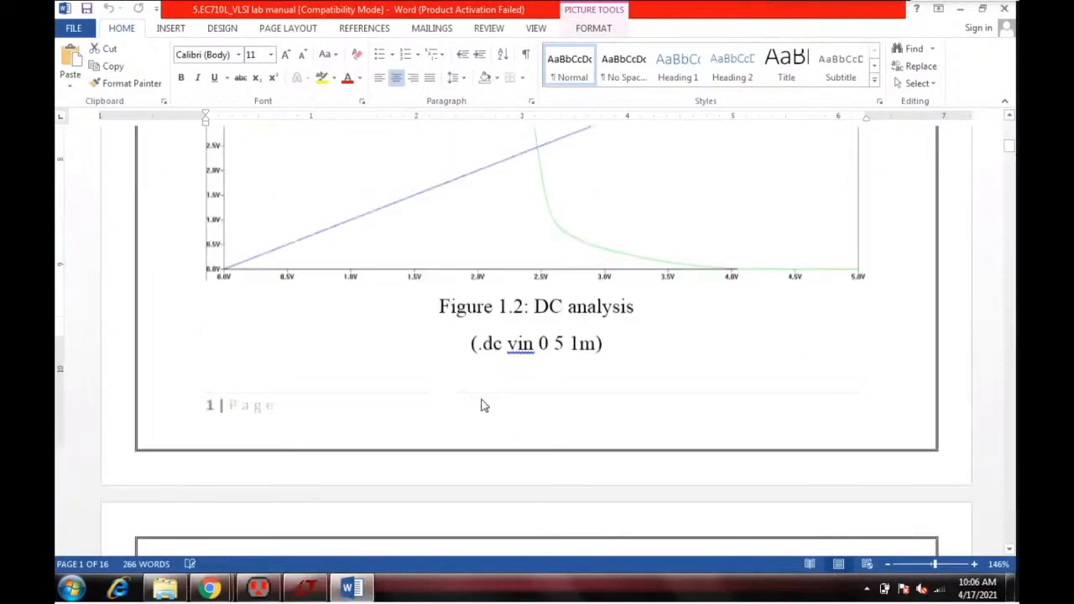
pyautogui.scroll(4, 508, 418)
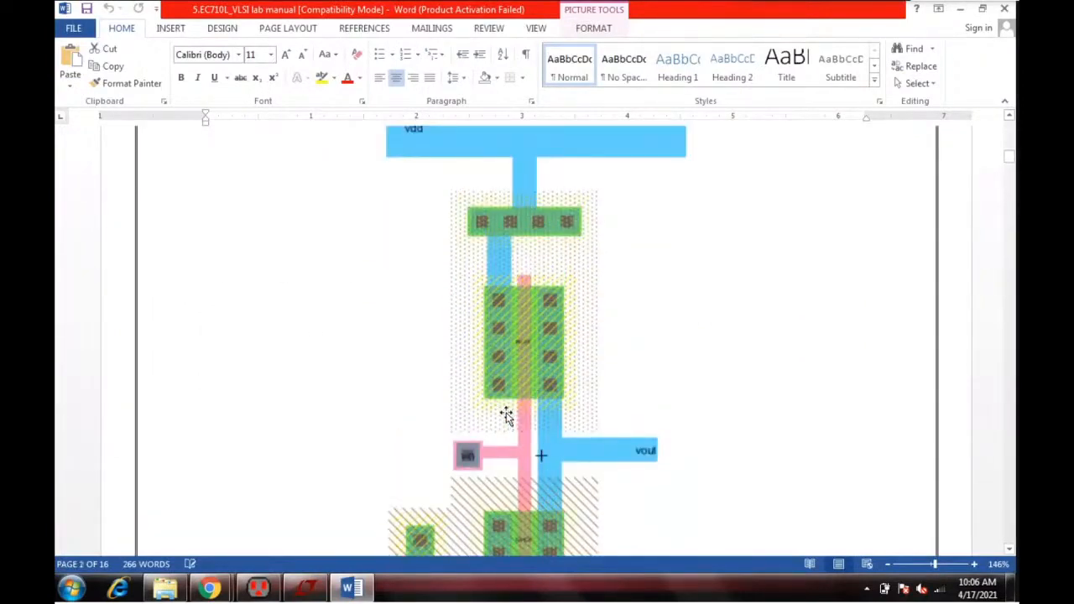
pyautogui.scroll(1, 557, 434)
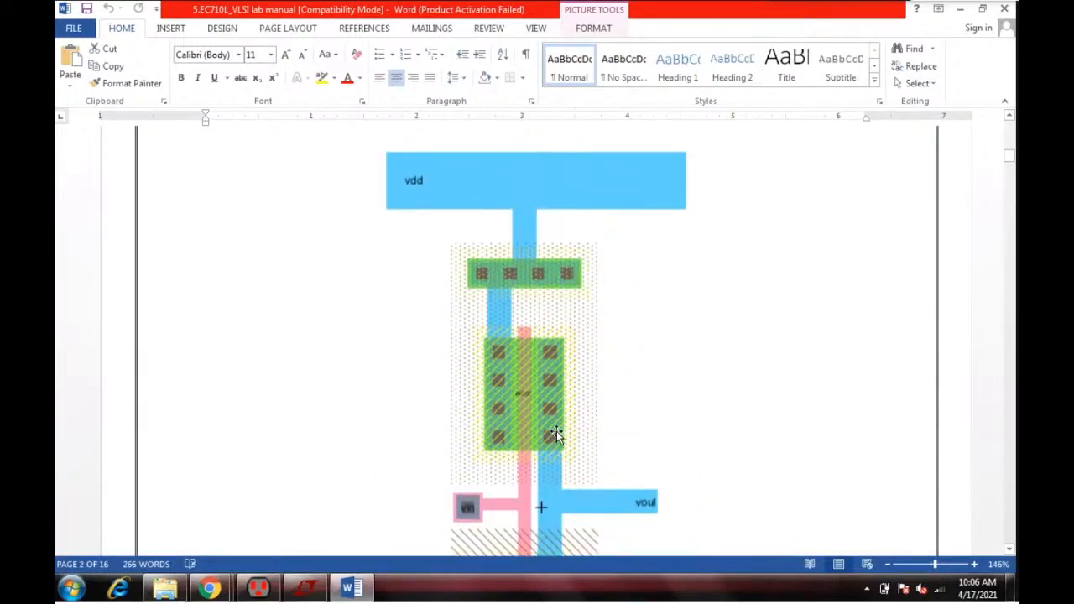
# Step: Switch to Electric and check the N-transistor well ground connection warning against the inv{lay} layout
pyautogui.click(291, 593)
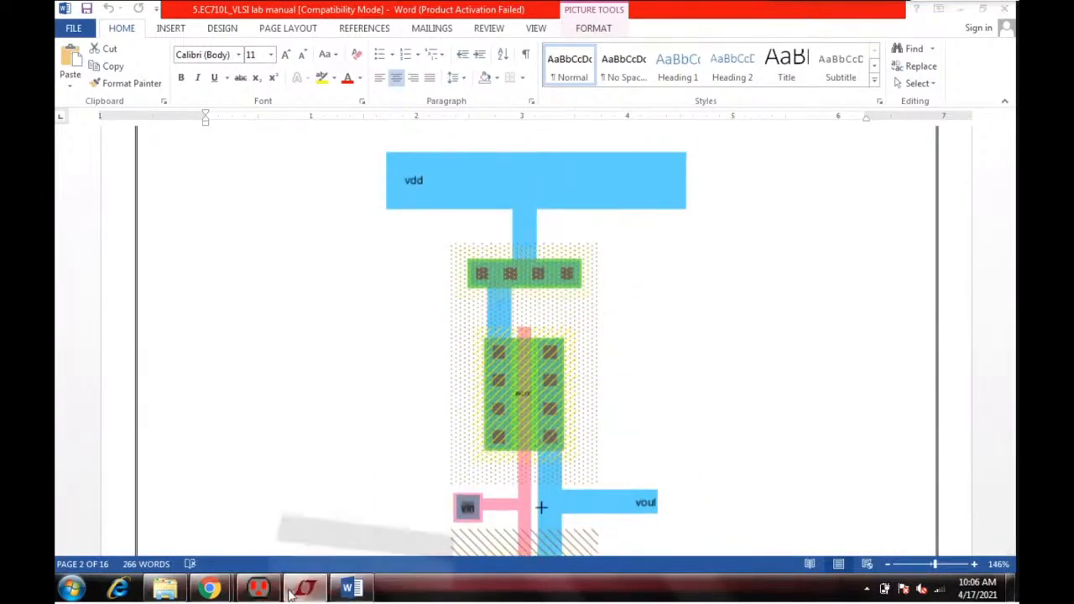
pyautogui.click(259, 587)
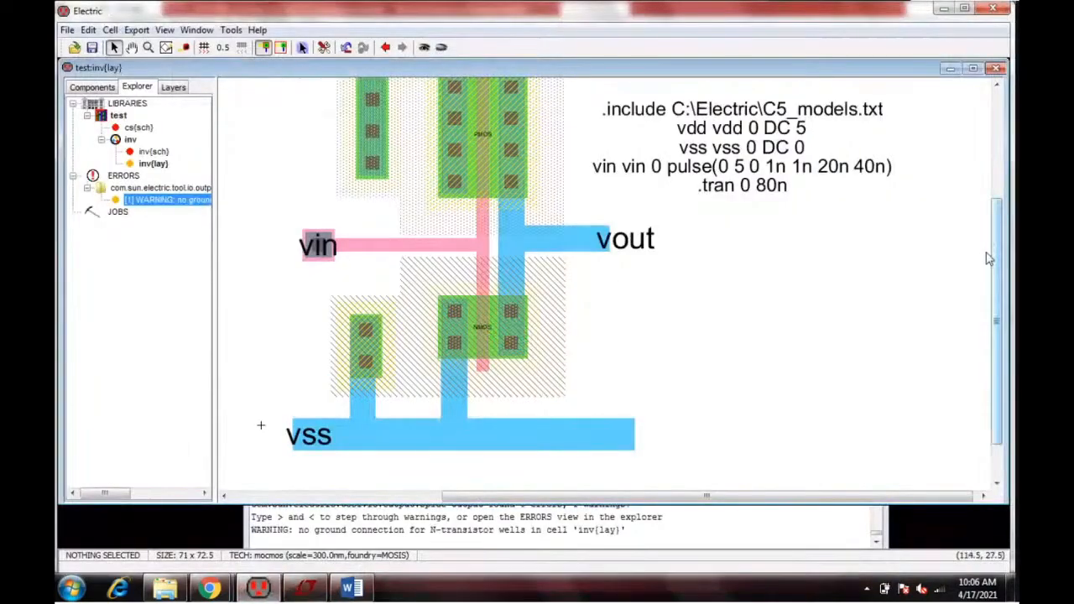
pyautogui.moveTo(990, 259); pyautogui.dragTo(993, 190)
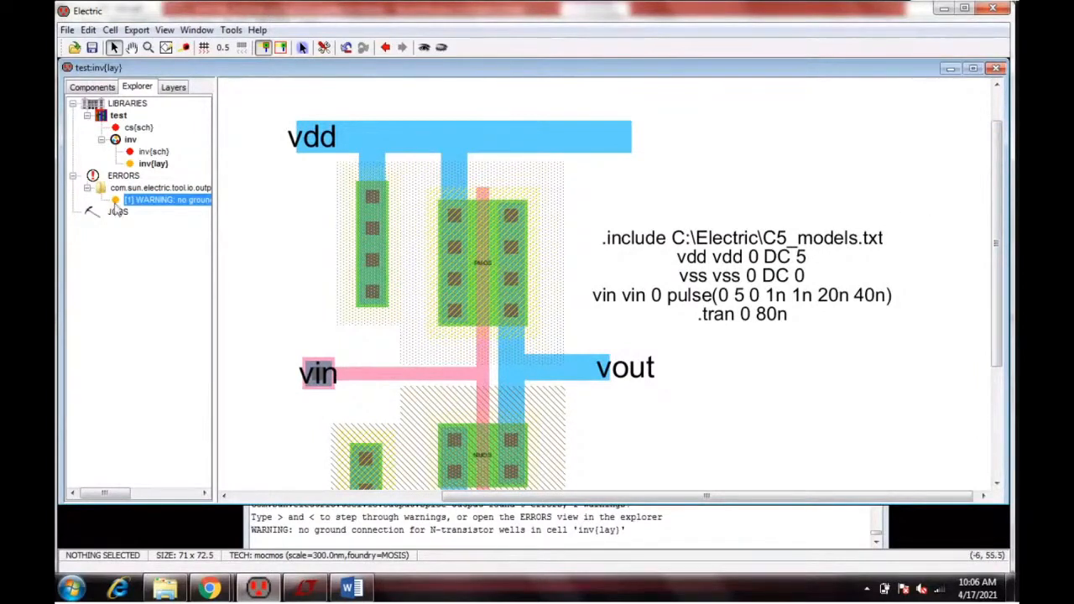
pyautogui.click(165, 205)
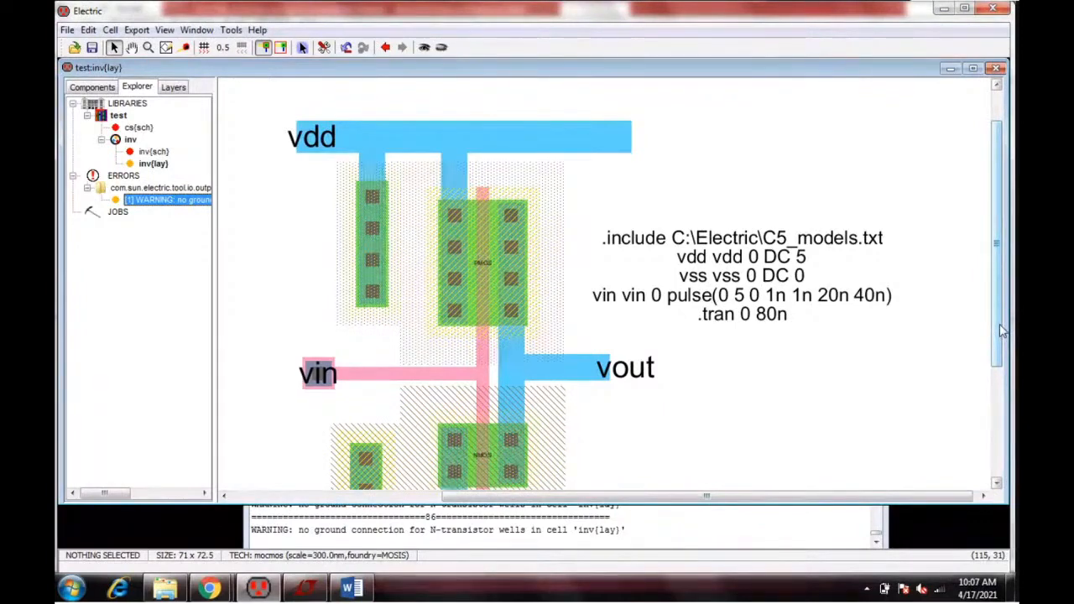
# Step: Check the network connections of the P-well contact and NMOS source to vss and of the PMOS source contact to vdd
pyautogui.moveTo(1001, 330); pyautogui.dragTo(995, 406)
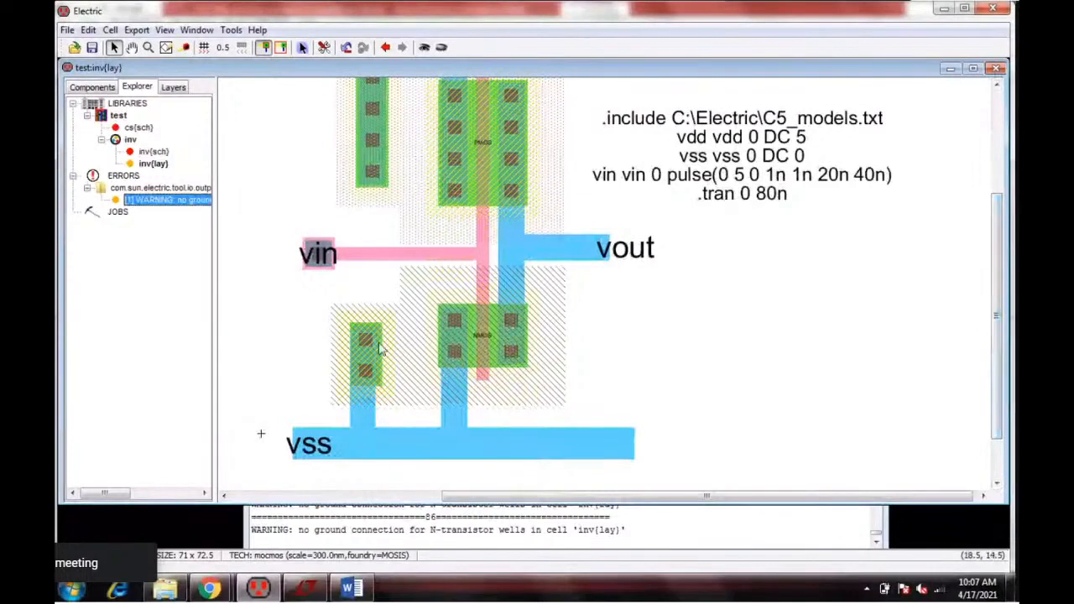
pyautogui.click(361, 419)
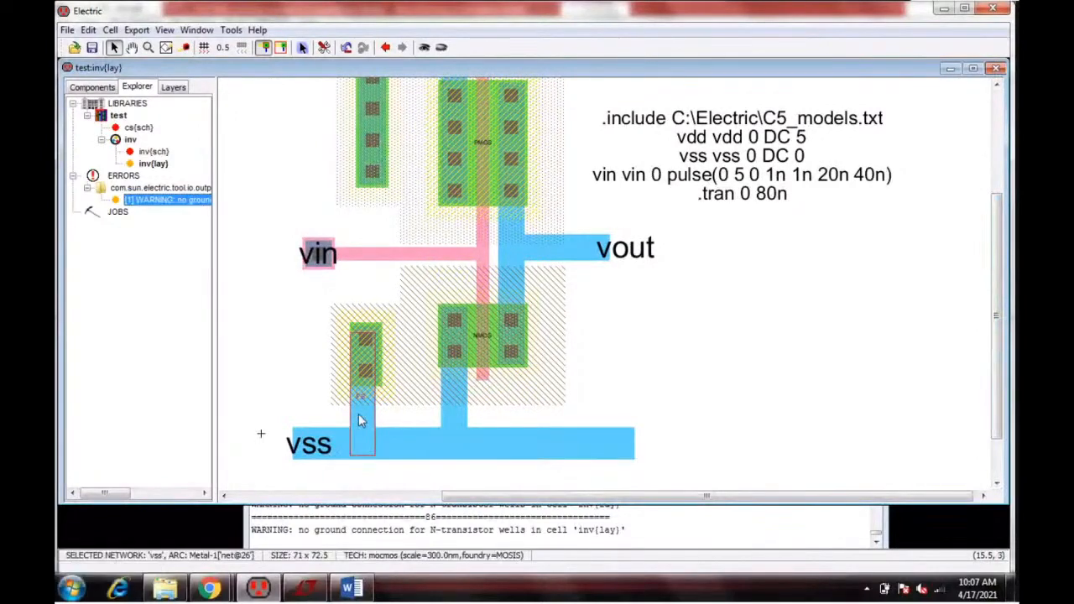
pyautogui.click(448, 420)
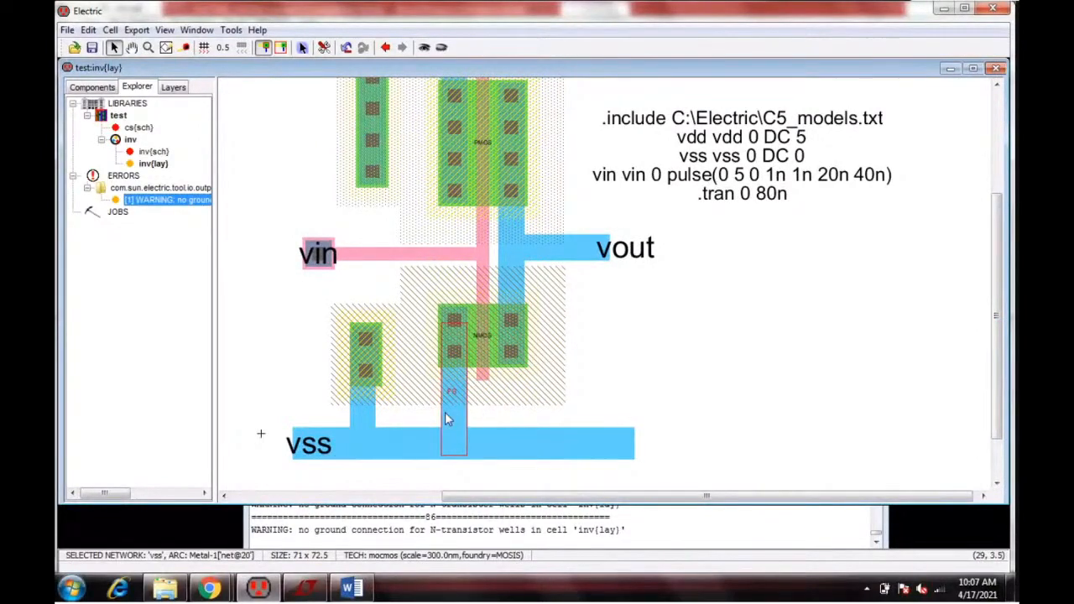
pyautogui.click(382, 375)
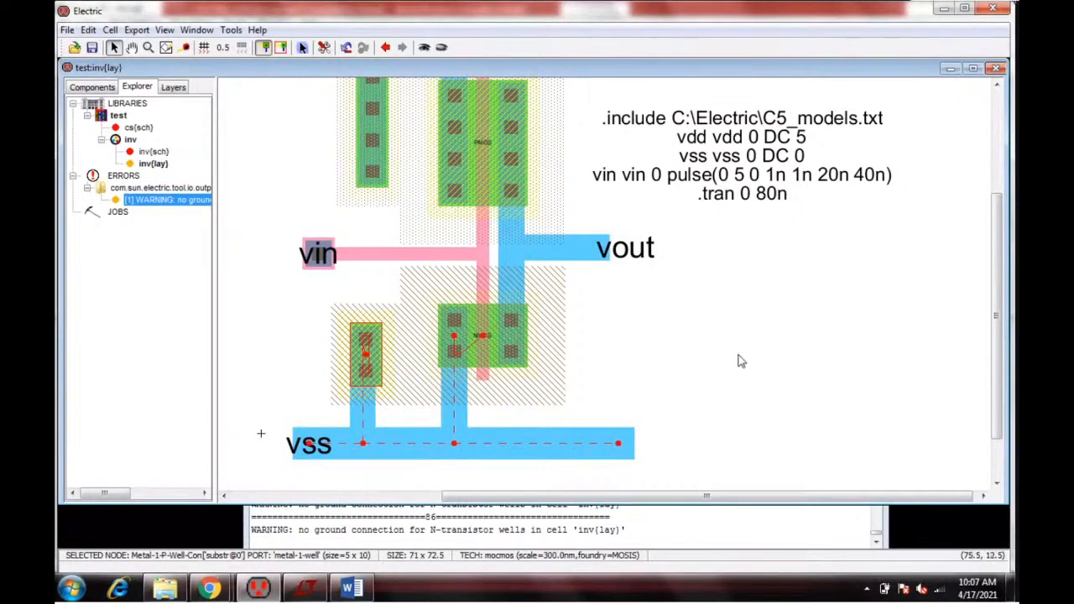
pyautogui.moveTo(998, 312); pyautogui.dragTo(994, 239)
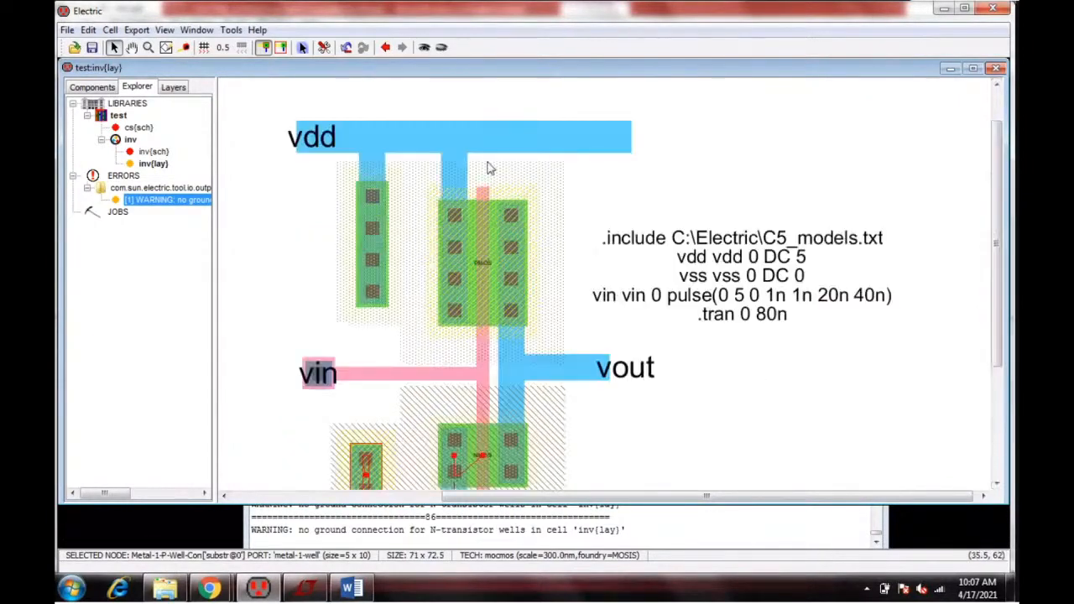
pyautogui.click(454, 235)
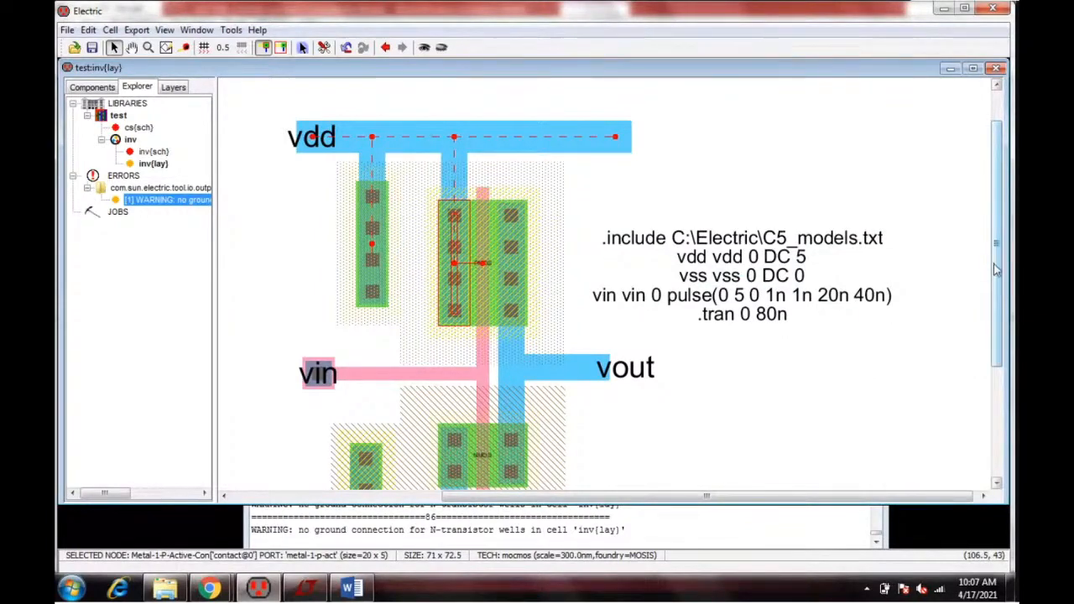
# Step: Inspect the metal-1 pins along the vss rail, including the node properties of the vss pin and the pin below the P-well contact
pyautogui.moveTo(995, 269); pyautogui.dragTo(986, 387)
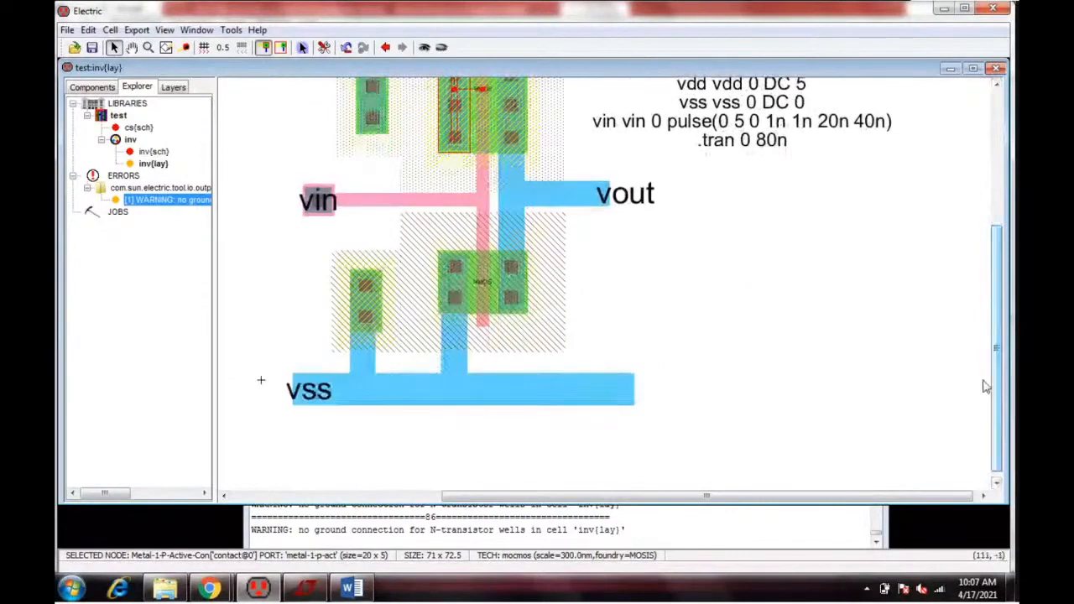
pyautogui.click(678, 520)
pyautogui.click(307, 397)
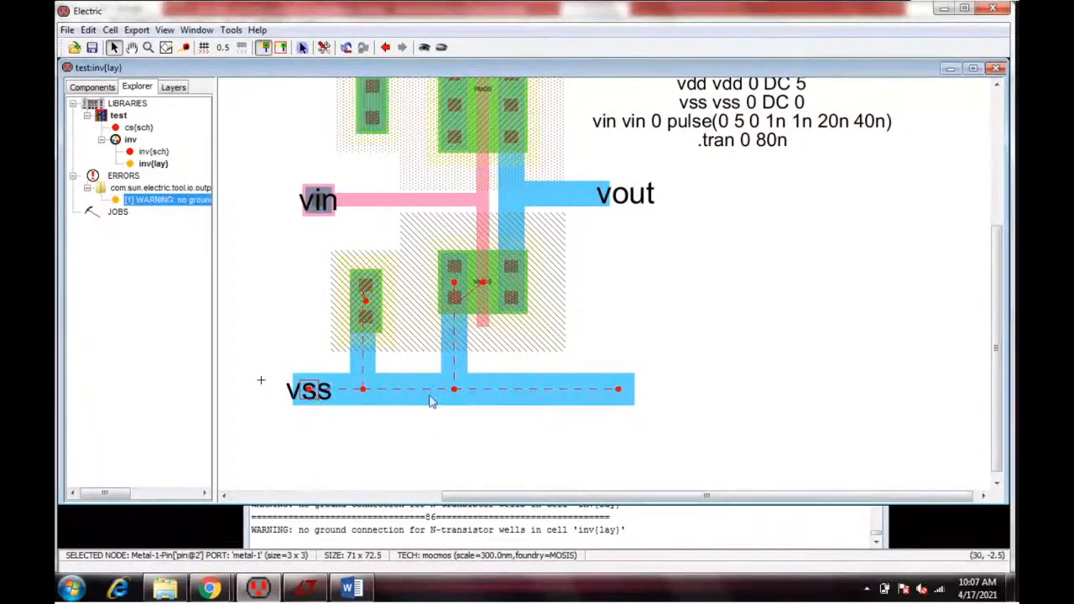
pyautogui.click(618, 390)
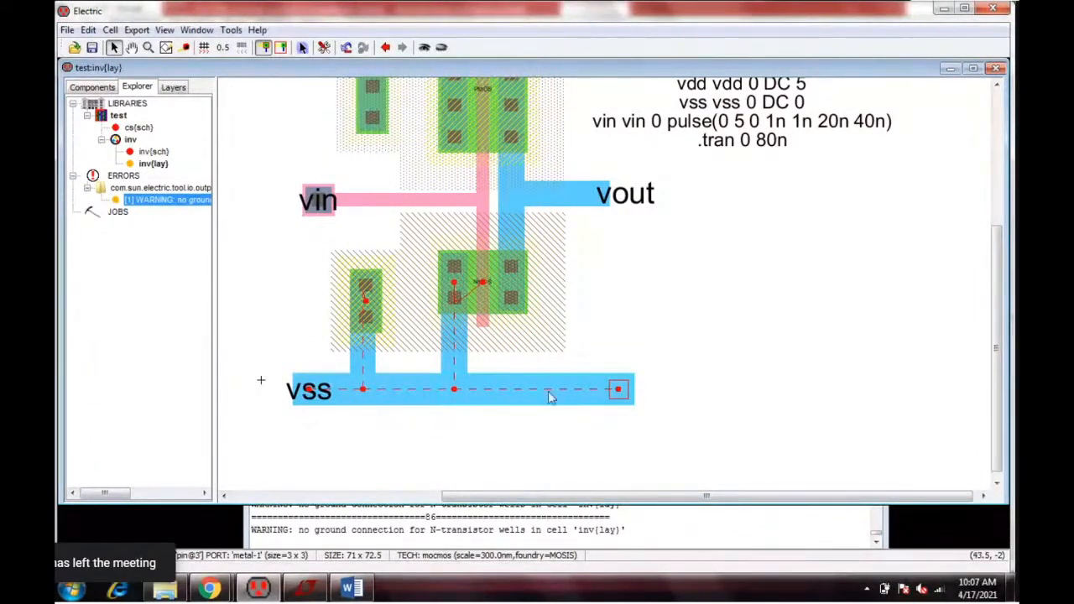
pyautogui.doubleClick(363, 390)
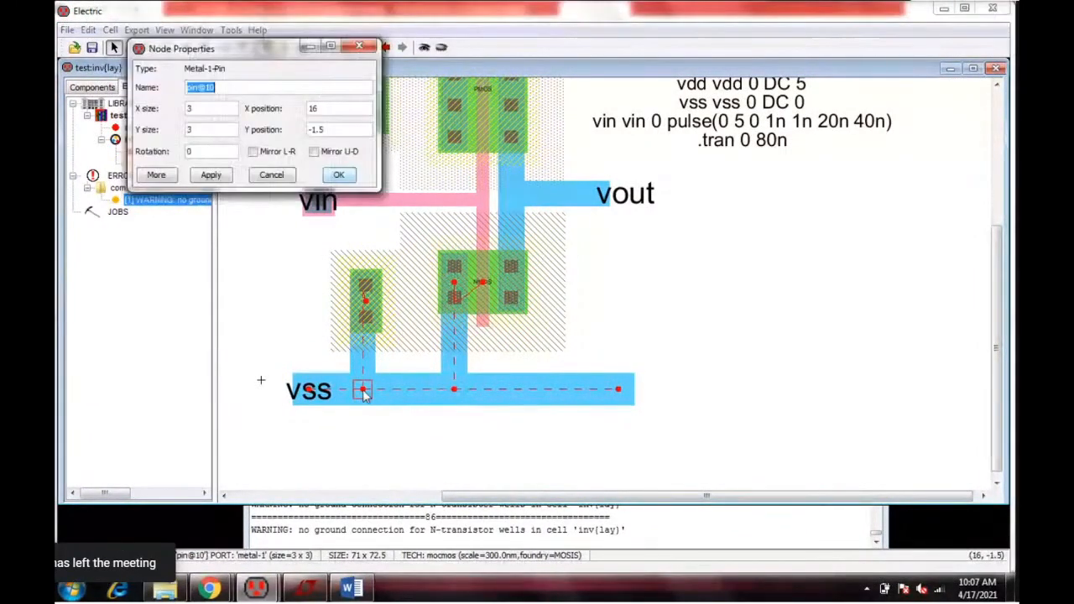
pyautogui.click(342, 174)
pyautogui.click(312, 397)
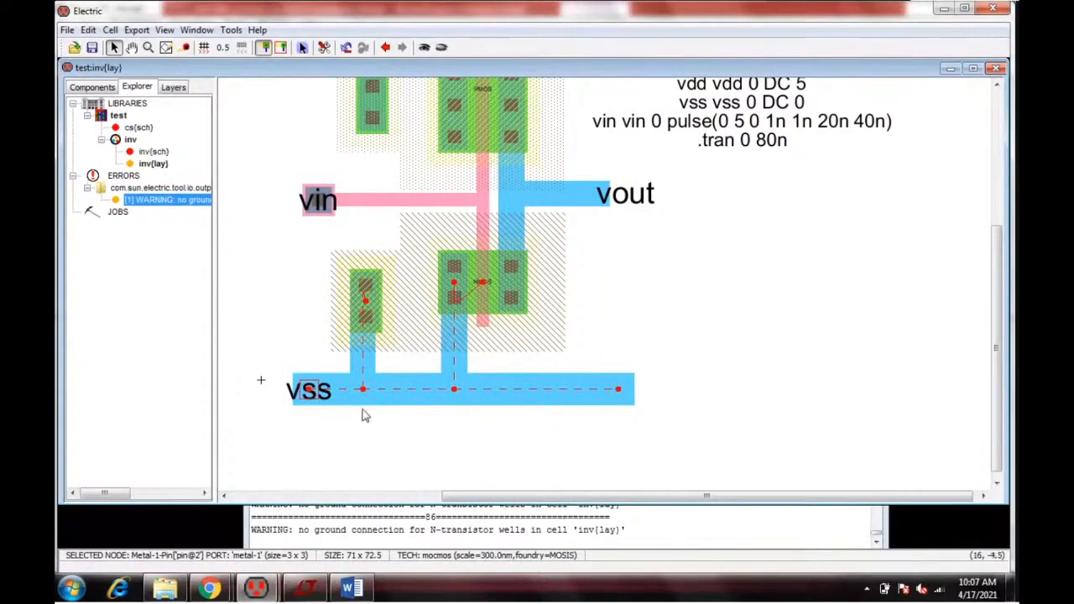
pyautogui.click(945, 8)
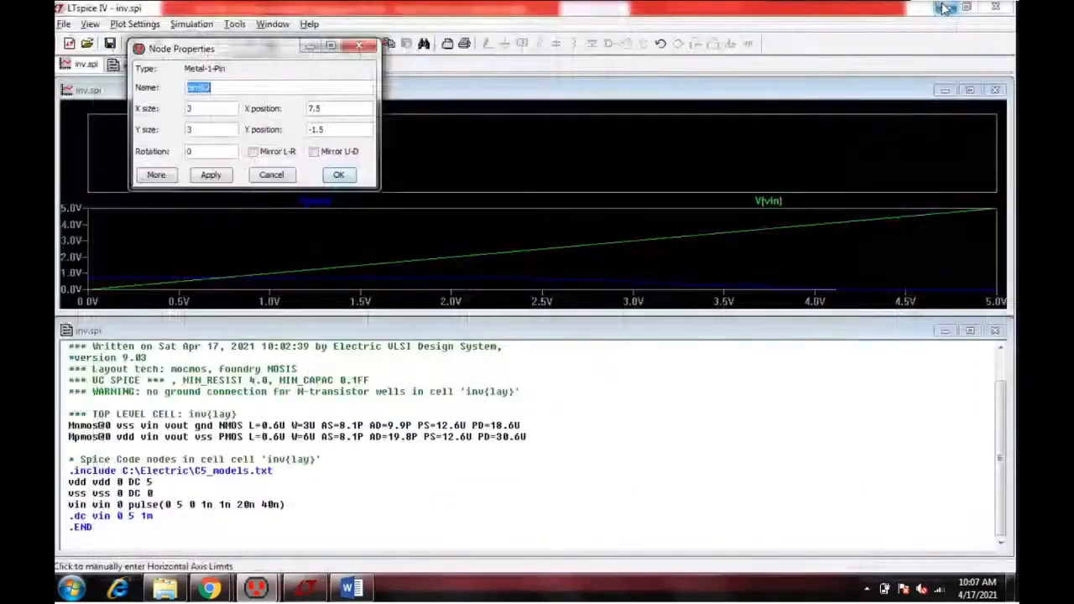
pyautogui.click(338, 174)
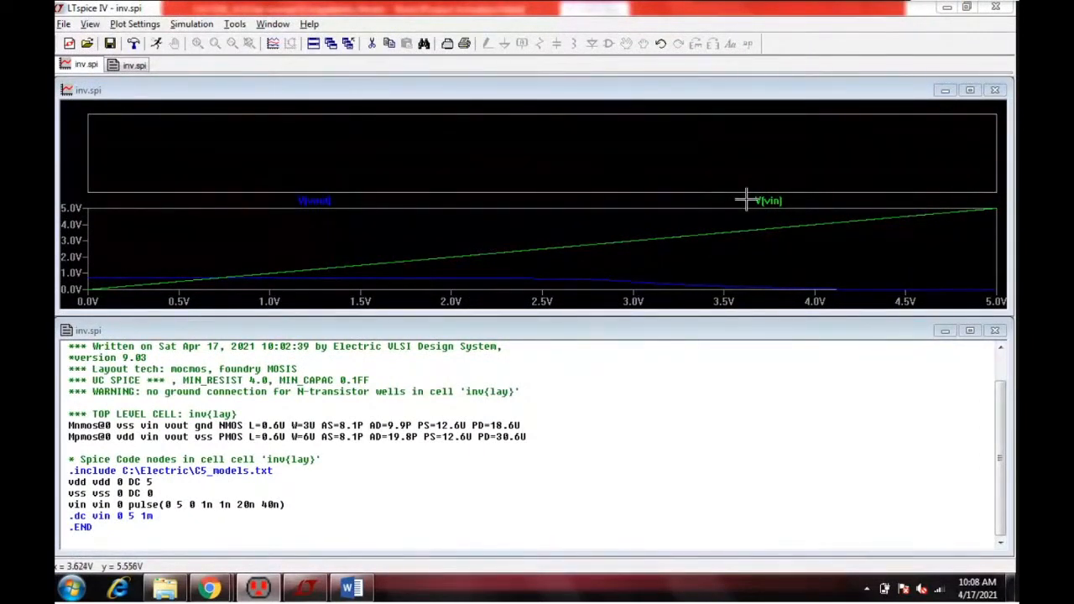
# Step: Return to Electric and inspect how the N-well contact is connected to the vdd rail
pyautogui.click(307, 588)
pyautogui.click(306, 588)
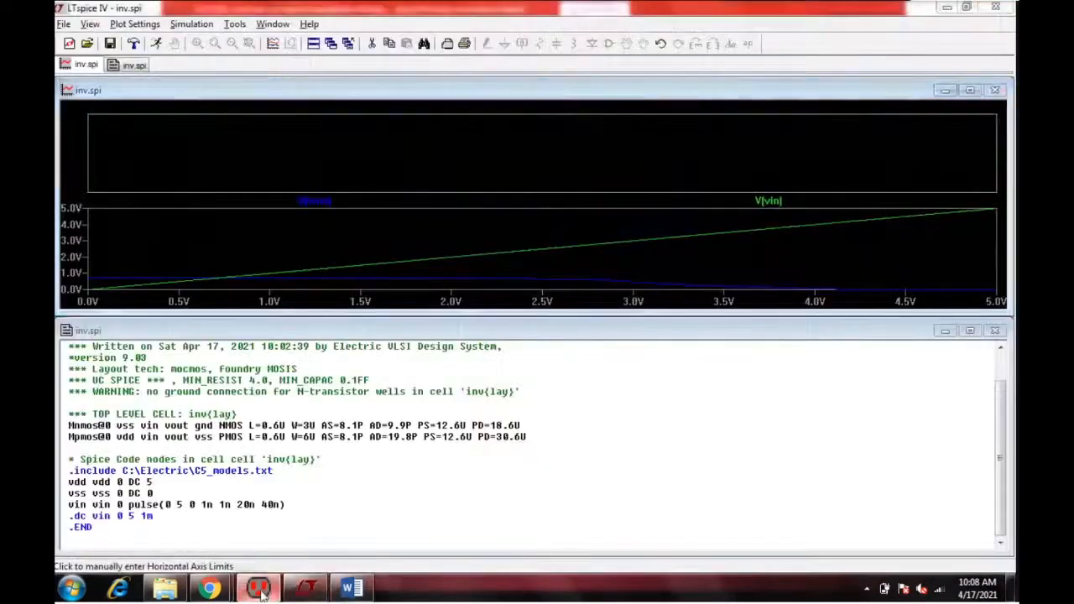
pyautogui.click(261, 592)
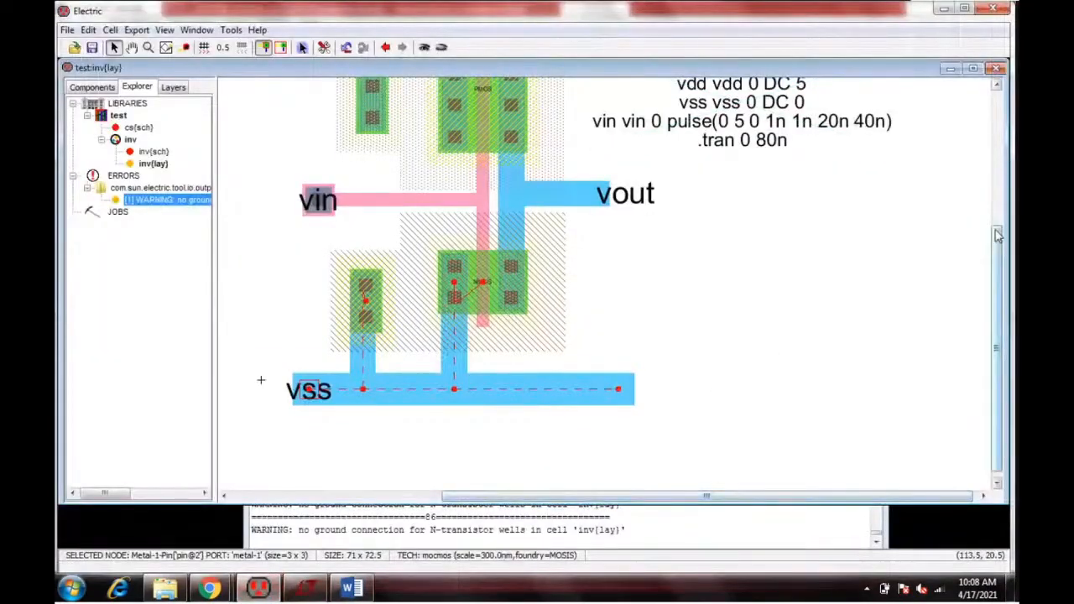
pyautogui.moveTo(998, 236); pyautogui.dragTo(999, 136)
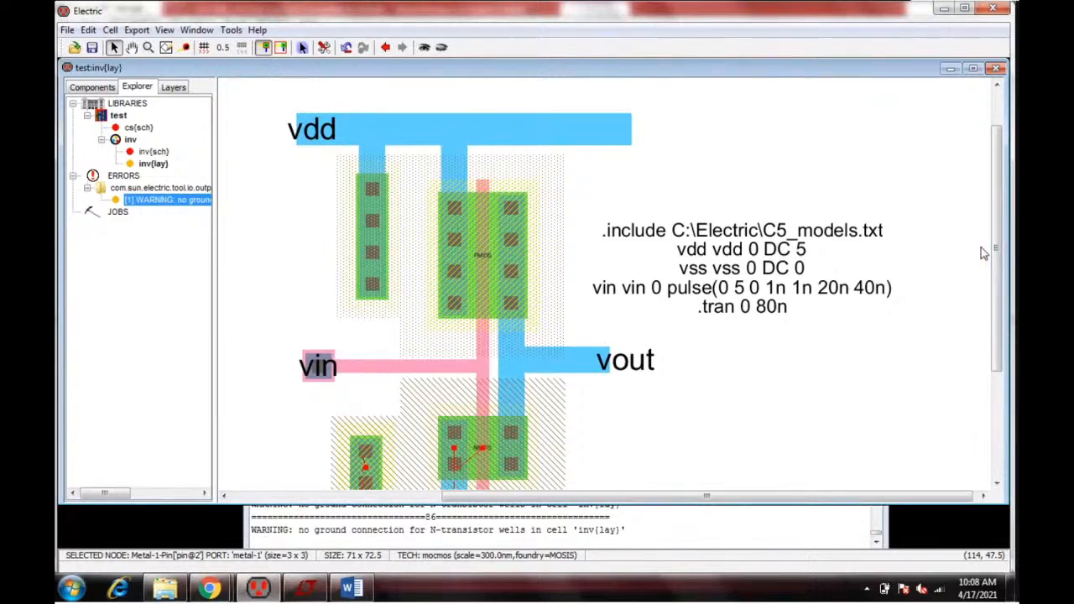
pyautogui.click(370, 256)
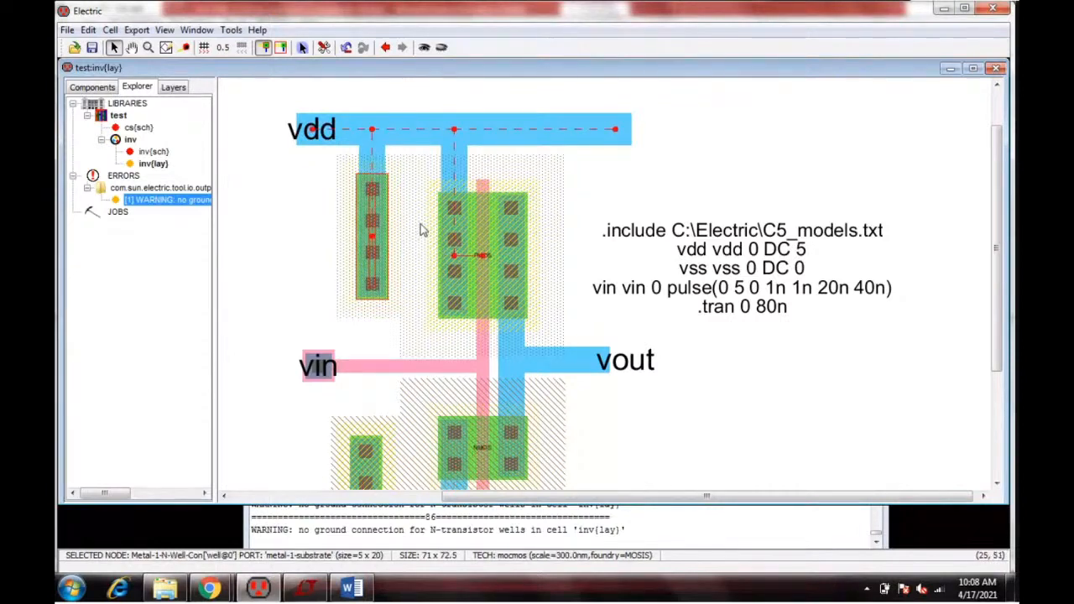
# Step: Try to wire the PMOS source contact to the N-well contact with metal-1, and delete the wide arc
pyautogui.press('F2')
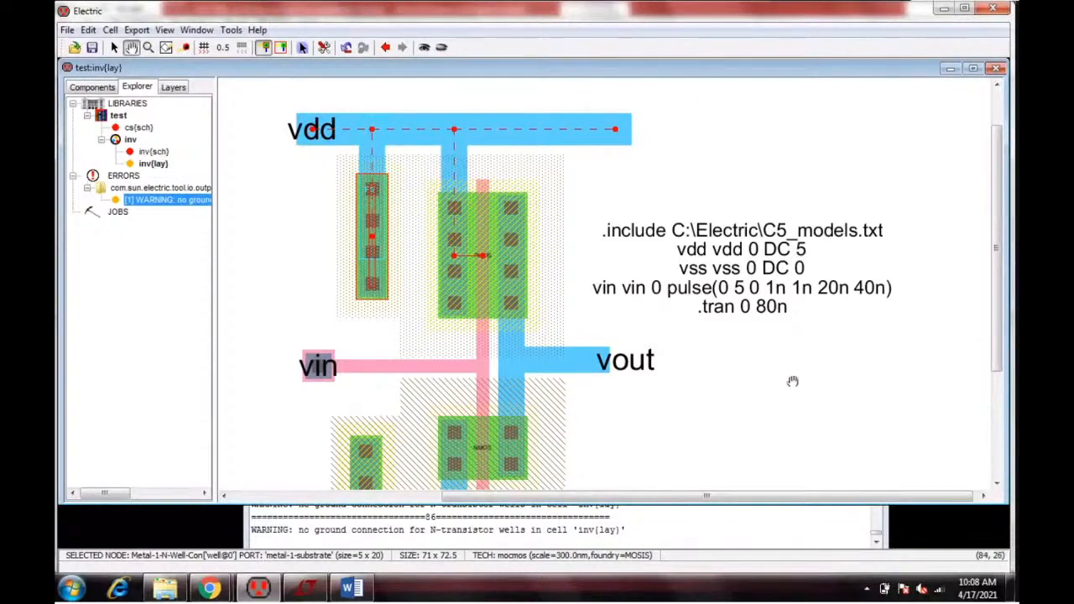
pyautogui.click(115, 47)
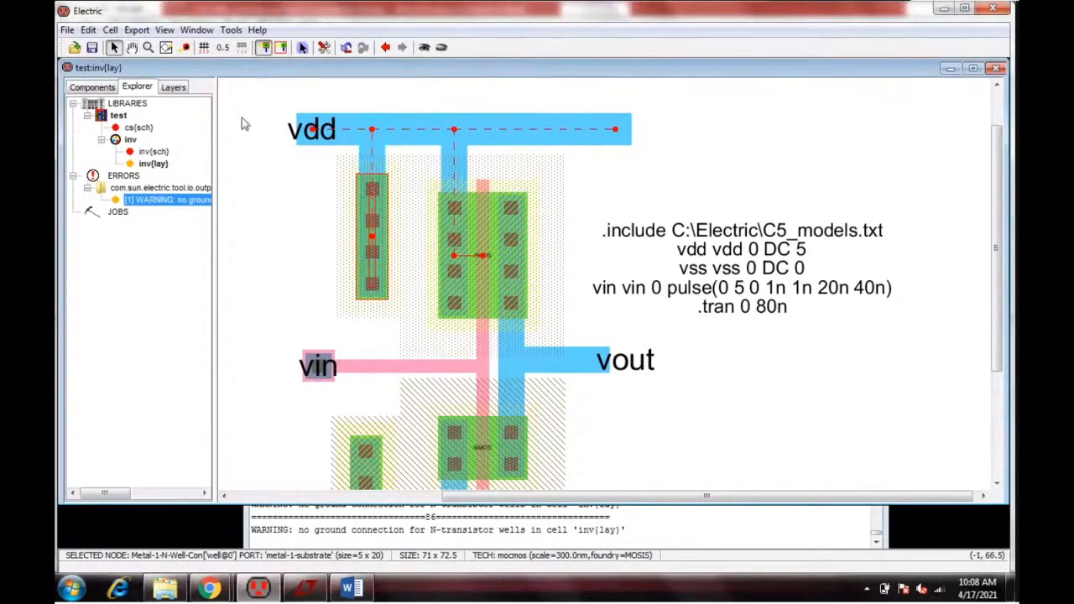
pyautogui.click(452, 254)
pyautogui.rightClick(374, 263)
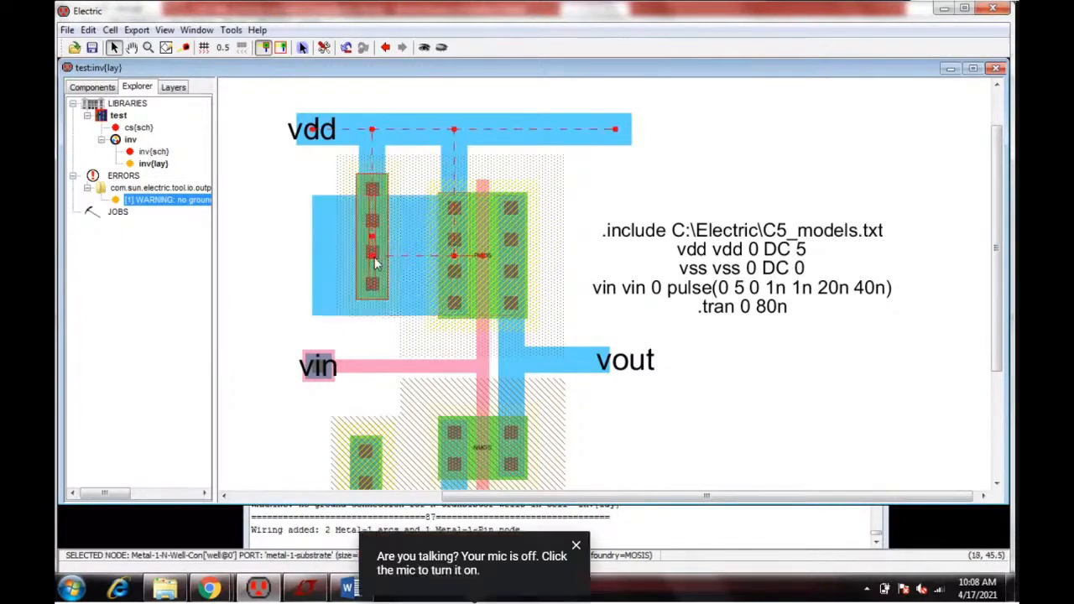
pyautogui.click(322, 296)
pyautogui.press('Delete')
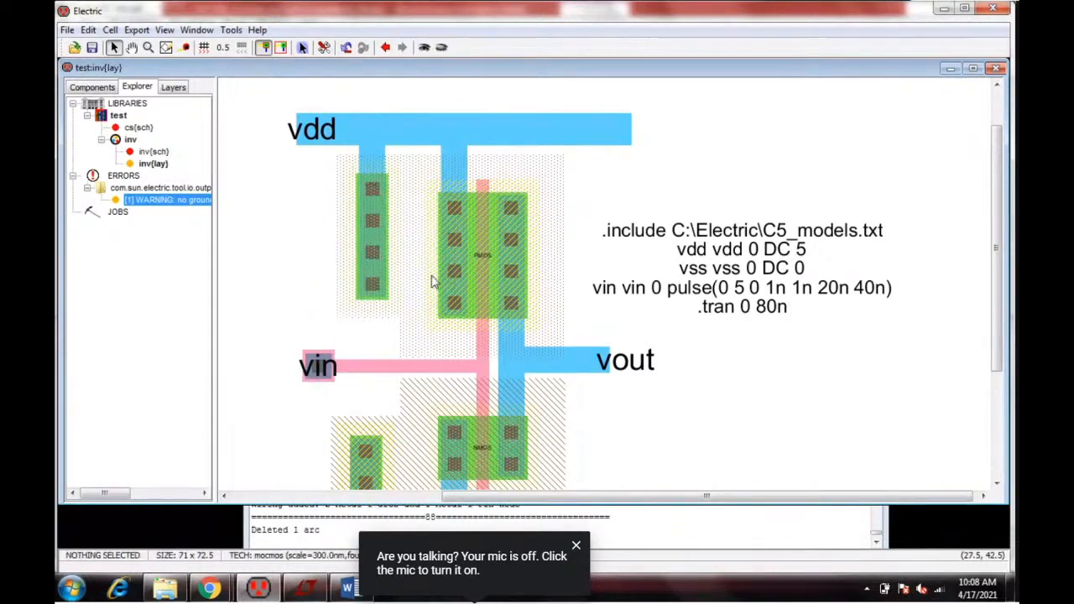
# Step: Inspect the vdd network from the PMOS source contact, the pin above the N-well contact and the vdd pin
pyautogui.click(444, 273)
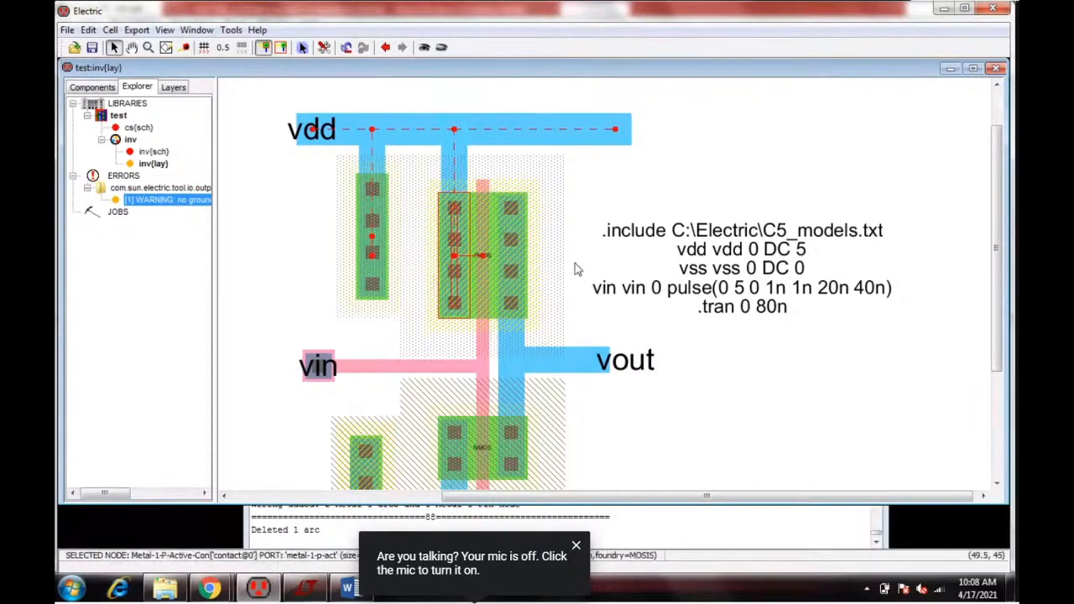
pyautogui.click(595, 204)
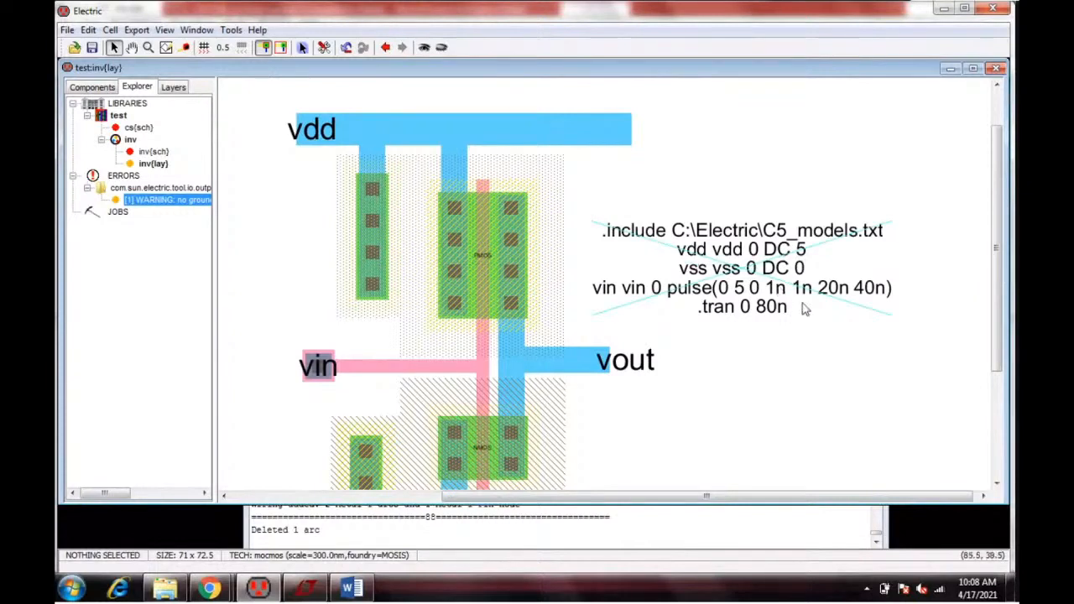
pyautogui.click(372, 131)
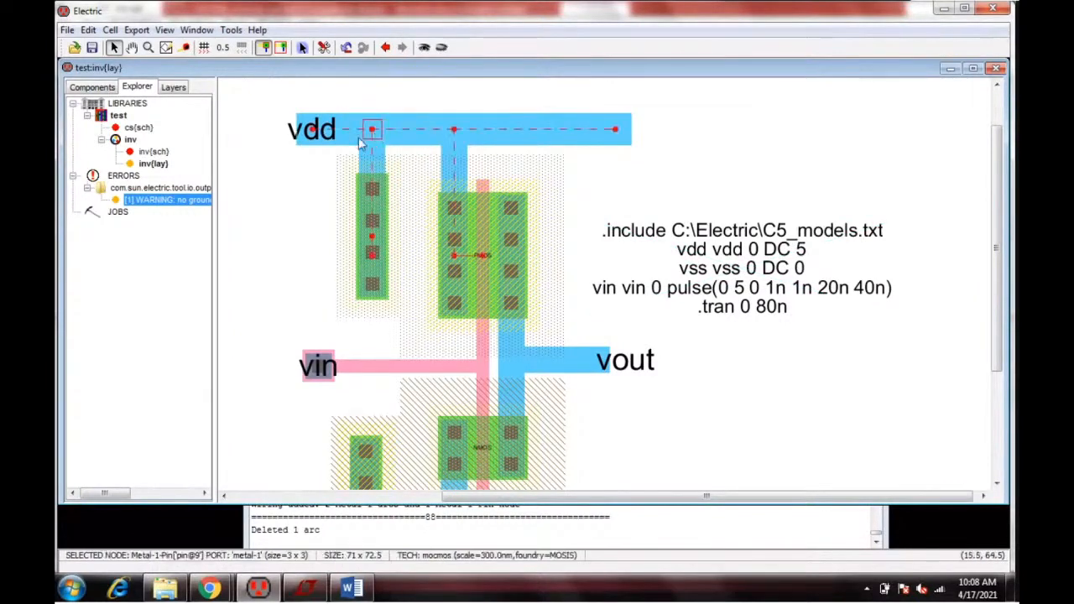
pyautogui.click(308, 132)
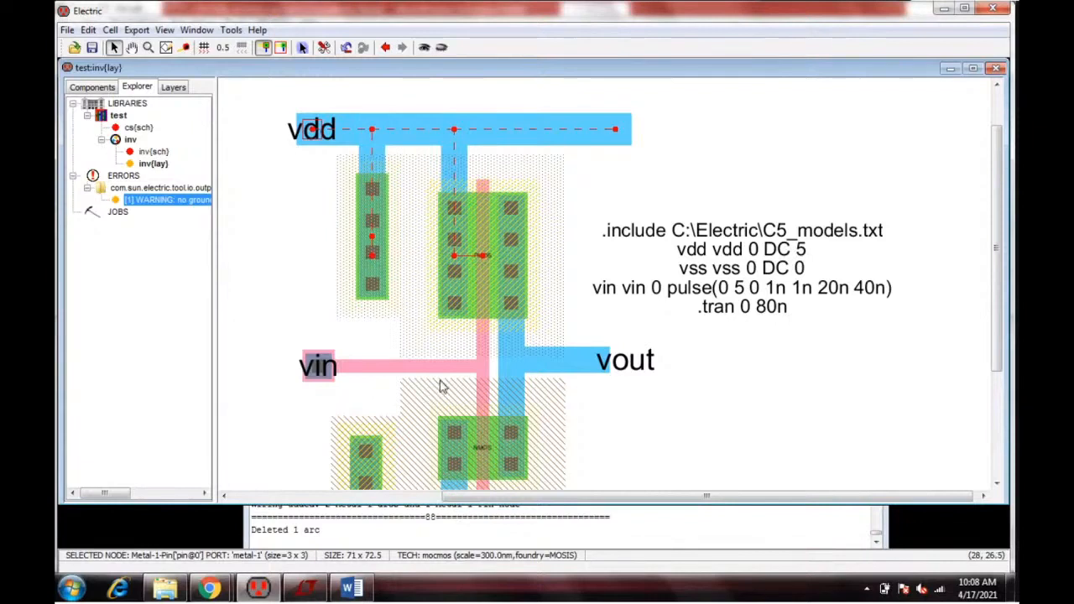
# Step: Try replacing the N-well contact's arc to vdd with a metal-1 wire from the PMOS source contact, and undo the wiring and deletion
pyautogui.click(512, 277)
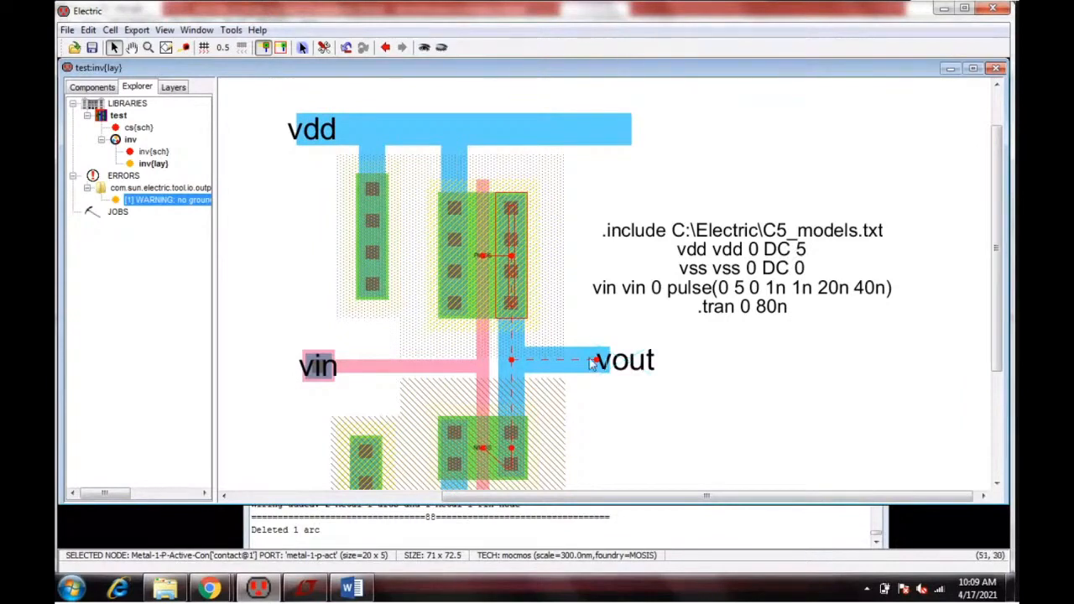
pyautogui.click(373, 164)
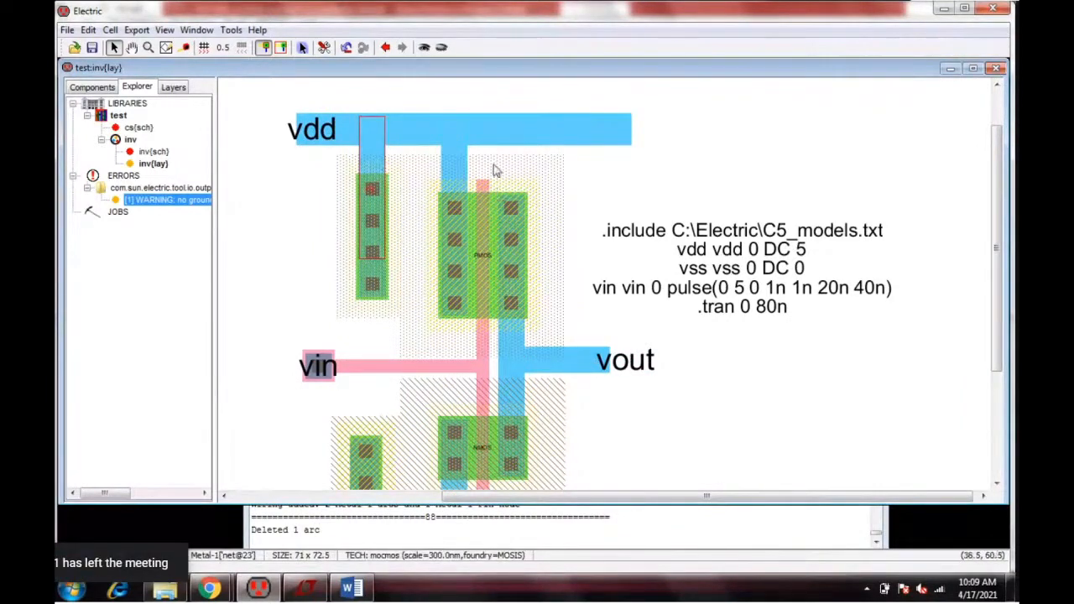
pyautogui.press('Delete')
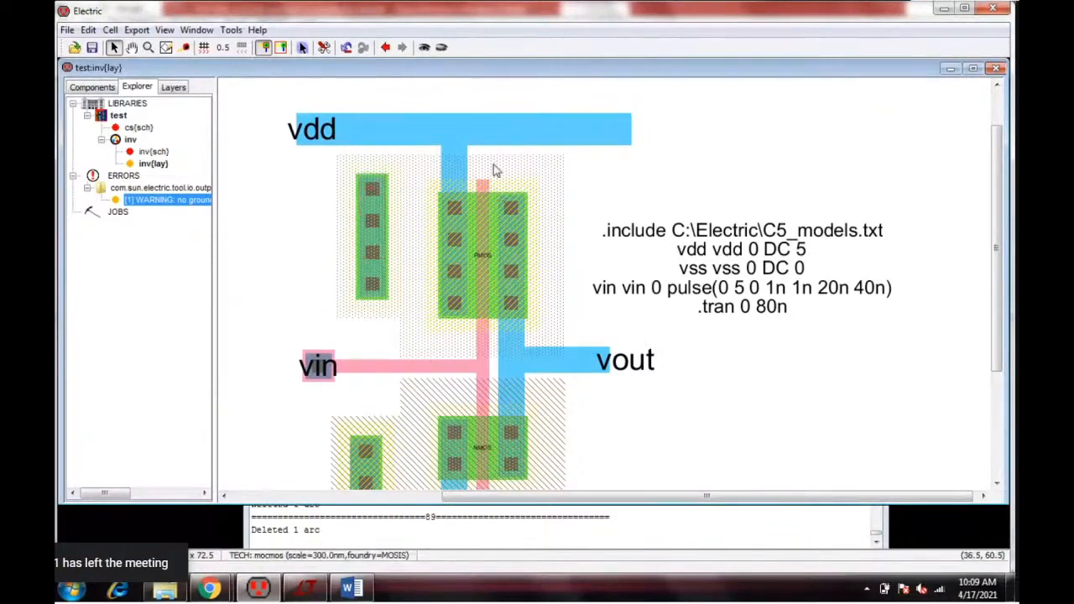
pyautogui.click(442, 241)
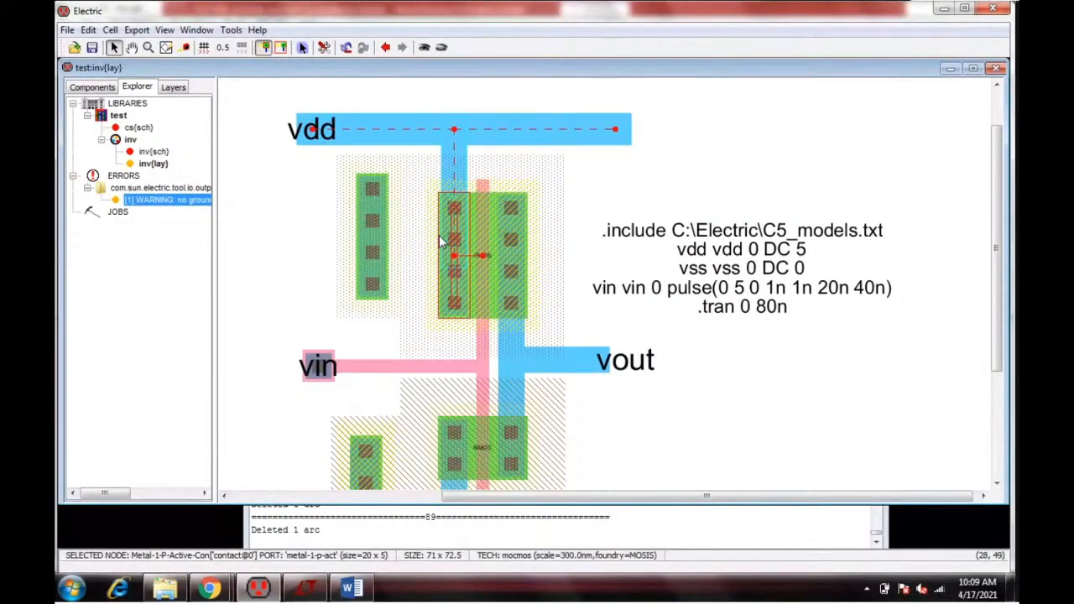
pyautogui.moveTo(442, 241)
pyautogui.mouseDown(button='right')
pyautogui.moveTo(383, 247)
pyautogui.moveTo(382, 237)
pyautogui.mouseUp(button='right')
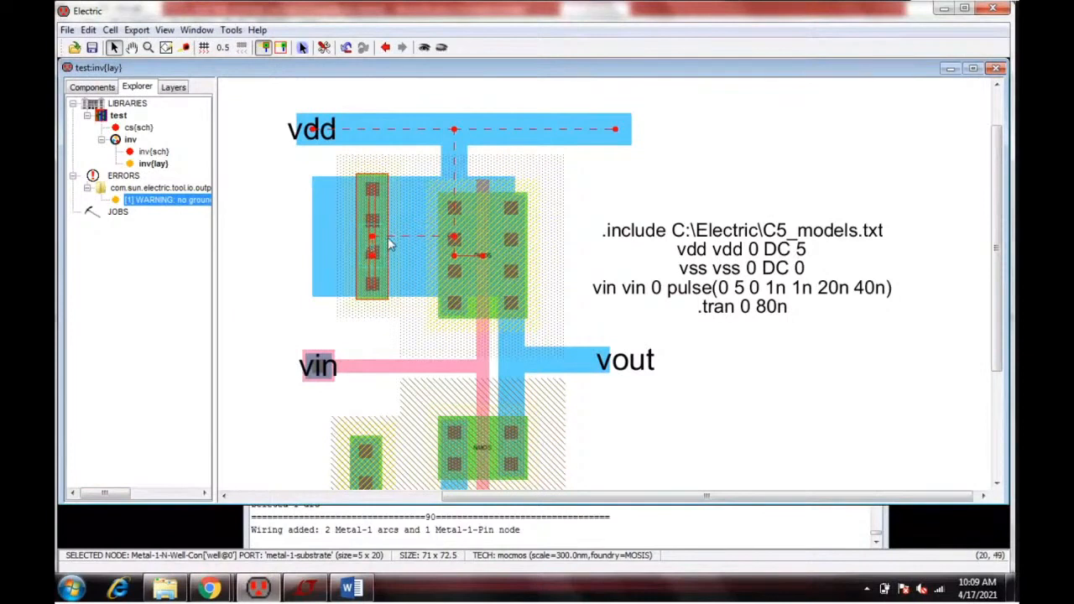
pyautogui.hotkey('ctrl', 'z')
pyautogui.hotkey('ctrl', 'z')
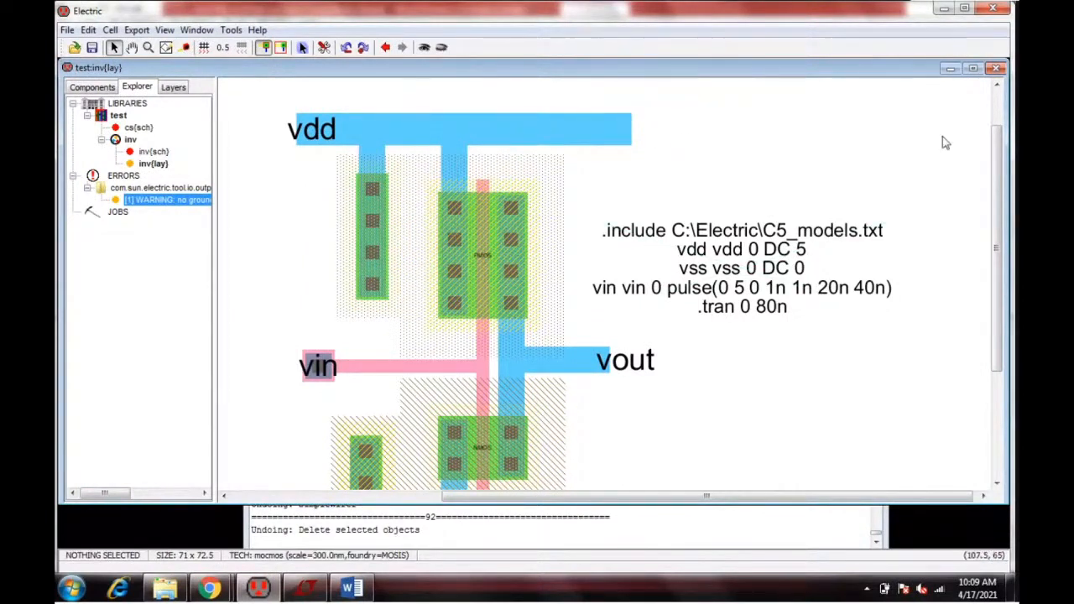
# Step: Try moving the vdd rail, its pins and connecting arcs up by 11.5 units as one selection, and undo the move
pyautogui.moveTo(999, 184); pyautogui.dragTo(1003, 120)
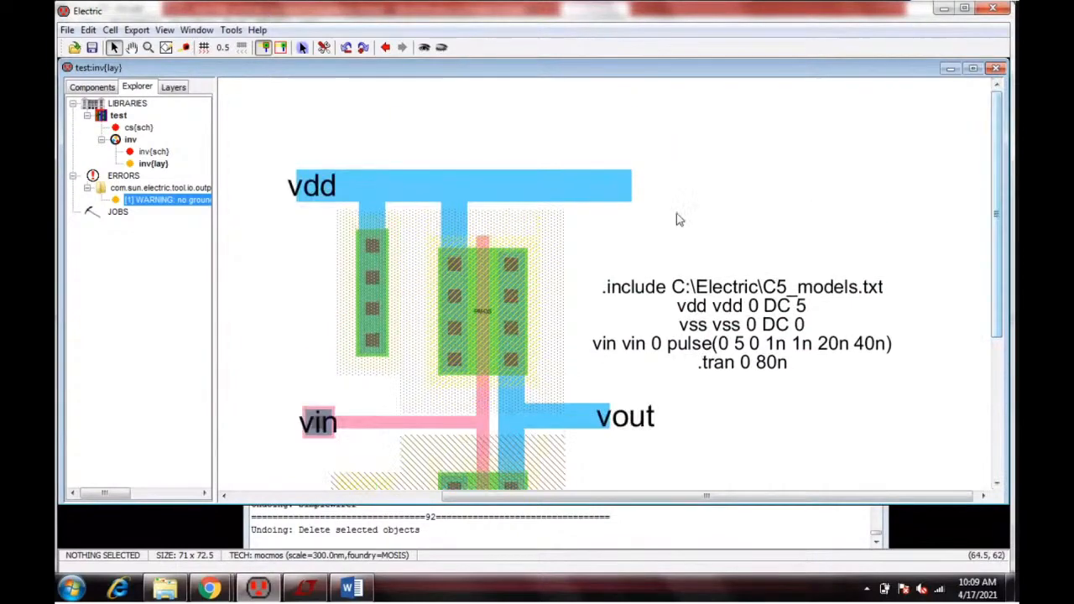
pyautogui.moveTo(704, 197); pyautogui.dragTo(241, 155)
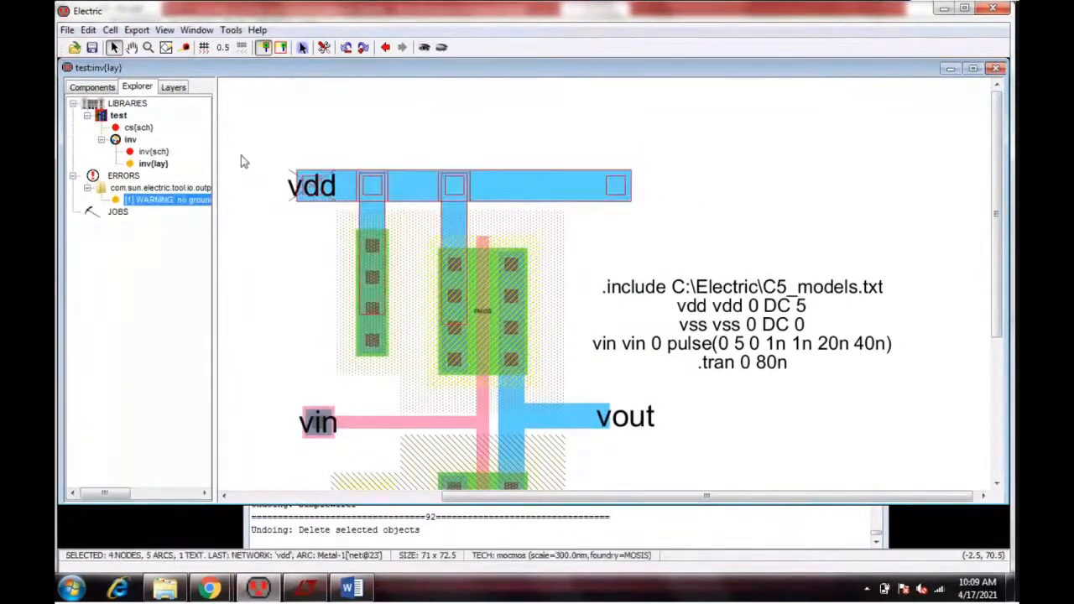
pyautogui.moveTo(428, 193); pyautogui.dragTo(432, 120)
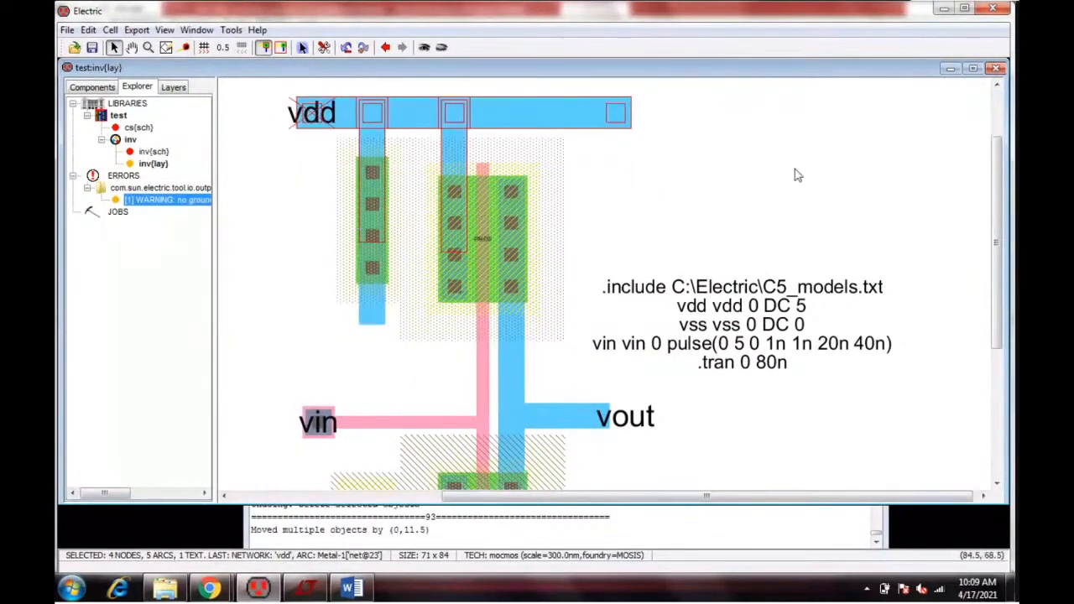
pyautogui.hotkey('ctrl', 'z')
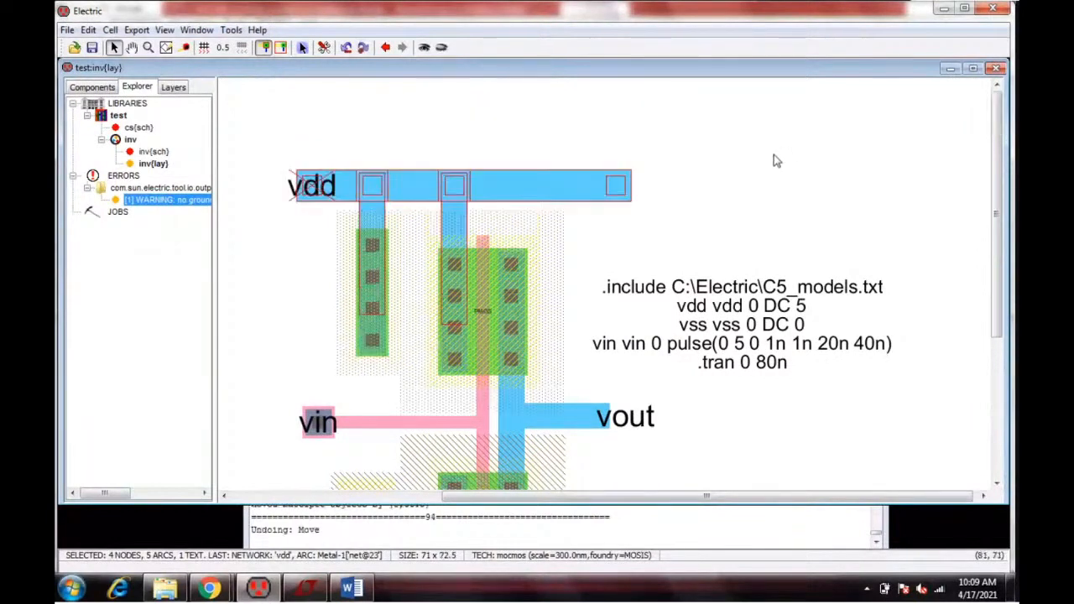
# Step: Move the vdd rail up by about 12.5 units, stretching its arcs to the N-well contact and the PMOS source
pyautogui.click(775, 157)
pyautogui.click(485, 198)
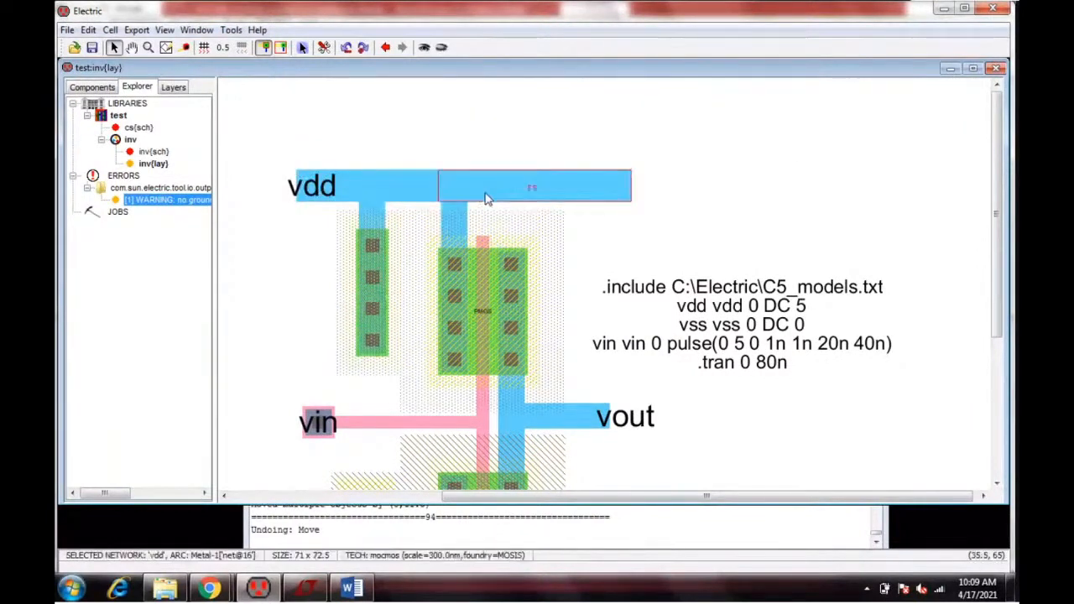
pyautogui.moveTo(543, 199); pyautogui.dragTo(513, 123)
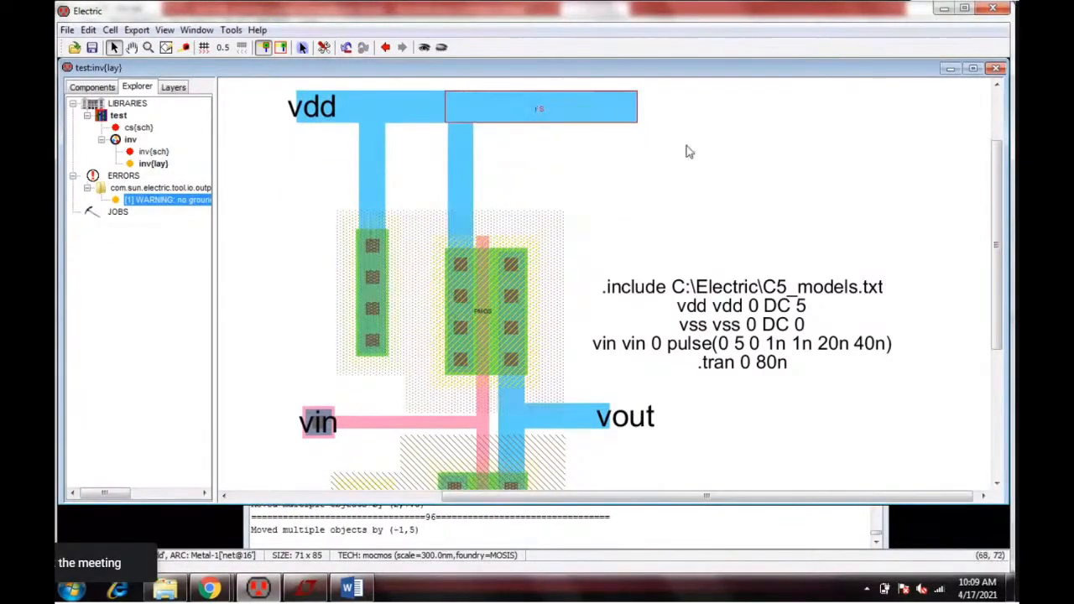
# Step: Examine the PMOS source arc and the contacts around the transistor up close
pyautogui.click(459, 170)
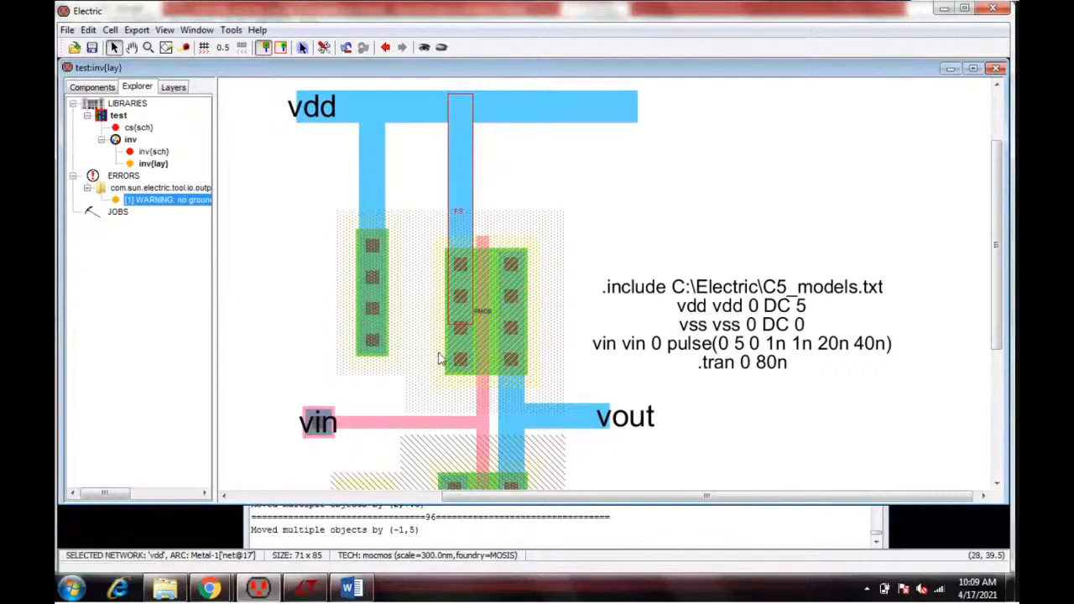
pyautogui.scroll(2, 458, 325)
pyautogui.scroll(-2, 458, 325)
pyautogui.keyDown('ctrl'); pyautogui.scroll(2, 470, 337); pyautogui.keyUp('ctrl')
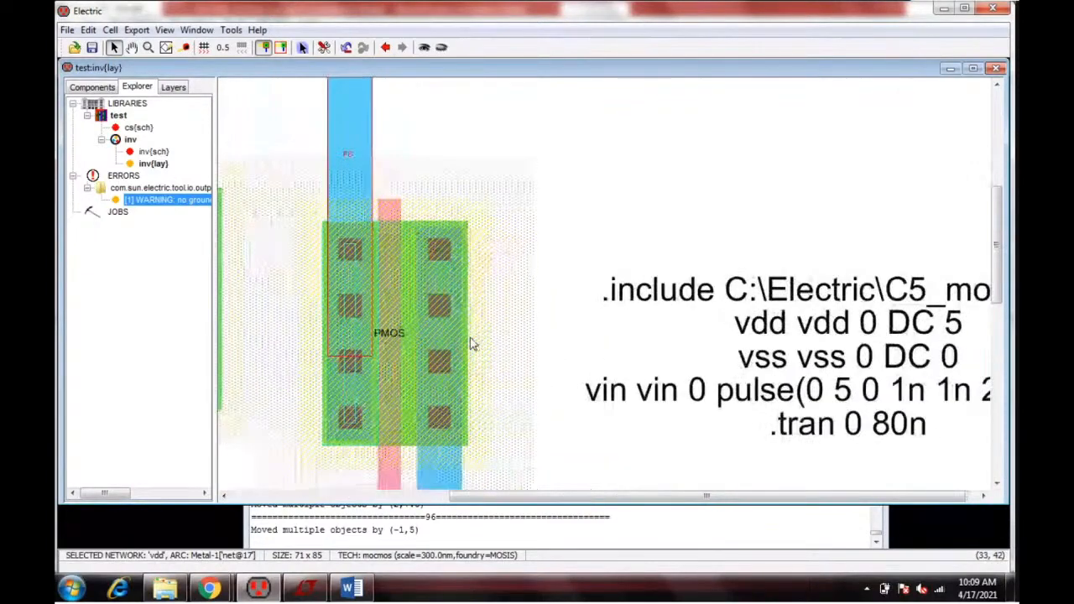
pyautogui.keyDown('ctrl'); pyautogui.scroll(1, 470, 343); pyautogui.keyUp('ctrl')
pyautogui.keyDown('ctrl'); pyautogui.scroll(-3, 444, 339); pyautogui.keyUp('ctrl')
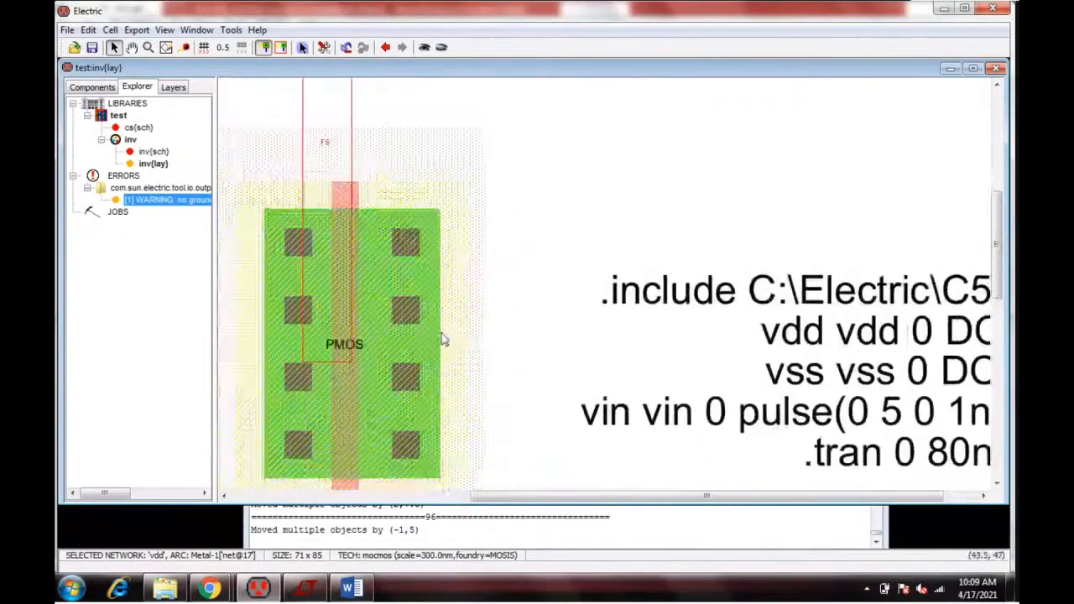
pyautogui.click(666, 247)
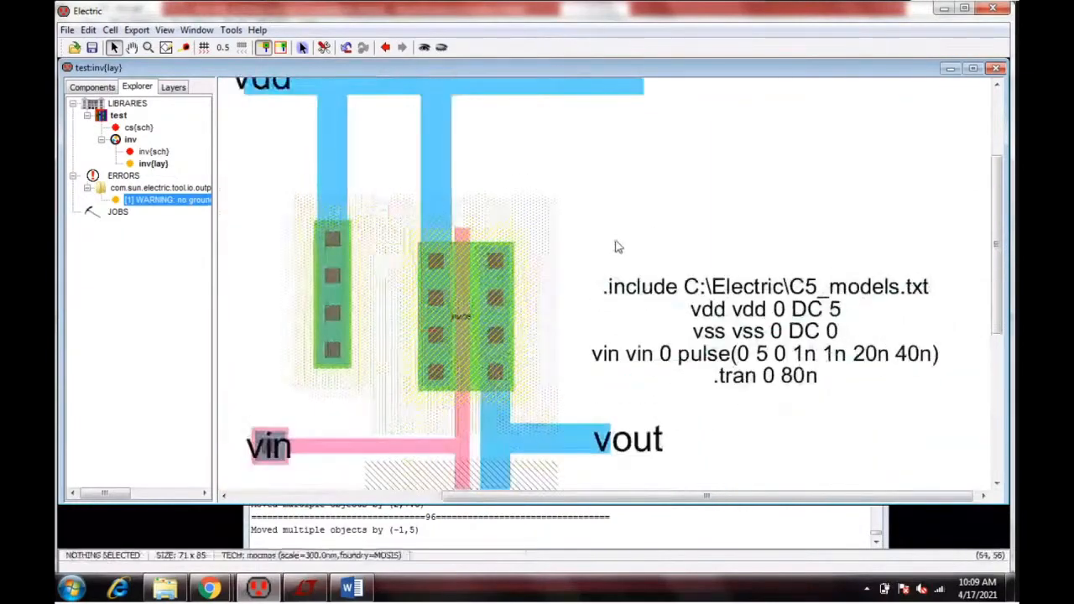
# Step: Delete the metal-1 arc between the N-well contact and the vdd rail, and rotate the contact to a horizontal orientation
pyautogui.click(313, 304)
pyautogui.click(322, 166)
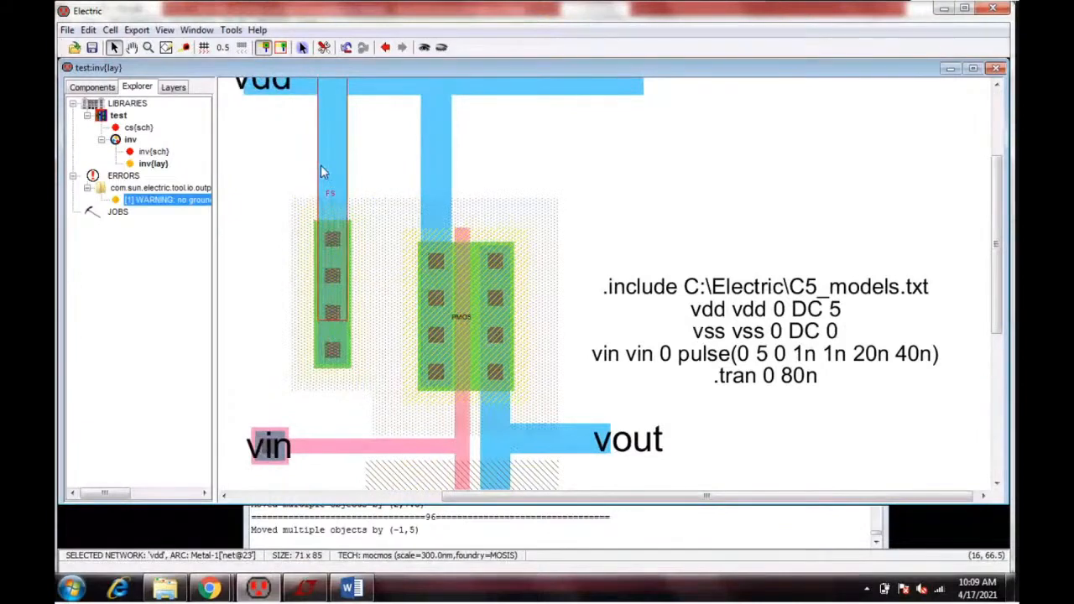
pyautogui.press('Delete')
pyautogui.click(349, 279)
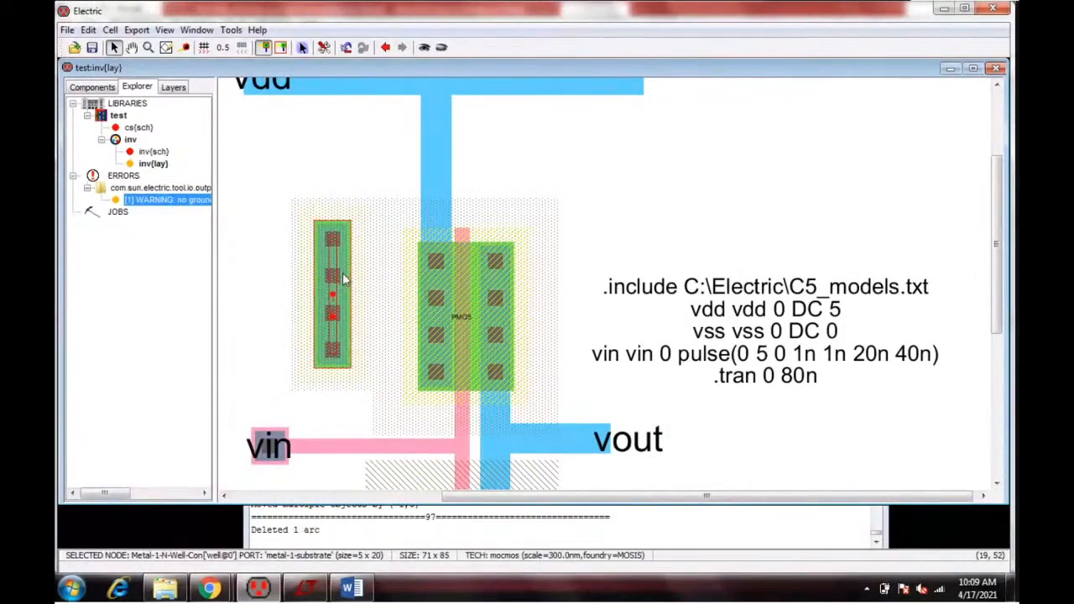
pyautogui.rightClick(336, 278)
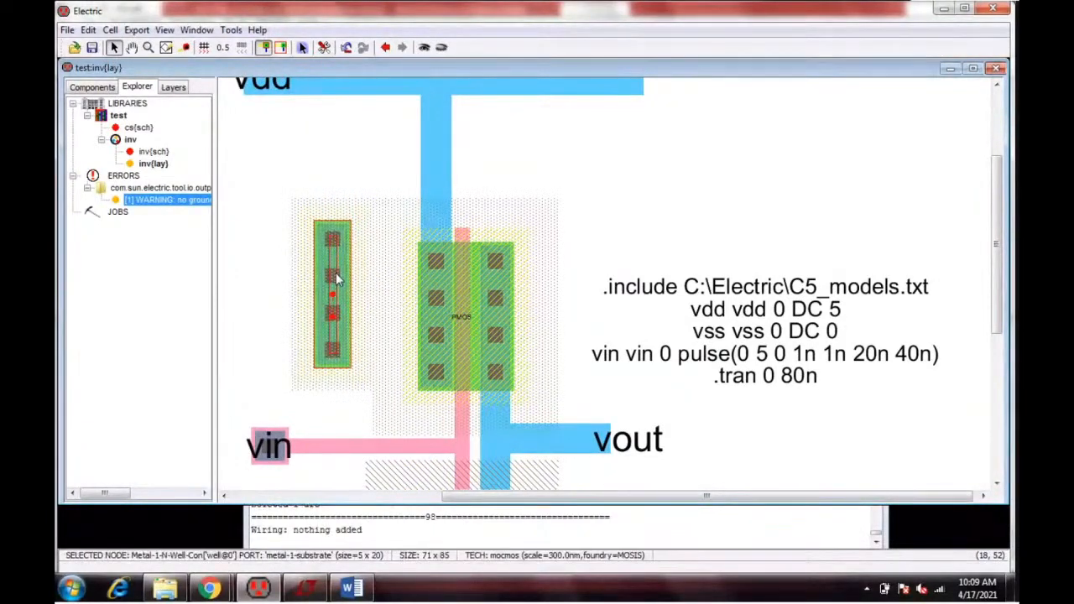
pyautogui.click(88, 30)
pyautogui.moveTo(159, 199)
pyautogui.click(282, 198)
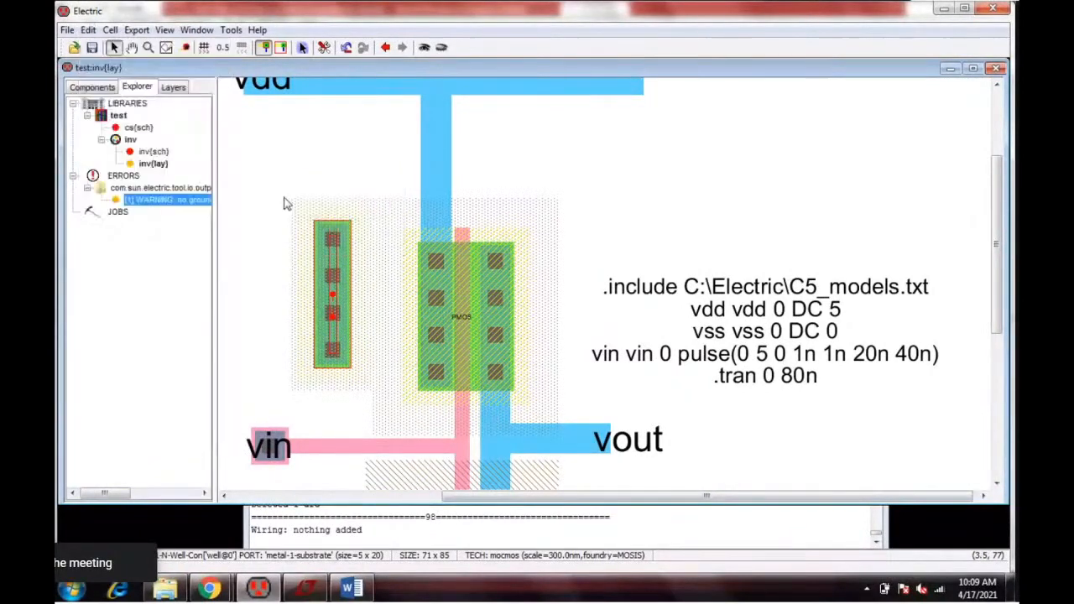
# Step: Delete the N-well contact's leftover metal-1 arc and place the contact above the PMOS, between the transistor and the vdd rail
pyautogui.moveTo(301, 296); pyautogui.dragTo(308, 224)
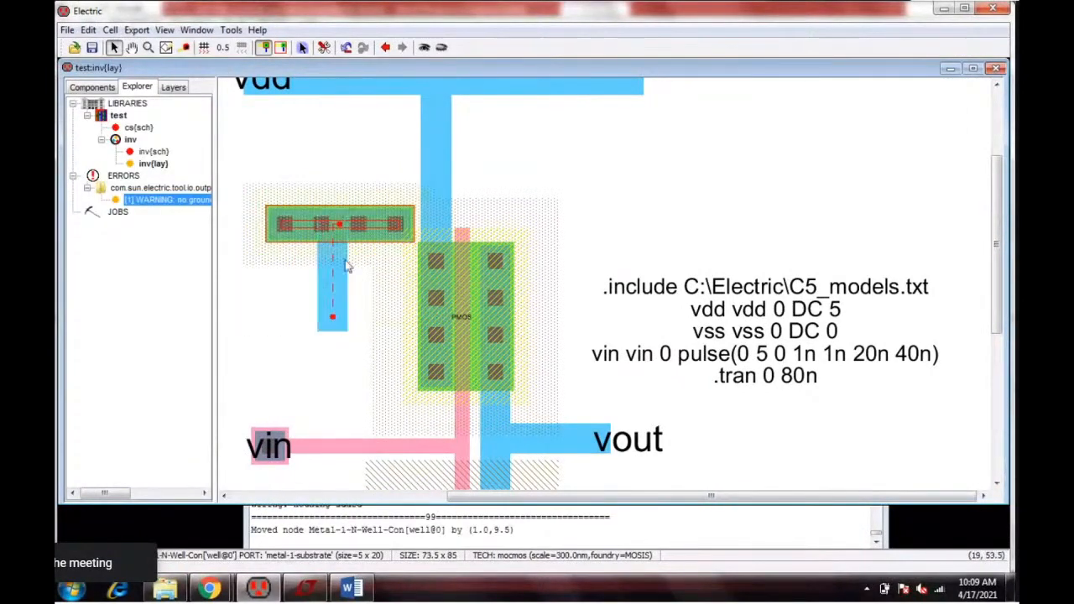
pyautogui.press('Delete')
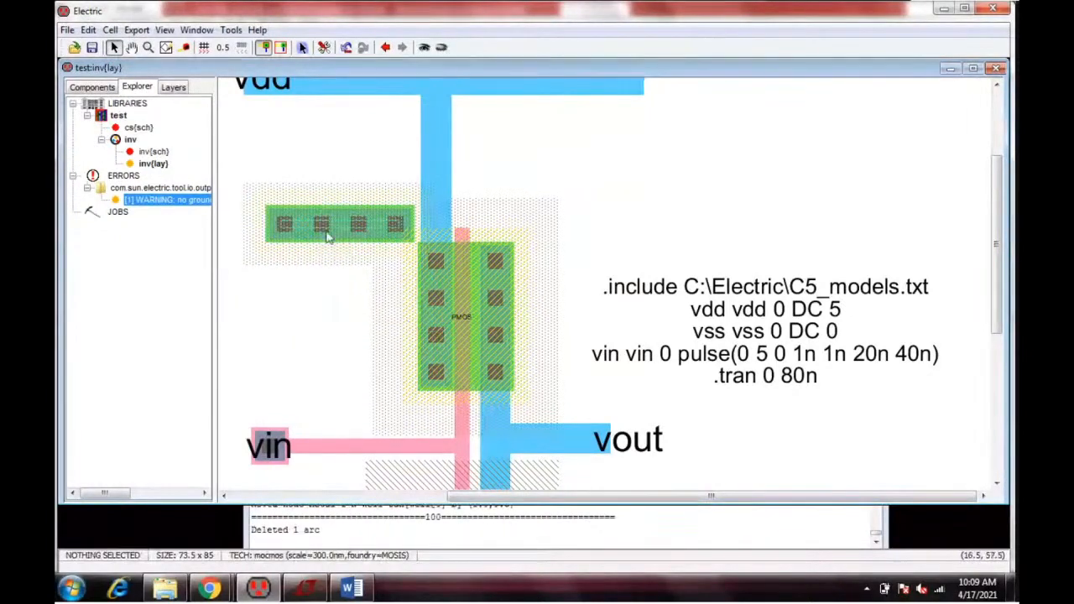
pyautogui.click(357, 221)
pyautogui.moveTo(357, 221); pyautogui.dragTo(488, 157)
pyautogui.click(597, 190)
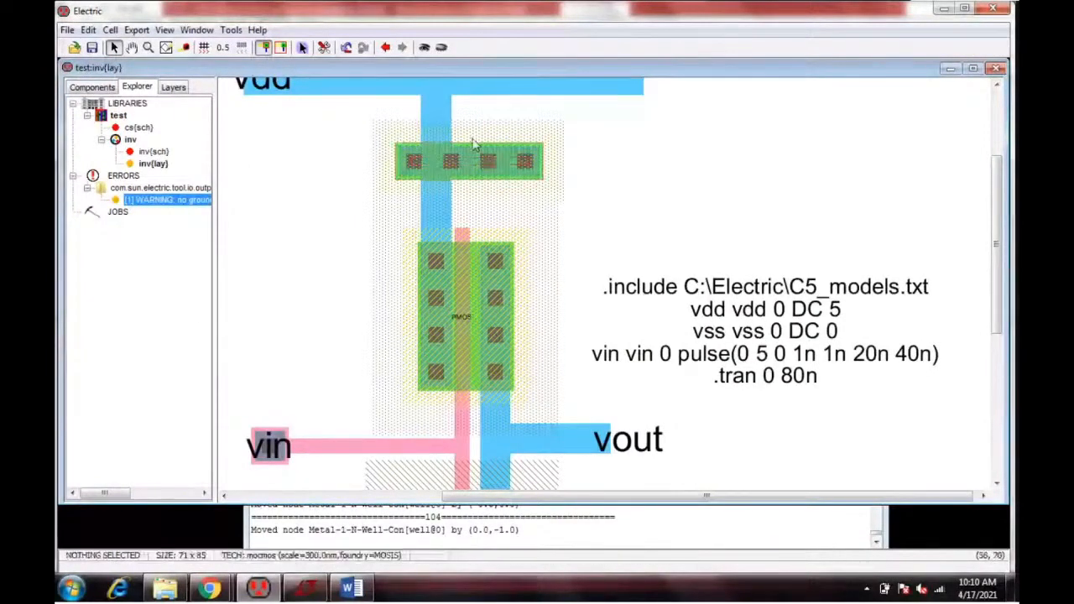
# Step: Replace the PMOS source's arc to vdd with metal-1 wiring from the source to the N-well contact and from that contact to the rail
pyautogui.click(446, 120)
pyautogui.press('Delete')
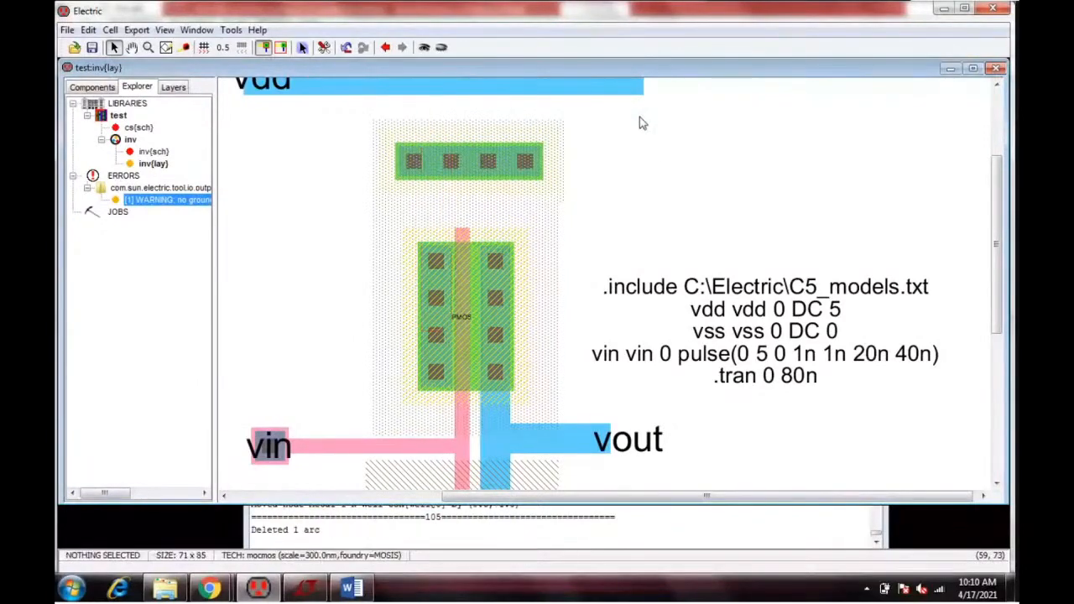
pyautogui.scroll(3, 995, 231)
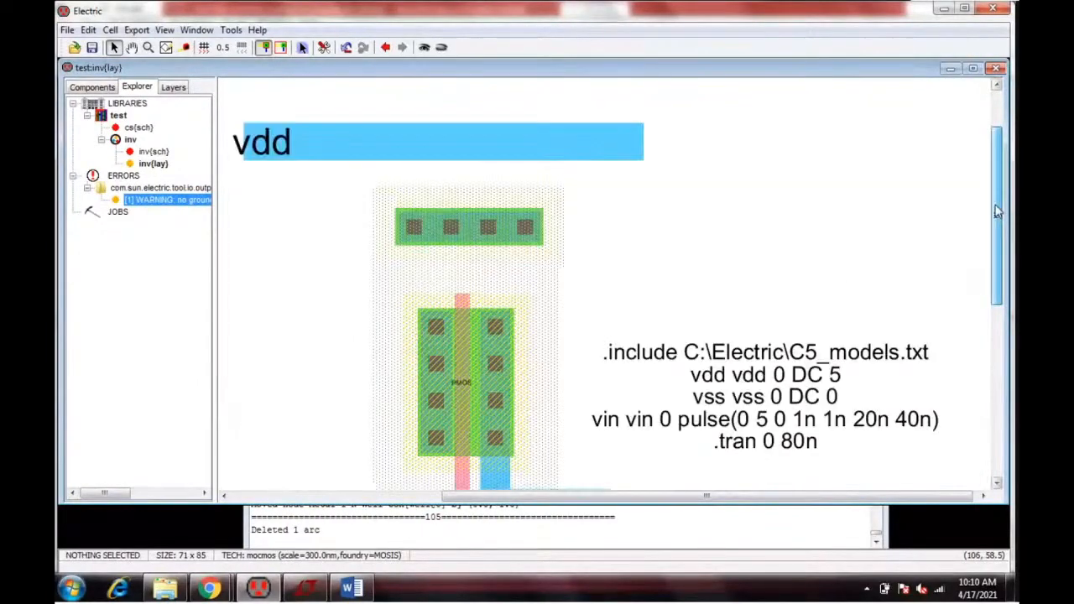
pyautogui.click(436, 346)
pyautogui.rightClick(433, 234)
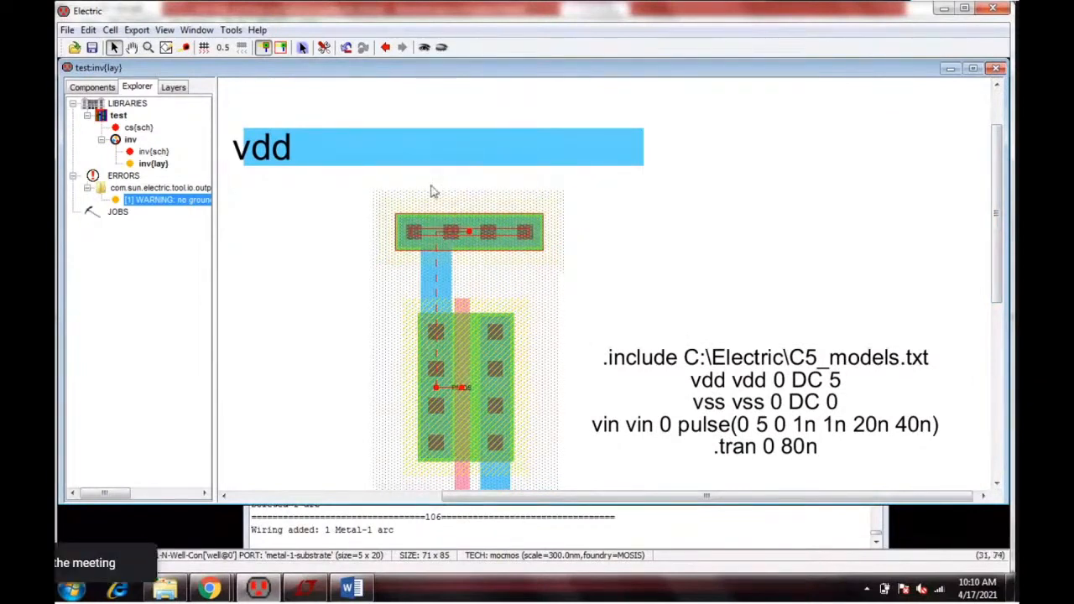
pyautogui.rightClick(468, 149)
pyautogui.click(645, 216)
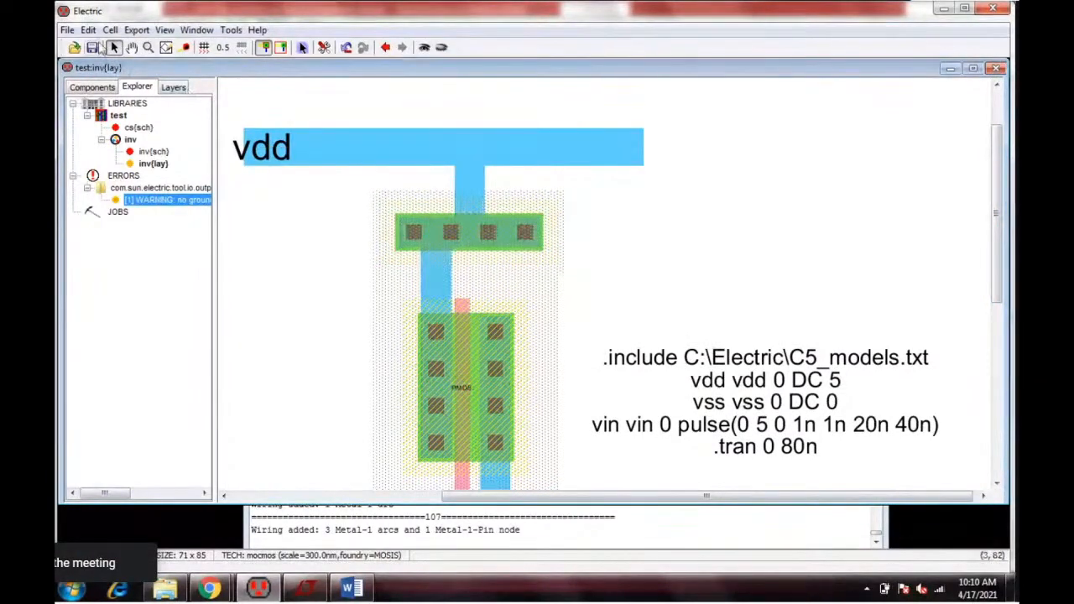
# Step: Save the test library and run a full DRC on the inverter layout
pyautogui.click(94, 47)
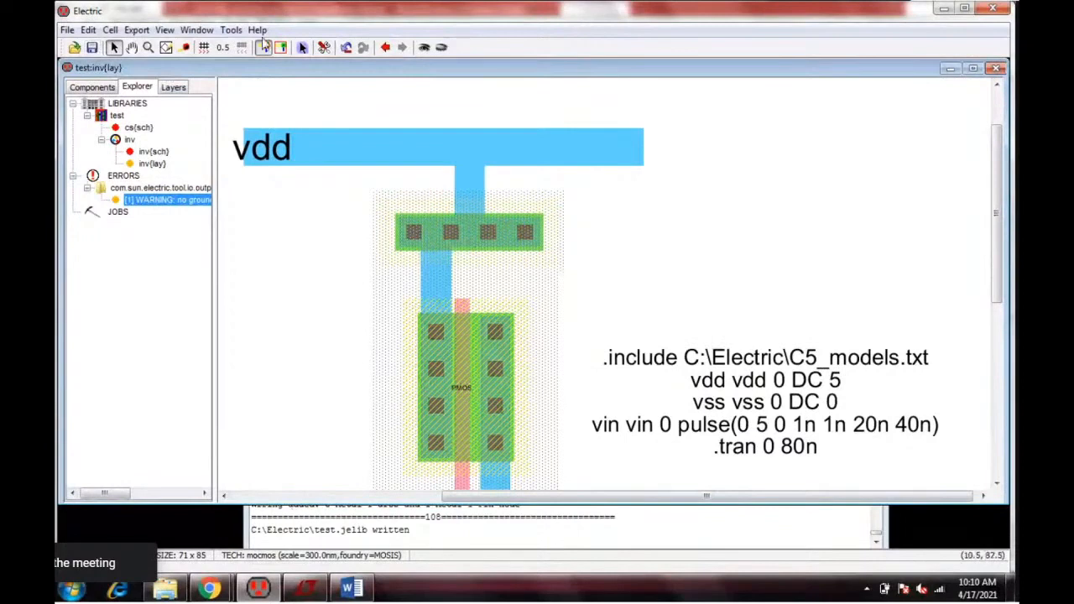
pyautogui.click(231, 30)
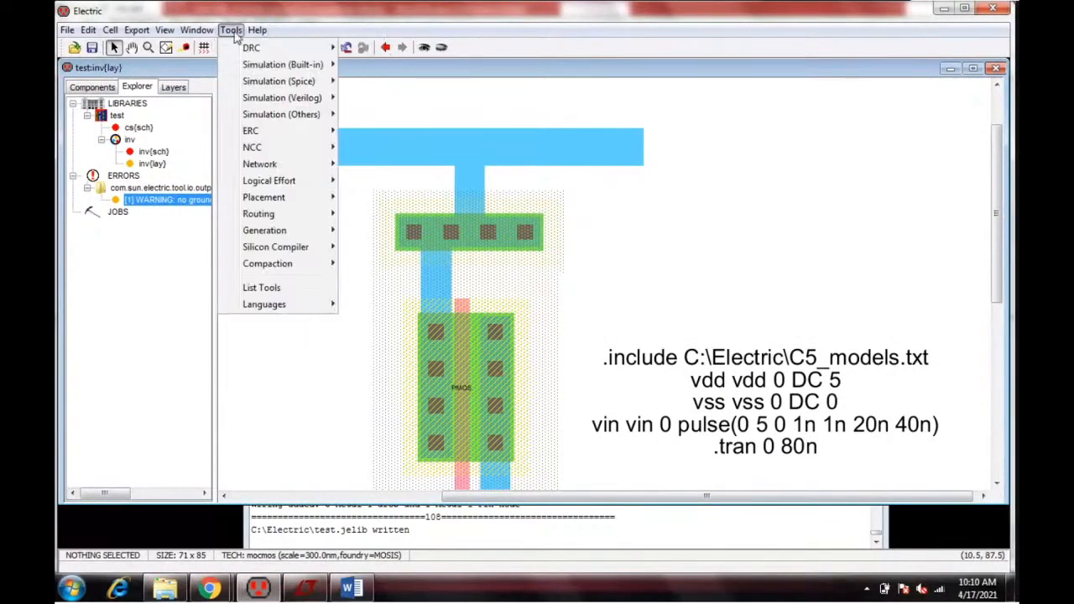
pyautogui.moveTo(251, 48)
pyautogui.click(363, 48)
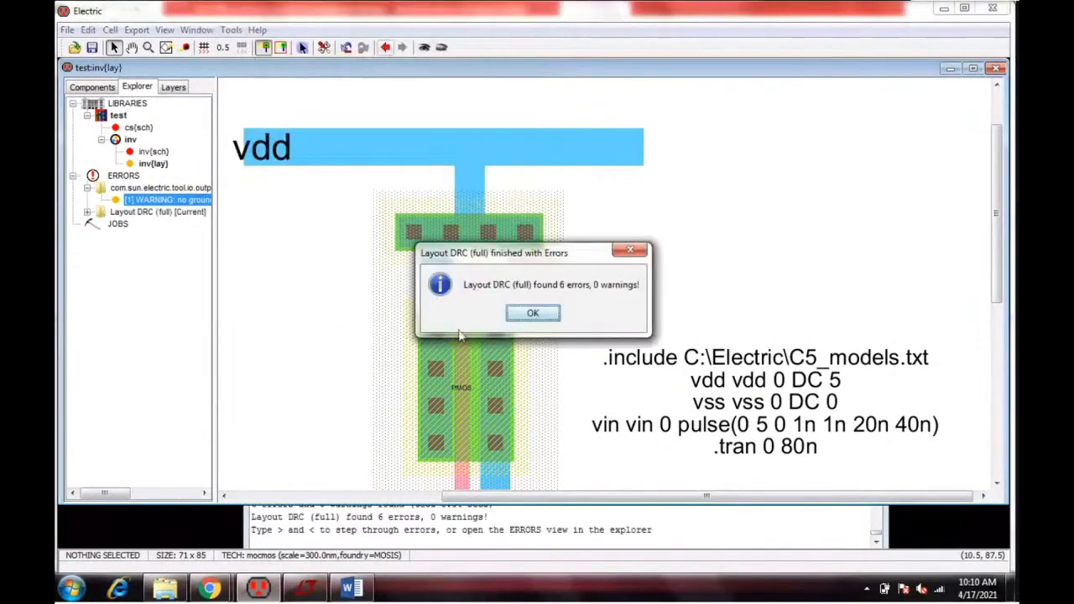
pyautogui.click(533, 313)
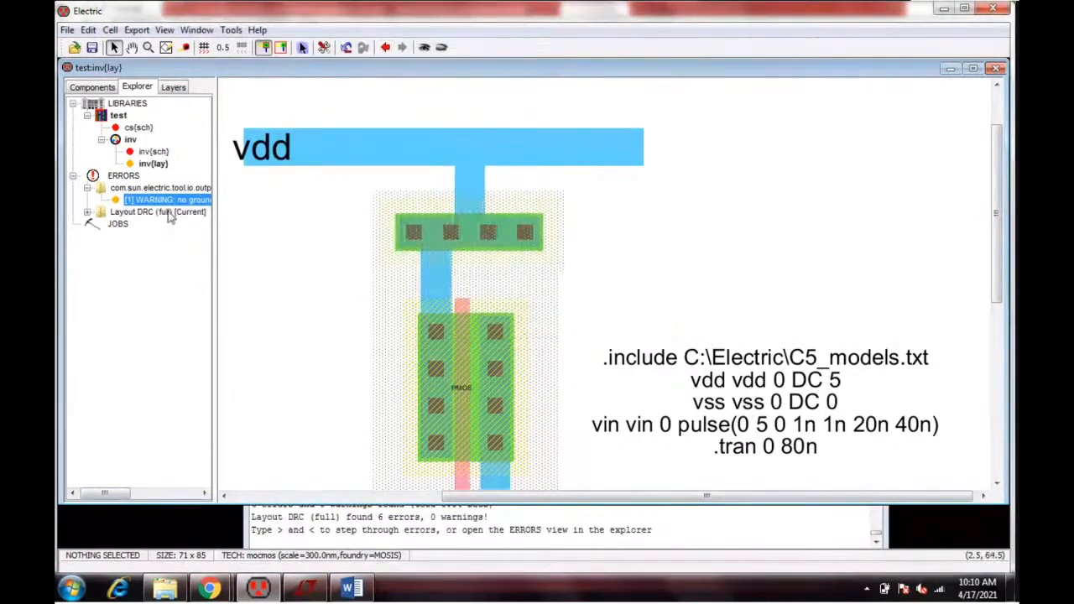
# Step: Expand the full layout DRC results for the inverter and inspect the minimum-width error and the first spacing error in the layout
pyautogui.click(87, 212)
pyautogui.click(101, 224)
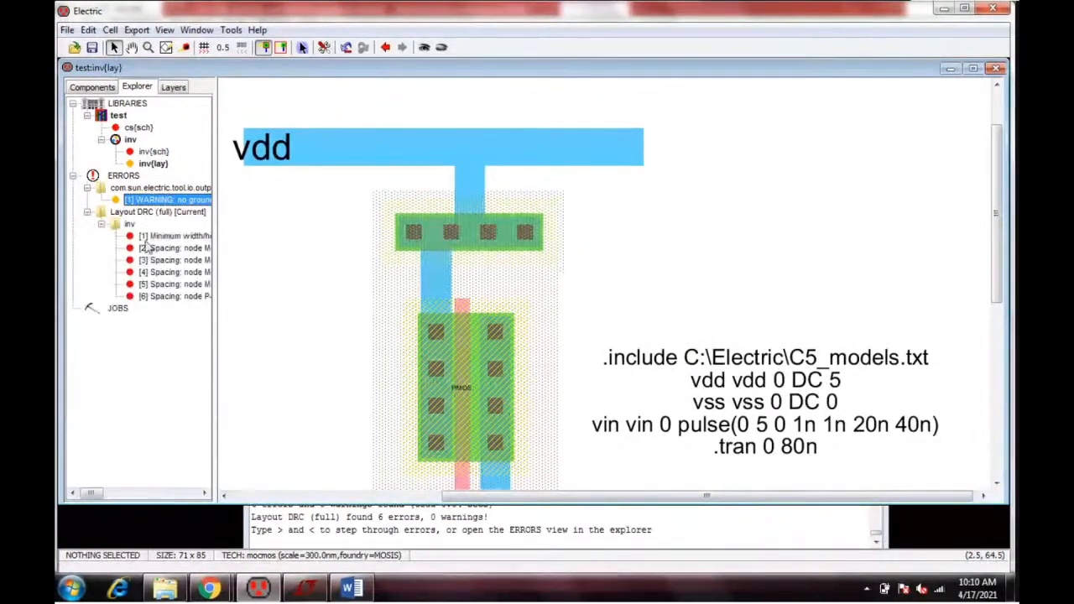
pyautogui.click(188, 238)
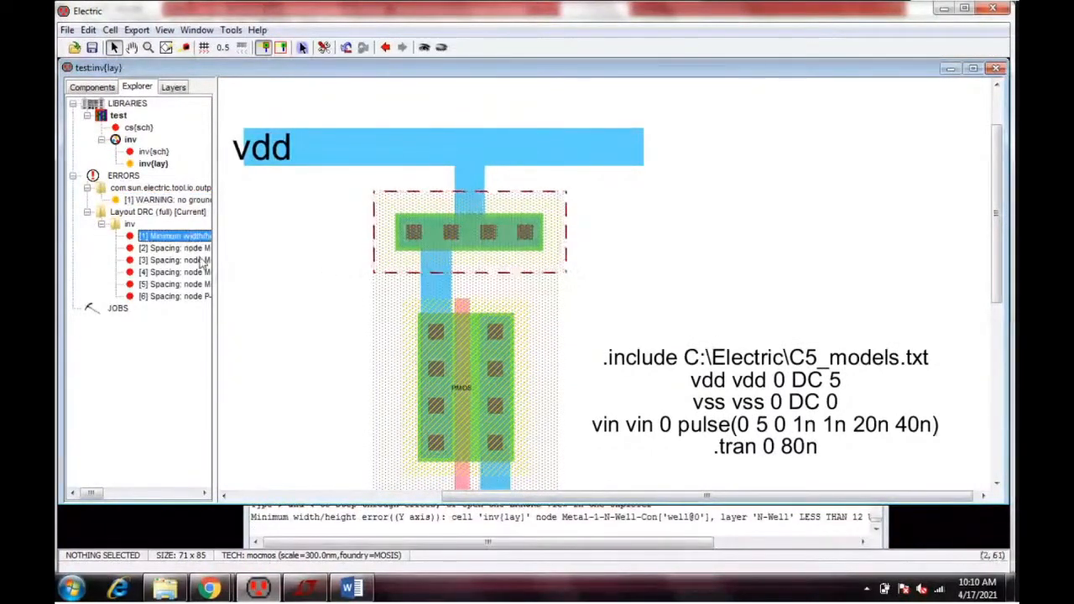
pyautogui.click(195, 249)
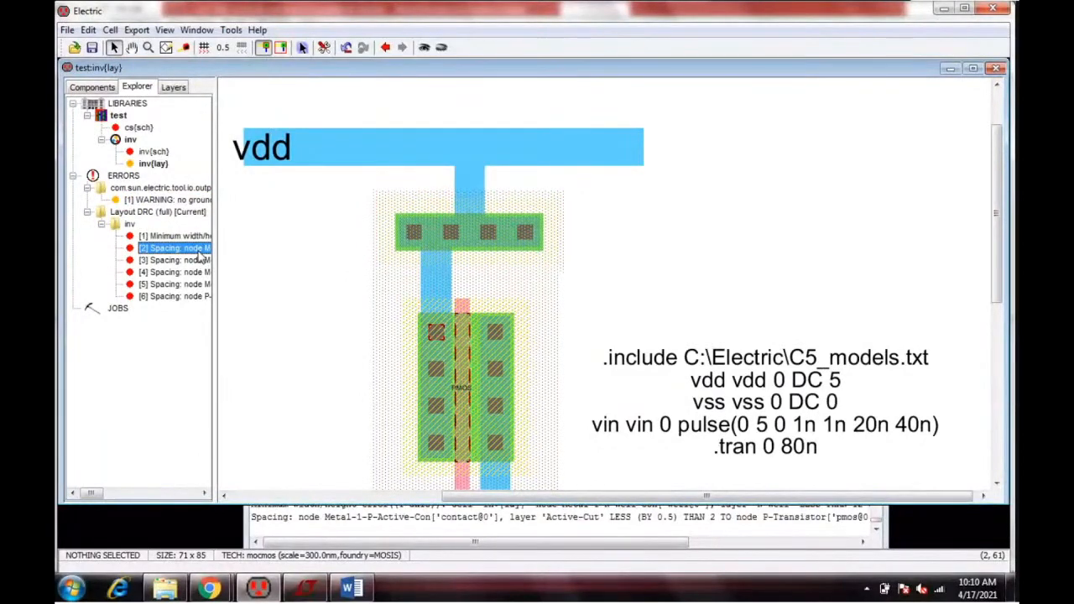
pyautogui.click(442, 349)
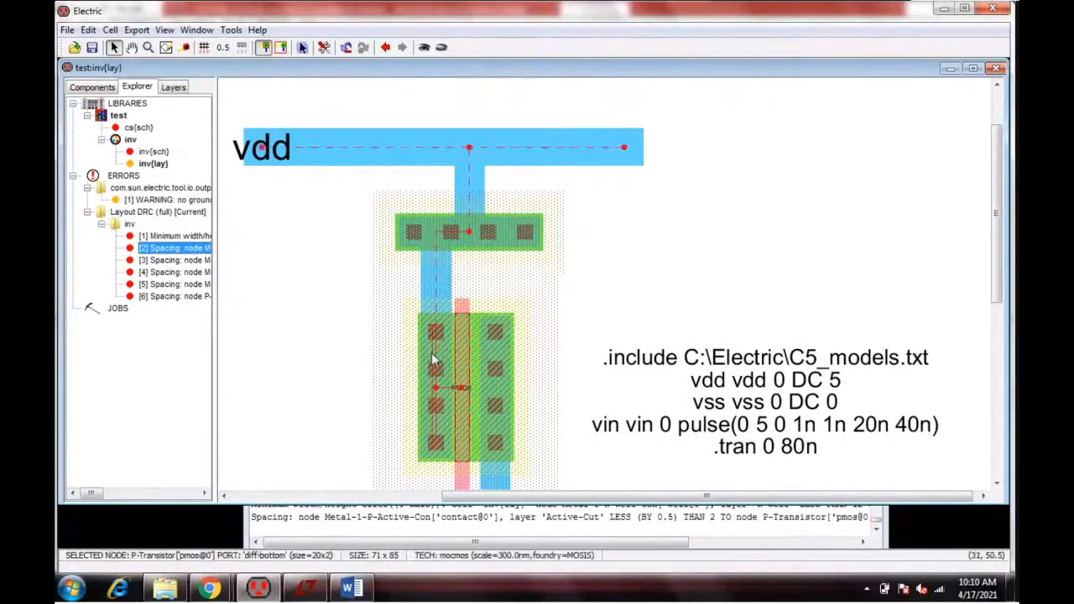
pyautogui.moveTo(433, 359); pyautogui.dragTo(421, 360)
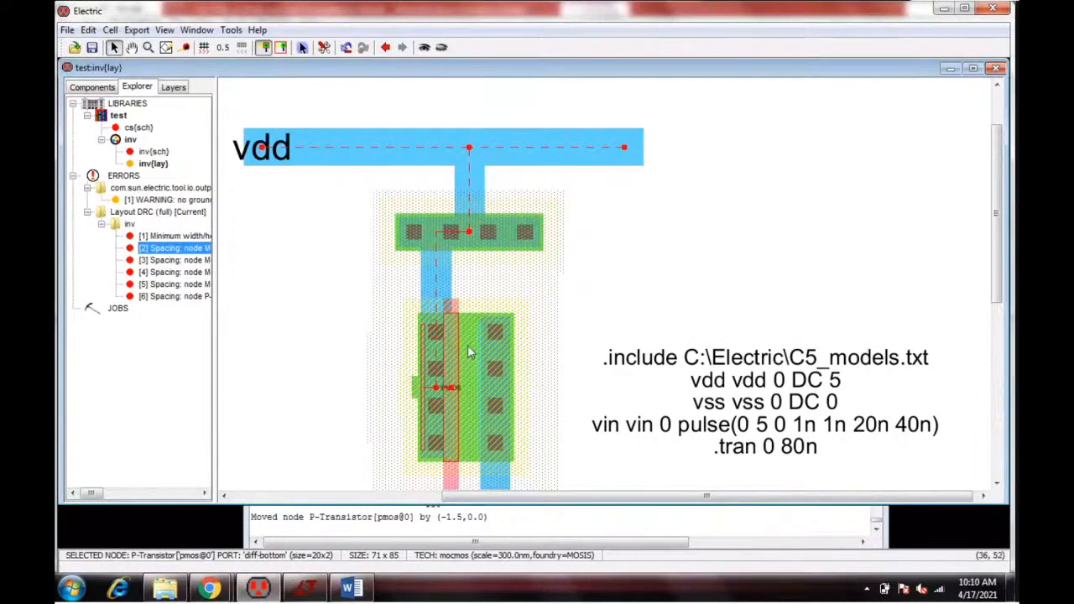
pyautogui.hotkey('ctrl', 'z')
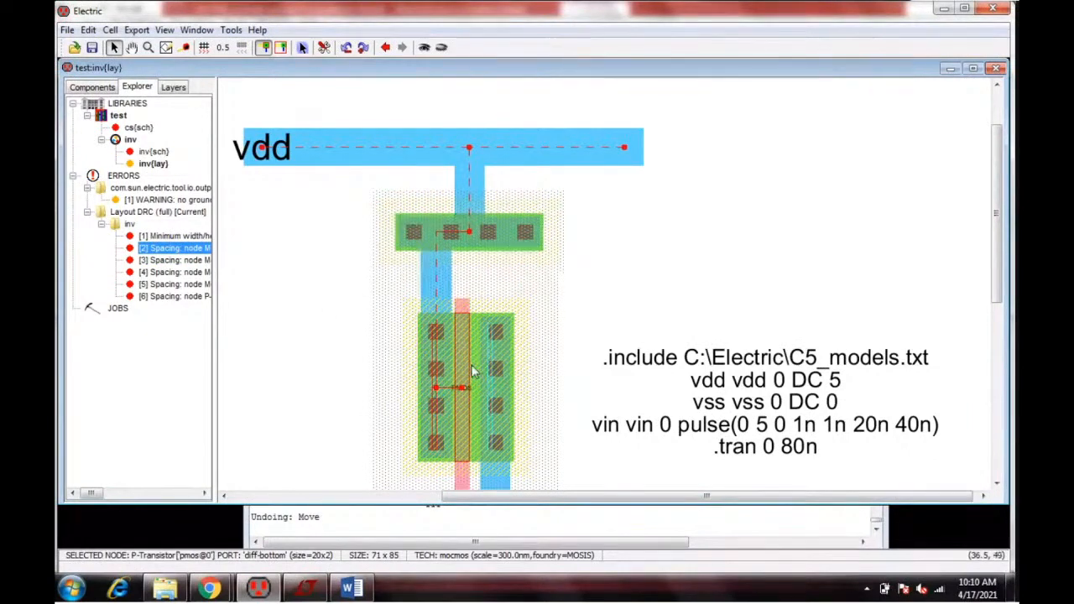
# Step: Move the PMOS source contact with its metal-1 arc 1 unit left, and shift the N-well contact left to align with the PMOS well
pyautogui.click(444, 300)
pyautogui.moveTo(443, 300); pyautogui.dragTo(435, 295)
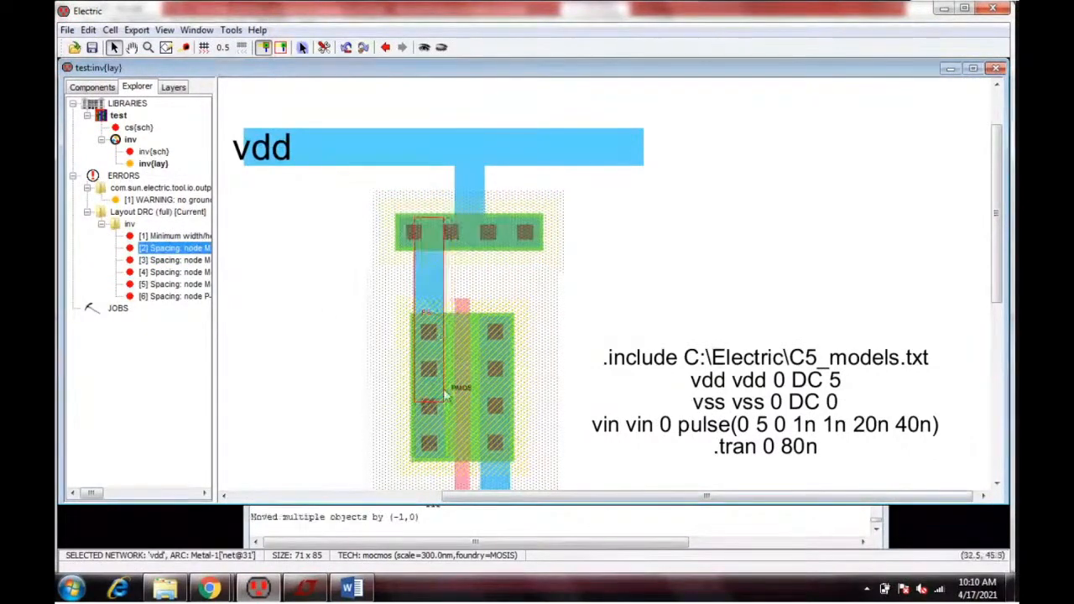
pyautogui.click(432, 426)
pyautogui.moveTo(432, 425); pyautogui.dragTo(432, 428)
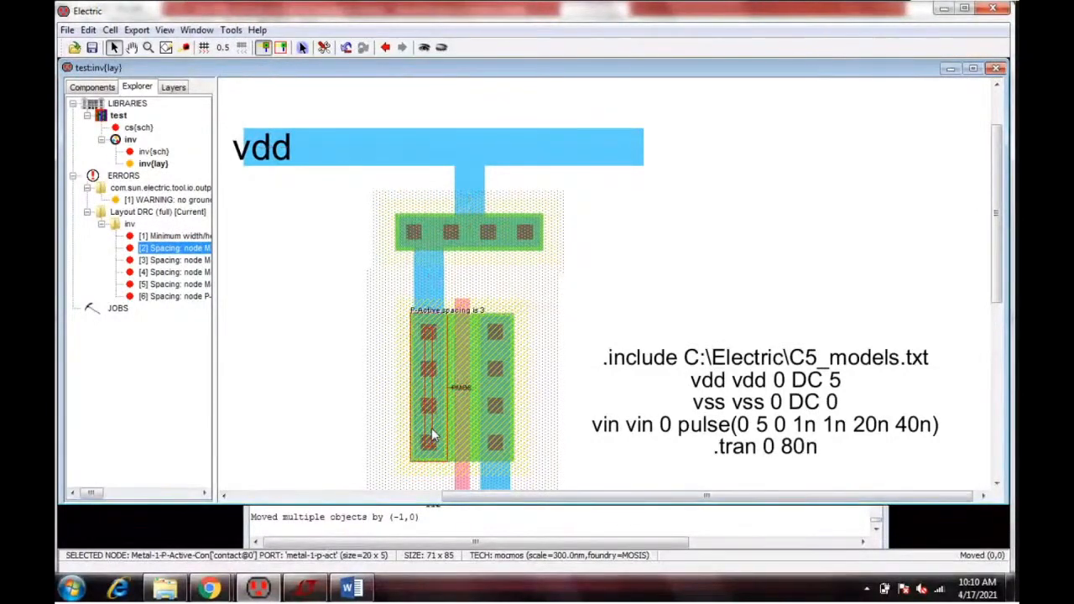
pyautogui.click(430, 281)
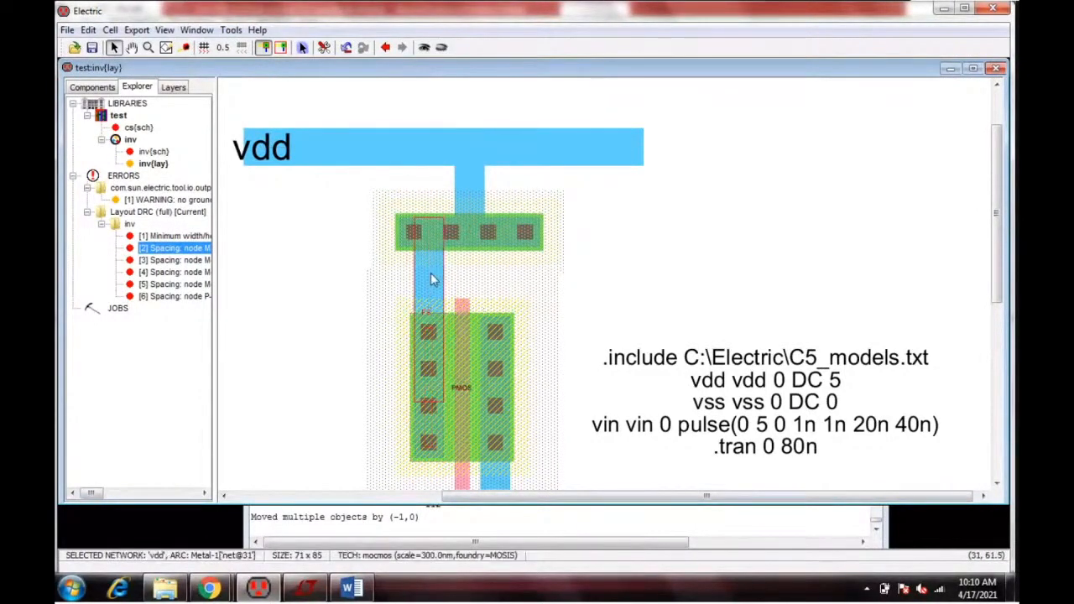
pyautogui.click(511, 236)
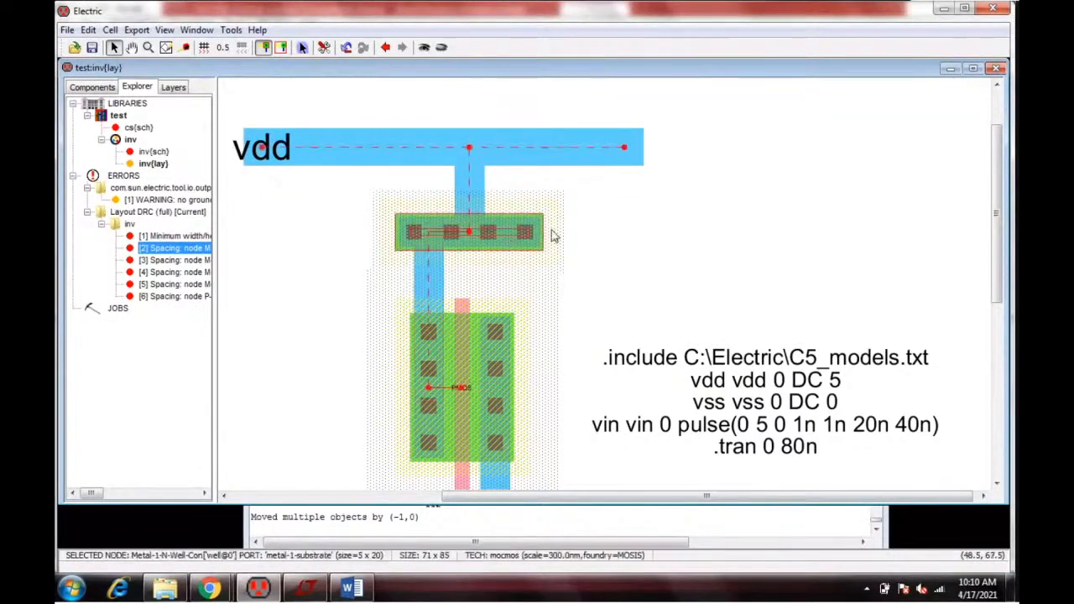
pyautogui.moveTo(489, 230); pyautogui.dragTo(476, 234)
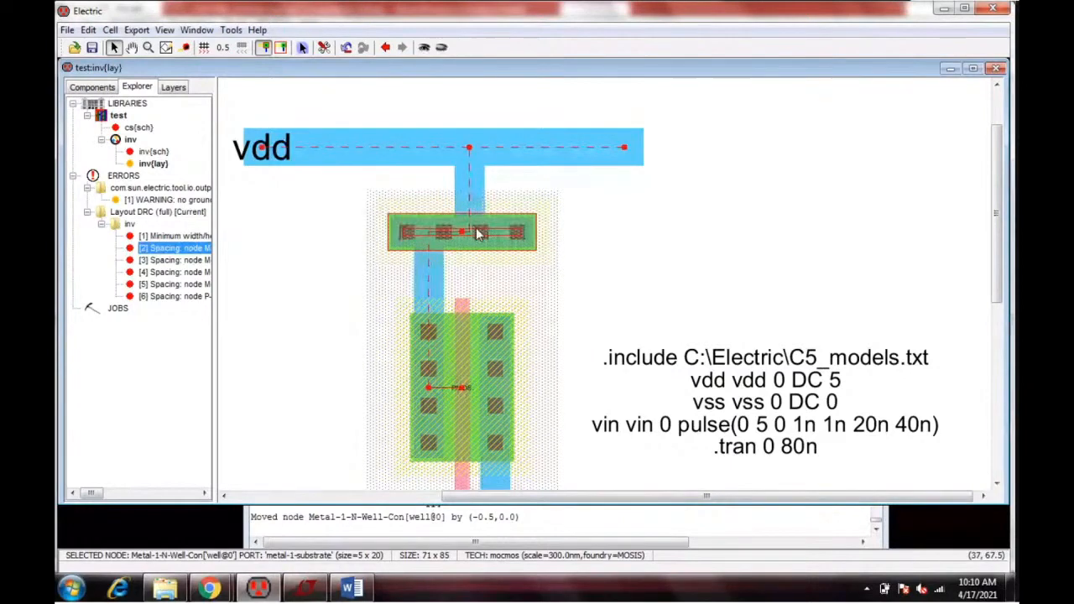
pyautogui.click(315, 209)
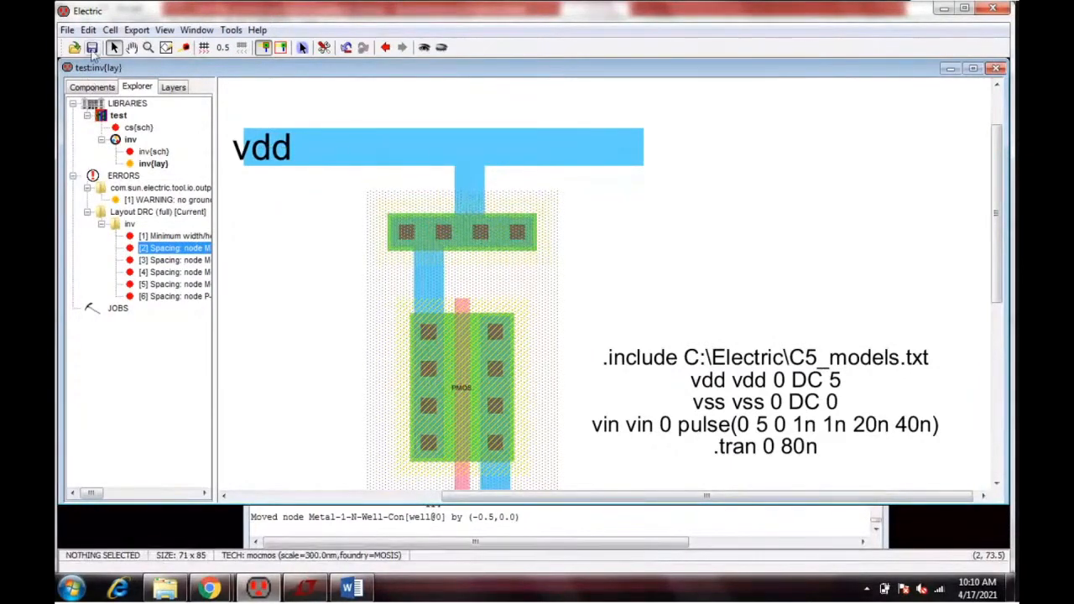
# Step: Save the test library and run a hierarchical DRC on the inverter layout
pyautogui.click(92, 48)
pyautogui.click(231, 29)
pyautogui.moveTo(264, 45)
pyautogui.click(411, 46)
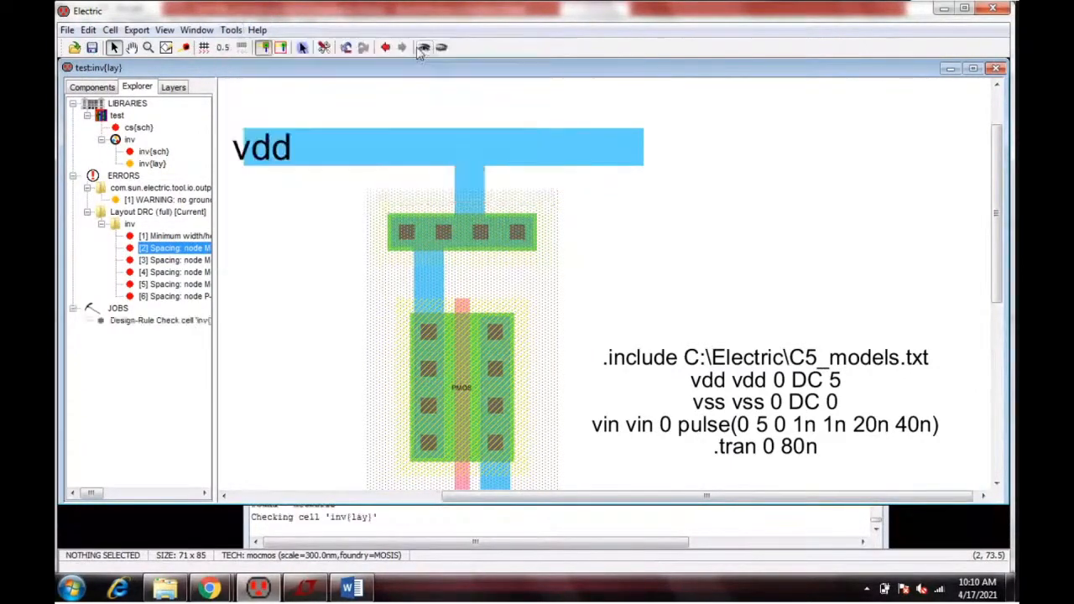
# Step: Delete all logged errors, and repeat the hierarchical DRC on the saved inverter layout
pyautogui.rightClick(121, 177)
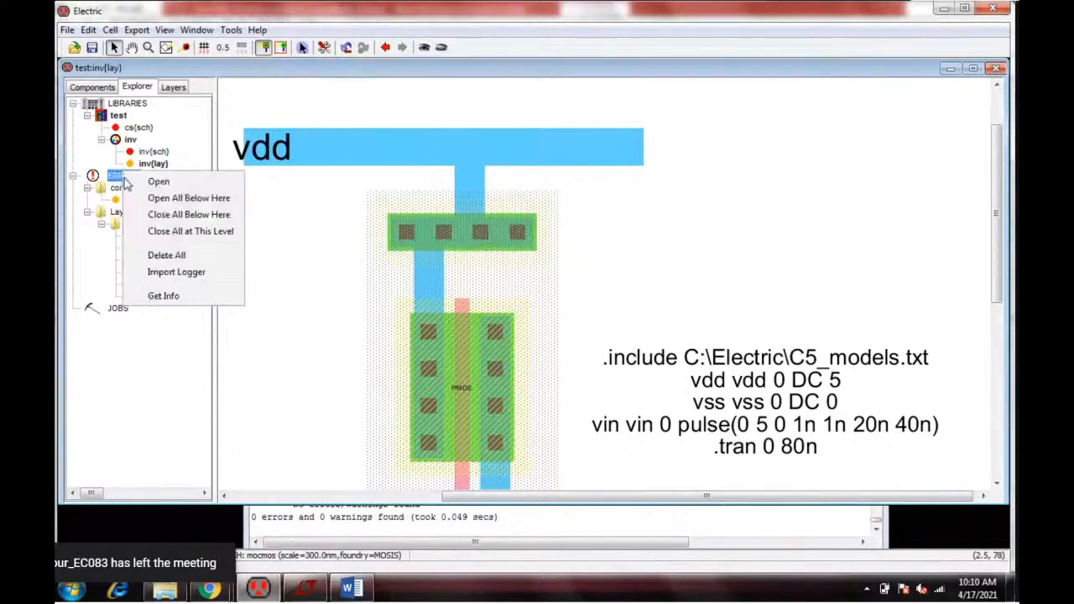
pyautogui.click(193, 248)
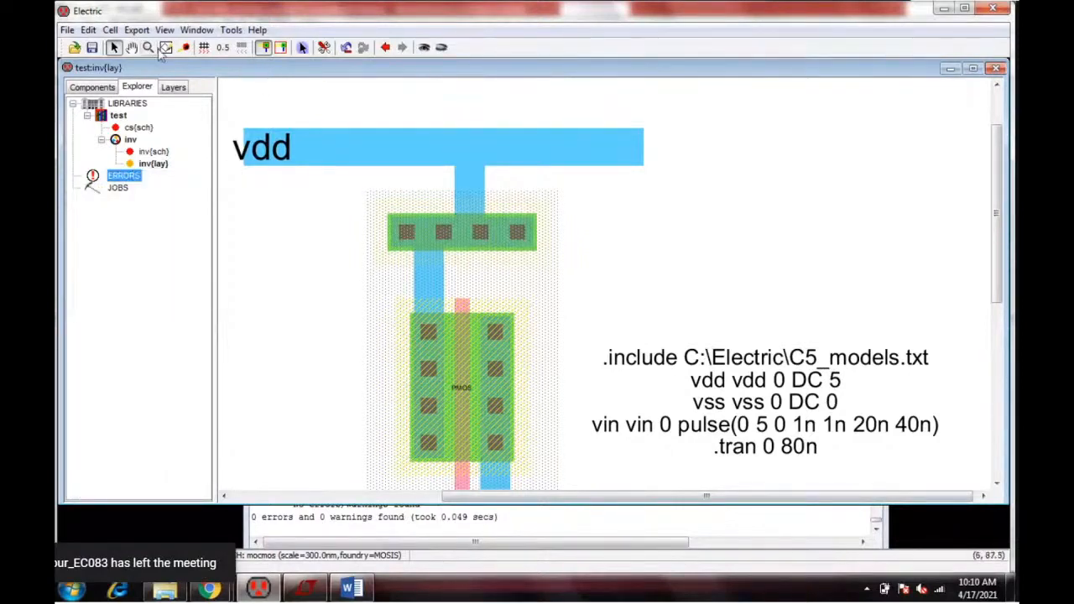
pyautogui.click(91, 48)
pyautogui.click(229, 30)
pyautogui.moveTo(263, 45)
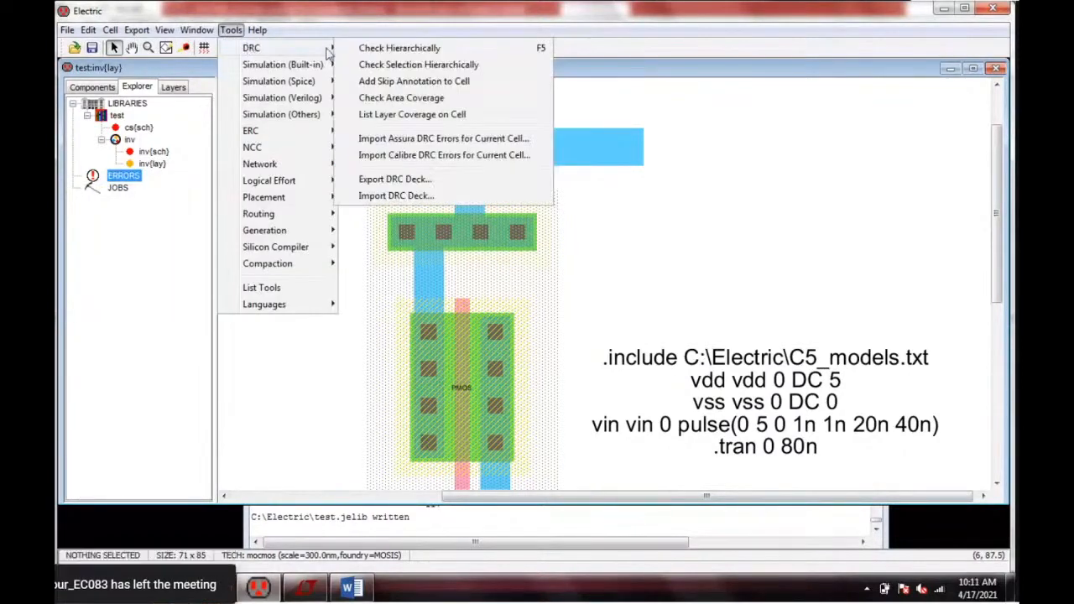
pyautogui.click(411, 47)
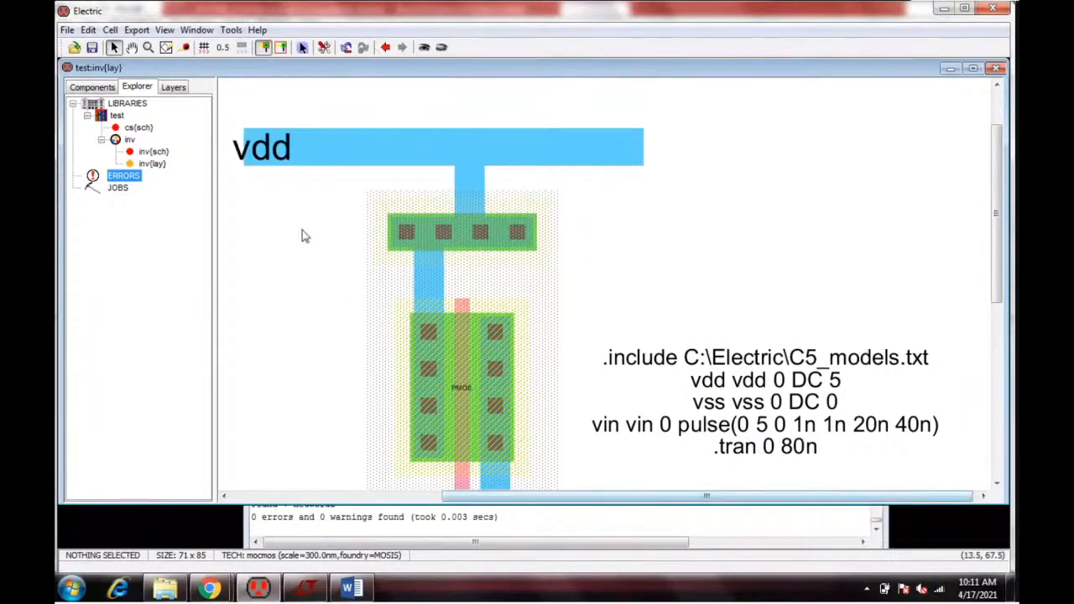
# Step: Close the open LTspice window and write the inverter layout's Spice deck over the existing inv.spi
pyautogui.click(305, 588)
pyautogui.rightClick(307, 587)
pyautogui.click(324, 552)
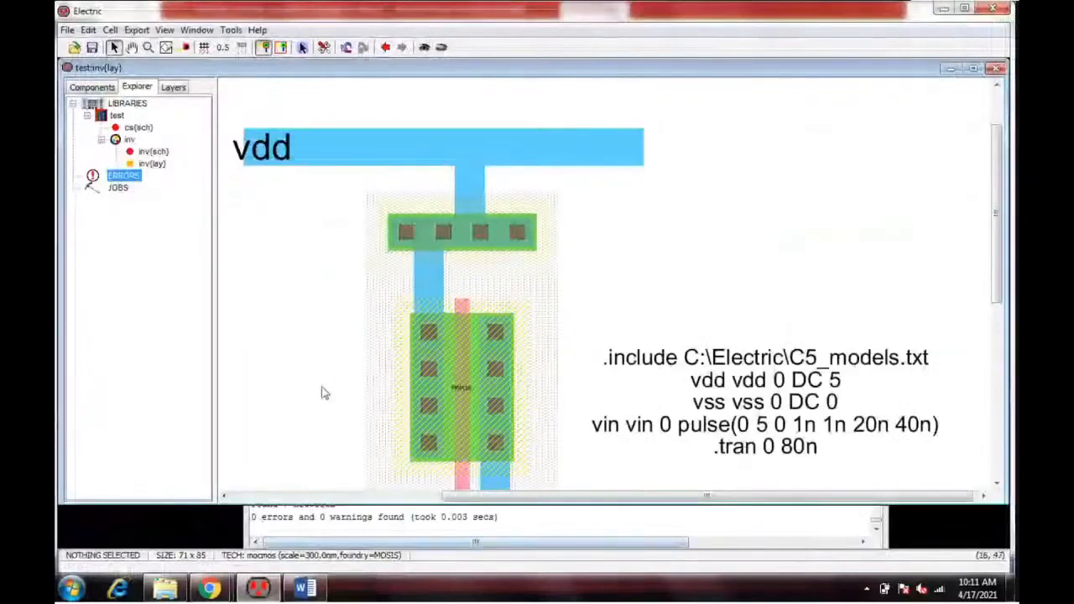
pyautogui.click(231, 29)
pyautogui.moveTo(277, 79)
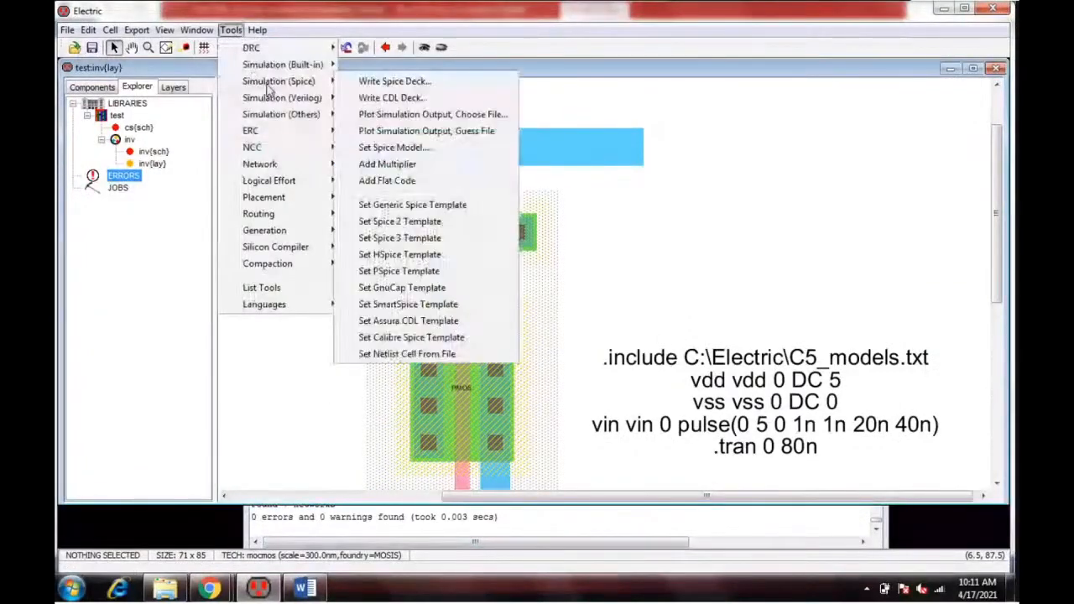
pyautogui.click(395, 79)
pyautogui.click(717, 423)
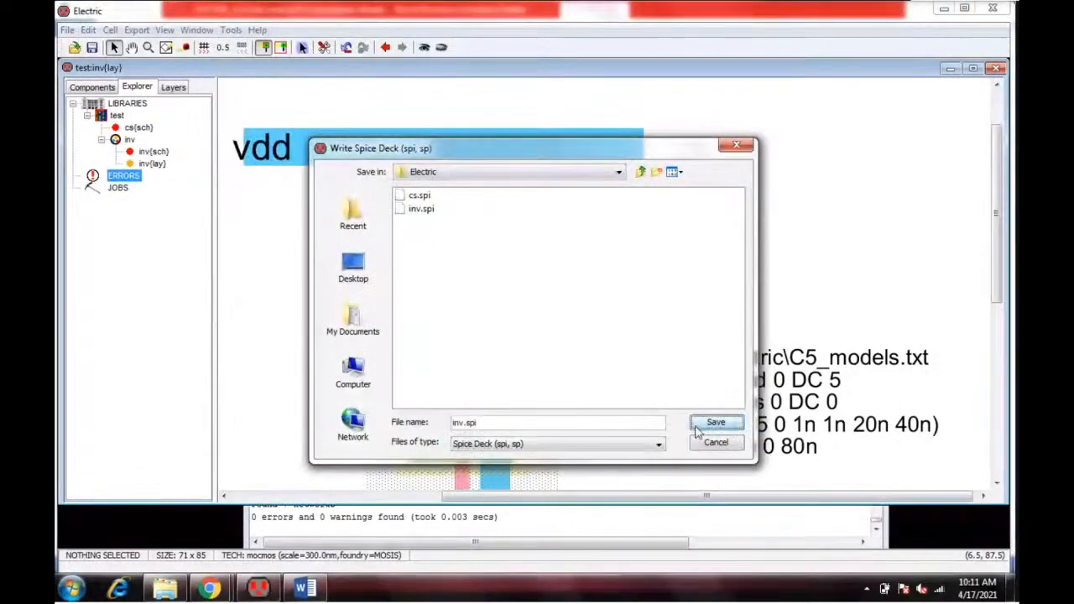
pyautogui.click(502, 333)
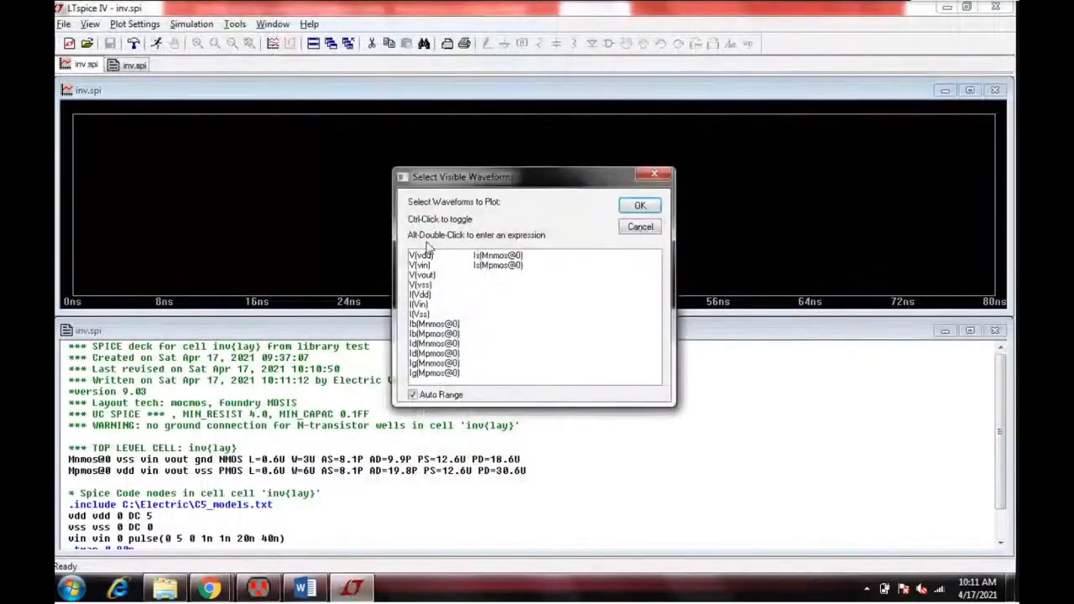
# Step: Plot the V(vin) and V(vout) waveforms of the inverter simulation in LTspice
pyautogui.click(427, 265)
pyautogui.keyDown('ctrl'); pyautogui.click(434, 276); pyautogui.keyUp('ctrl')
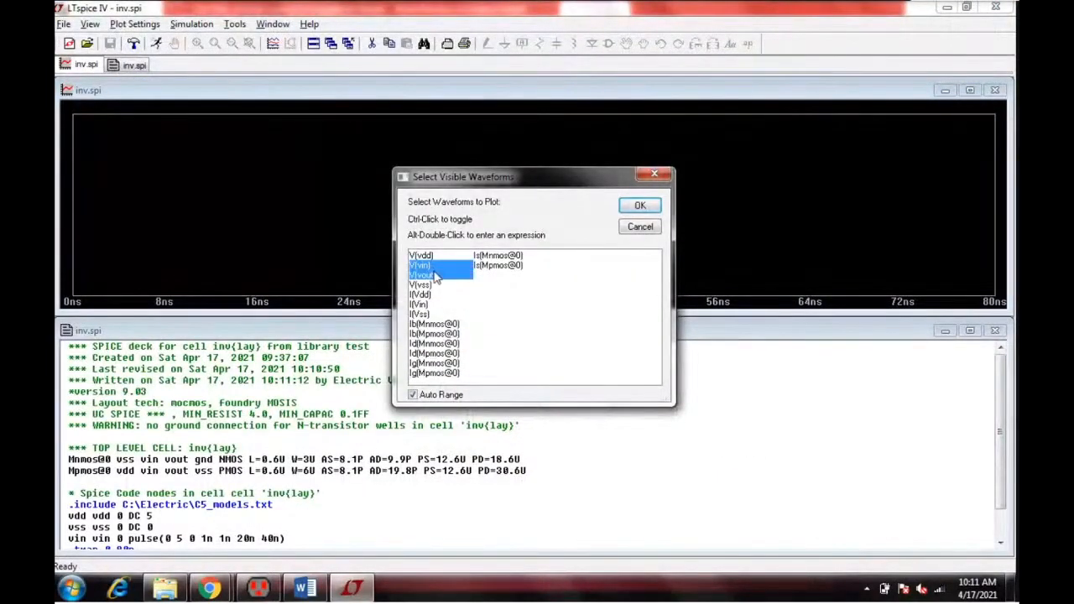
pyautogui.click(641, 207)
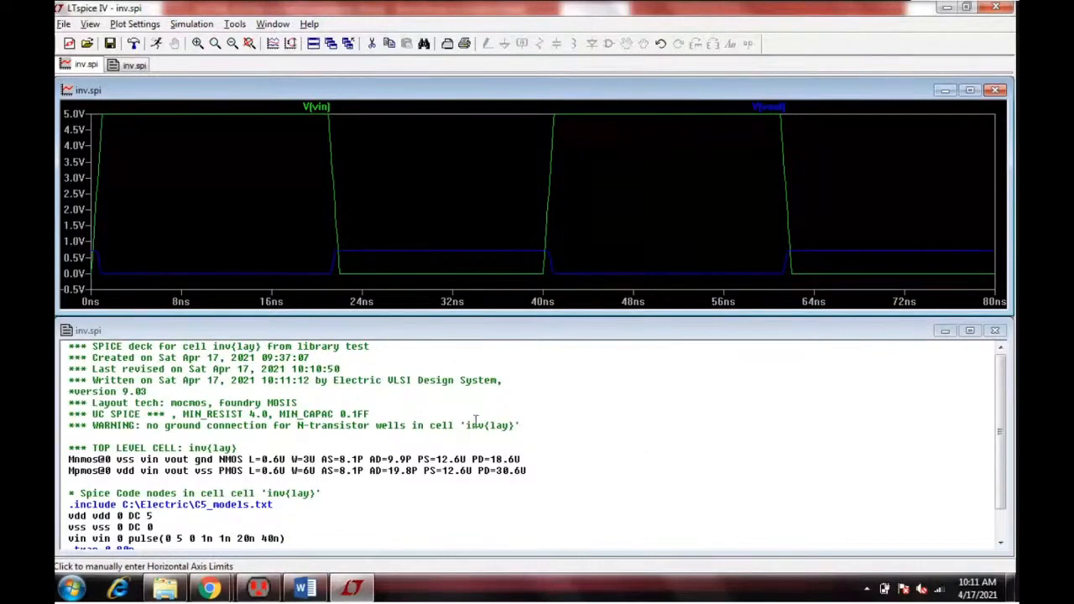
# Step: Add a second plot pane and move the V(vin) trace into it, separate from V(vout)
pyautogui.rightClick(392, 163)
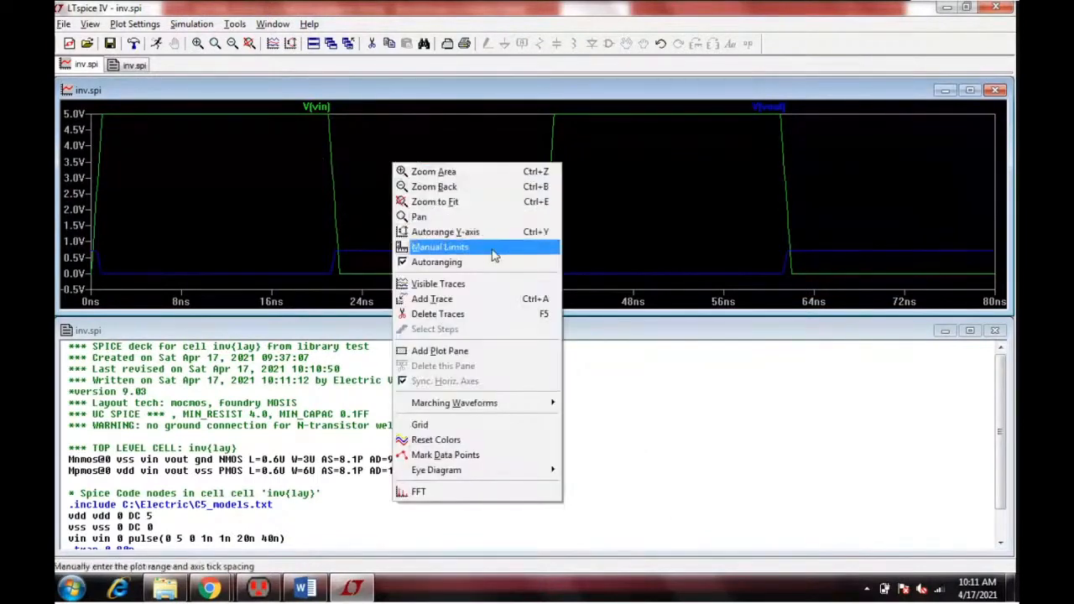
pyautogui.click(508, 312)
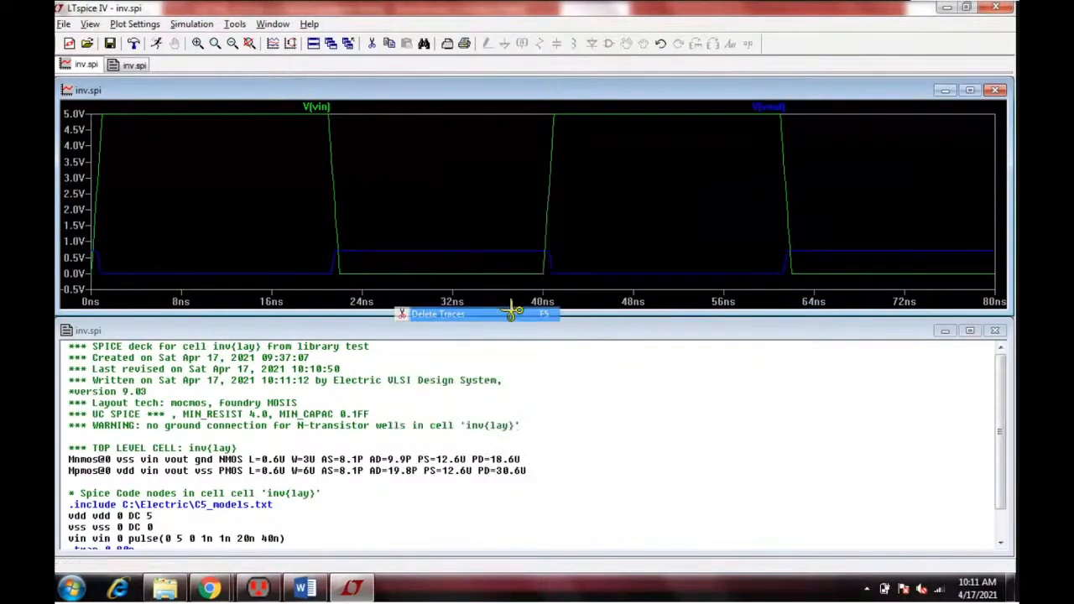
pyautogui.rightClick(421, 212)
pyautogui.click(444, 399)
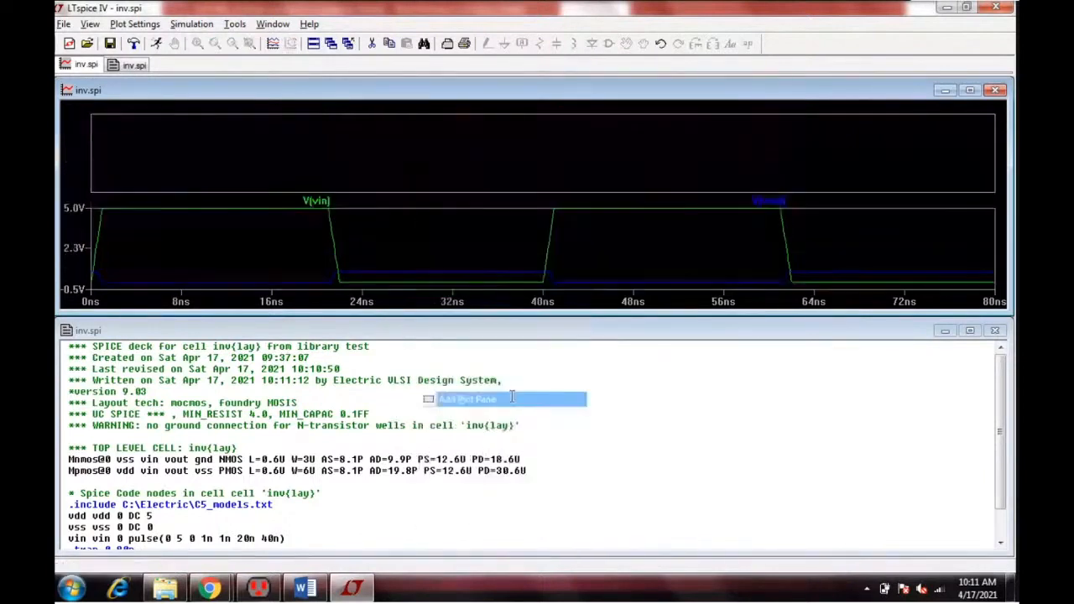
pyautogui.moveTo(330, 201); pyautogui.dragTo(331, 161)
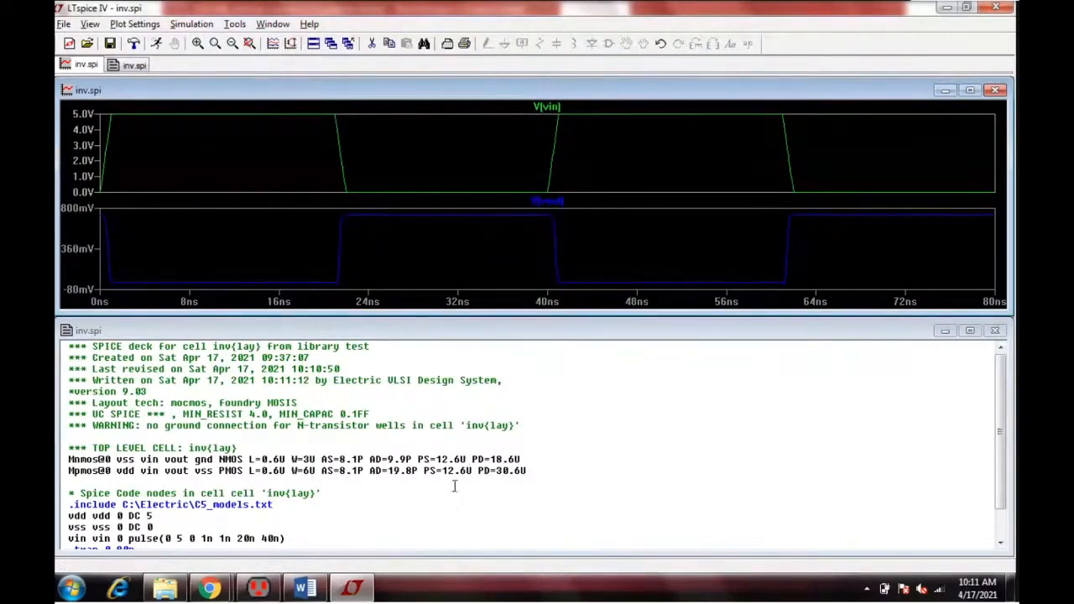
# Step: Review the end of the inv.spi netlist, and switch to Electric to examine the inverter layout from the vdd rail to the vss rail
pyautogui.moveTo(999, 427); pyautogui.dragTo(1003, 461)
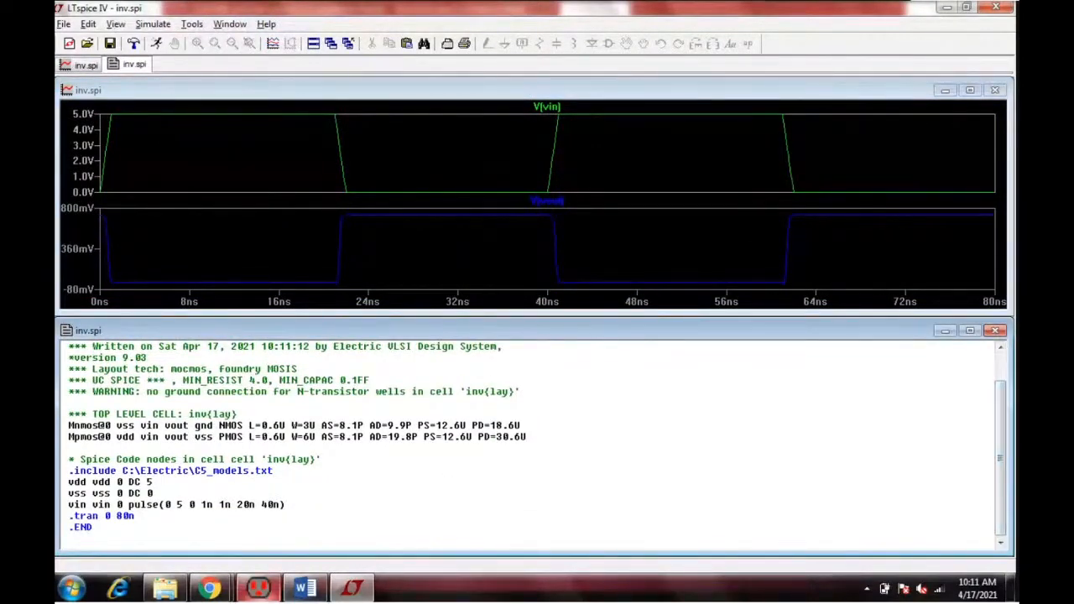
pyautogui.click(258, 588)
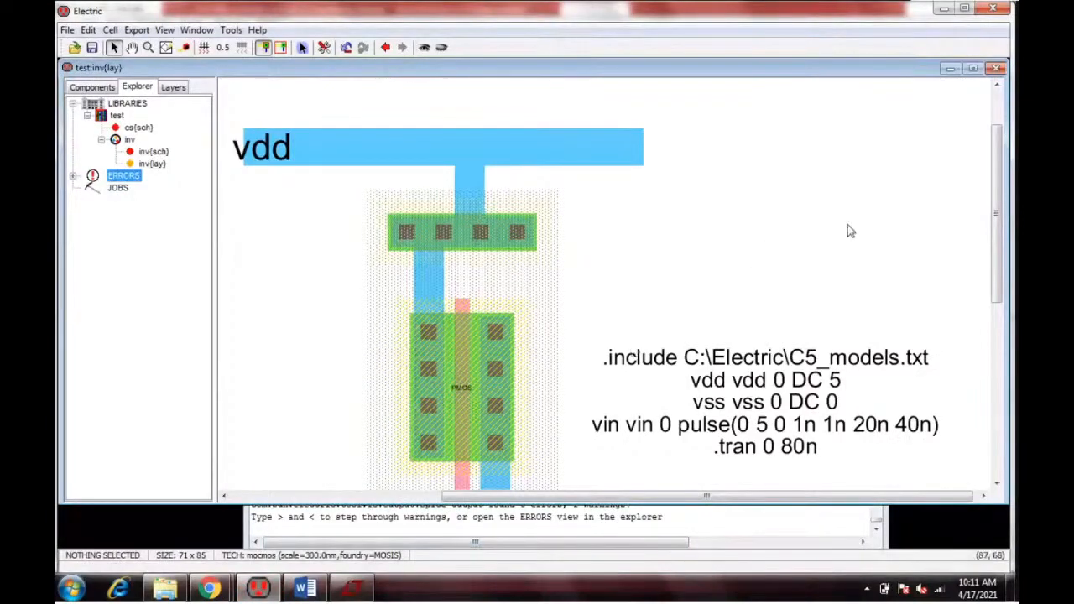
pyautogui.moveTo(1001, 252); pyautogui.dragTo(1009, 358)
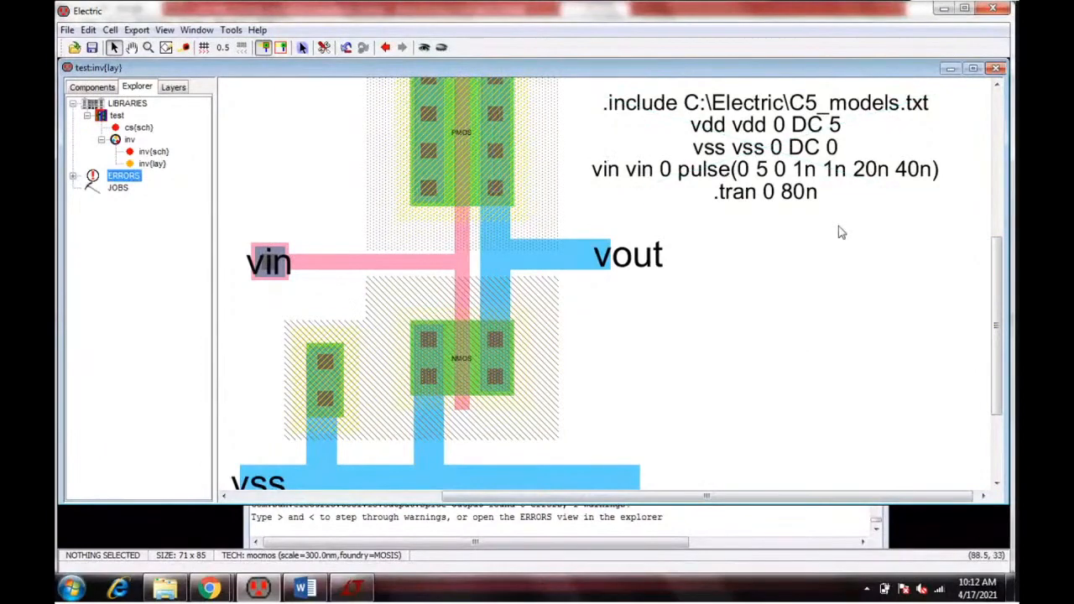
pyautogui.moveTo(1001, 248); pyautogui.dragTo(999, 185)
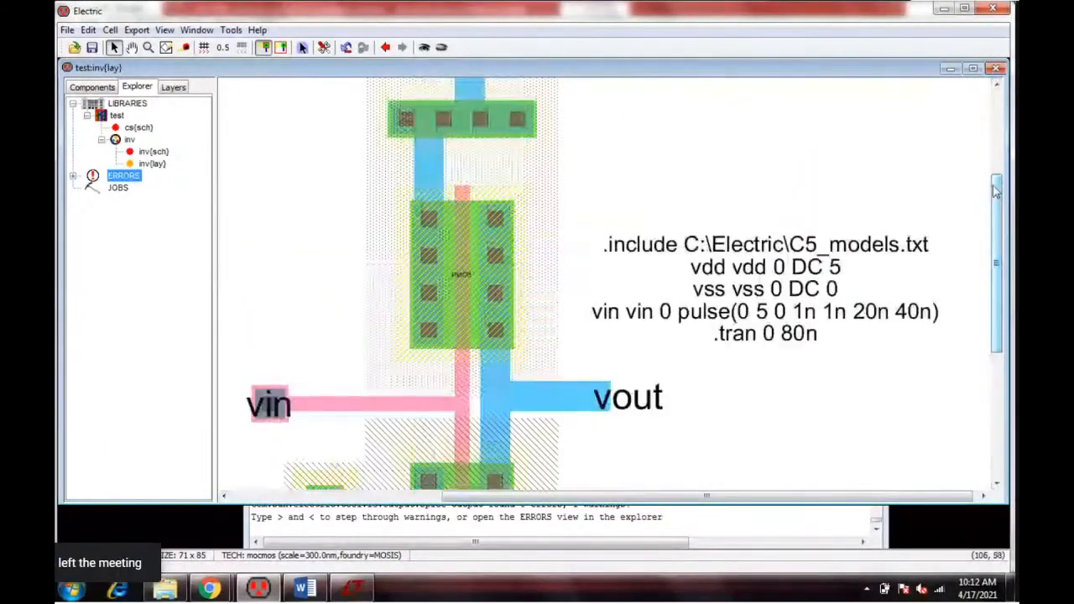
pyautogui.click(497, 274)
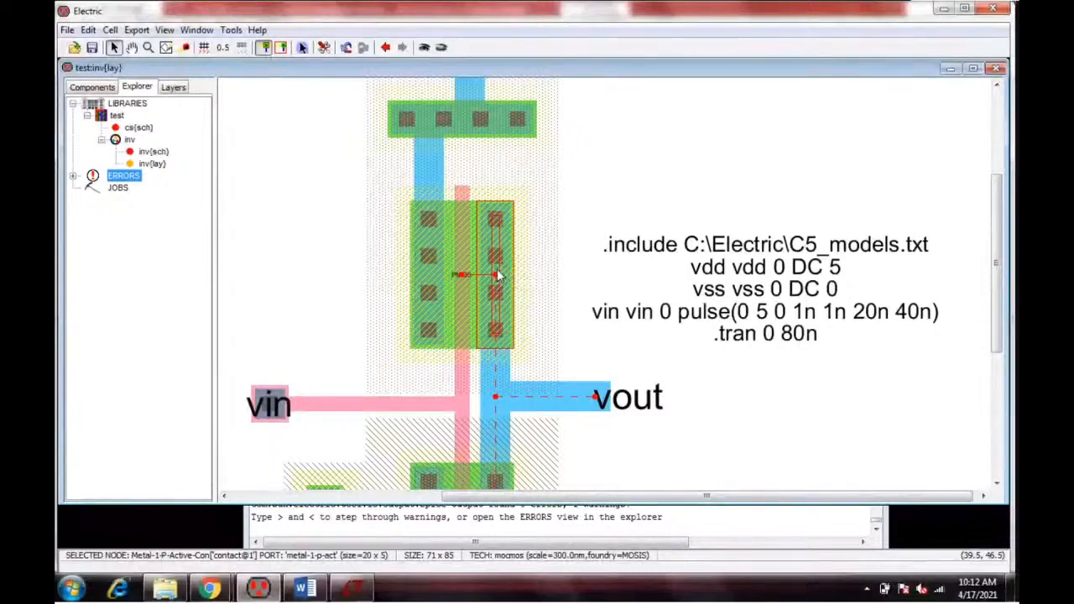
pyautogui.moveTo(497, 275); pyautogui.dragTo(580, 290)
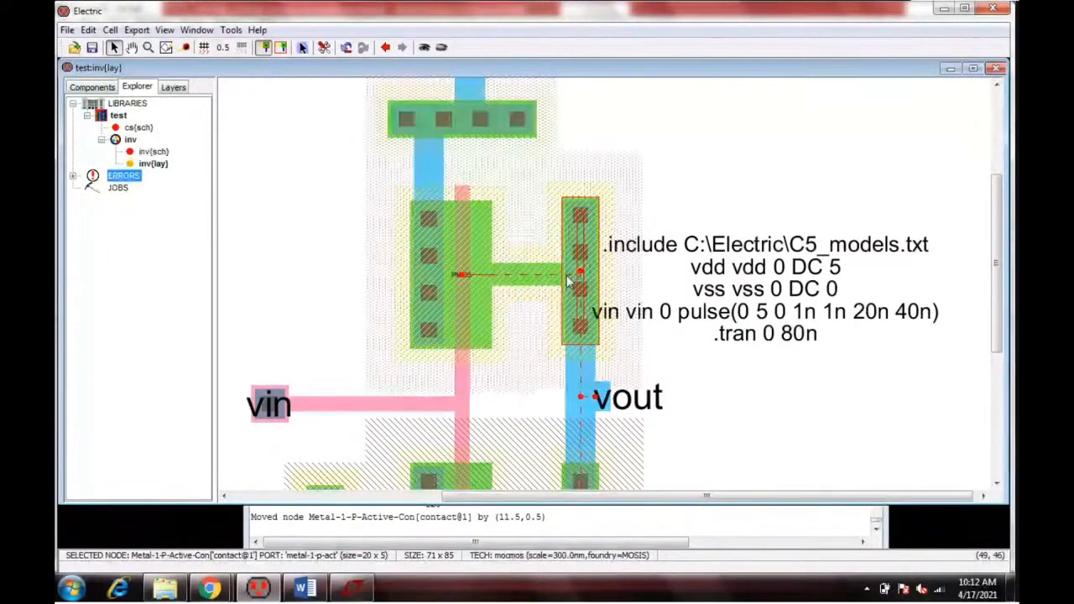
pyautogui.hotkey('ctrl', 'z')
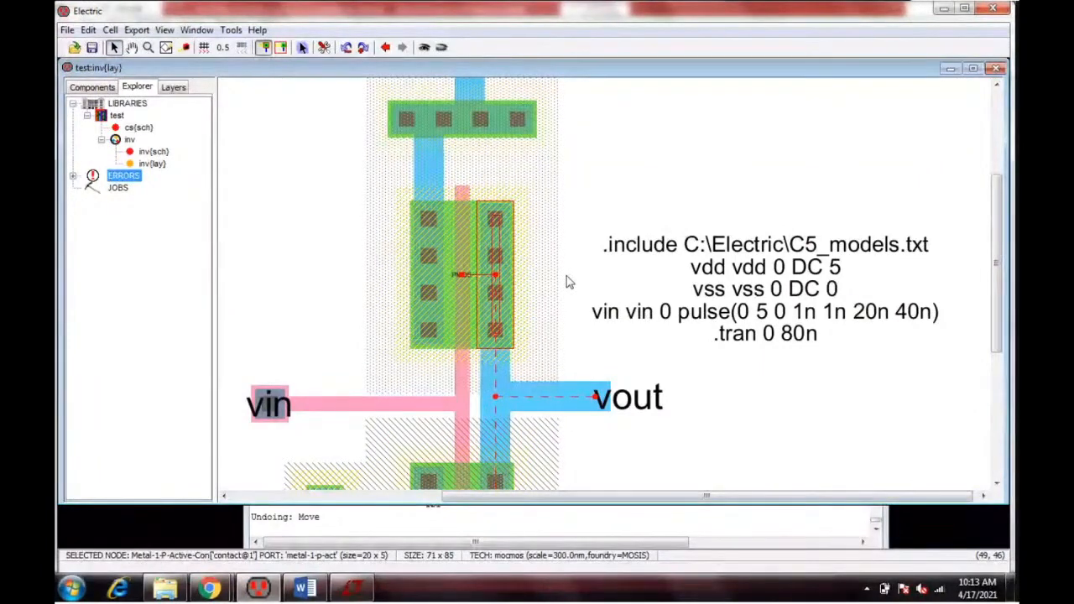
# Step: Switch back to LTspice to examine the inv.spi netlist against the input and output waveforms
pyautogui.click(355, 590)
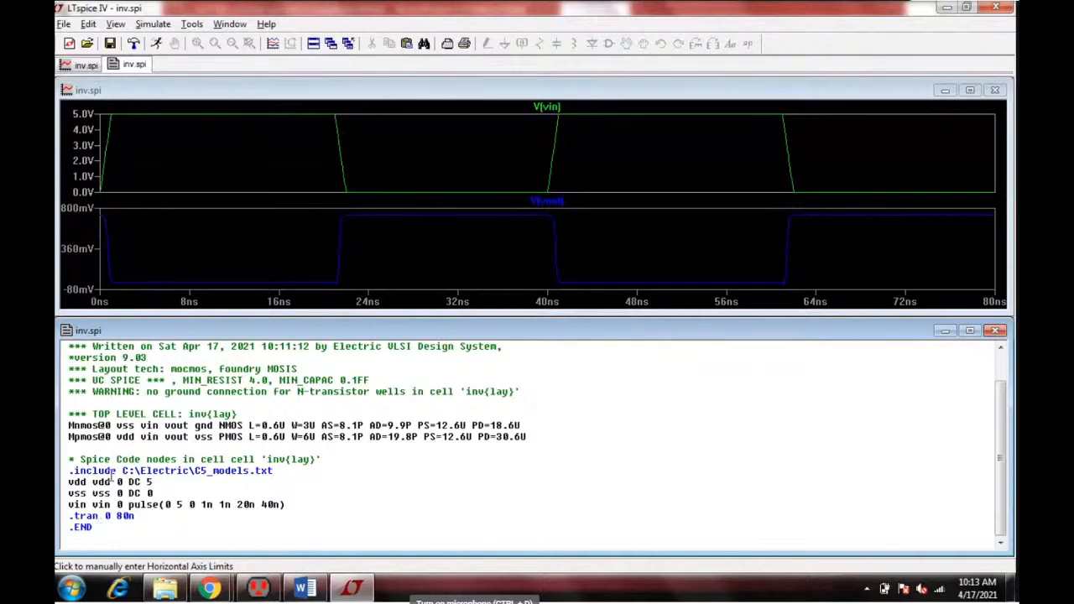
# Step: Switch to Electric and look through the ERC and NCC checking commands available for the inverter layout
pyautogui.click(259, 588)
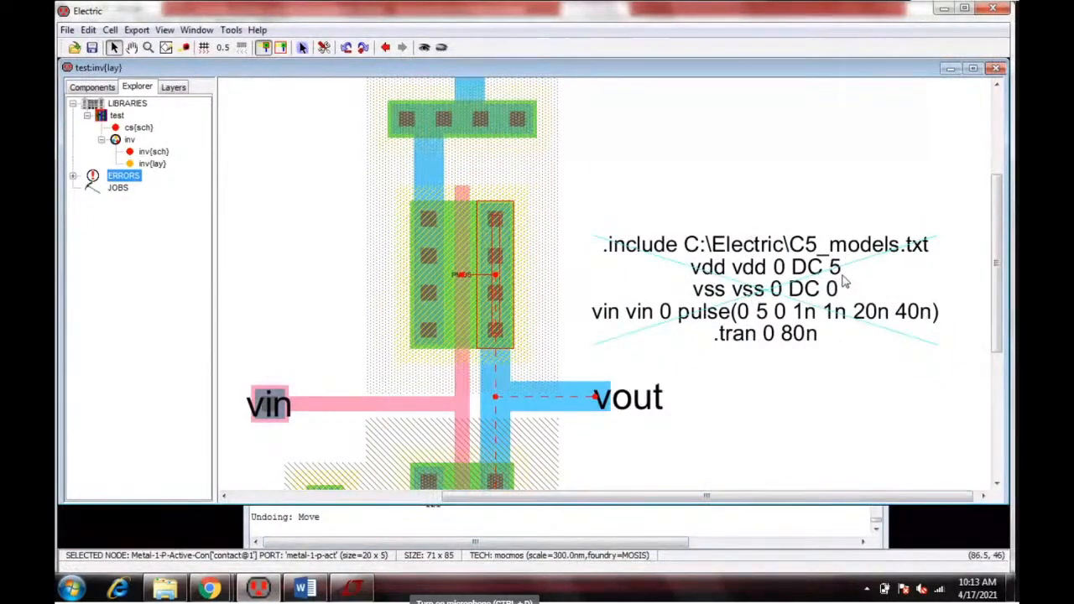
pyautogui.click(231, 29)
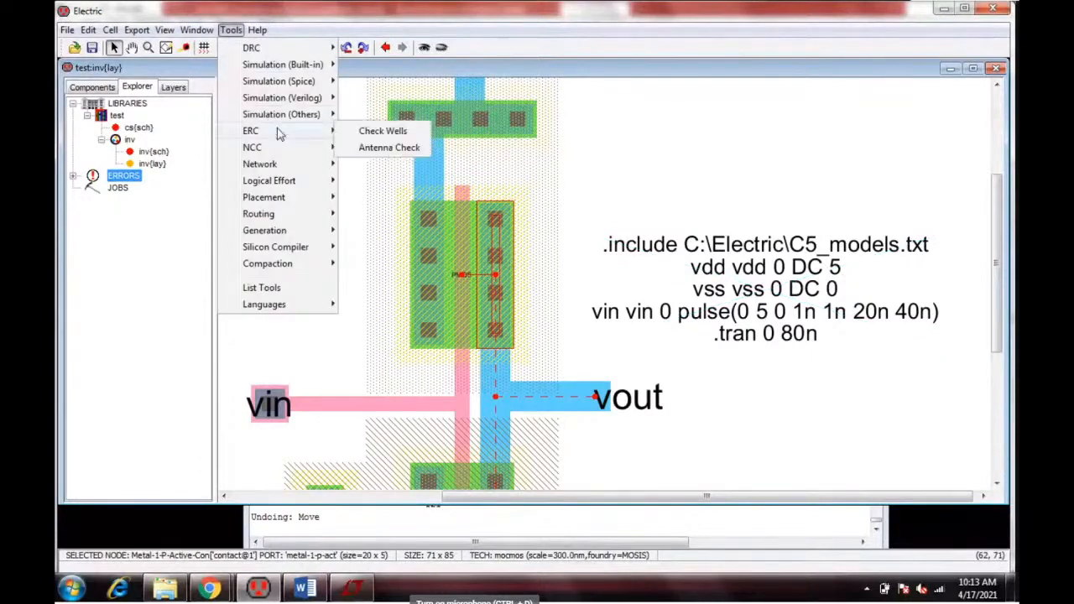
pyautogui.moveTo(305, 155)
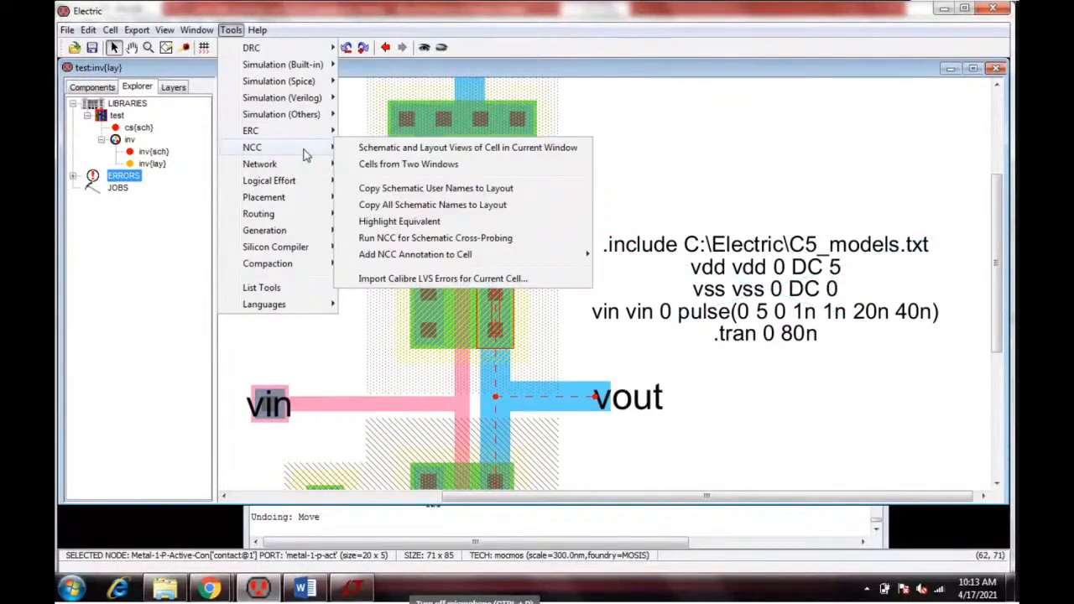
pyautogui.click(666, 154)
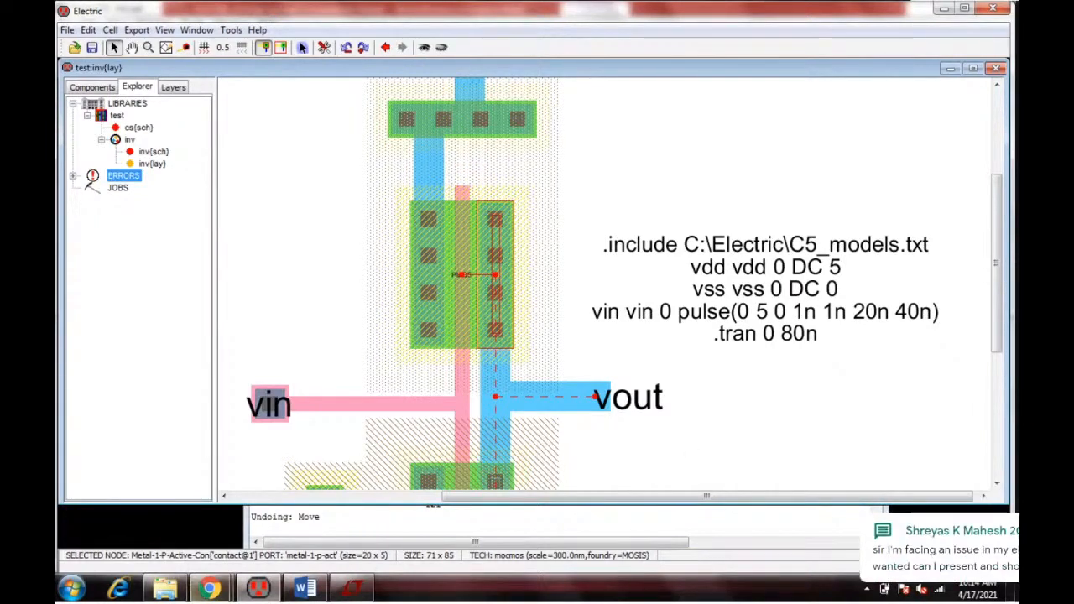
# Step: Switch to the Google Meet call in Chrome and open the meeting chat to read the student's message
pyautogui.moveTo(214, 592)
pyautogui.click(281, 508)
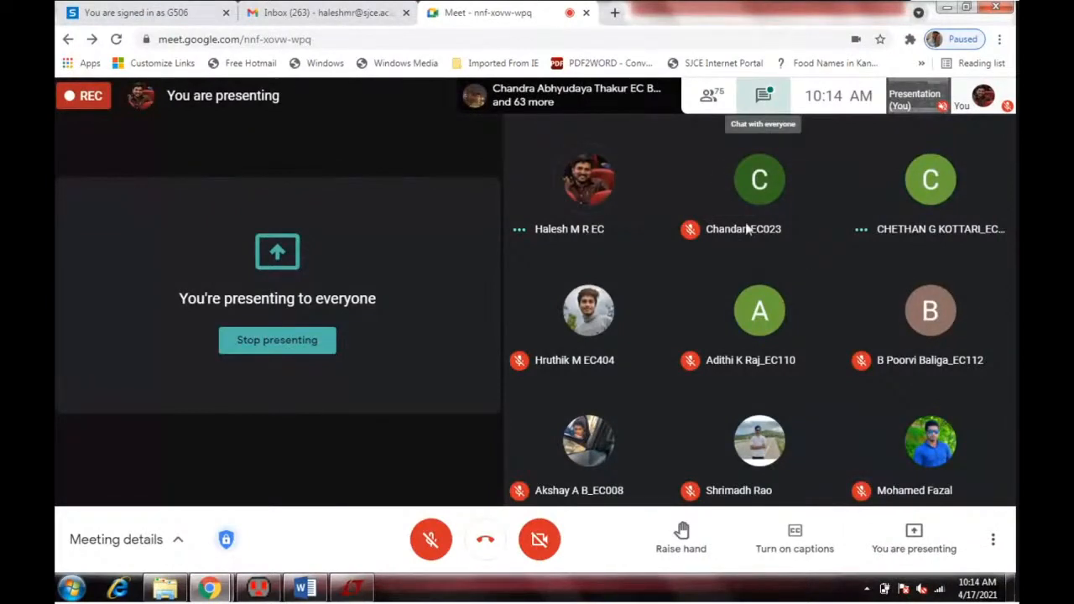
pyautogui.click(764, 100)
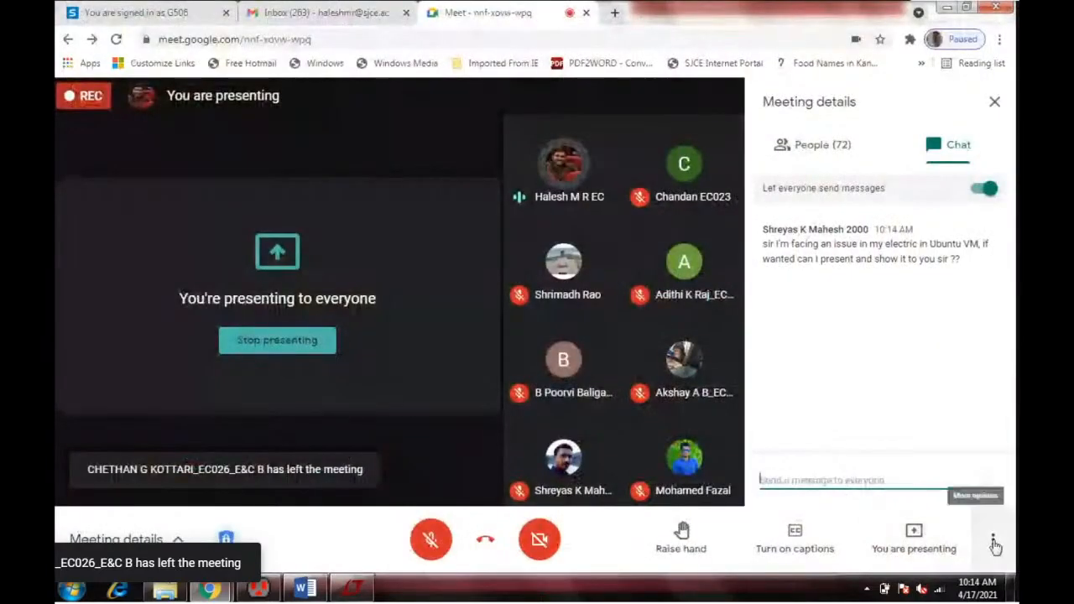
# Step: Stop recording the Google Meet session and stop presenting the screen
pyautogui.click(992, 531)
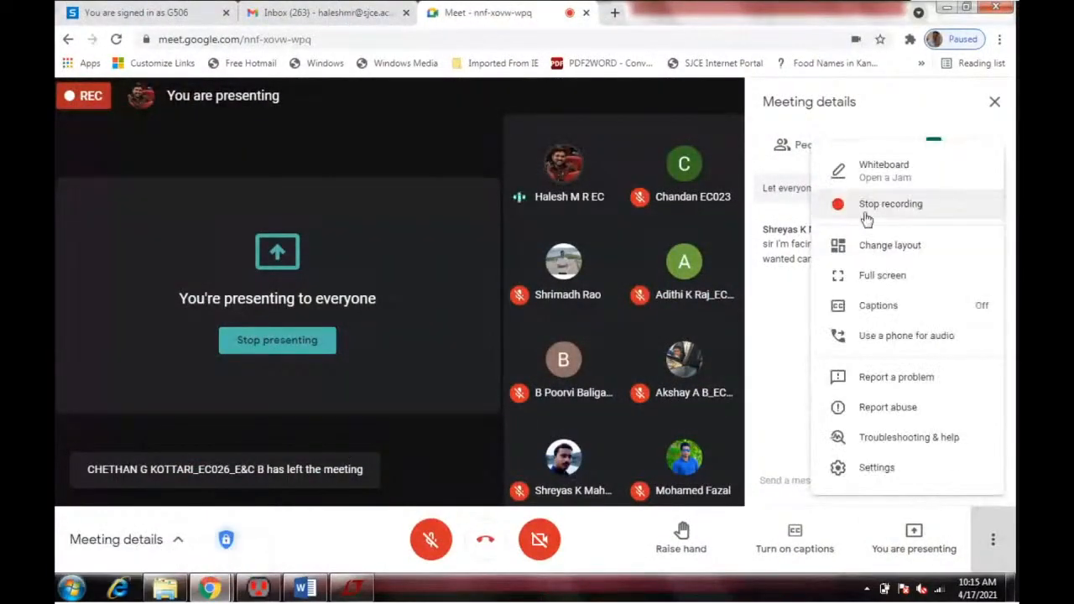
pyautogui.click(869, 214)
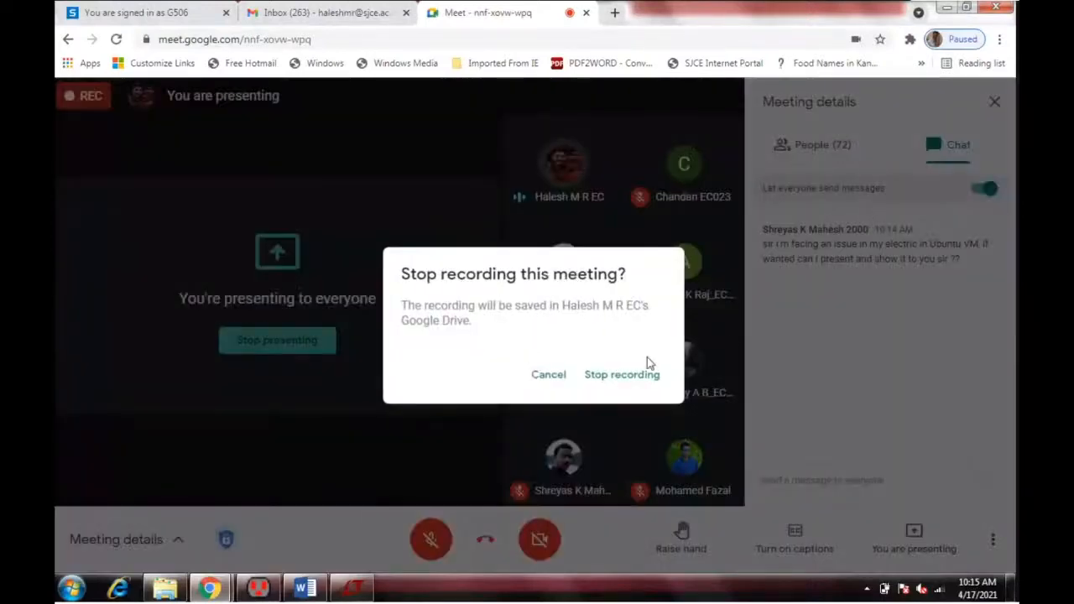
pyautogui.click(610, 377)
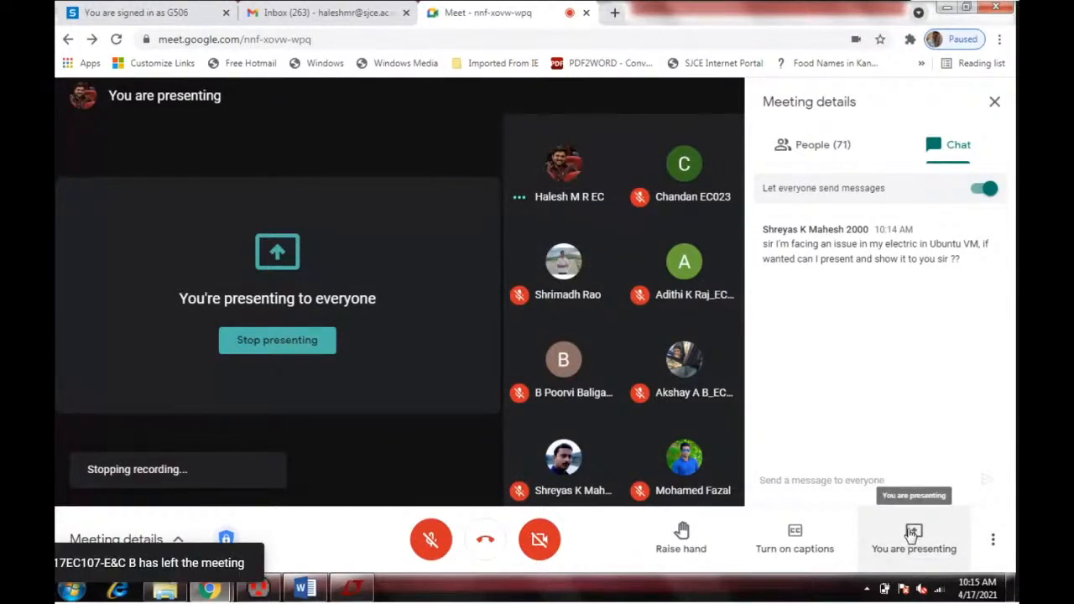
pyautogui.click(913, 536)
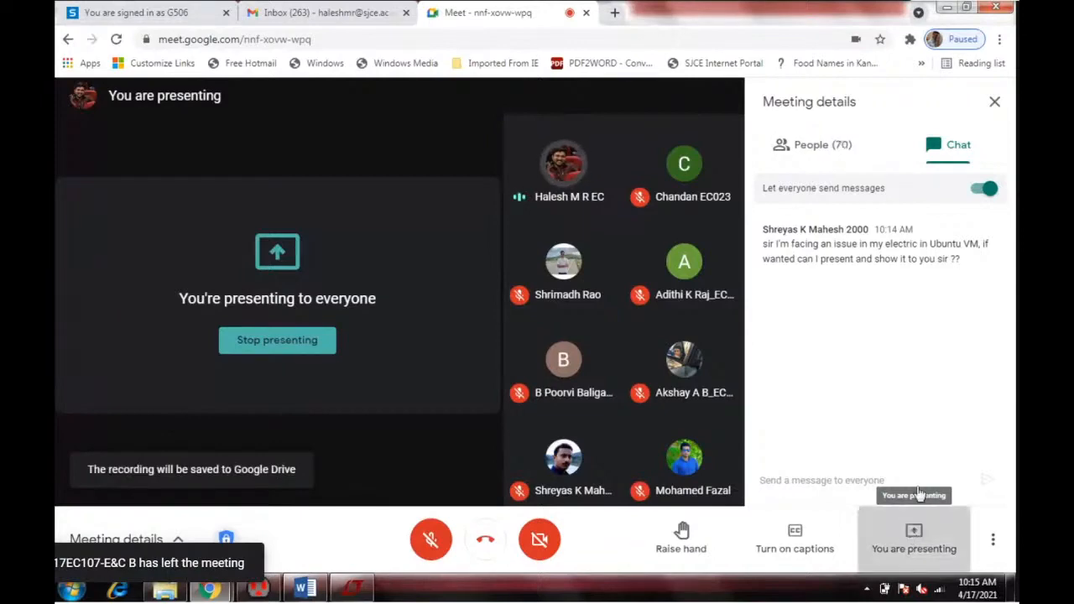
pyautogui.click(921, 468)
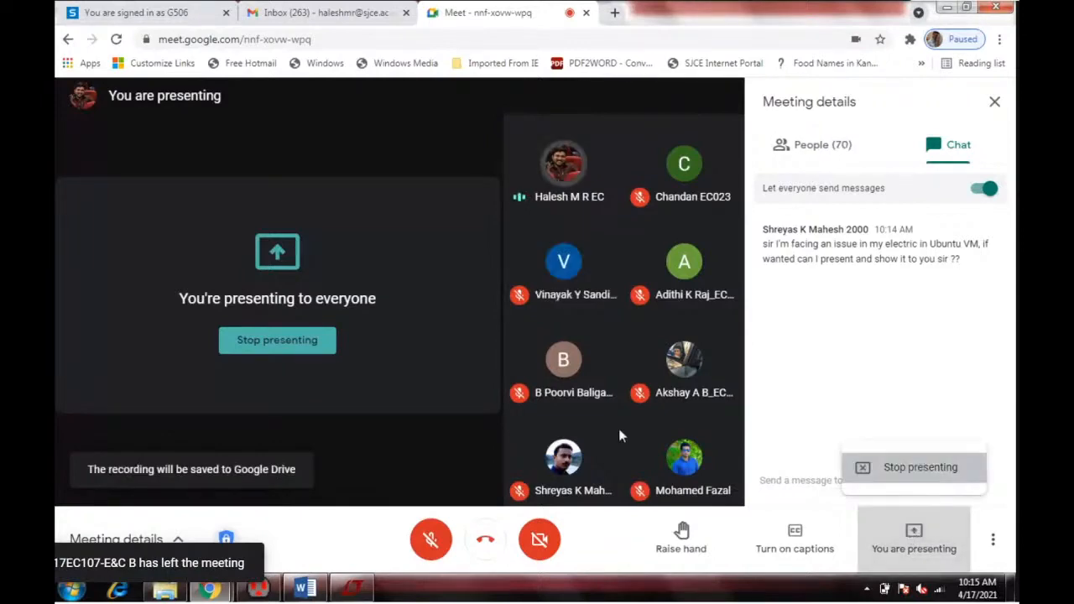
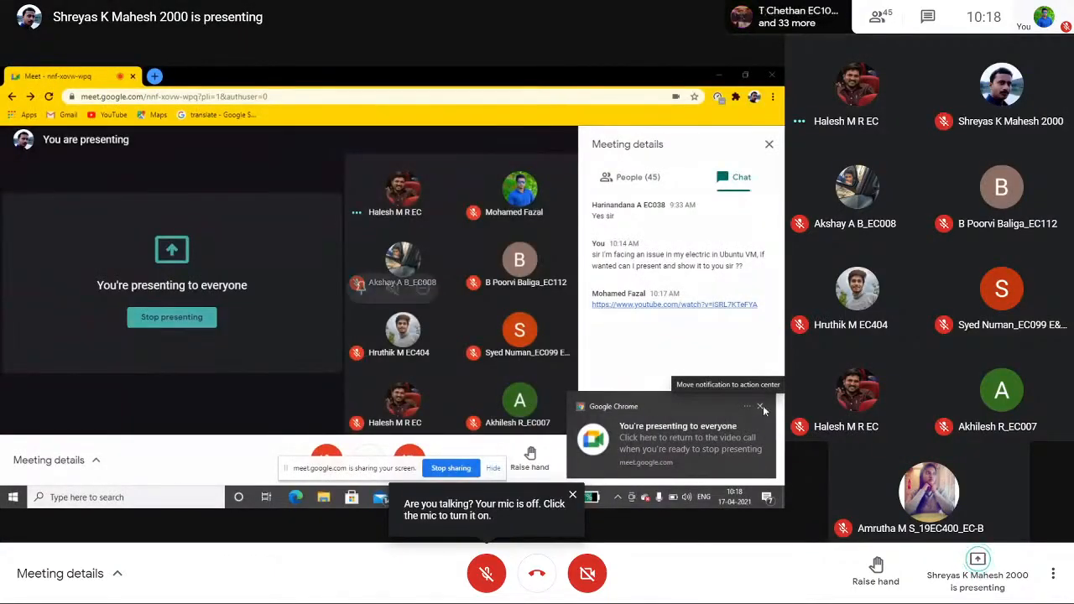
# Step: Dismiss the Chrome presenting notification and turn on the microphone in the Google Meet call
pyautogui.click(760, 408)
pyautogui.moveTo(683, 531)
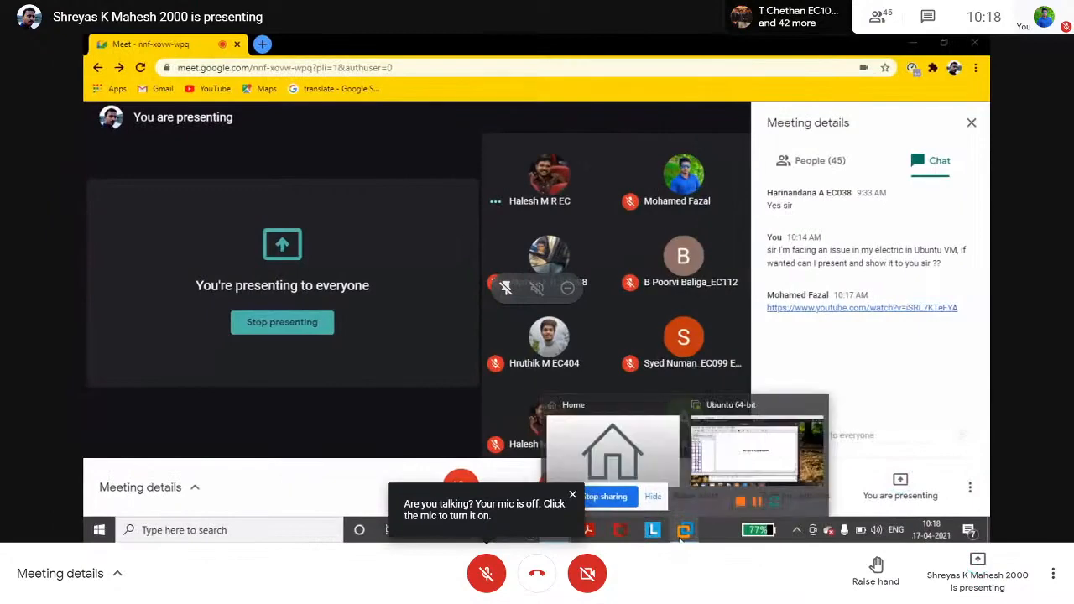
pyautogui.click(755, 449)
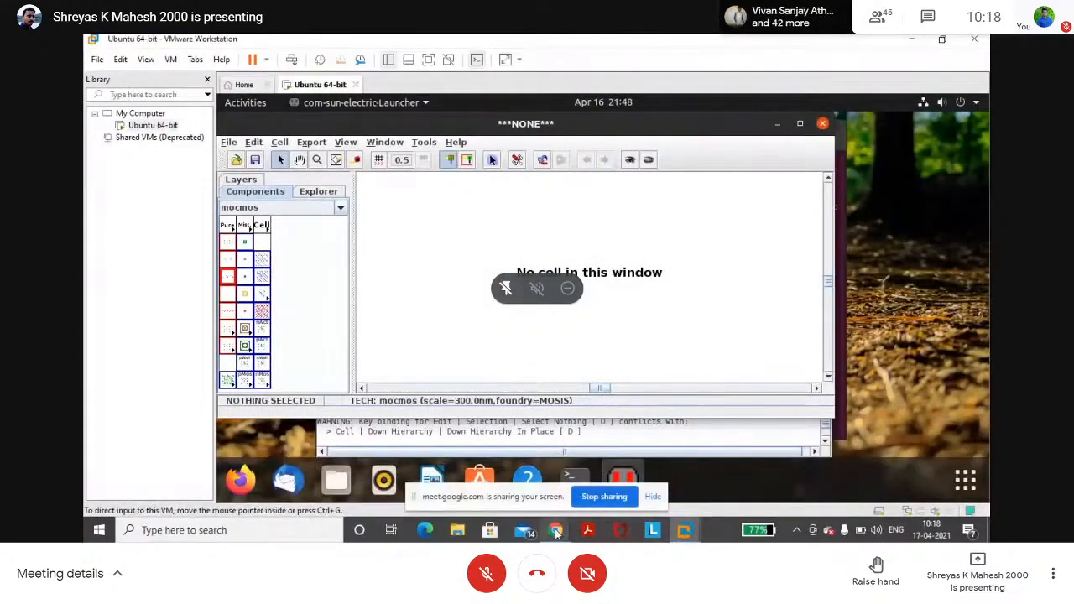
pyautogui.moveTo(557, 534)
pyautogui.click(463, 481)
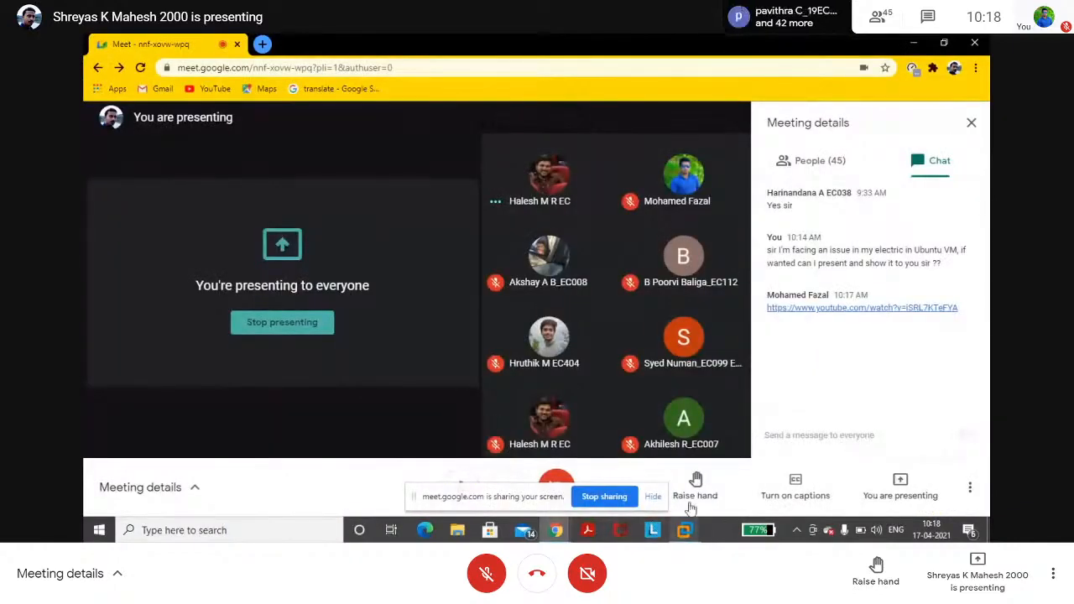
# Step: Switch to the Ubuntu 64-bit virtual machine, open the library test1.jelib in Electric, and maximize its window
pyautogui.moveTo(684, 530)
pyautogui.click(729, 458)
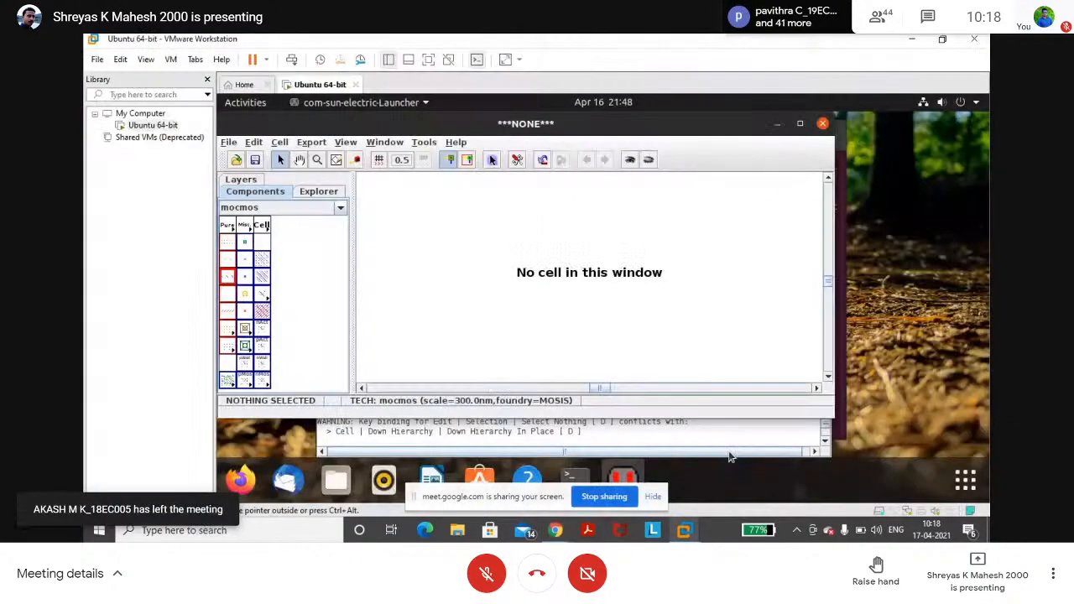
pyautogui.click(236, 160)
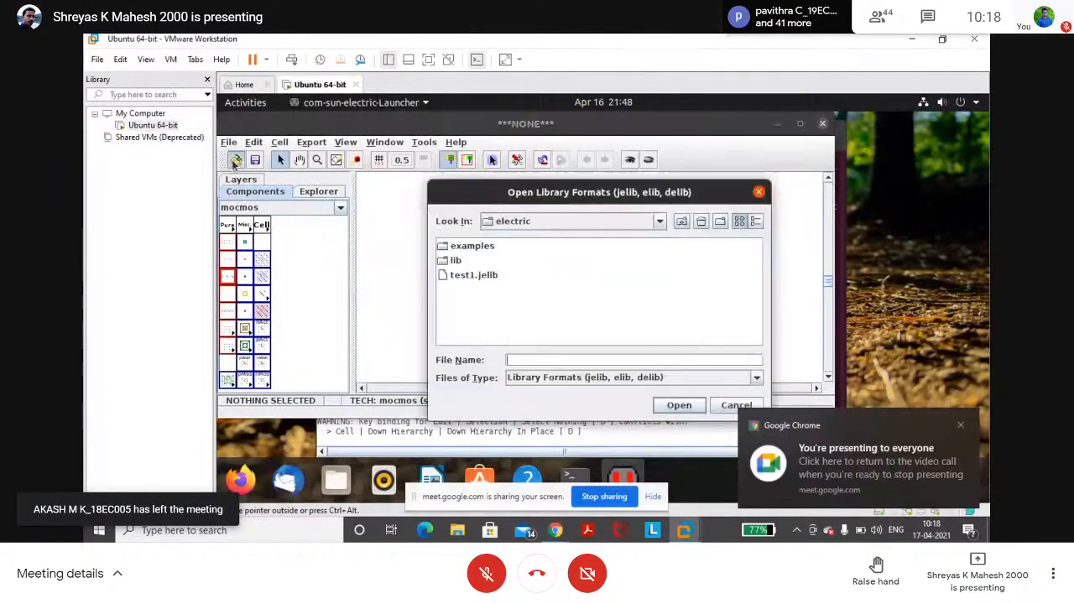
pyautogui.click(493, 277)
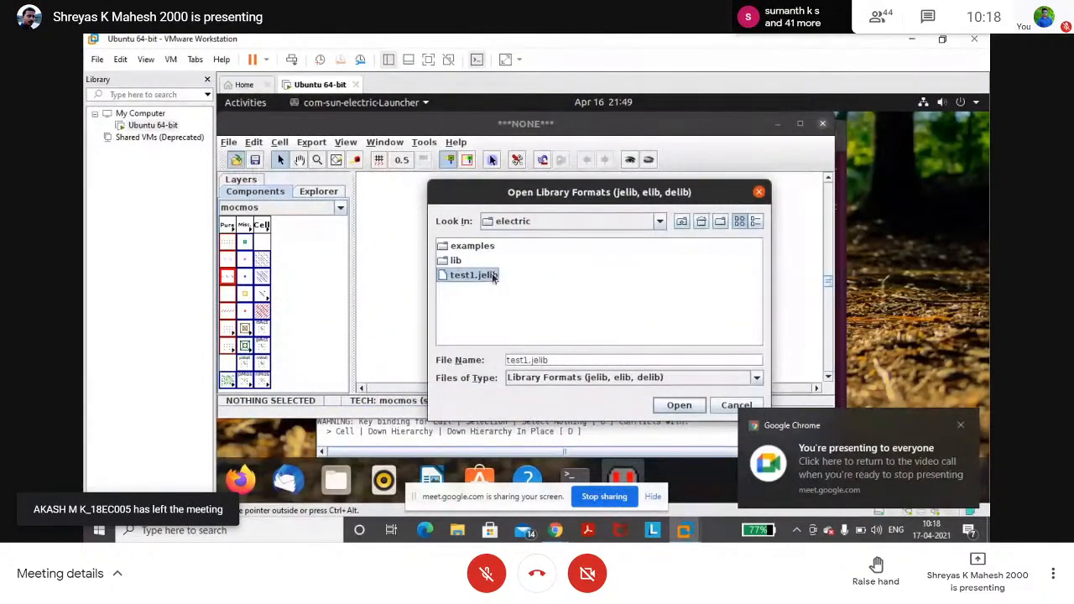
pyautogui.click(675, 407)
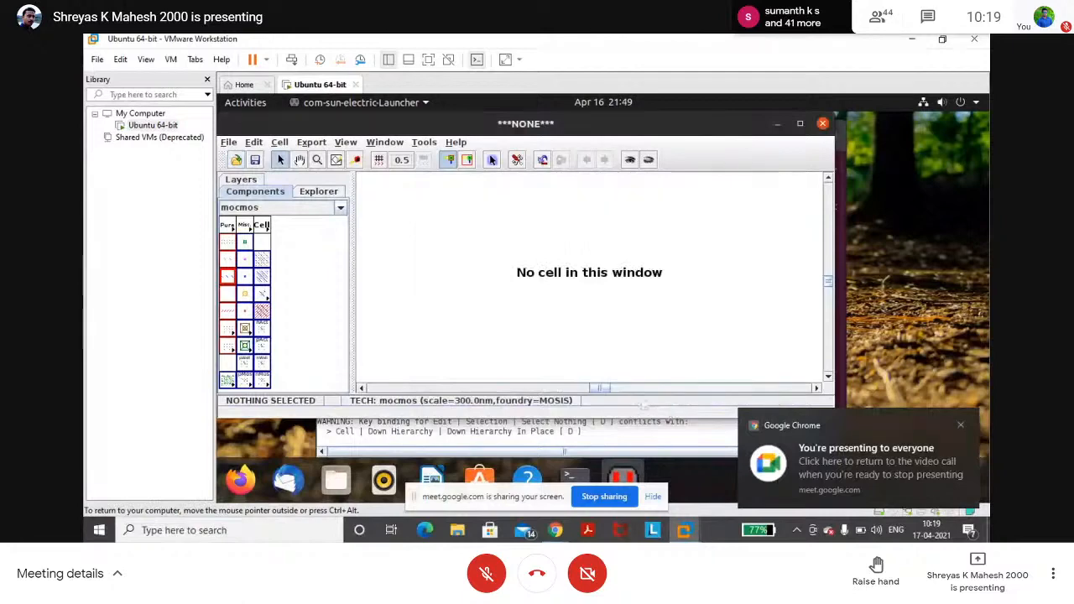
pyautogui.click(801, 124)
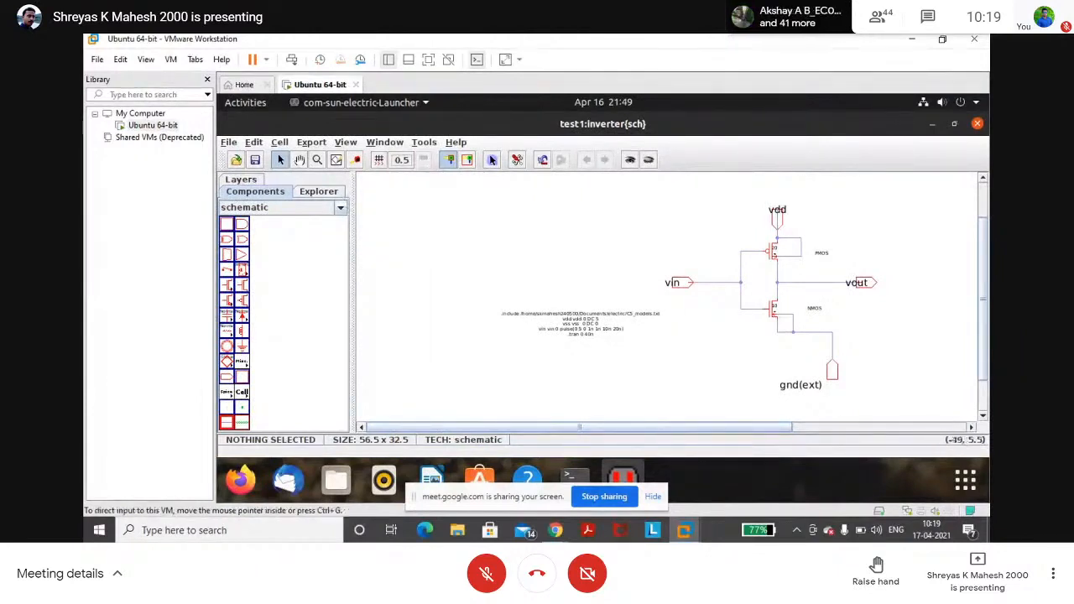
# Step: Run a hierarchical DRC check on the inverter schematic and bring up the Electric Messages window to read the report
pyautogui.click(424, 143)
pyautogui.moveTo(458, 157)
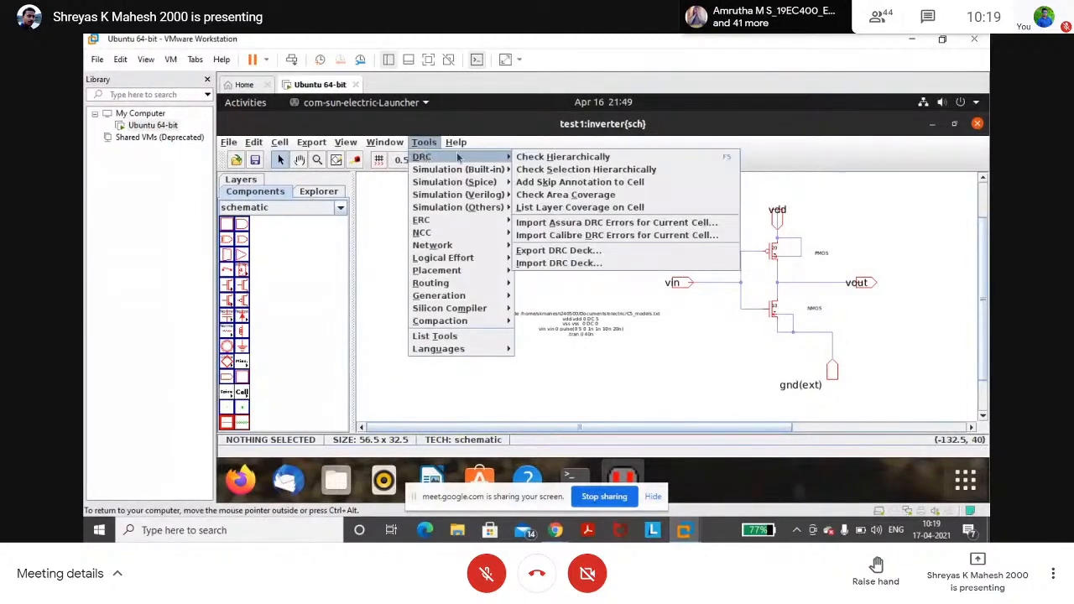
pyautogui.click(545, 157)
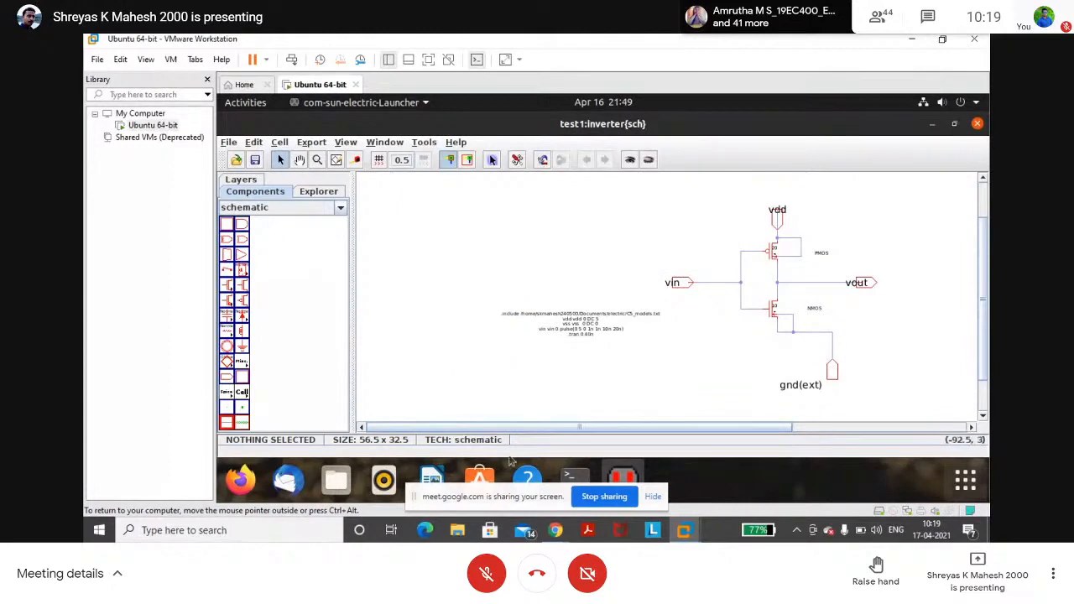
pyautogui.click(625, 473)
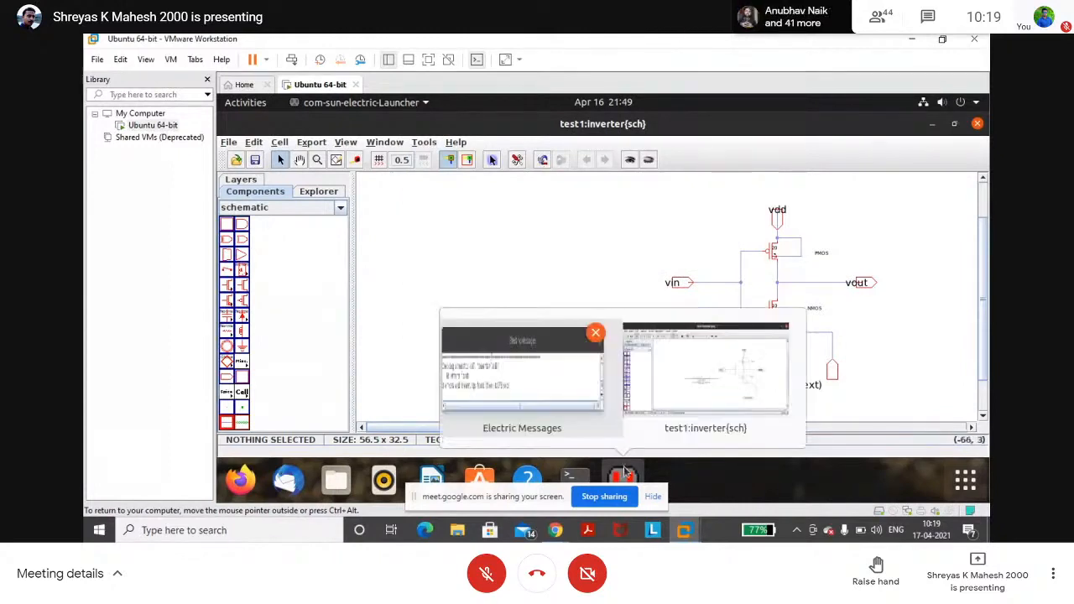
pyautogui.click(575, 370)
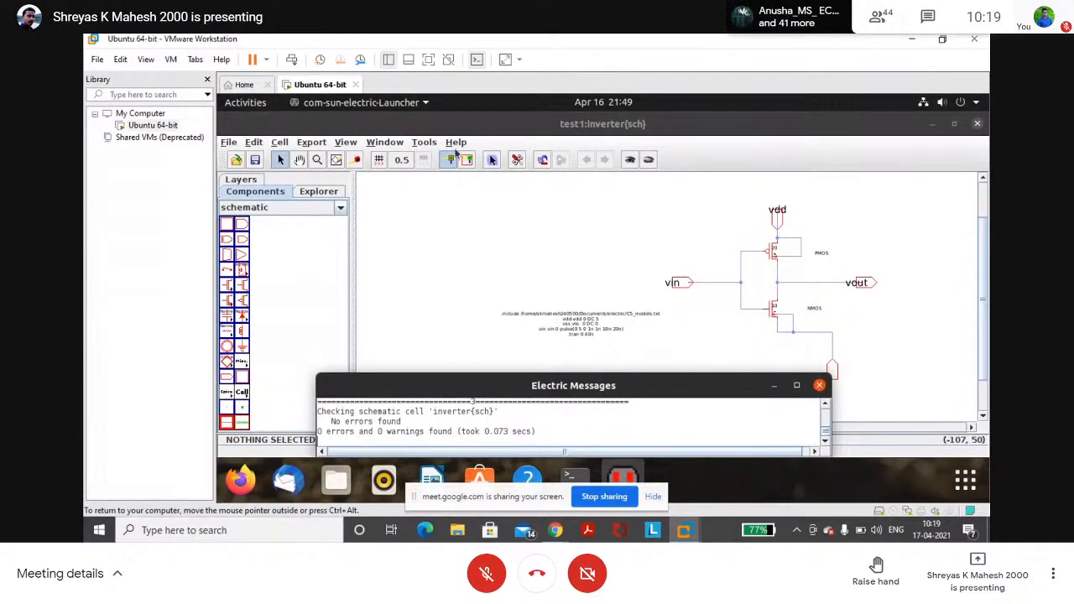
pyautogui.click(455, 143)
pyautogui.moveTo(424, 142)
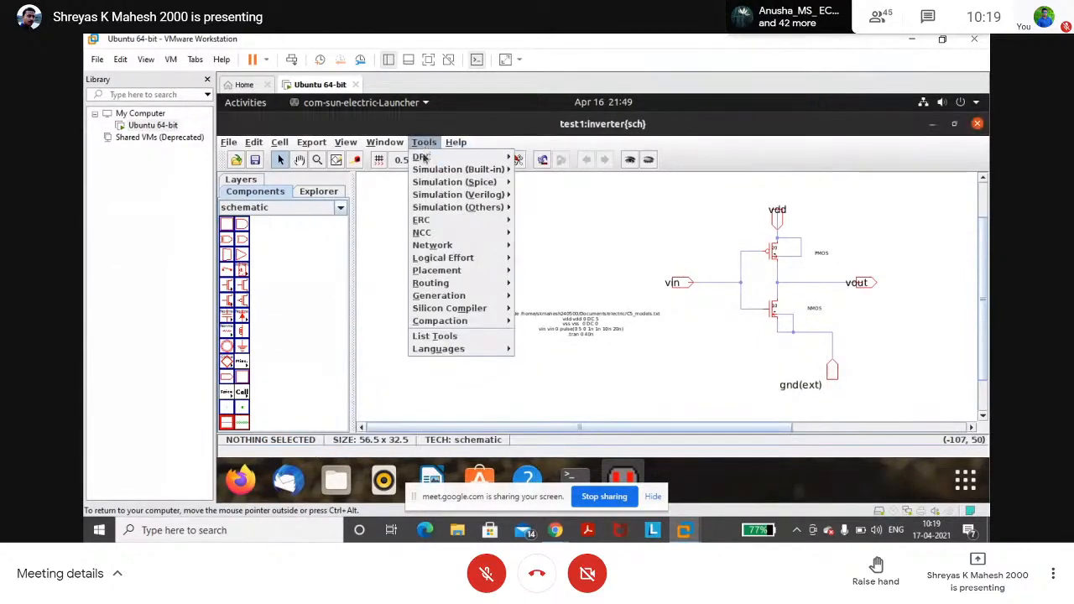
pyautogui.moveTo(437, 182)
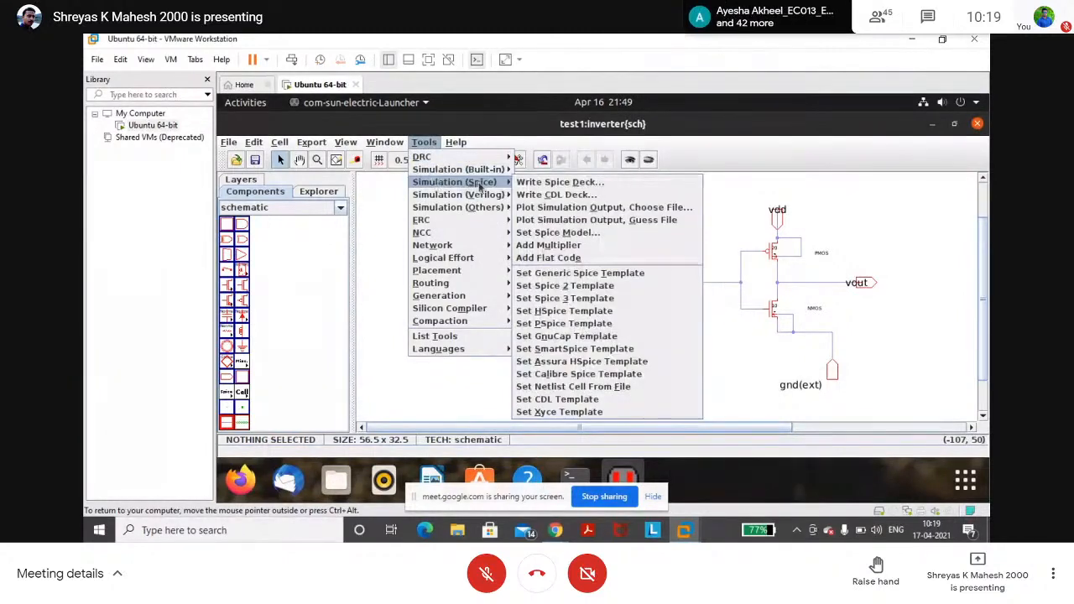
pyautogui.click(372, 285)
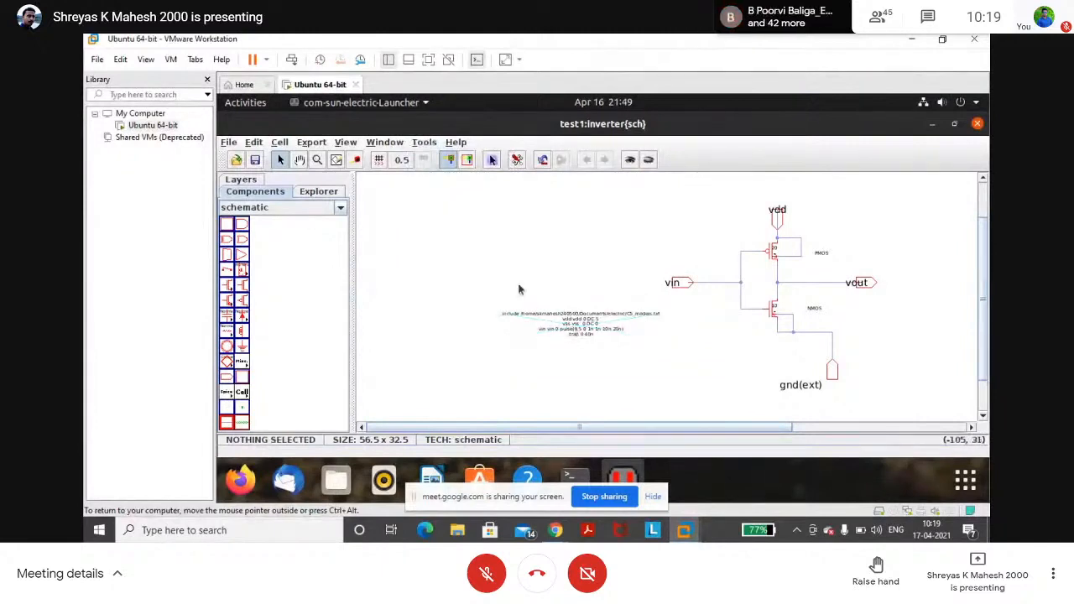
# Step: Write the inverter schematic's Spice deck to the electric folder as inverter3.spi
pyautogui.click(420, 145)
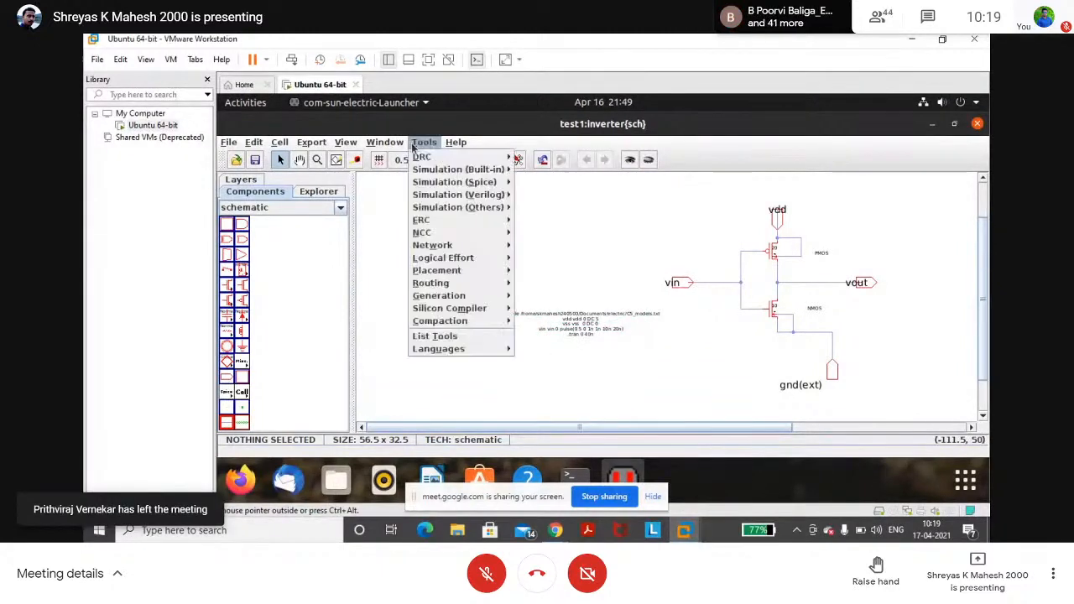
pyautogui.moveTo(430, 183)
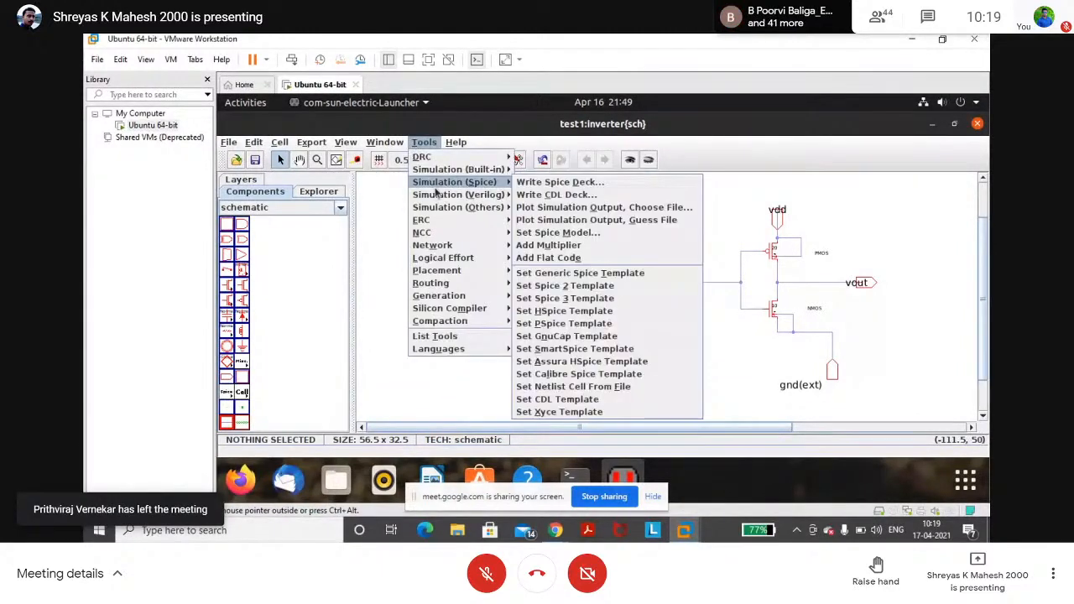
pyautogui.click(527, 183)
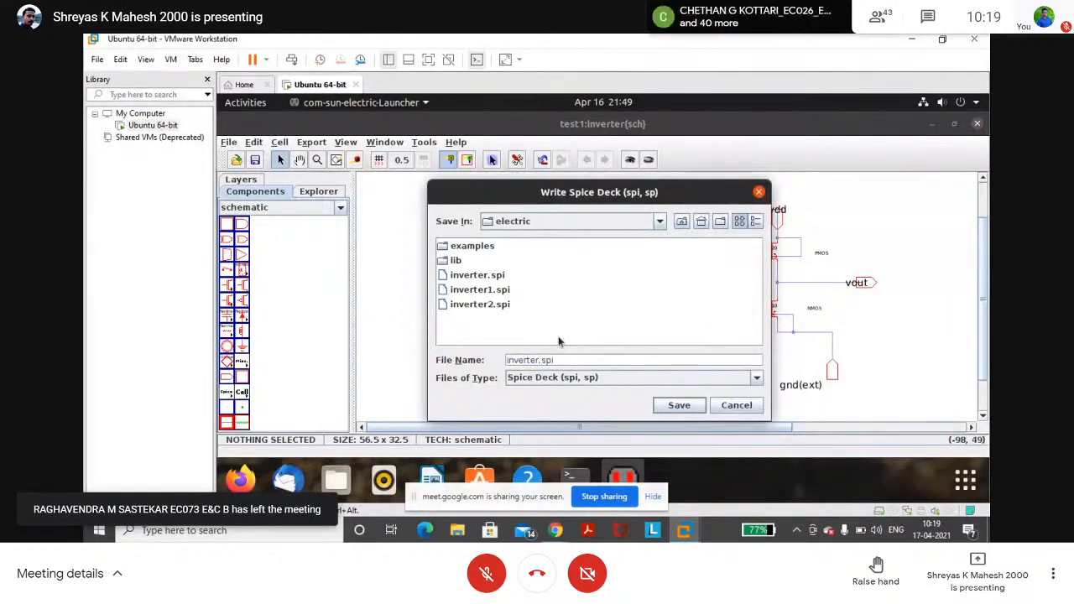
pyautogui.write('3')
pyautogui.click(679, 406)
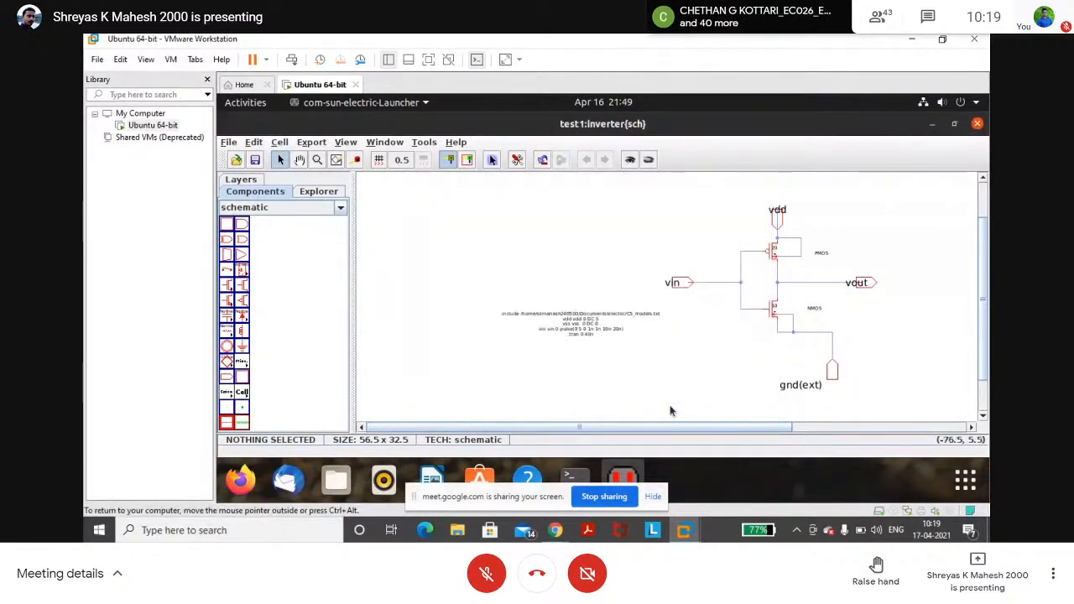
# Step: Examine the Spice deck and run-command output in the Electric Messages window, and minimize that window
pyautogui.click(622, 477)
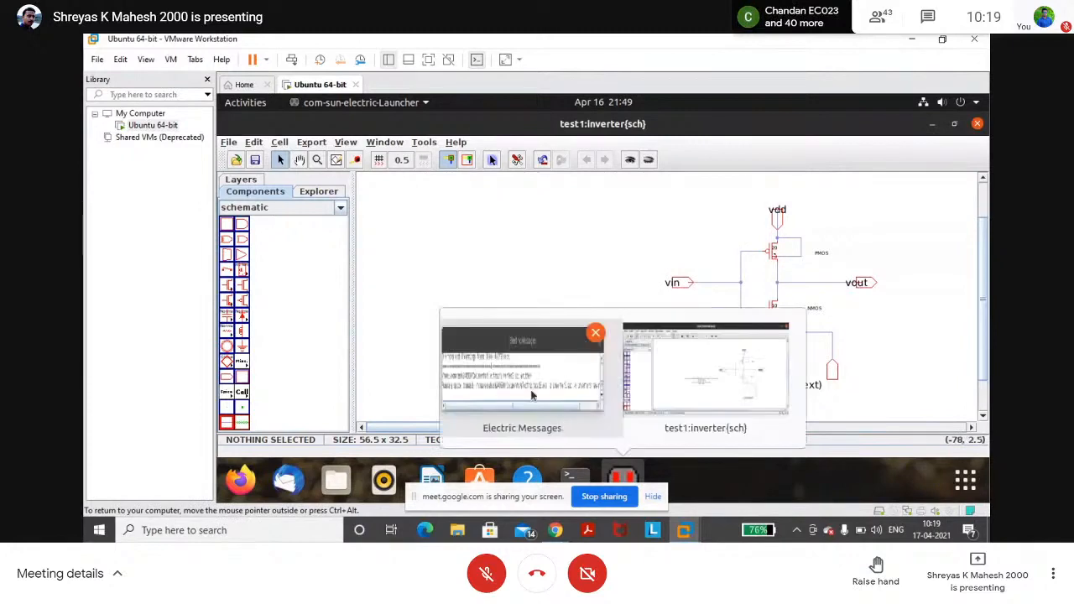
pyautogui.click(525, 378)
pyautogui.moveTo(435, 391); pyautogui.dragTo(429, 391)
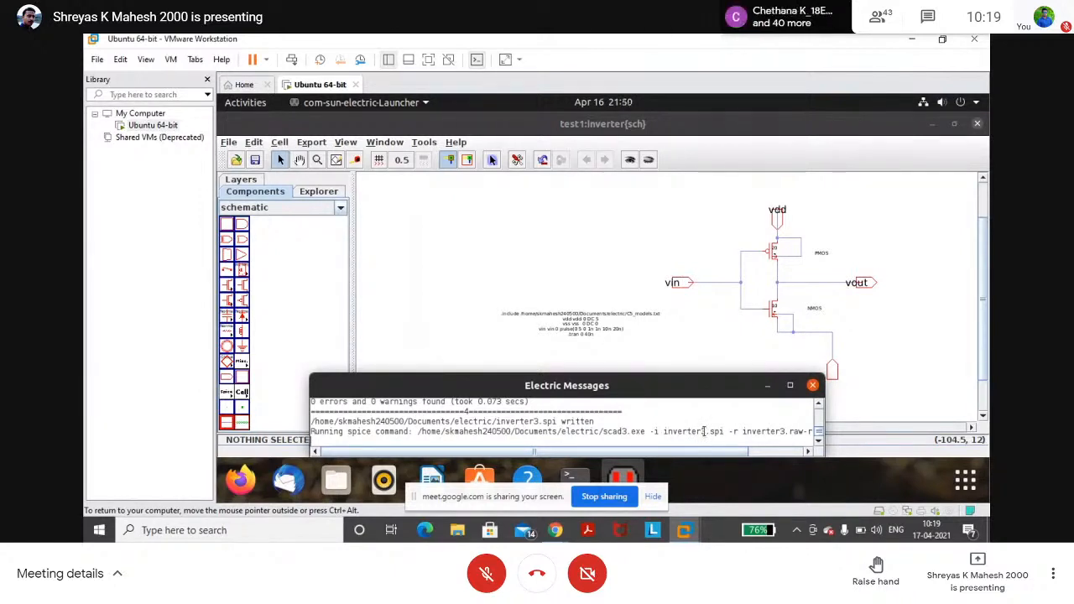
pyautogui.click(769, 387)
pyautogui.click(370, 145)
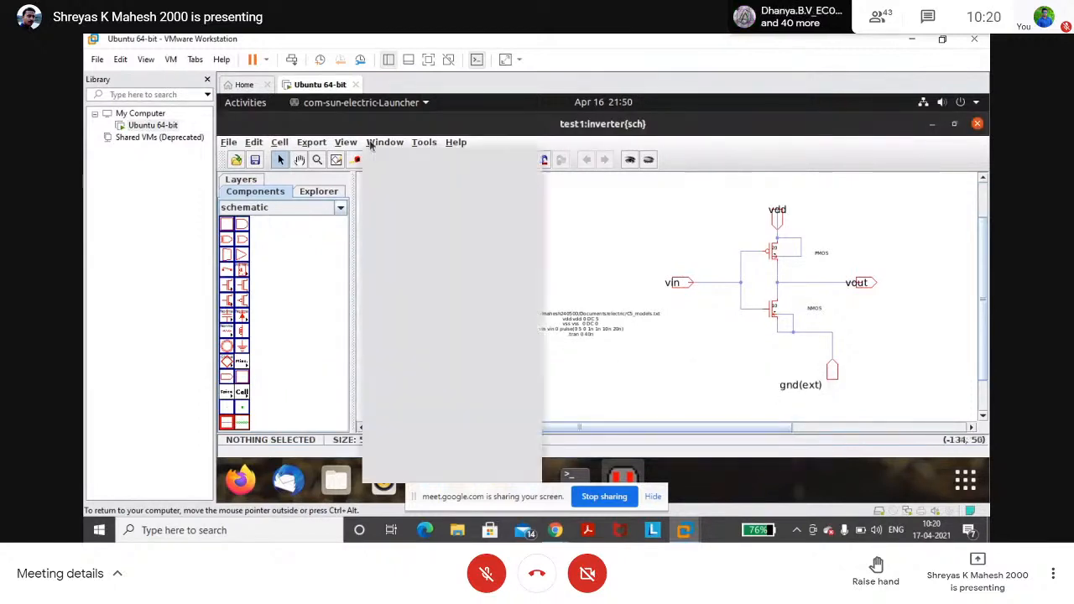
pyautogui.click(546, 201)
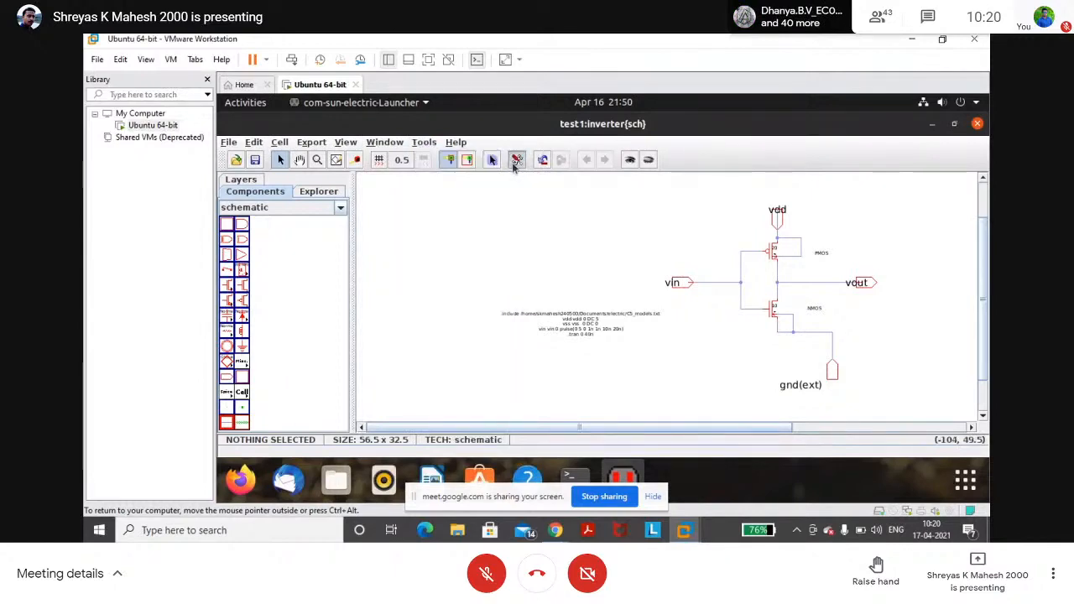
# Step: Open Electric's Preferences in a maximized window and show the Spice/CDL settings of the Tools category
pyautogui.click(517, 162)
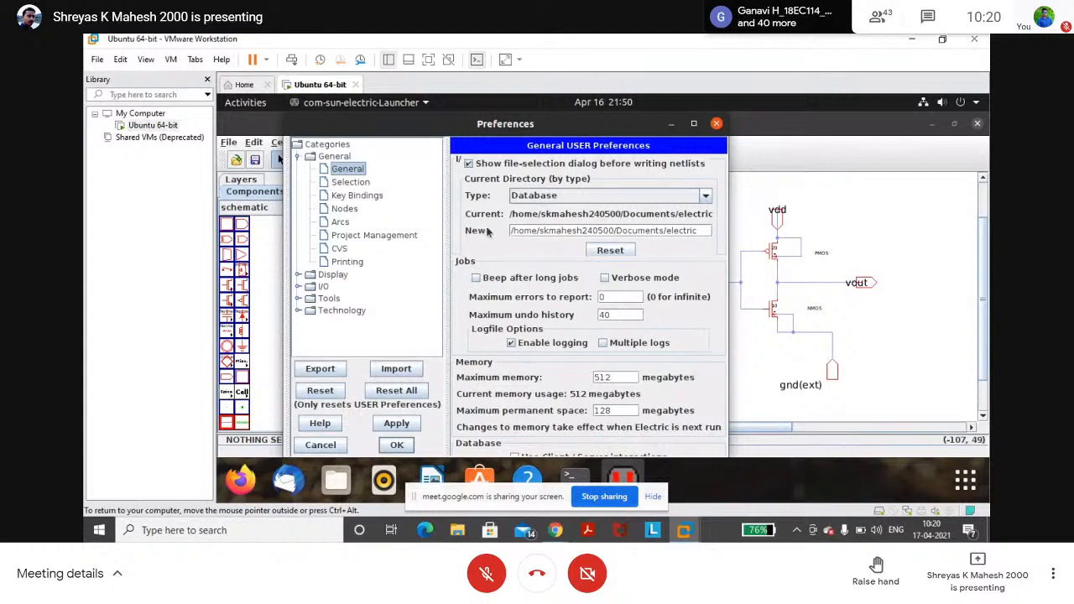
pyautogui.click(299, 299)
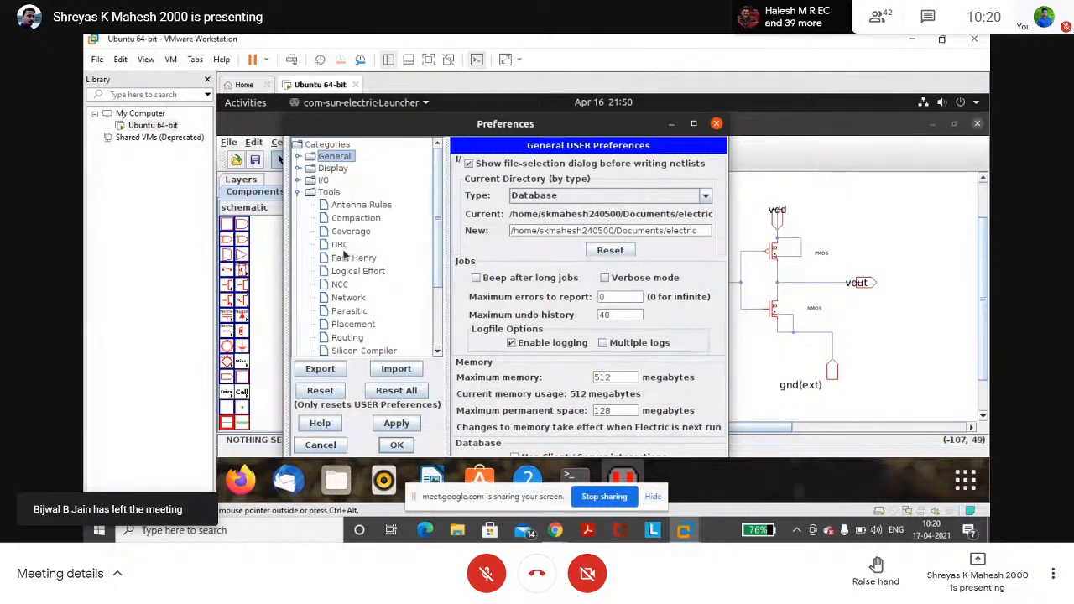
pyautogui.click(298, 158)
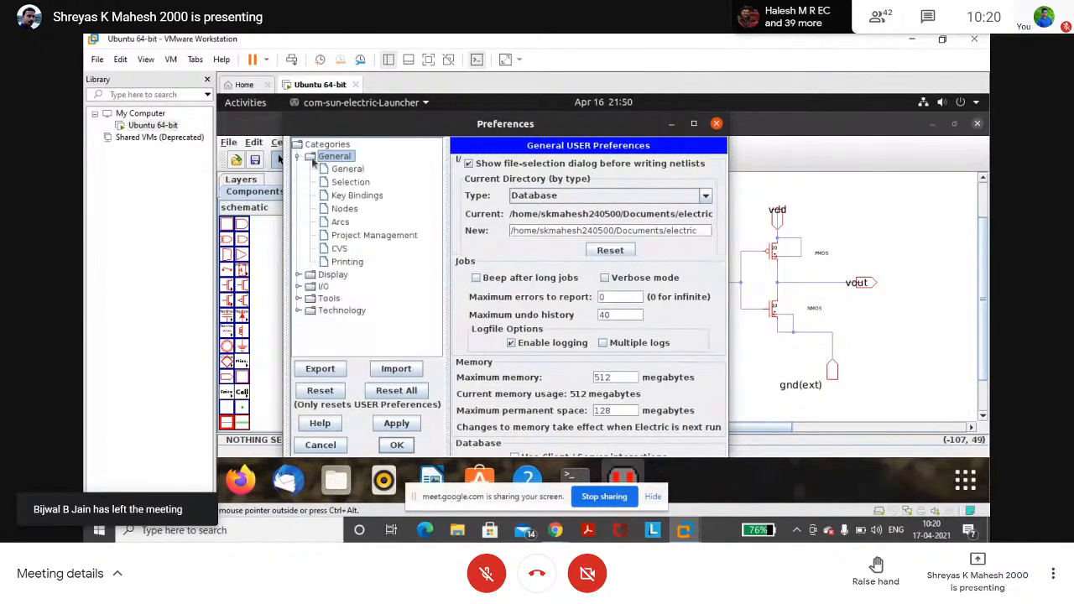
pyautogui.click(348, 169)
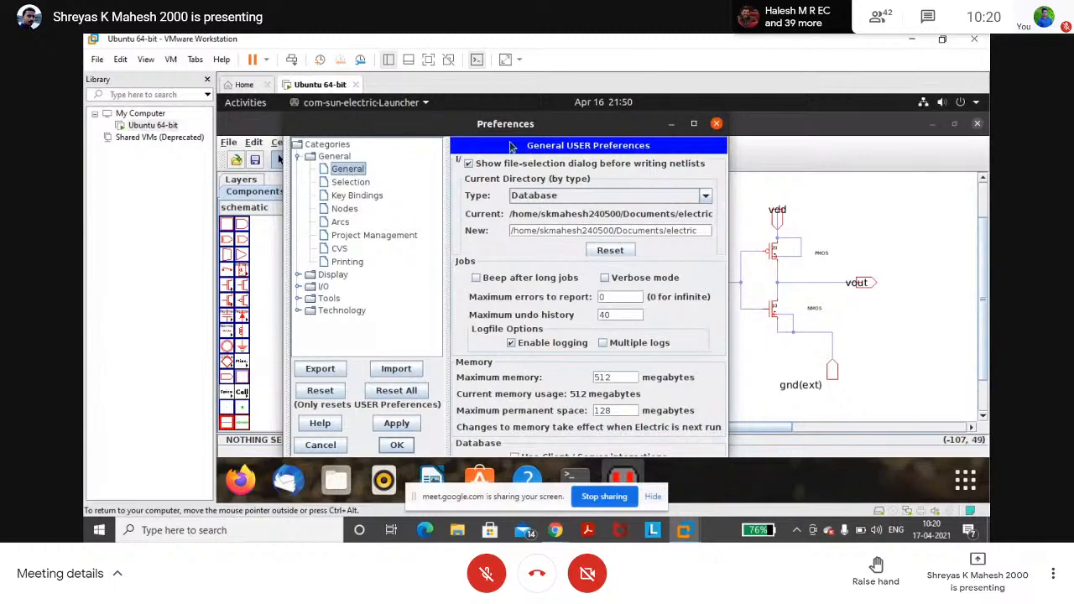
pyautogui.click(694, 124)
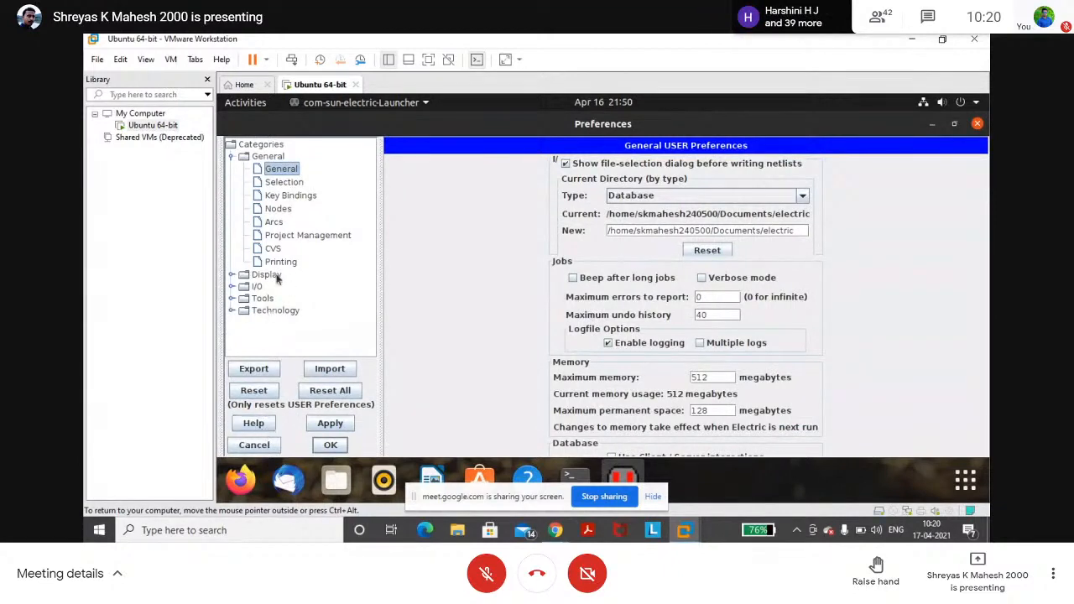
pyautogui.click(233, 298)
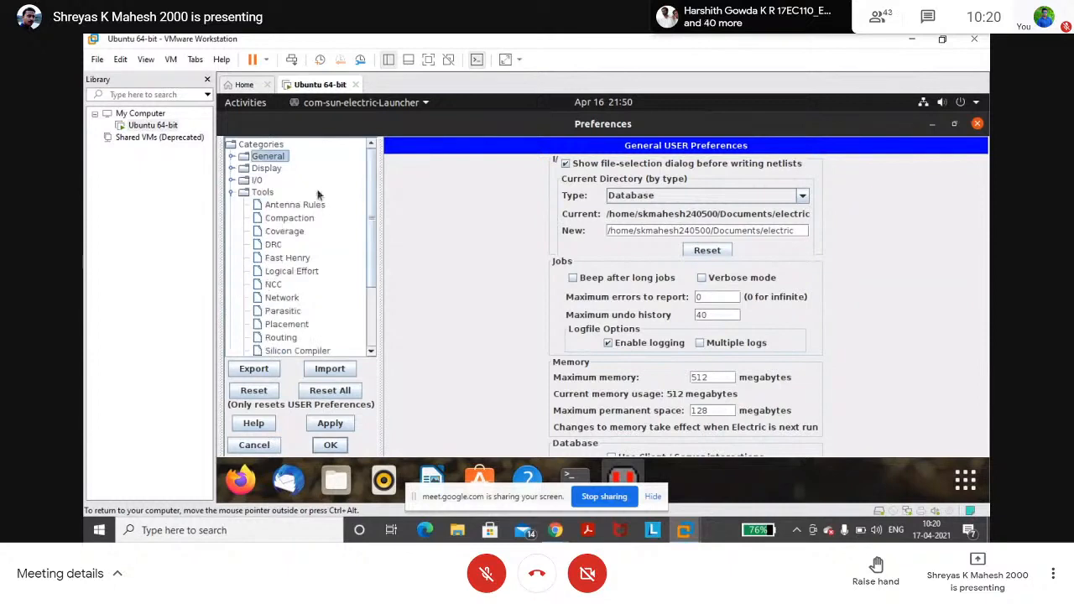
pyautogui.scroll(-1, 314, 207)
pyautogui.scroll(-2, 313, 227)
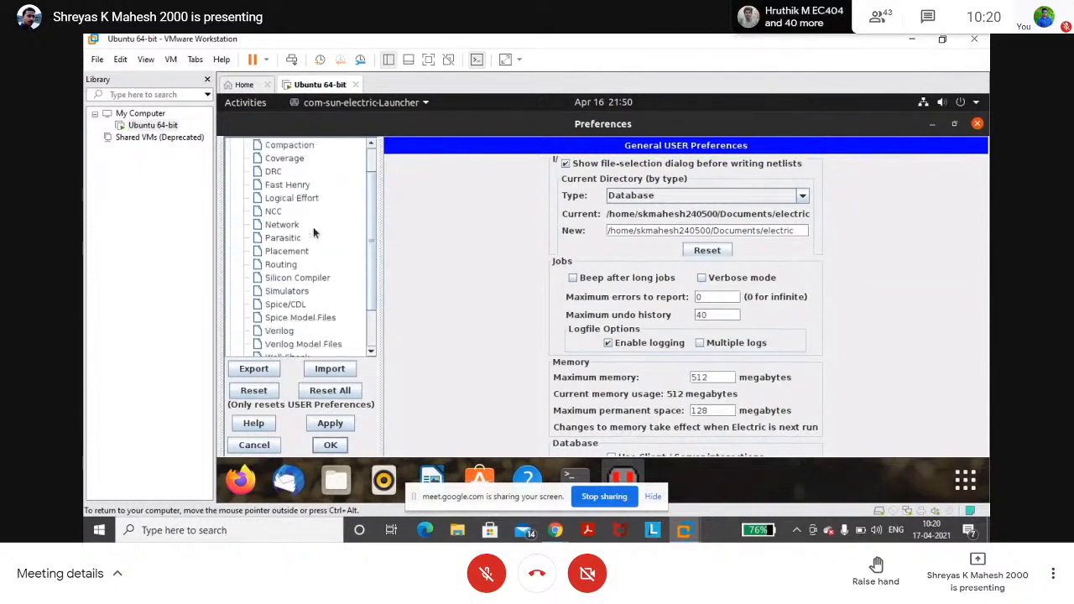
pyautogui.scroll(1, 313, 227)
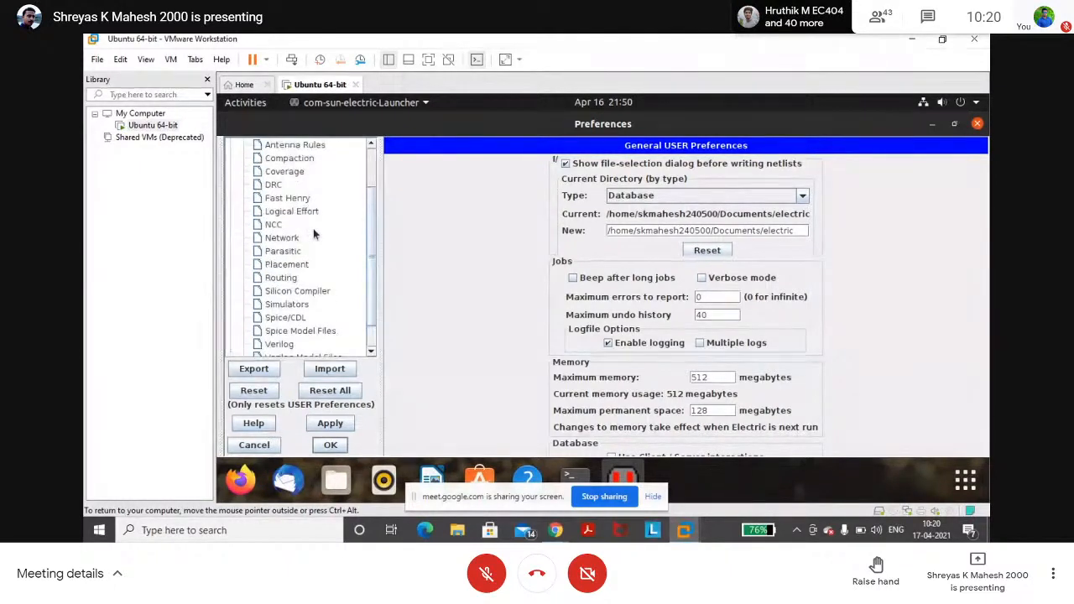
pyautogui.click(290, 319)
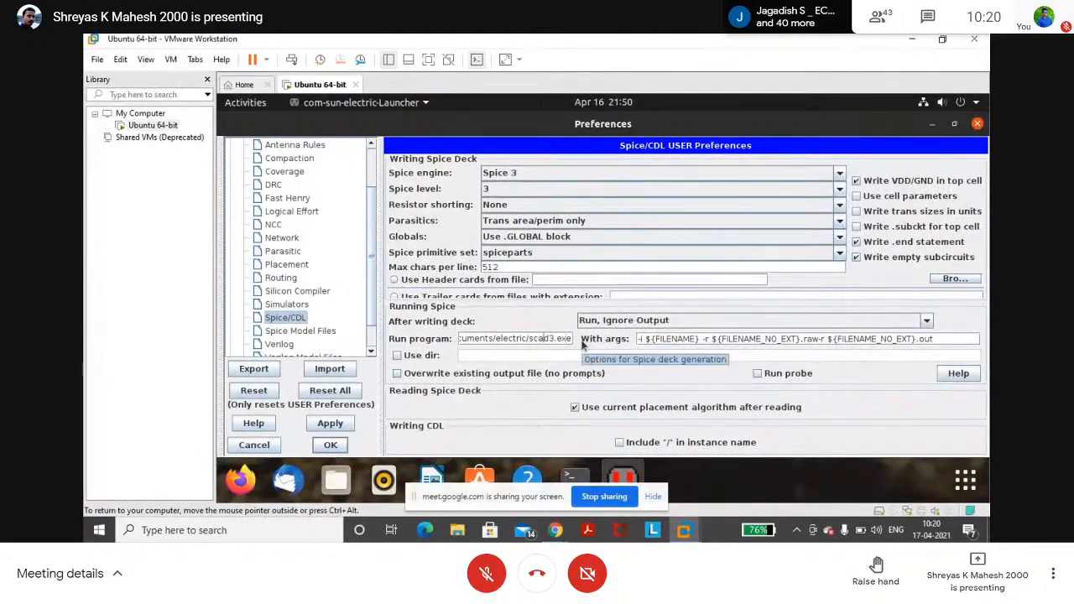
# Step: Examine the full path of the program set to run after writing the Spice deck, from its start to its end
pyautogui.press('Left')
pyautogui.press('Left')
pyautogui.press('Left')
pyautogui.press('Left')
pyautogui.press('Left')
pyautogui.press('Left')
pyautogui.press('Left')
pyautogui.press('Left')
pyautogui.press('Left')
pyautogui.press('Left')
pyautogui.press('Left')
pyautogui.press('Left')
pyautogui.press('Left')
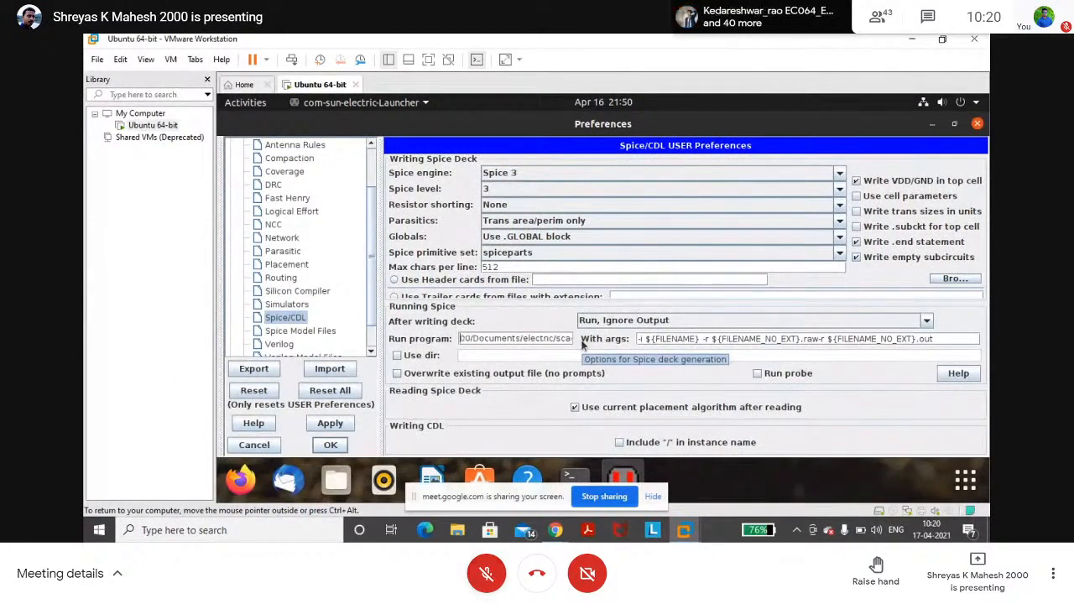
pyautogui.press('Left')
pyautogui.press('Left')
pyautogui.press('Left')
pyautogui.press('Left')
pyautogui.press('Left')
pyautogui.press('Left')
pyautogui.press('Left')
pyautogui.press('Left')
pyautogui.press('Left')
pyautogui.press('Left')
pyautogui.press('Left')
pyautogui.press('Left')
pyautogui.press('Left')
pyautogui.press('Left')
pyautogui.press('Left')
pyautogui.press('Left')
pyautogui.press('Left')
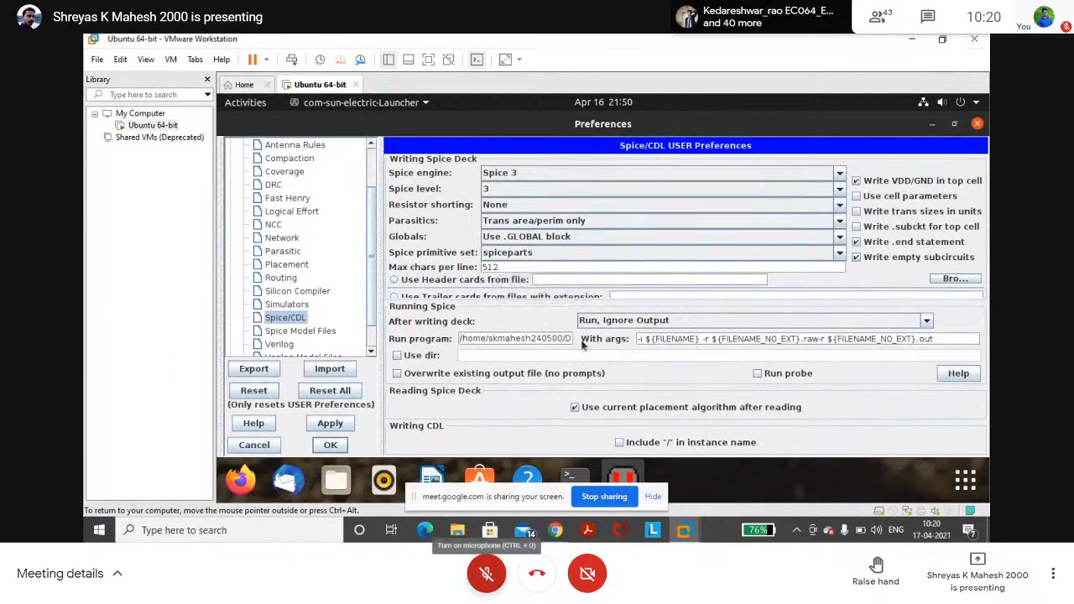
pyautogui.press('Right')
pyautogui.press('Right')
pyautogui.press('Right')
pyautogui.press('Right')
pyautogui.press('Right')
pyautogui.press('Right')
pyautogui.press('Right')
pyautogui.press('Right')
pyautogui.press('Right')
pyautogui.press('Right')
pyautogui.press('Right')
pyautogui.press('Right')
pyautogui.press('Right')
pyautogui.press('Right')
pyautogui.press('Right')
pyautogui.press('Right')
pyautogui.press('Right')
pyautogui.press('Right')
pyautogui.press('Right')
pyautogui.press('Right')
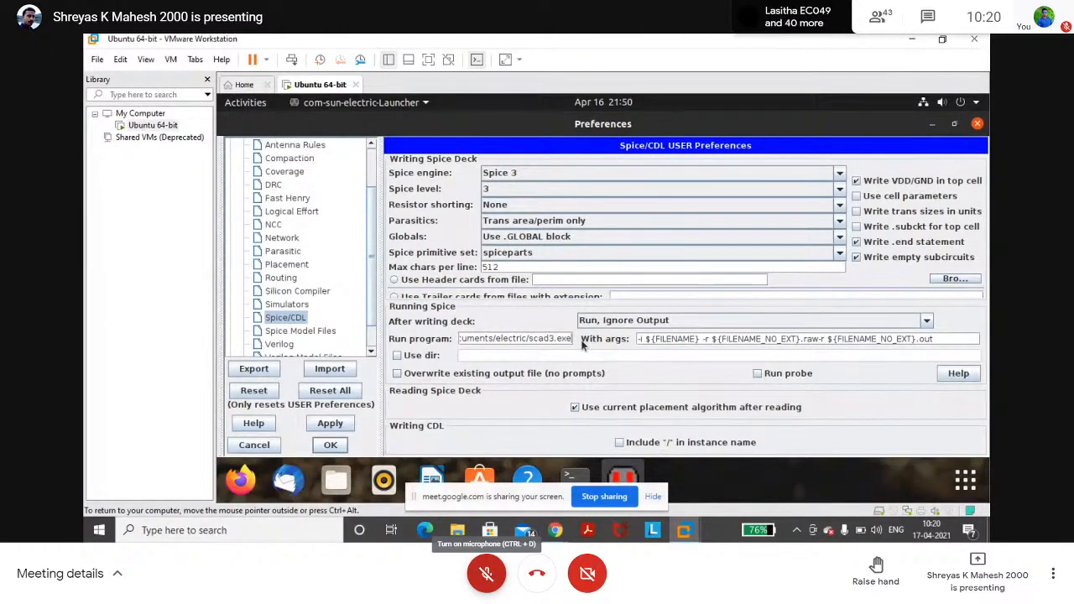
pyautogui.click(487, 573)
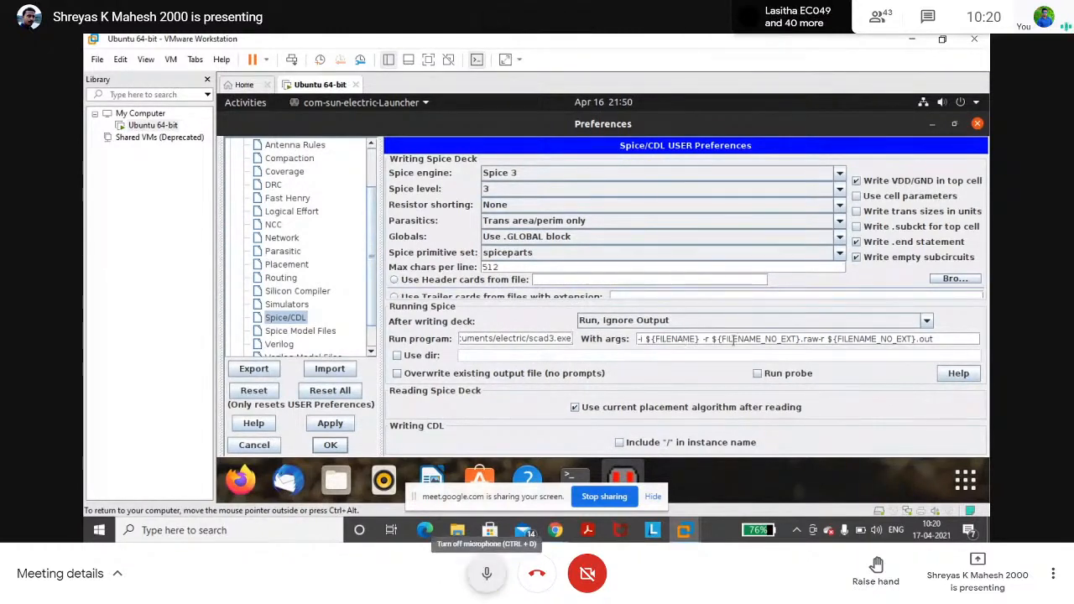
pyautogui.click(486, 573)
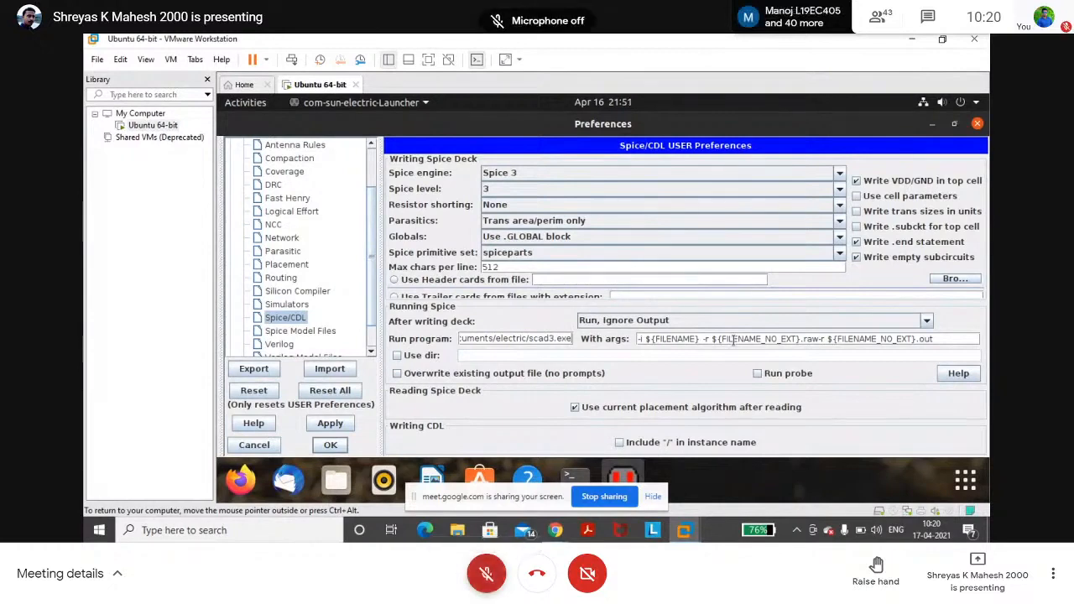
pyautogui.click(487, 573)
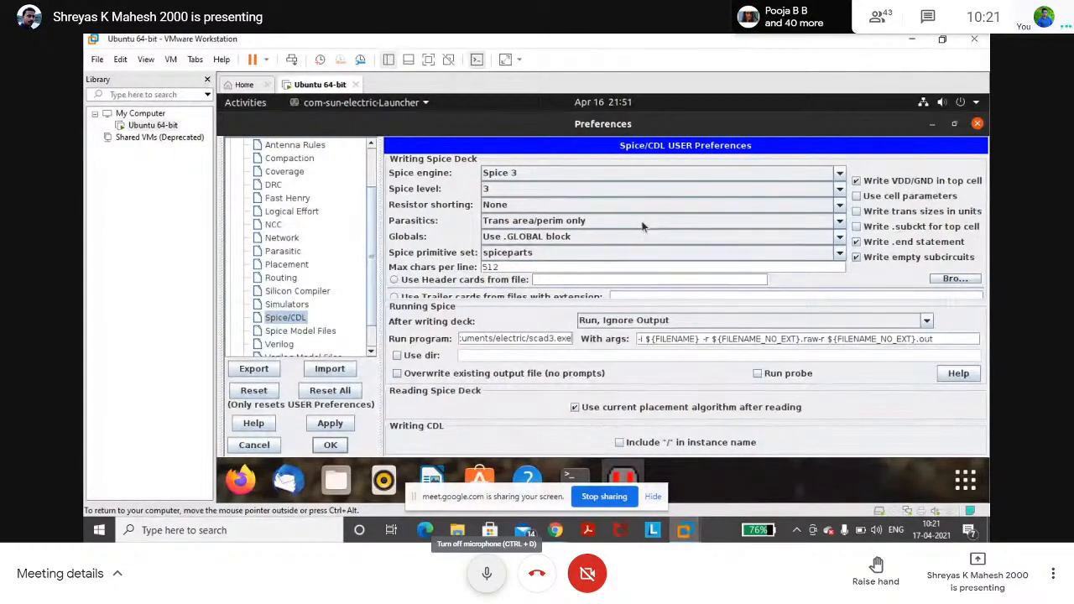
# Step: Remove the .exe extension from the Spice run program path so it ends in scad3, and accept the preferences
pyautogui.press('BackSpace')
pyautogui.press('BackSpace')
pyautogui.press('BackSpace')
pyautogui.press('BackSpace')
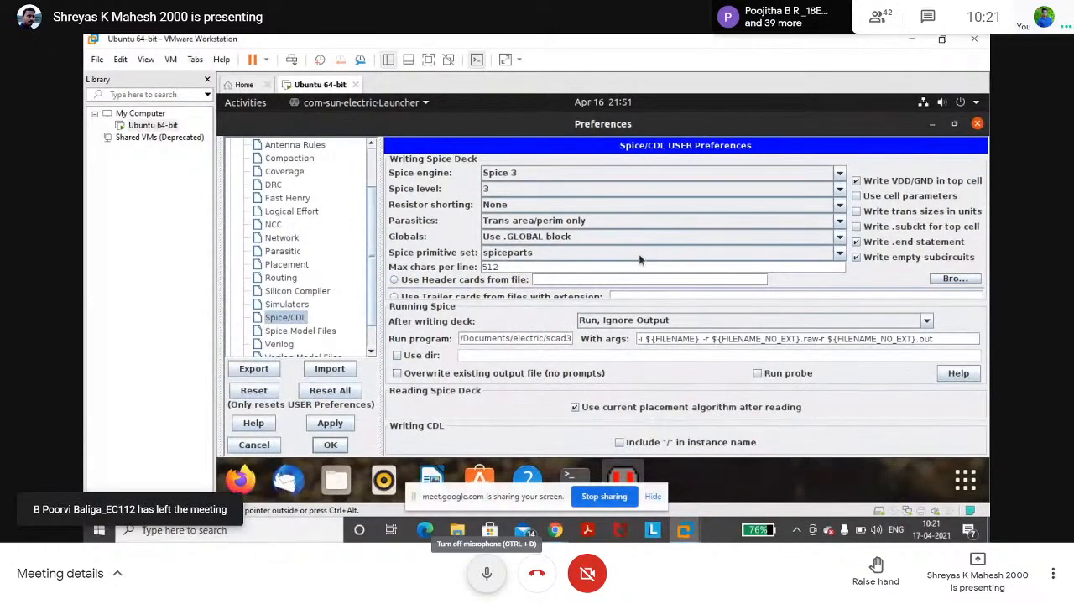
pyautogui.hotkey('ctrl', 'd')
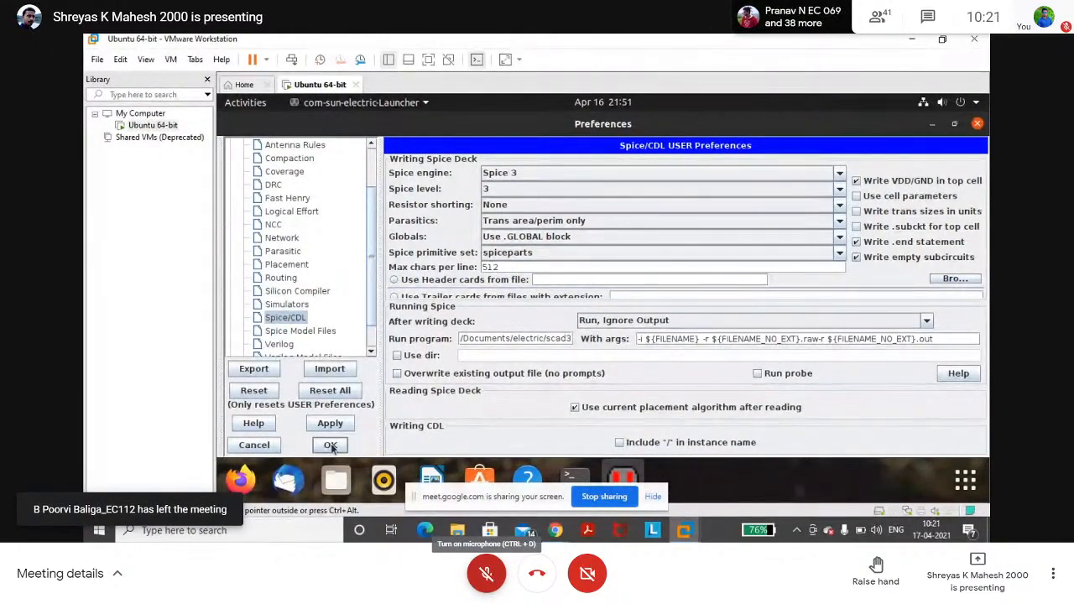
pyautogui.click(330, 445)
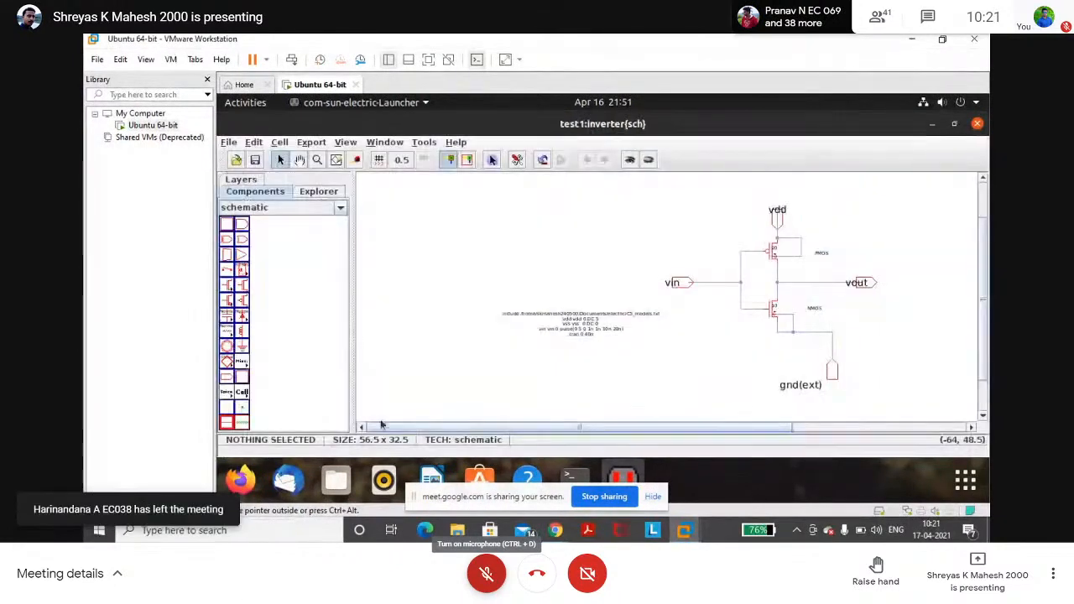
# Step: Enlarge the SPICE code text beside the inverter schematic and examine its include path, sources and transient statement
pyautogui.click(578, 330)
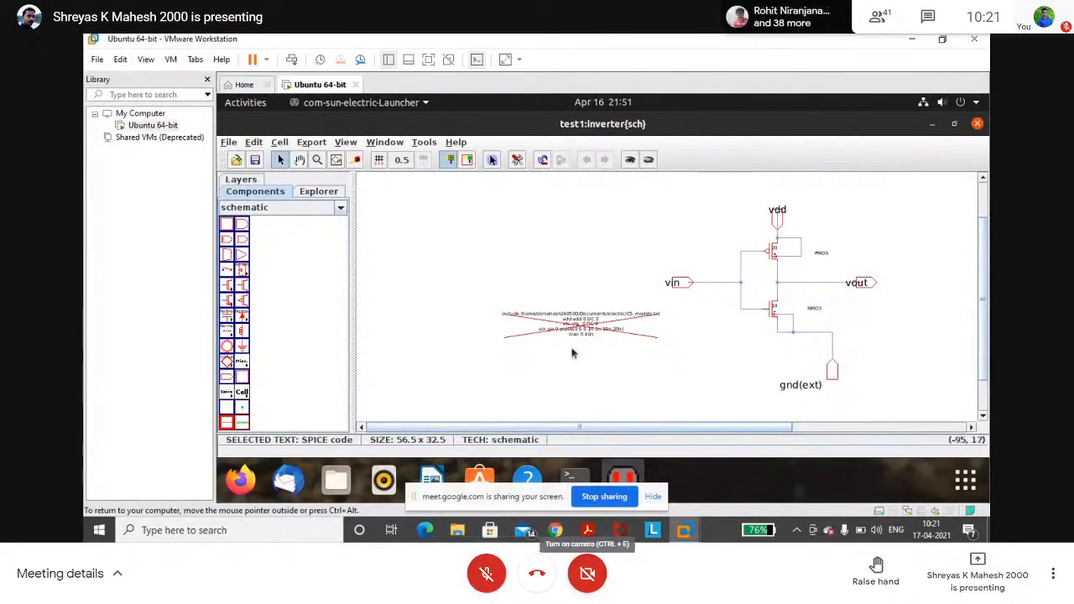
pyautogui.click(552, 377)
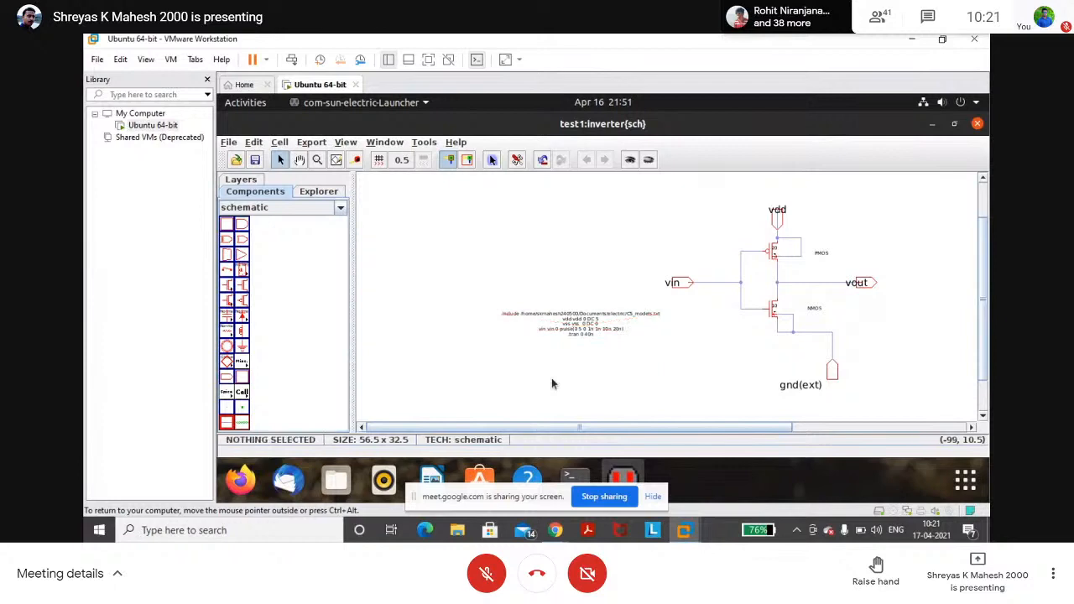
pyautogui.click(585, 326)
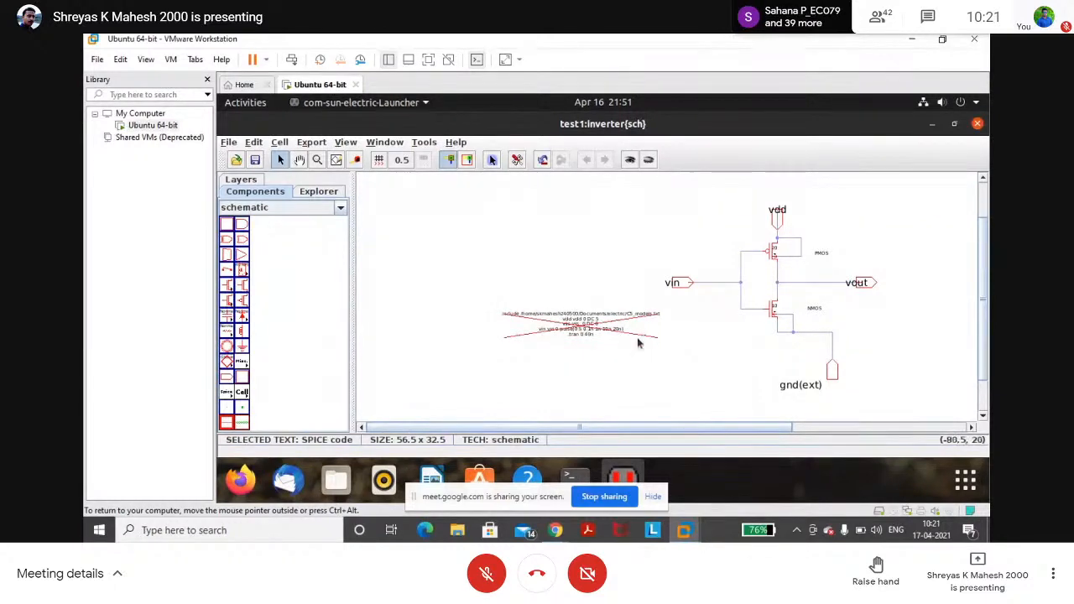
pyautogui.click(599, 362)
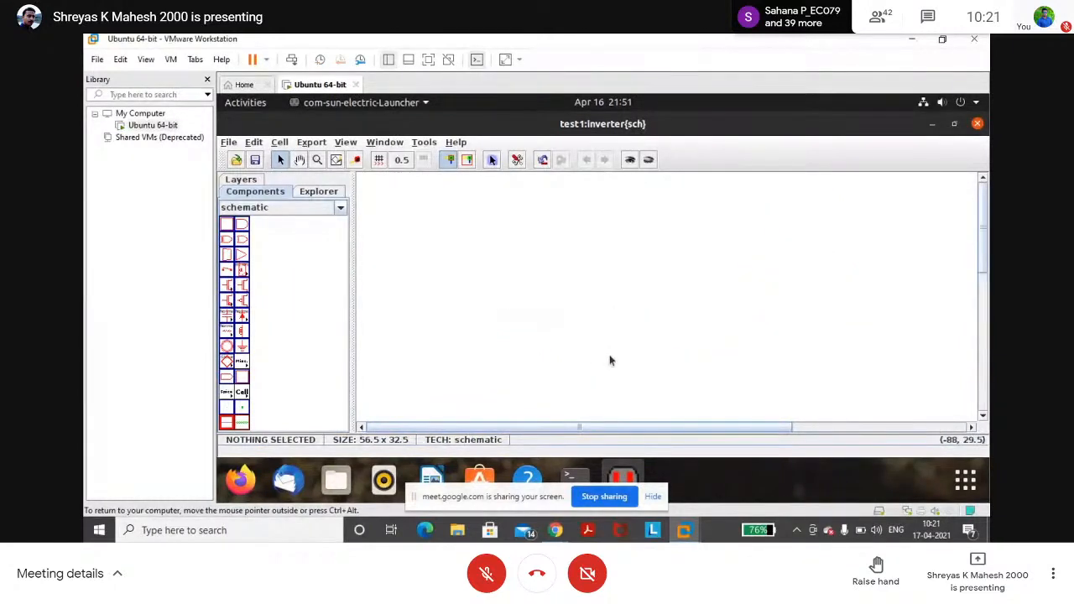
pyautogui.click(317, 159)
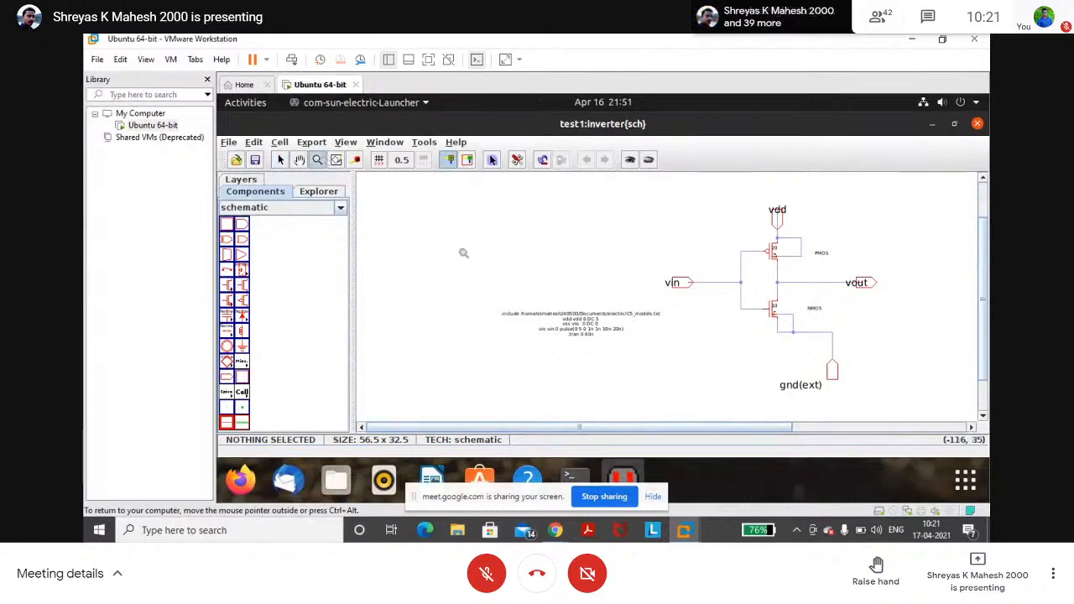
pyautogui.moveTo(463, 256); pyautogui.dragTo(685, 380)
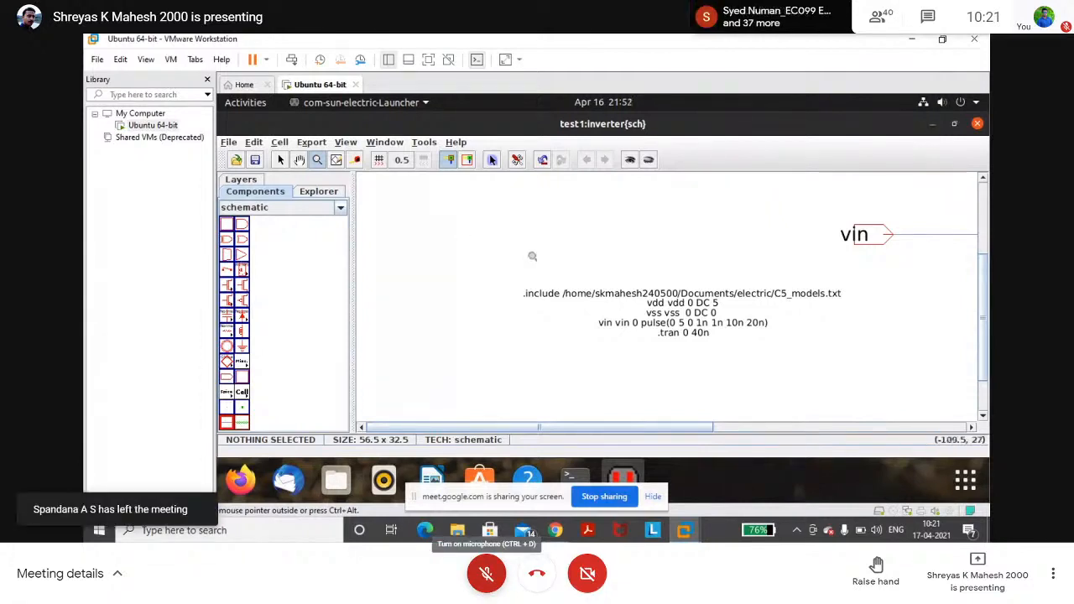
pyautogui.click(487, 573)
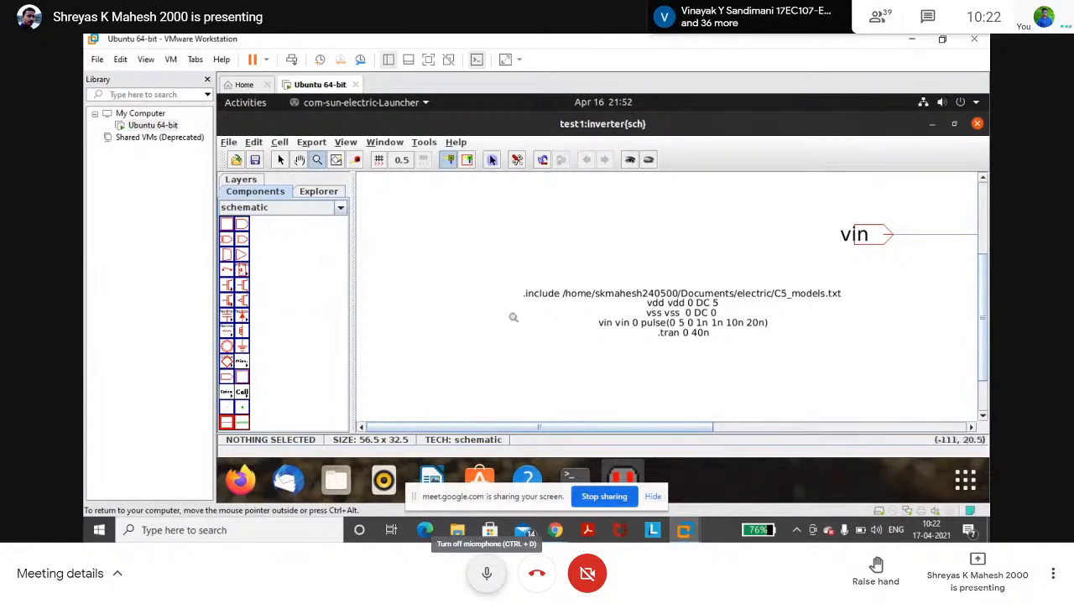
pyautogui.click(487, 573)
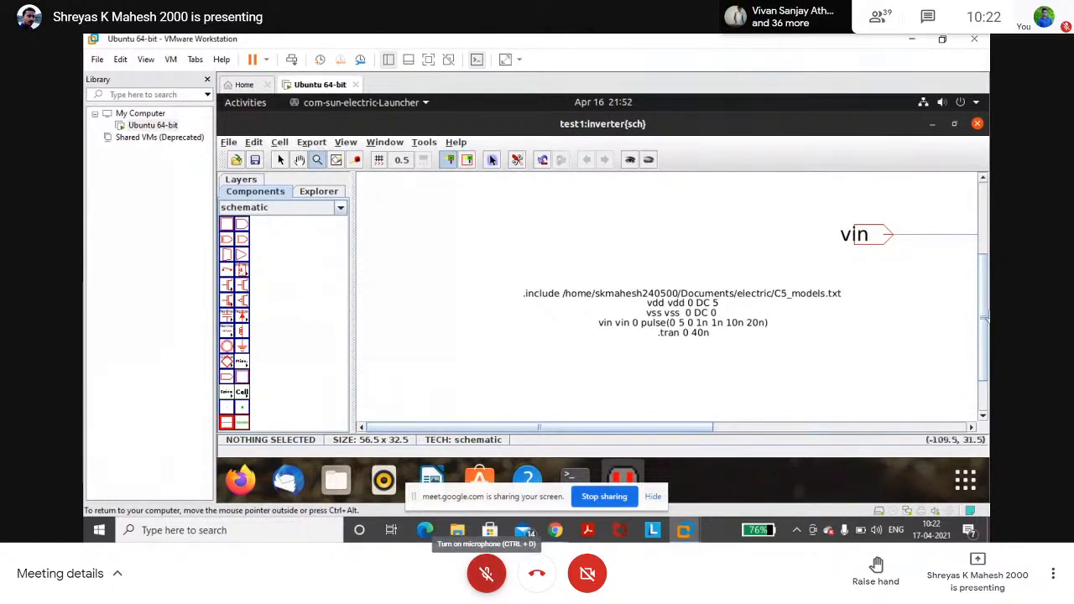
# Step: Minimize the Electric and Terminal windows and open the electric folder inside Documents from the home folder
pyautogui.click(932, 124)
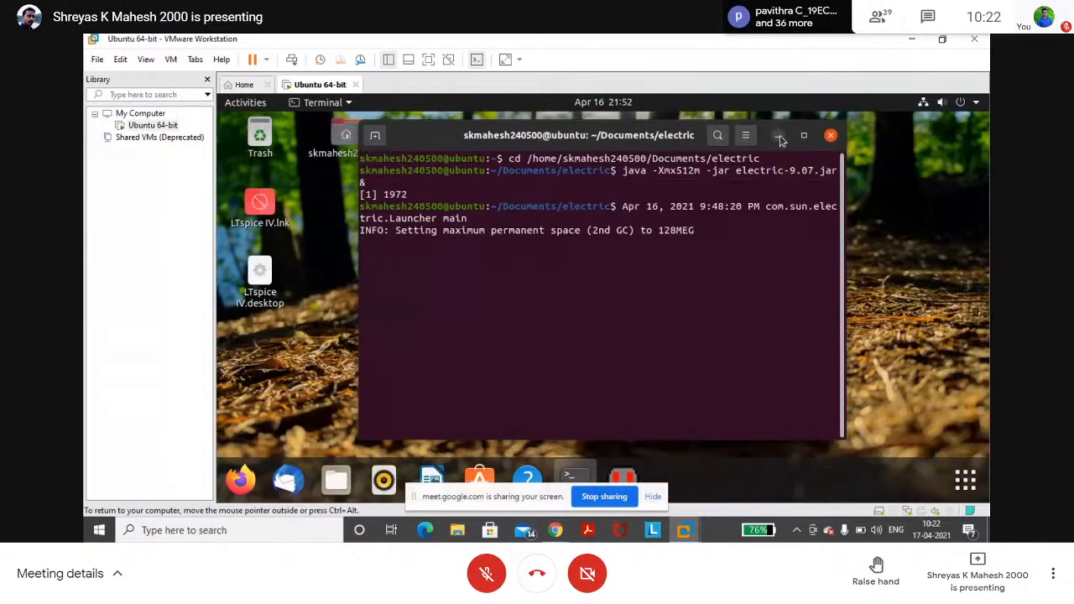
pyautogui.click(780, 138)
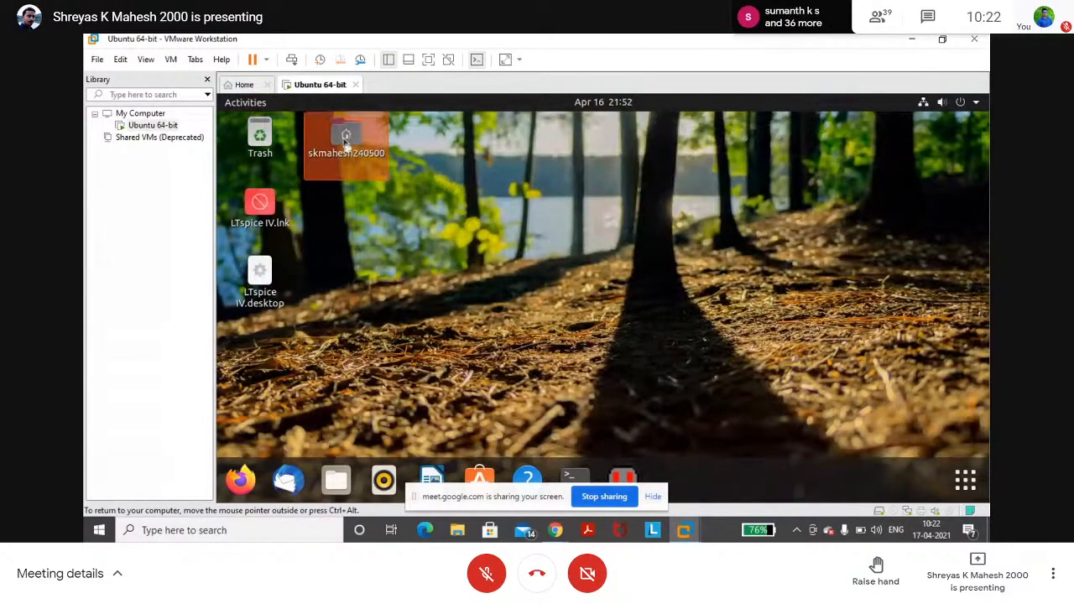
pyautogui.doubleClick(347, 141)
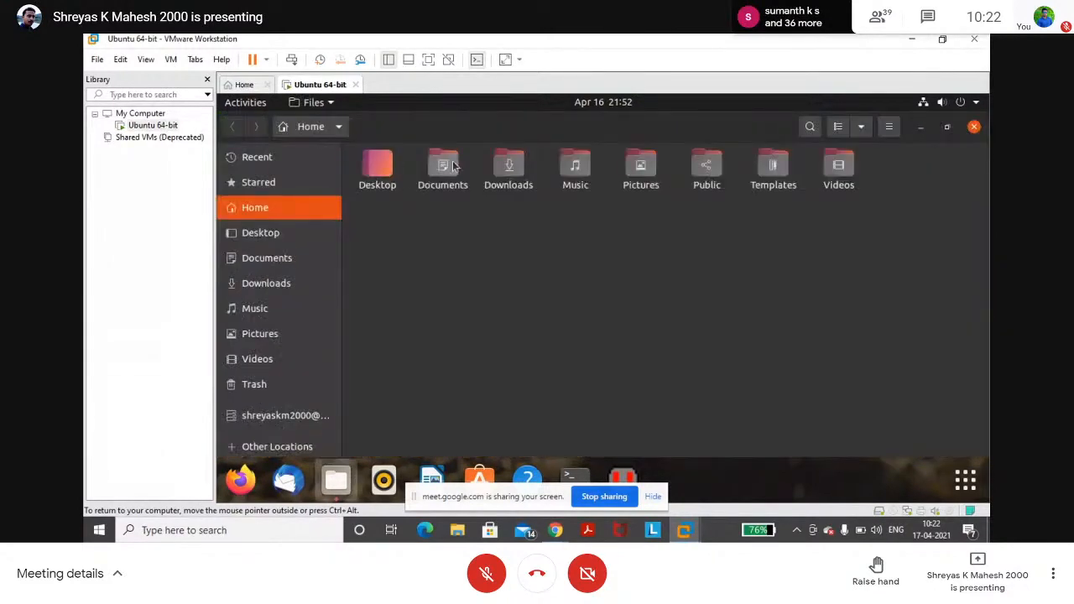
pyautogui.doubleClick(439, 166)
pyautogui.doubleClick(387, 170)
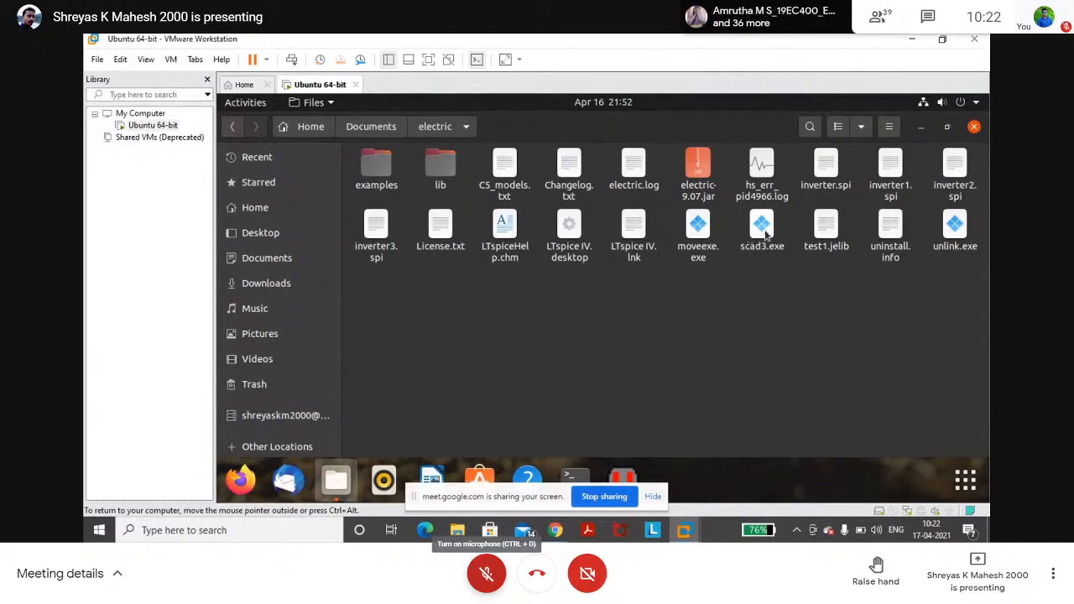
# Step: View the properties of scad3.exe, highlight its parent folder path for checking, and close the properties
pyautogui.rightClick(765, 236)
pyautogui.click(832, 449)
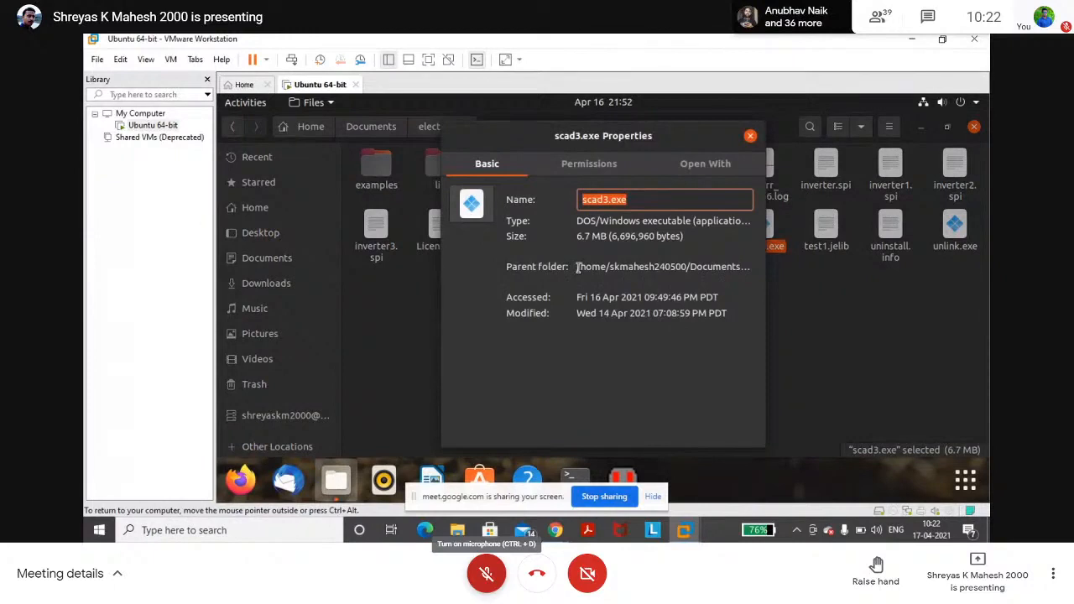
pyautogui.doubleClick(585, 267)
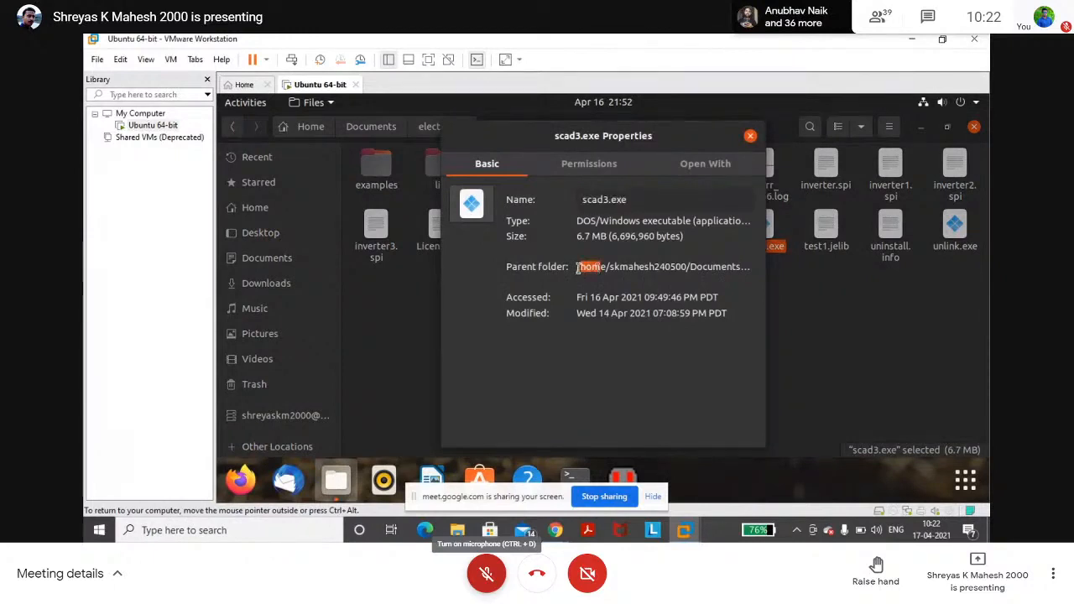
pyautogui.moveTo(575, 268); pyautogui.dragTo(748, 266)
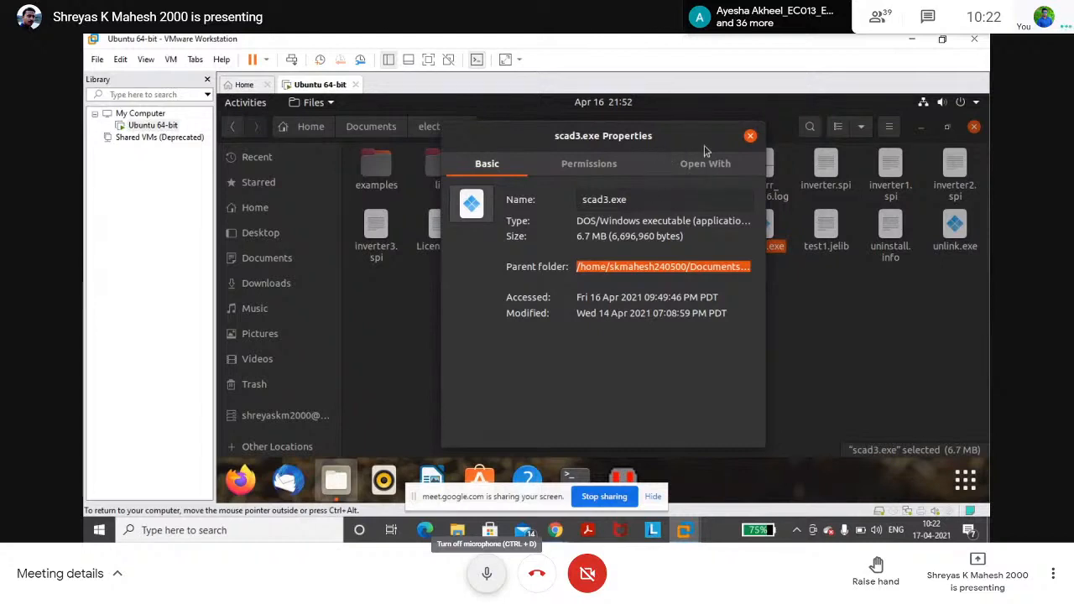
pyautogui.click(487, 574)
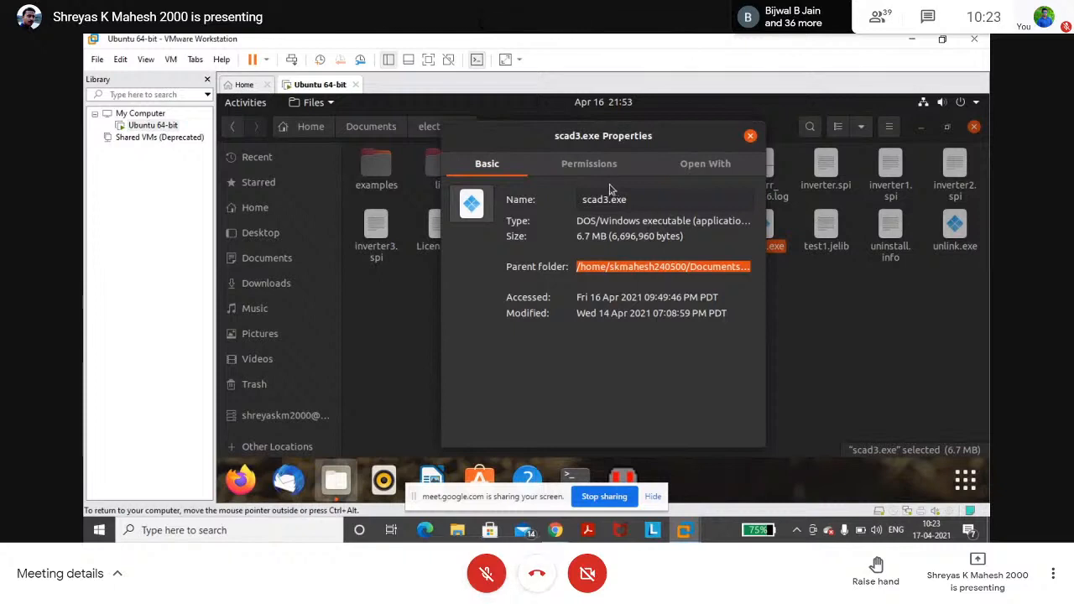
pyautogui.click(751, 137)
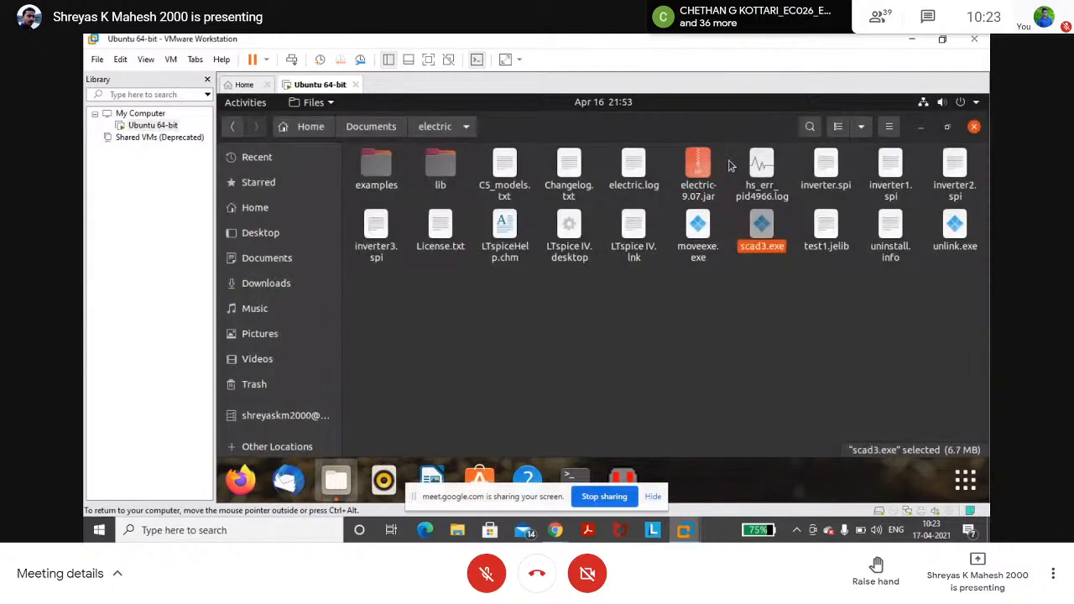
# Step: Return to Electric, check the end of the Spice run program path in the Spice/CDL preferences, and accept the preferences
pyautogui.click(620, 478)
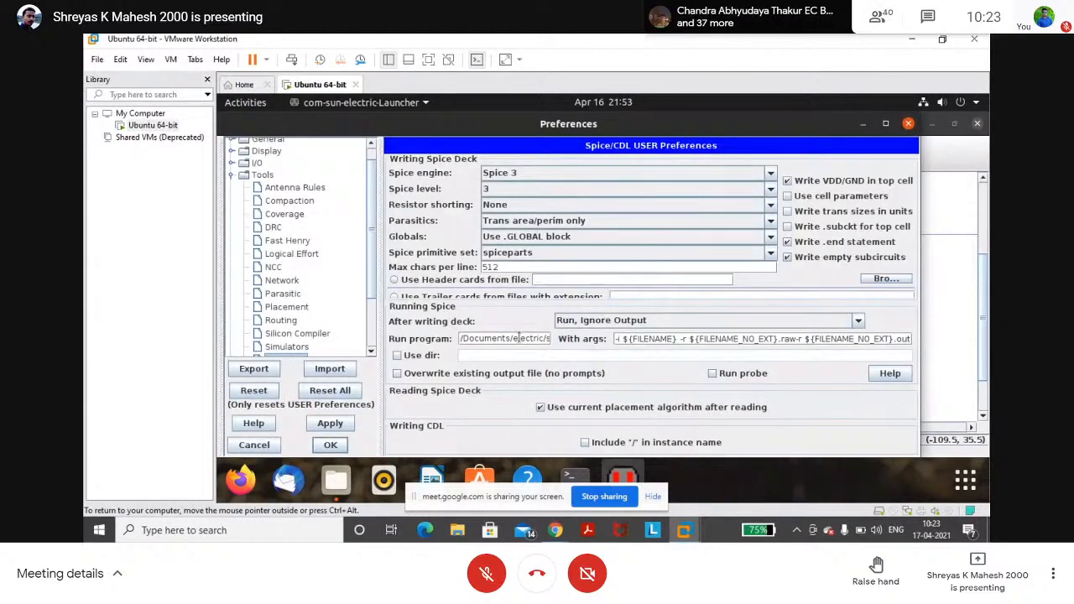
pyautogui.press('Right')
pyautogui.press('Right')
pyautogui.press('Right')
pyautogui.press('Right')
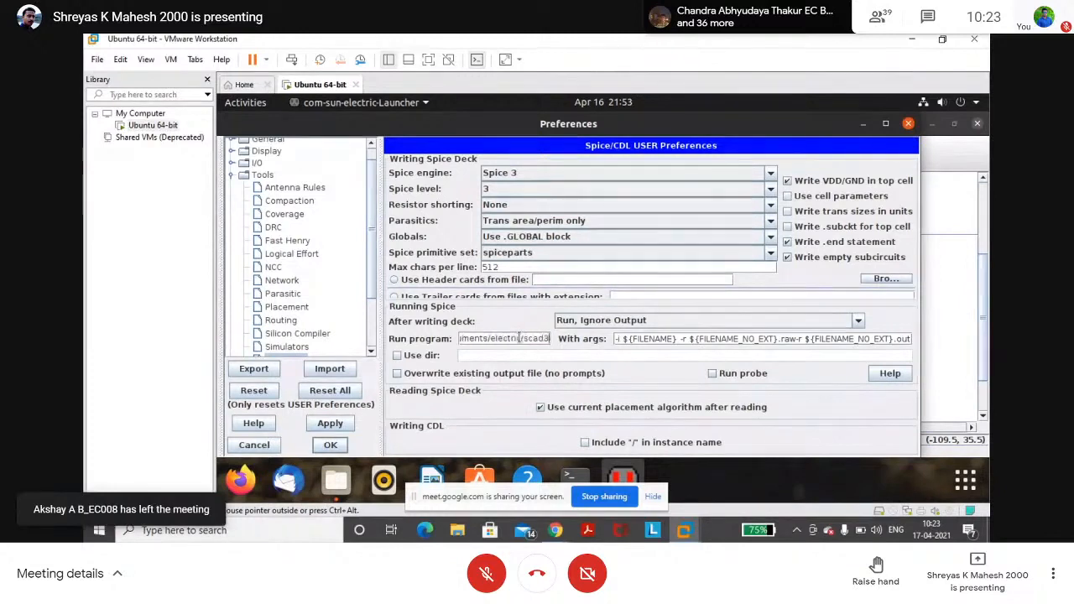
pyautogui.click(331, 446)
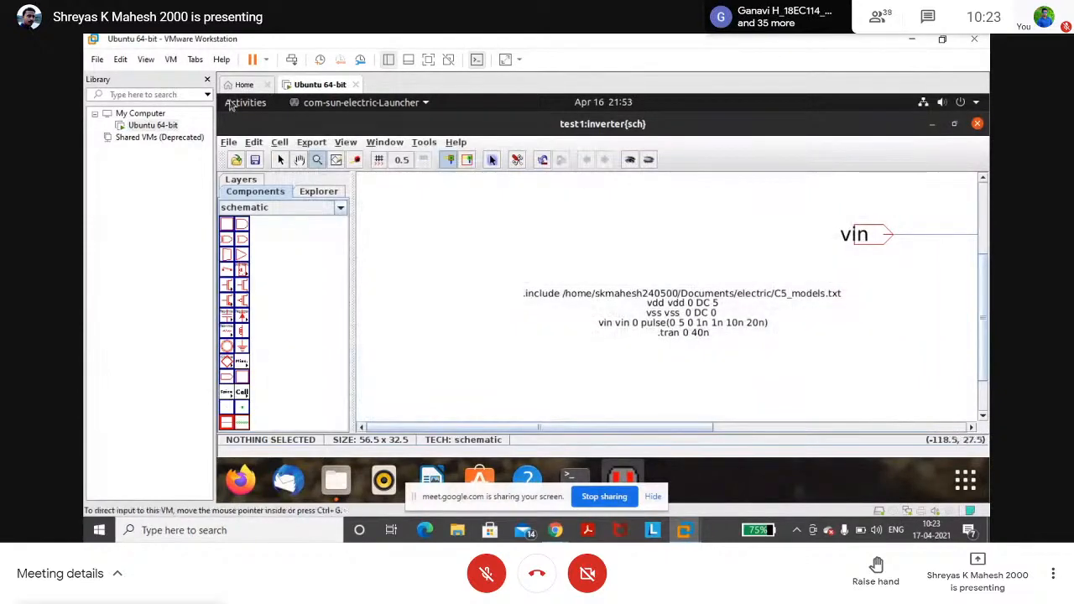
# Step: Run a hierarchical DRC check on the inverter schematic, read the result in Electric Messages, and minimize the messages
pyautogui.click(424, 142)
pyautogui.moveTo(426, 157)
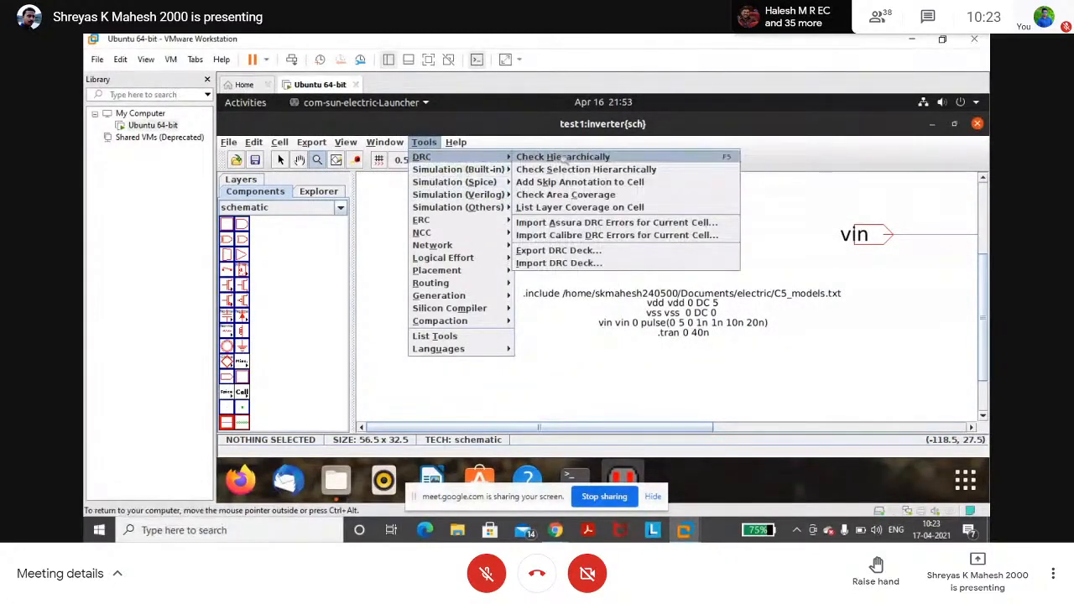
pyautogui.click(561, 157)
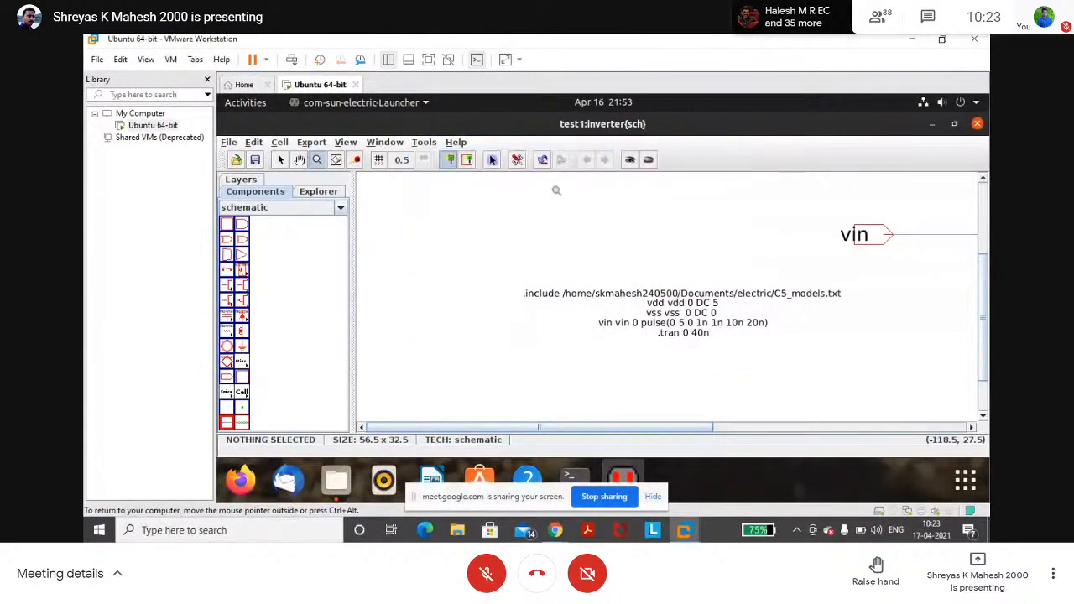
pyautogui.click(622, 477)
pyautogui.click(554, 408)
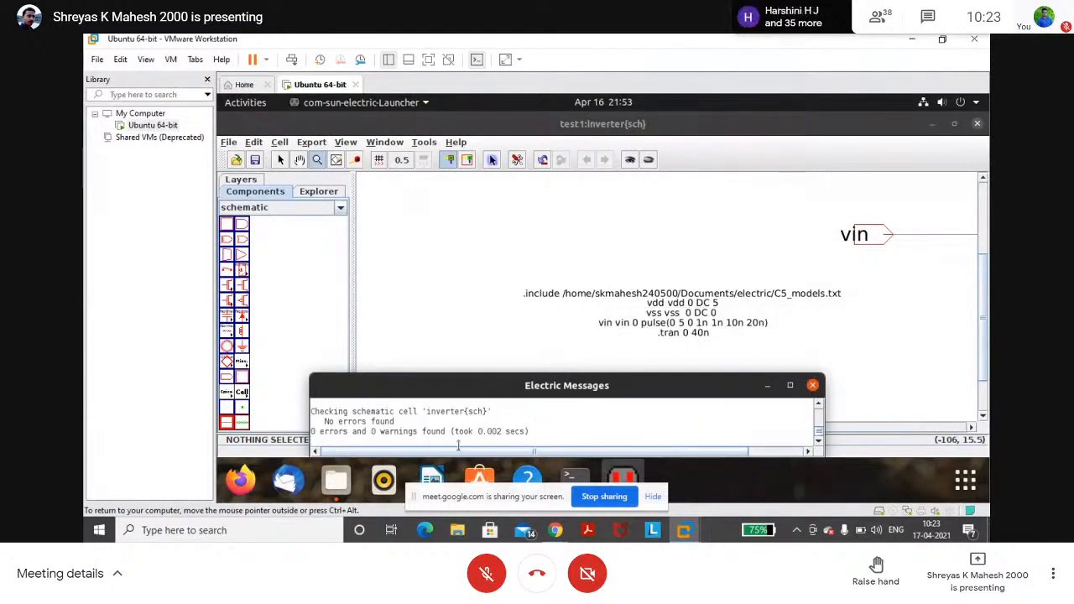
pyautogui.click(766, 386)
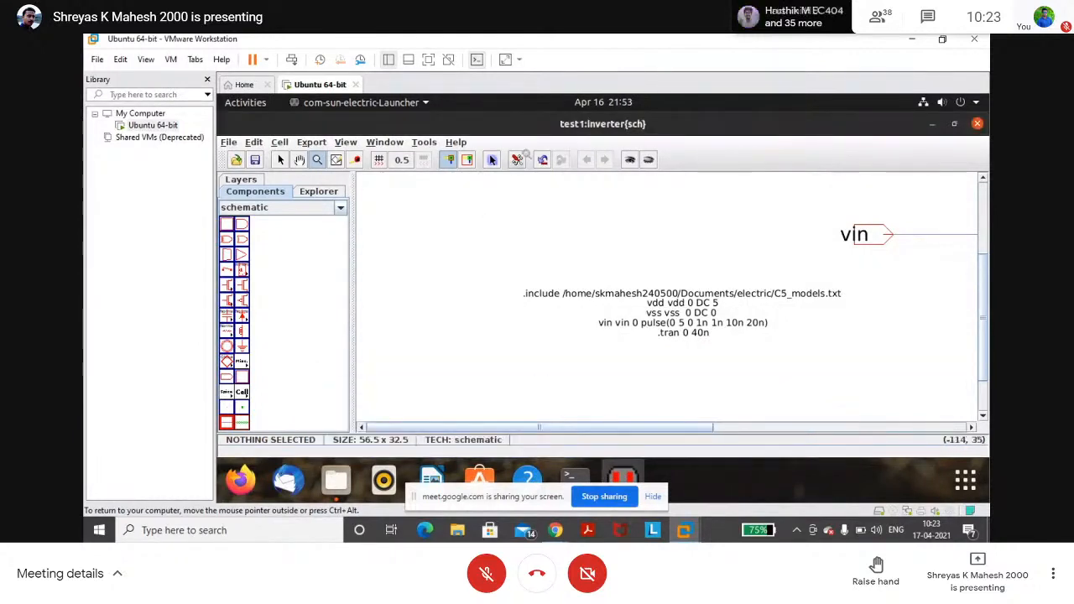
# Step: Write the Spice deck over the existing inverter.spi in the electric folder, then check Electric Messages and close it
pyautogui.click(424, 142)
pyautogui.moveTo(438, 183)
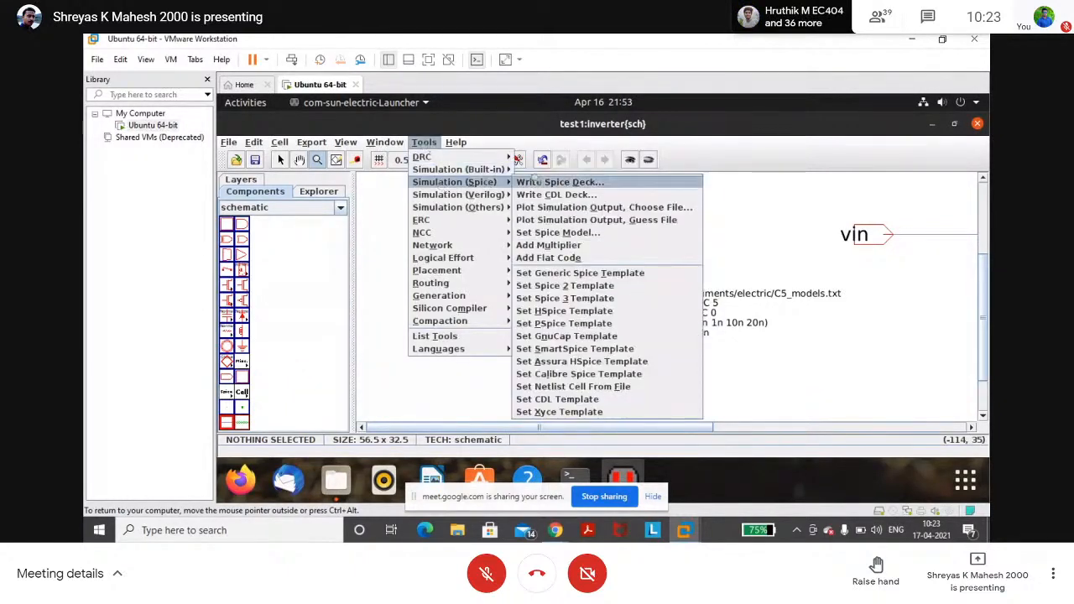
pyautogui.click(529, 181)
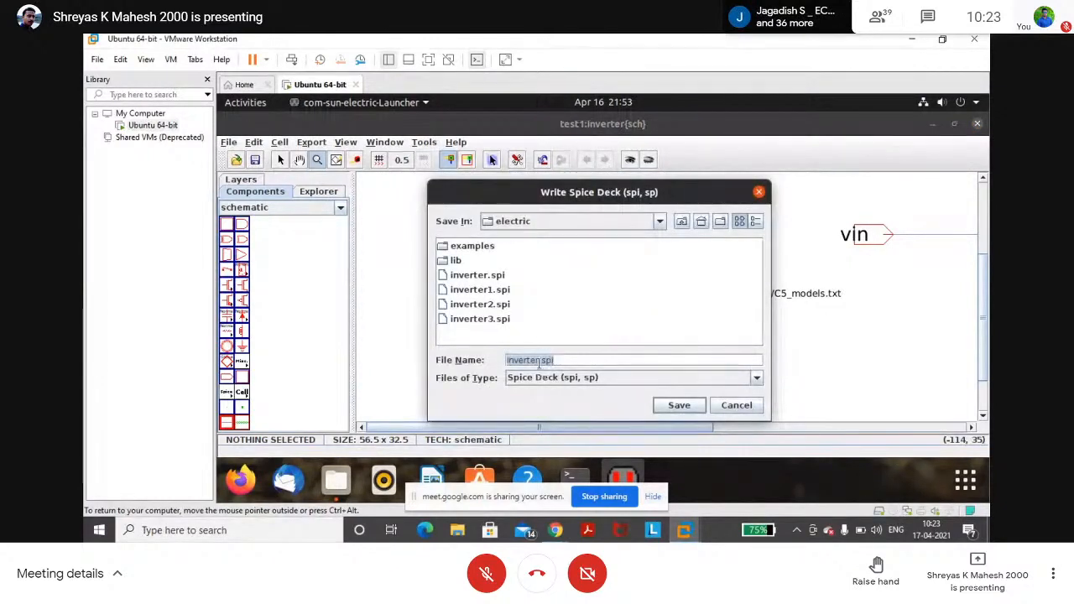
pyautogui.click(549, 359)
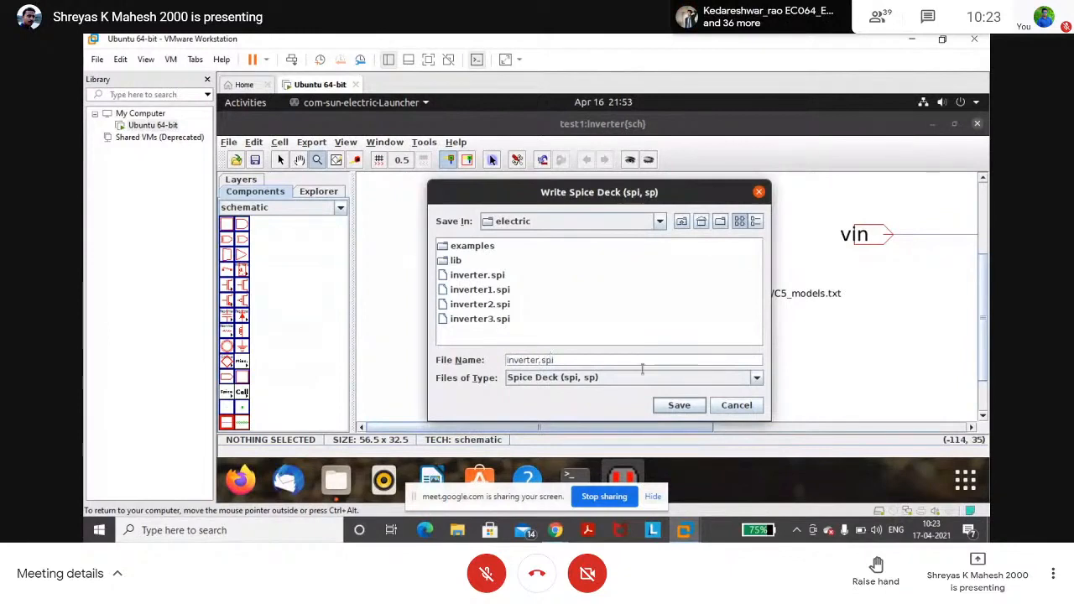
pyautogui.click(679, 405)
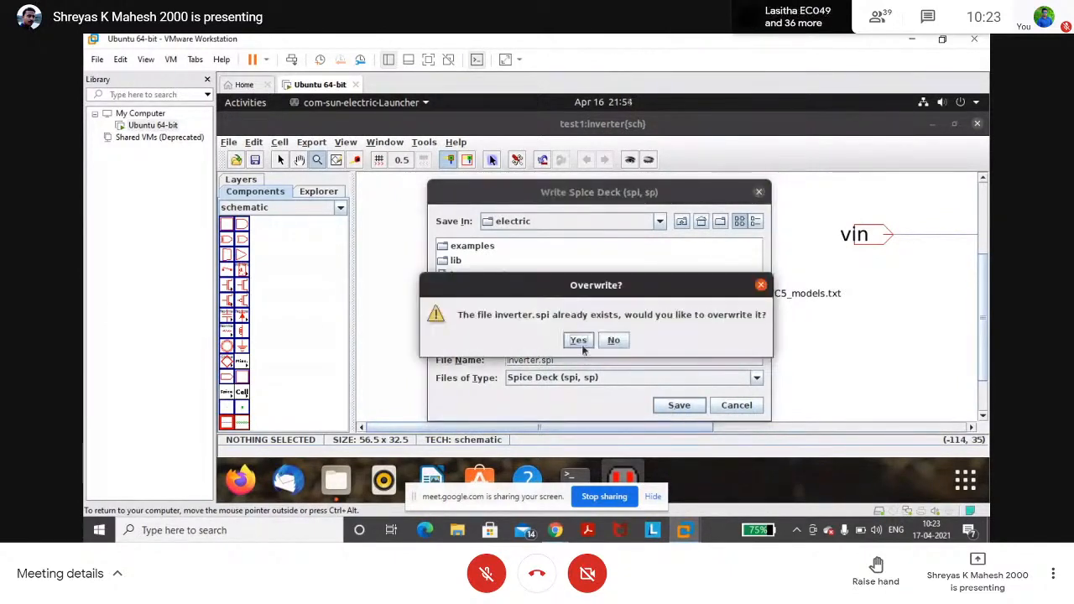
pyautogui.click(579, 341)
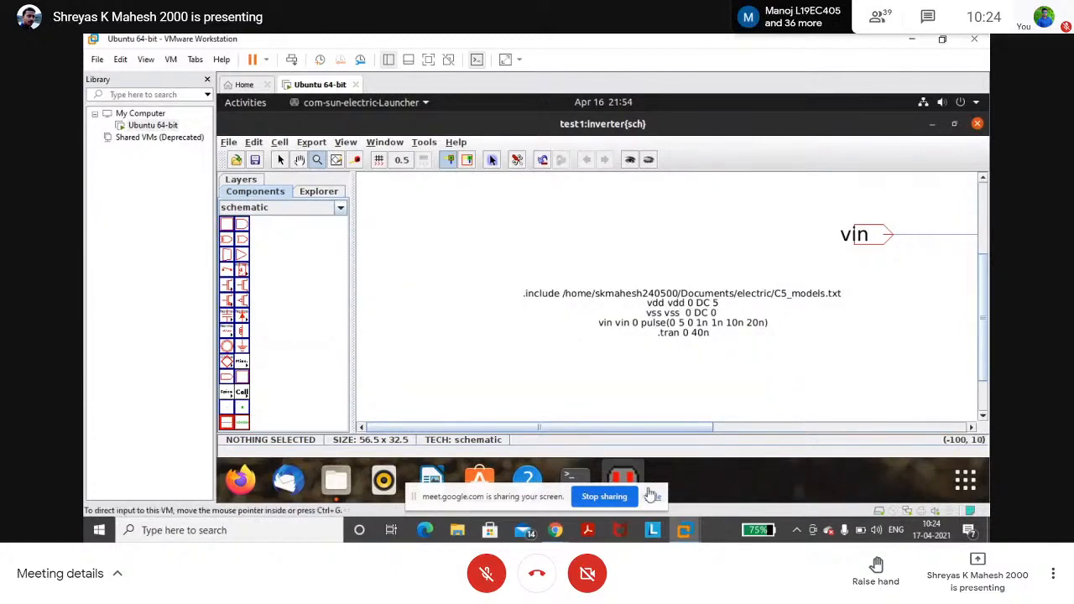
pyautogui.click(622, 475)
pyautogui.click(553, 384)
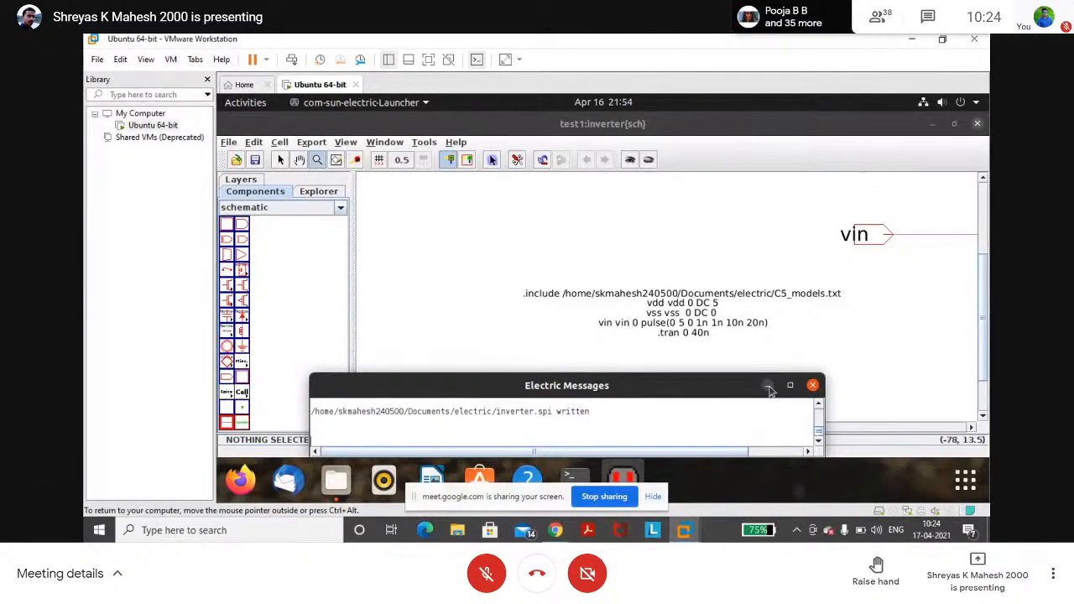
pyautogui.click(812, 384)
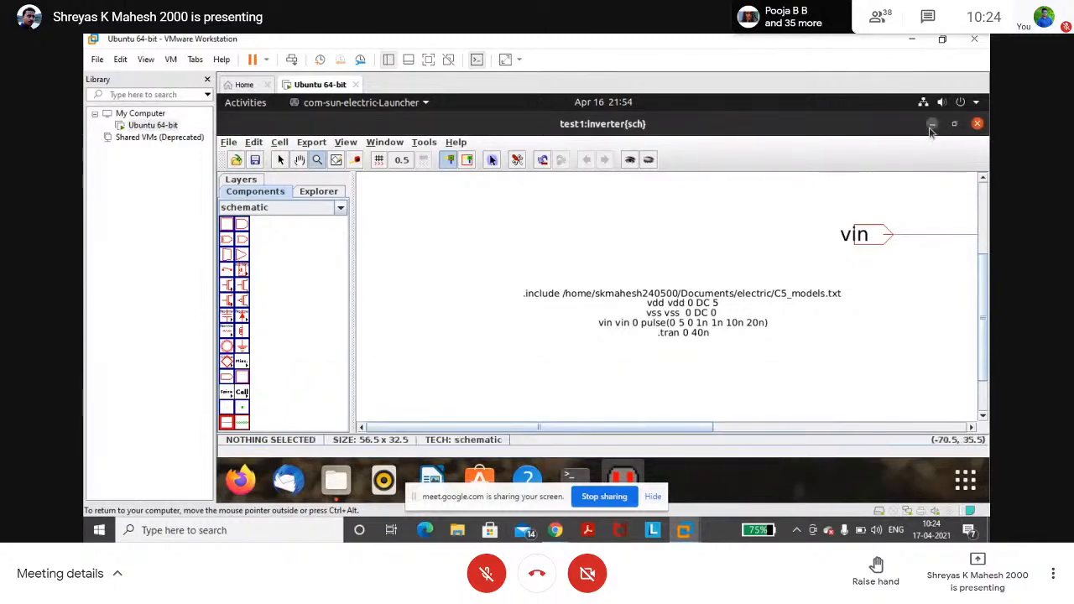
# Step: Minimize the Electric and file manager windows, look through the installed applications, and hide the screen-sharing notice
pyautogui.click(931, 124)
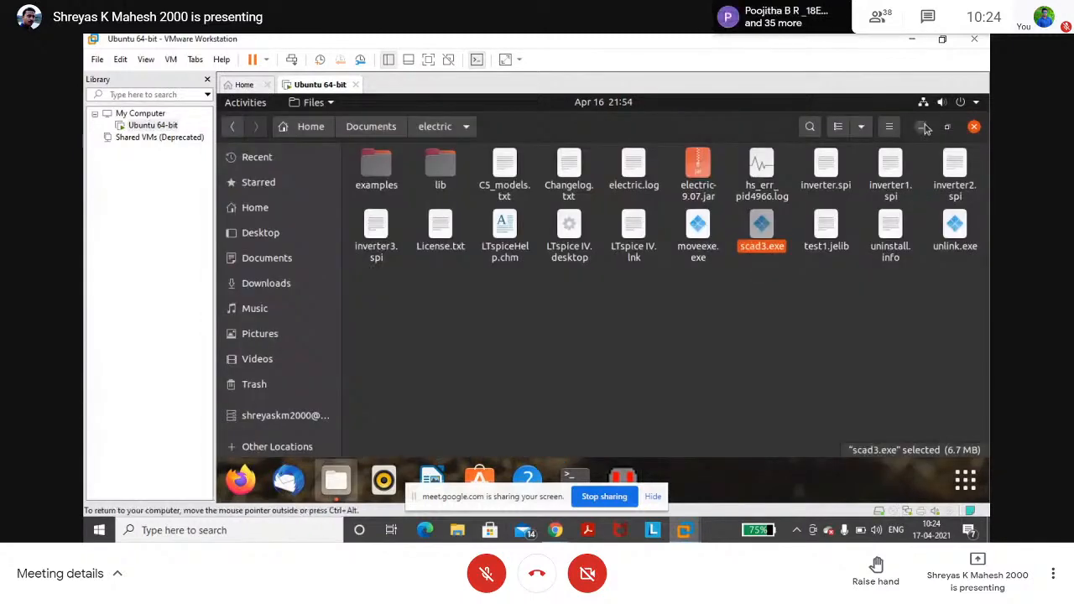
pyautogui.click(923, 127)
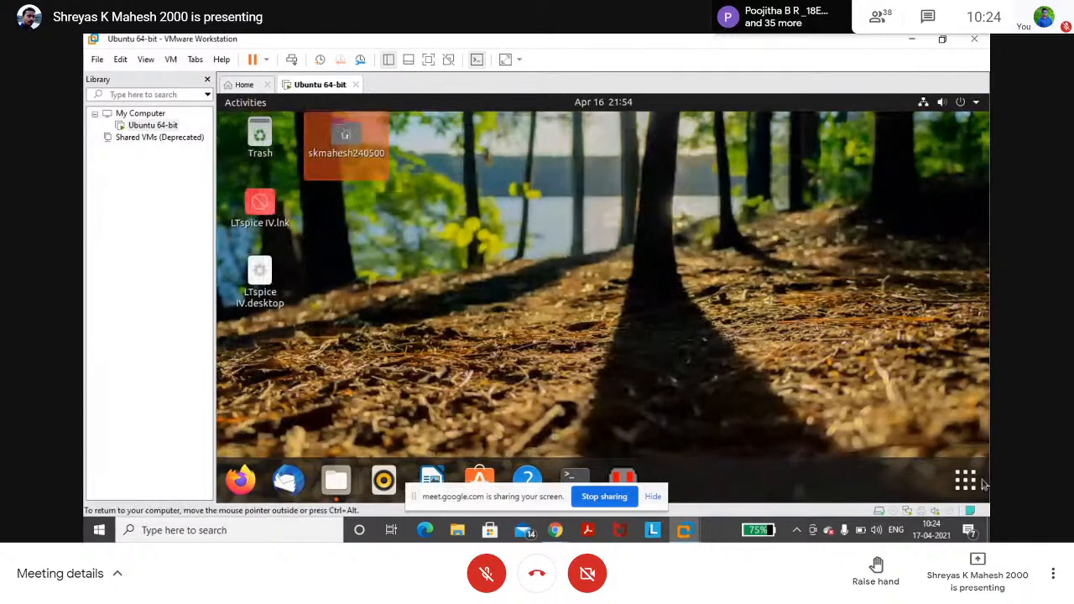
pyautogui.click(972, 485)
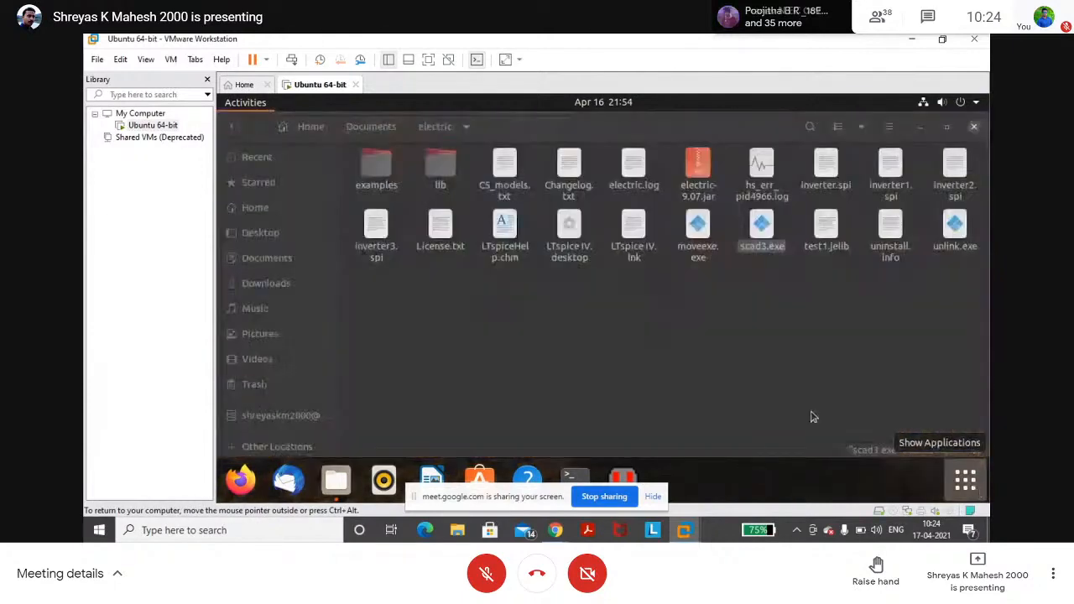
pyautogui.scroll(-1, 636, 298)
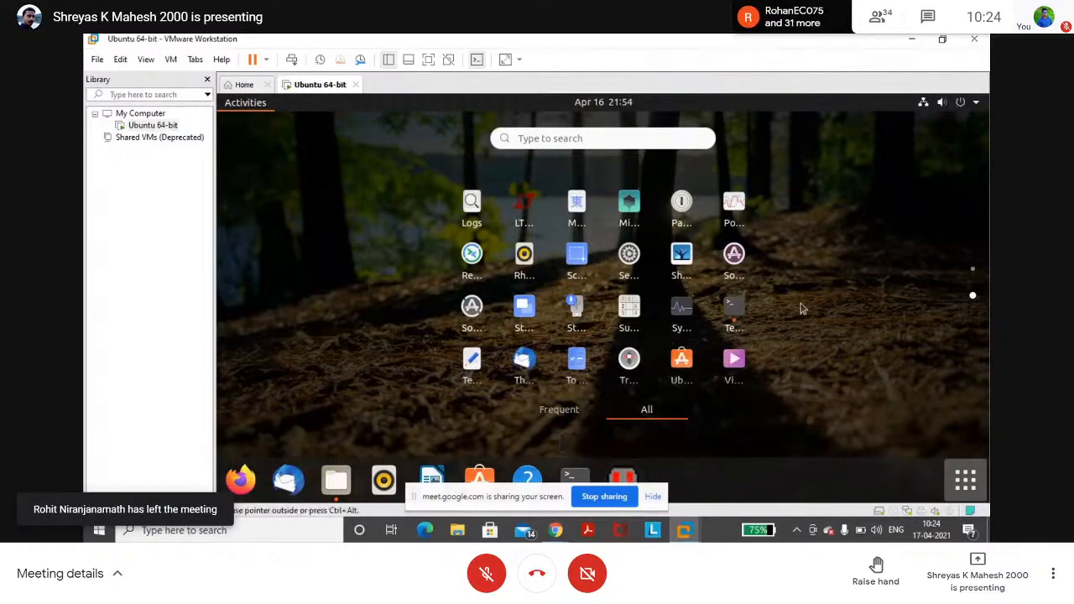
pyautogui.click(653, 497)
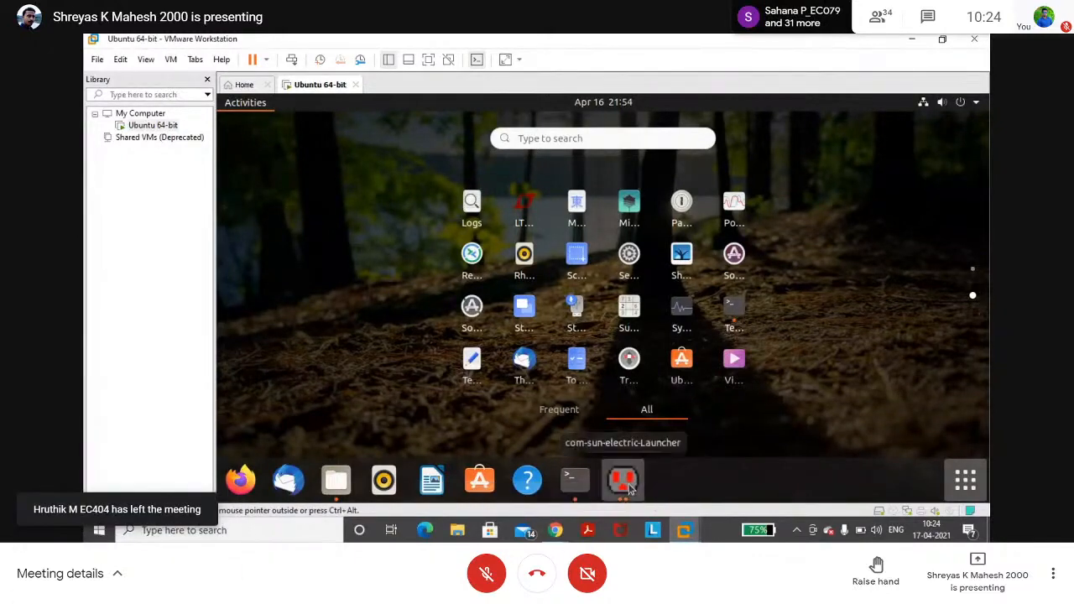
# Step: Return to Electric and inspect the inverter schematic's transistors and its vin, vout and gnd(ext) connections
pyautogui.click(623, 478)
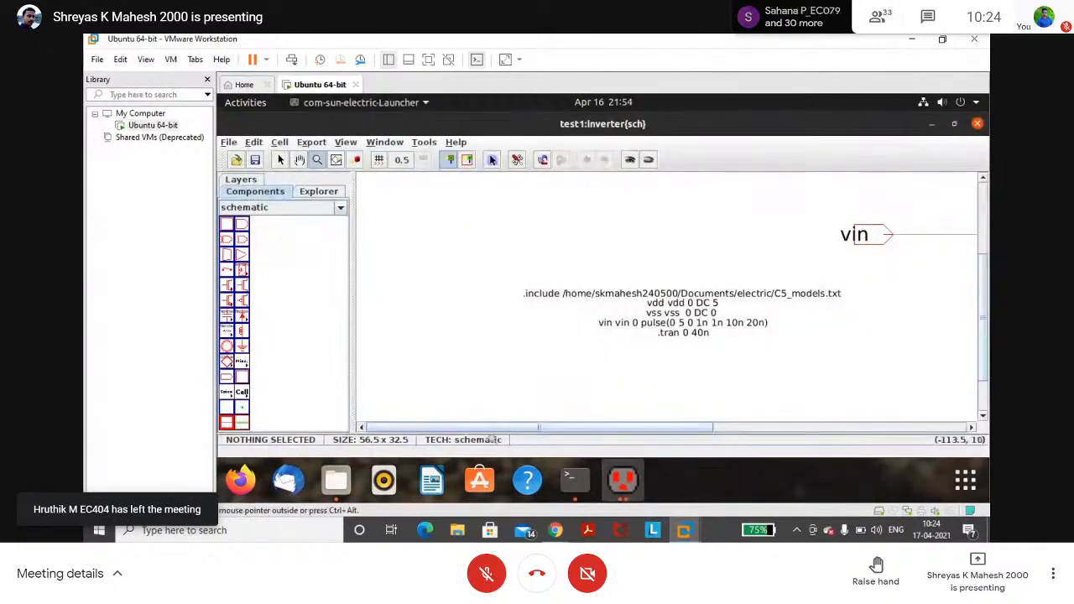
pyautogui.moveTo(483, 427); pyautogui.dragTo(654, 427)
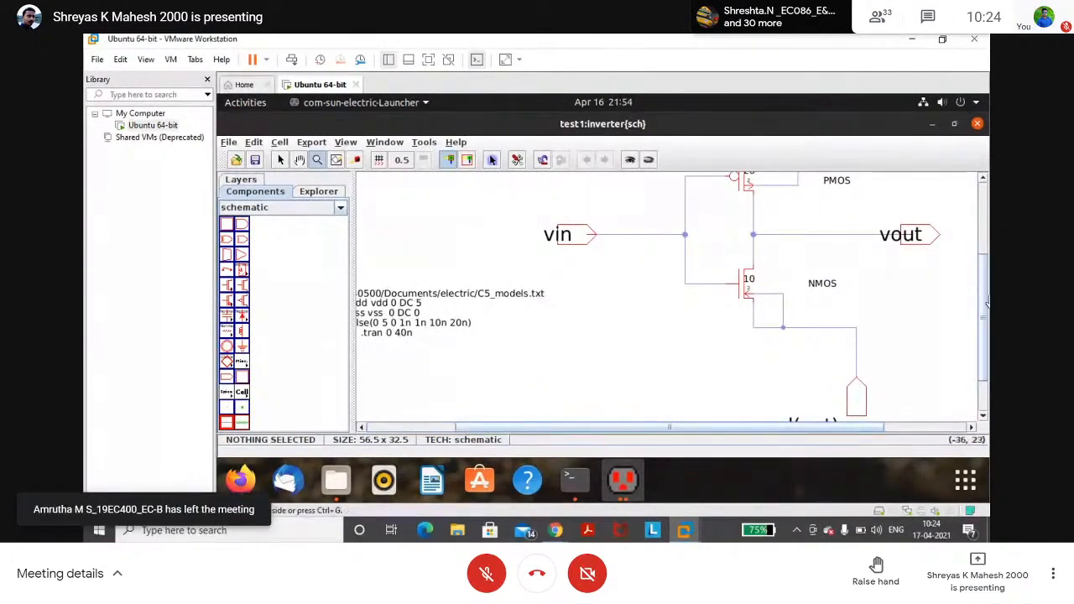
pyautogui.scroll(-2, 915, 310)
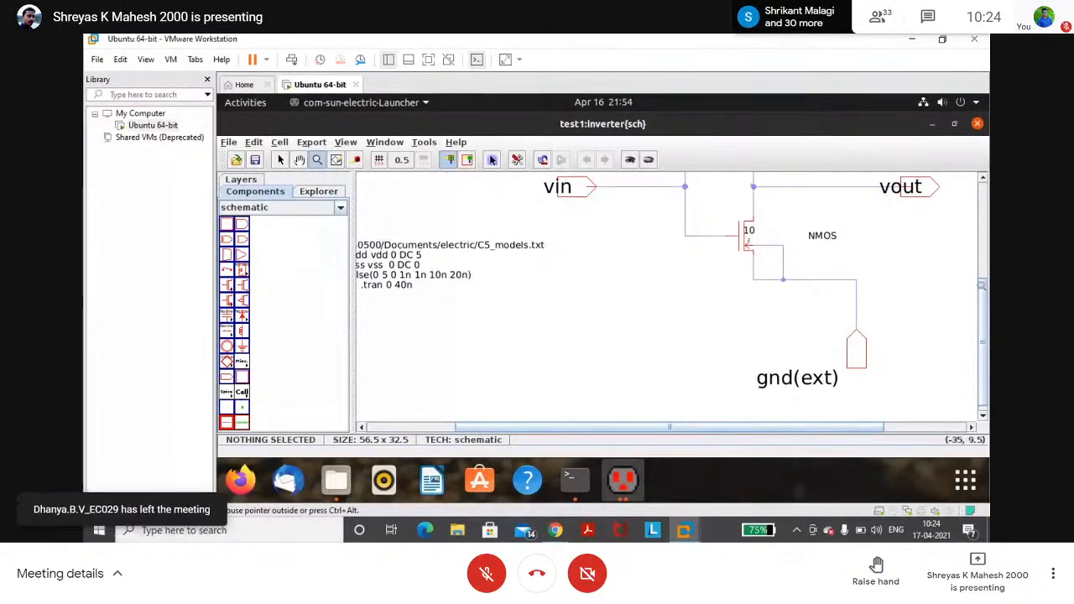
pyautogui.moveTo(982, 298); pyautogui.dragTo(985, 239)
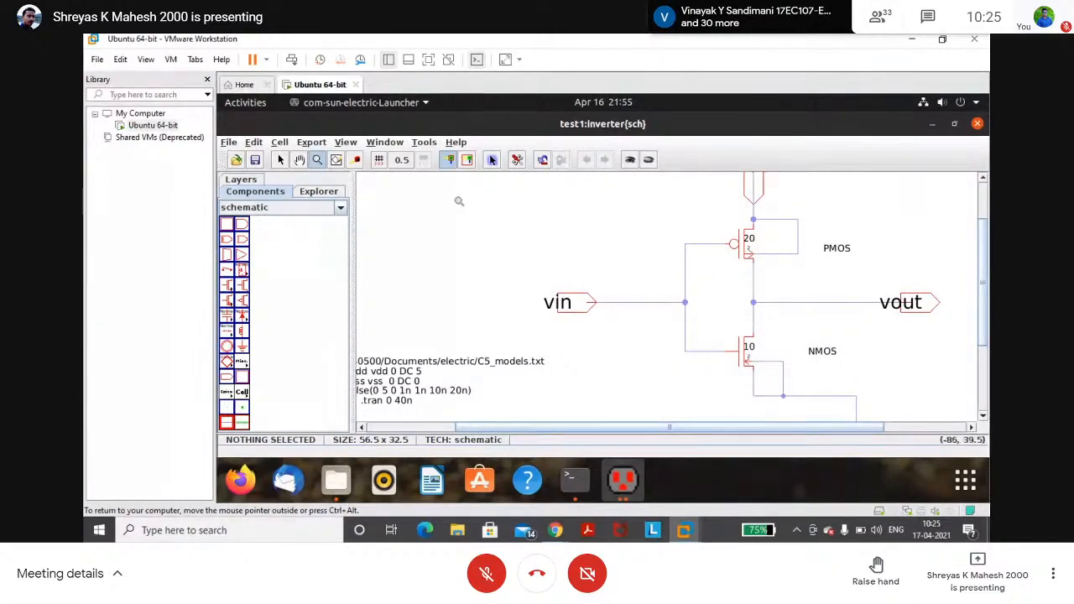
# Step: Review the Electric launch output in the Terminal and minimize the Terminal
pyautogui.click(428, 142)
pyautogui.moveTo(438, 167)
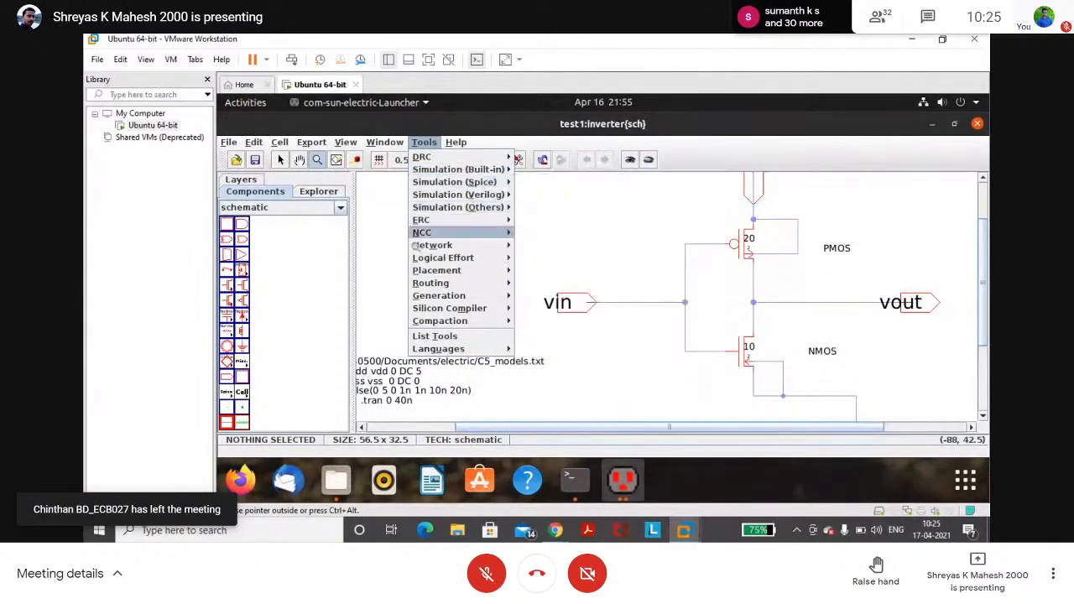
pyautogui.click(612, 404)
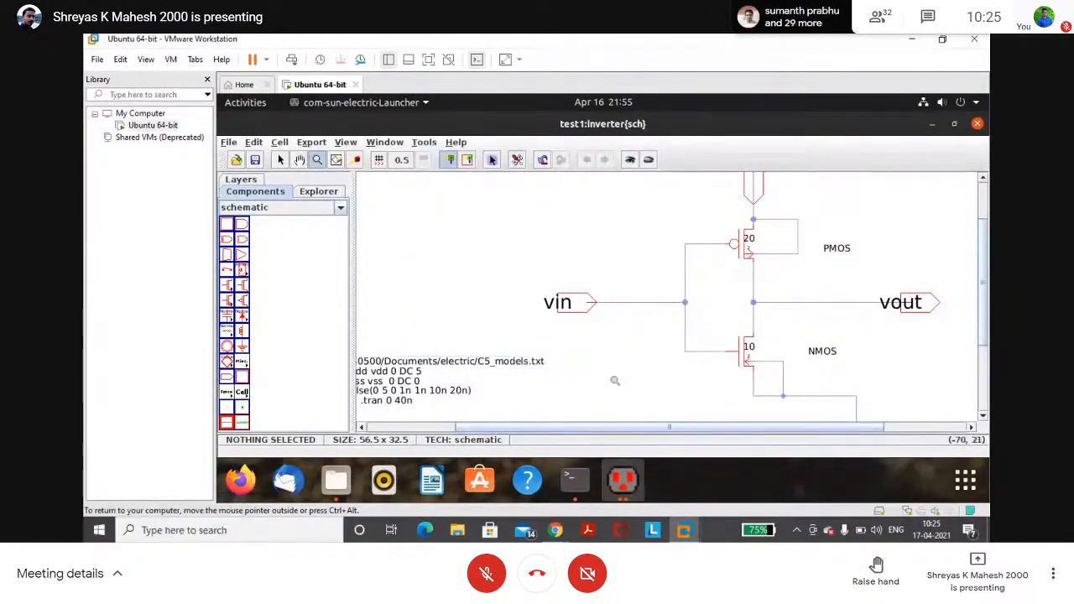
pyautogui.click(578, 482)
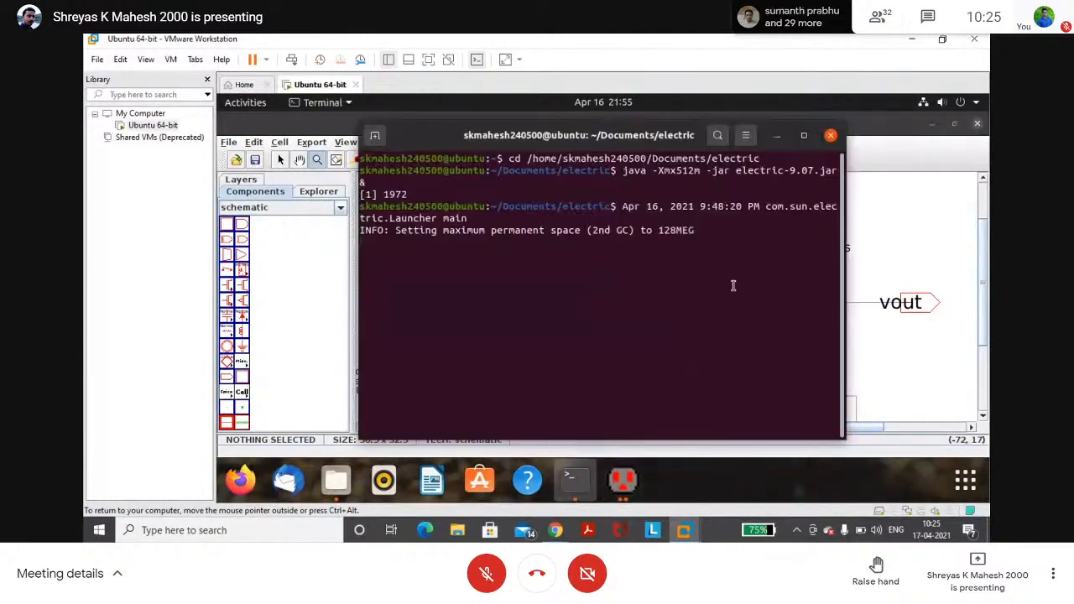
pyautogui.click(778, 135)
# Step: Examine the SPICE code and the inverter schematic side by side in one view
pyautogui.scroll(-2, 609, 242)
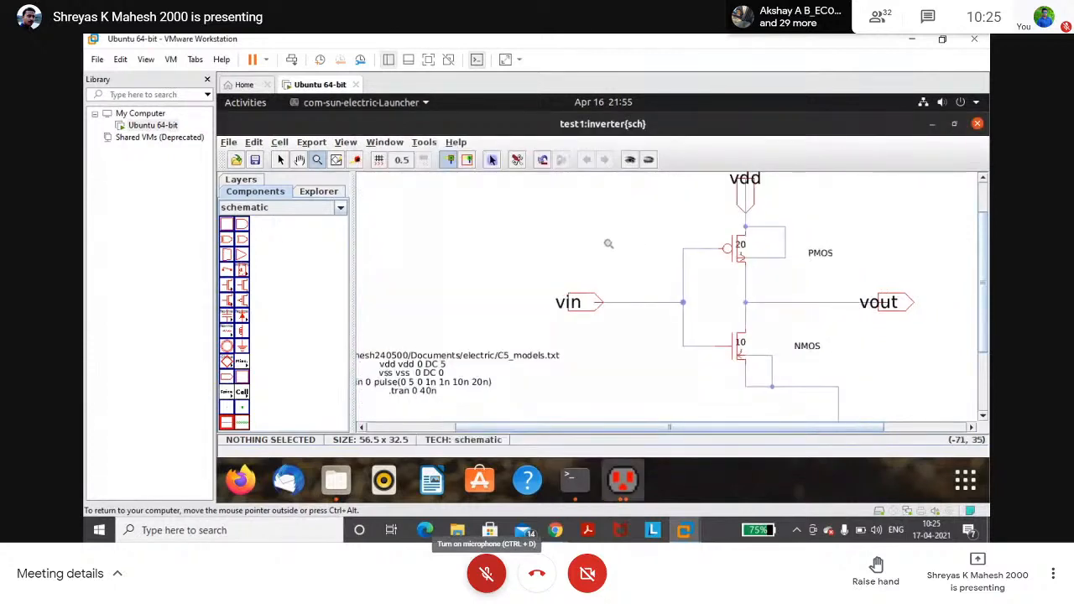
pyautogui.scroll(-1, 609, 244)
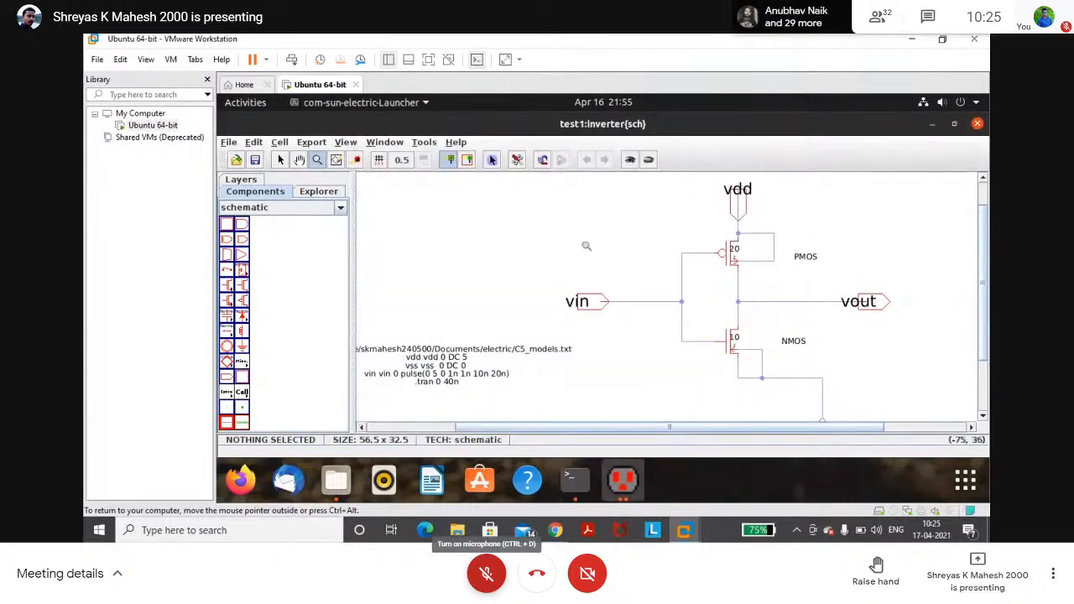
pyautogui.scroll(-1, 587, 246)
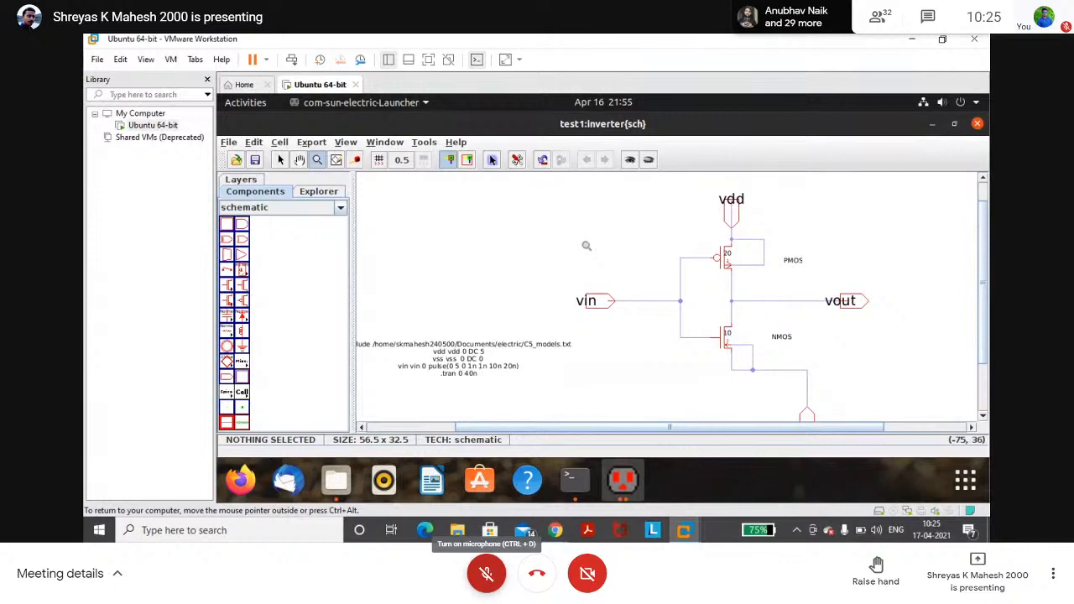
pyautogui.moveTo(639, 427); pyautogui.dragTo(535, 428)
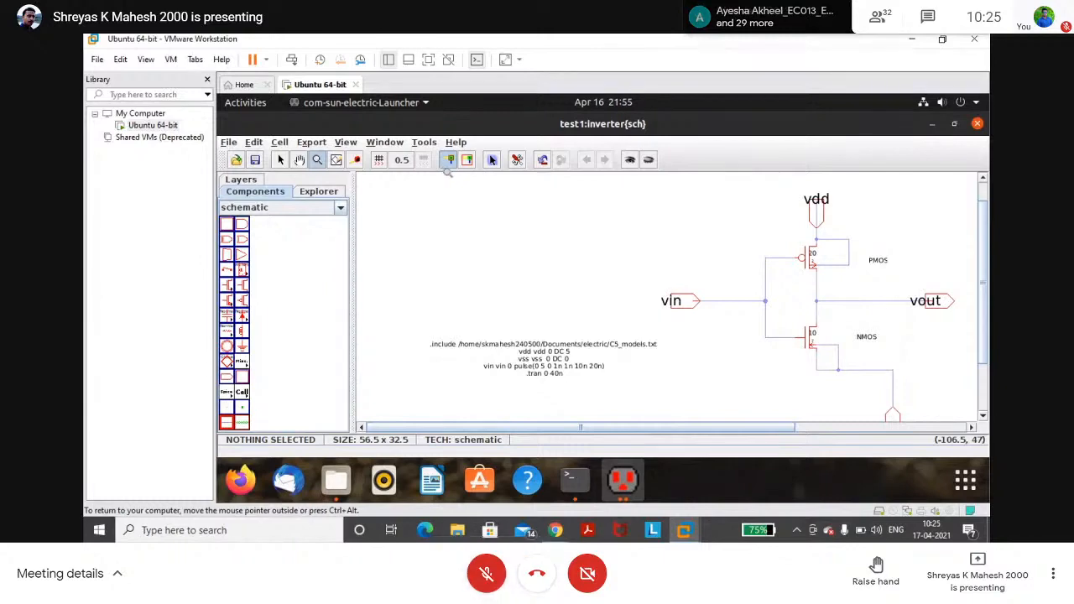
# Step: Look through the meeting's participant list to its end and close the meeting details
pyautogui.click(880, 17)
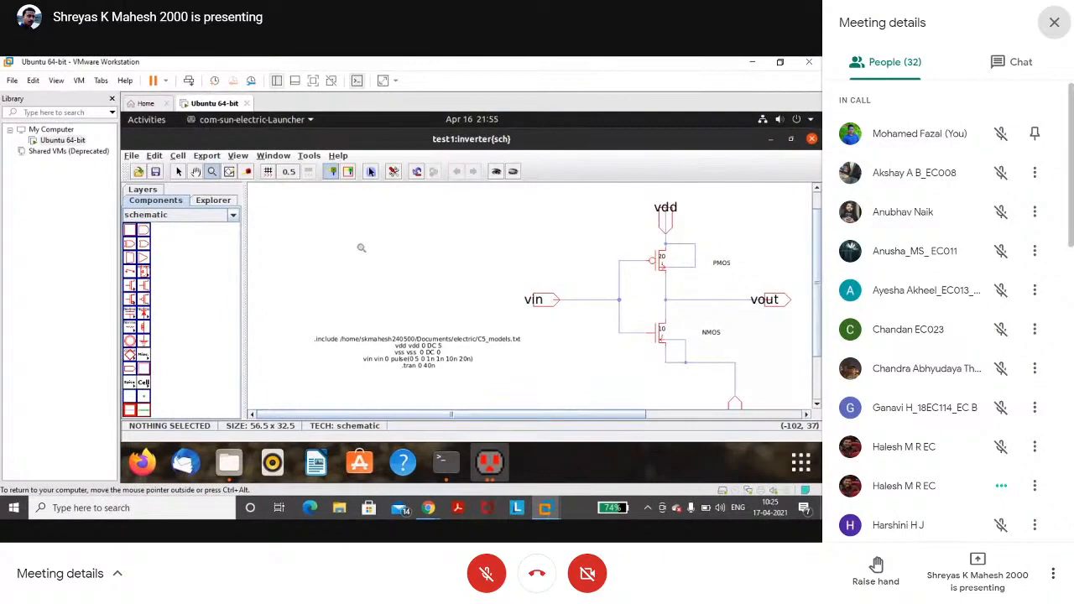
pyautogui.scroll(-10, 957, 312)
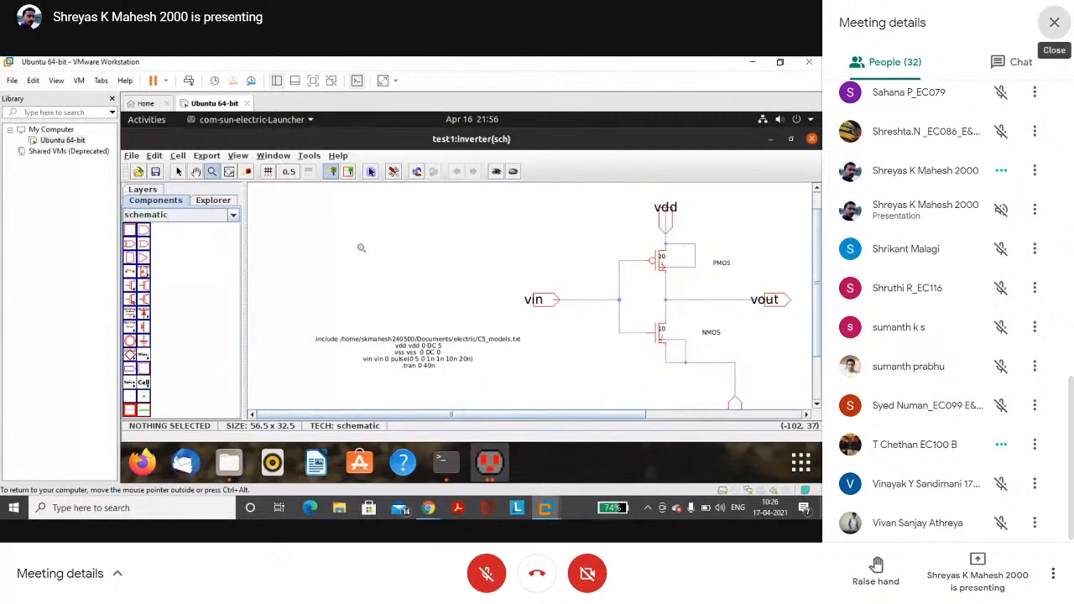
pyautogui.click(1054, 22)
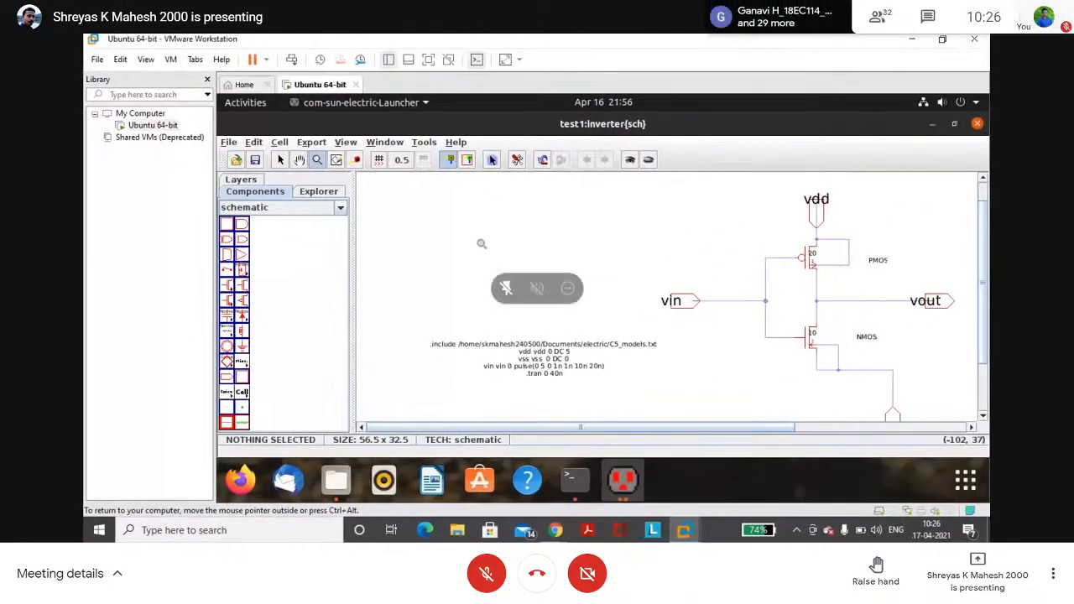